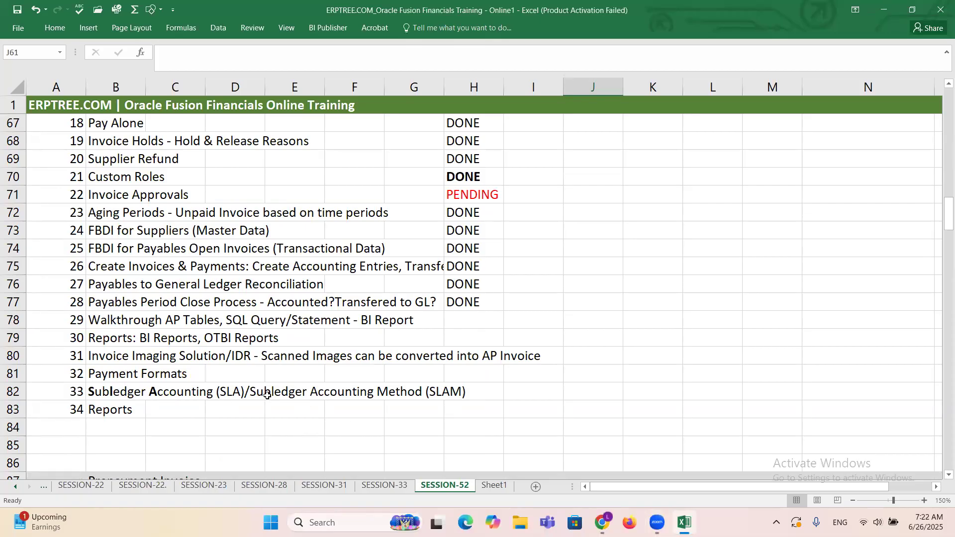
Step: Open Sheet1 to show the Oracle Inventory & Purchasing Configuration task list
scroll(295, 377, up, 7)
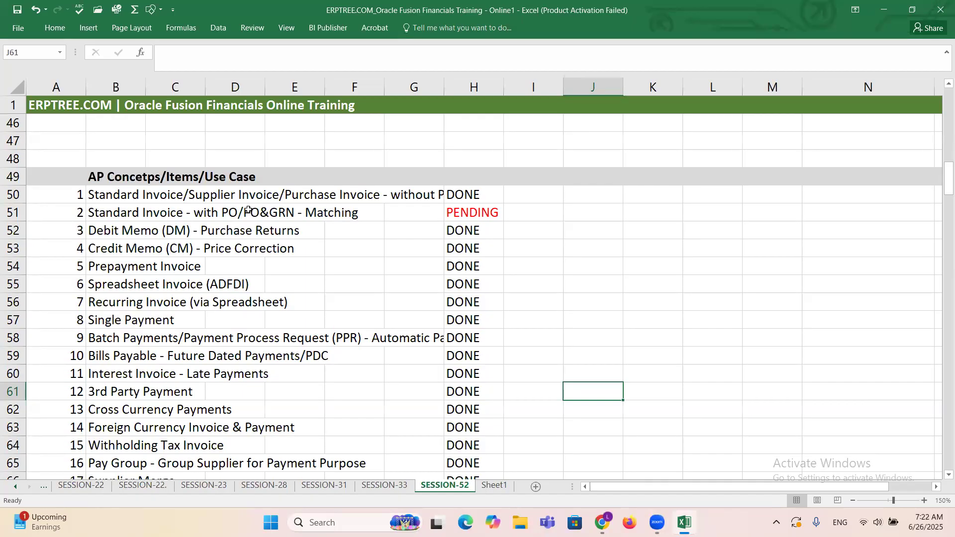
click(494, 485)
click(511, 316)
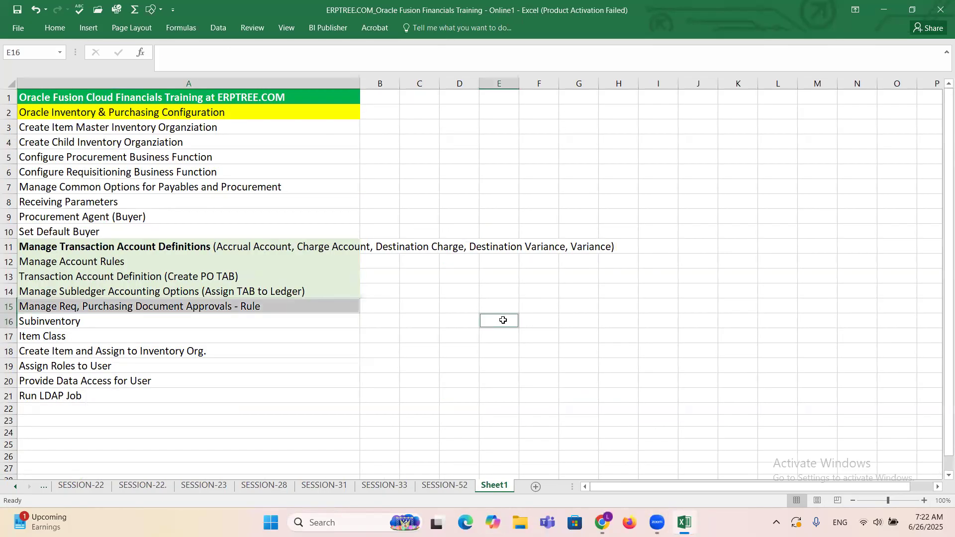
scroll(500, 337, up, 1)
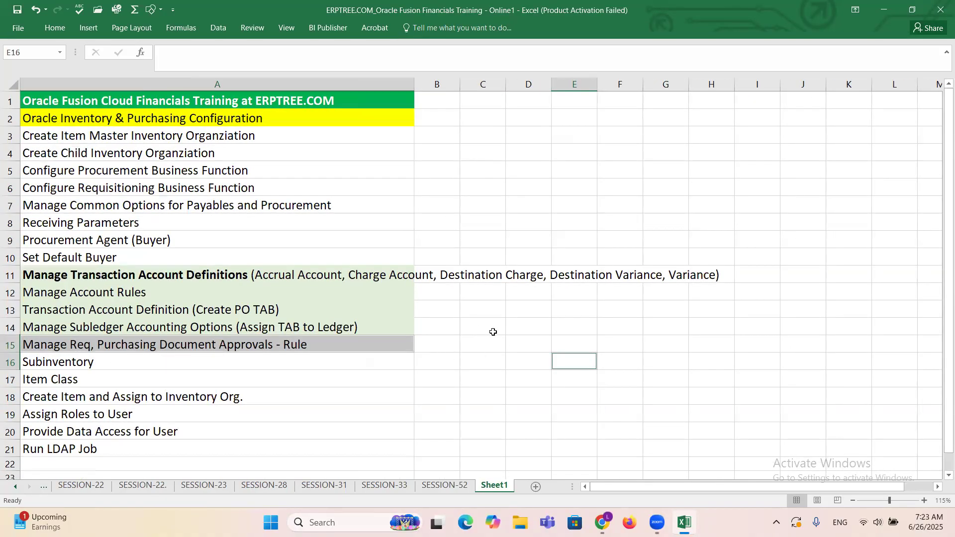
click(491, 329)
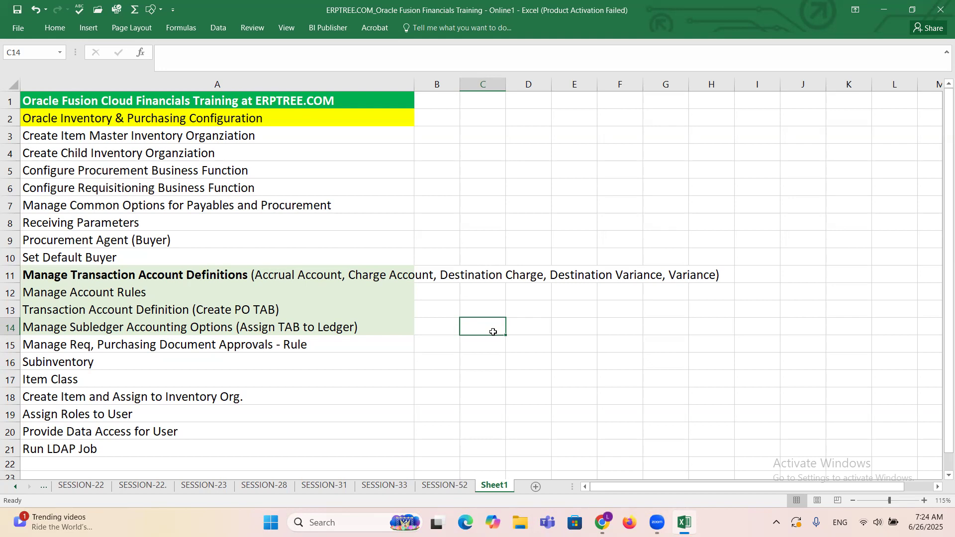
Step: Enter the headings INV in cell E4 and PO in cell F4 beside the configuration list
click(575, 155)
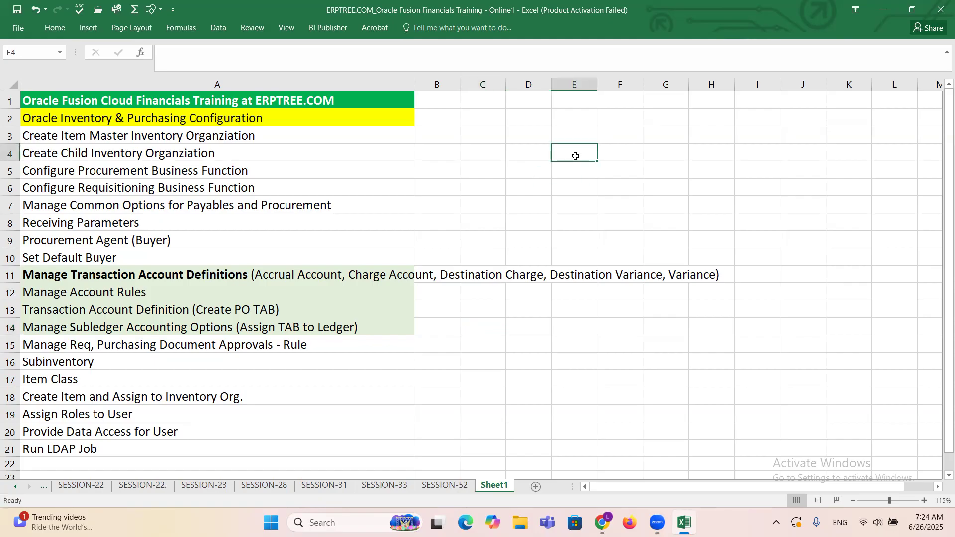
text(INV)
key(Tab)
text(PO)
click(603, 238)
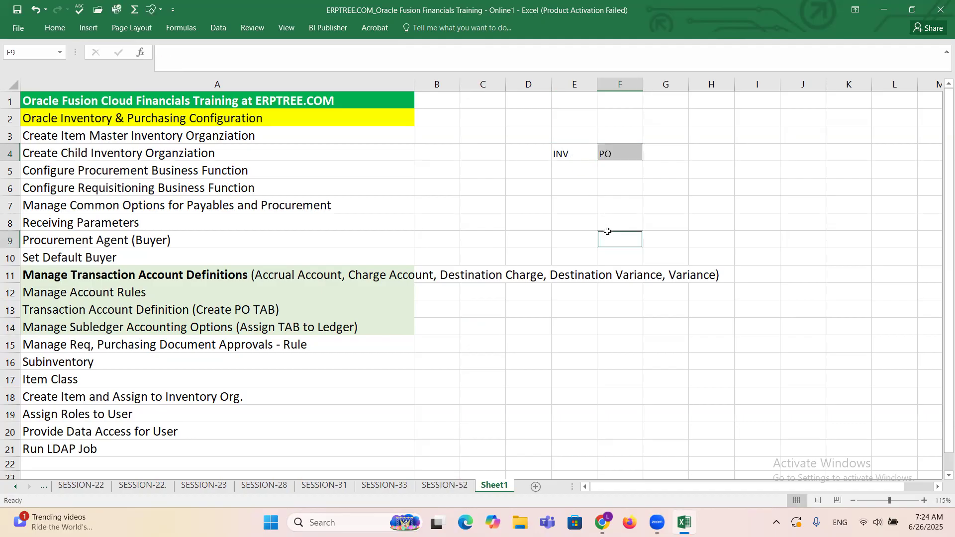
Step: Enter GRN below the INV heading and PR & PO below the PO heading, and save the workbook
scroll(602, 238, up, 2)
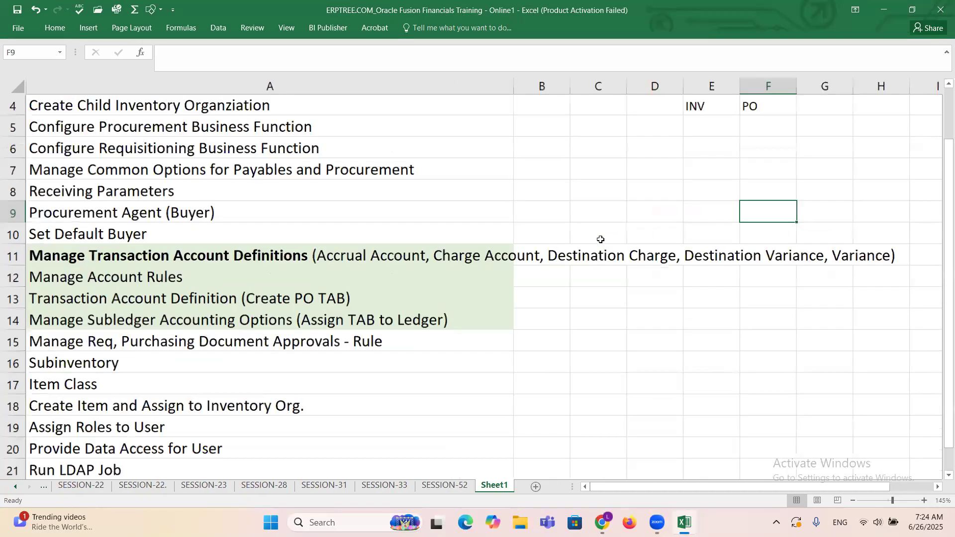
scroll(940, 240, up, 1)
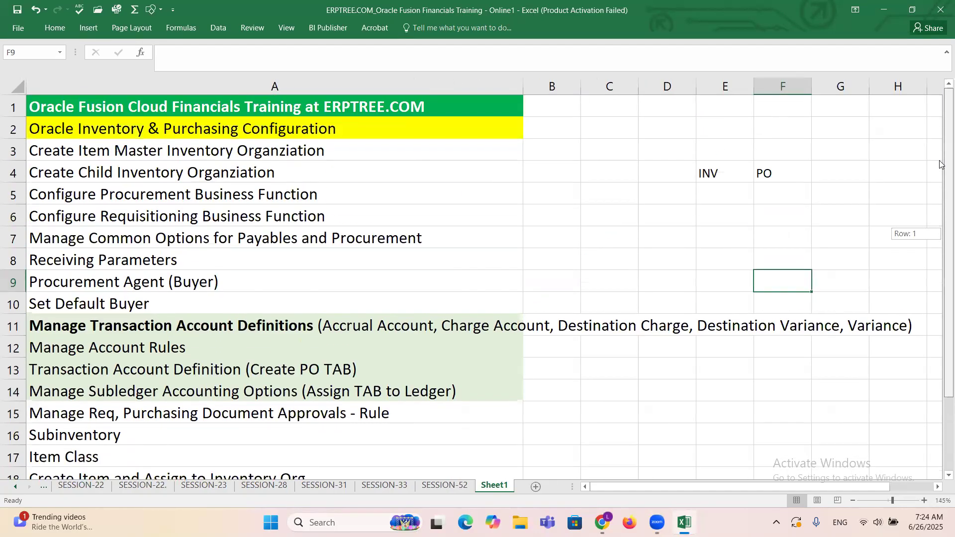
click(715, 196)
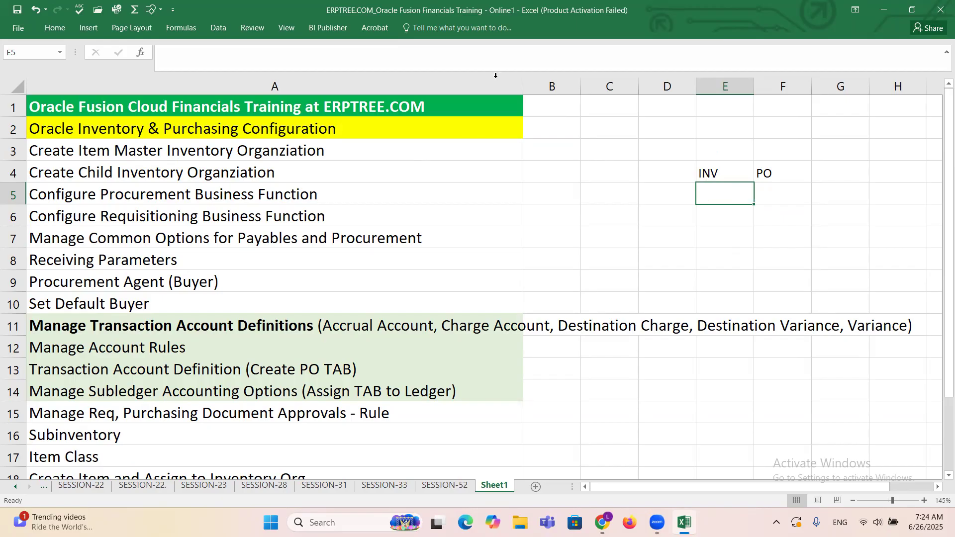
click(179, 65)
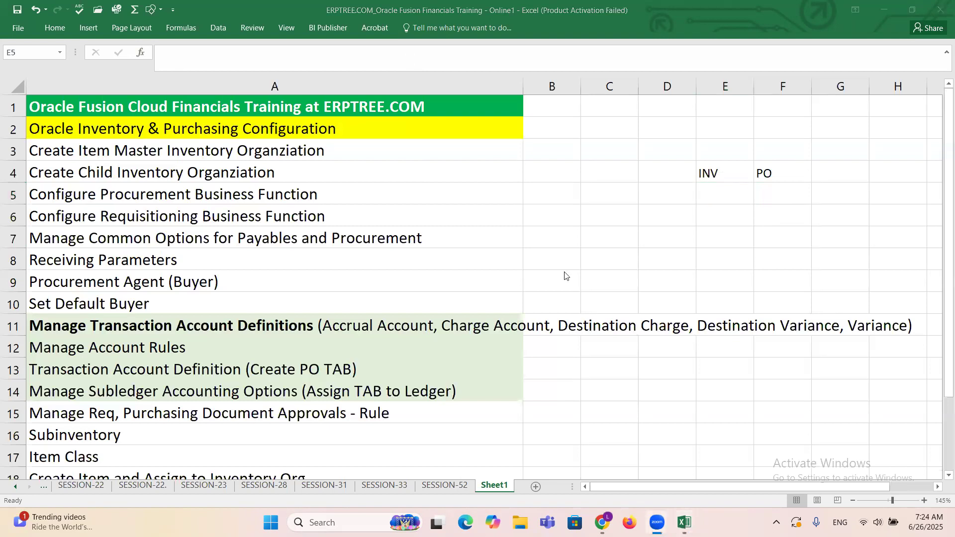
click(709, 197)
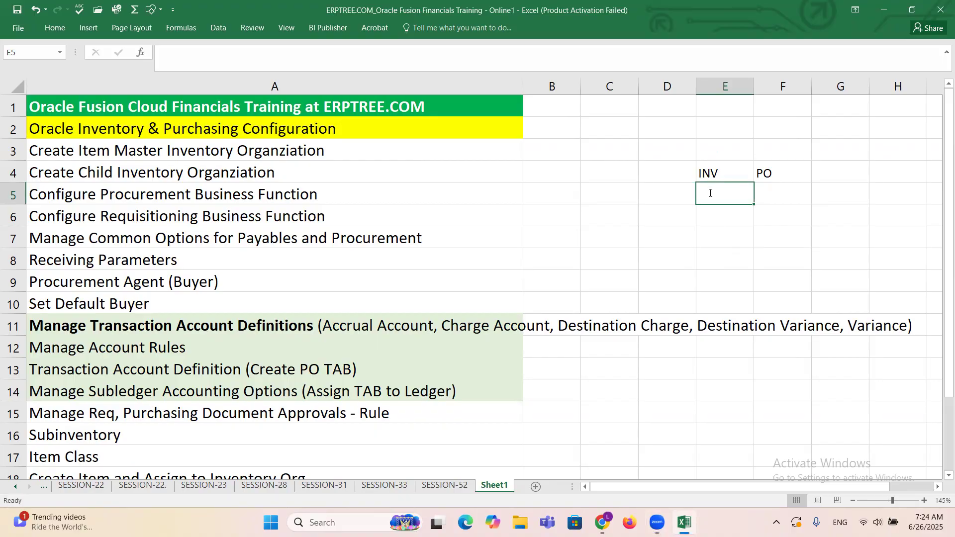
text(GRN)
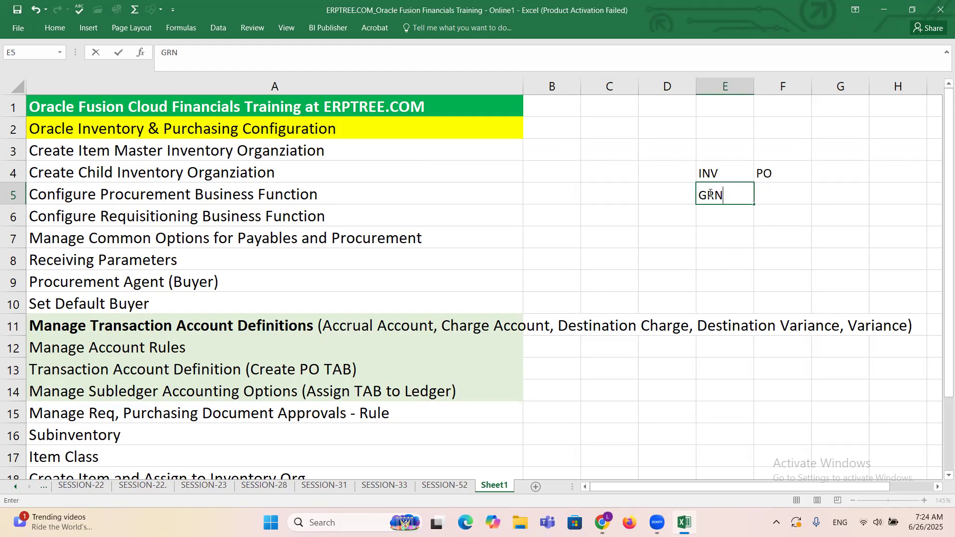
key(Tab)
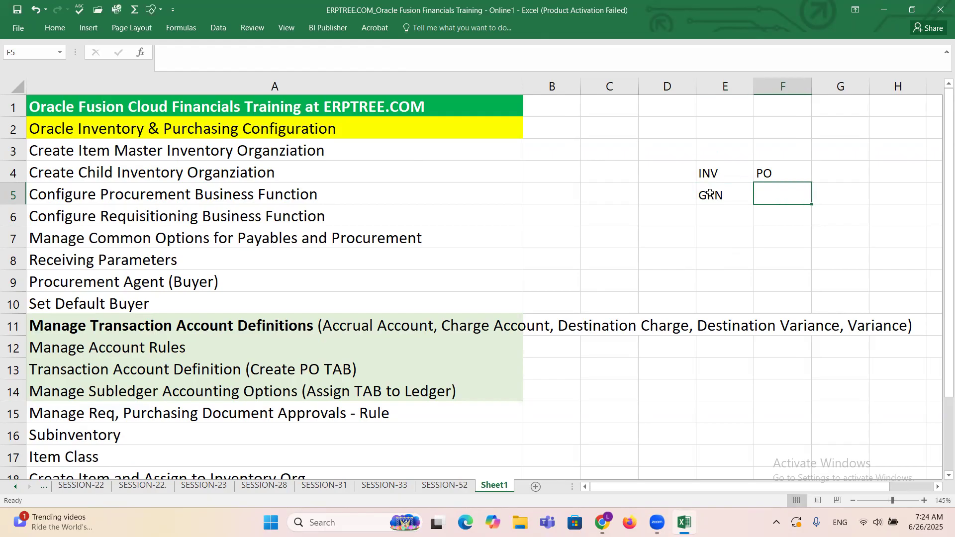
text(PR)
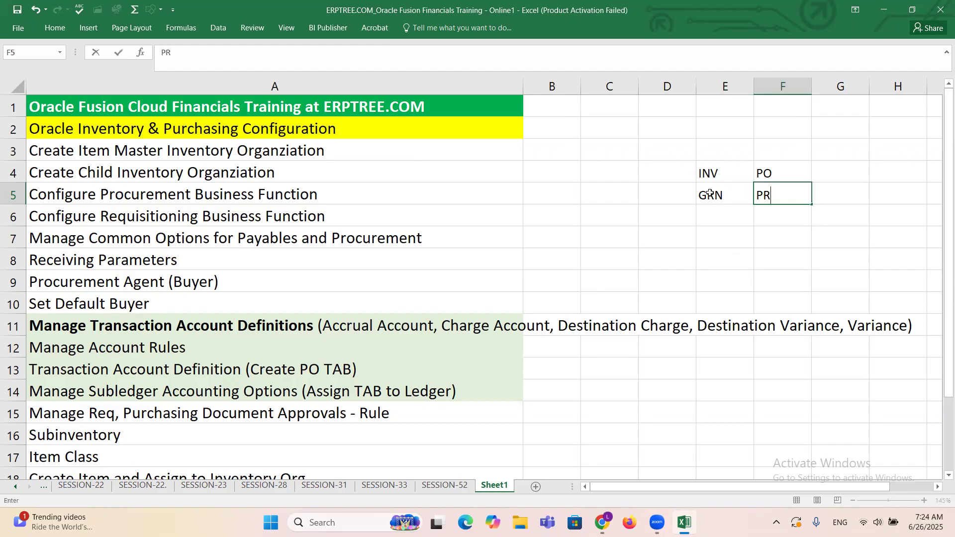
text( & PO)
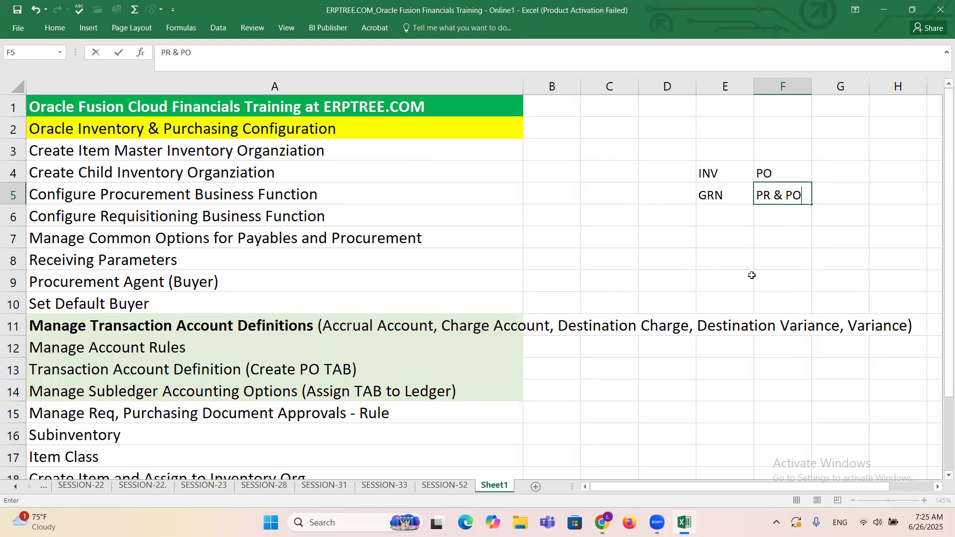
key(ctrl+s)
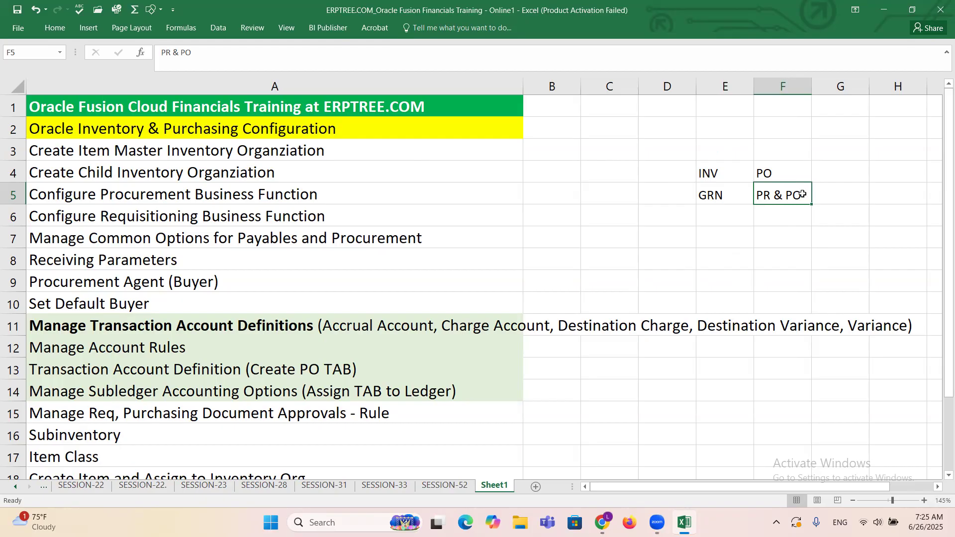
Step: Go through the INV, GRN, PO and PR & PO entries in E4:F5, highlighting PR and PO within the last cell
double_click(768, 195)
double_click(768, 195)
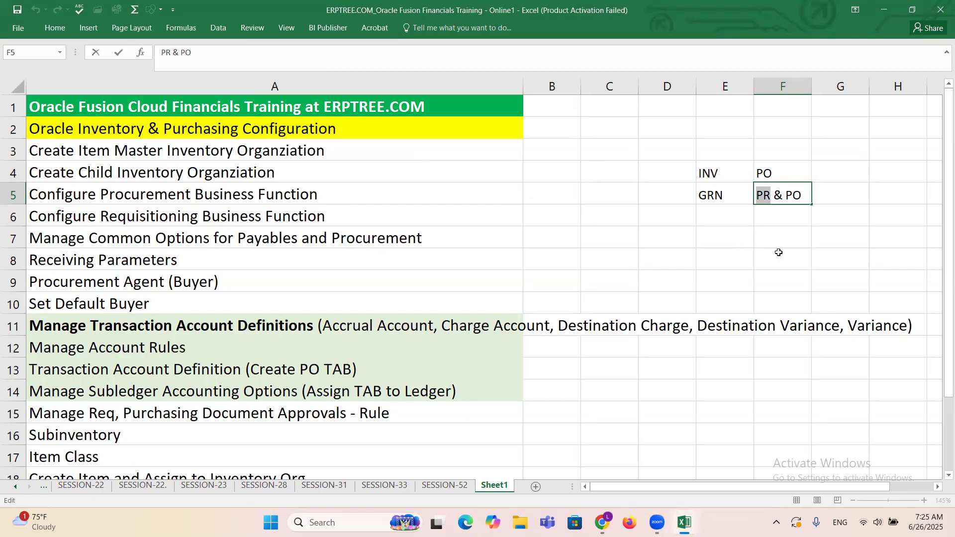
click(720, 196)
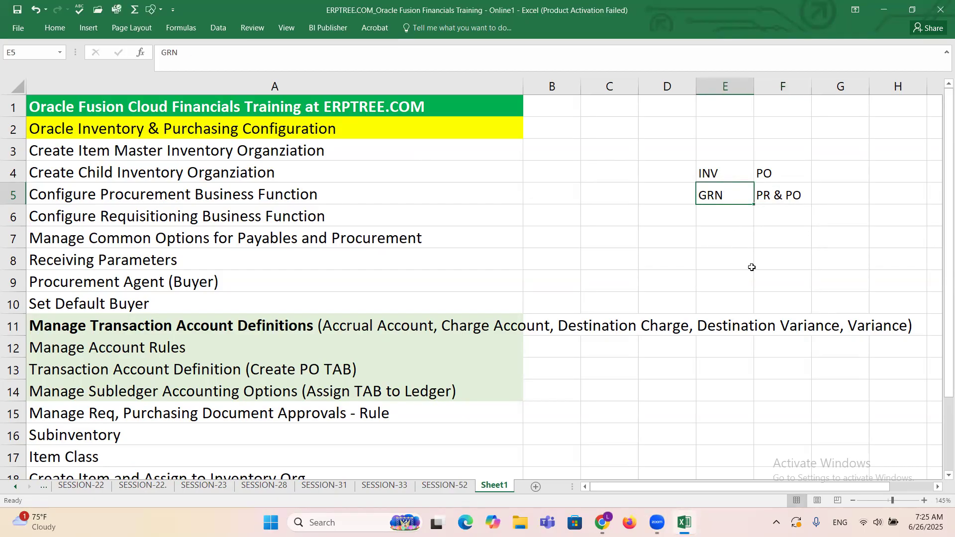
click(714, 176)
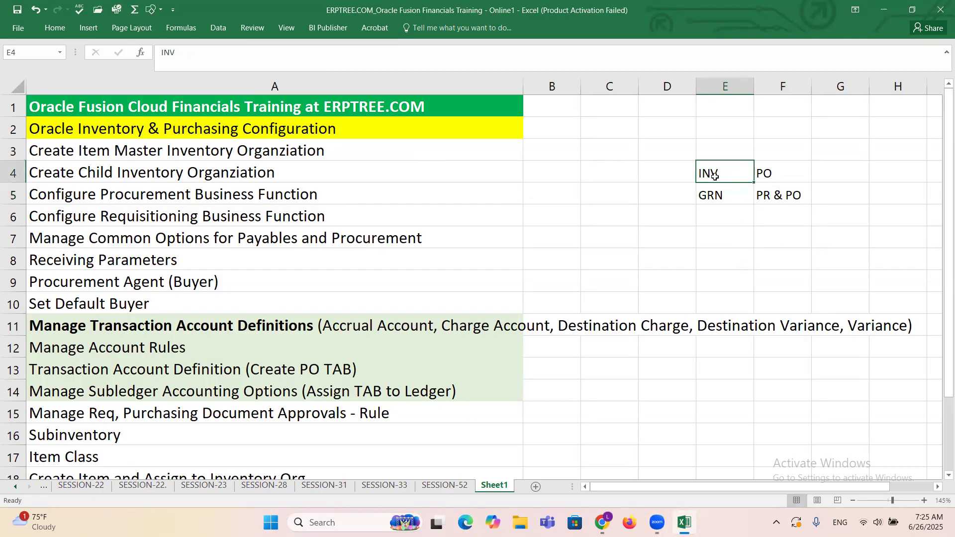
click(716, 197)
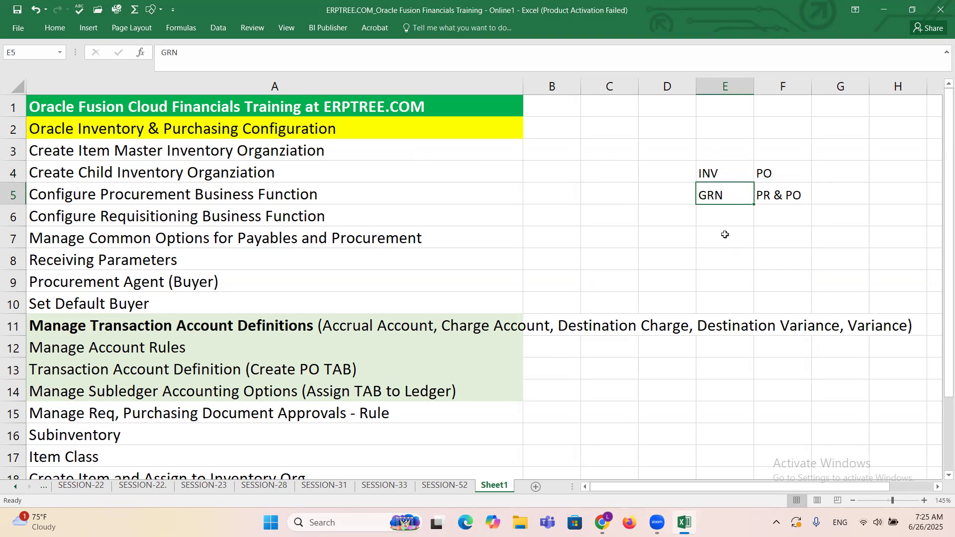
click(767, 175)
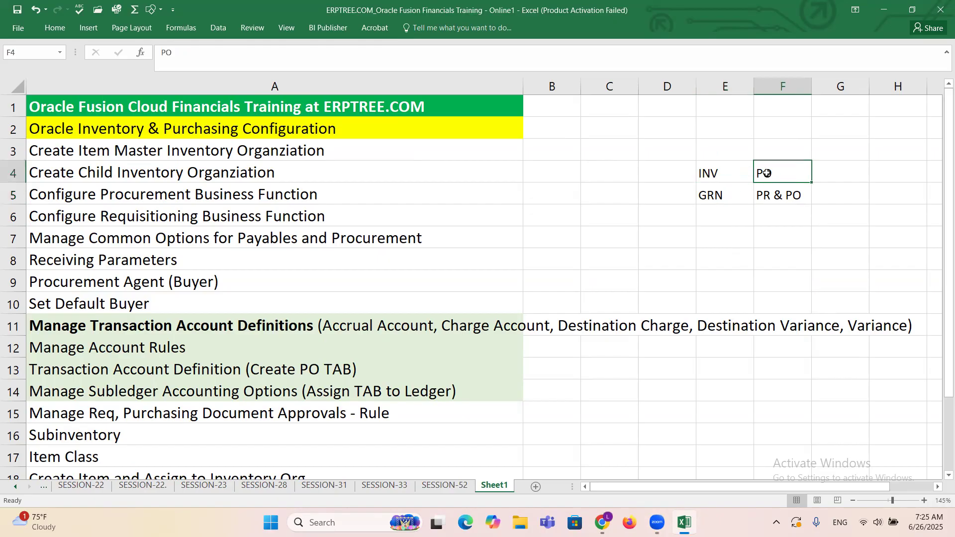
double_click(799, 197)
drag(800, 197, 786, 197)
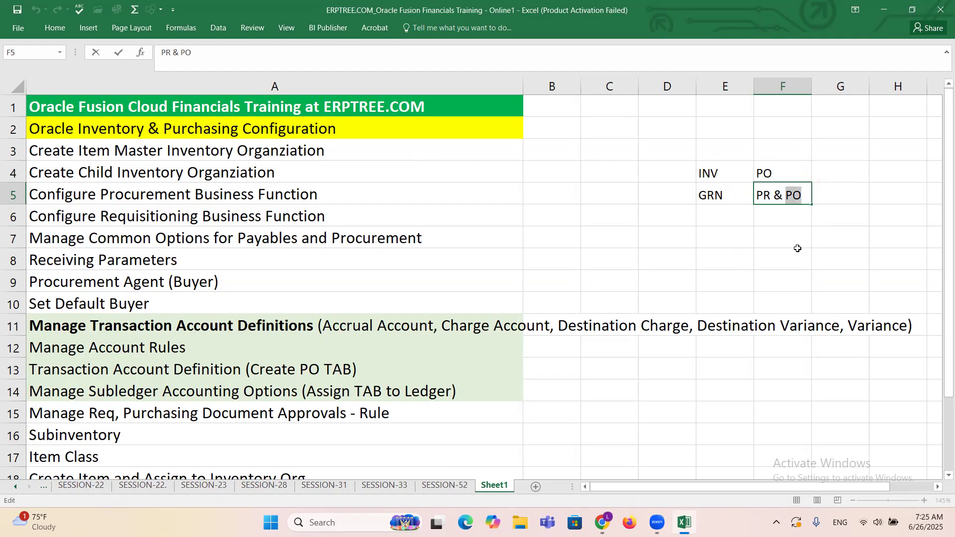
key(Escape)
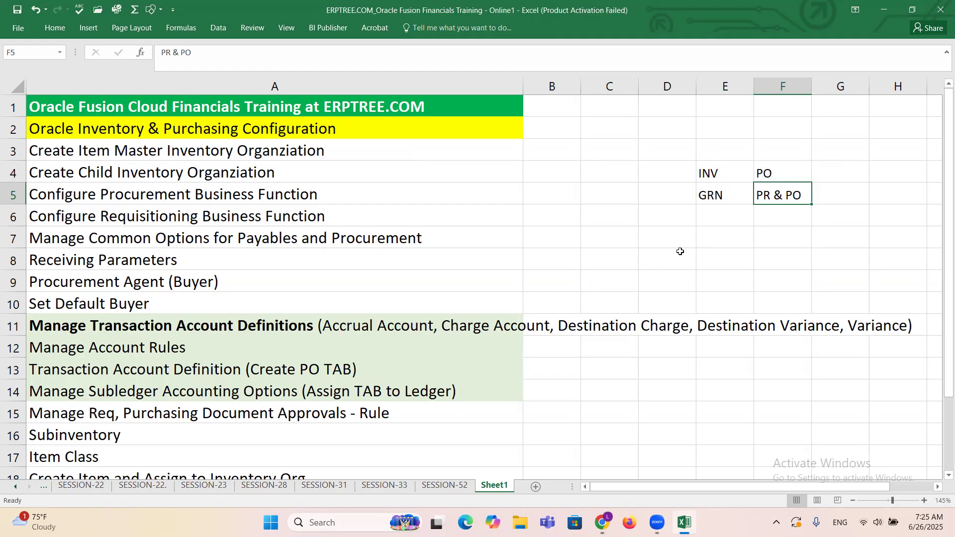
Step: Clear the module notes from cells E4:F5 and save the workbook
drag(701, 172, 791, 194)
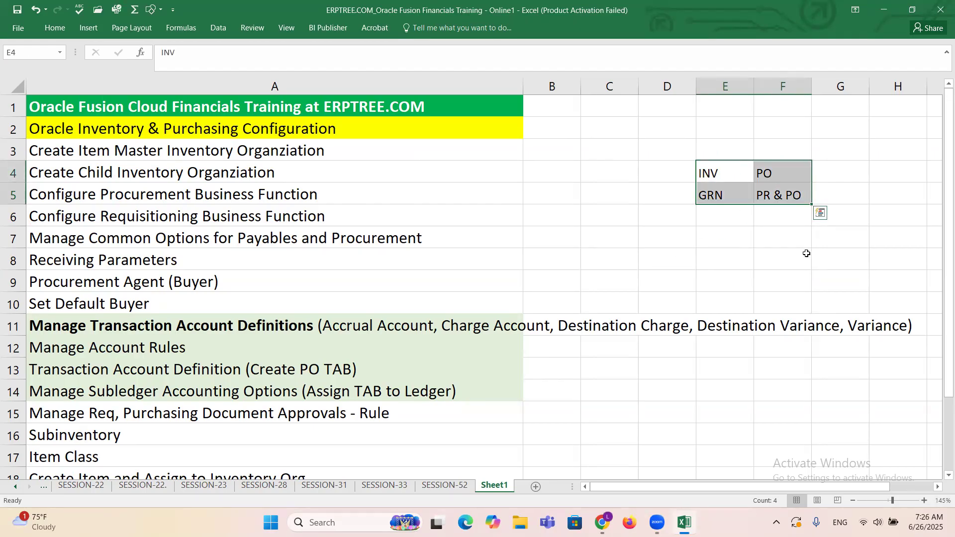
key(Delete)
key(ctrl+s)
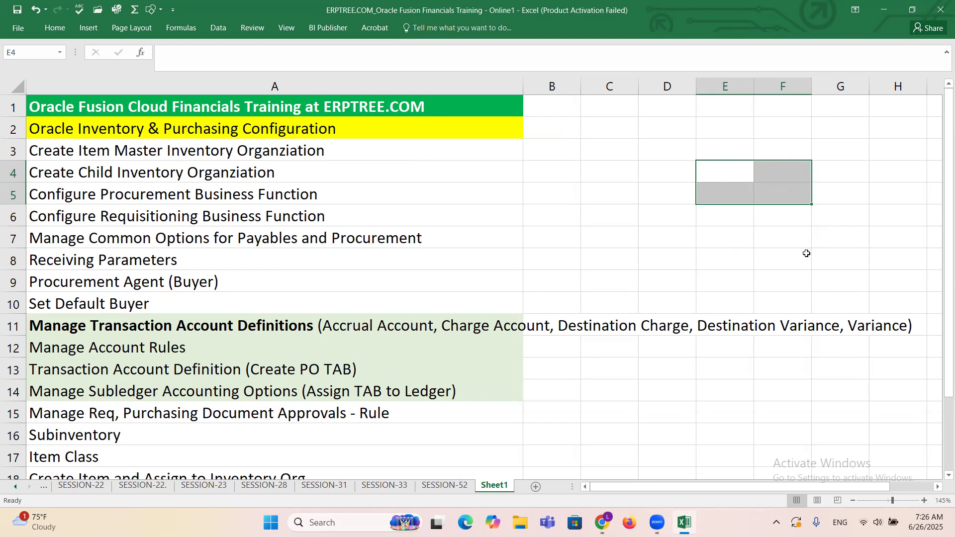
click(434, 165)
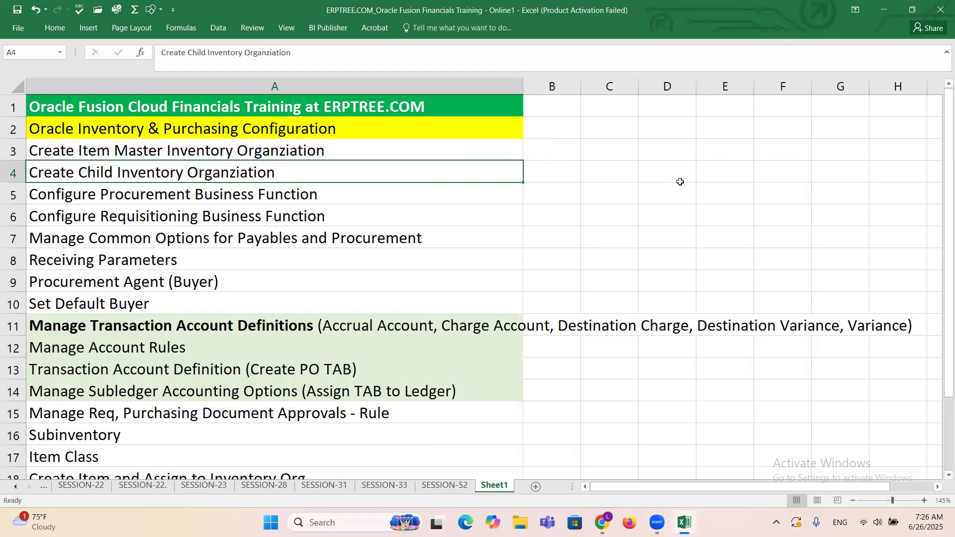
click(680, 145)
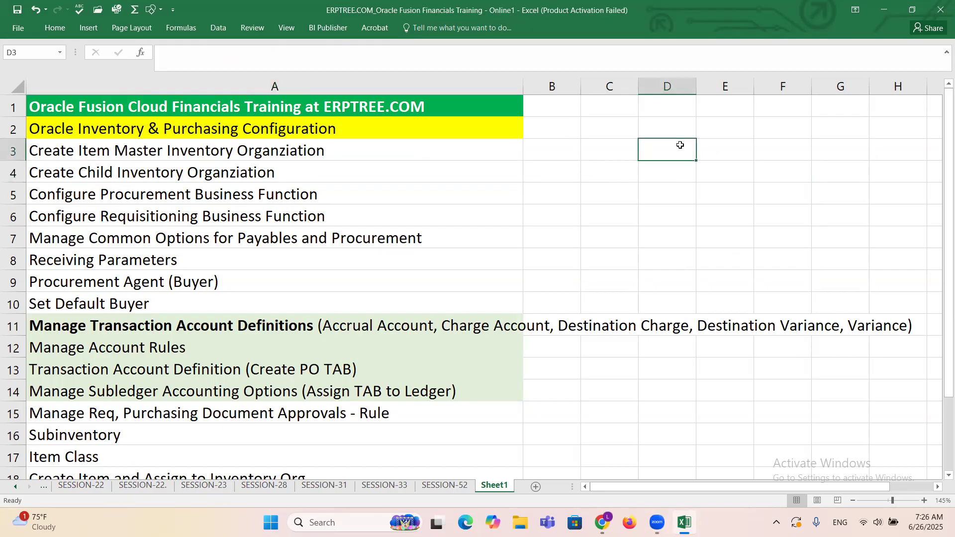
text(10)
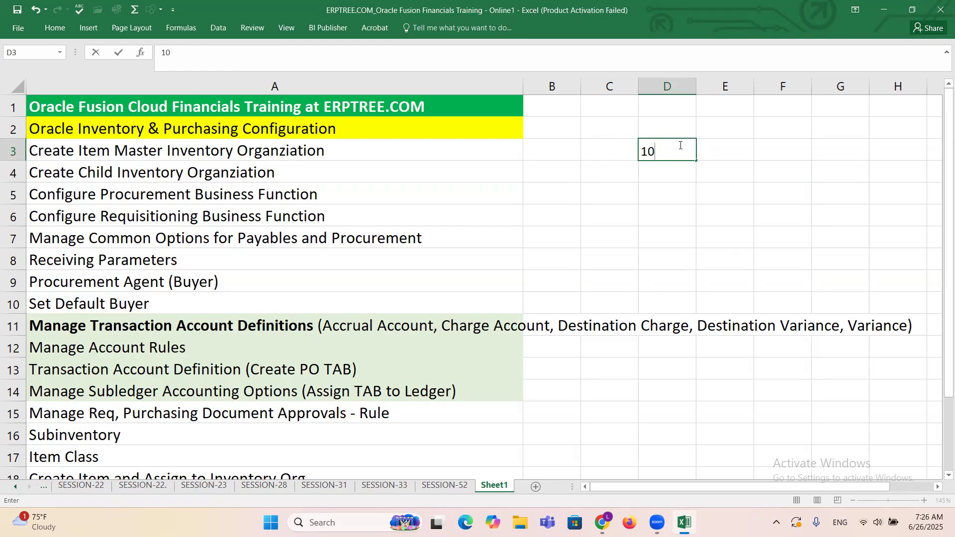
key(Tab)
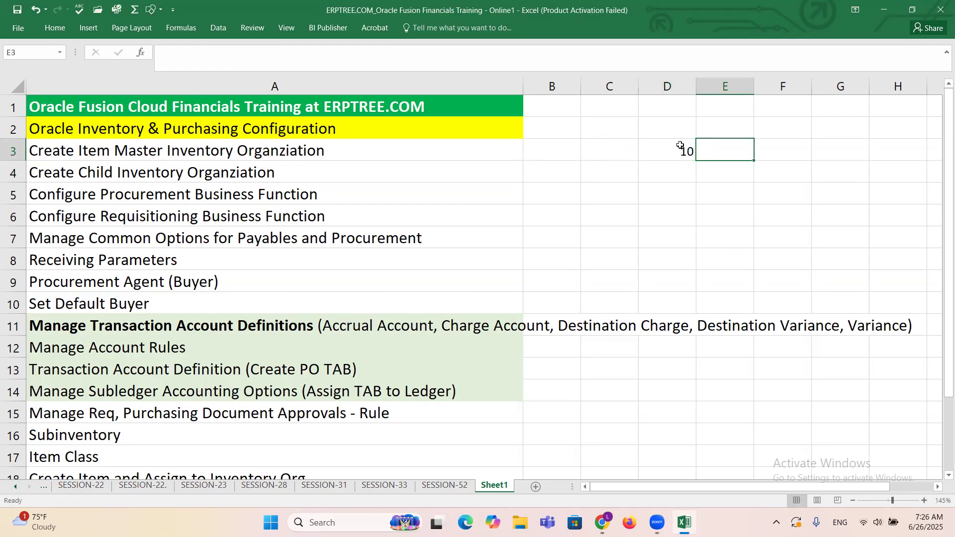
text(10)
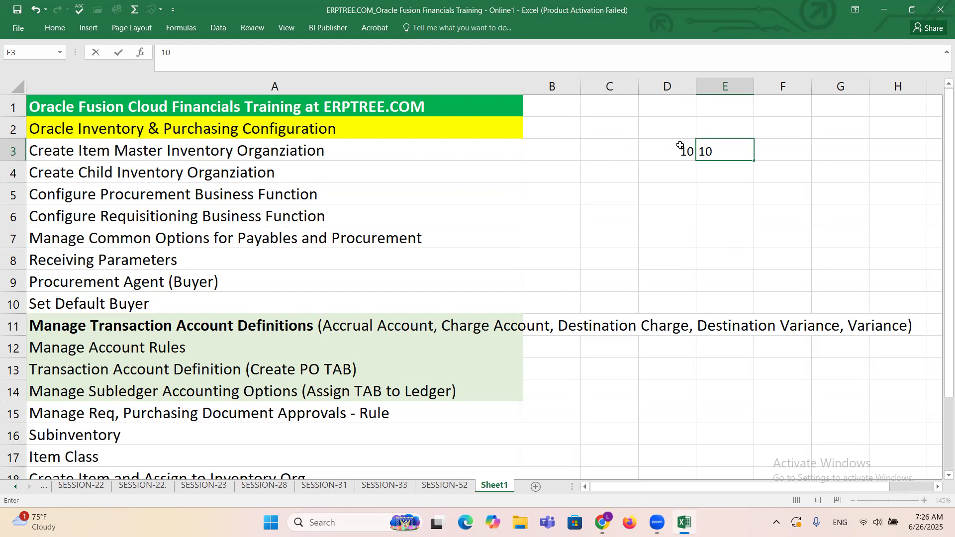
text(-IO)
drag(670, 150, 726, 150)
key(Delete)
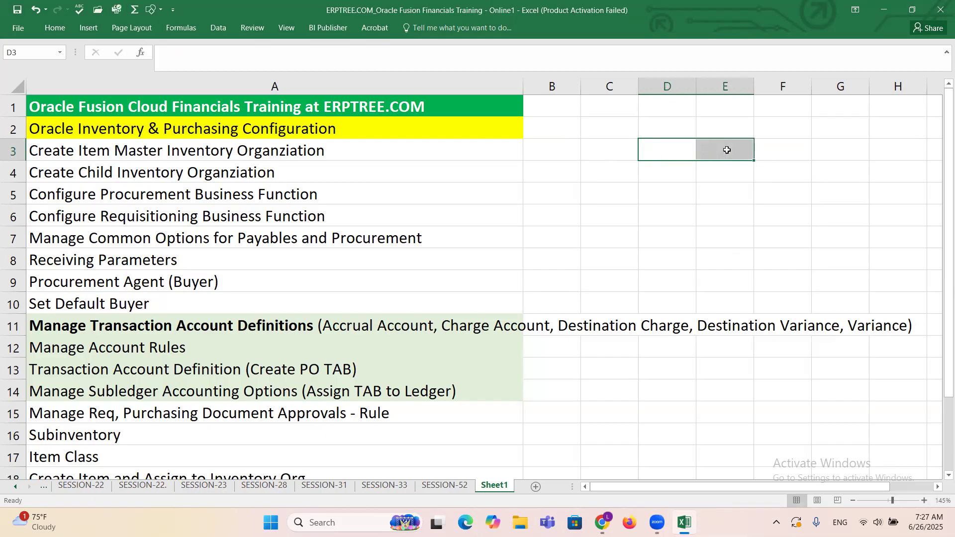
Step: Enter the inventory organization labels IO-1, IO-2 and IO-3 in cells D5, E5 and F5
click(673, 192)
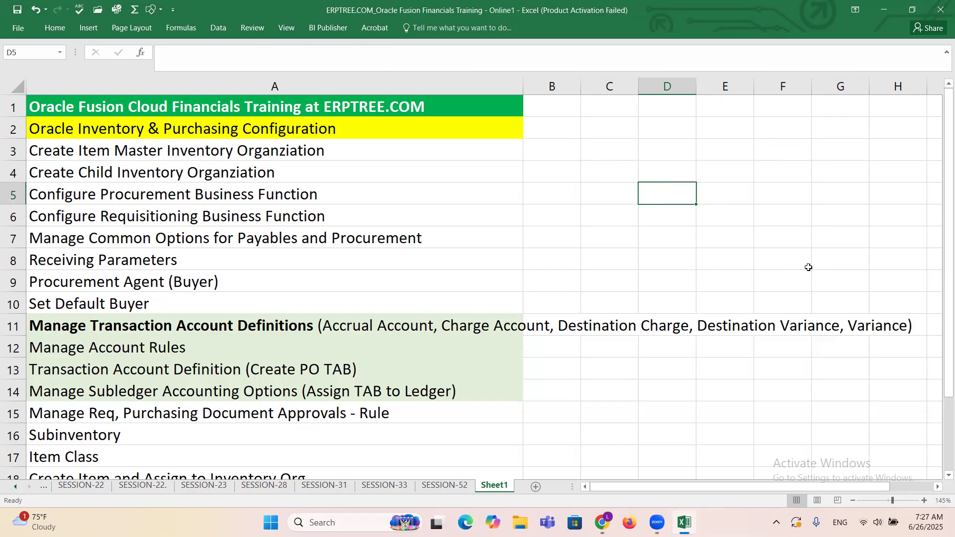
text(IO-1)
key(Tab)
text(IO-2)
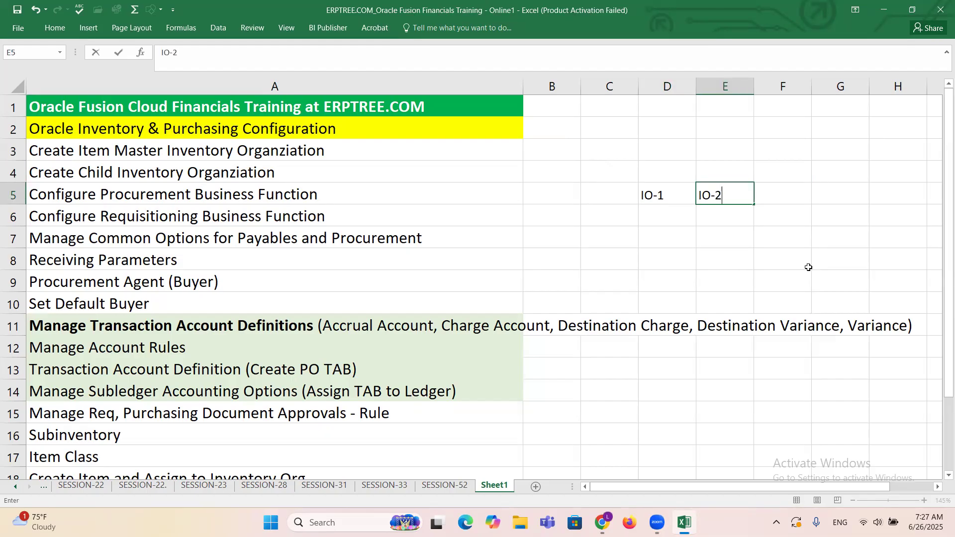
key(Tab)
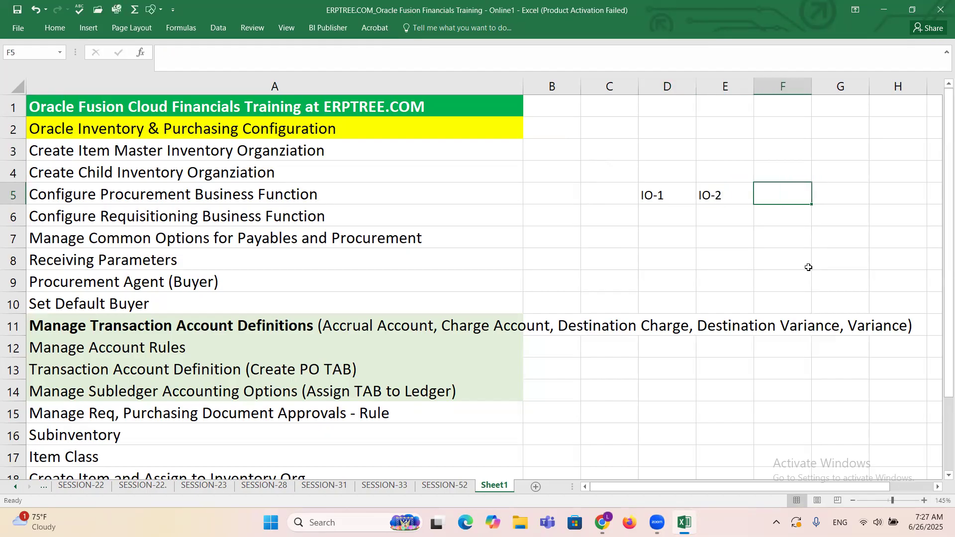
text(IO-3)
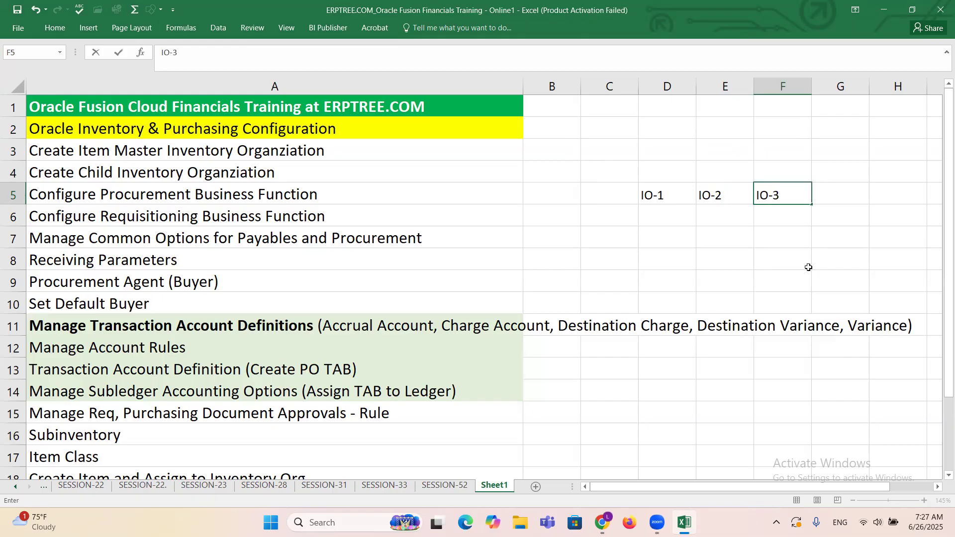
Step: Confirm the IO-3 label and go through the IO-1, IO-2 and IO-3 labels in D5:F5
click(670, 211)
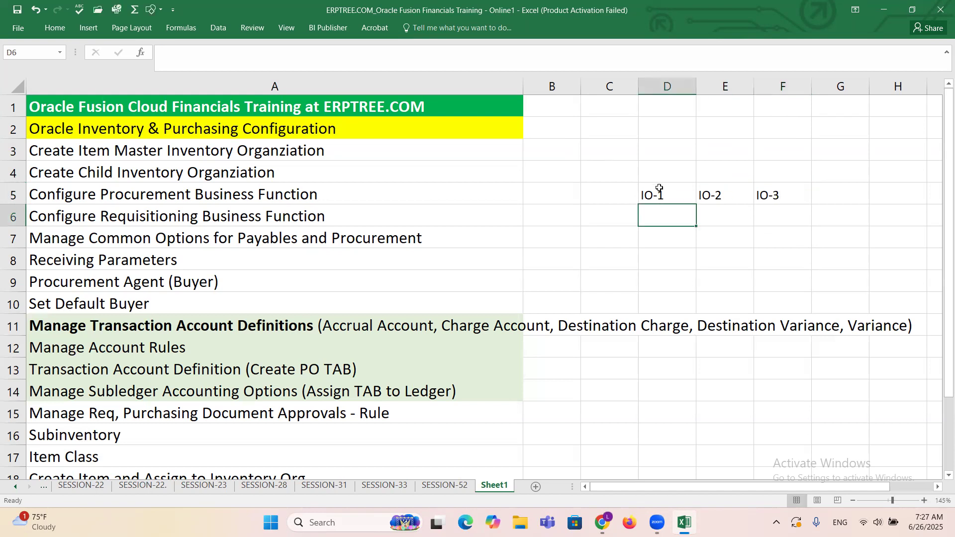
click(656, 193)
click(709, 195)
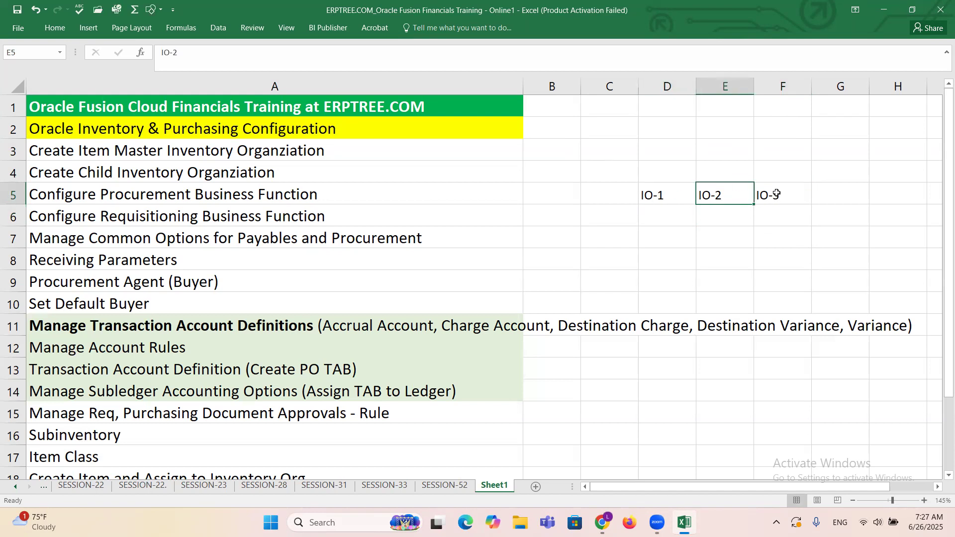
click(767, 196)
click(648, 200)
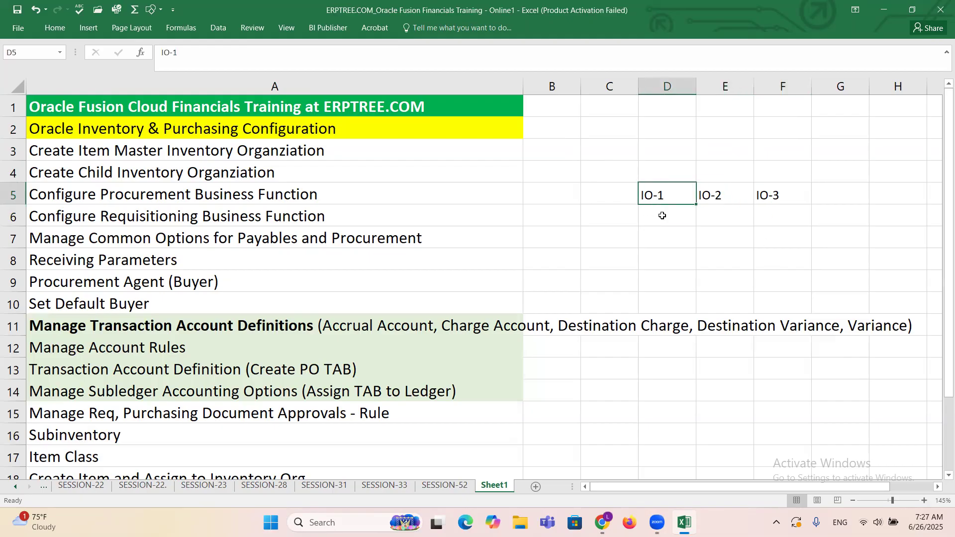
Step: Enter iPhone in cells D6, E6 and F6, below each of the three inventory organization labels
click(662, 216)
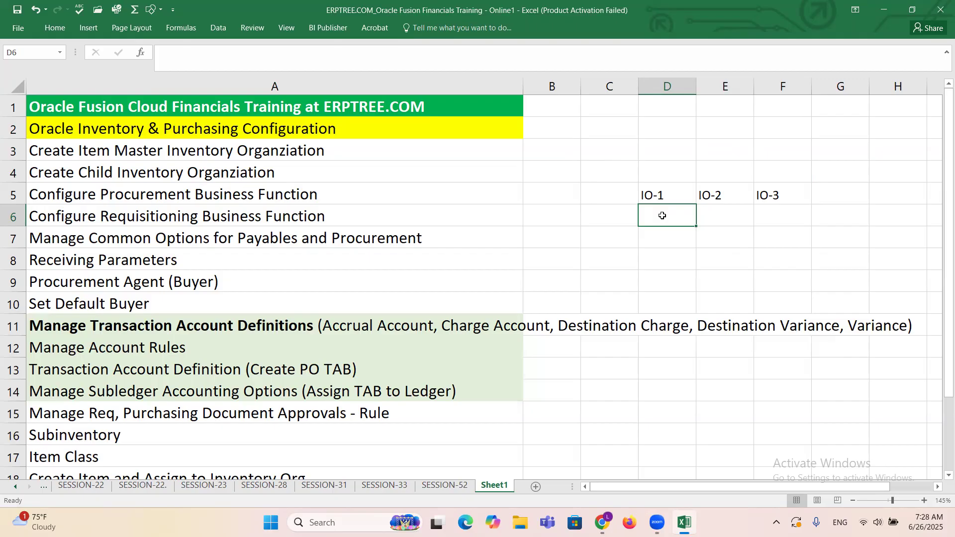
text(iPo)
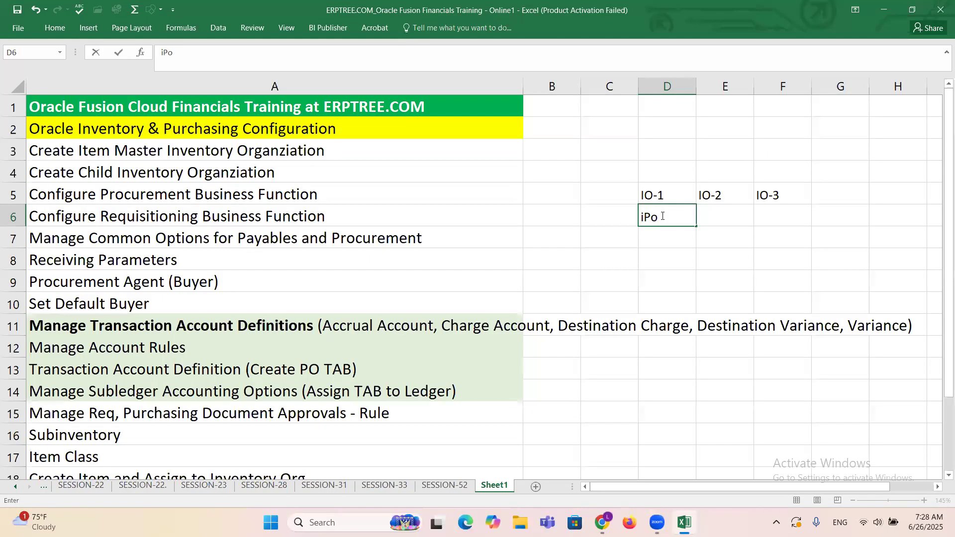
key(BackSpace)
text(hone)
key(Tab)
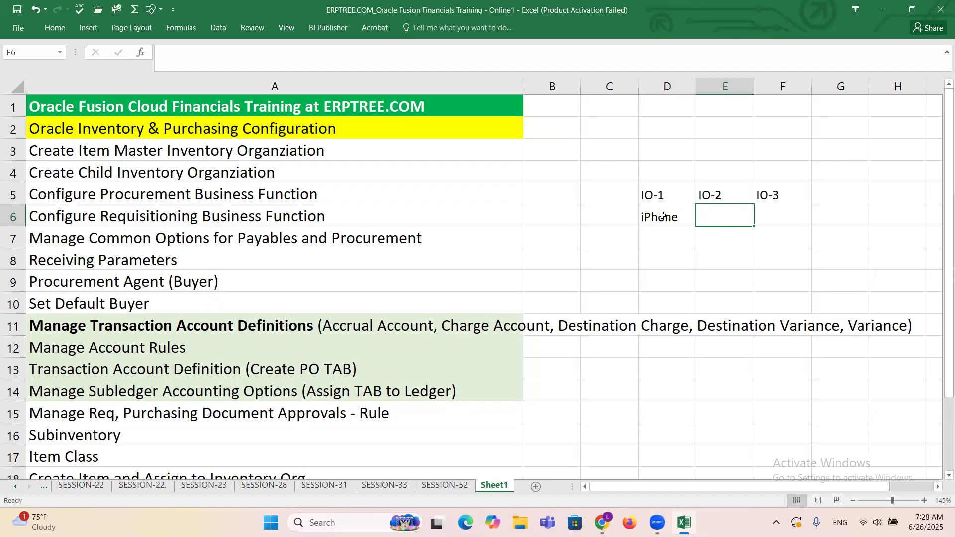
text(iPh)
key(BackSpace)
text(hone)
key(Tab)
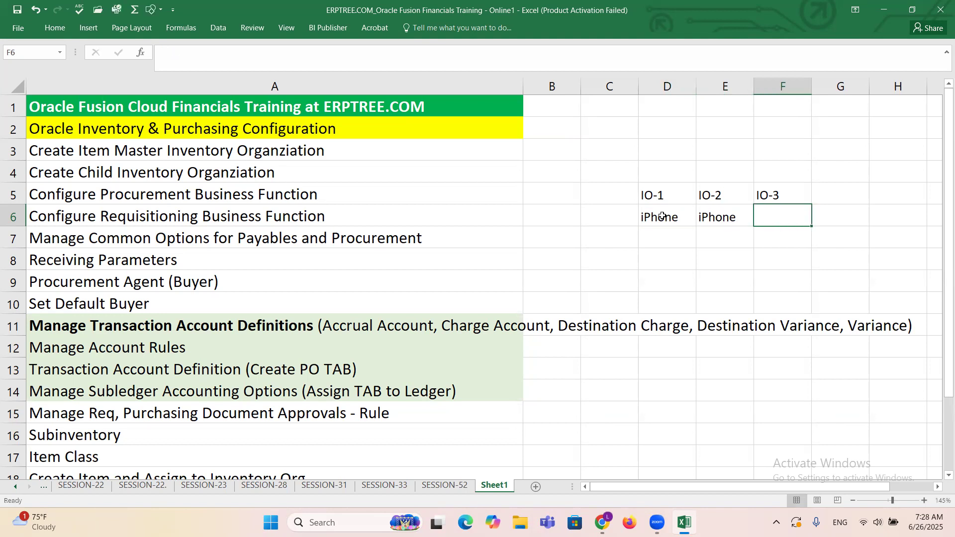
text(iPhone)
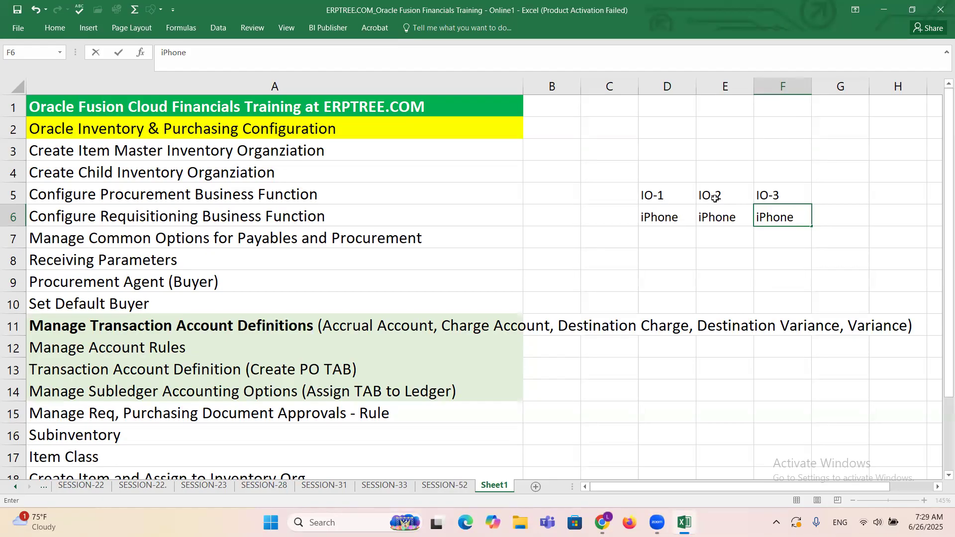
Step: Enter the heading Item Master Inventory in cell D2, above the inventory organization labels
click(671, 131)
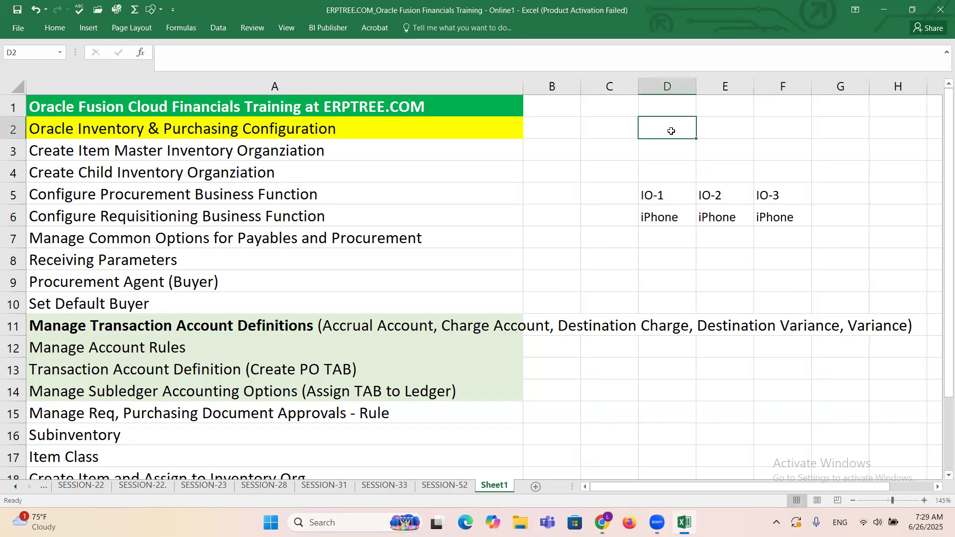
text(Item Master Inventory)
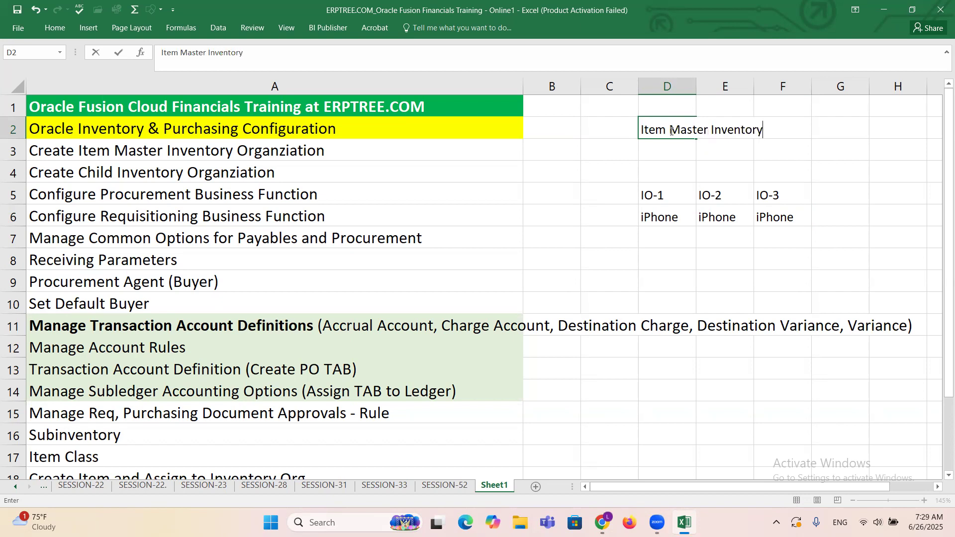
key(ctrl+Return)
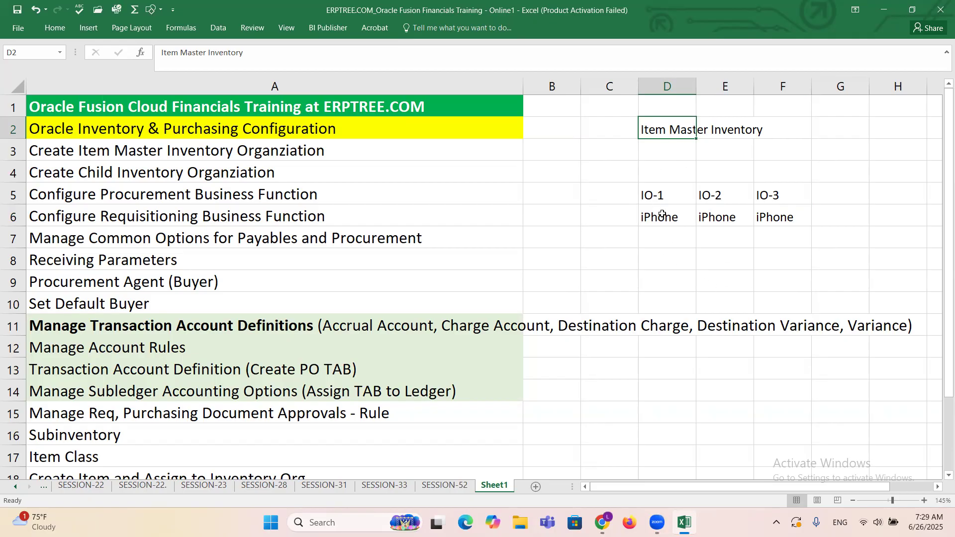
Step: Clear the iPhone entries from D6:F6 and enter iPhone once in D3, beneath the Item Master Inventory heading
drag(661, 219, 785, 215)
key(Delete)
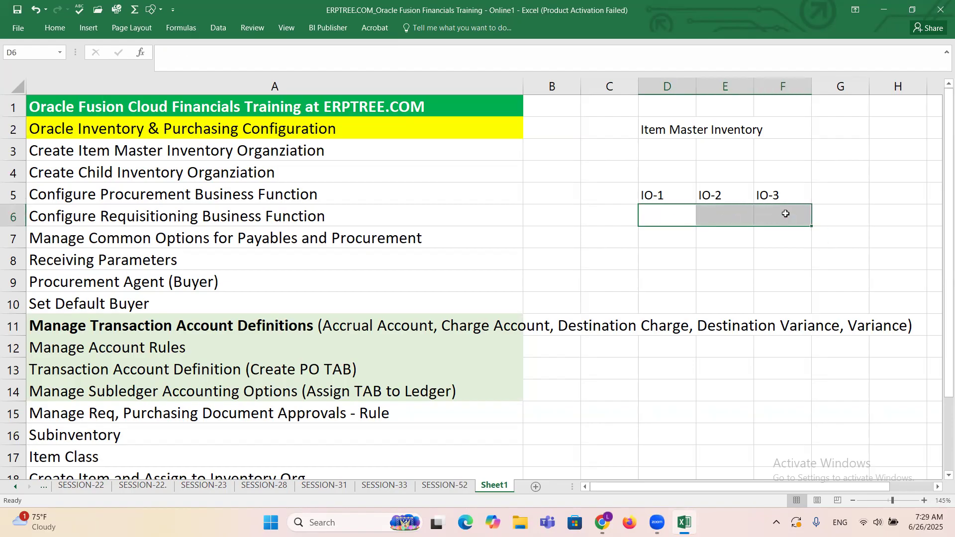
drag(646, 197, 778, 194)
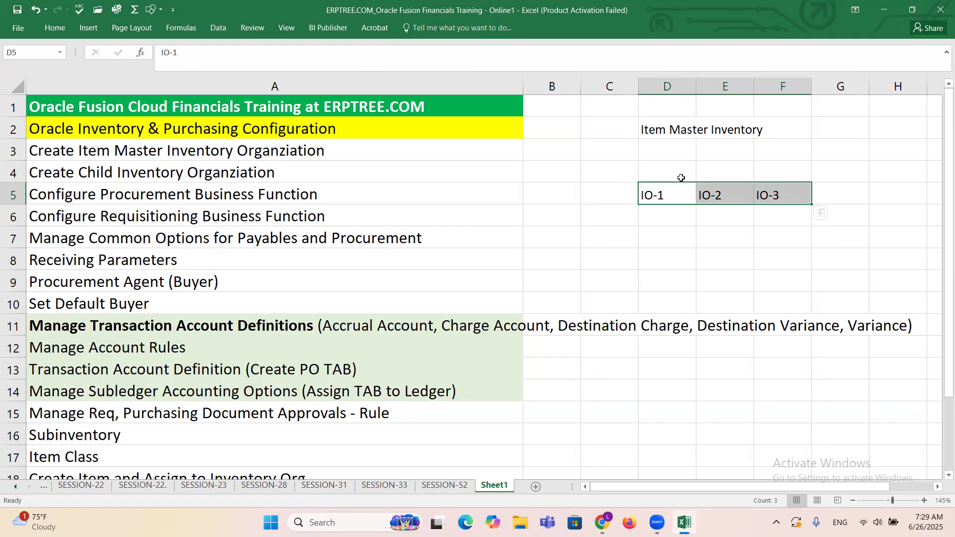
click(674, 148)
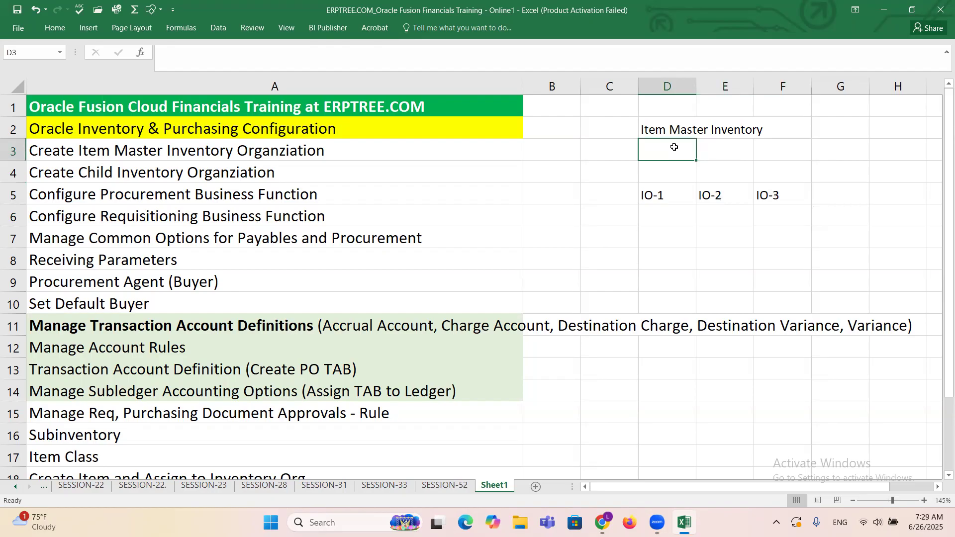
text(iPhone)
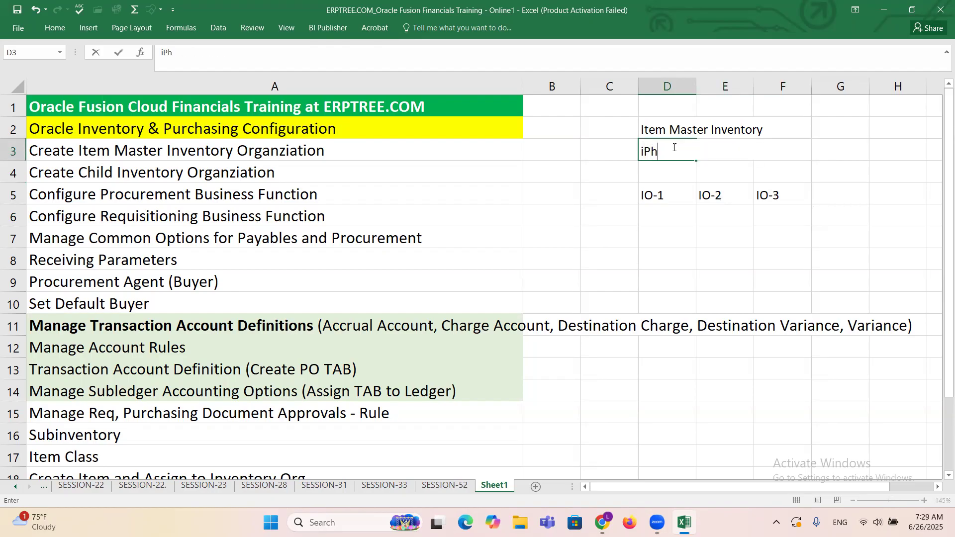
key(ctrl+Return)
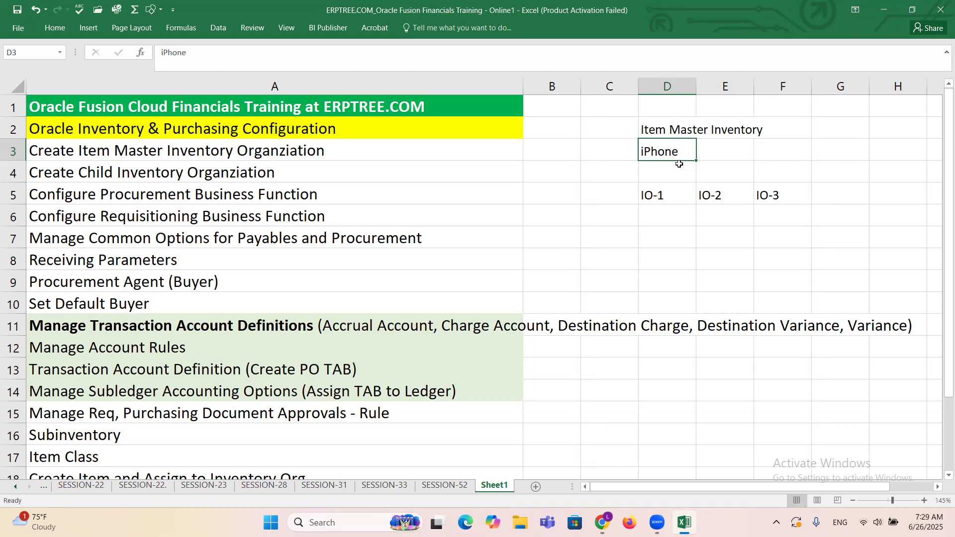
Step: Go through the IO-1, IO-2 and IO-3 labels in row 5 and return to the iPhone item in D3
click(667, 189)
click(714, 195)
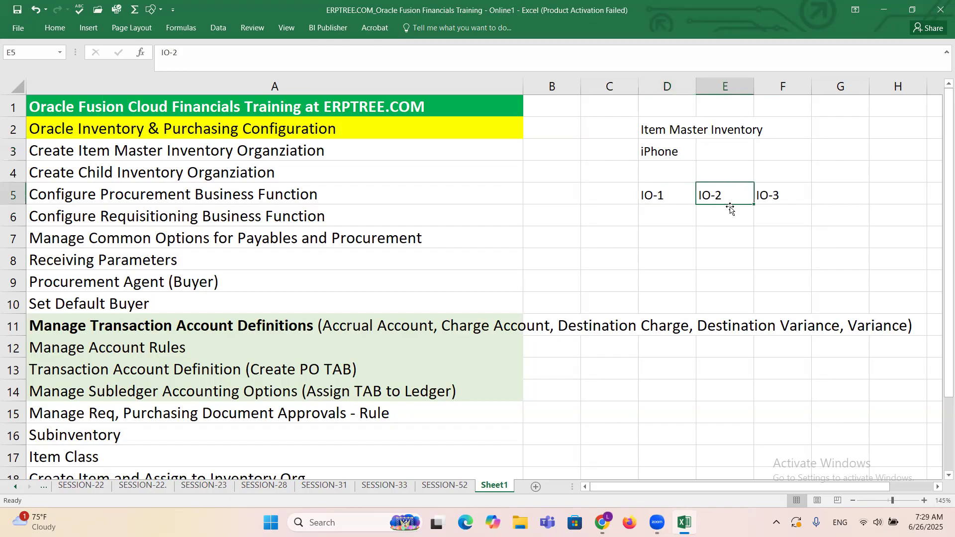
click(772, 196)
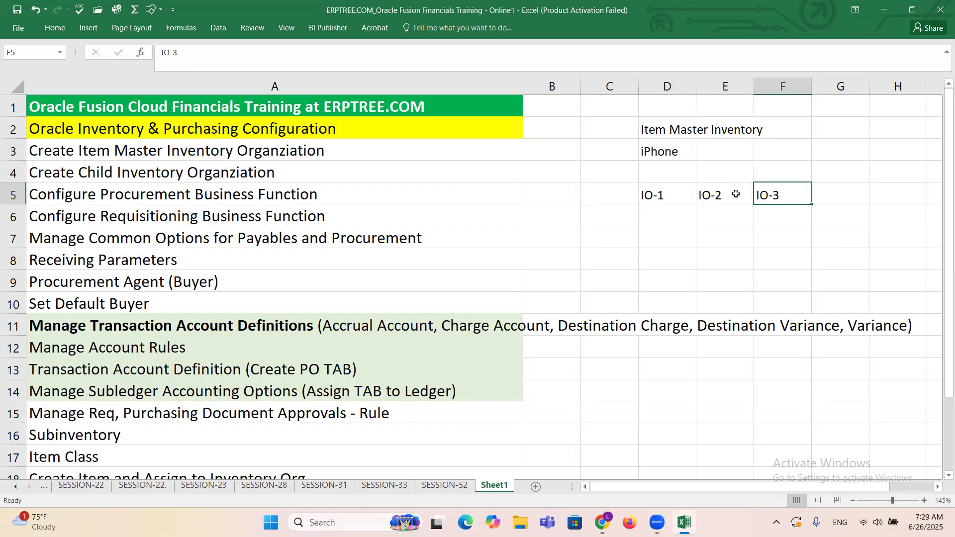
click(671, 150)
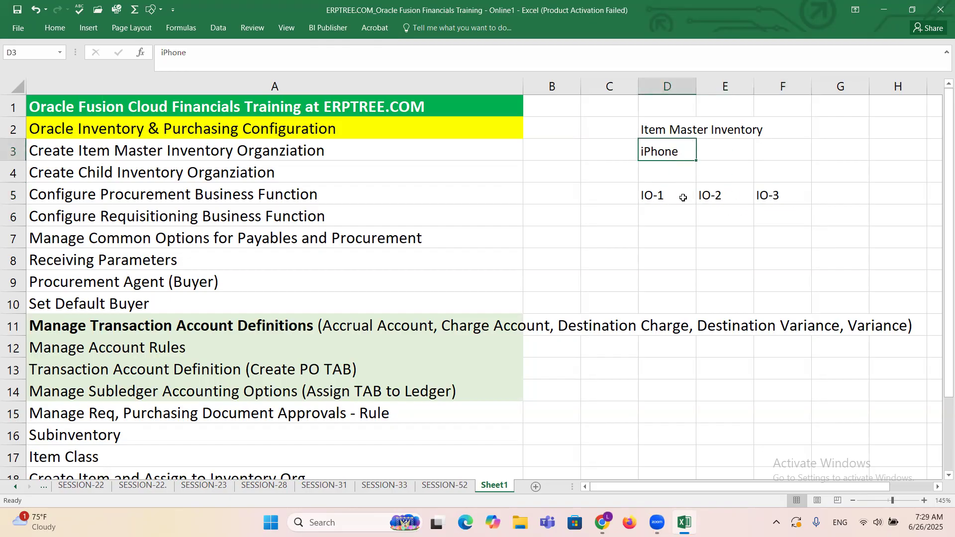
Step: Draw a straight arrow from the iPhone item in D3 down to the IO-1 label in D5
click(82, 29)
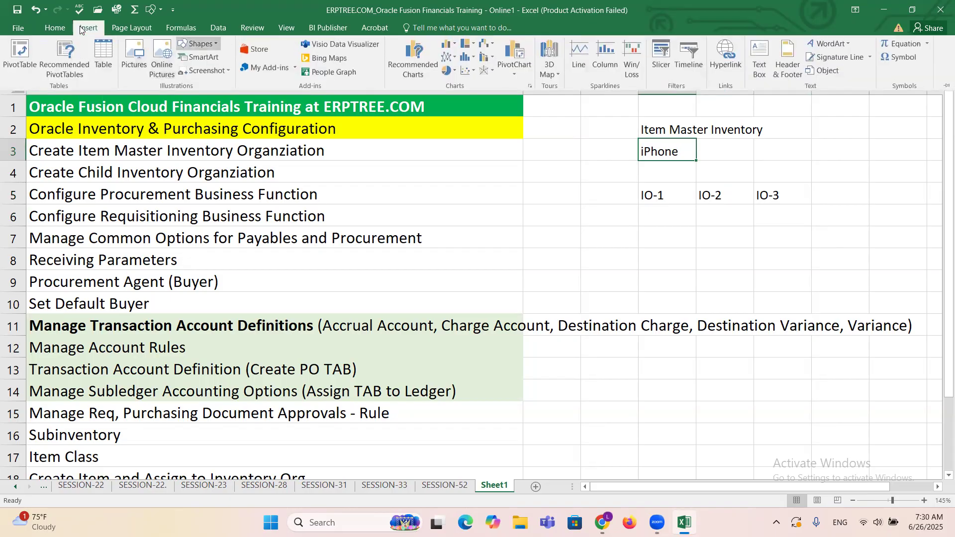
click(199, 43)
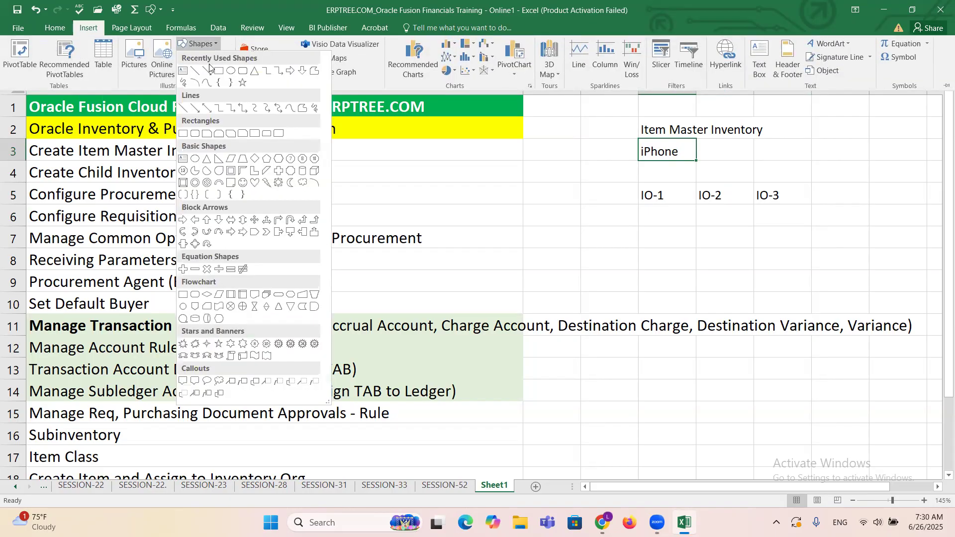
click(208, 70)
drag(665, 156, 655, 194)
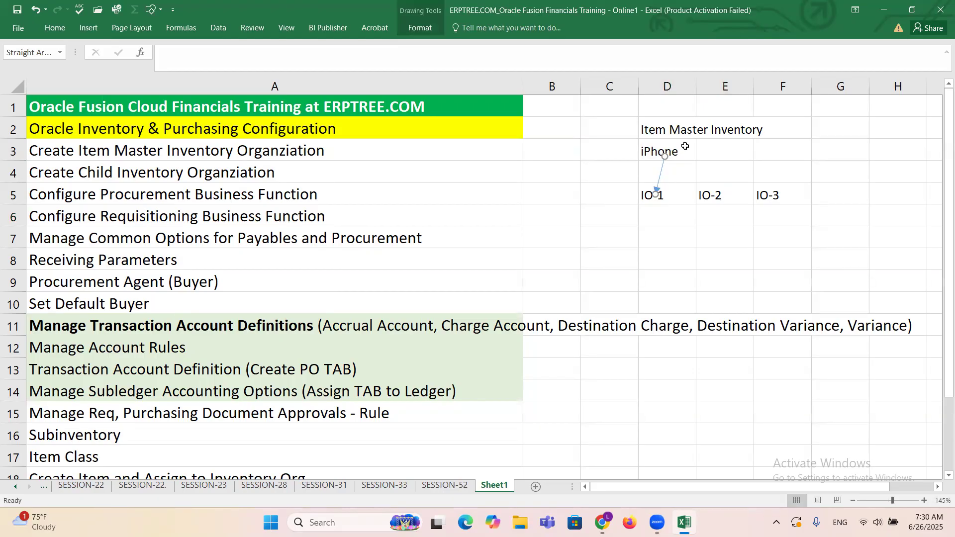
Step: Add two more arrows running from the iPhone item to the IO-2 and IO-3 labels
key(ctrl+v)
drag(678, 180, 705, 189)
key(ctrl+v)
drag(707, 196, 762, 188)
click(750, 234)
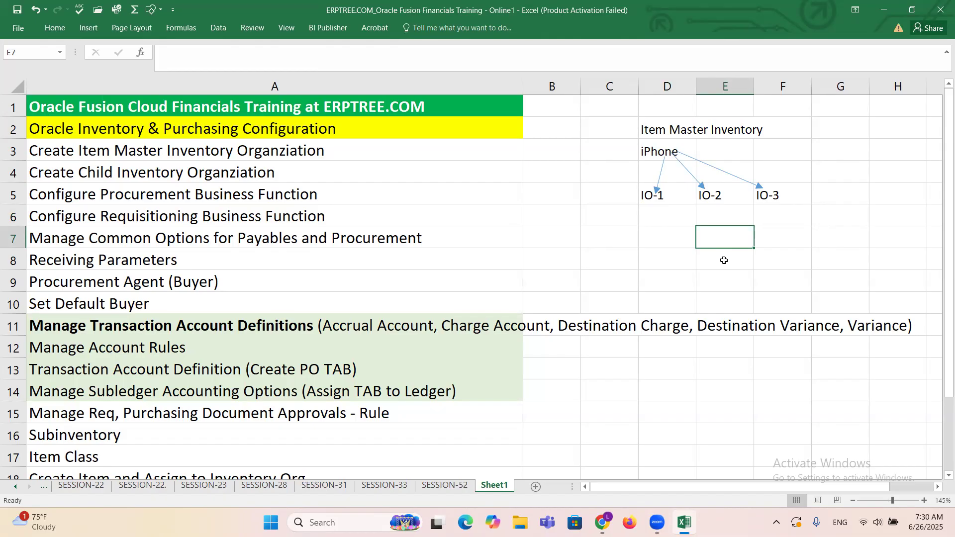
Step: Highlight the Item Master Inventory heading across D2:F2 and the child organization labels in D5:F5 to review the hierarchy
click(654, 133)
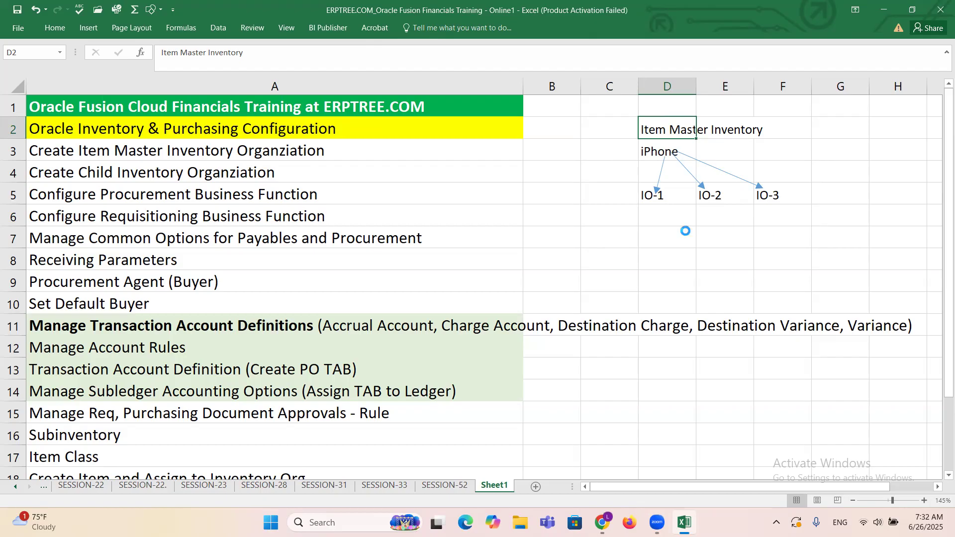
drag(646, 125, 758, 125)
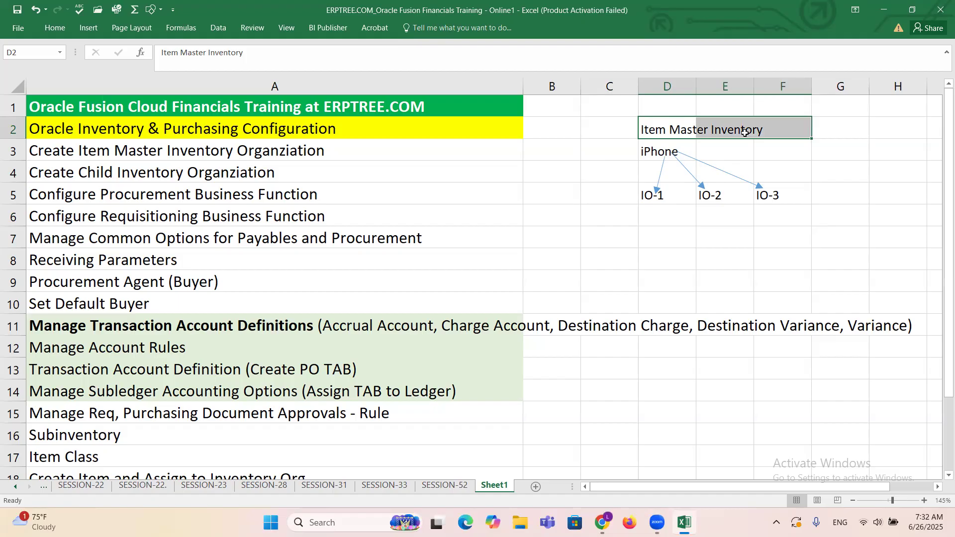
click(666, 131)
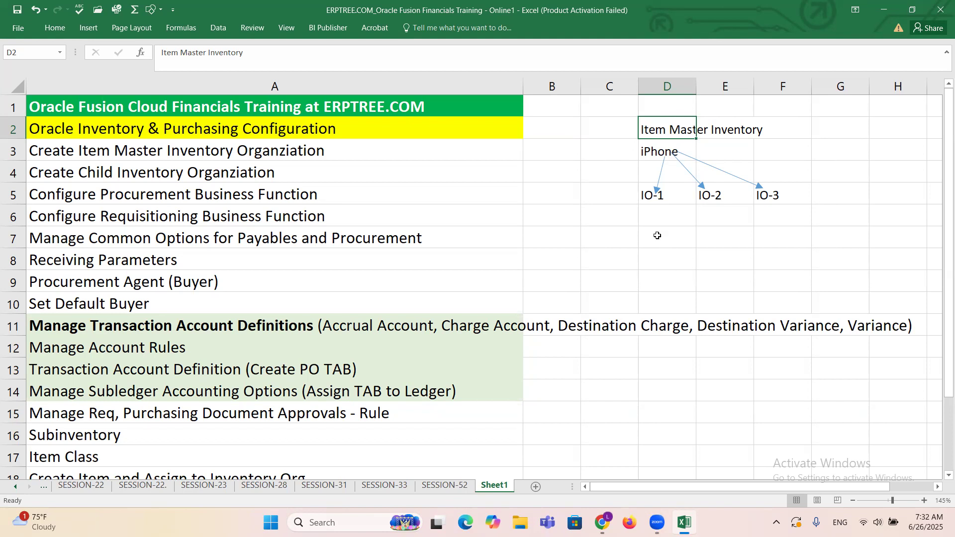
drag(648, 196, 771, 193)
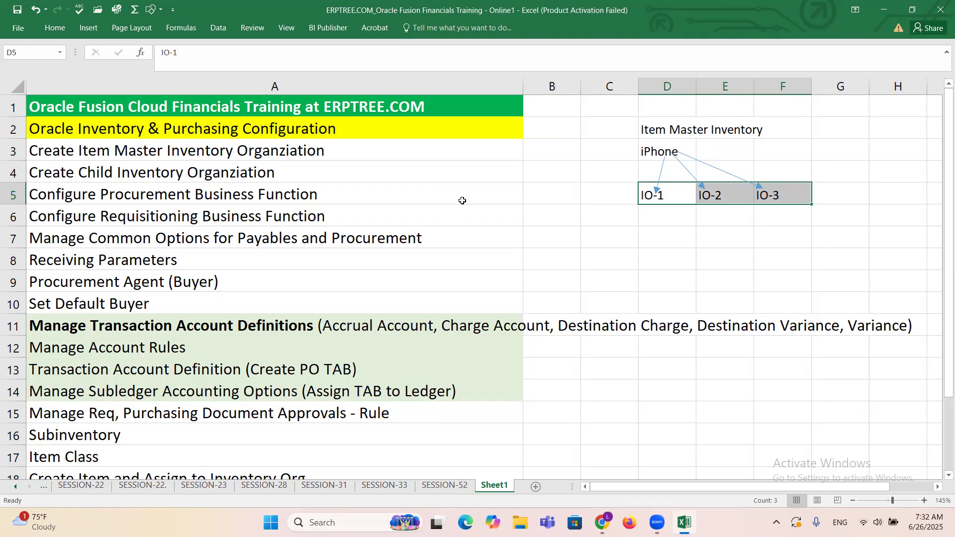
Step: Compare the item master and child inventory organization tasks in A3 and A4 with the IO labels in D5:F5
click(331, 144)
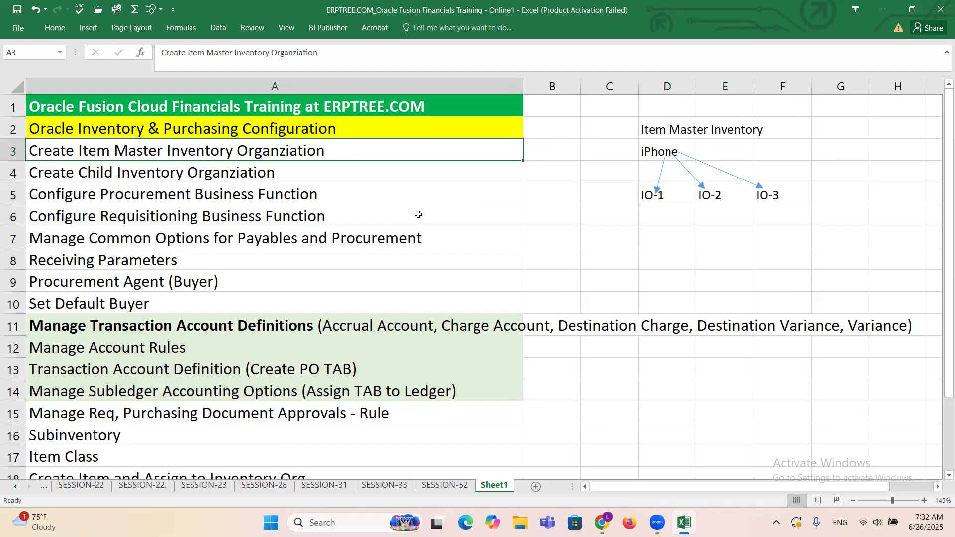
click(113, 173)
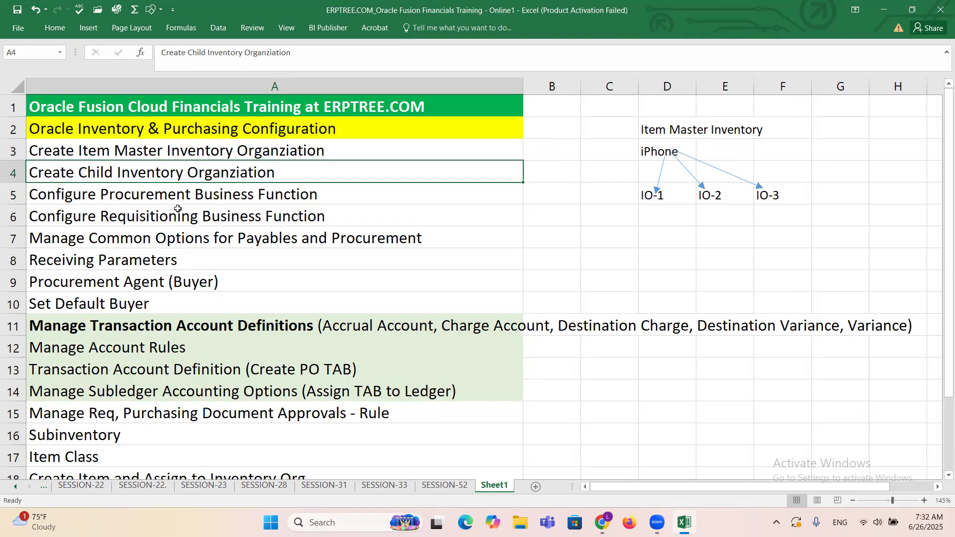
click(680, 196)
drag(680, 196, 784, 191)
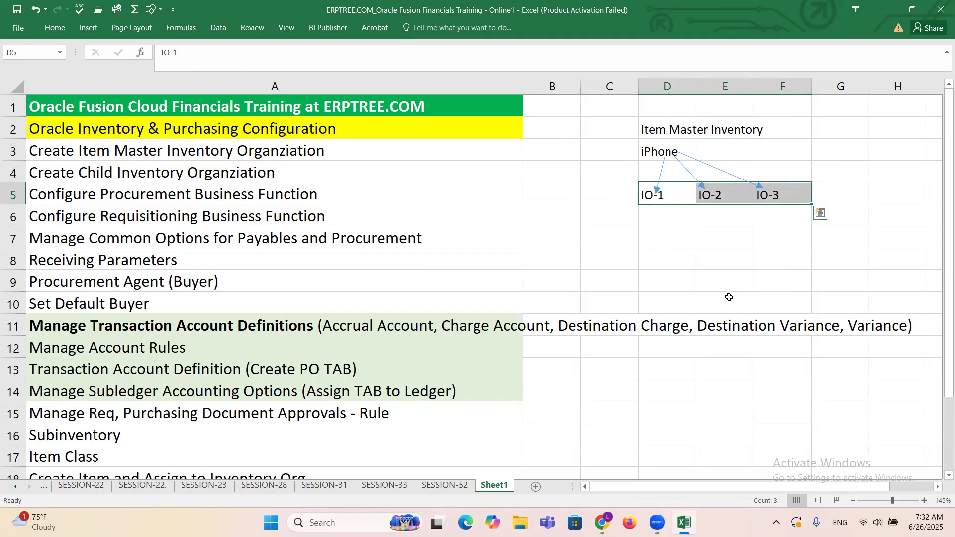
click(247, 152)
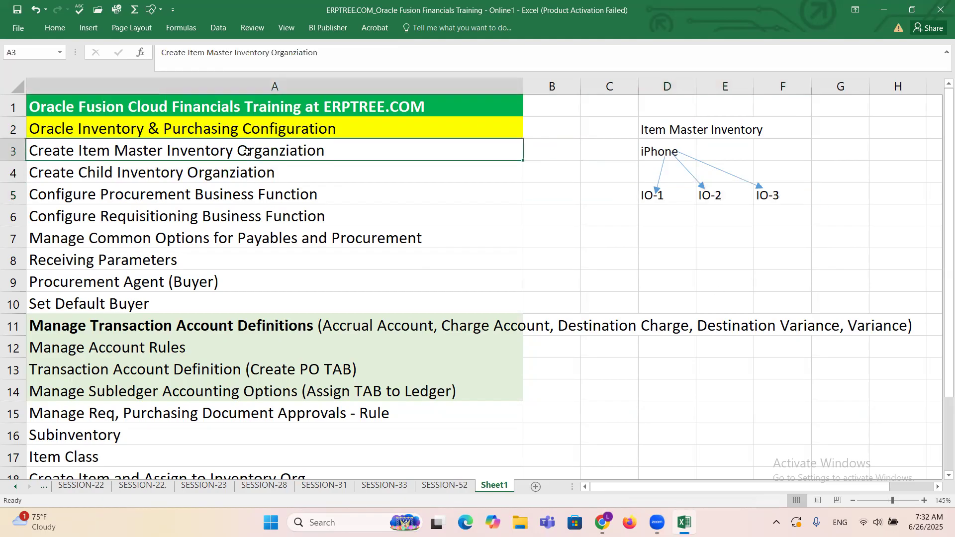
click(255, 169)
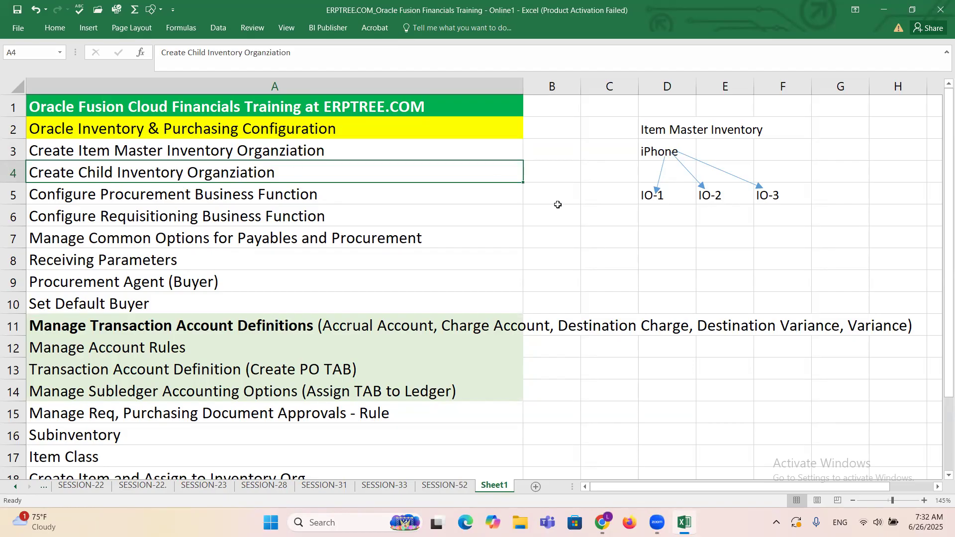
Step: Switch to Oracle Fusion in the browser and open the Product Management setup in Setup and Maintenance
click(629, 465)
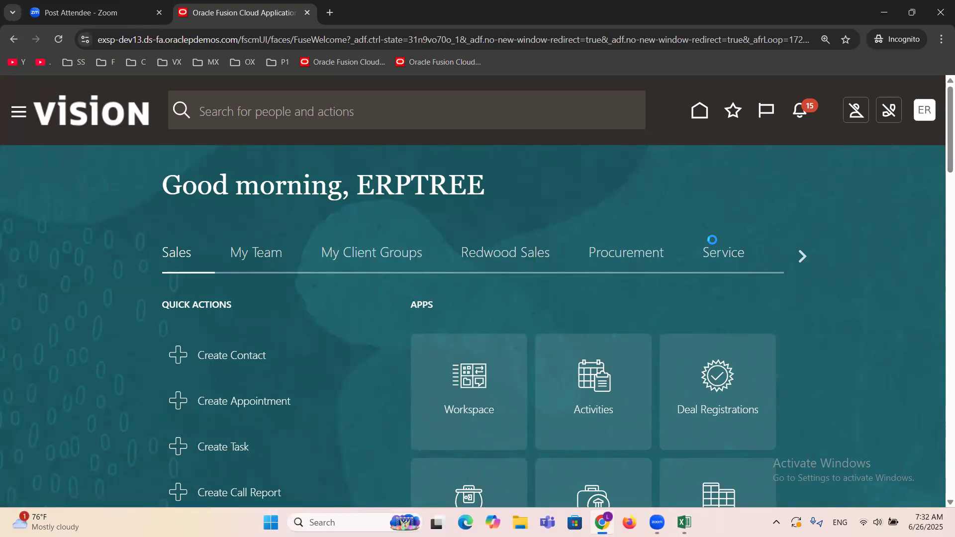
click(693, 343)
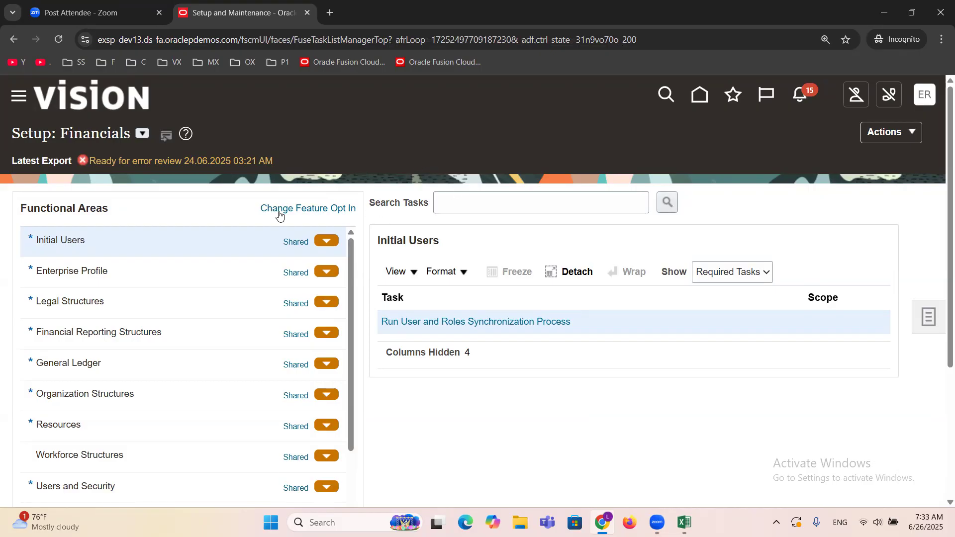
click(141, 134)
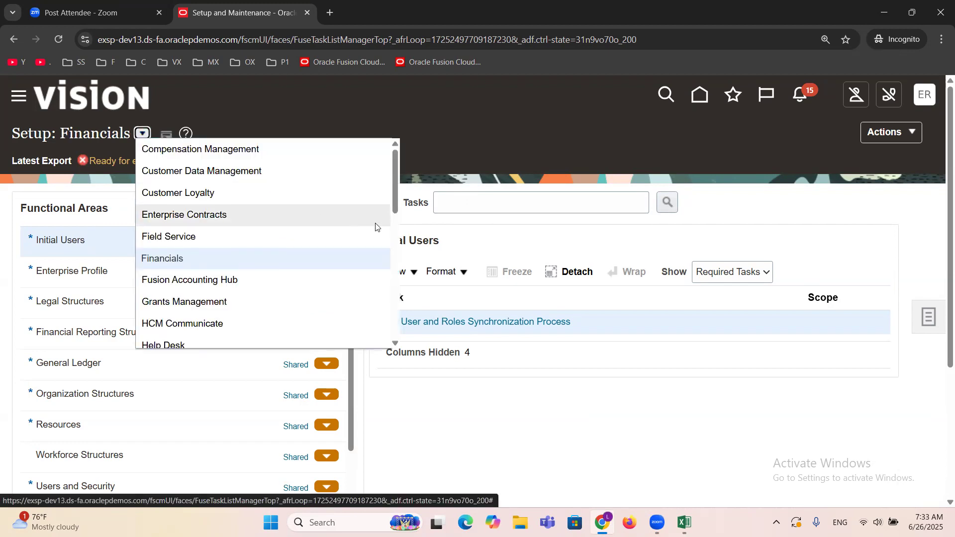
drag(395, 181, 401, 237)
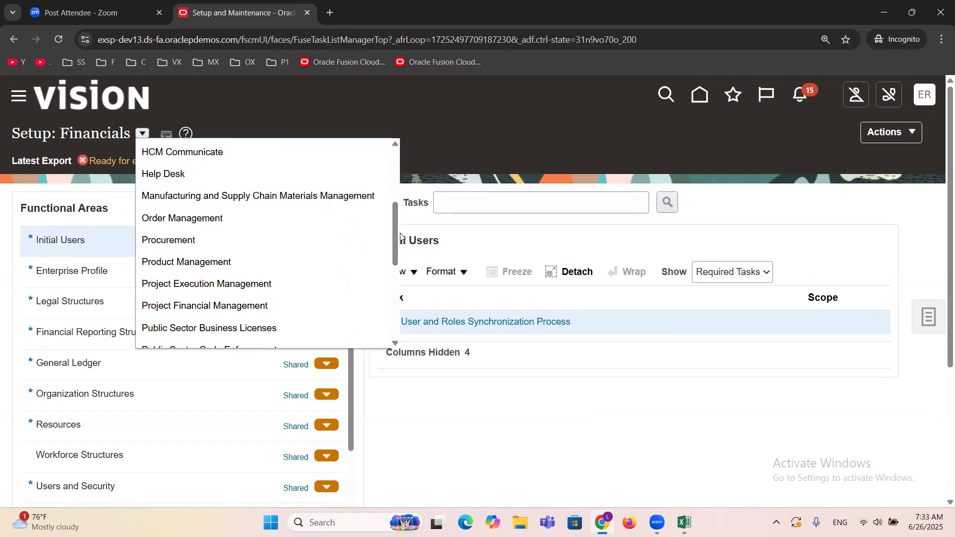
click(197, 262)
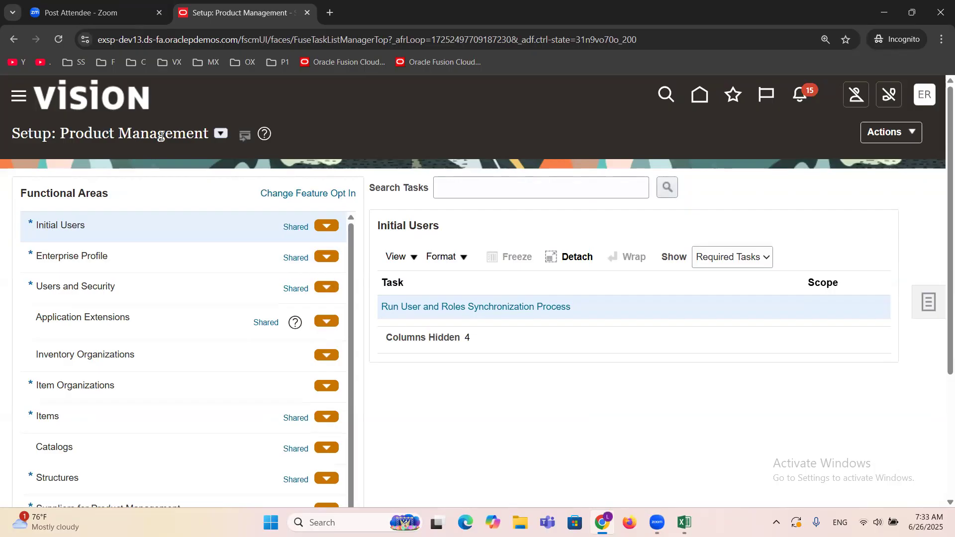
Step: Search the setup tasks for "Item Or" and open the Manage Item Organizations task
click(470, 188)
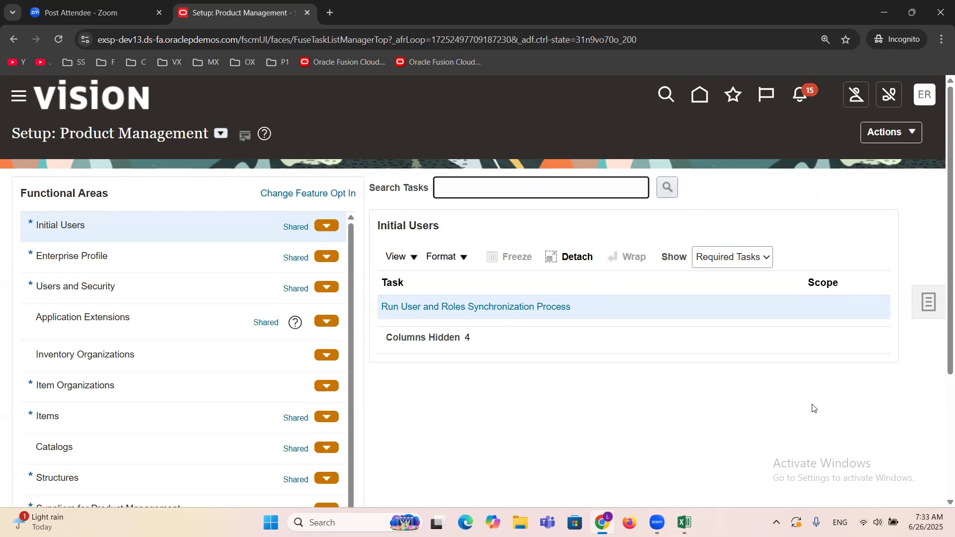
text(Item Or)
key(Return)
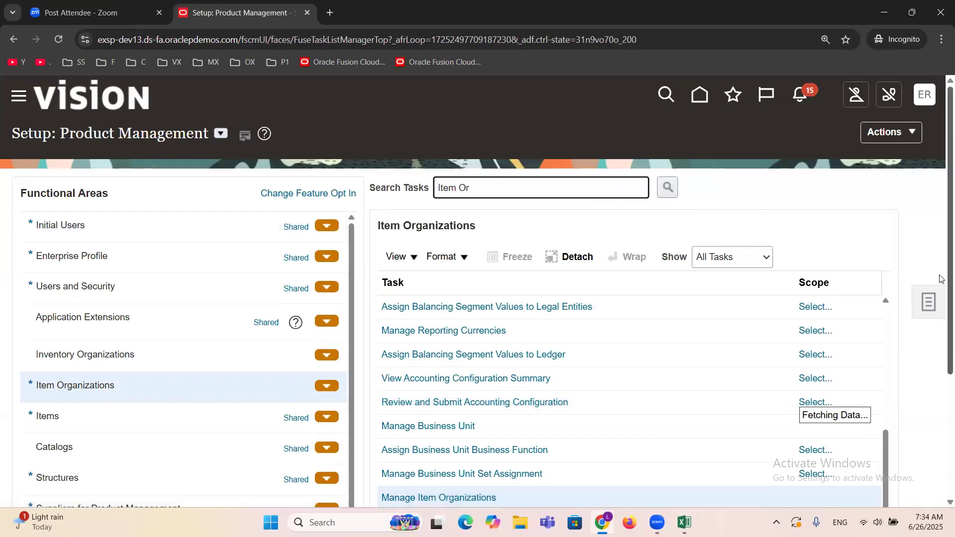
scroll(941, 250, down, 3)
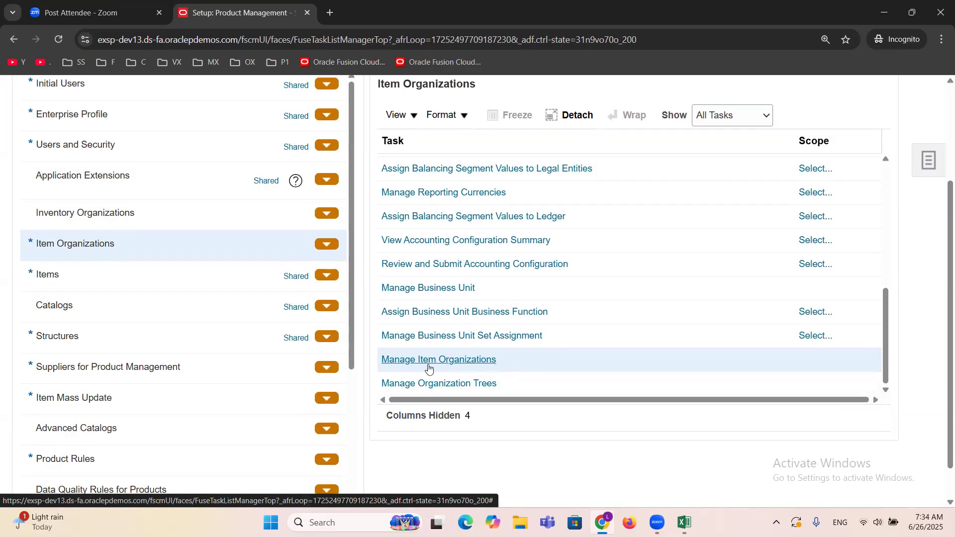
click(455, 360)
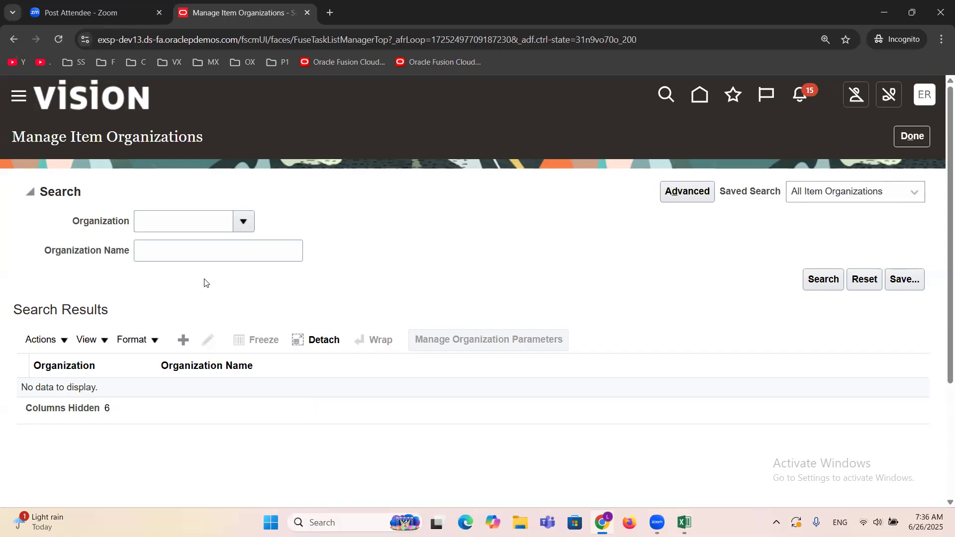
Step: Start creating a new item organization and name it "ERPTREE Item Master"
click(181, 340)
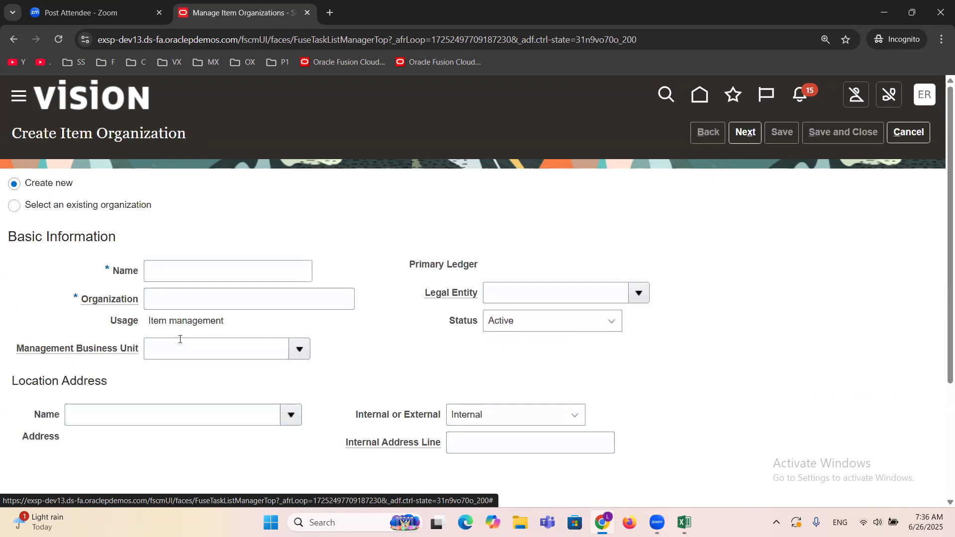
click(232, 269)
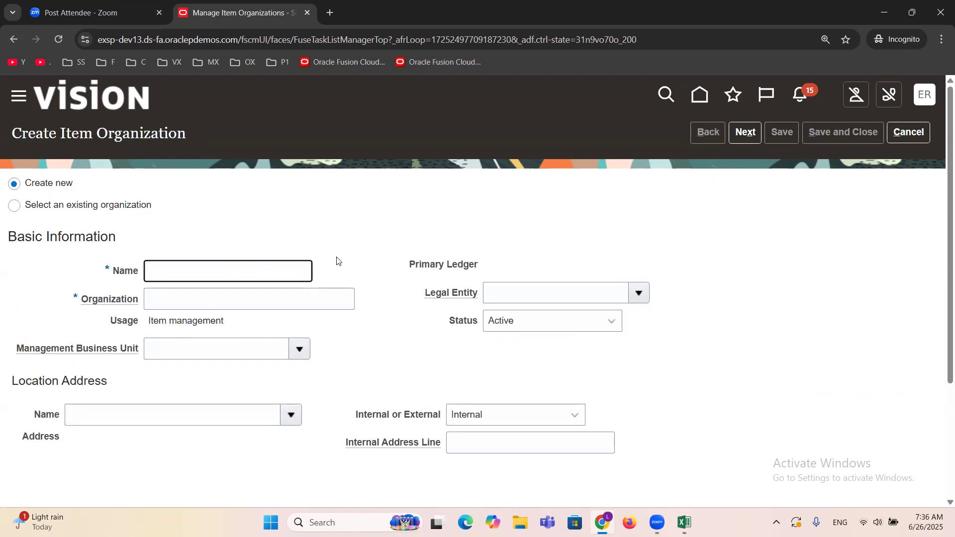
text(ERPTREE Item Master)
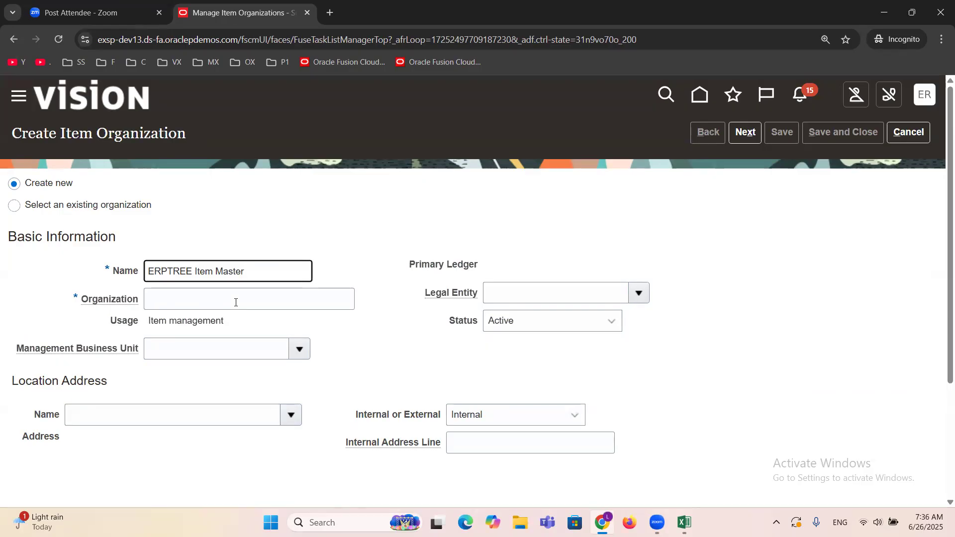
Step: Set the new item organization's Organization code to ERPTREEITEM
click(235, 302)
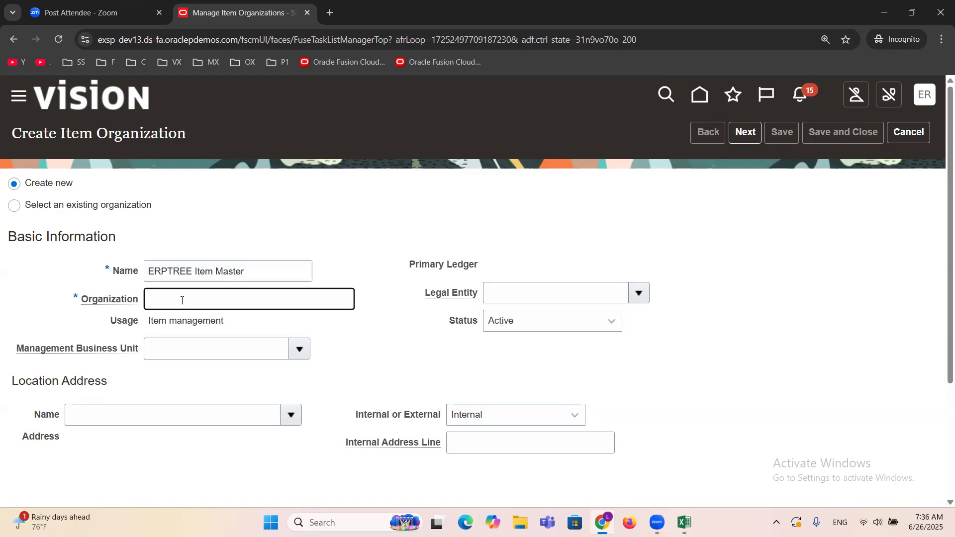
text(ERPTREEITEM)
click(370, 334)
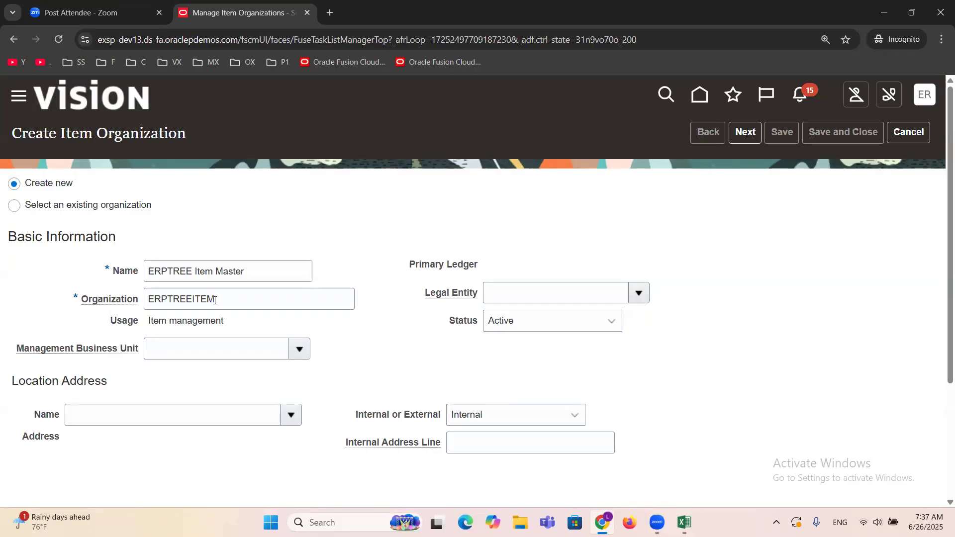
Step: Highlight the Usage value of the new item organization to review its purpose
triple_click(158, 321)
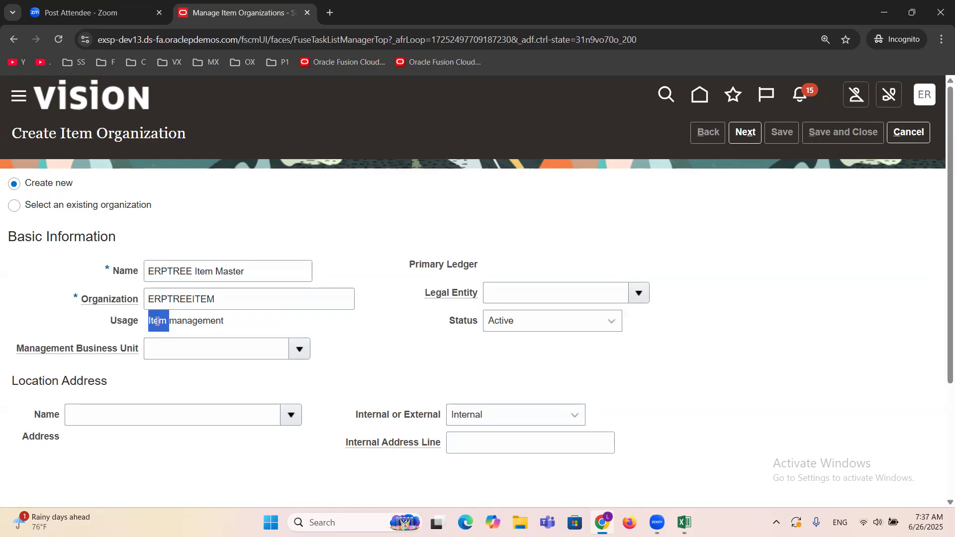
click(362, 347)
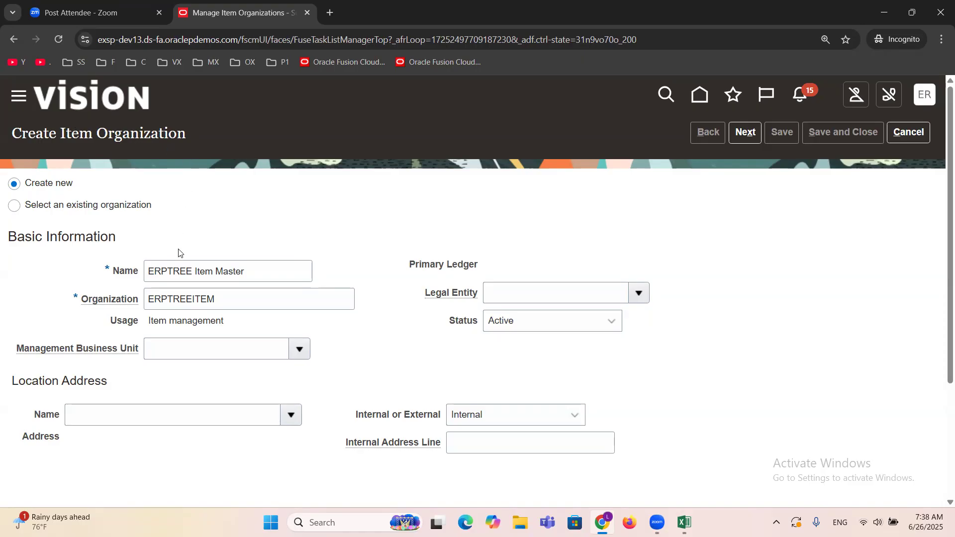
triple_click(180, 321)
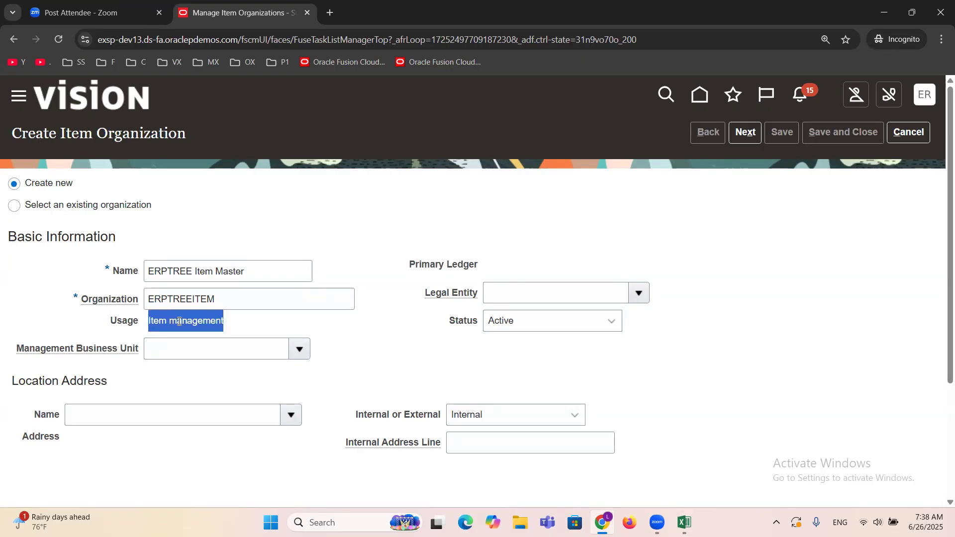
click(242, 324)
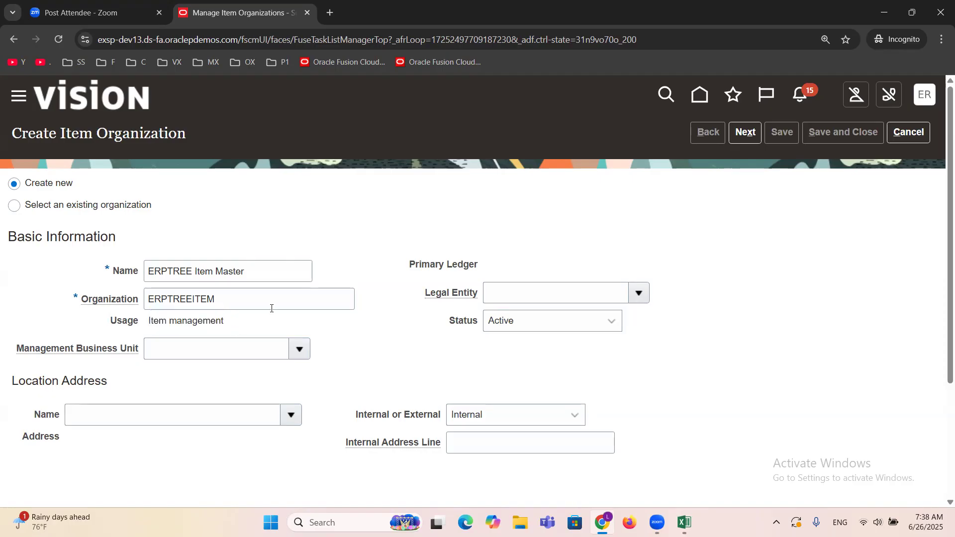
Step: In the organization parameters, set the Item Master Organization to ERPTREE Item Master, then save and finish the item organization task
click(748, 133)
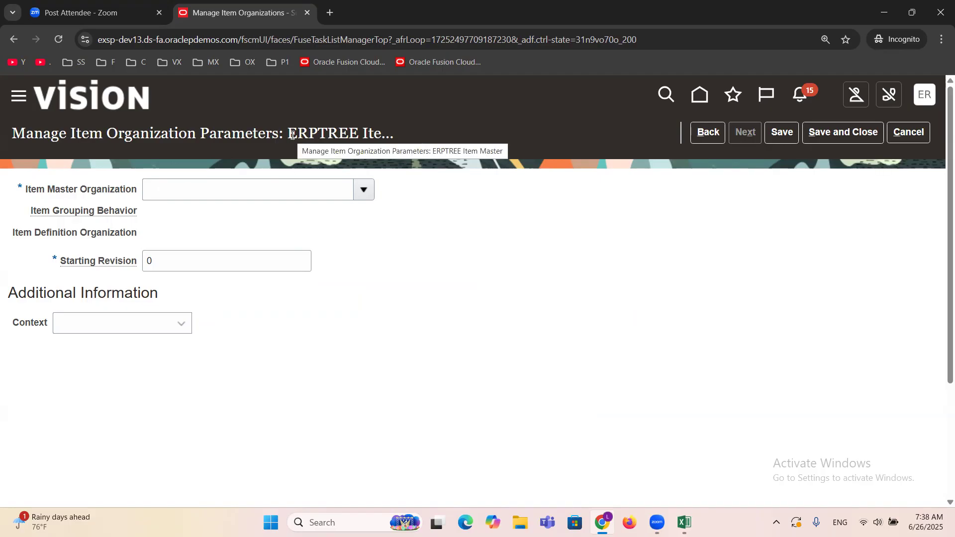
click(362, 190)
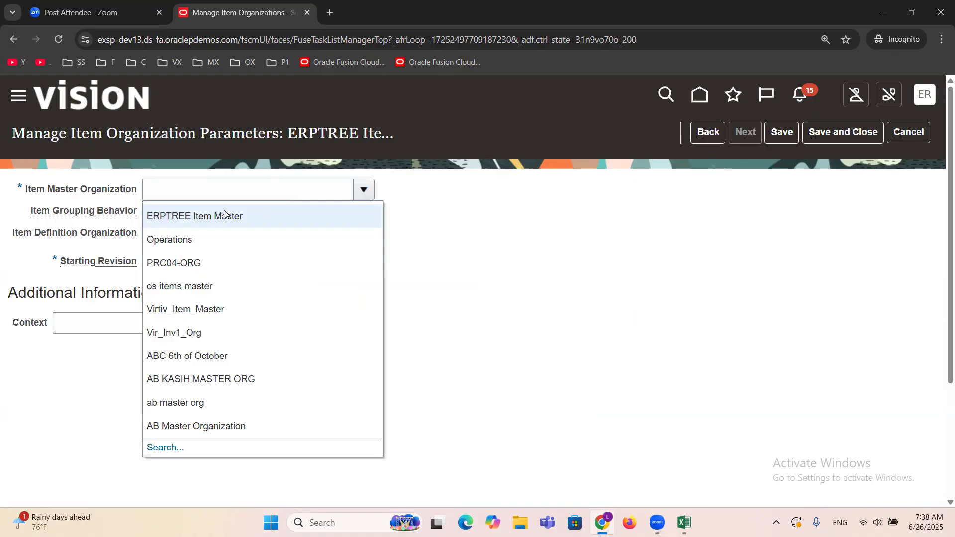
click(224, 209)
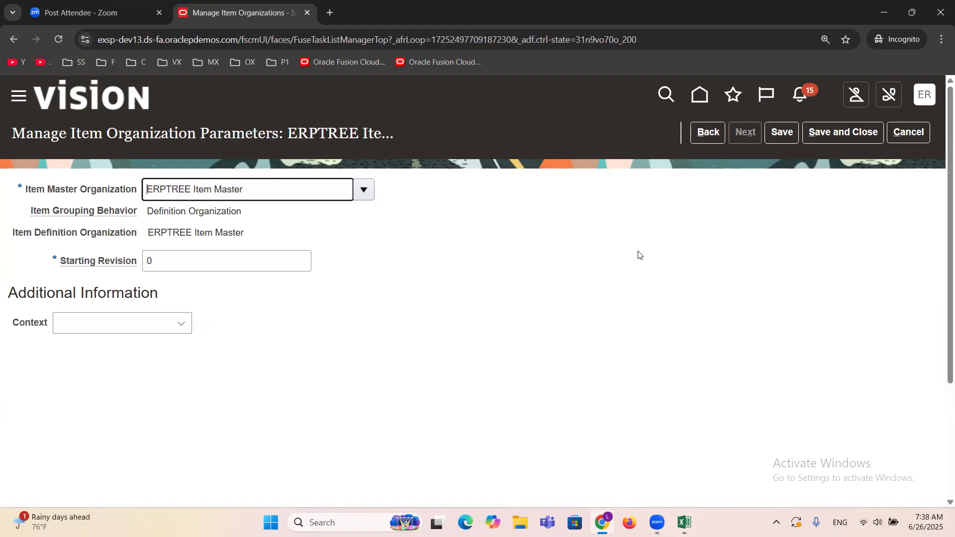
click(827, 135)
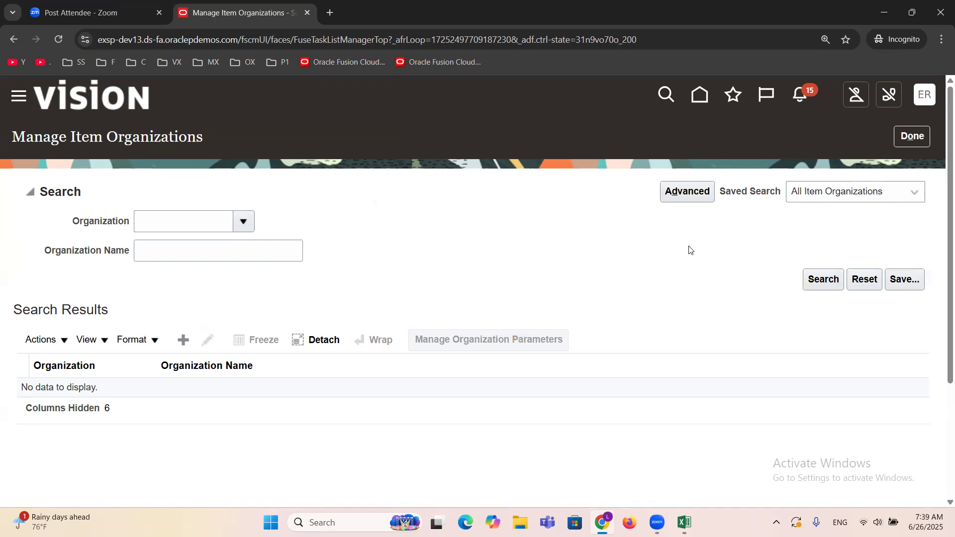
click(918, 144)
Step: Switch to the Excel task list, mark Create Item Master as "DONE" in B3, and select the child organization task in A4
click(684, 522)
click(535, 154)
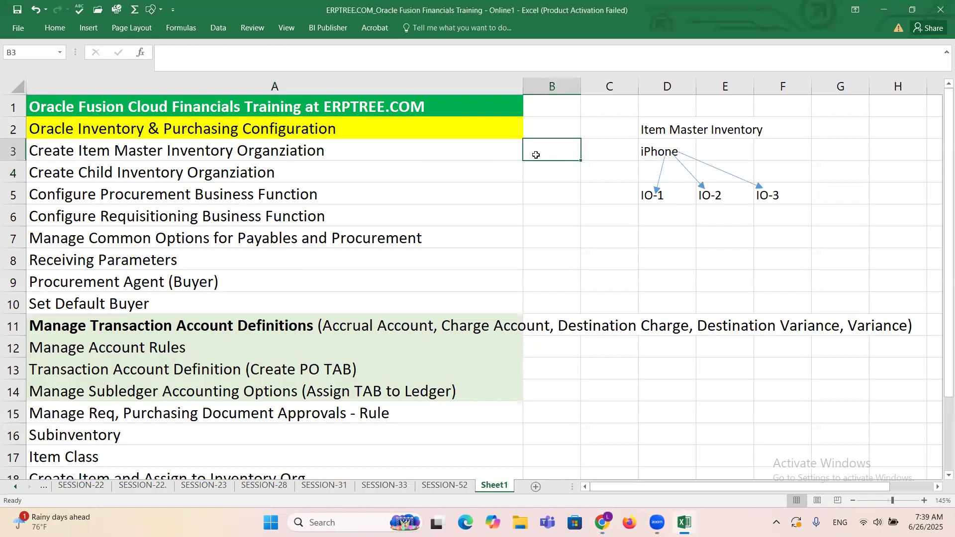
text(DONE)
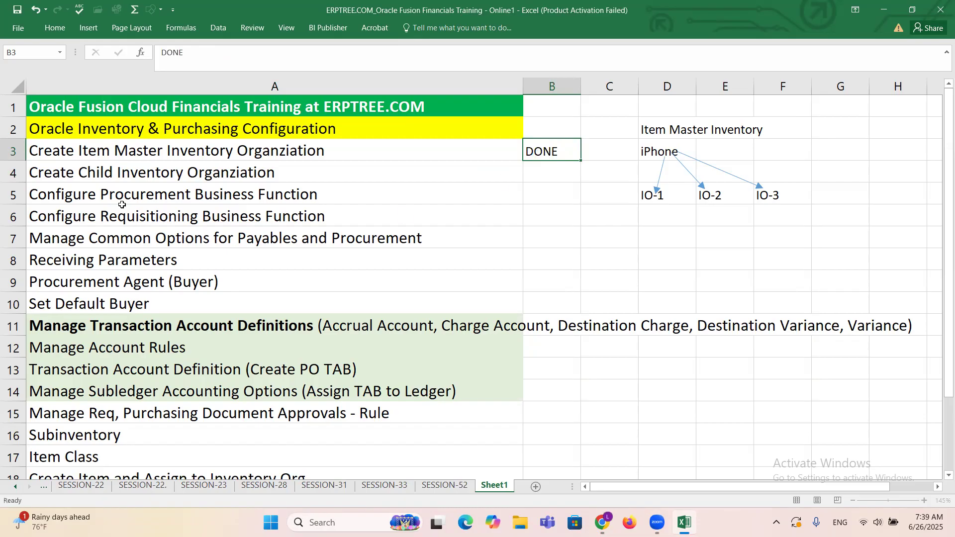
click(99, 175)
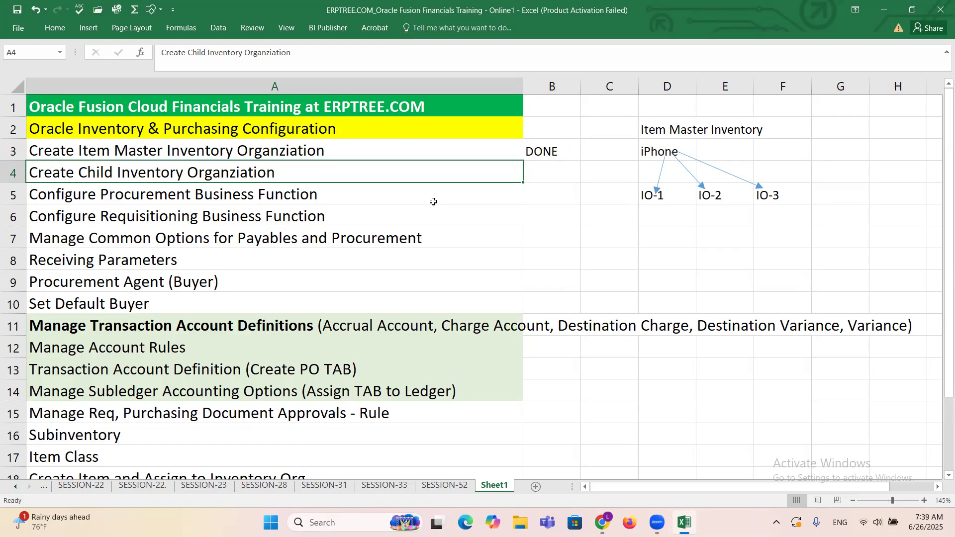
Step: Back in Oracle Fusion, search the setup tasks for "Inventory Or" and open Manage Inventory Organizations
key(alt+Tab)
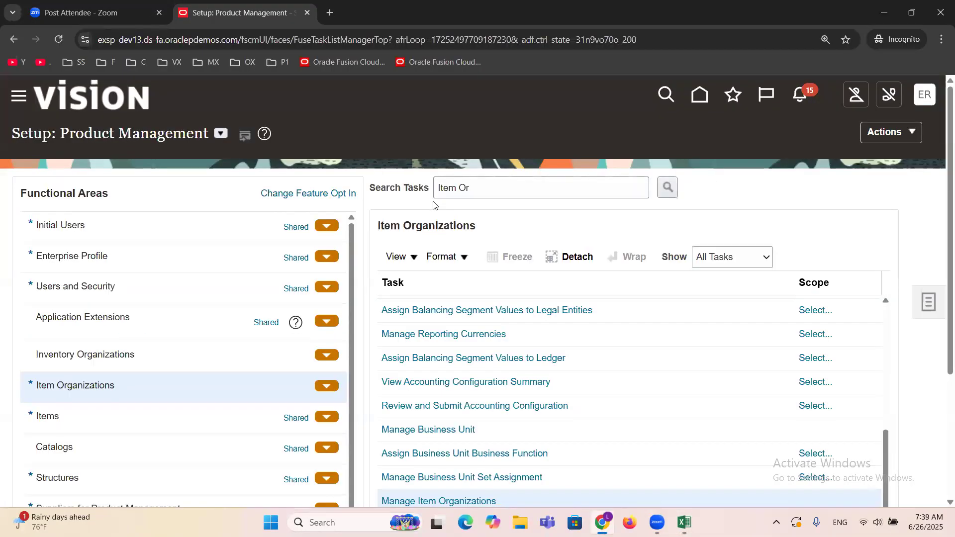
triple_click(504, 193)
key(BackSpace)
text(Inventory Or)
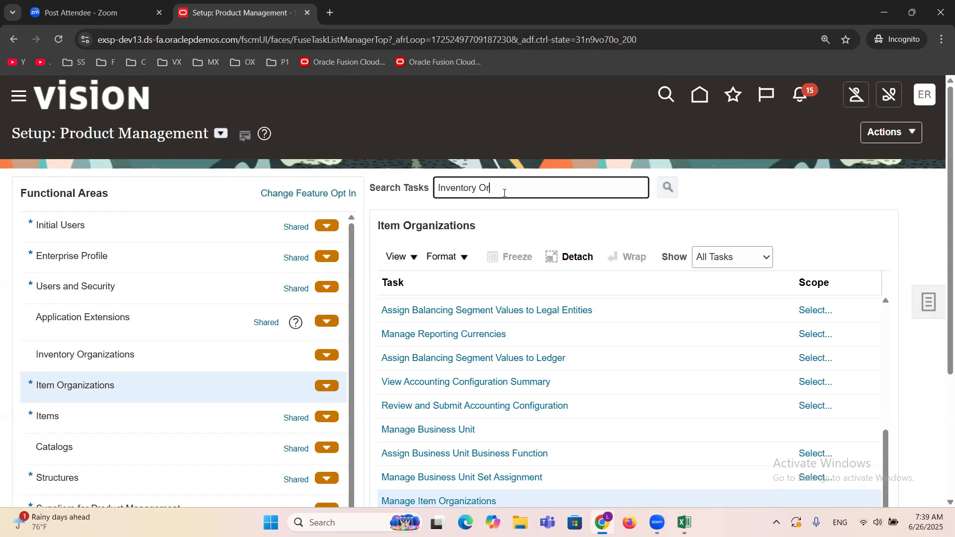
key(Return)
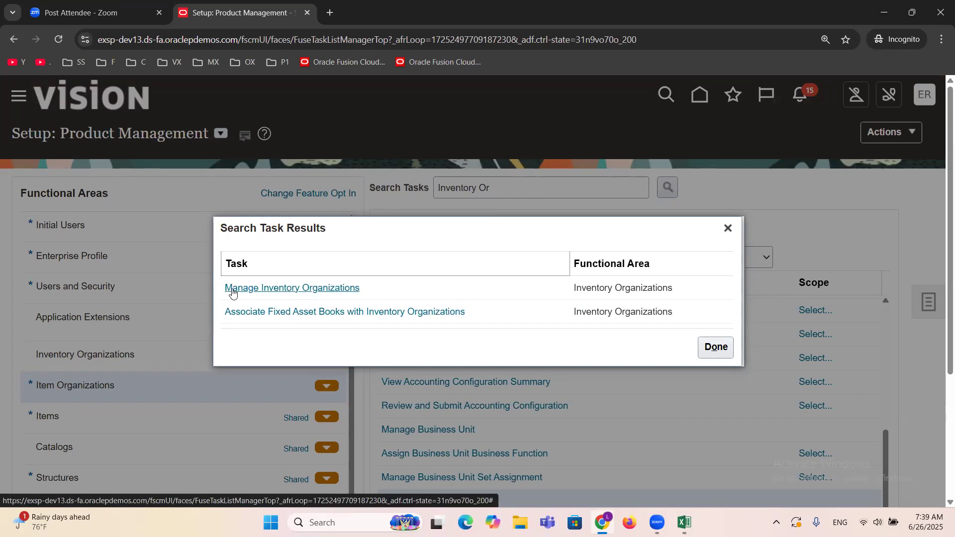
click(334, 288)
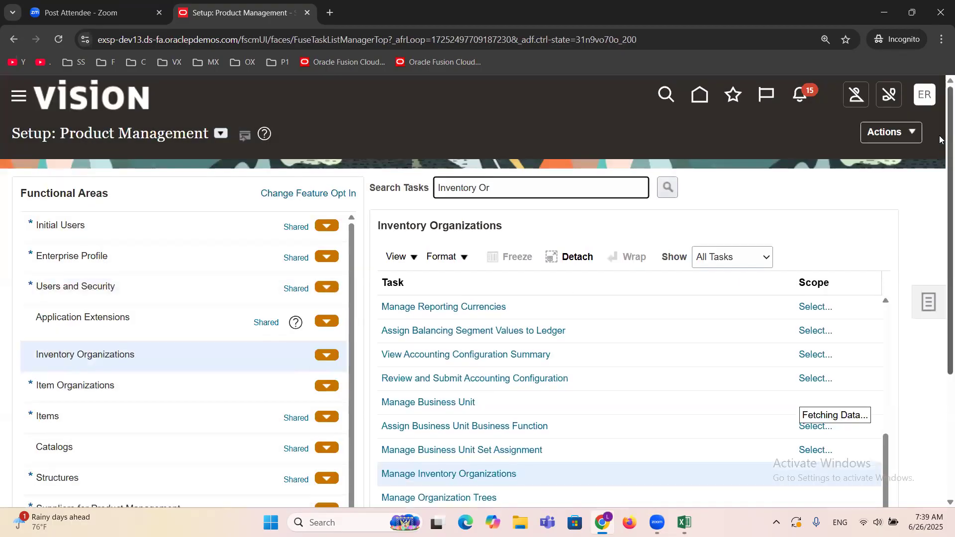
scroll(939, 139, down, 3)
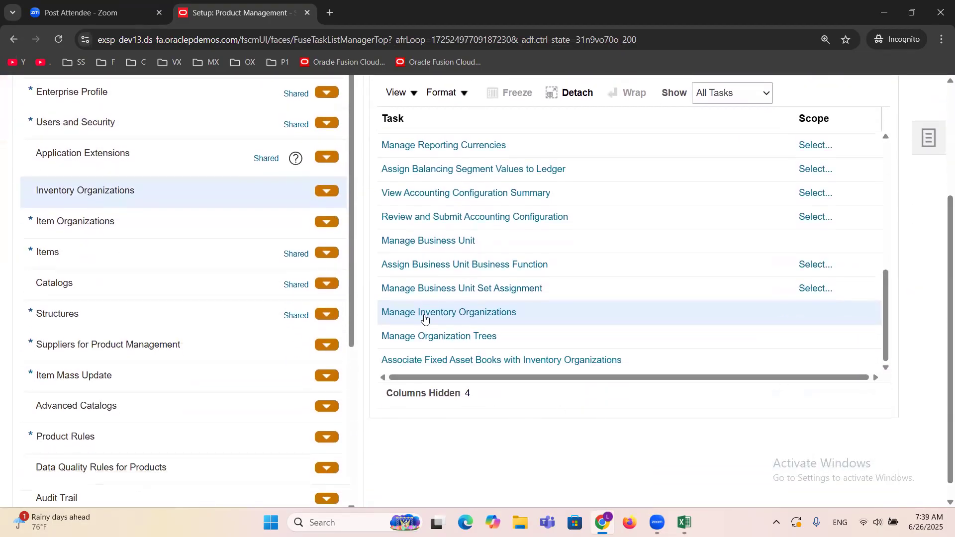
click(424, 315)
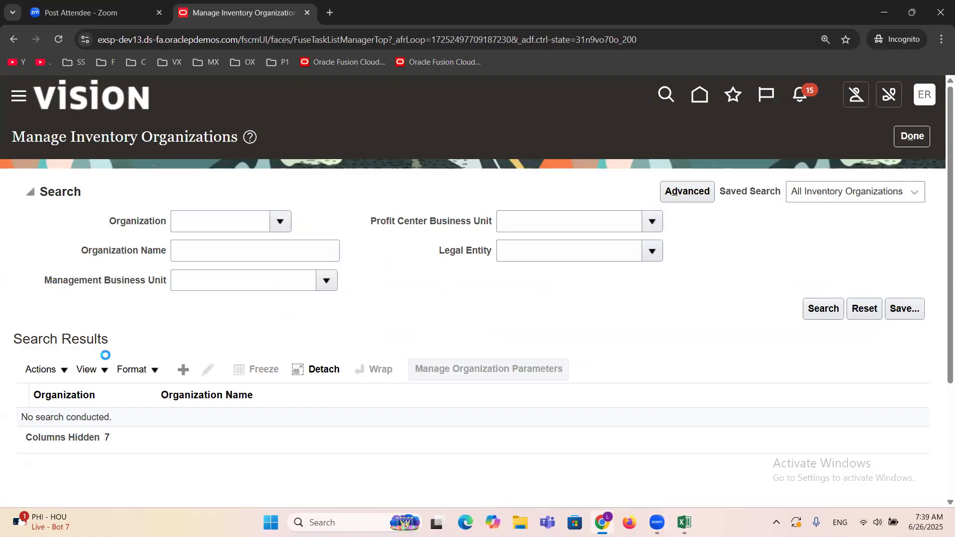
Step: Create a new inventory organization named "ERPTREE Dallas Inventory" with the organization code ERPTREEDALLAS
click(184, 372)
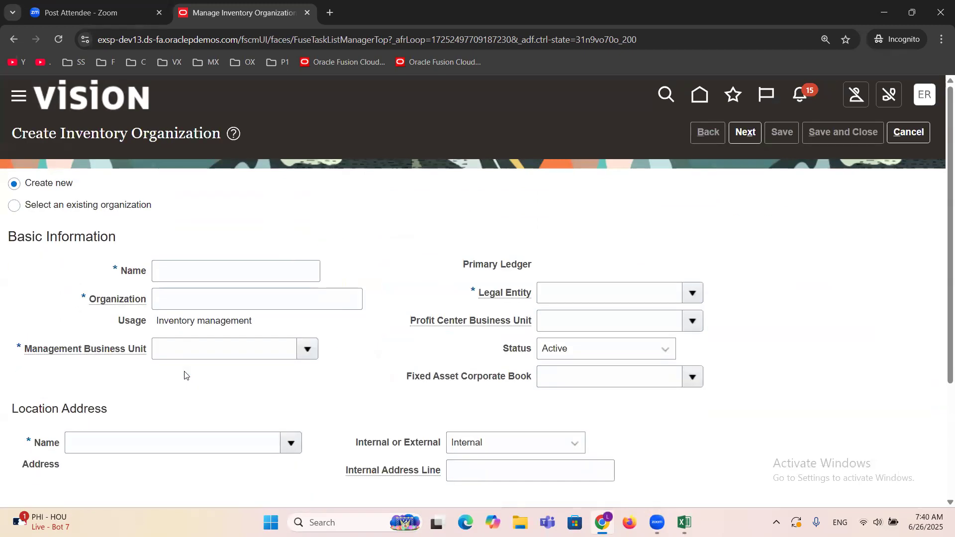
click(197, 273)
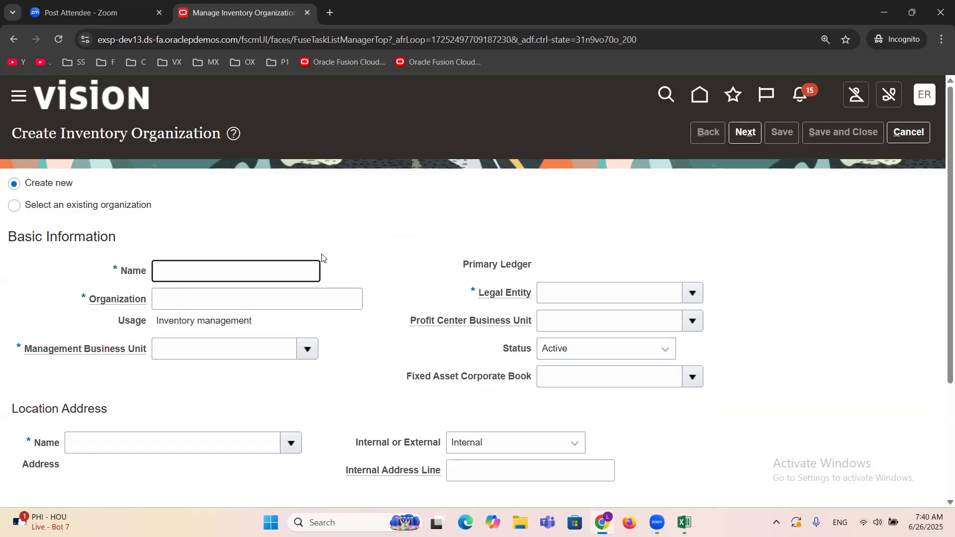
text(ERPTREE Dallas Inventory)
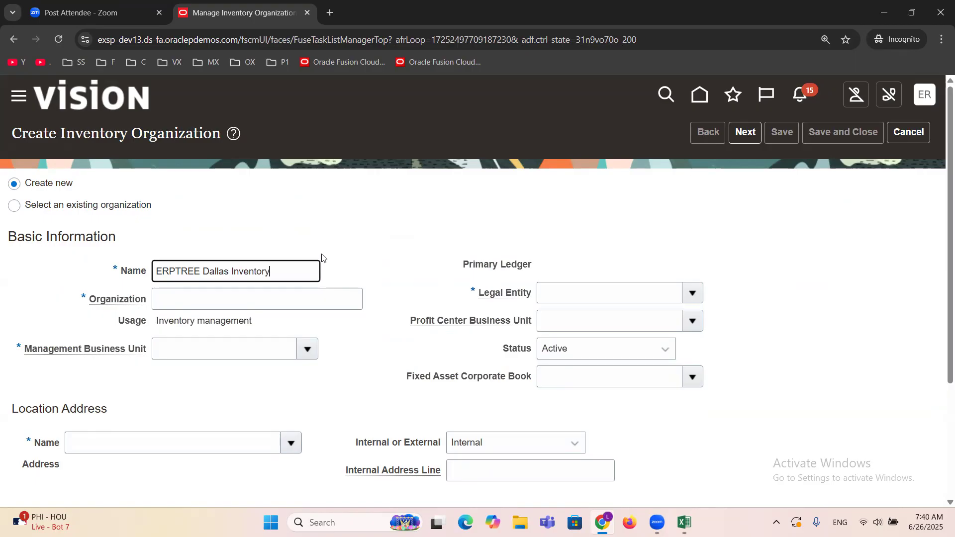
click(237, 300)
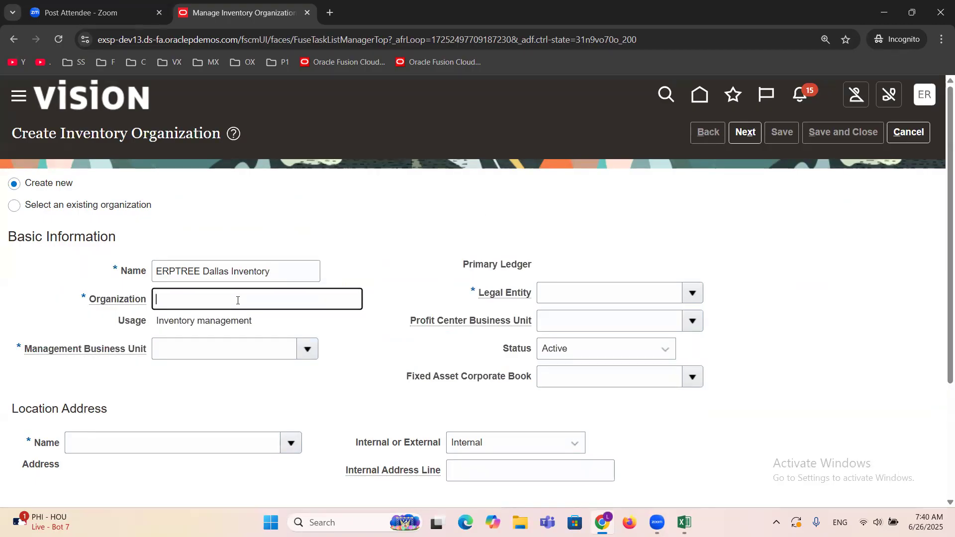
text(ERPTREEDALLAS)
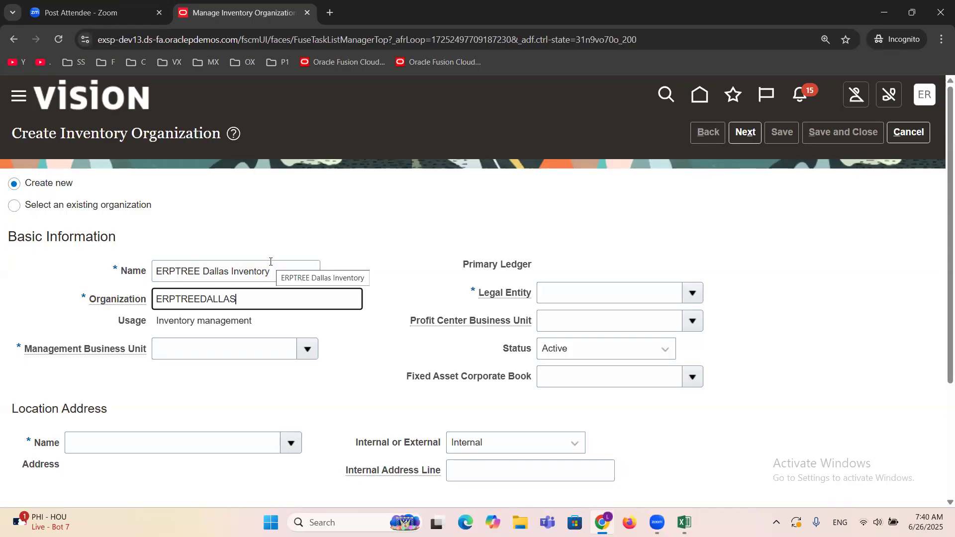
Step: Set the Management Business Unit to ERPTREE Financial Services Inc
click(236, 352)
text(ERPTREE)
key(Tab)
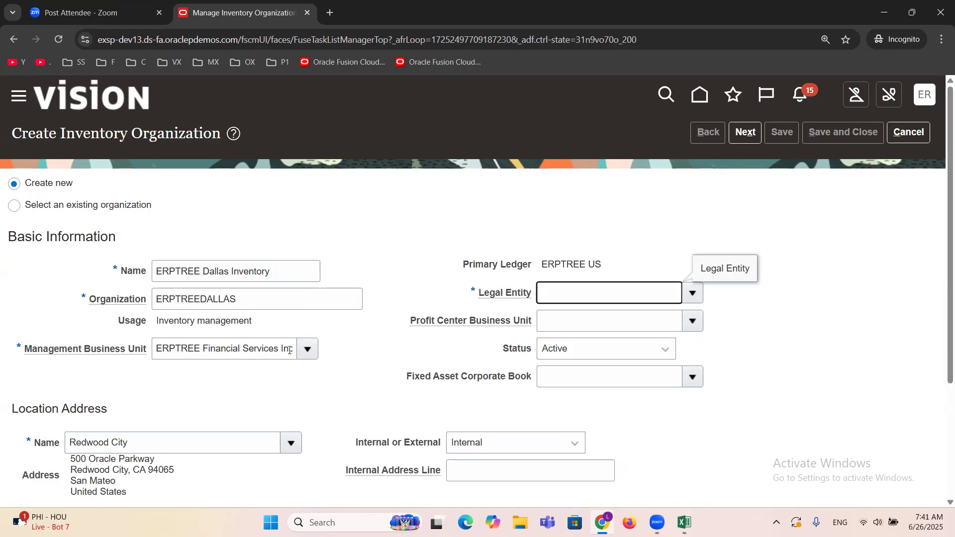
Step: Examine the Management Business Unit and the location address name of the new inventory organization by highlighting each in turn
triple_click(206, 351)
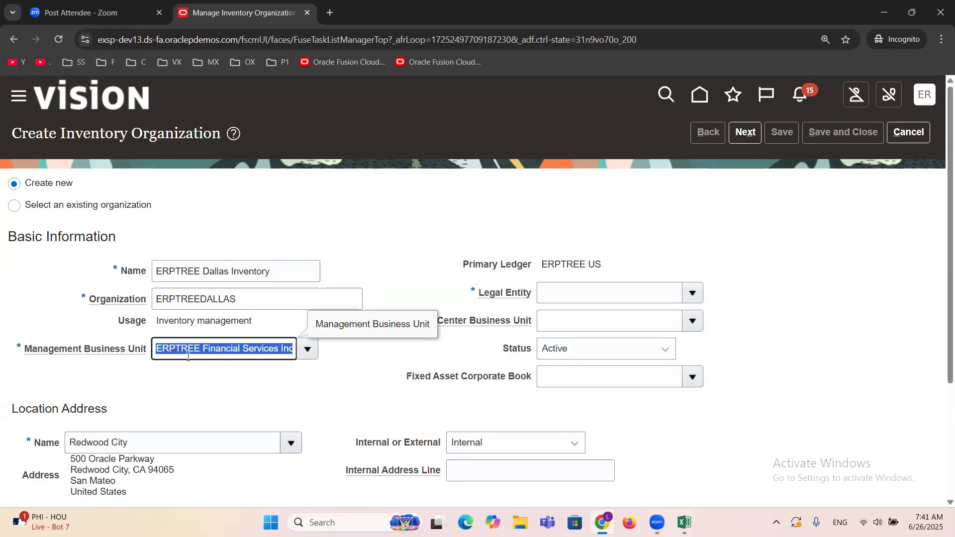
drag(133, 442, 37, 453)
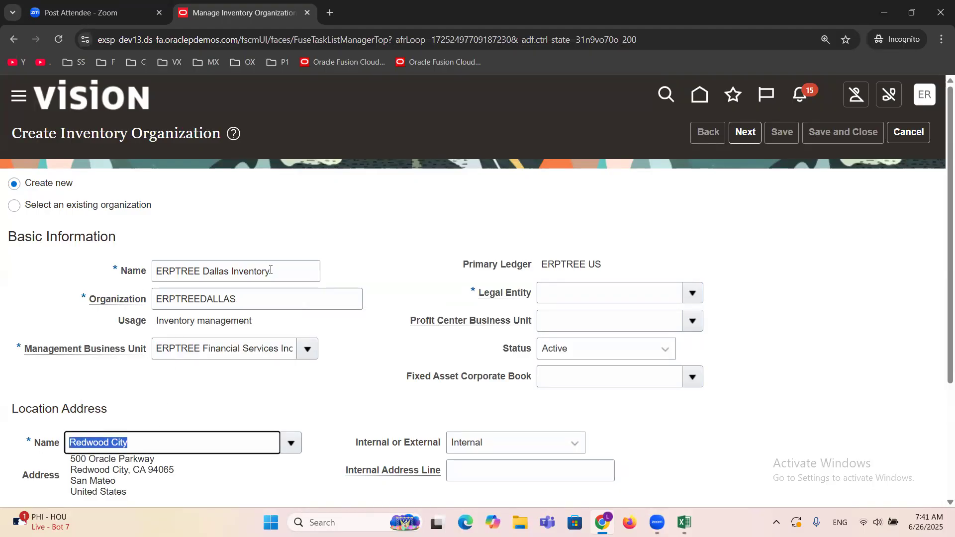
click(213, 391)
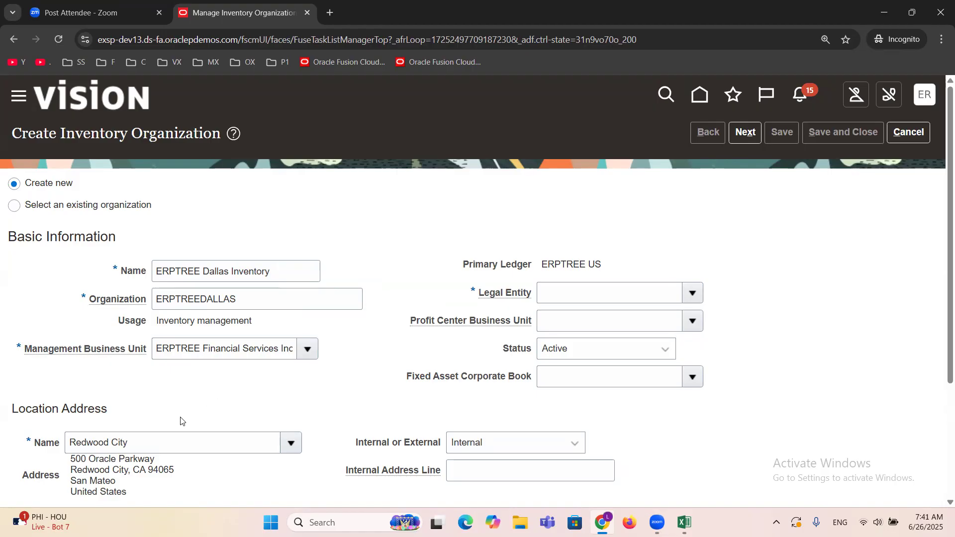
triple_click(137, 443)
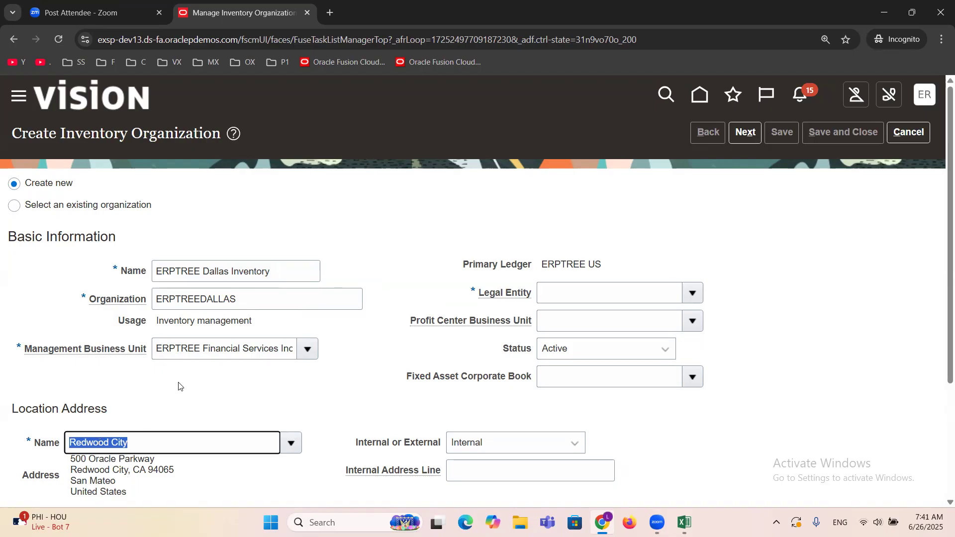
triple_click(188, 350)
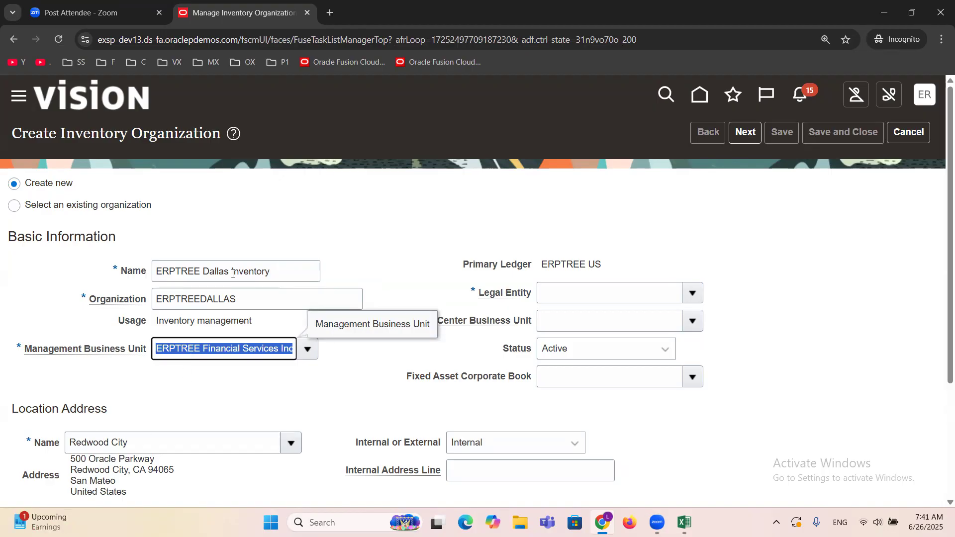
triple_click(128, 444)
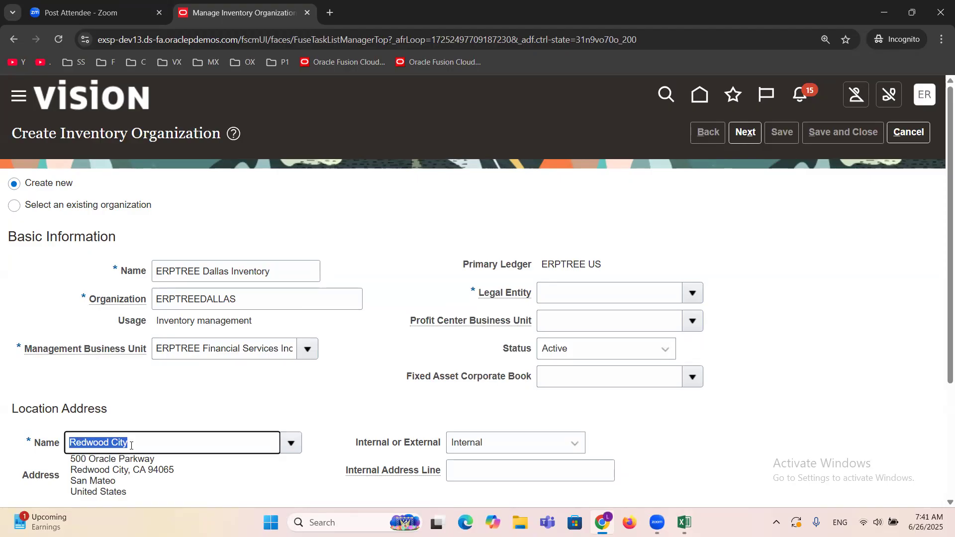
click(197, 353)
triple_click(198, 353)
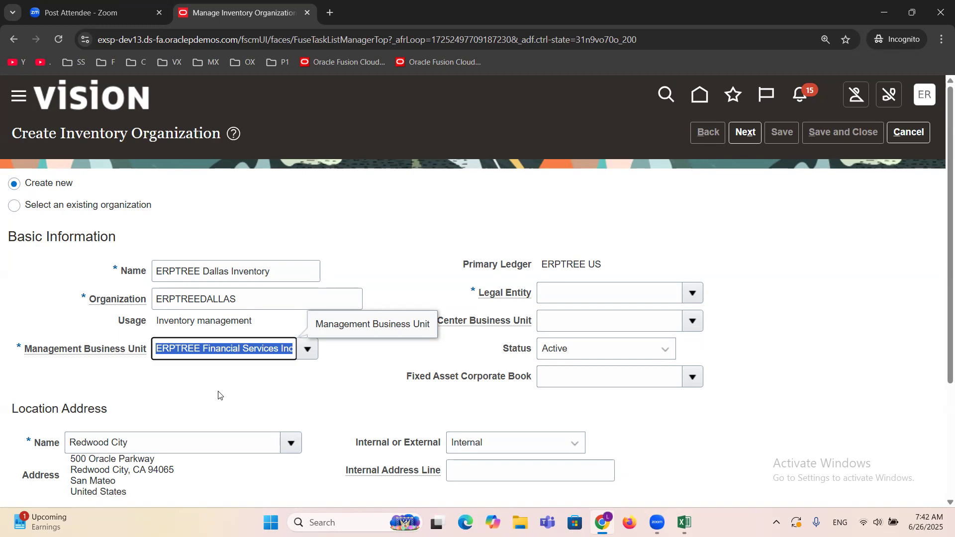
click(181, 434)
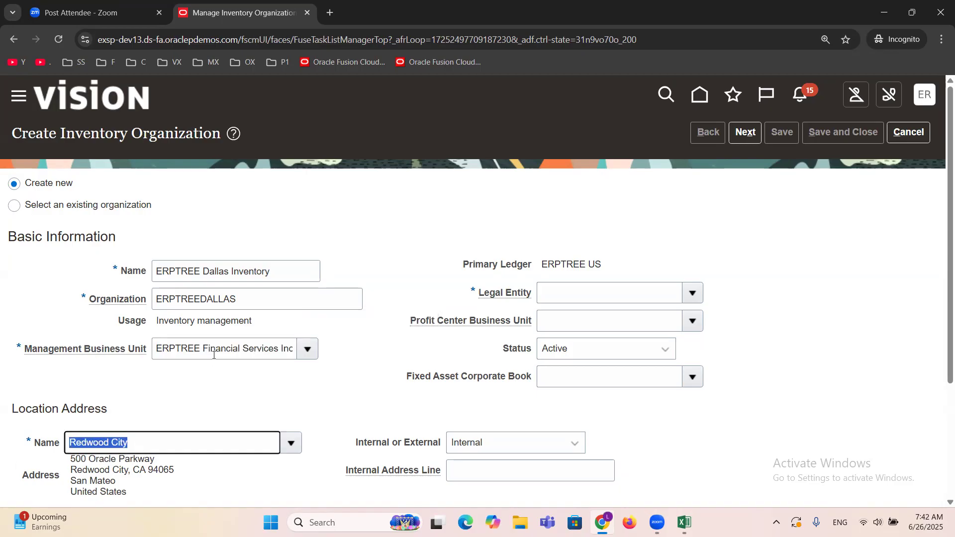
click(187, 386)
click(209, 346)
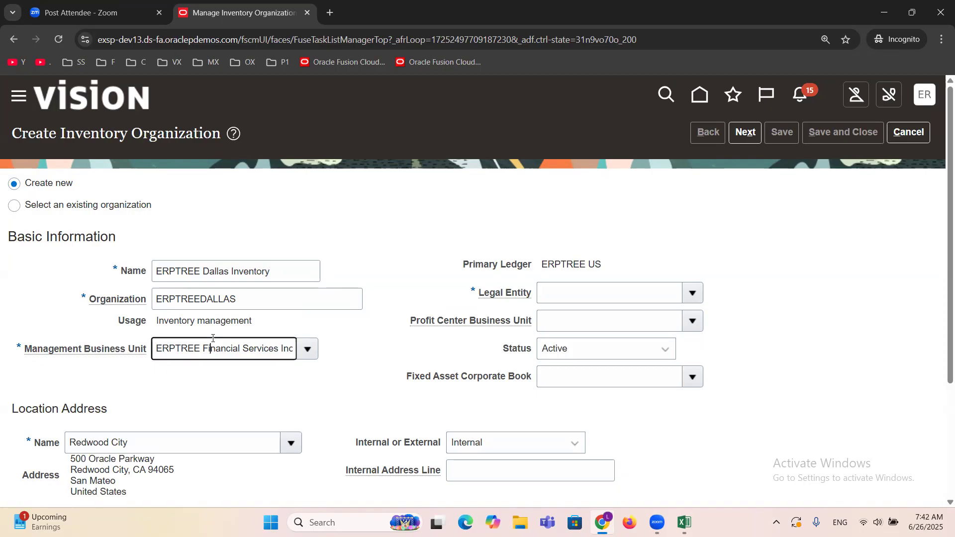
click(214, 389)
Step: Highlight the Primary Ledger value of the new inventory organization to review it
triple_click(575, 263)
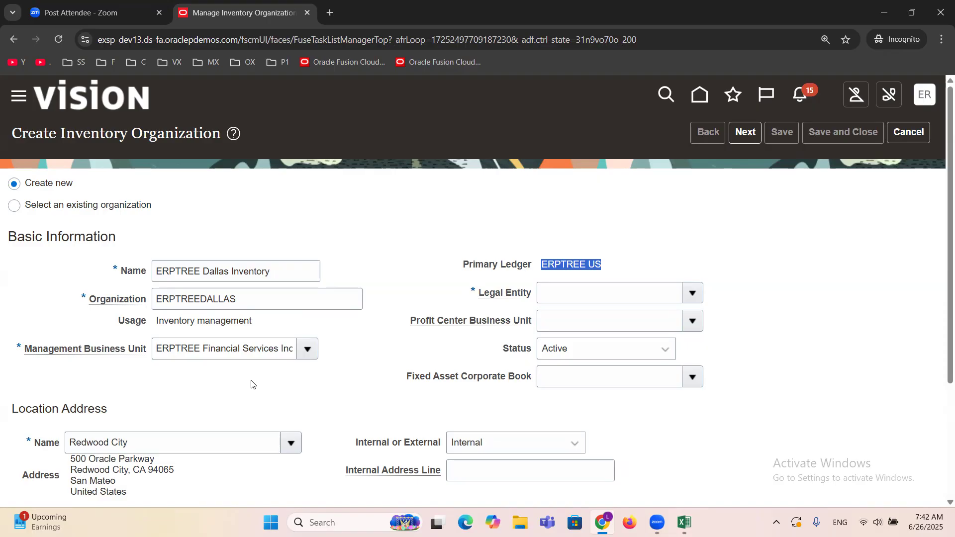
double_click(583, 262)
triple_click(583, 262)
click(570, 265)
double_click(570, 265)
click(421, 267)
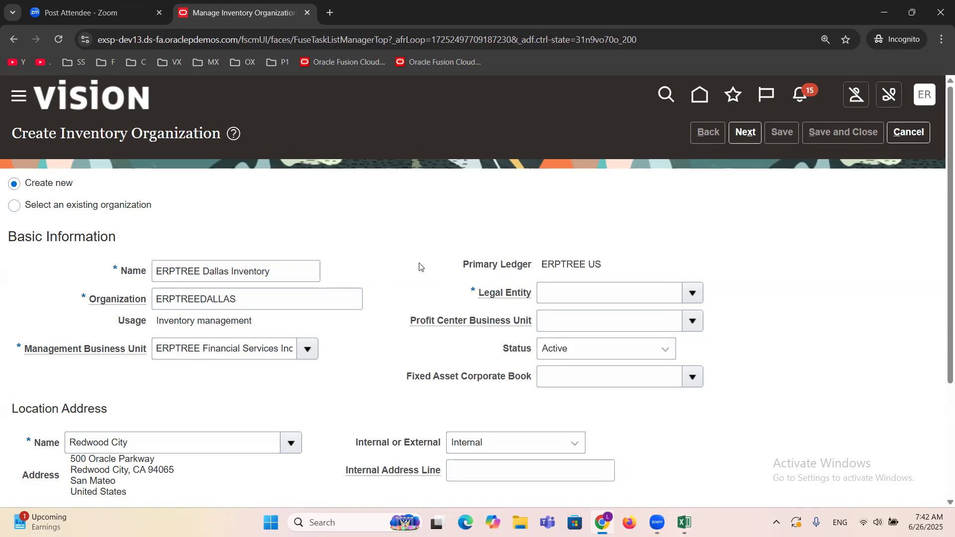
Step: Set the Legal Entity to ERPTREE Financials Services Inc
click(692, 293)
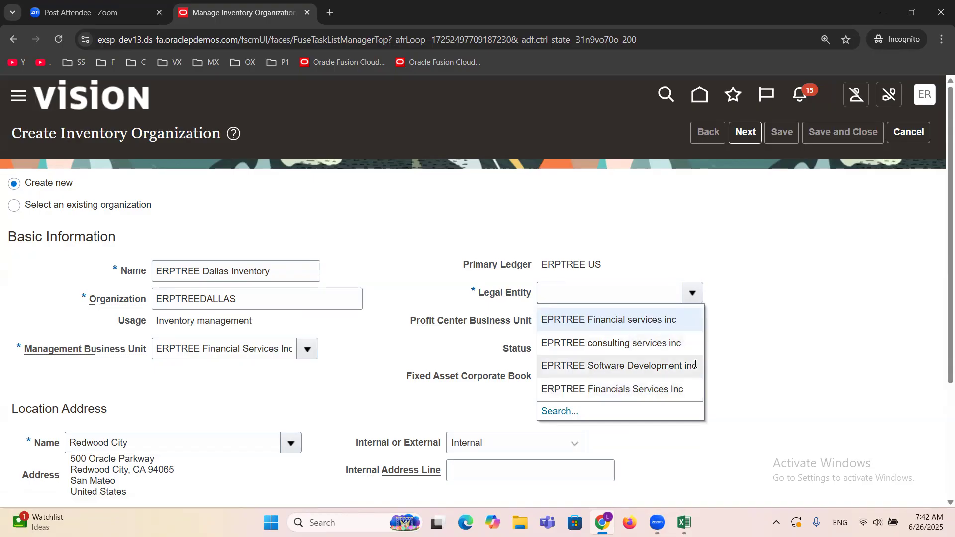
click(655, 392)
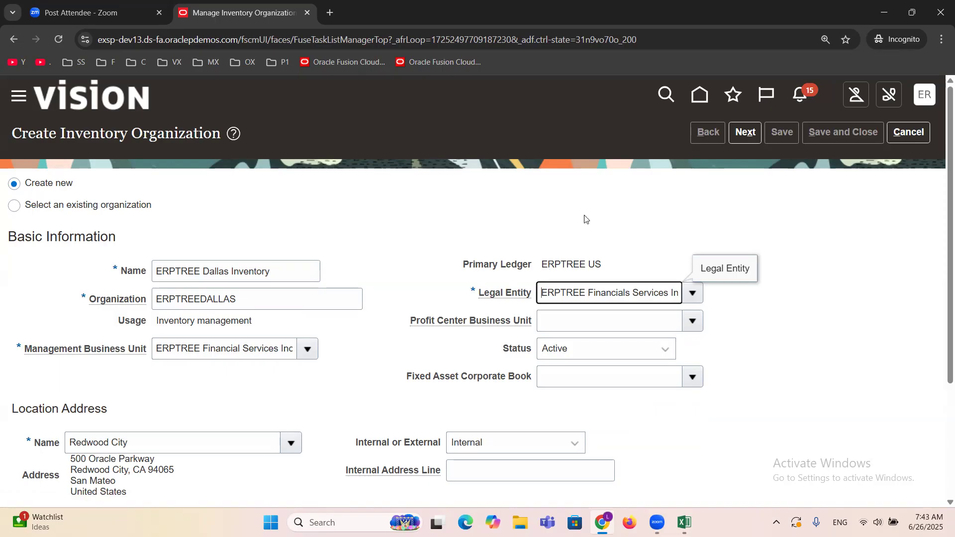
click(651, 232)
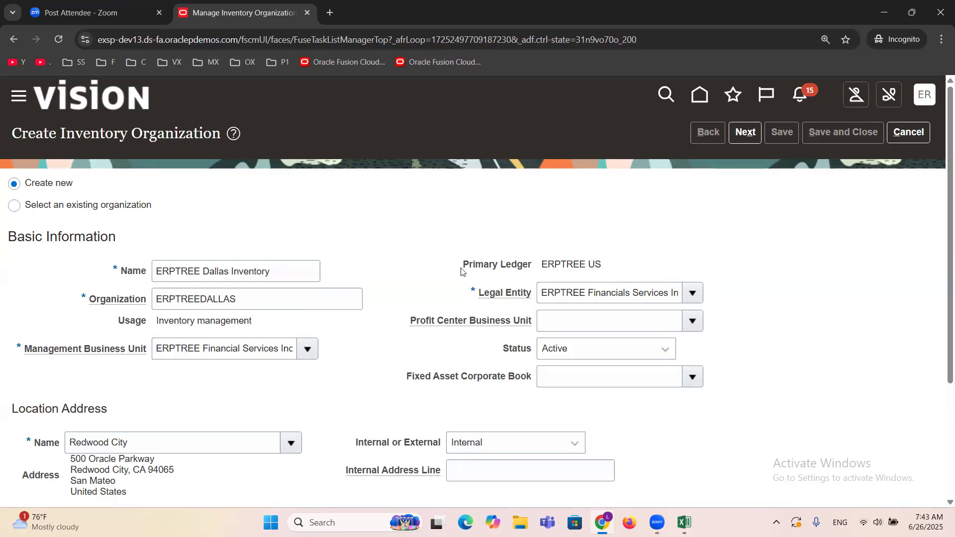
Step: Check the available choices for the Profit Center Business Unit and compare the field with the Management Business Unit
drag(411, 321, 534, 323)
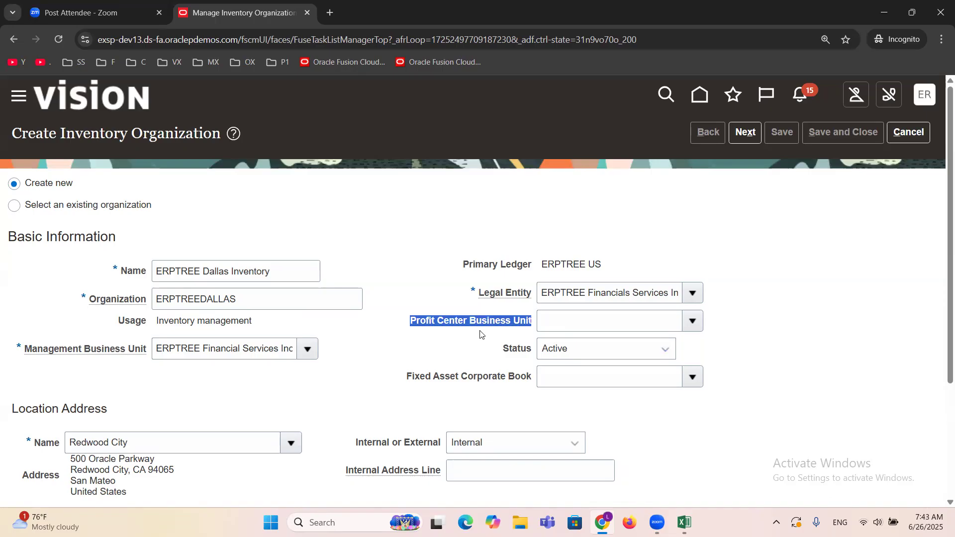
click(688, 325)
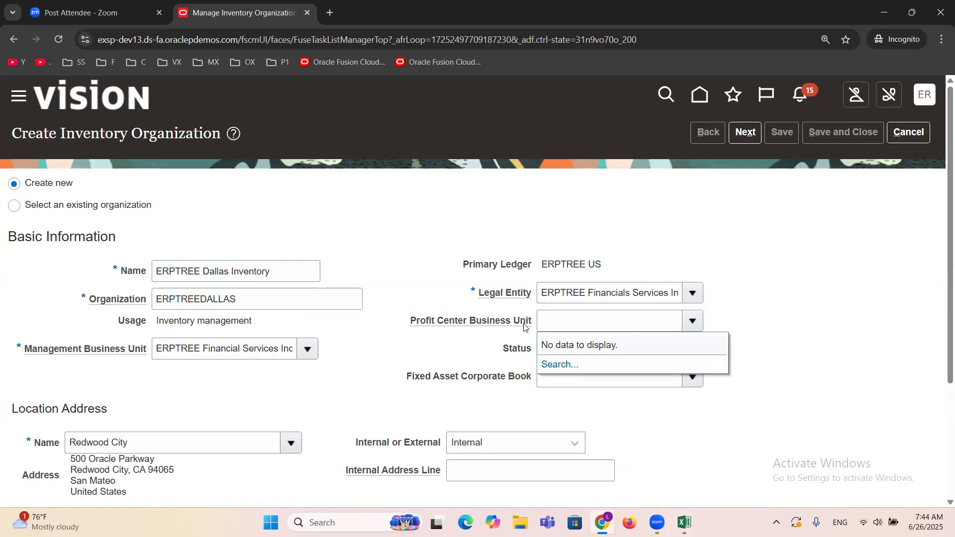
click(562, 290)
click(219, 347)
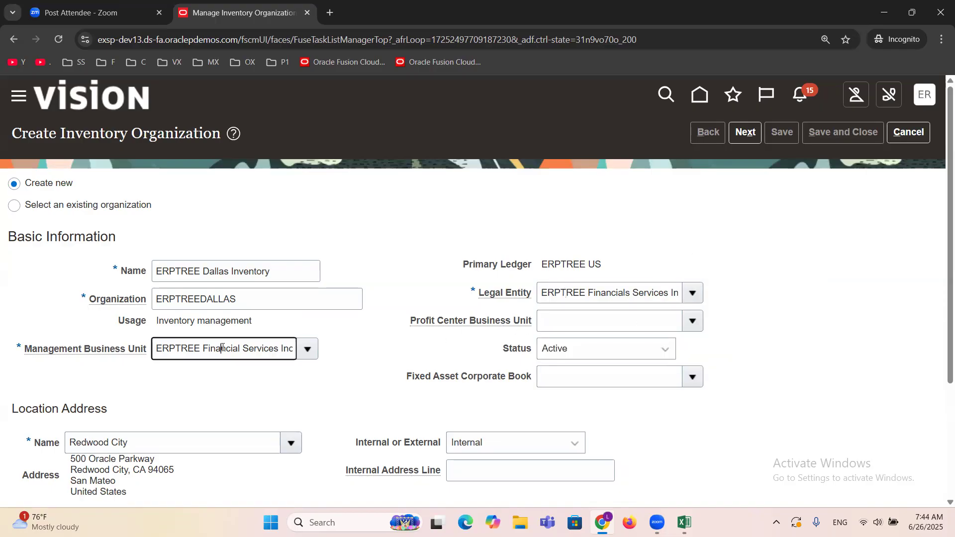
click(357, 355)
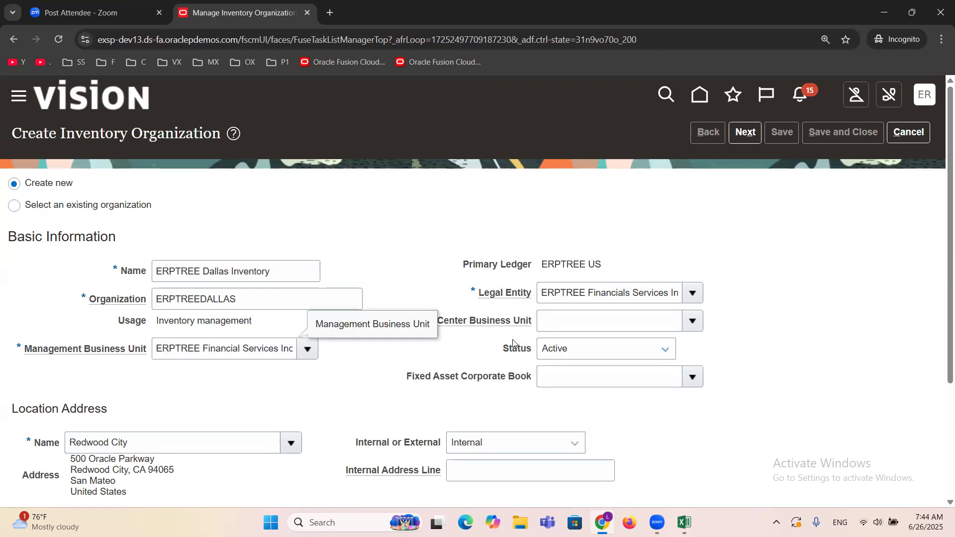
drag(408, 321, 534, 324)
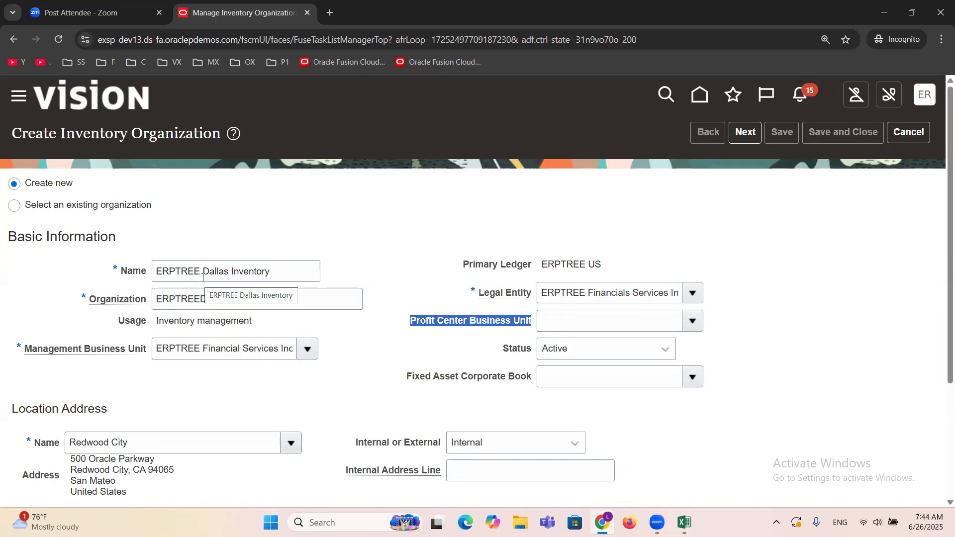
click(406, 202)
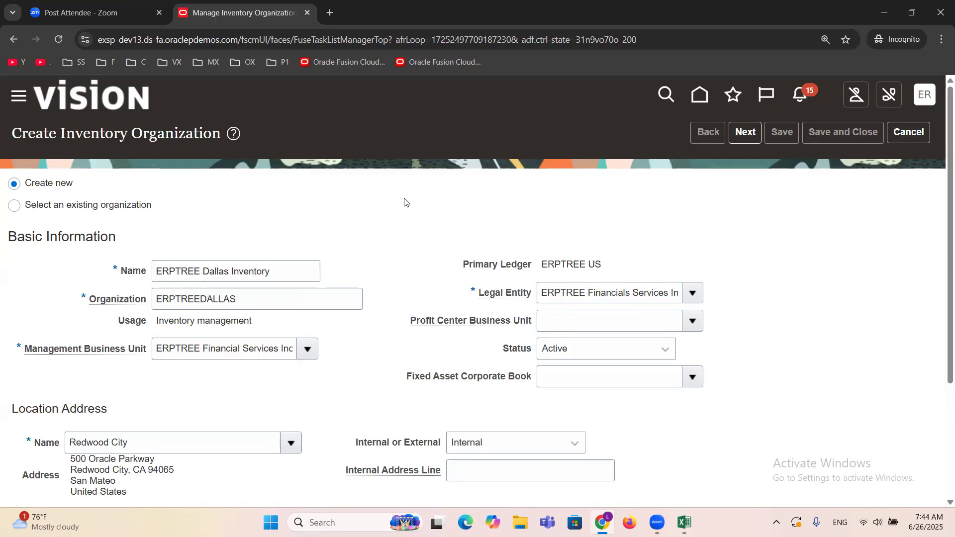
Step: Continue to the organization parameters and set the Item Master Organization to ERPTREE Item Master
click(745, 133)
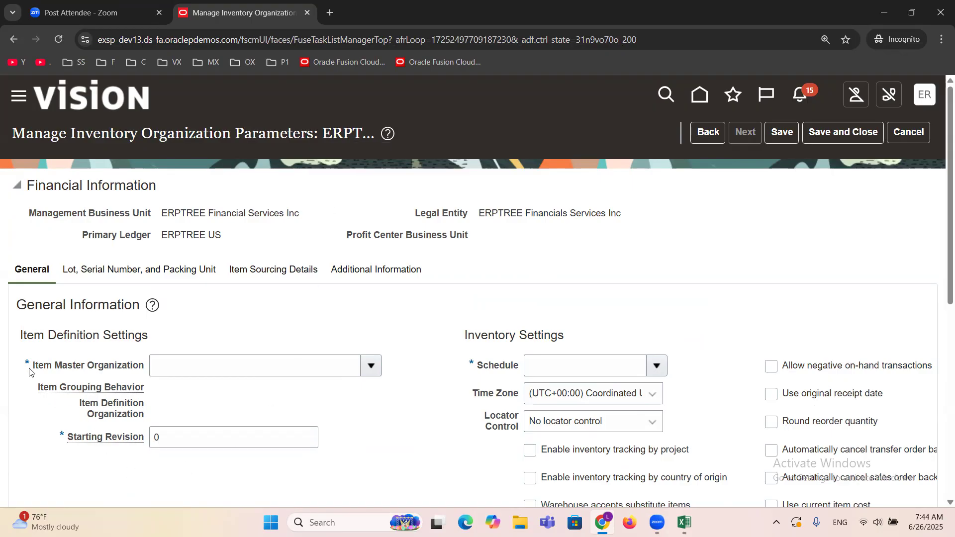
drag(33, 367, 152, 368)
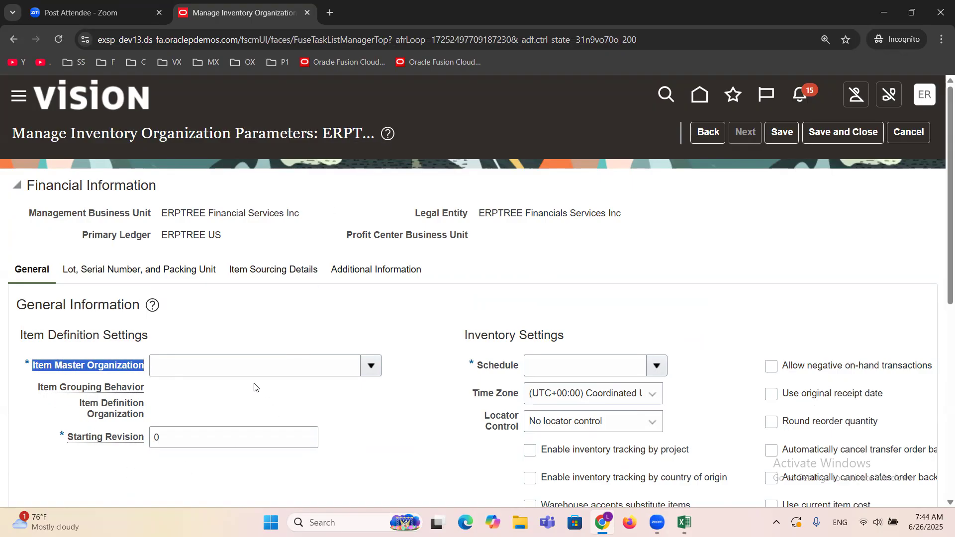
click(237, 366)
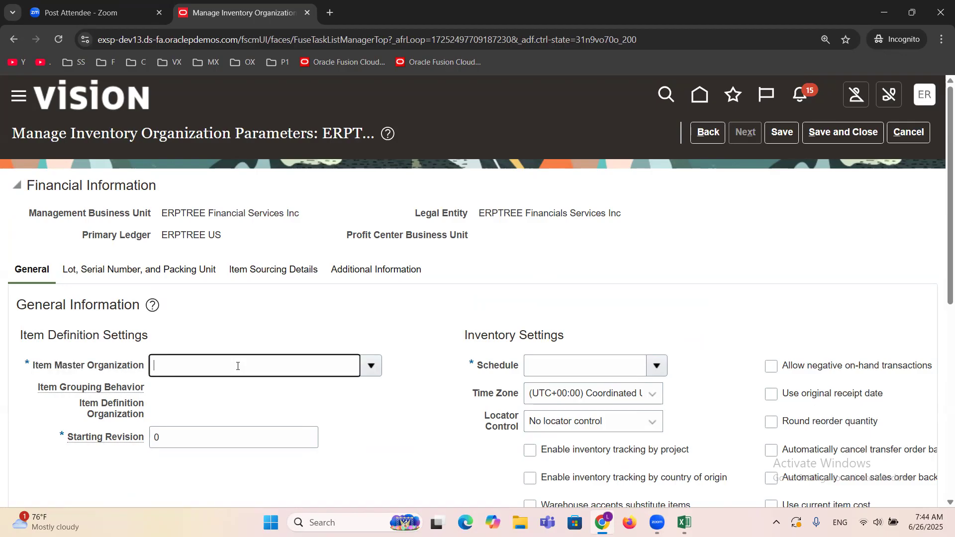
text(ERPTREE)
key(Tab)
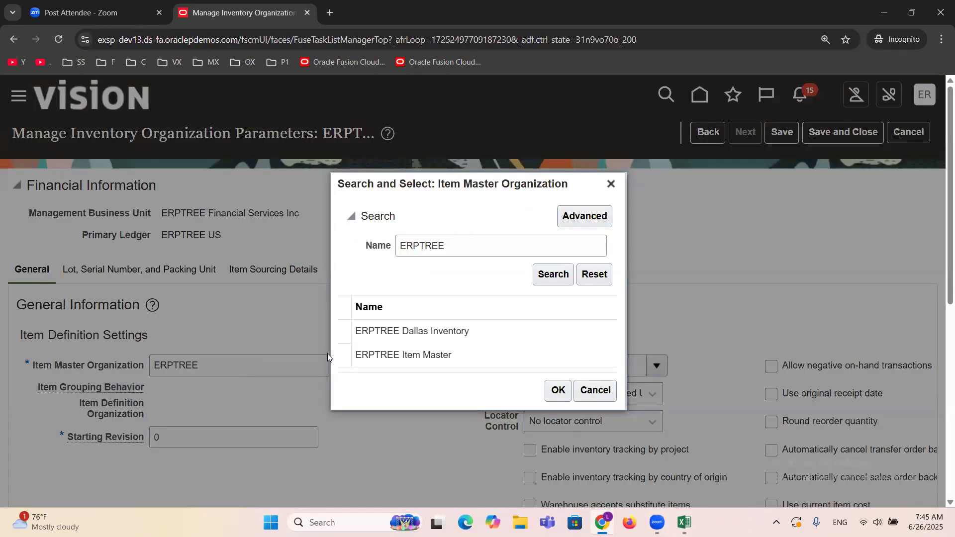
click(385, 355)
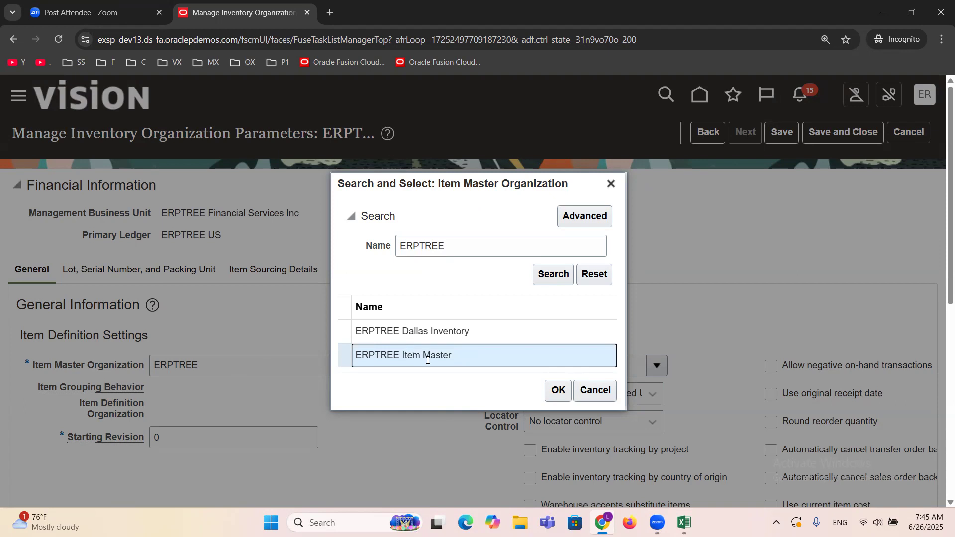
click(558, 392)
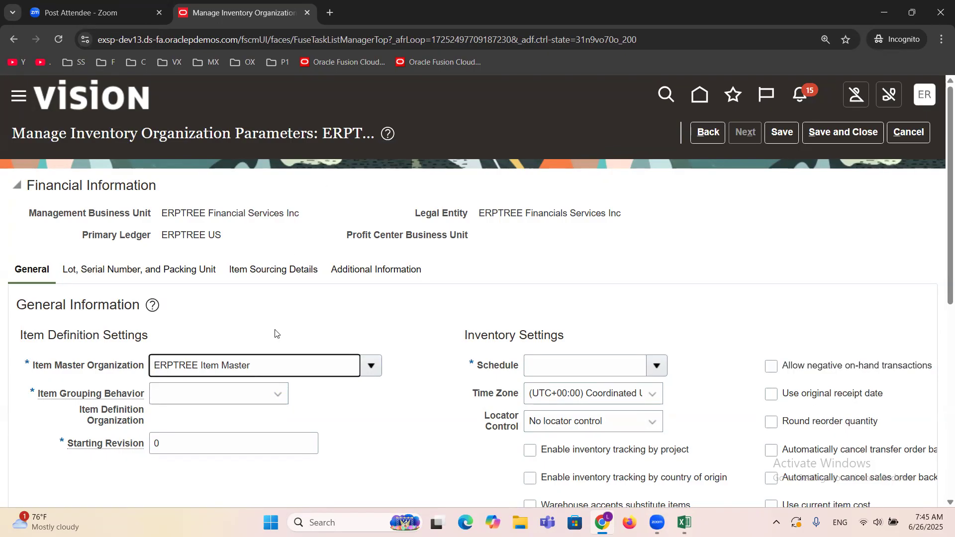
Step: Review the chosen item master and set the Item Grouping Behavior to Definition Organization
drag(268, 367, 45, 374)
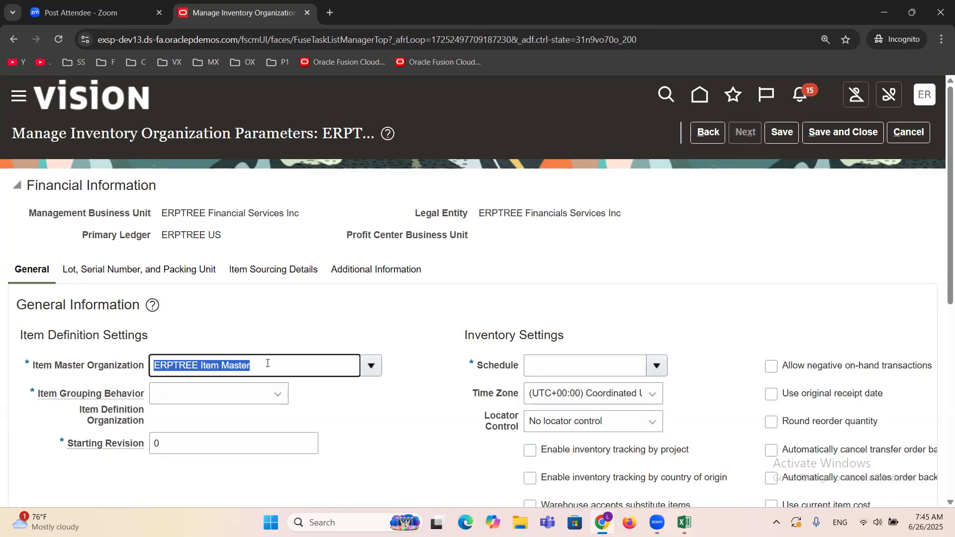
click(268, 324)
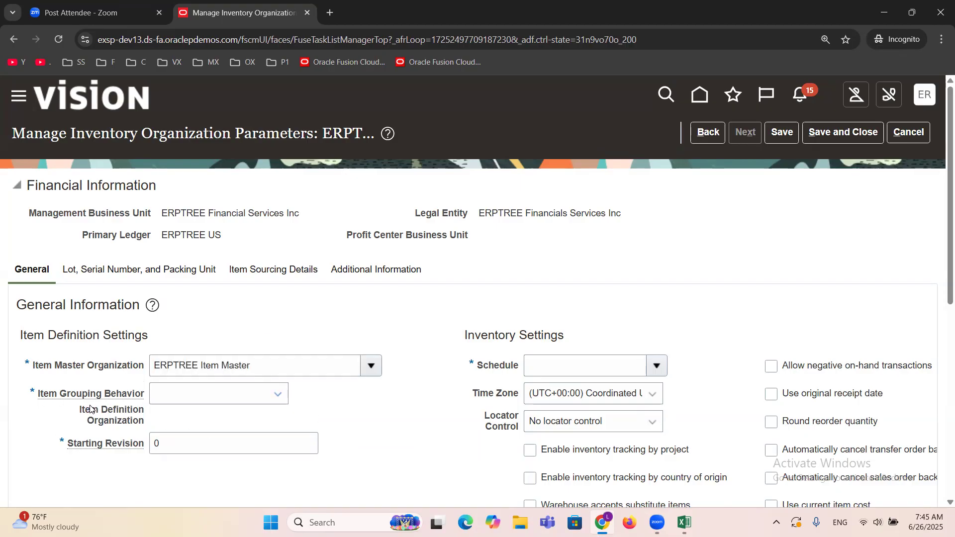
click(276, 395)
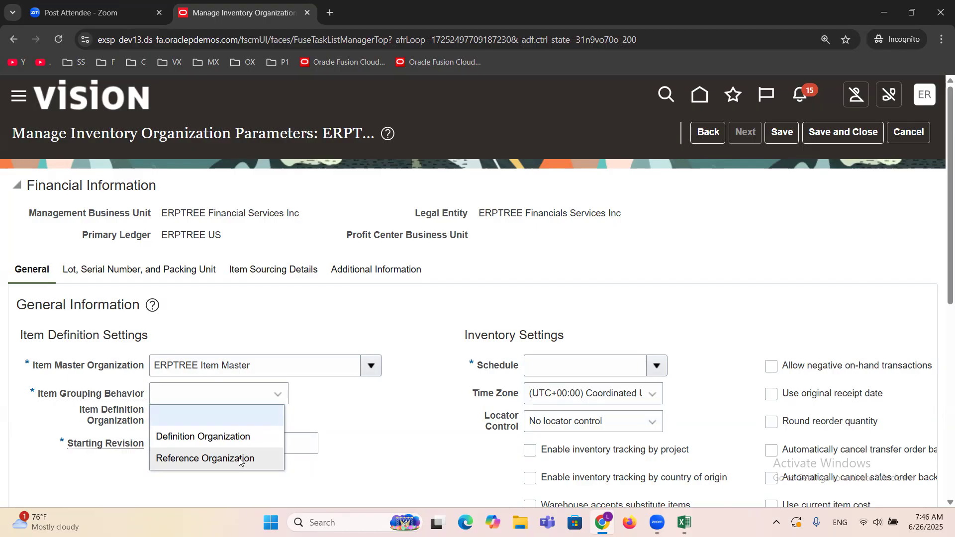
click(219, 437)
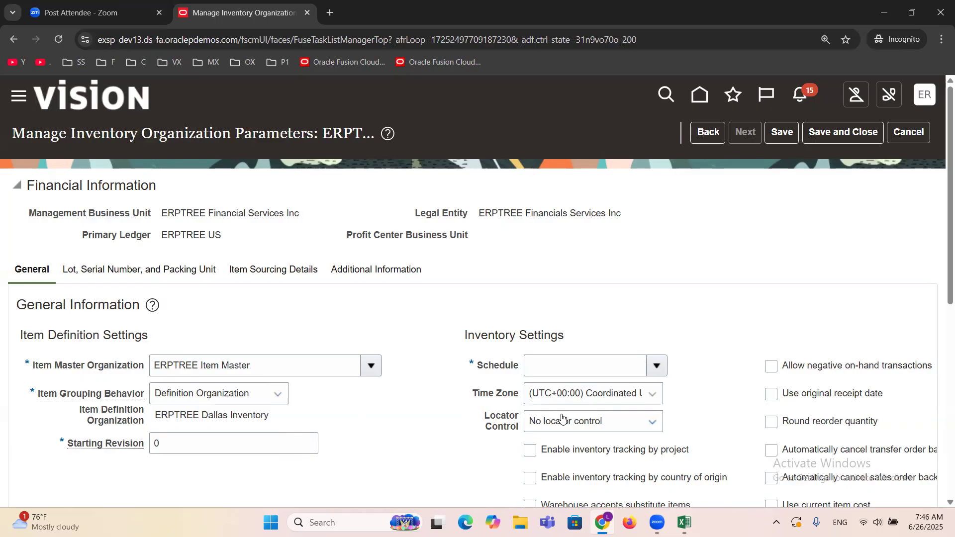
Step: Set the inventory Schedule to ABC Schedule in the organization's general parameters
drag(478, 369, 520, 372)
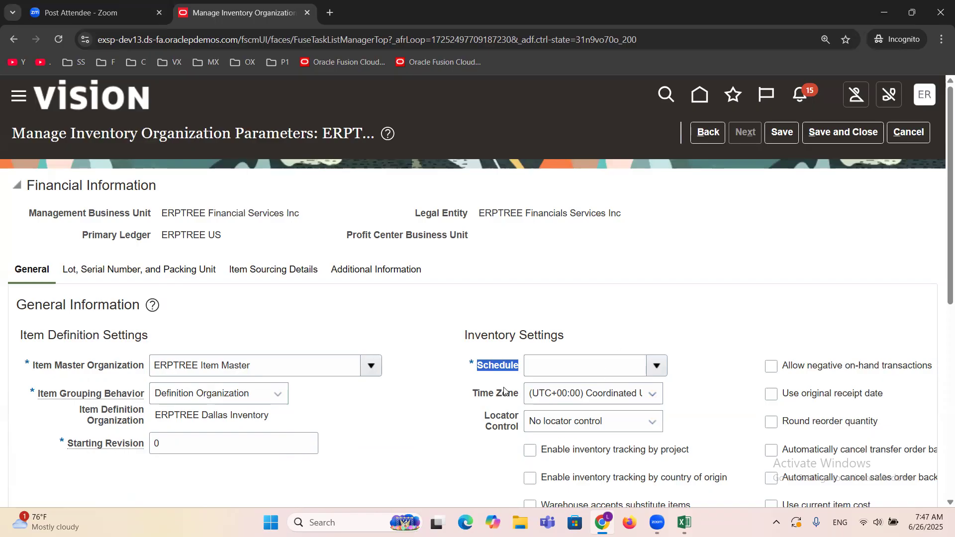
click(475, 368)
drag(478, 370, 522, 373)
click(656, 367)
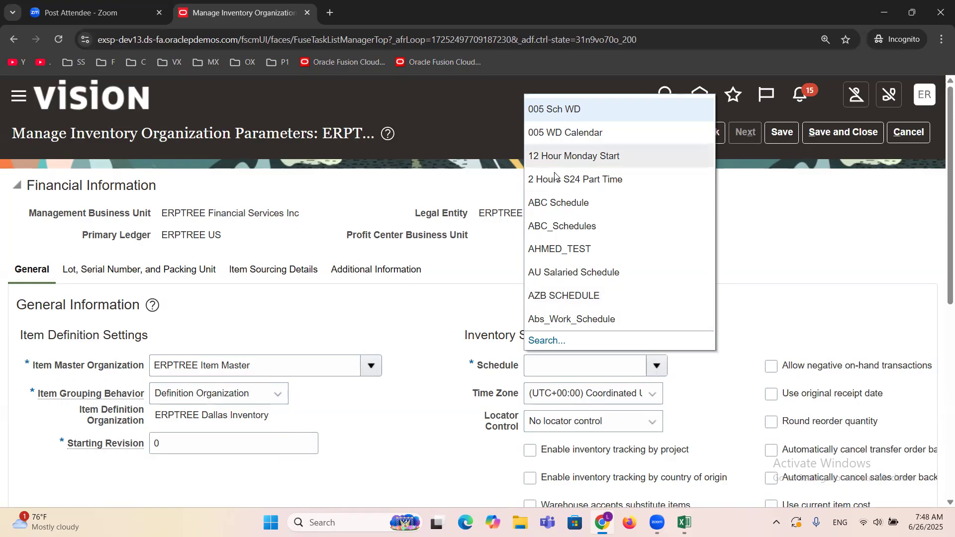
click(568, 200)
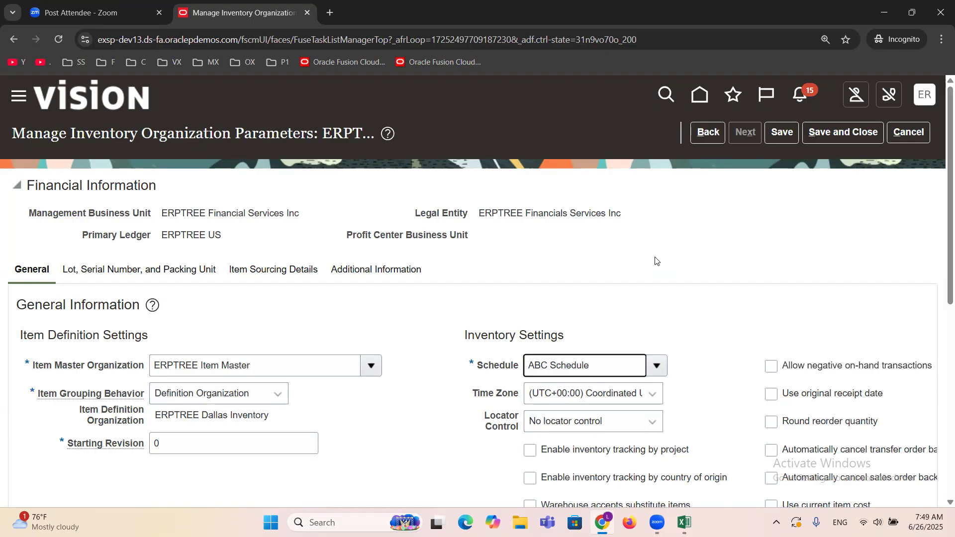
Step: Save and close the ERPTREE Dallas Inventory organization parameters and finish managing inventory organizations
click(831, 137)
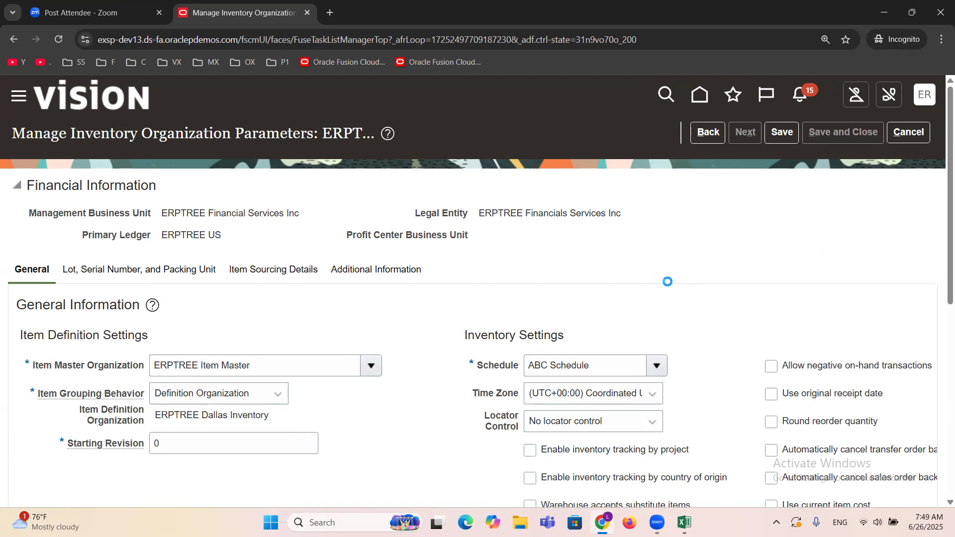
click(913, 138)
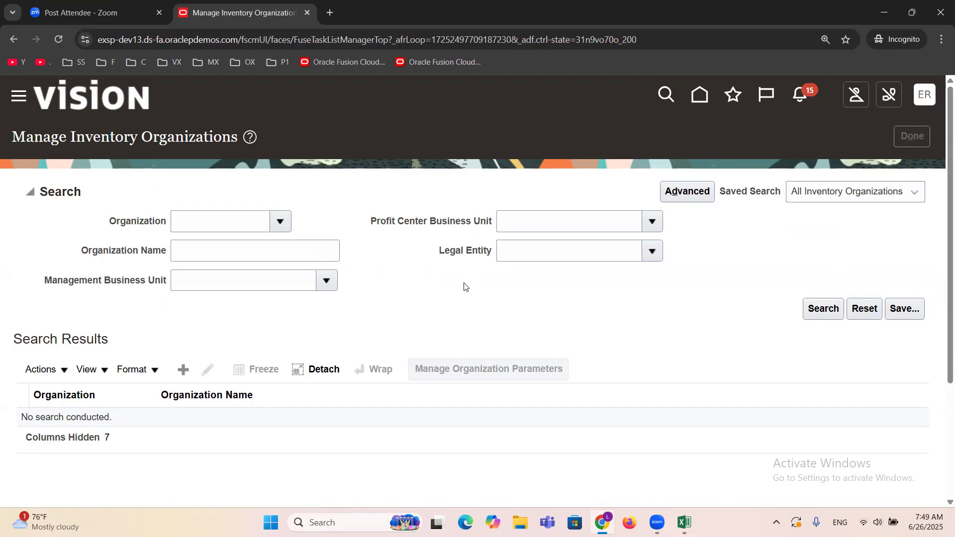
Step: Switch to the Excel checklist and mark the Create Child Inventory Organization task in row 4 as DONE
mouse_move(684, 522)
click(647, 462)
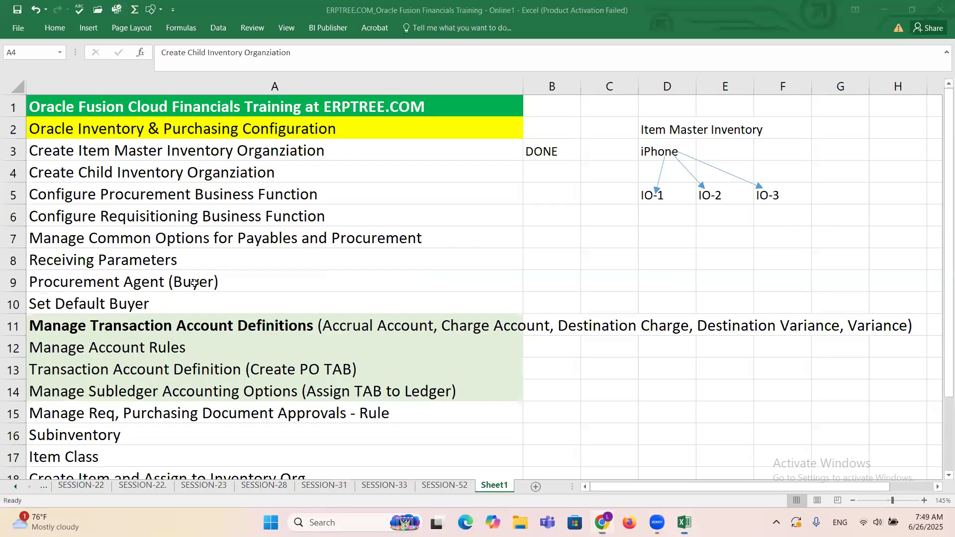
key(Right)
text(DONE)
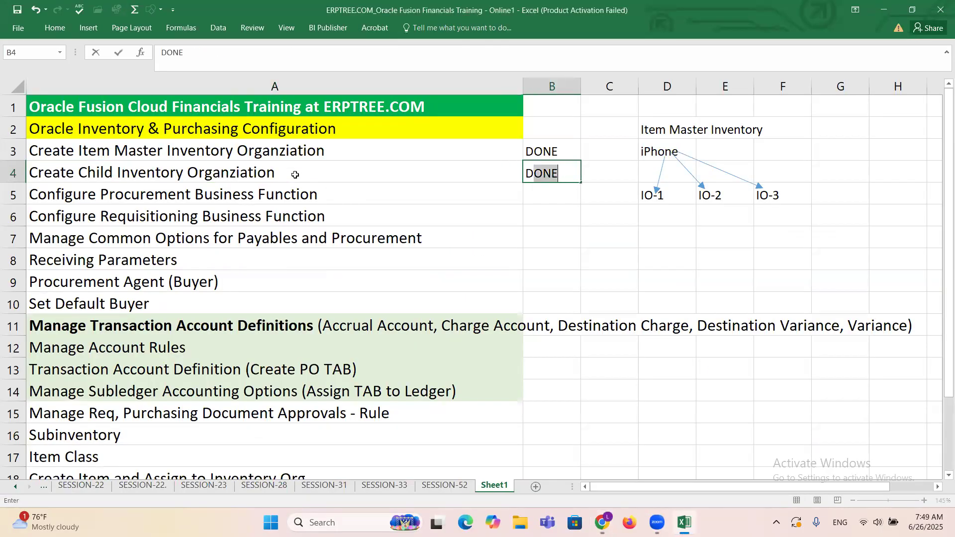
key(Tab)
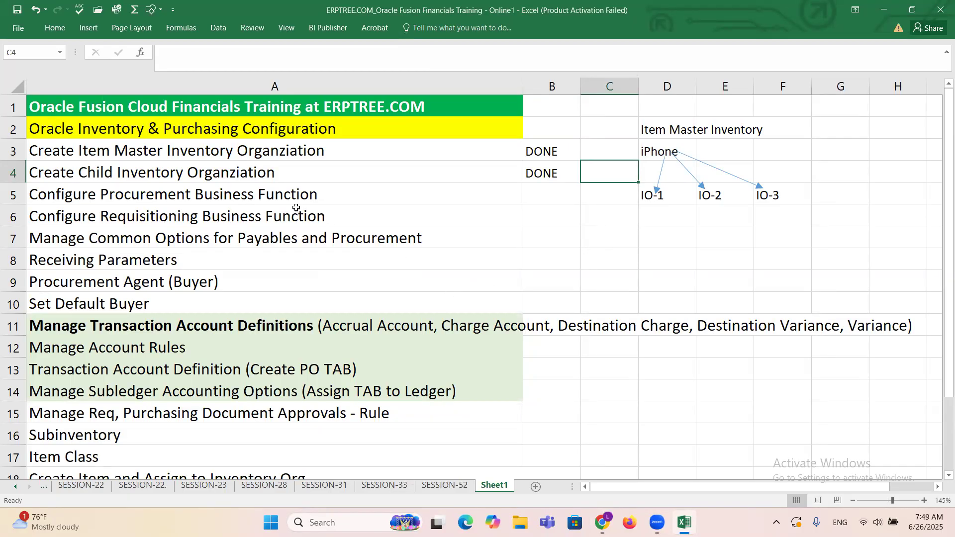
Step: Review the Configure Procurement and Configure Requisitioning Business Function tasks in rows 5 and 6 of the checklist
click(269, 192)
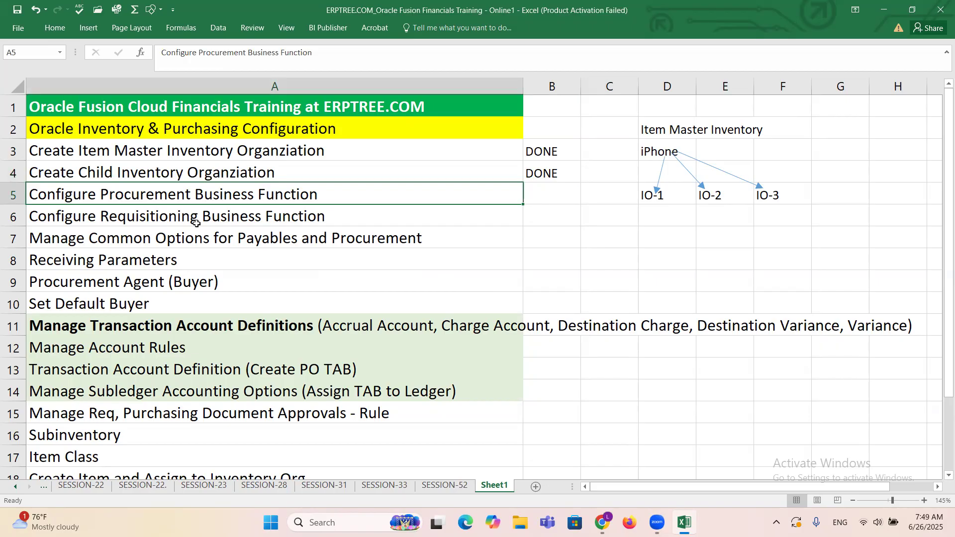
click(308, 215)
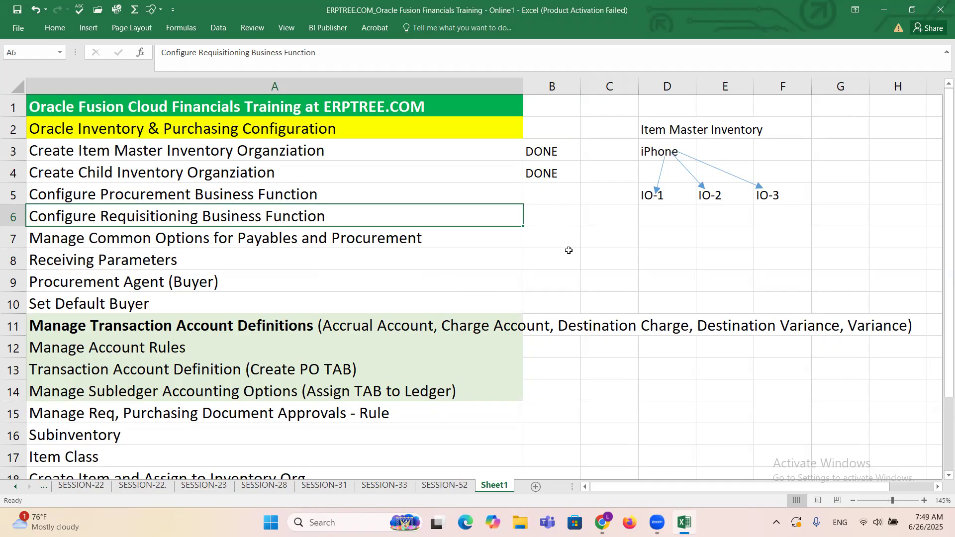
click(251, 195)
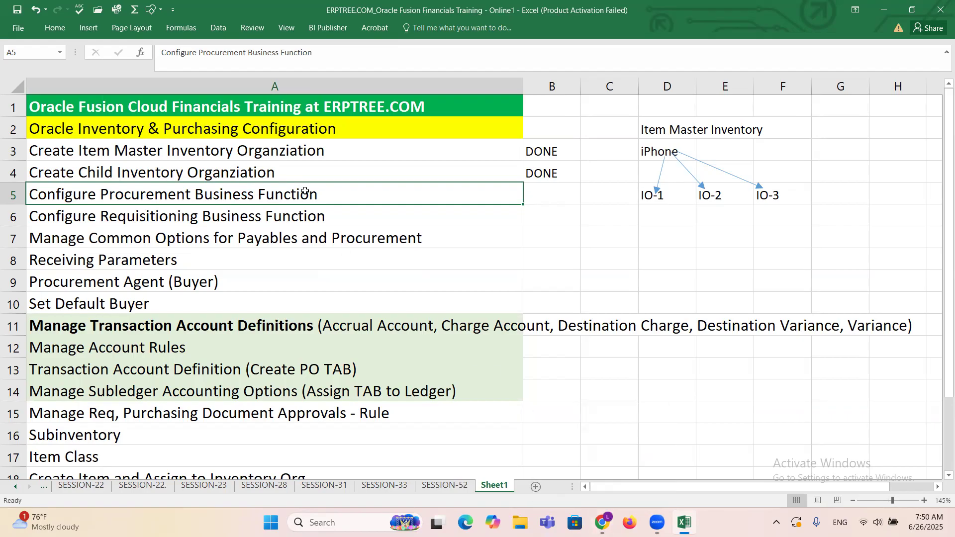
click(320, 215)
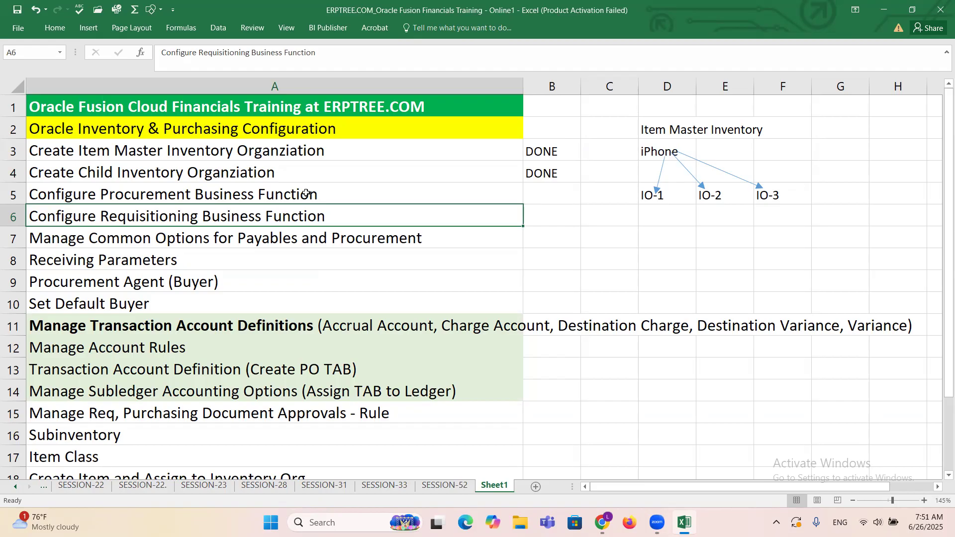
click(307, 194)
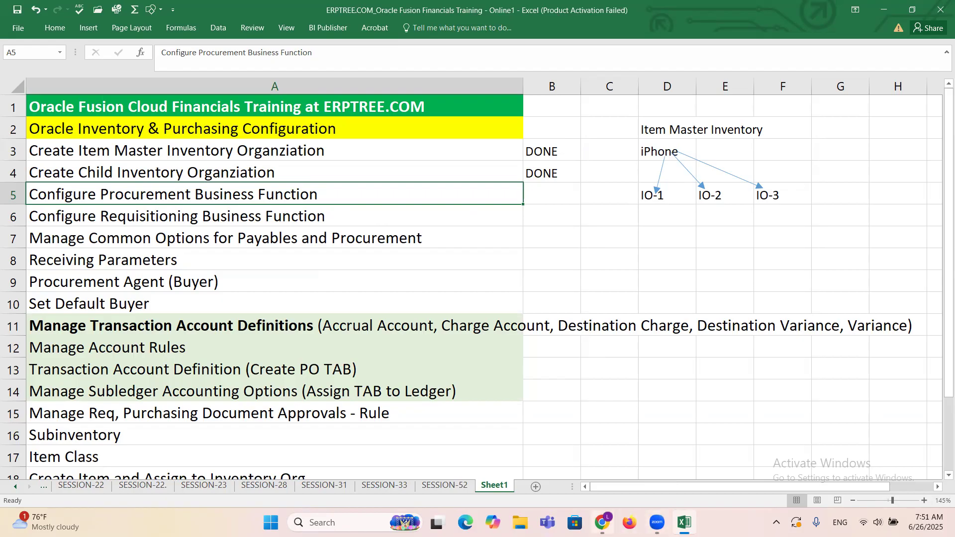
mouse_move(602, 522)
click(599, 476)
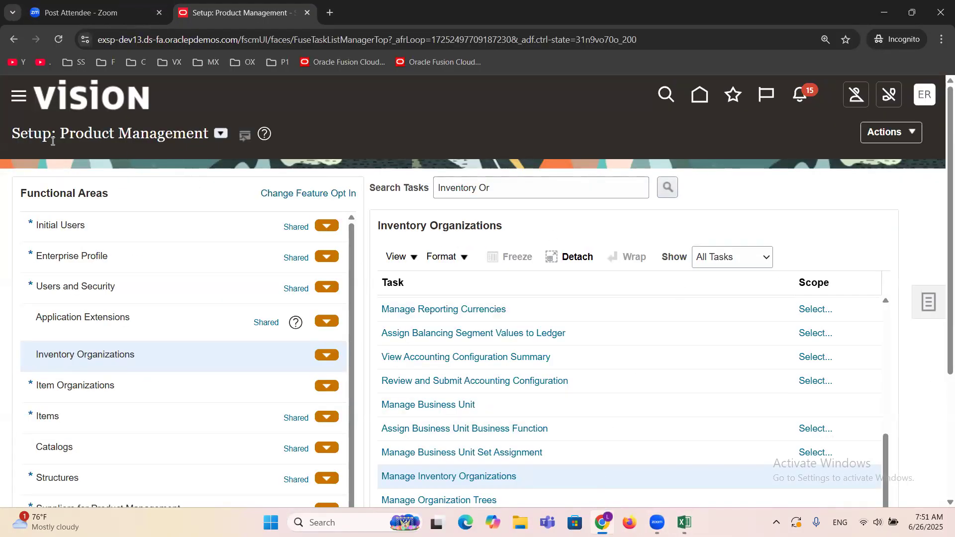
key(alt+Tab)
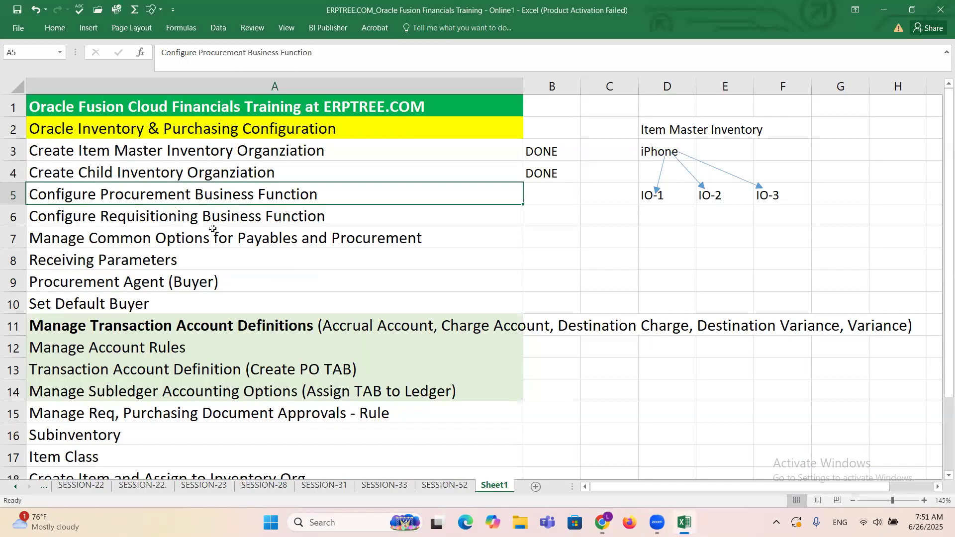
drag(184, 195, 187, 217)
Step: Switch back to Oracle Fusion and change the setup offering from Product Management to Procurement
key(alt+Tab)
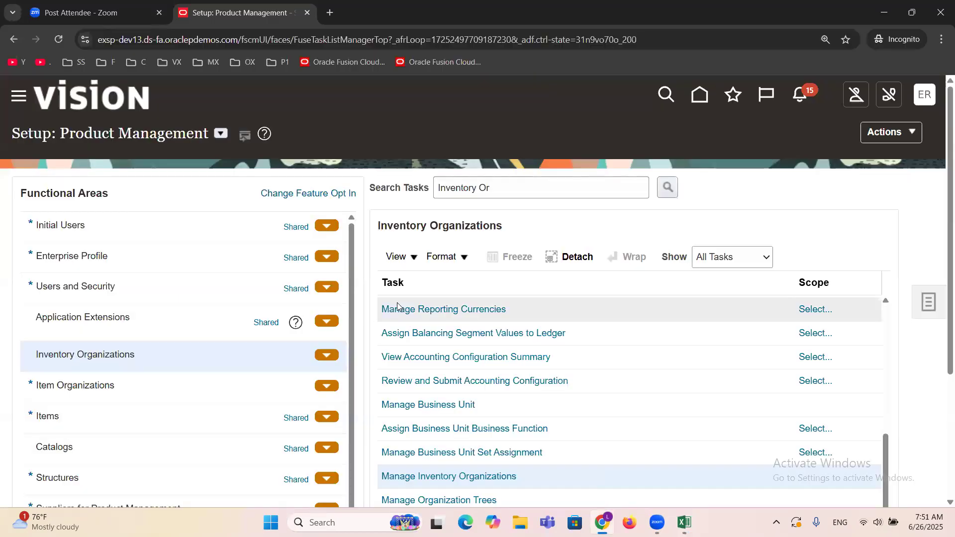
click(220, 134)
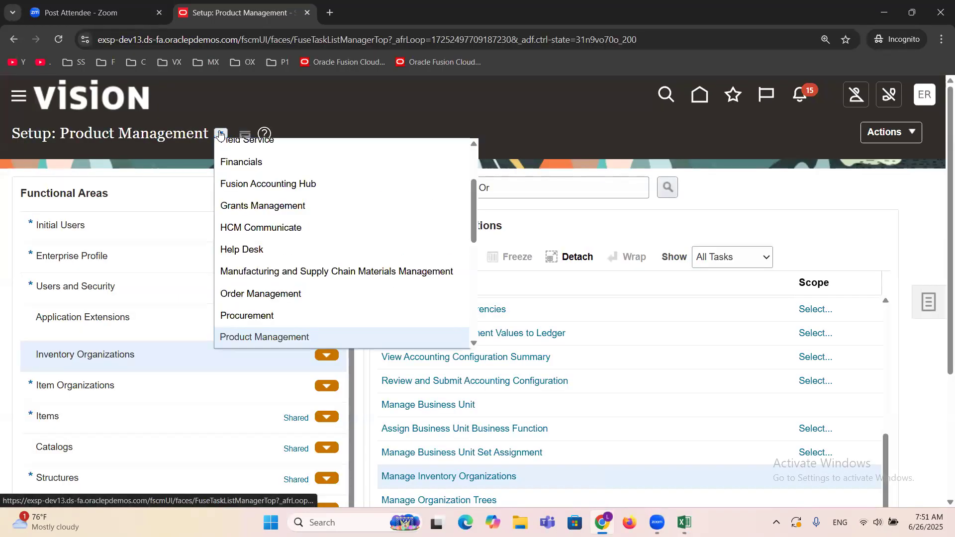
click(275, 313)
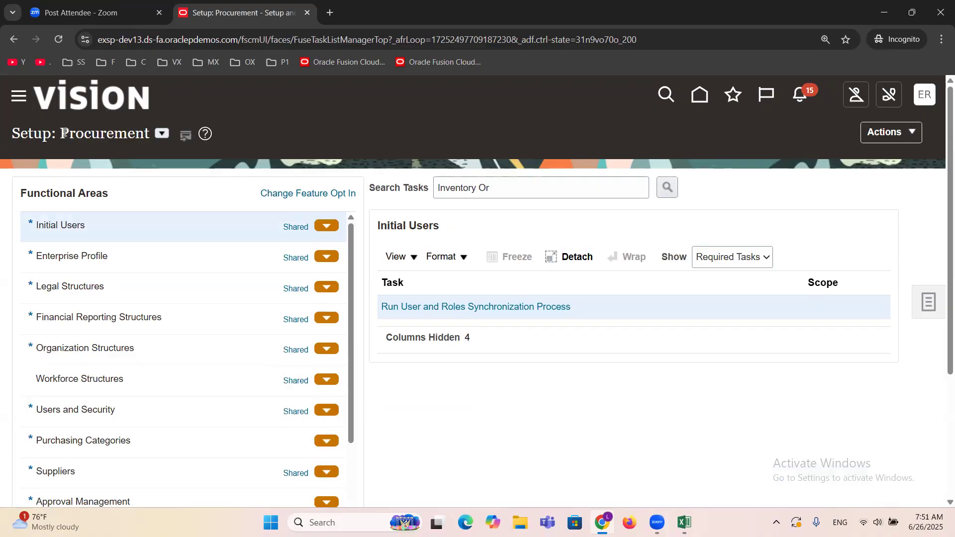
Step: Search the setup tasks for "Procurement Business F" and open the Configure Procurement Business Function task
triple_click(496, 183)
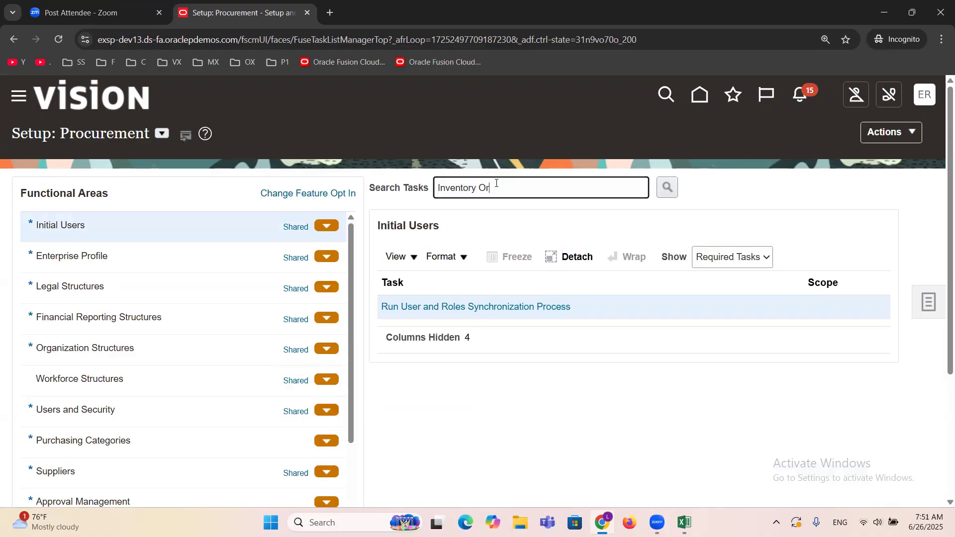
key(alt+Tab)
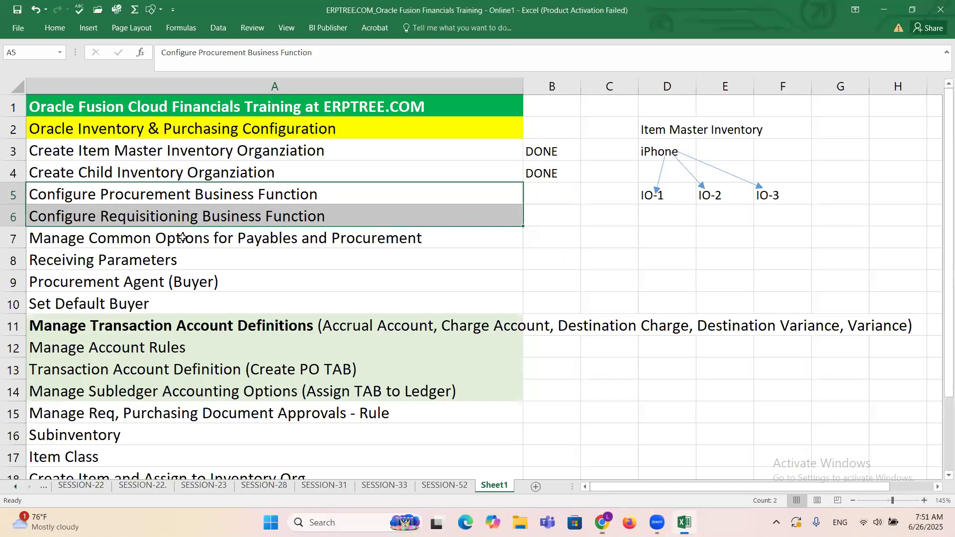
click(318, 194)
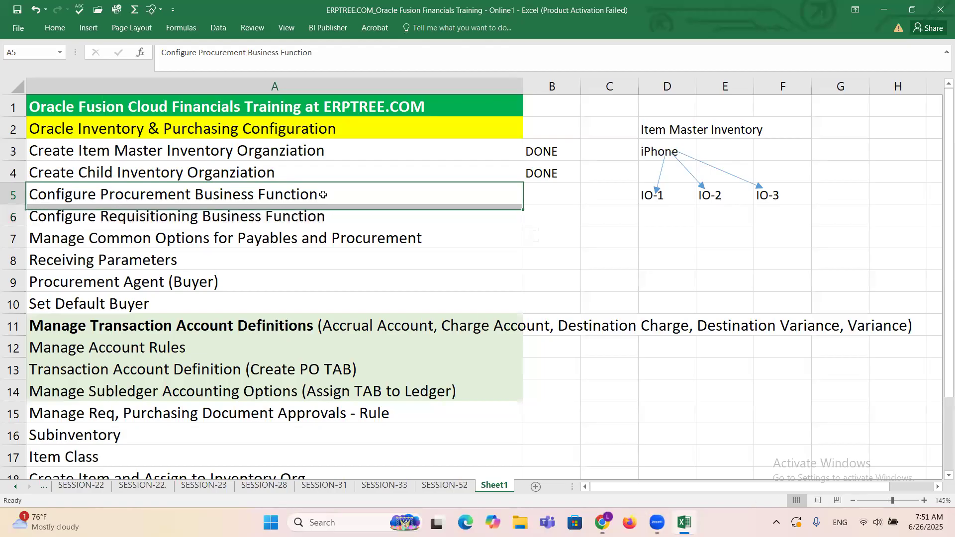
key(alt+Tab)
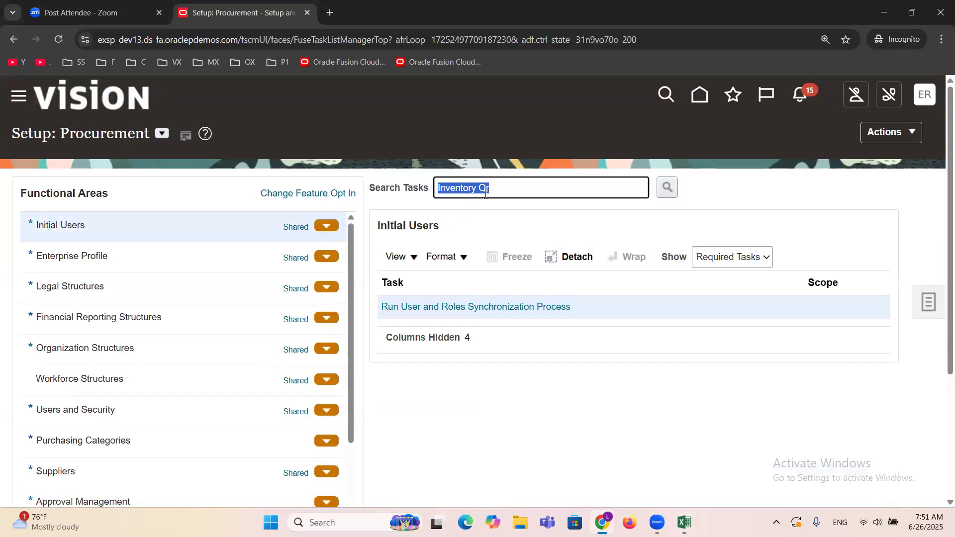
text(Procurement Business F)
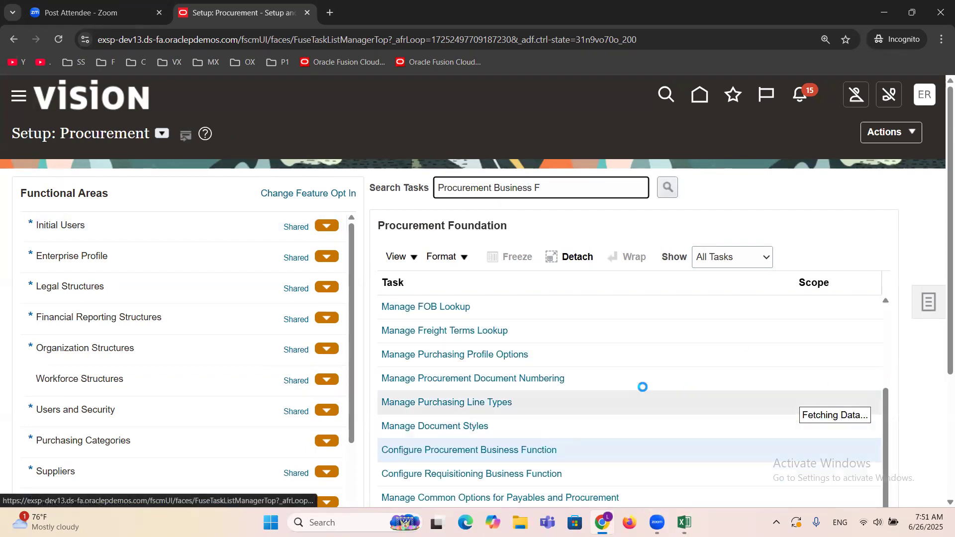
scroll(644, 374, down, 3)
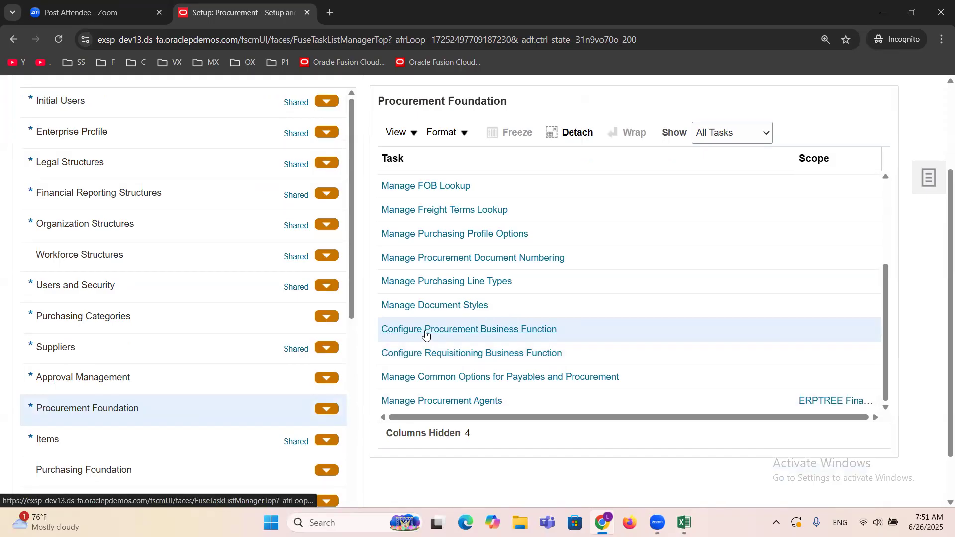
click(484, 333)
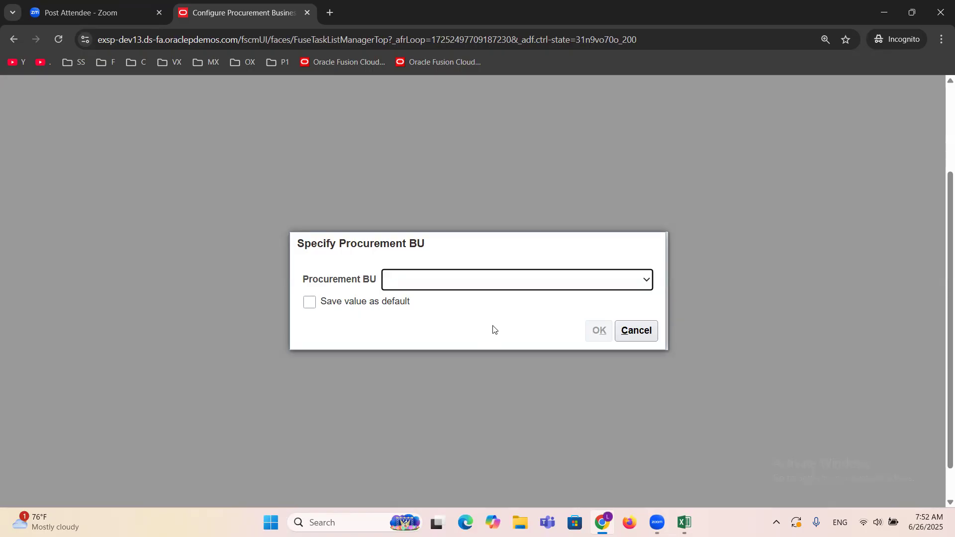
Step: Specify ERPTREE Financial Services Inc as the Procurement BU and confirm it
click(485, 280)
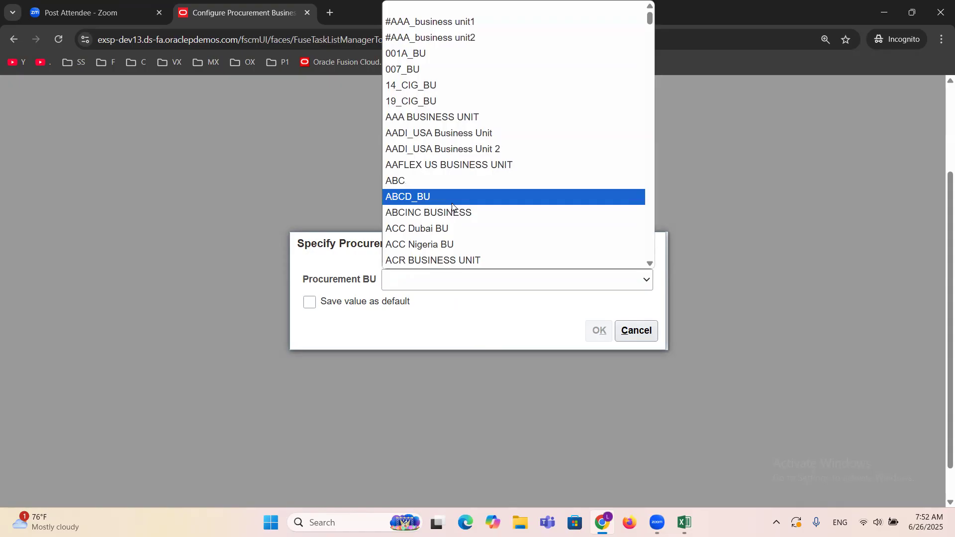
key(e)
key(e)
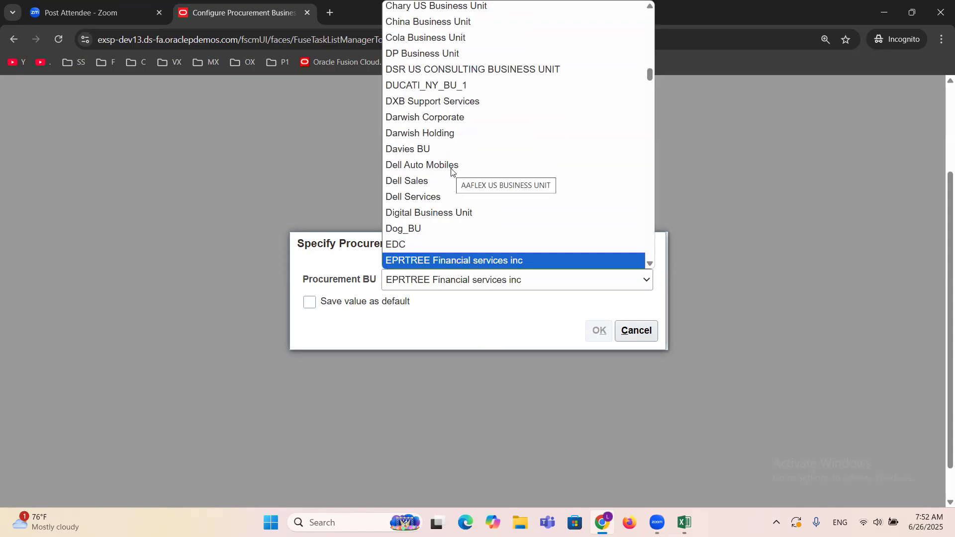
key(e)
key(e)
key(e)
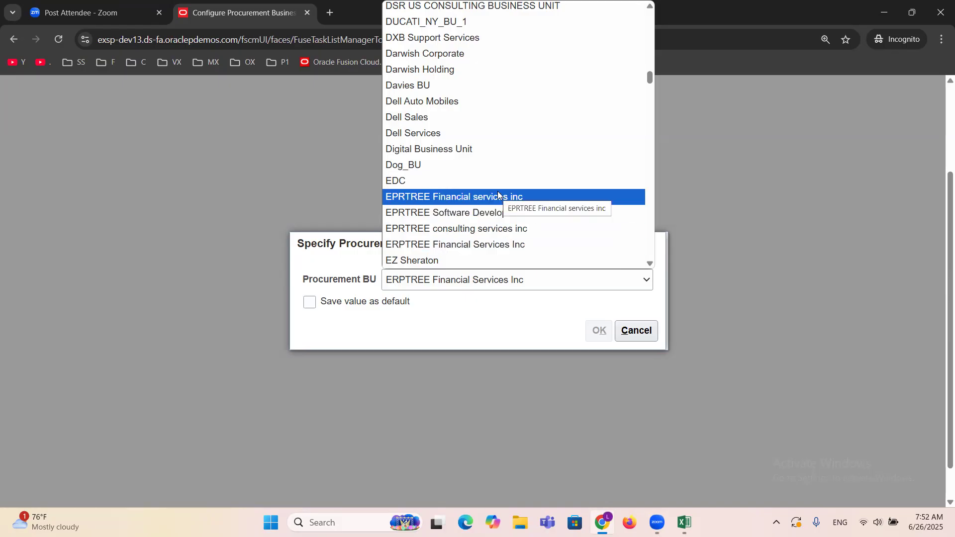
click(502, 246)
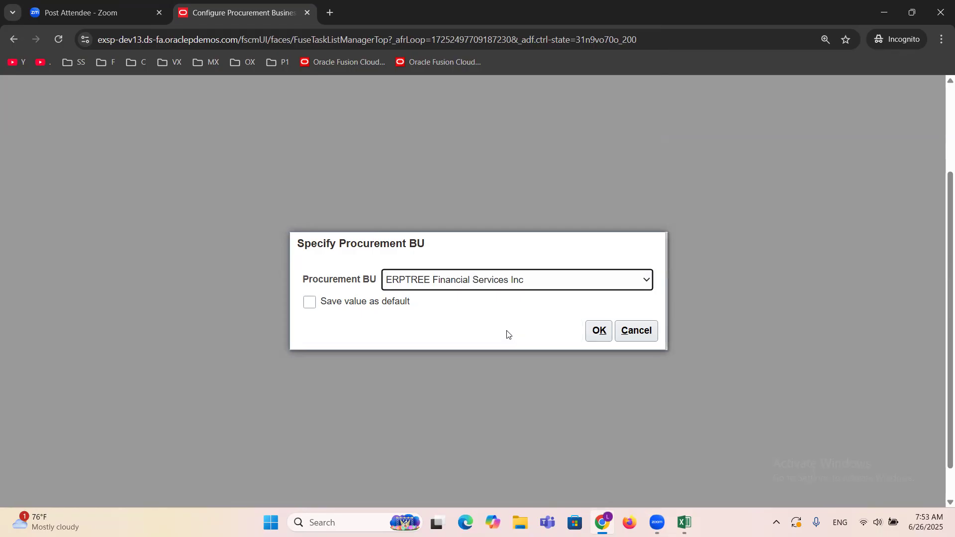
click(599, 330)
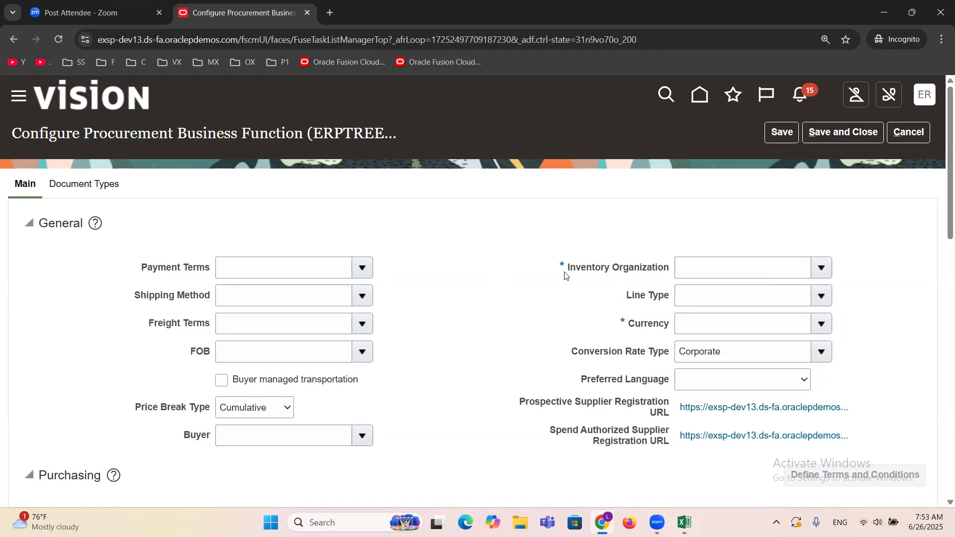
Step: Open the search for the procurement function's Inventory Organization and look up organizations with the code ERPTREE
click(821, 268)
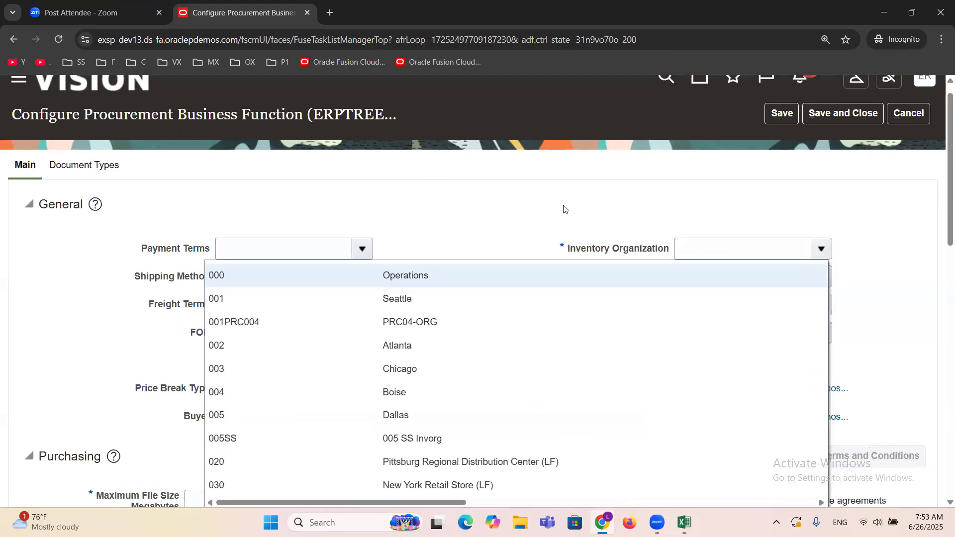
scroll(565, 209, down, 3)
click(224, 394)
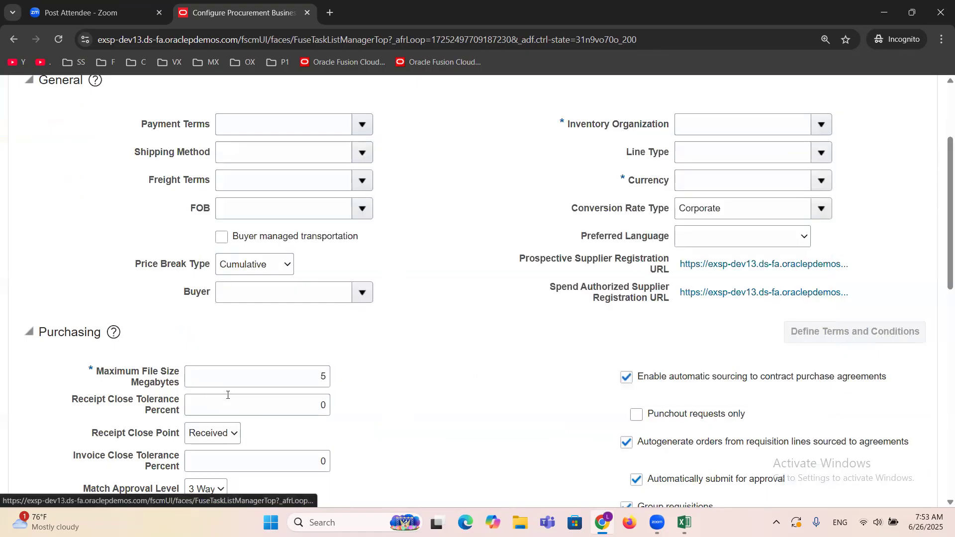
click(140, 255)
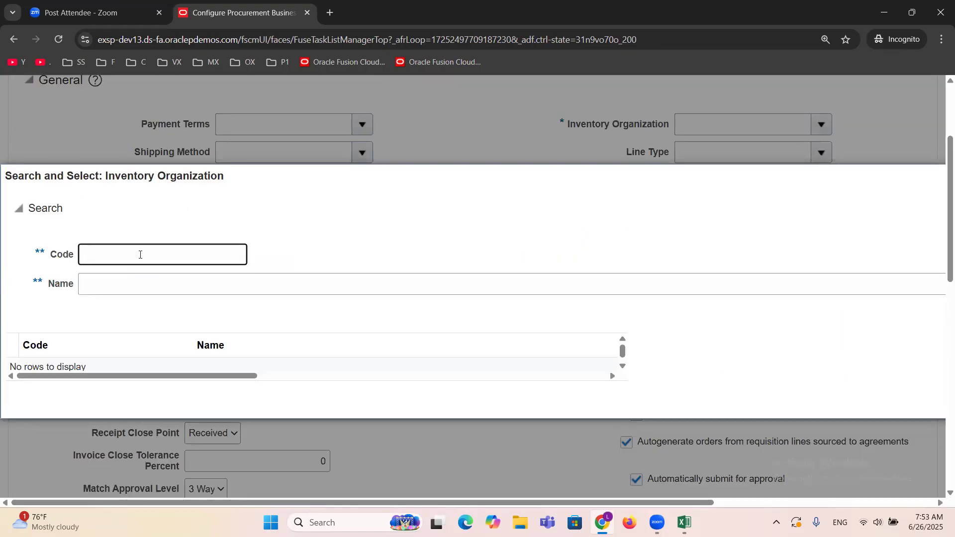
text(ERPTREE)
key(ctrl+minus)
key(ctrl+minus)
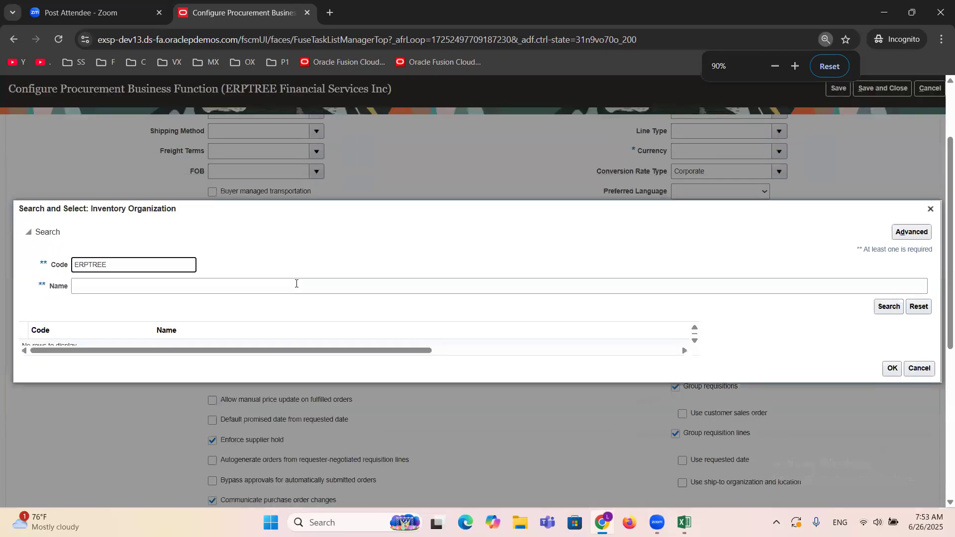
click(888, 306)
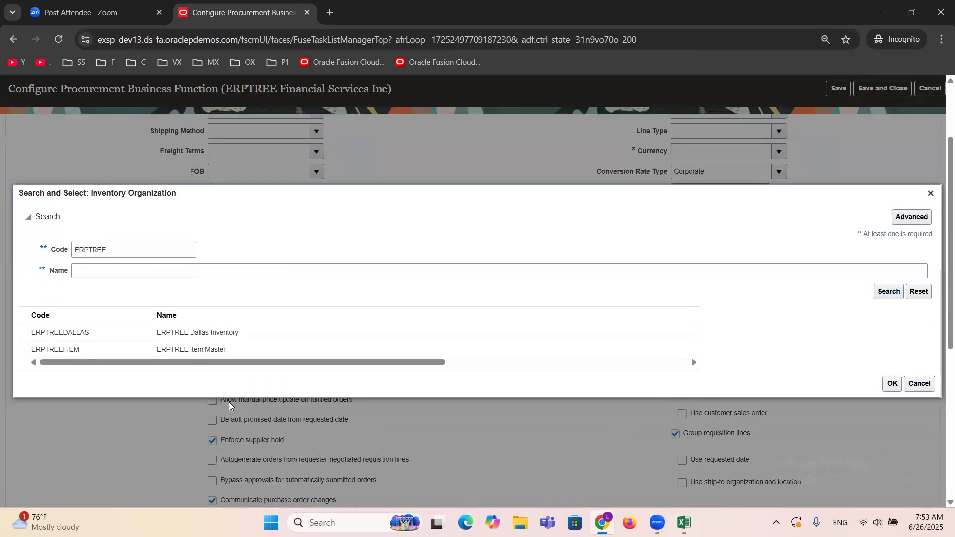
Step: Choose ERPTREE Dallas Inventory as the Inventory Organization for the procurement business function
click(180, 333)
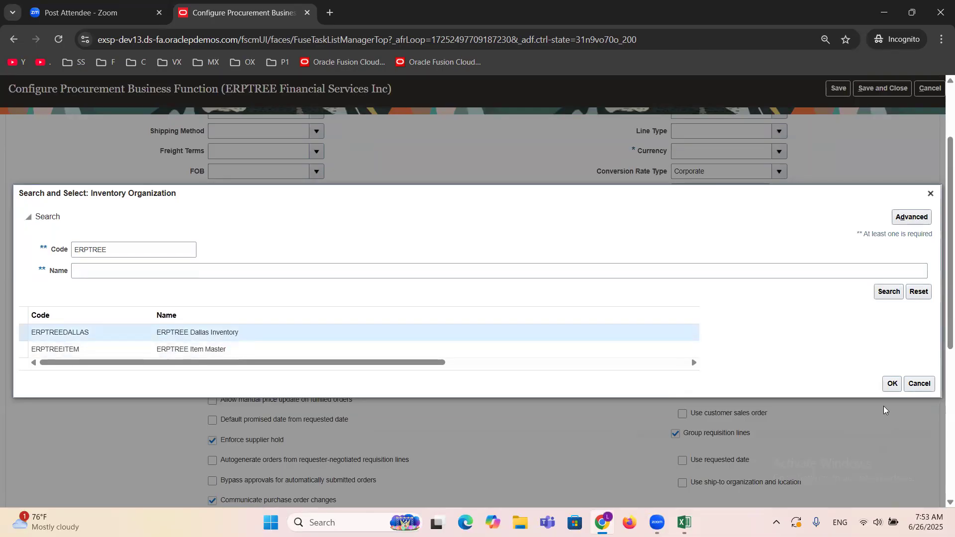
click(891, 387)
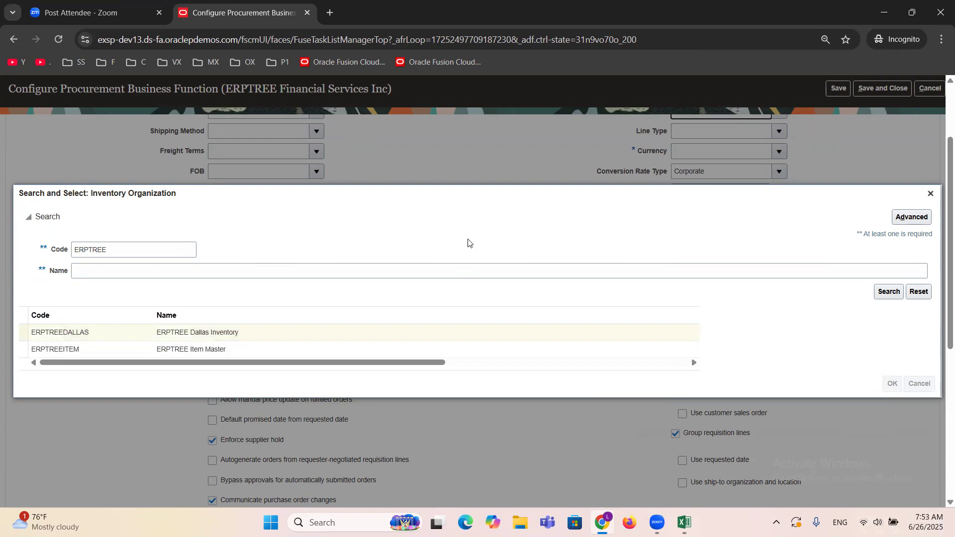
key(ctrl+plus)
key(ctrl+plus)
key(ctrl+plus)
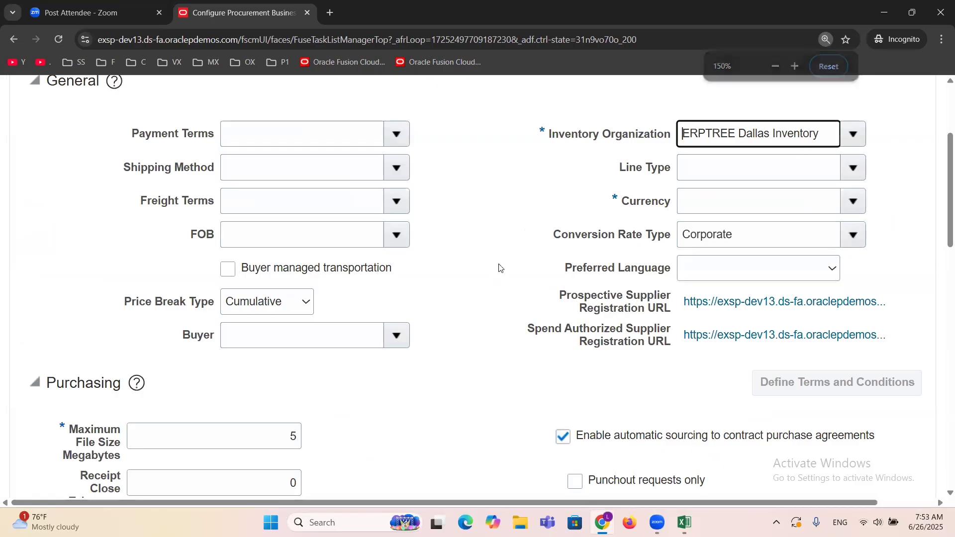
key(ctrl+minus)
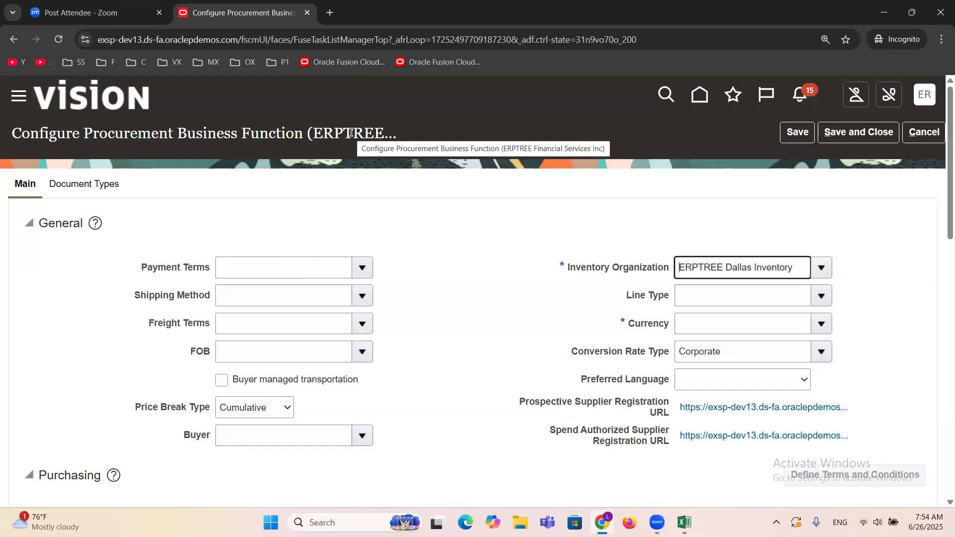
drag(802, 268, 641, 273)
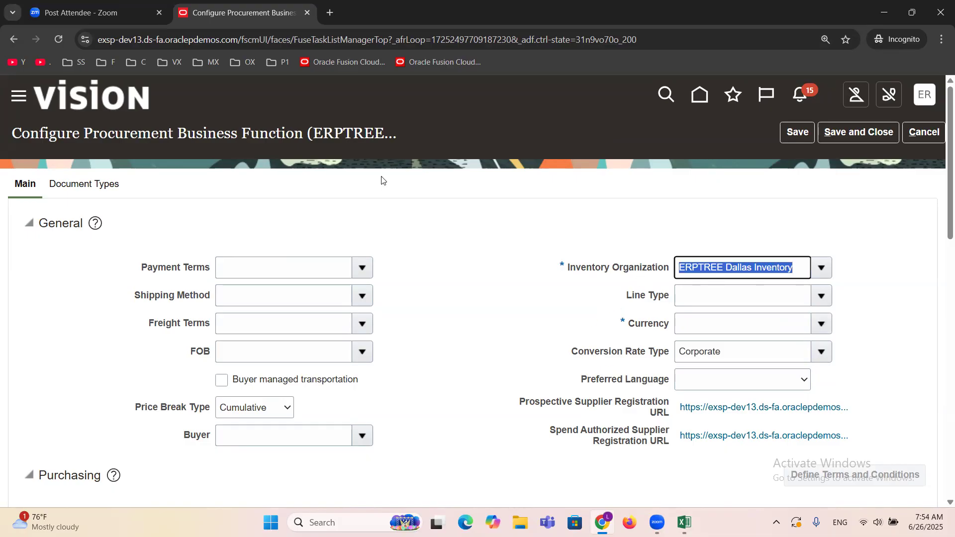
click(436, 247)
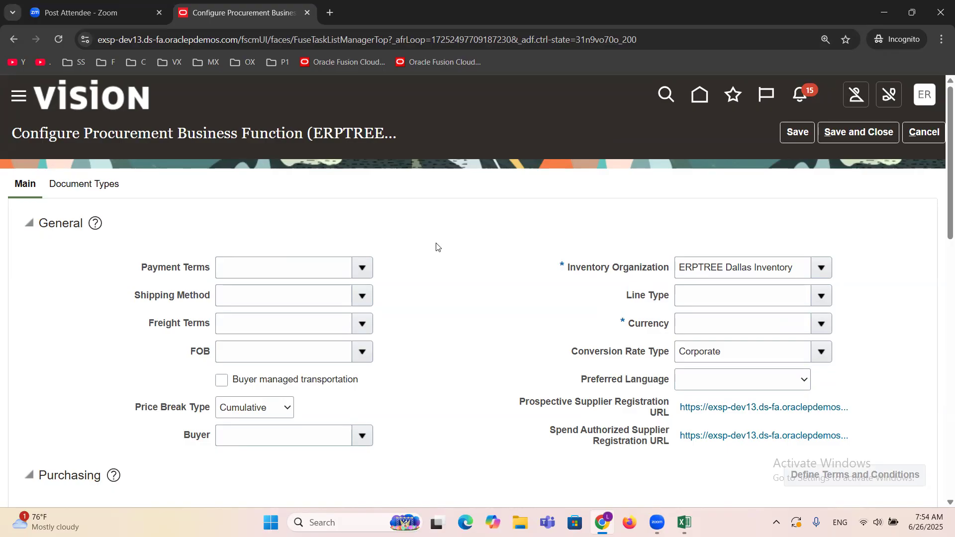
Step: Set the procurement business function's default Line Type to Goods
drag(625, 297, 669, 297)
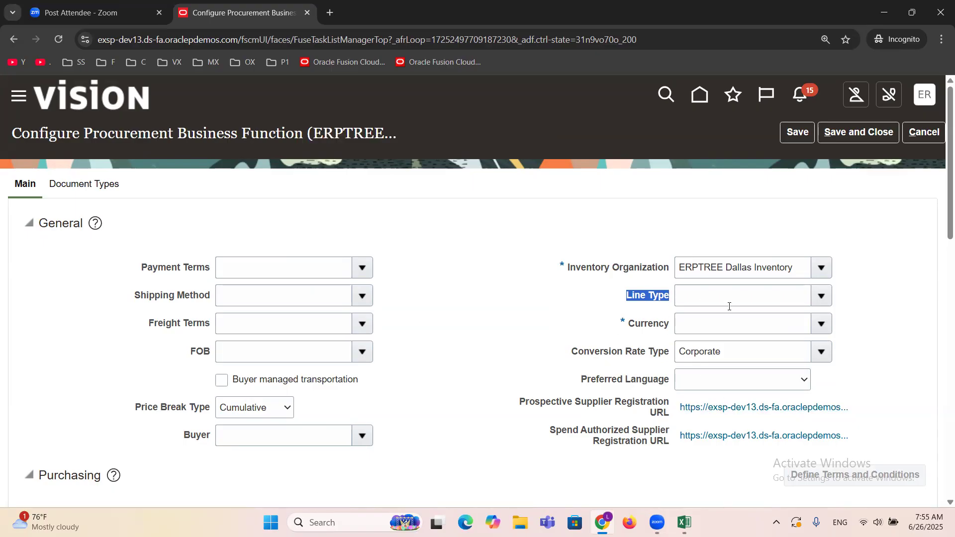
click(820, 296)
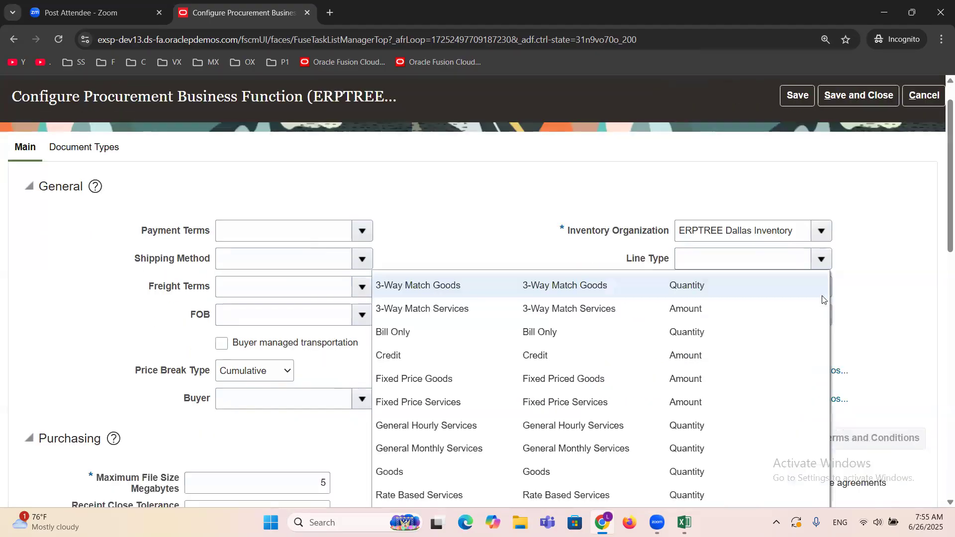
scroll(739, 368, down, 3)
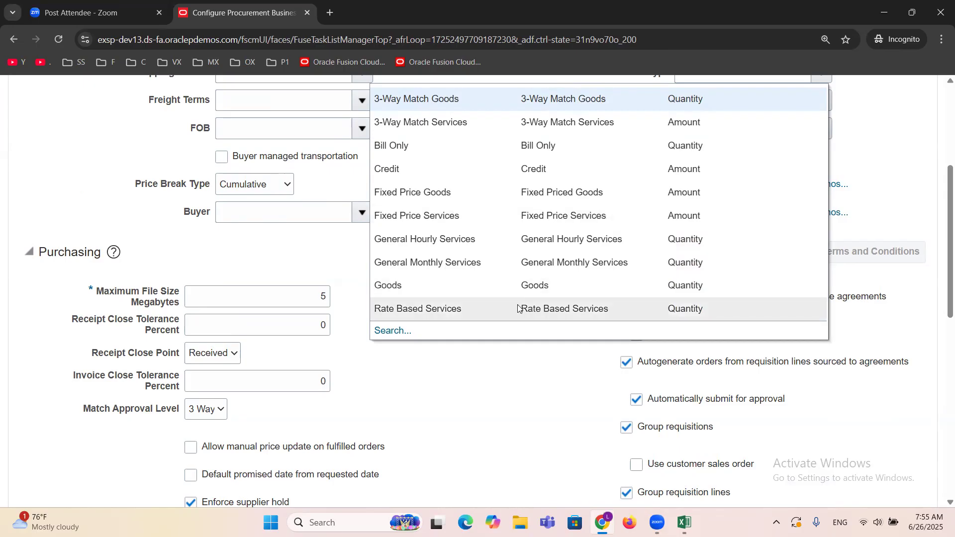
scroll(517, 309, up, 2)
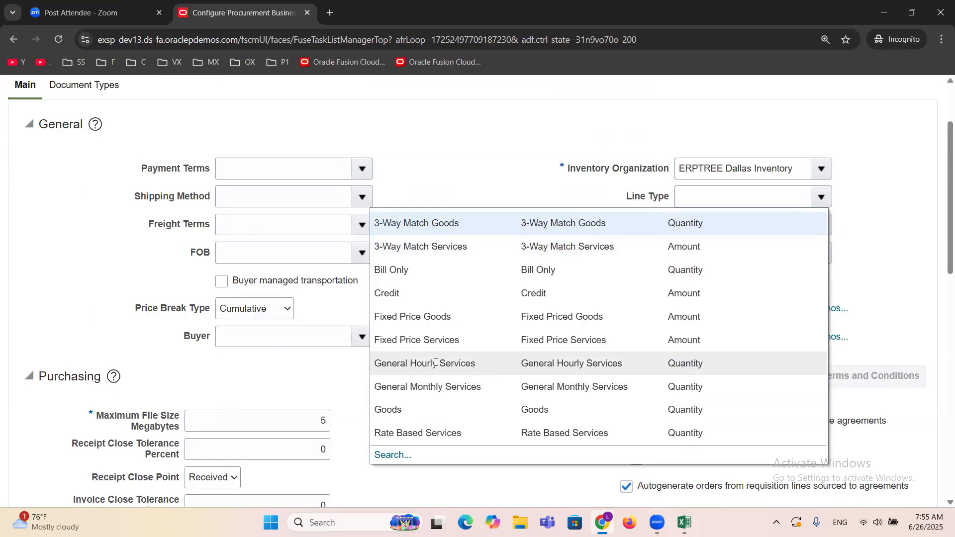
click(406, 409)
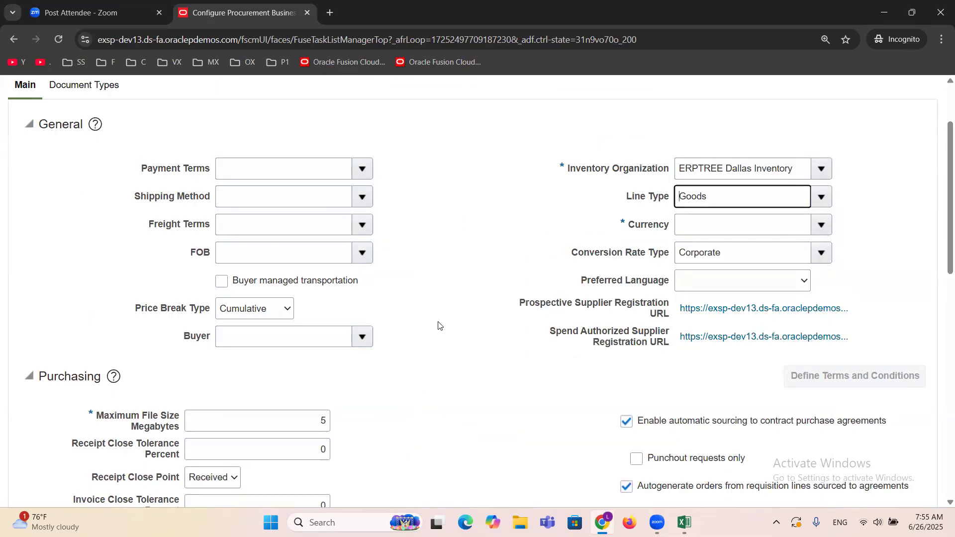
Step: Set the procurement business function's Currency to USD
scroll(437, 324, up, 1)
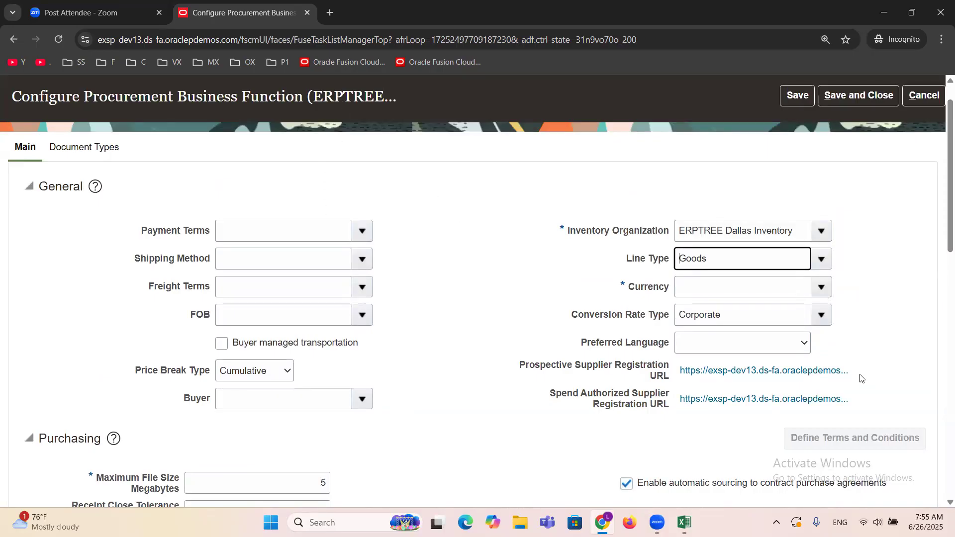
click(821, 289)
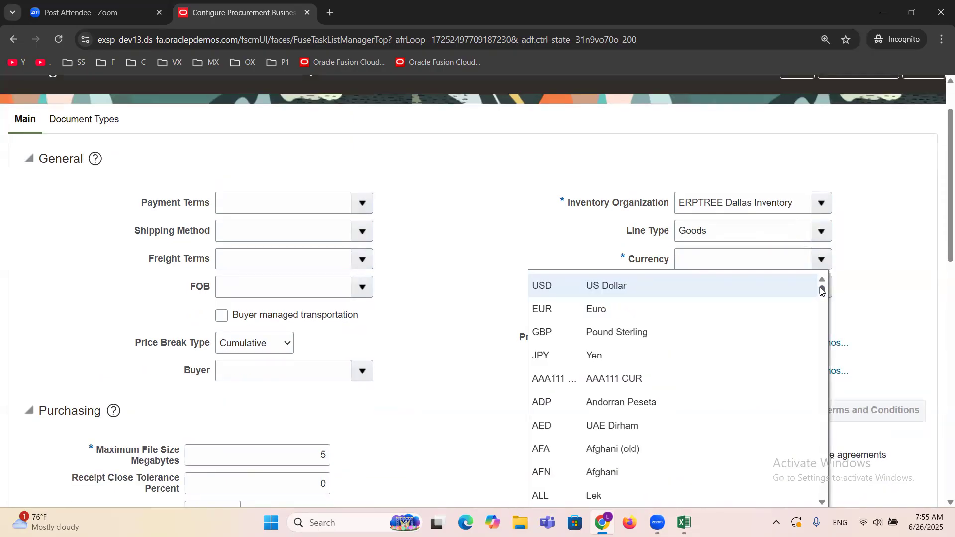
key(Escape)
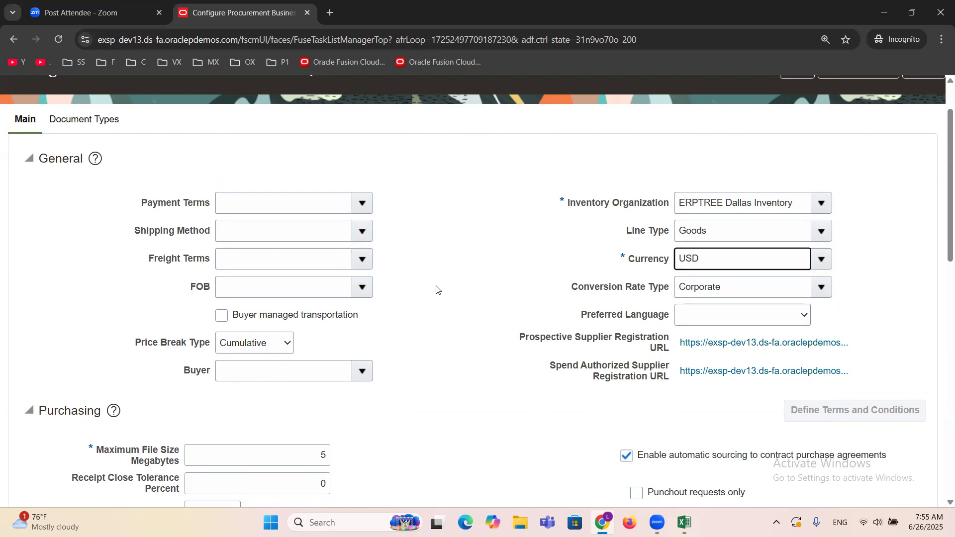
Step: Review the available Match Approval Level choices in the Purchasing section without changing the selection
scroll(460, 276, down, 2)
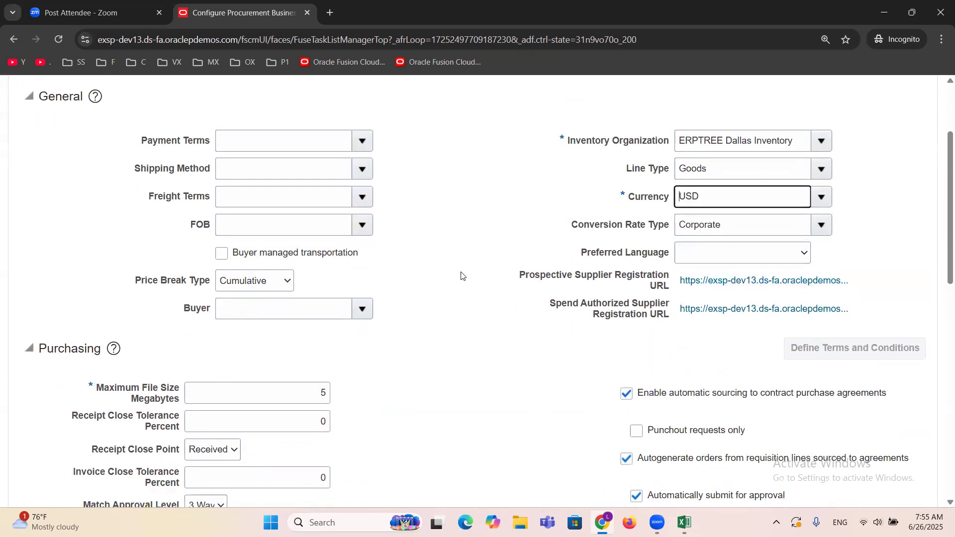
scroll(461, 276, down, 2)
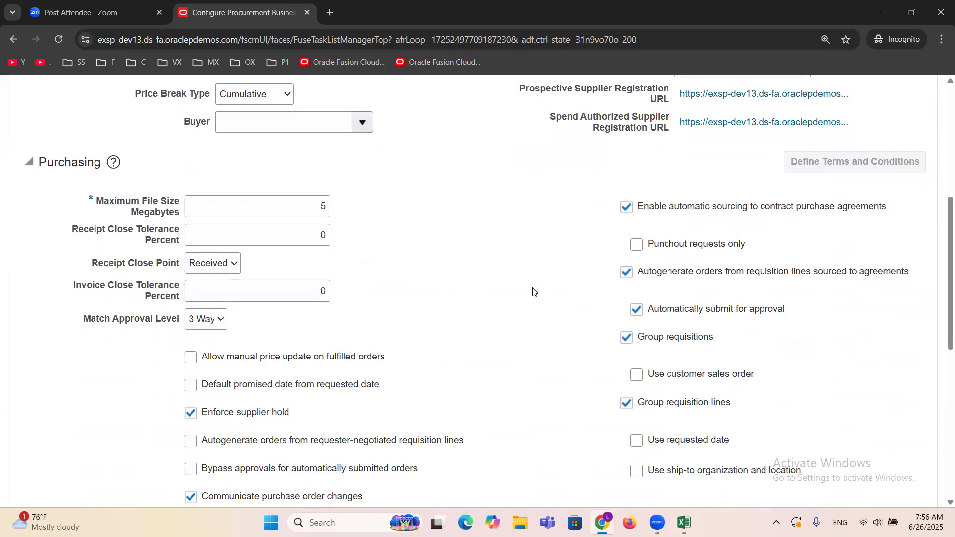
drag(83, 318, 185, 315)
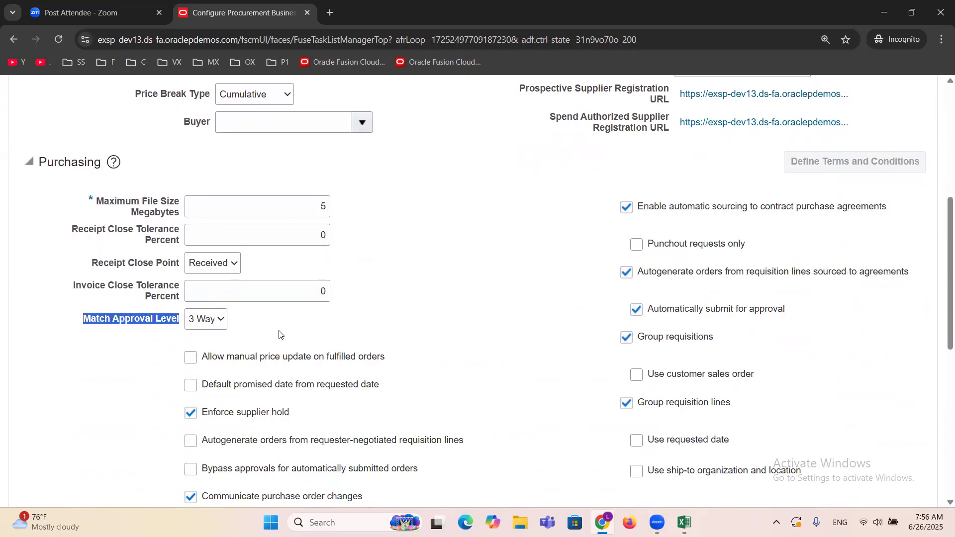
click(221, 321)
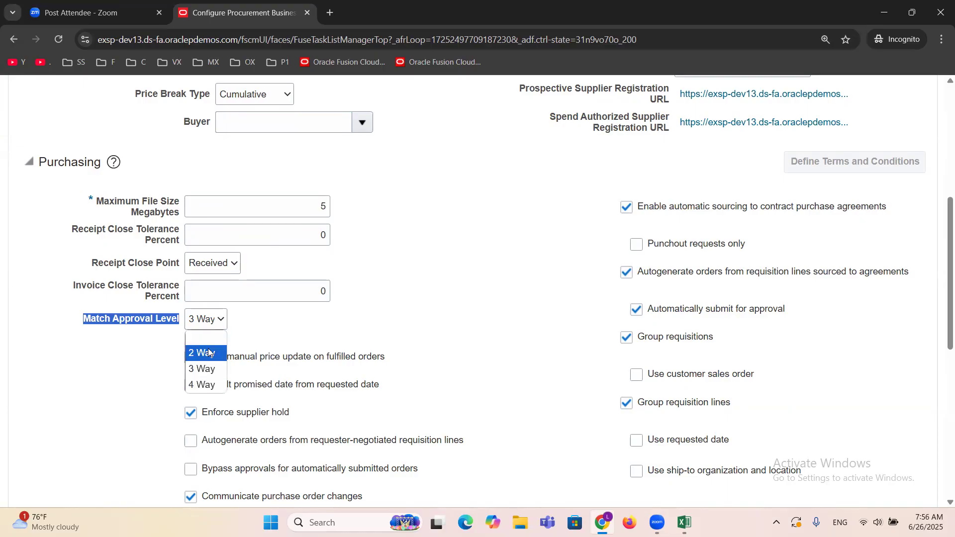
click(262, 338)
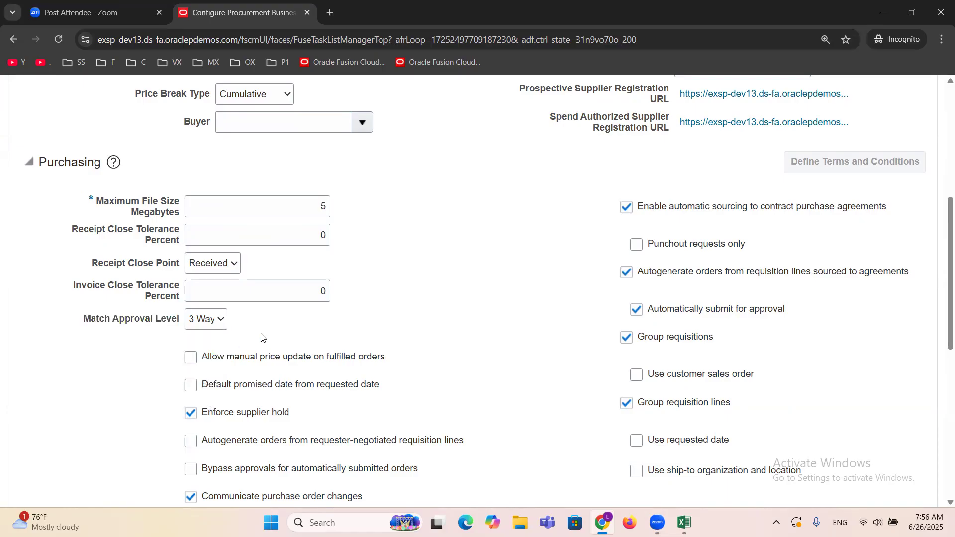
Step: Switch to the Excel task list and add the bold heading "Invoice Matching Options" in cell D7
click(686, 522)
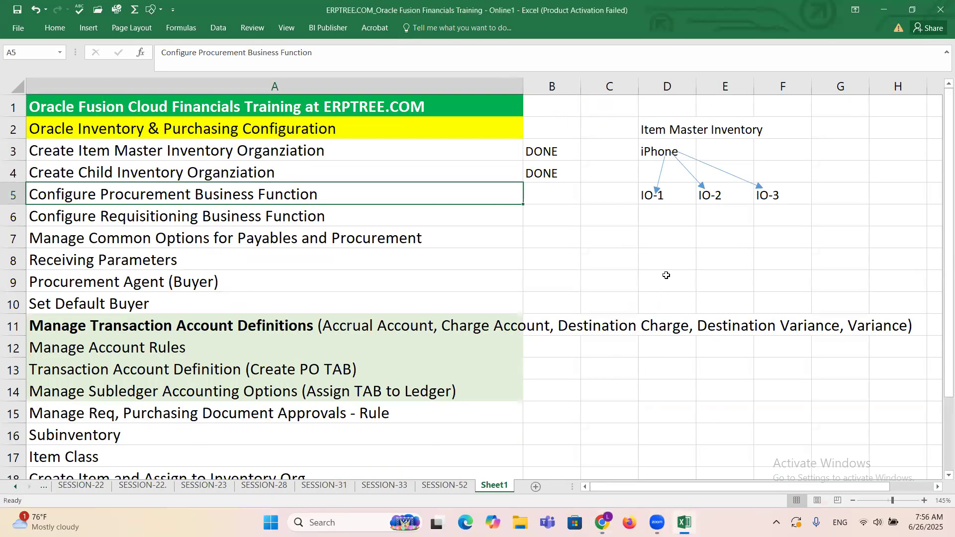
click(664, 243)
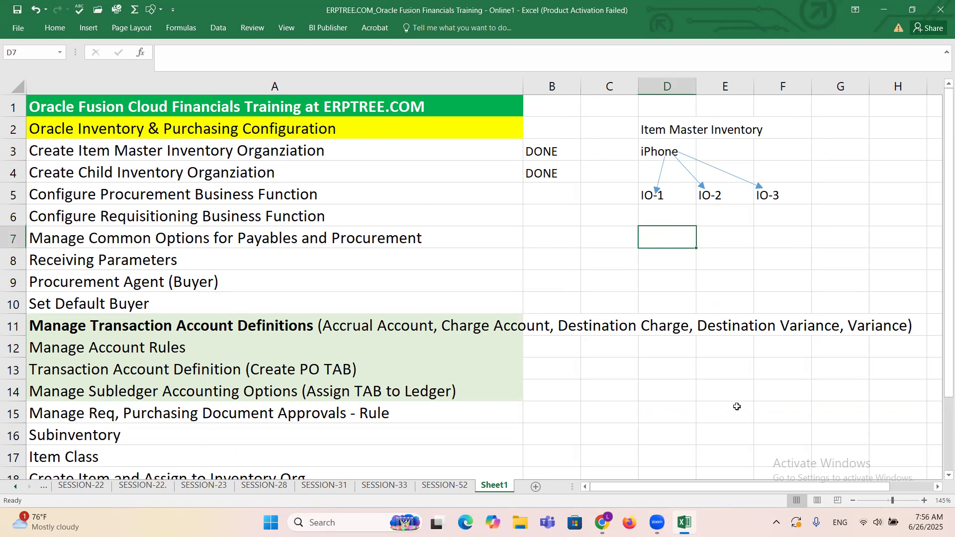
text(i)
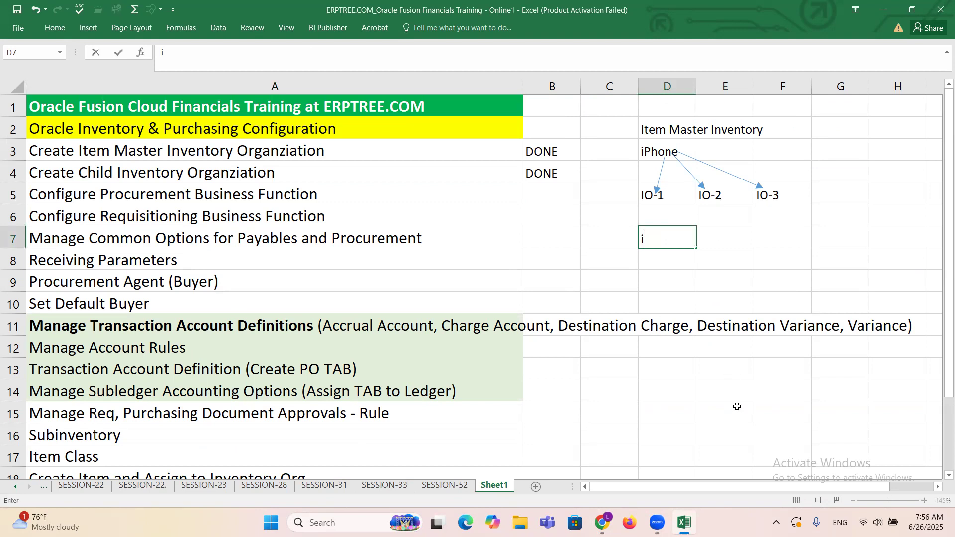
text(Invoice Matching O)
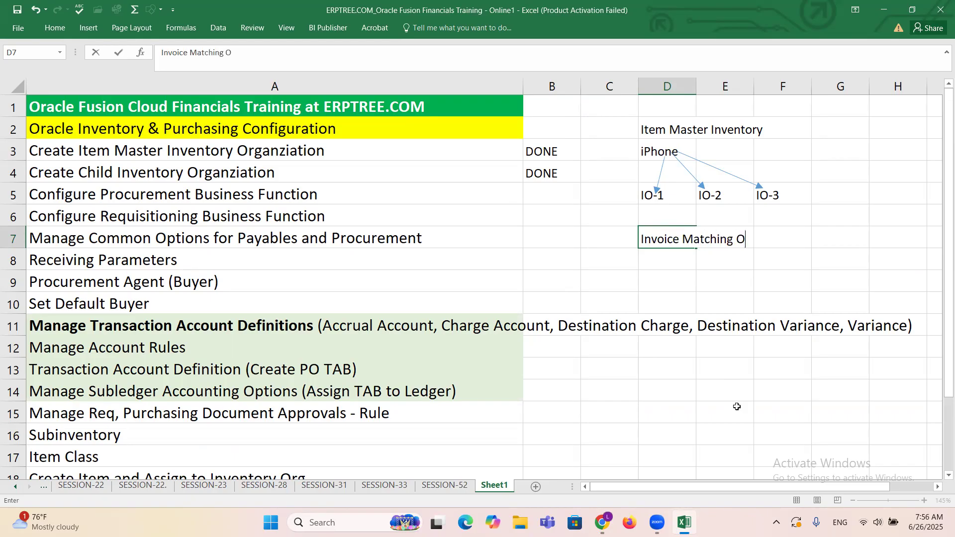
text(ptions)
key(ctrl+Return)
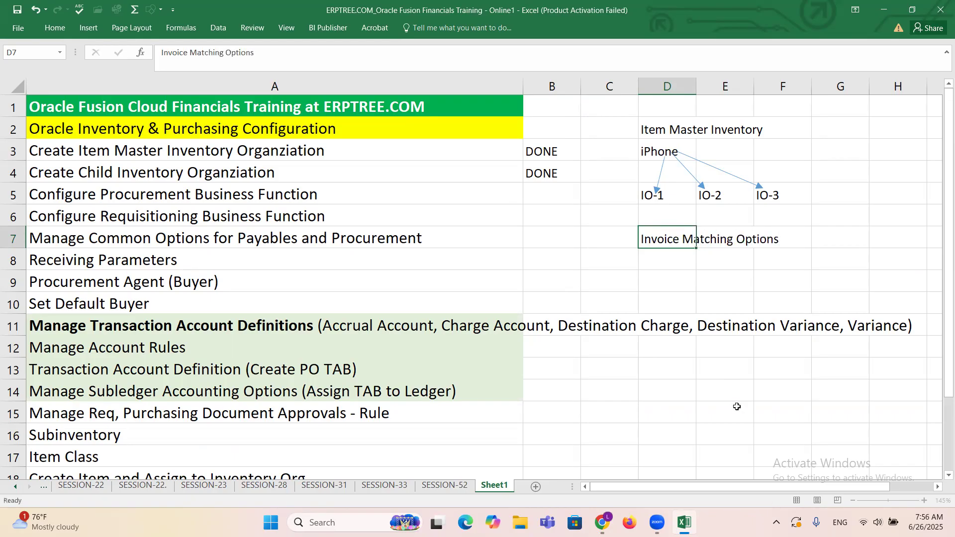
key(ctrl+b)
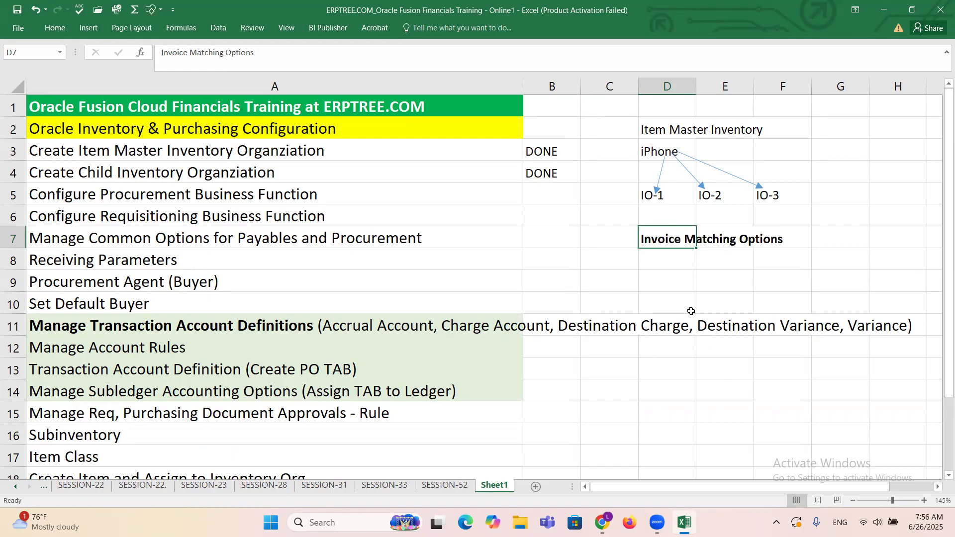
Step: List "2 Way Matching", "3 Way Matching" and "4 Way Matching" in cells D8 to D10 under the heading
click(672, 267)
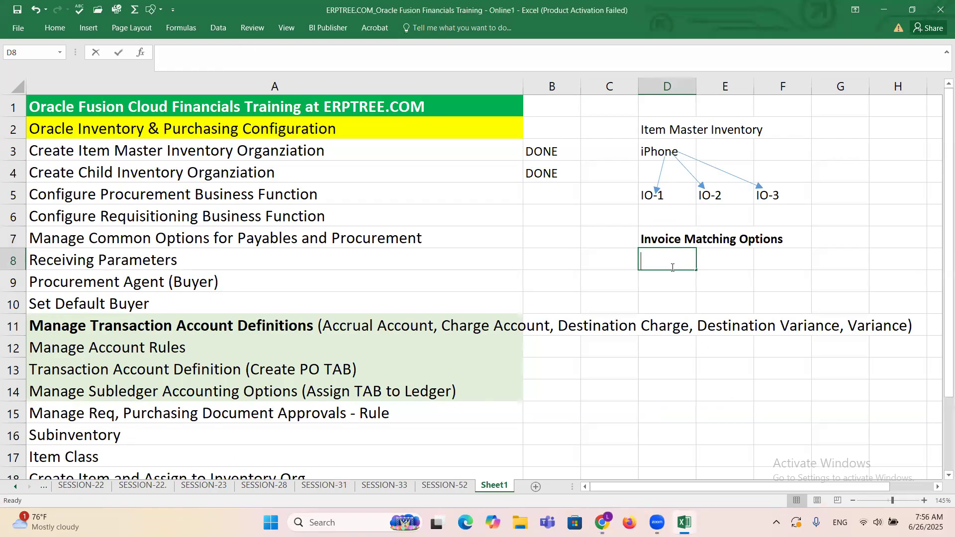
text(2 W)
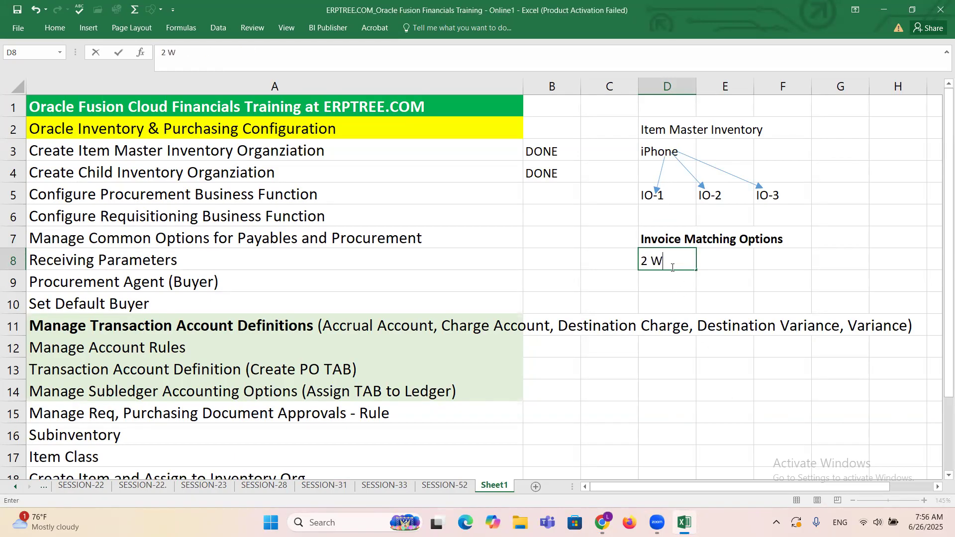
text(ay Matching)
key(Return)
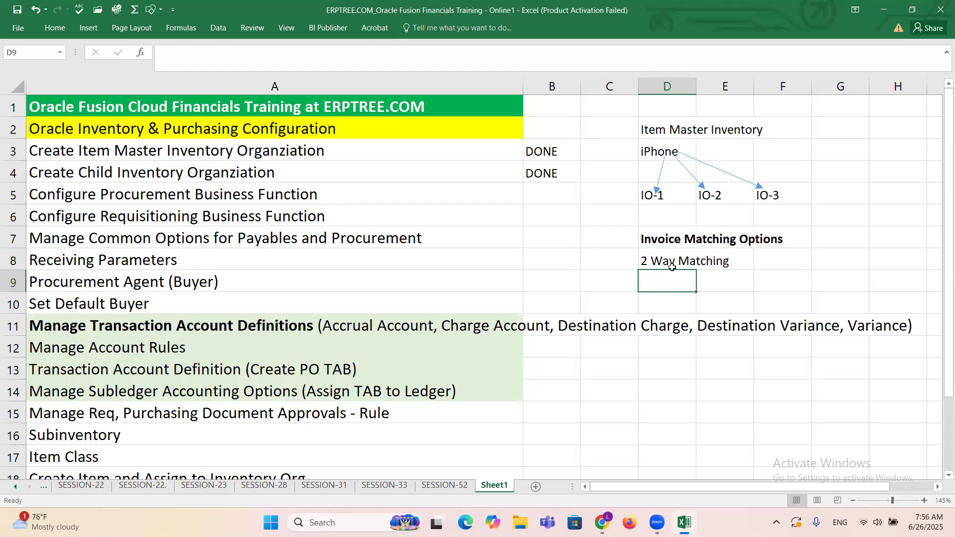
text(3 Way Matching)
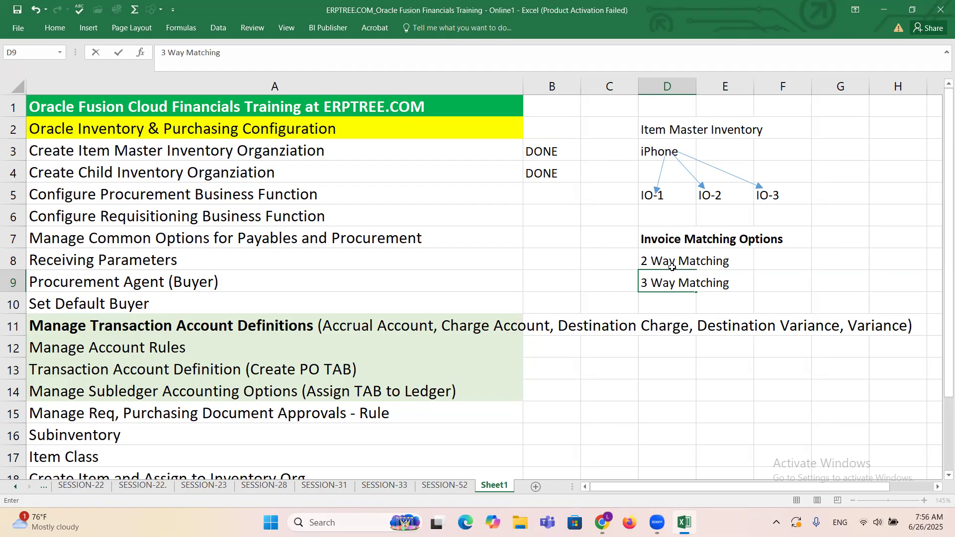
key(Return)
text(4 )
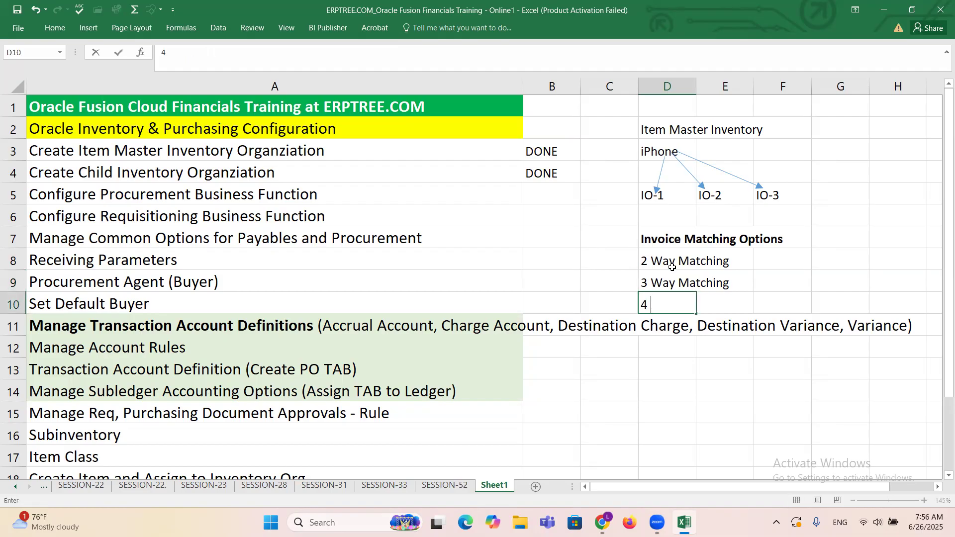
text(Way Matching)
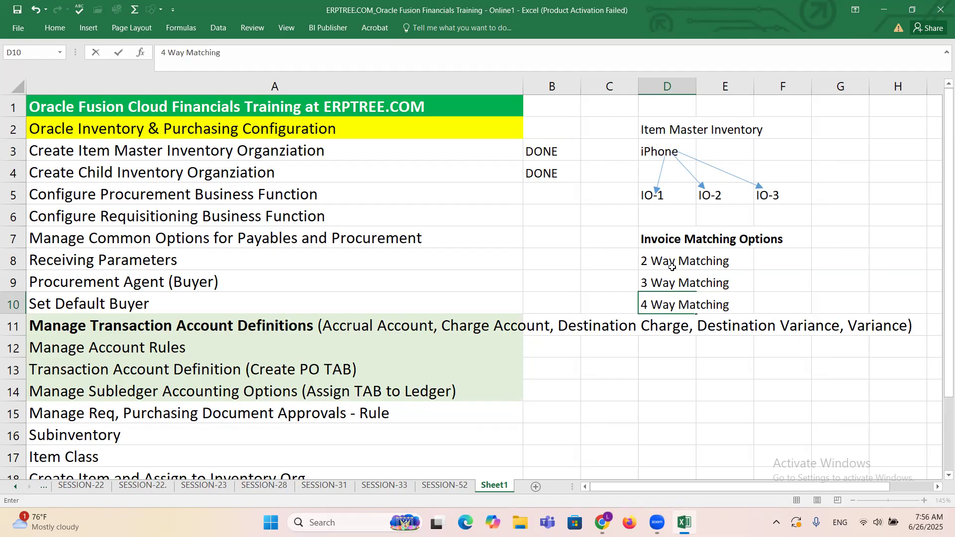
key(ctrl+Return)
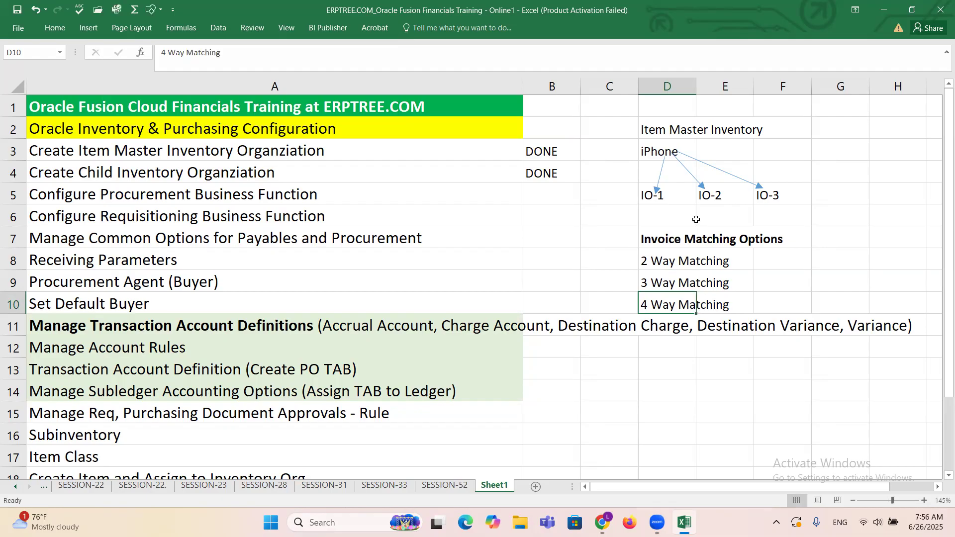
Step: Compare the invoice matching options noted in Excel with the Match Approval Level field on the Oracle Fusion procurement setup page
click(794, 277)
drag(663, 241, 776, 234)
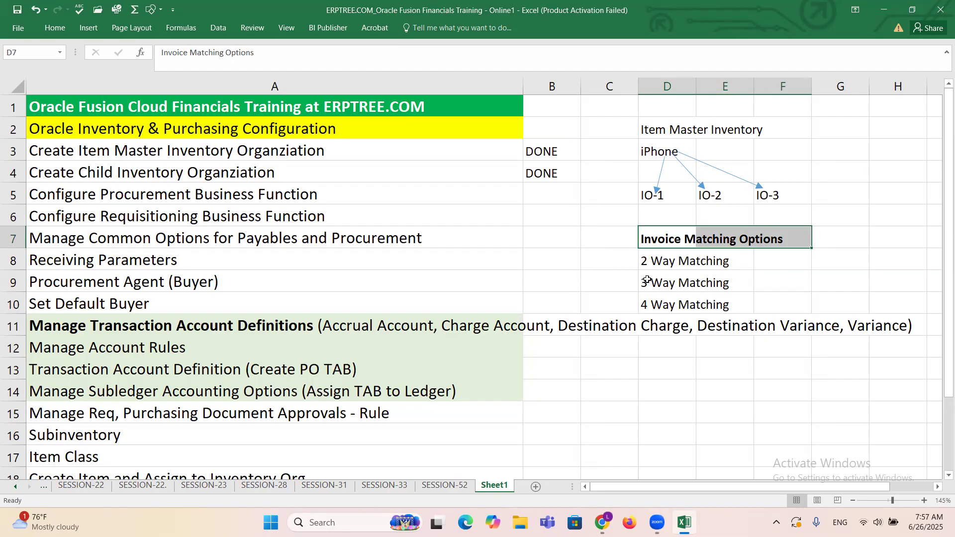
click(795, 292)
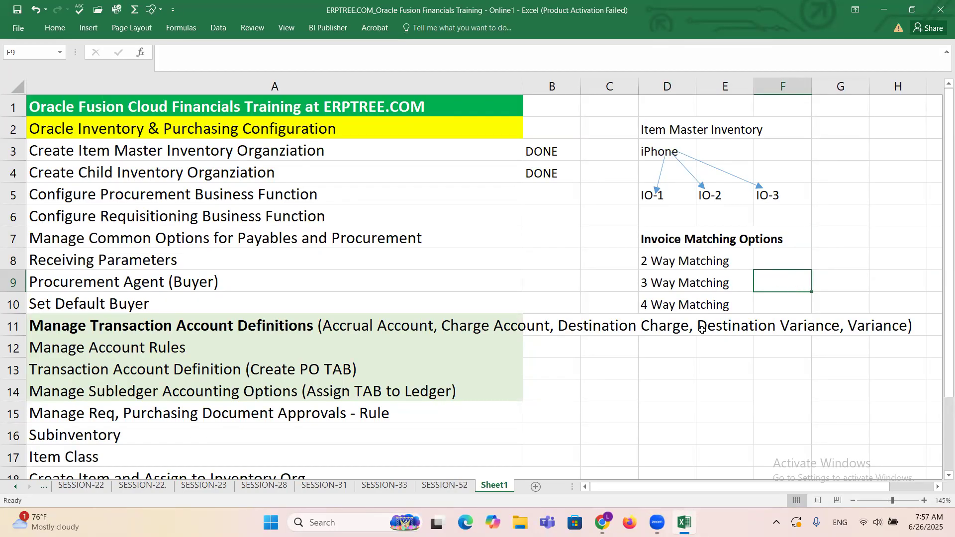
key(alt+Tab)
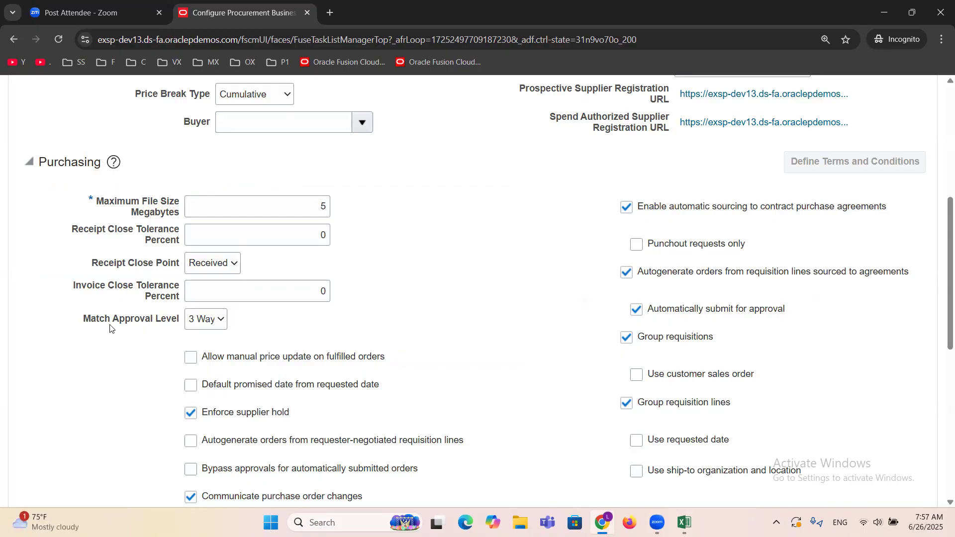
drag(83, 319, 179, 324)
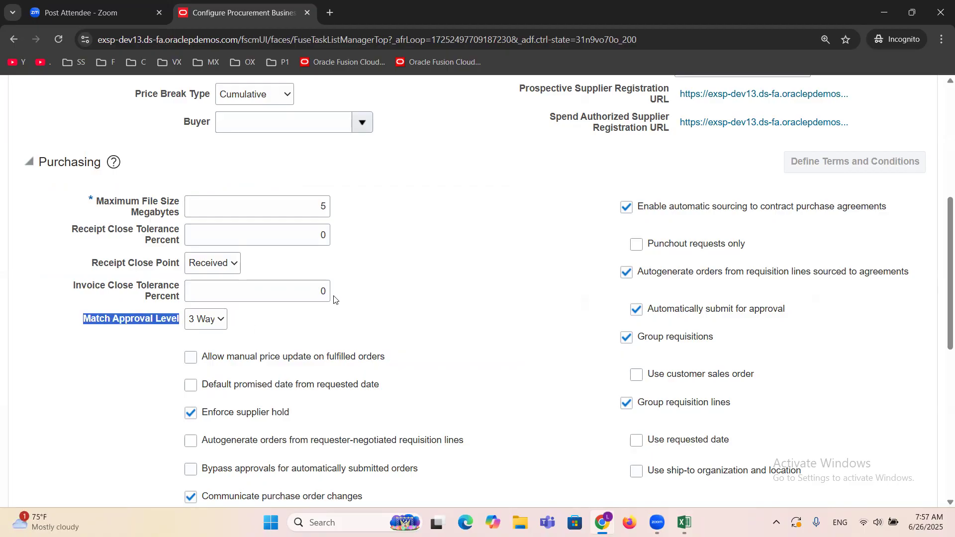
key(alt+Tab)
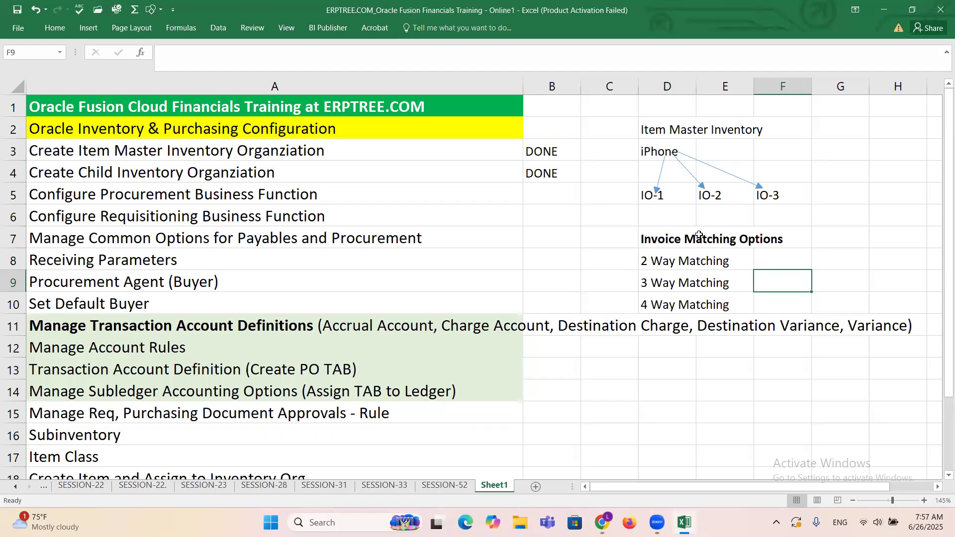
key(alt+Tab)
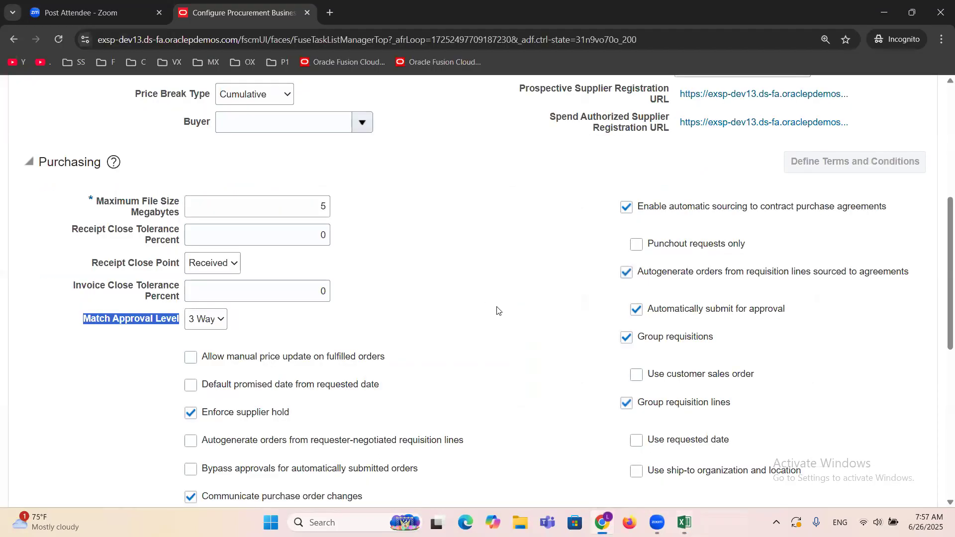
Step: Set the Match Approval Level in the Purchasing section to 2 Way
click(208, 323)
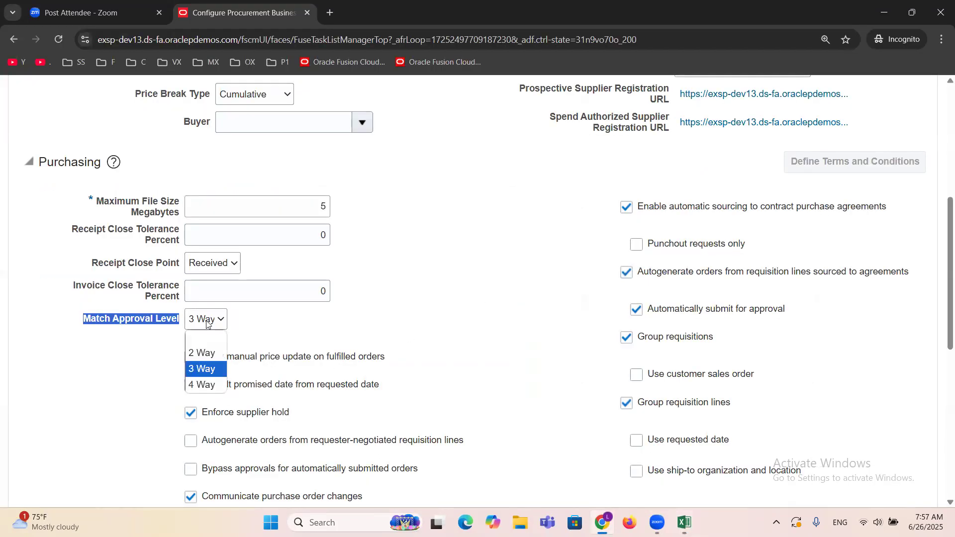
click(211, 354)
click(474, 291)
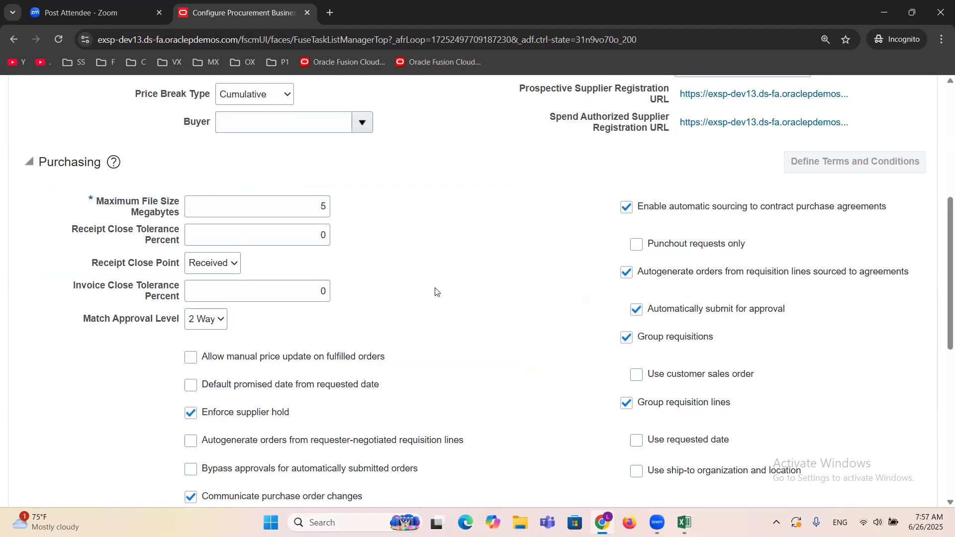
Step: Review the General and Purchasing settings of the procurement business function, including the Payment Terms field
scroll(435, 292, down, 2)
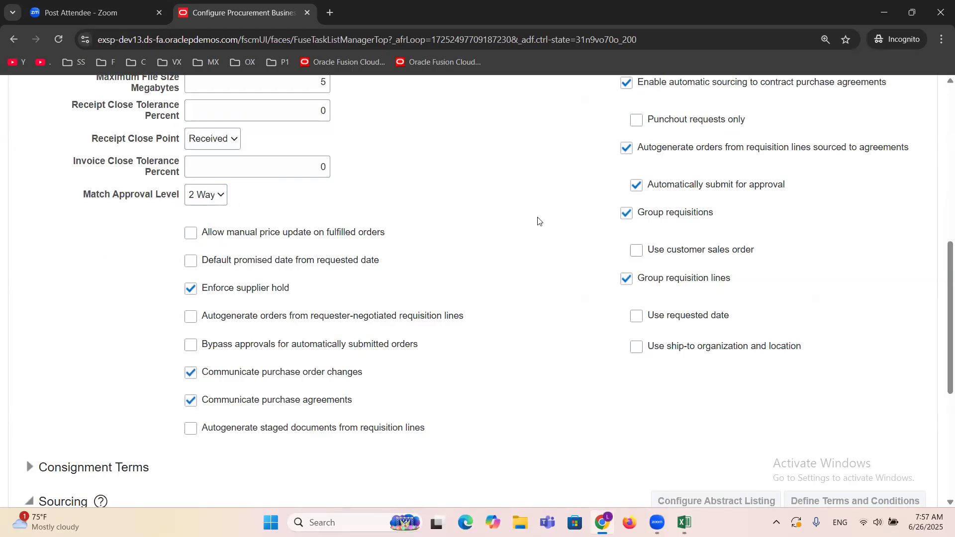
scroll(557, 342, up, 8)
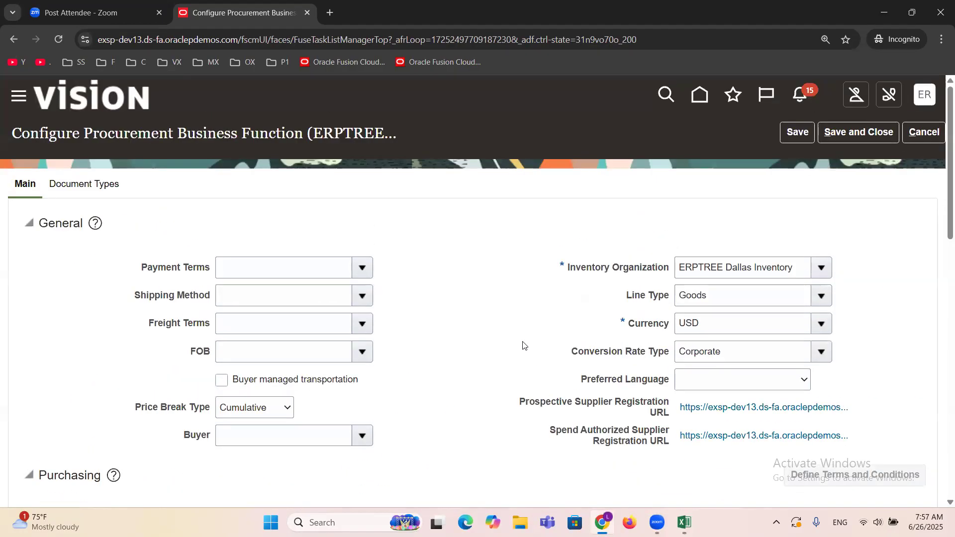
scroll(512, 361, down, 8)
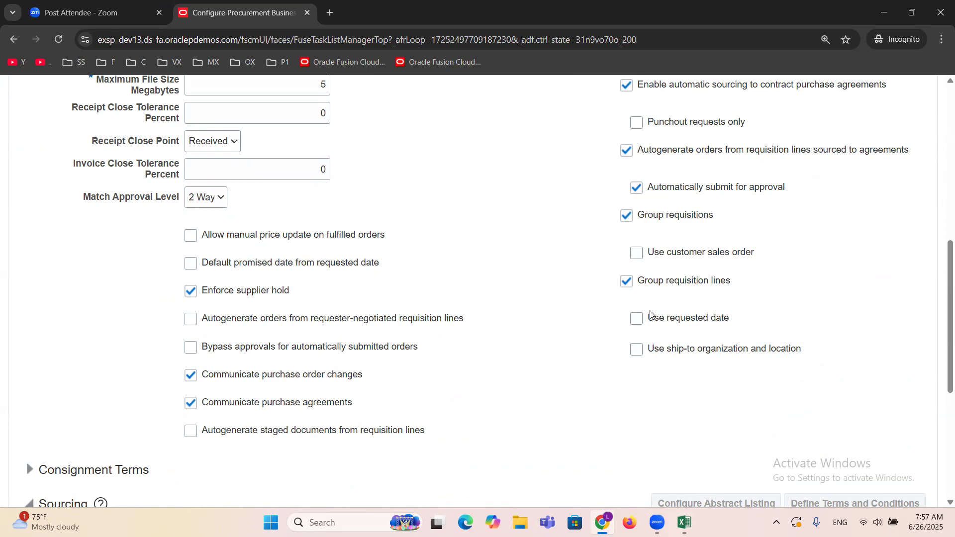
scroll(308, 348, up, 3)
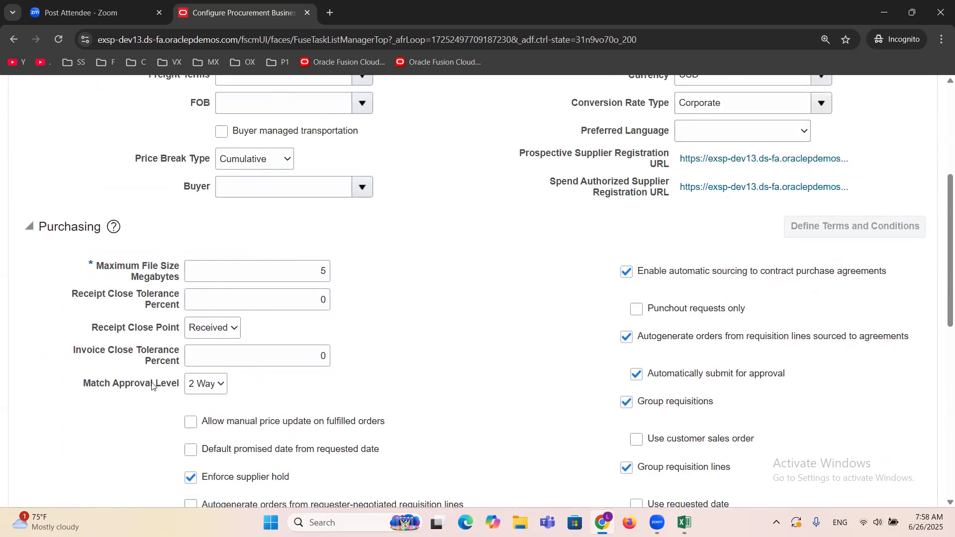
scroll(465, 353, up, 3)
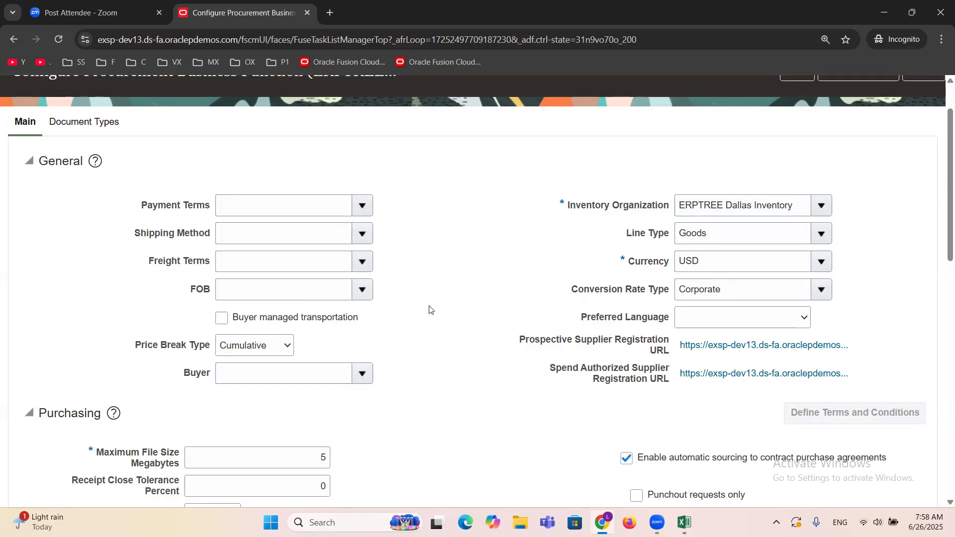
scroll(456, 363, up, 1)
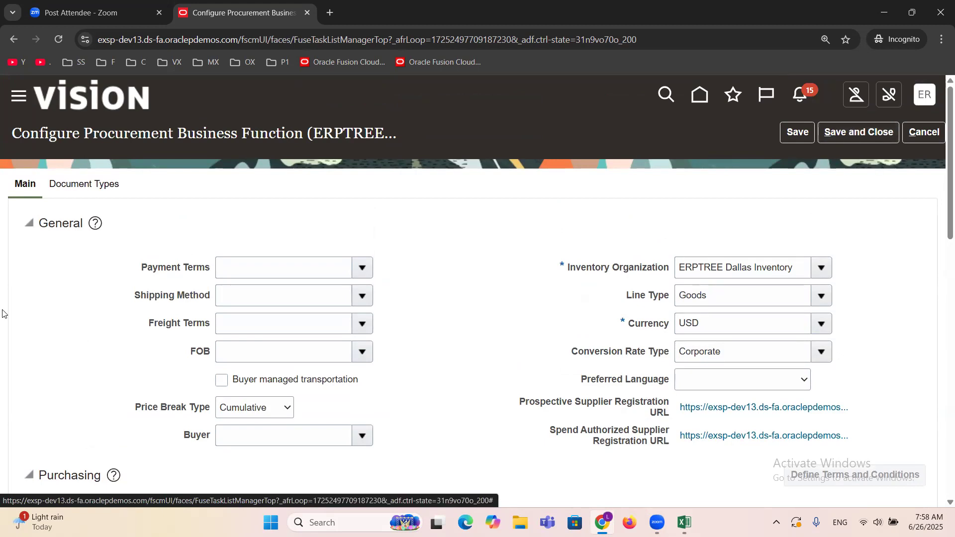
triple_click(338, 128)
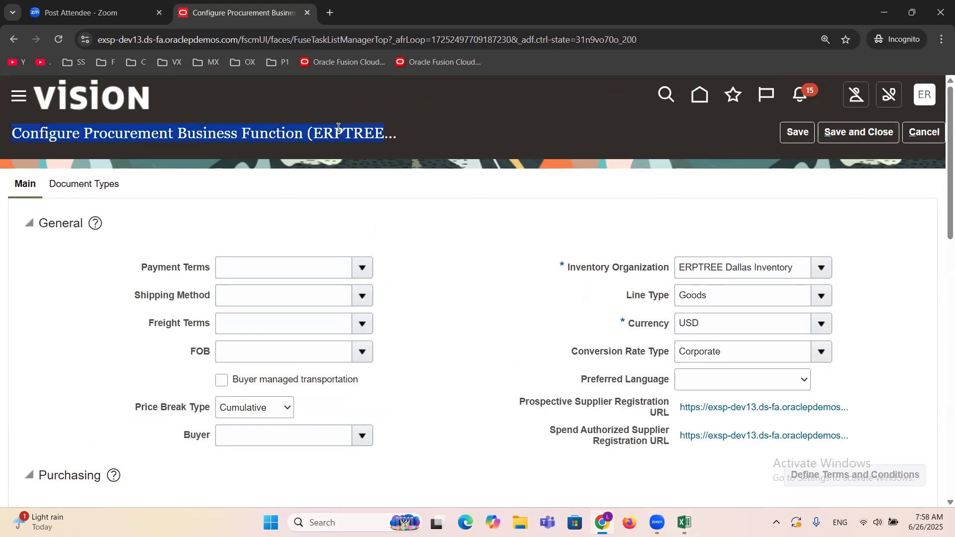
click(338, 127)
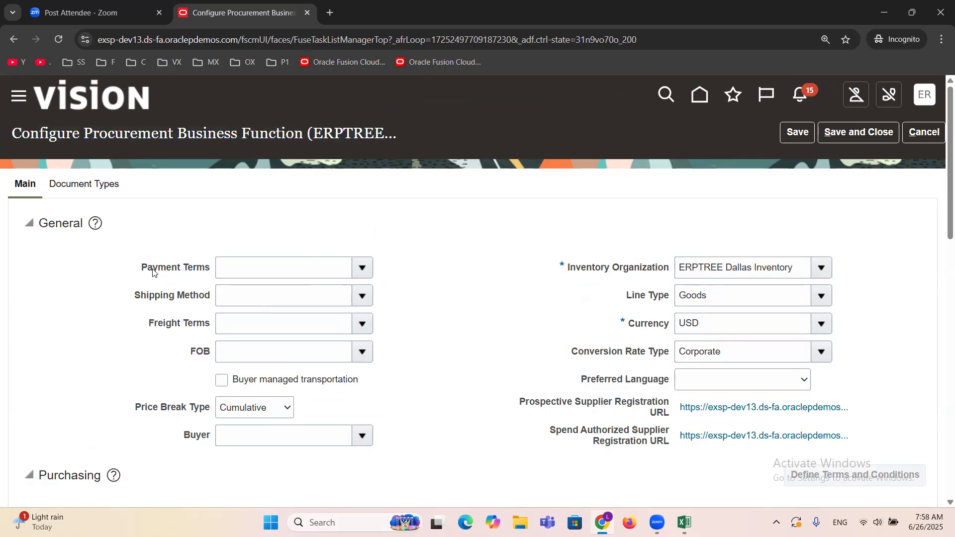
drag(141, 270, 211, 270)
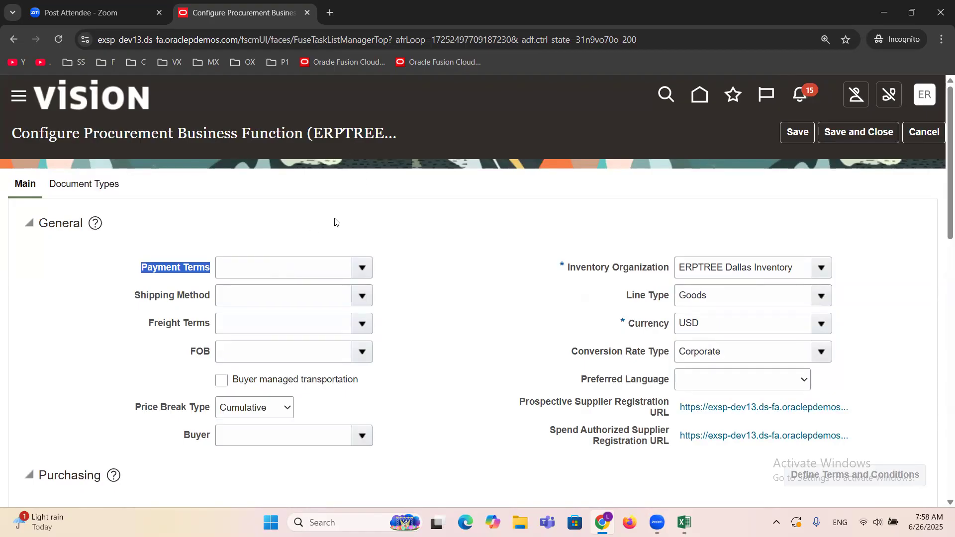
Step: Save and close the procurement business function configuration and acknowledge the confirmation
click(448, 236)
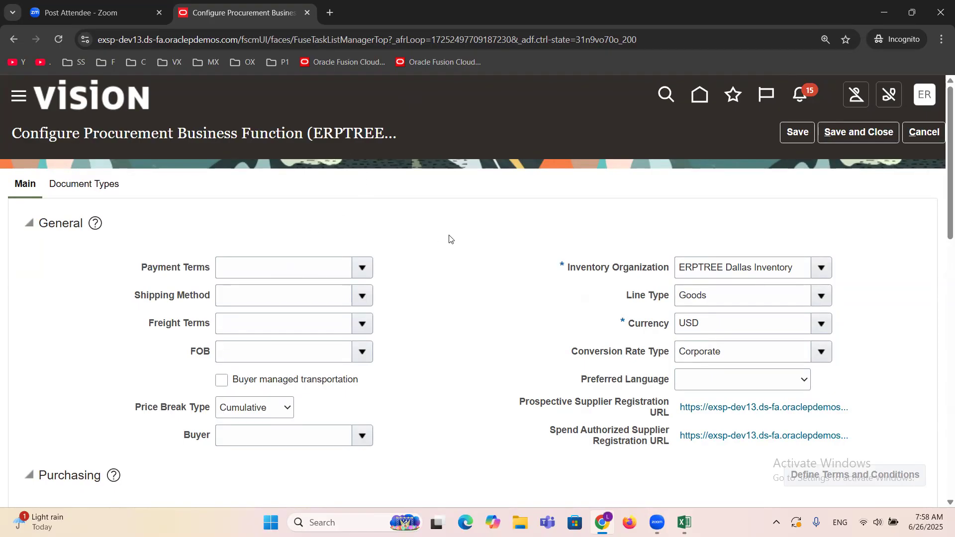
click(860, 130)
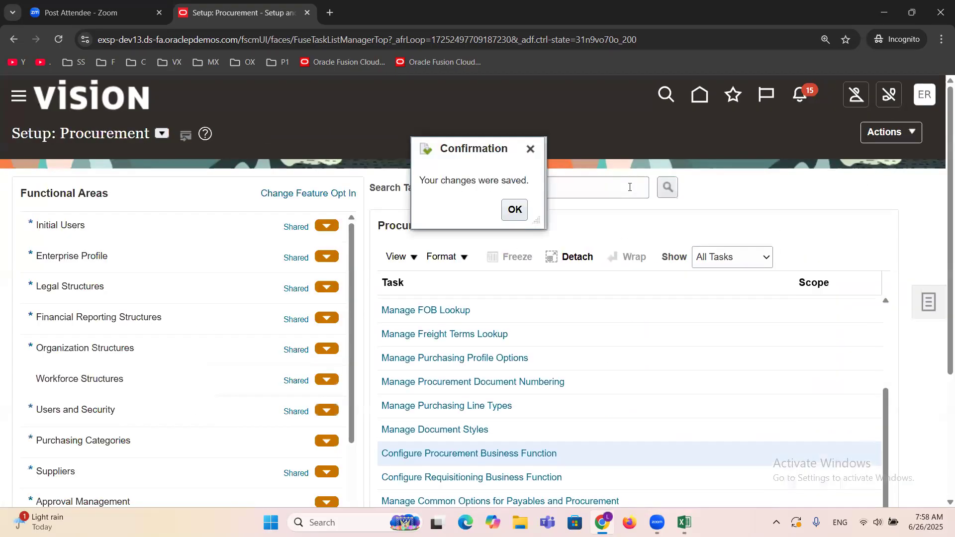
click(512, 210)
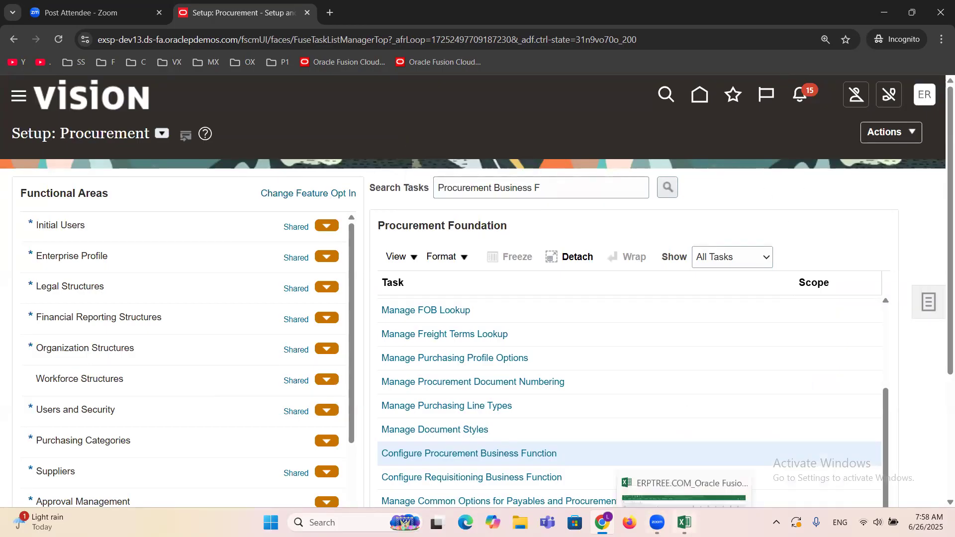
Step: Switch to the Excel task list and mark Configure Procurement Business Function as "DONE" in cell B5
click(684, 522)
click(301, 190)
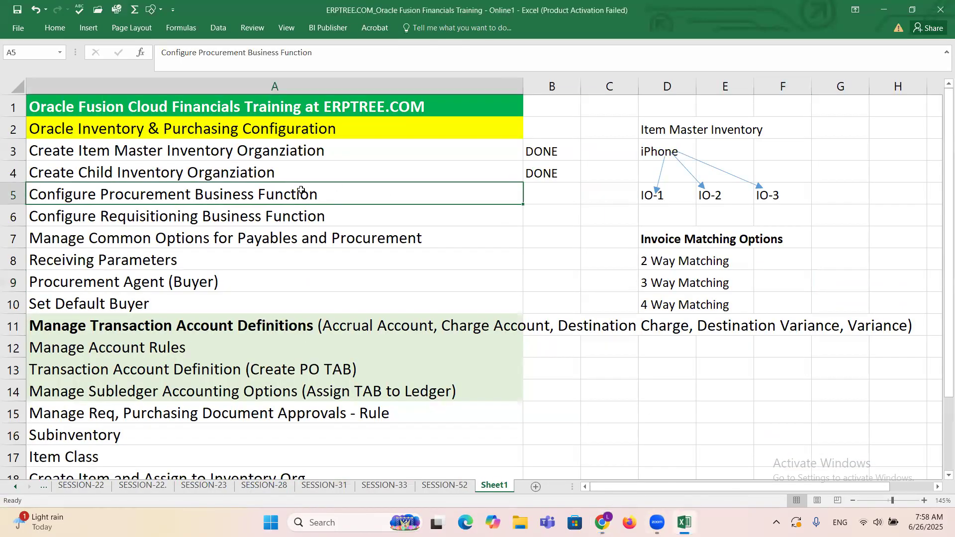
click(541, 189)
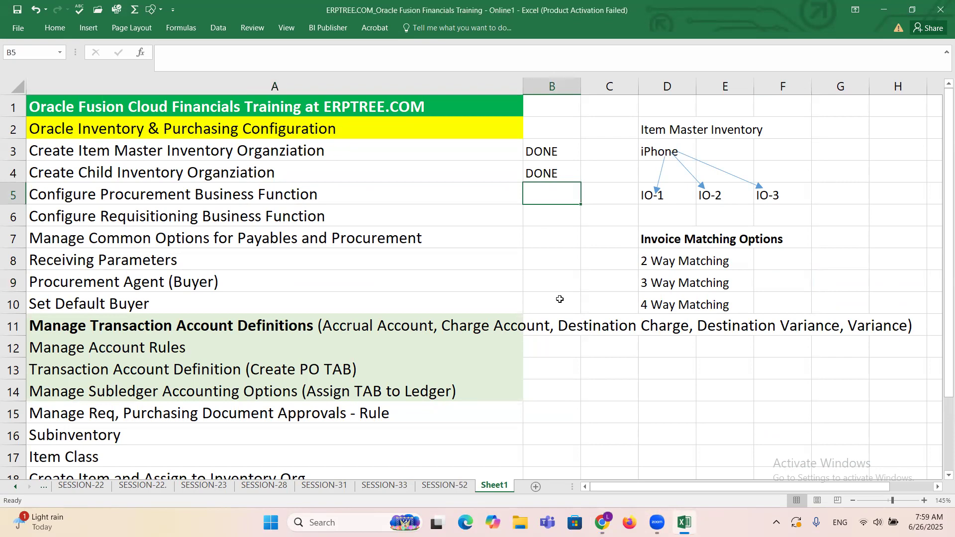
text(d)
key(Tab)
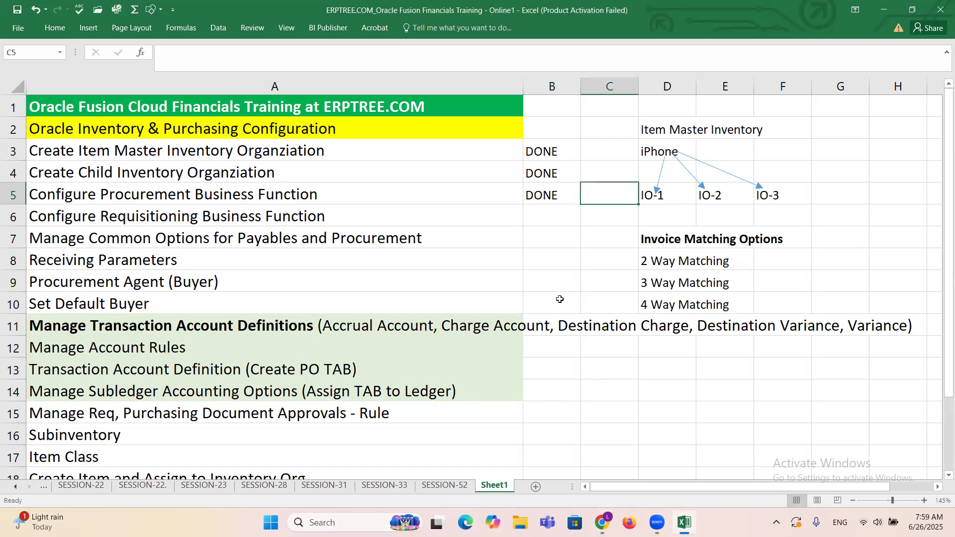
Step: Switch to Oracle Fusion and open the Configure Requisitioning Business Function task in Procurement Foundation
click(88, 218)
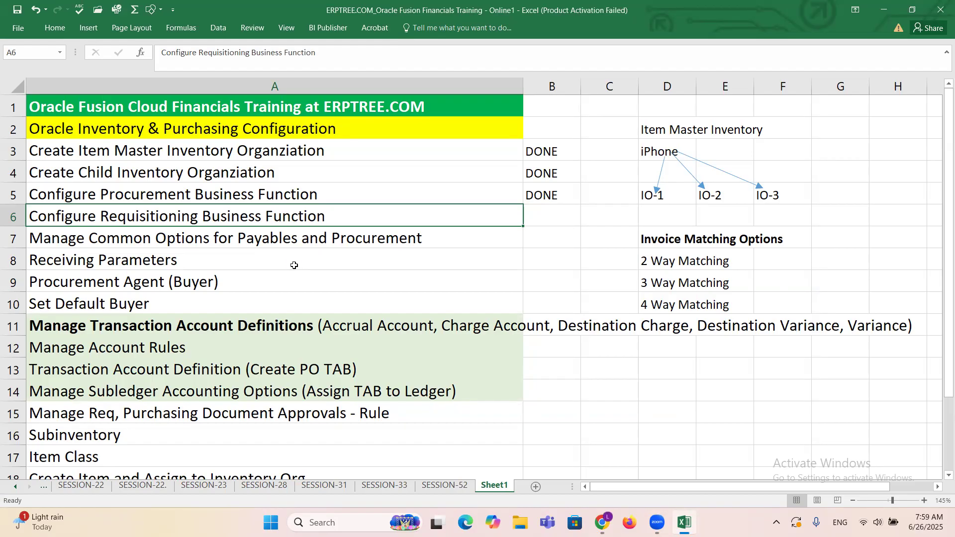
key(alt+Tab)
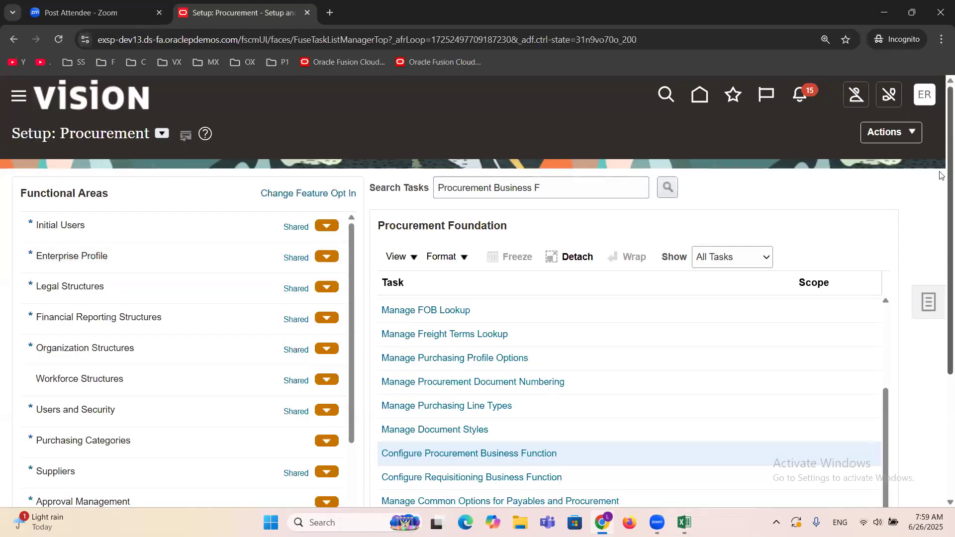
scroll(940, 204, down, 2)
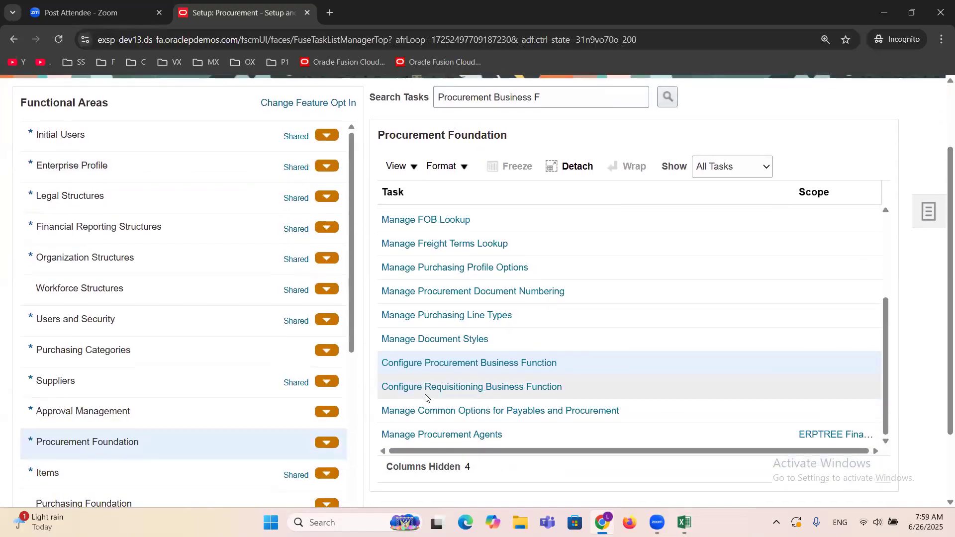
click(462, 387)
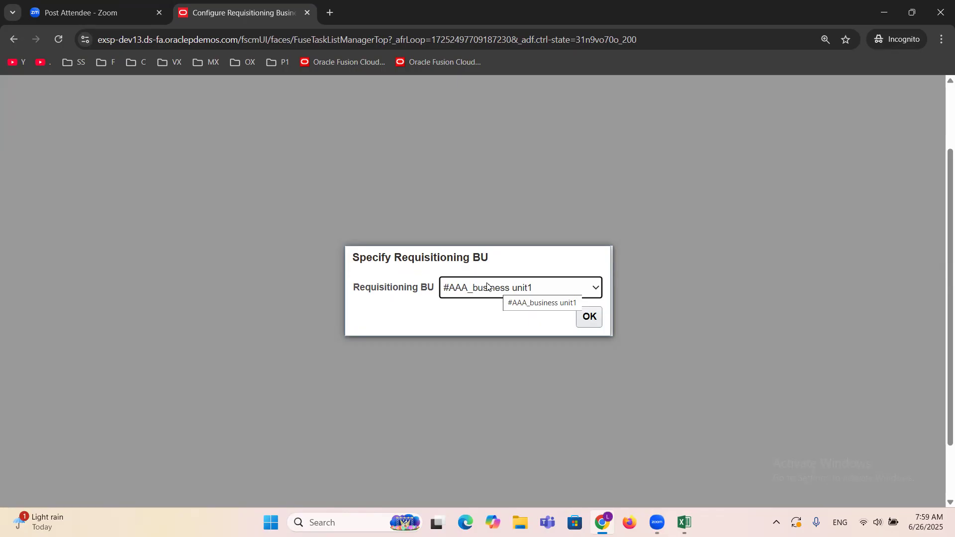
Step: Choose "ERPTREE Financial Services Inc" as the requisitioning BU and confirm it to load its configuration
click(486, 287)
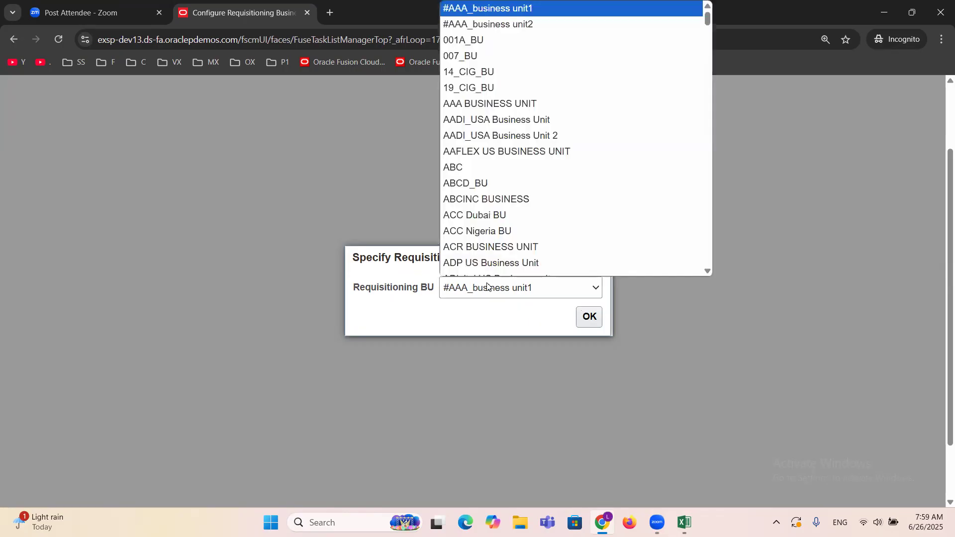
key(e)
key(e)
key(e)
key(e)
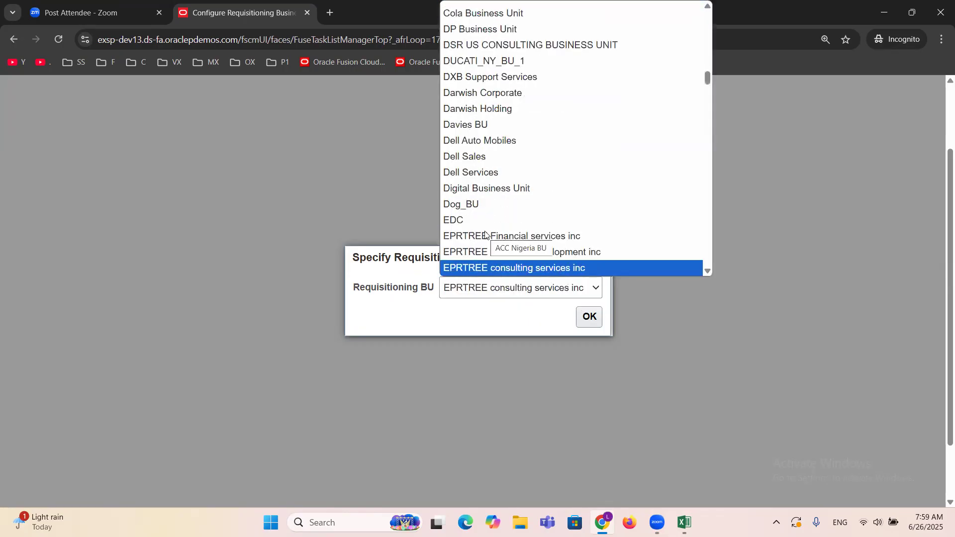
key(e)
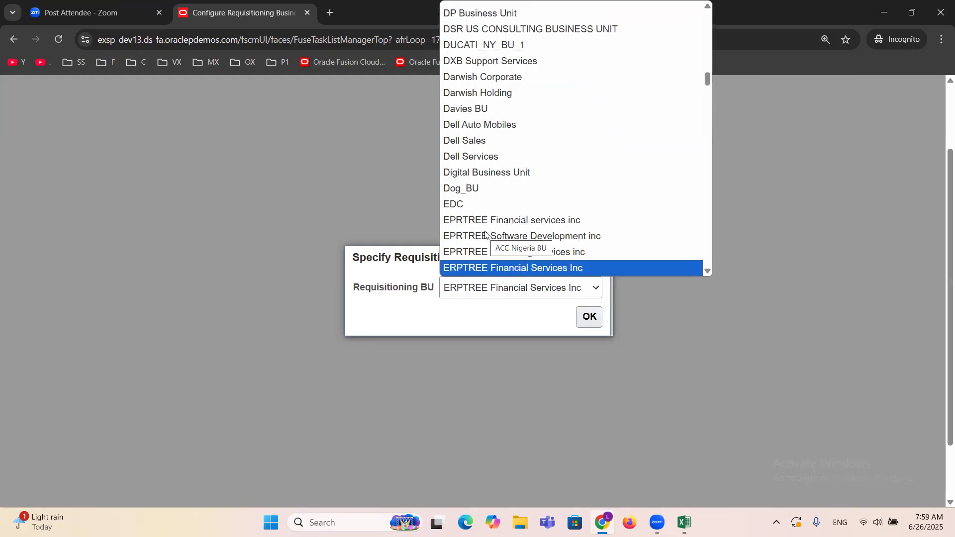
click(492, 268)
click(512, 320)
click(589, 321)
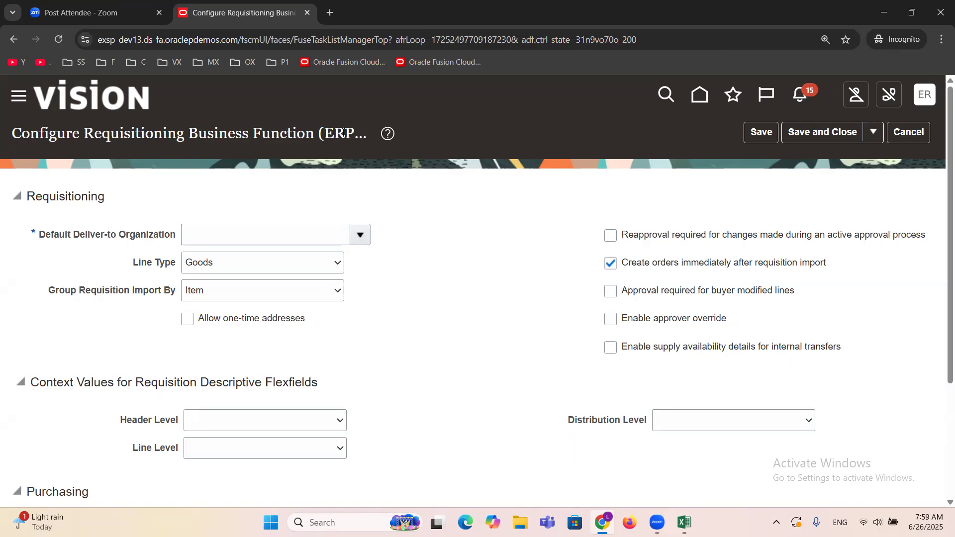
Step: Set the Default Deliver-to Organization to "ERPTREE Dallas Inventory" and save and close the requisitioning configuration
click(361, 234)
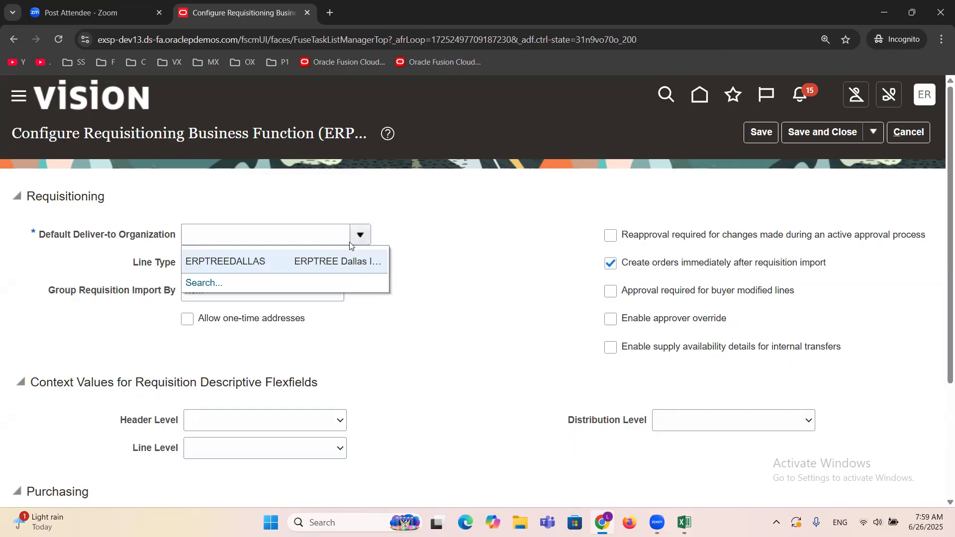
click(340, 259)
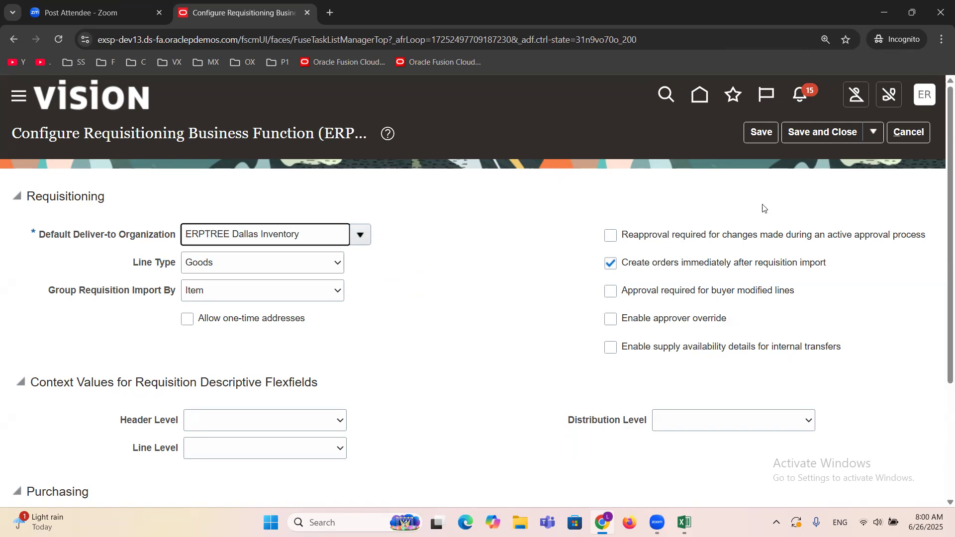
click(808, 134)
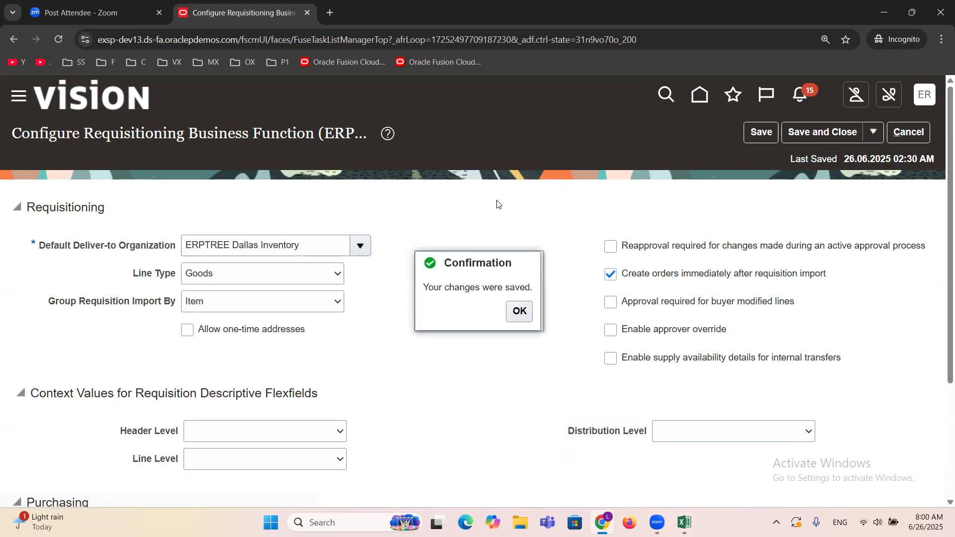
click(520, 311)
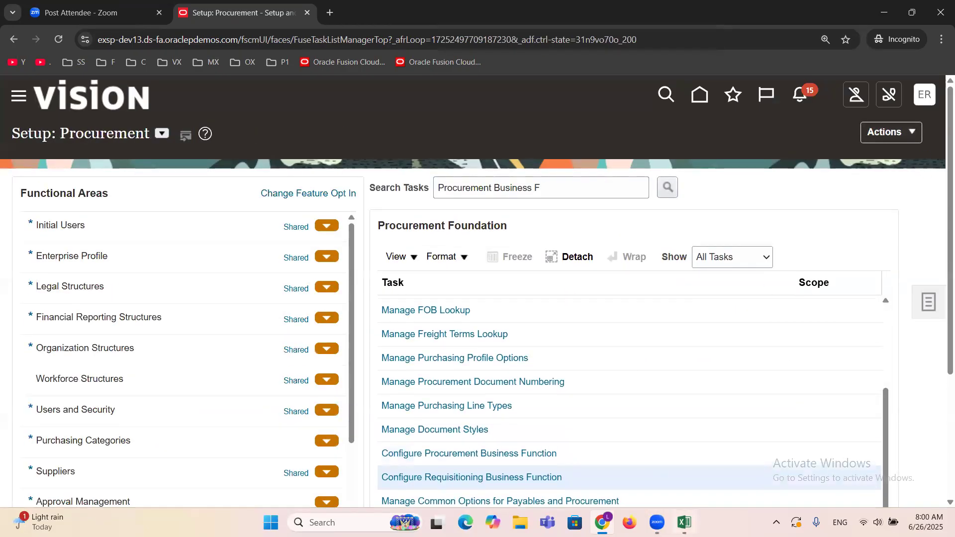
Step: Switch to the Excel task list and mark Configure Requisitioning Business Function as "DONE" in cell B6
key(alt+Tab)
click(554, 213)
text(DONE)
key(Tab)
Step: Mark Manage Common Options for Payables and Procurement as "DONE" in cell B7
click(108, 239)
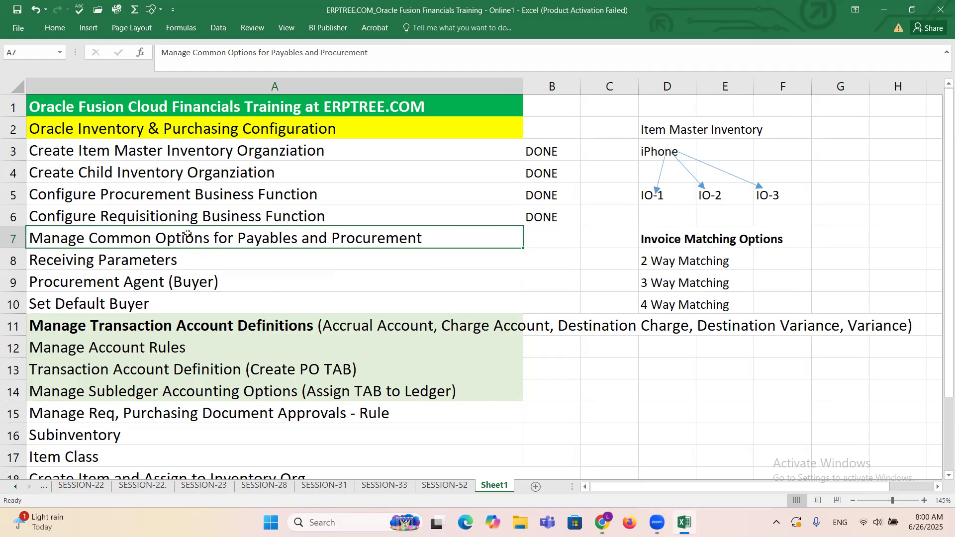
key(Right)
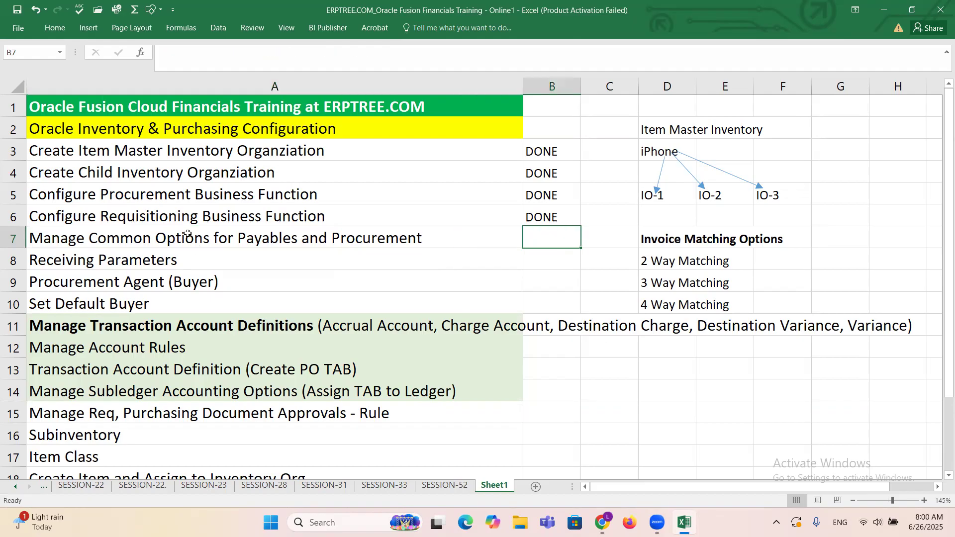
text(d)
key(Right)
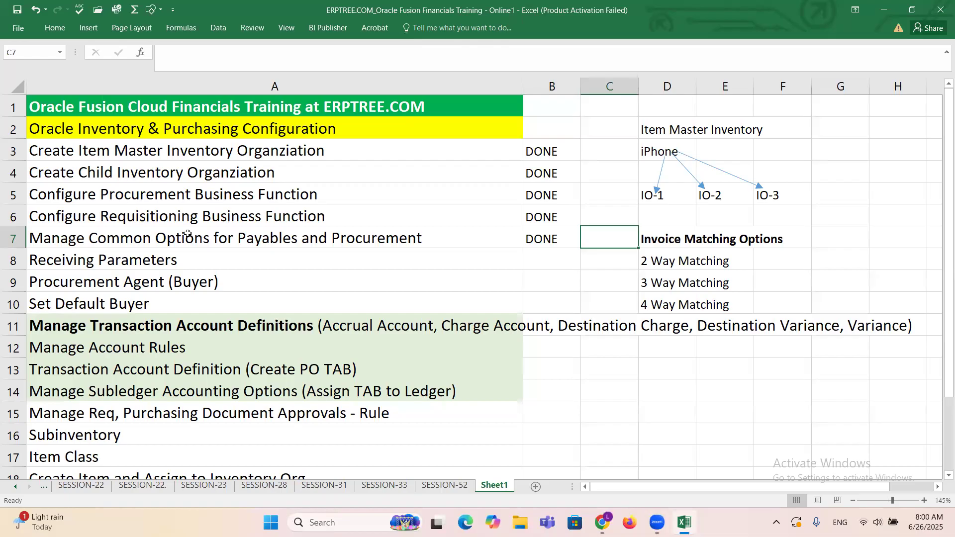
Step: Switch to Oracle Fusion and open the Manage Common Options for Payables and Procurement task
key(alt+Tab)
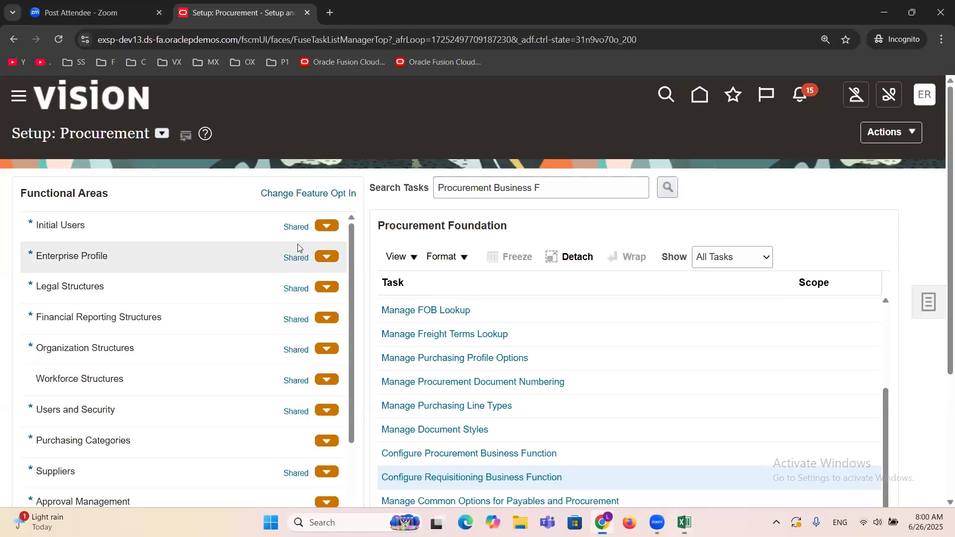
scroll(641, 367, down, 4)
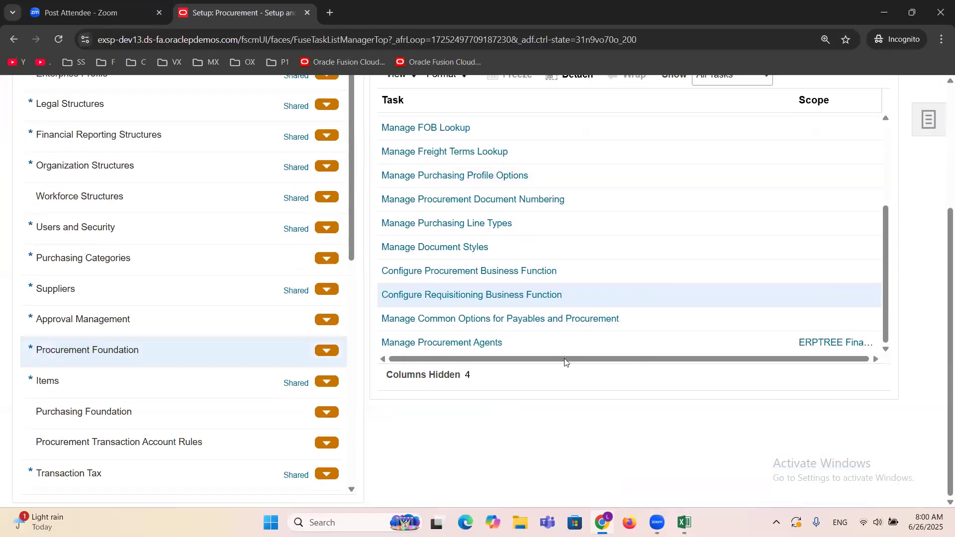
click(513, 321)
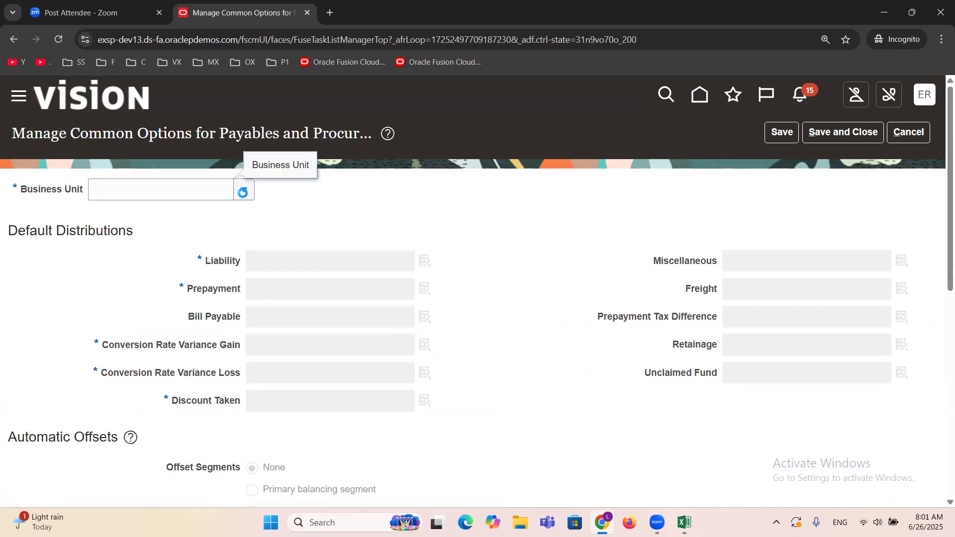
Step: Review the common payables and procurement options for business unit ERPTREE Financial Services Inc and close the task
click(243, 195)
click(175, 188)
text(erptree)
key(Tab)
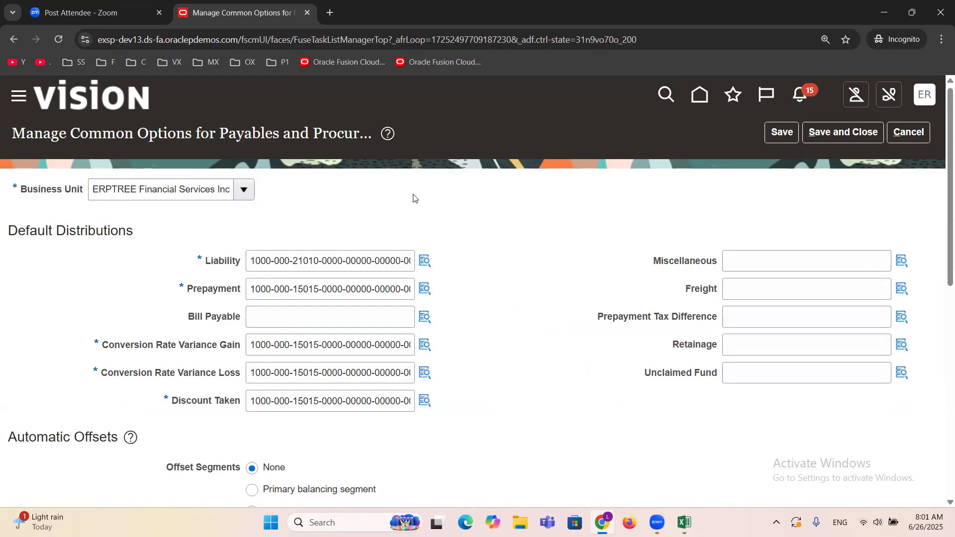
scroll(413, 195, down, 1)
scroll(506, 269, up, 1)
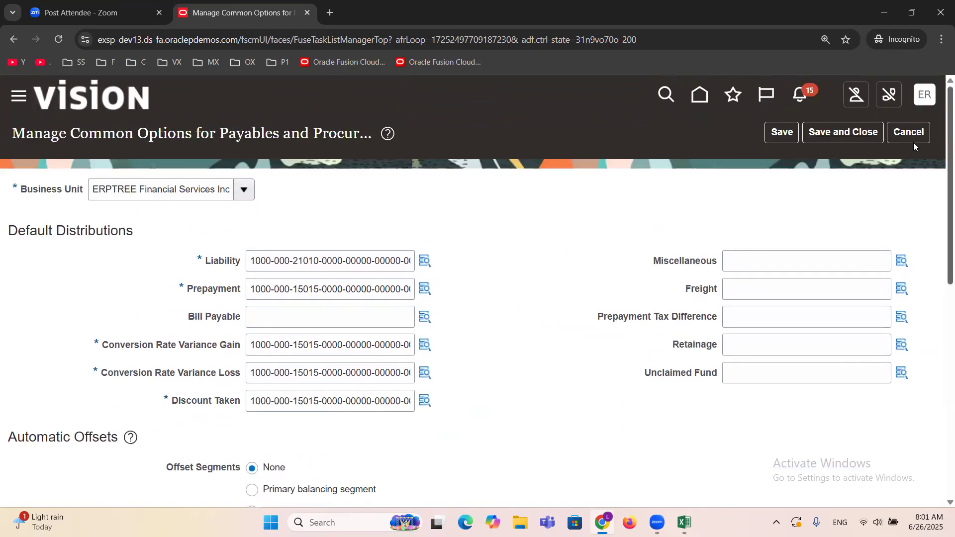
click(843, 132)
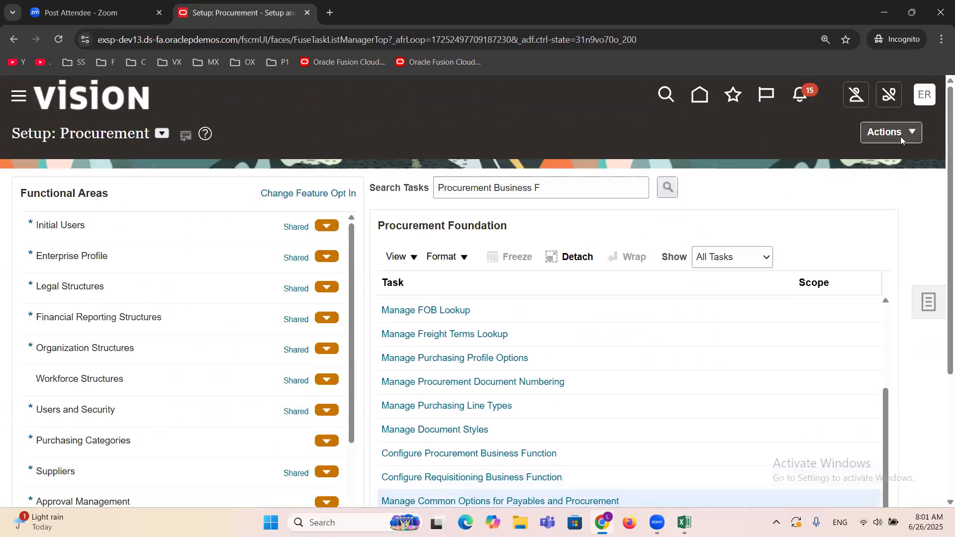
Step: Switch to the Excel workbook and locate Configure Common Options for Payables and Procurement under AP Basic Setups on sheet SESSION-52
key(alt+Tab)
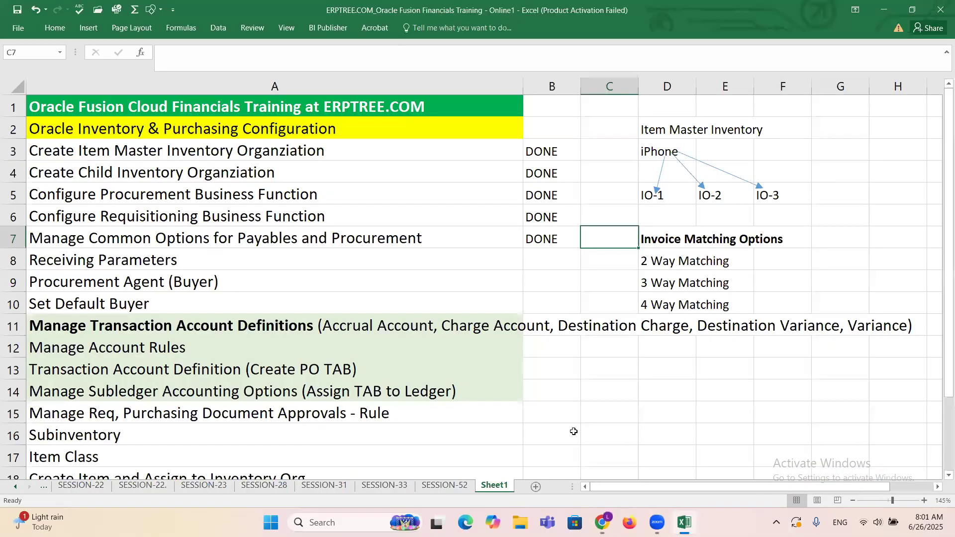
click(540, 234)
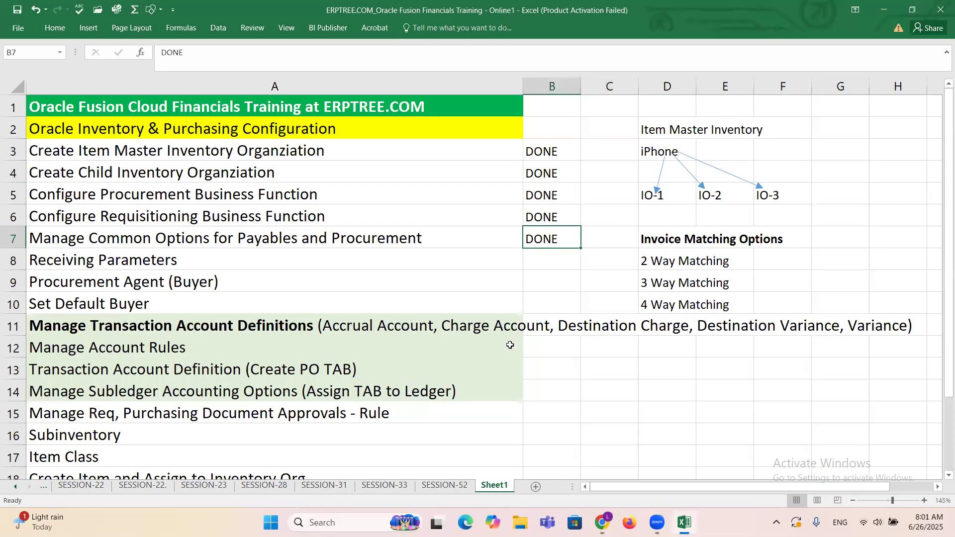
click(118, 262)
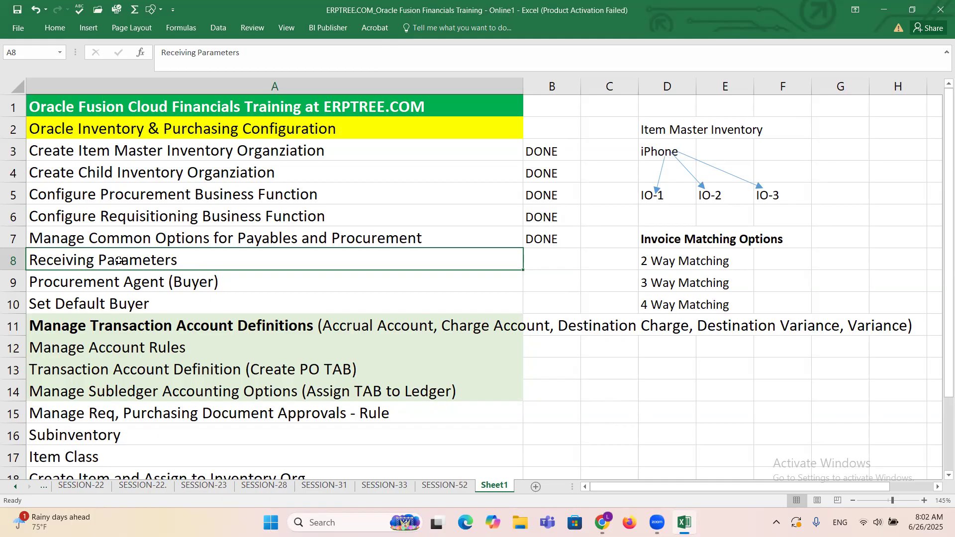
click(188, 193)
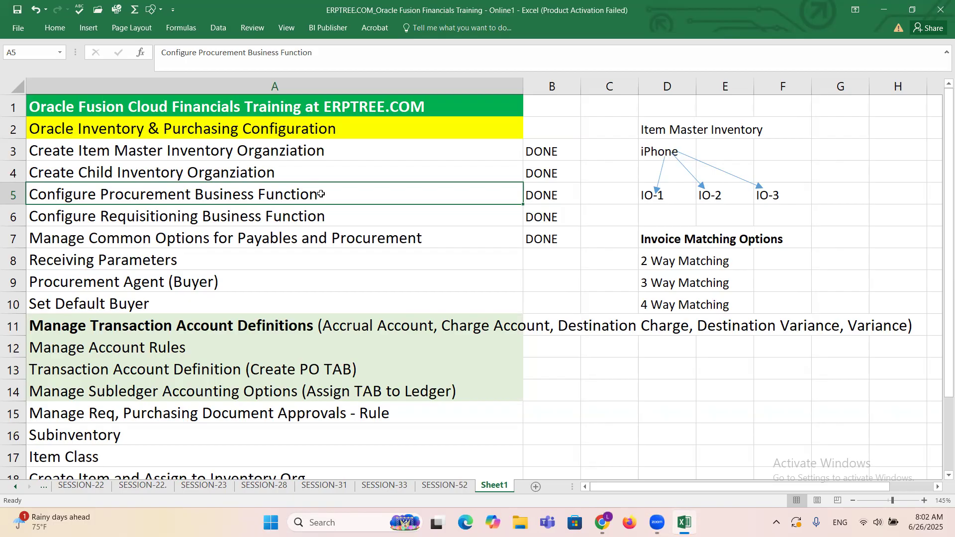
click(445, 486)
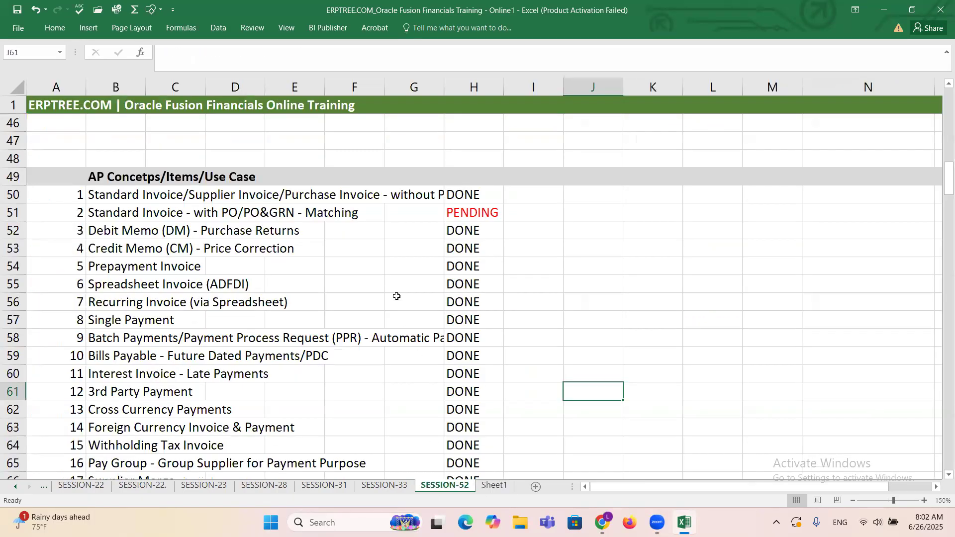
scroll(366, 277, up, 9)
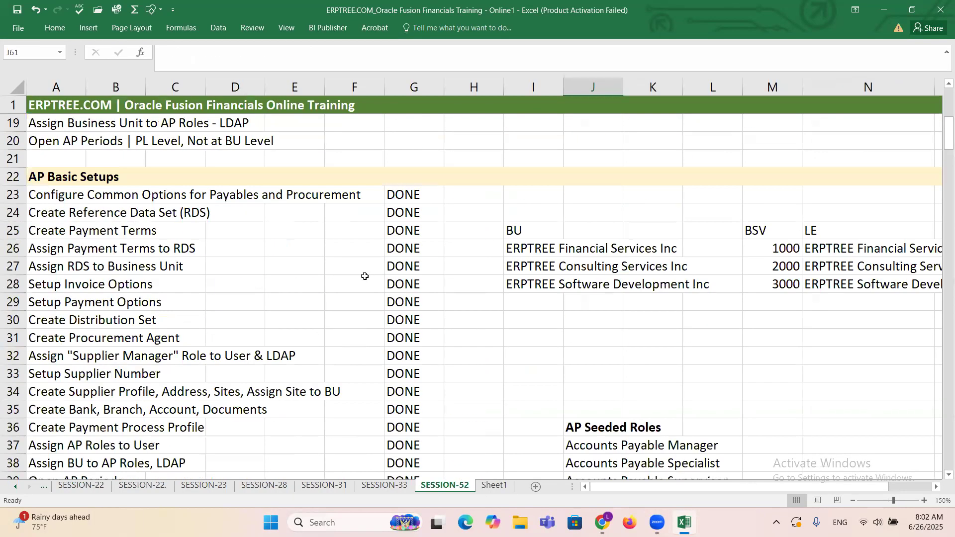
scroll(365, 276, up, 6)
scroll(365, 277, down, 6)
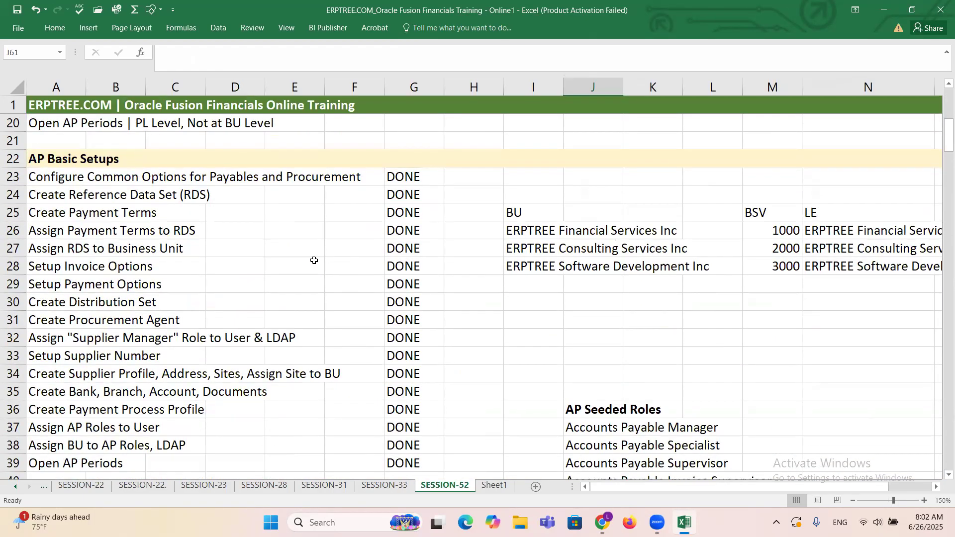
click(45, 180)
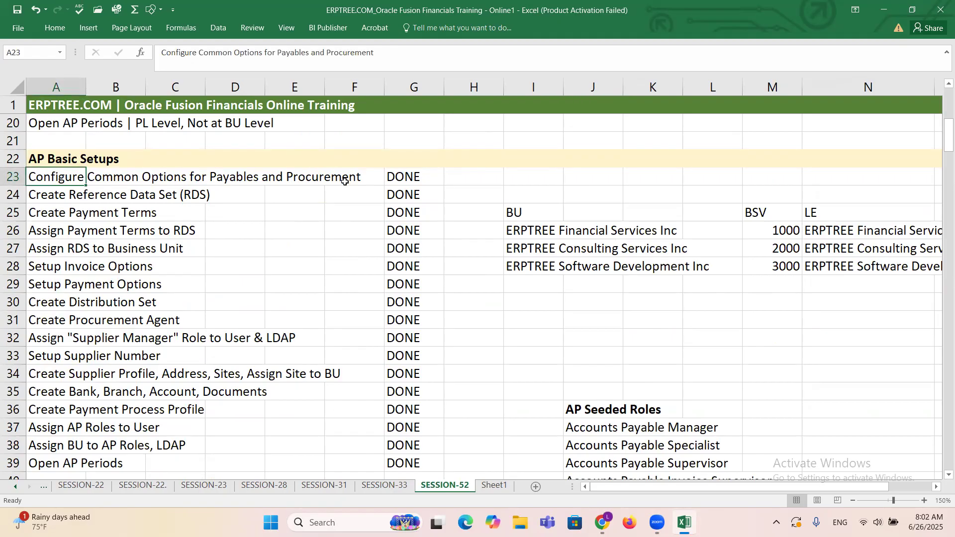
Step: Enter the note "Financials Options" in cell H23 beside Configure Common Options for Payables and Procurement
click(473, 180)
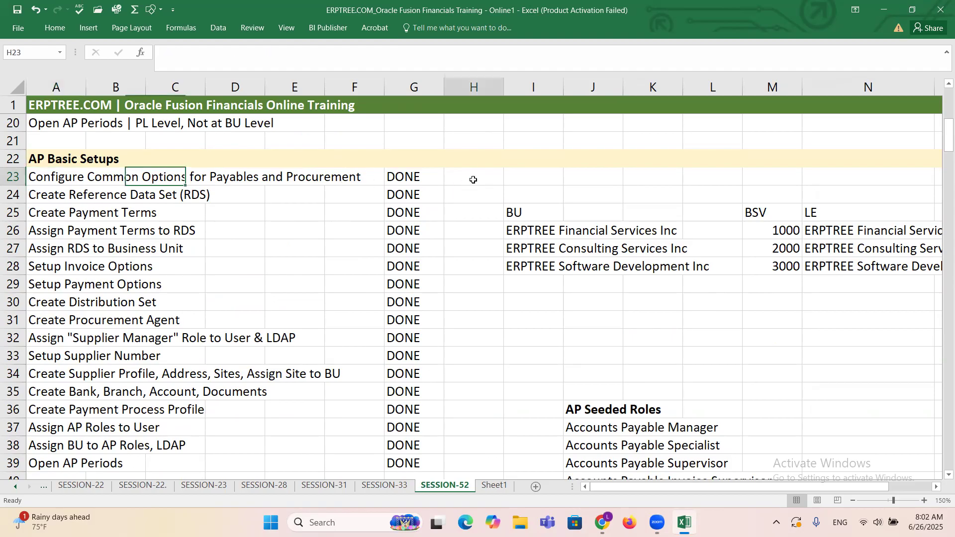
text(F)
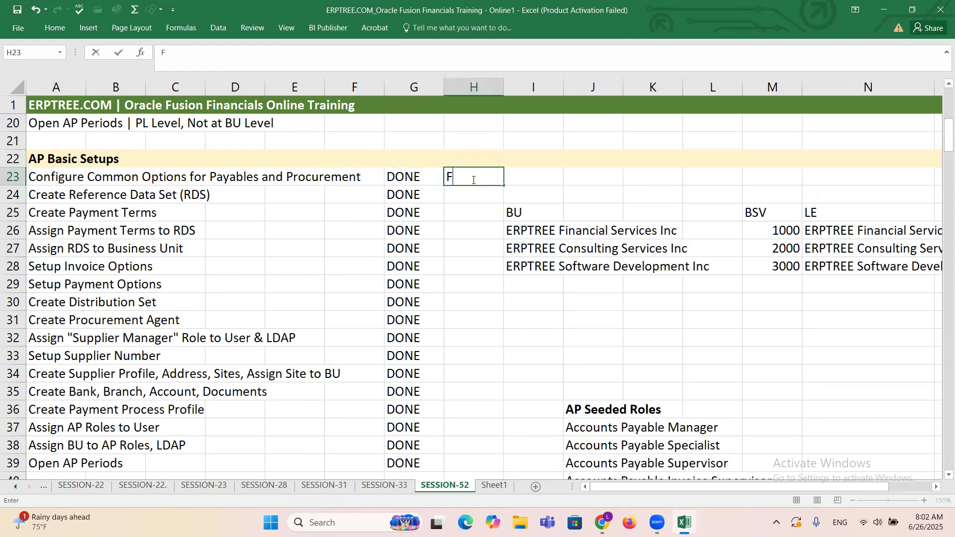
text(inancials Options)
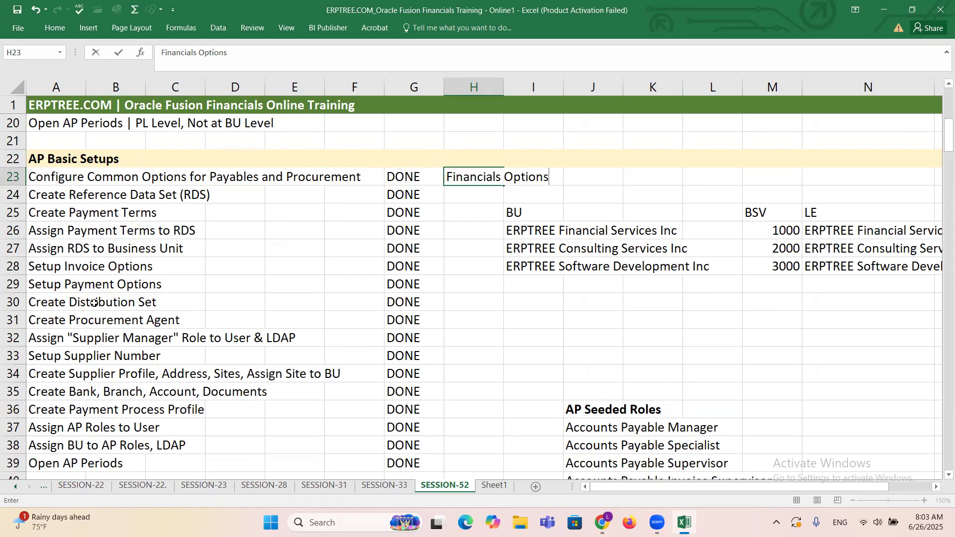
Step: Enter the note "Payables Options" in cell H30 to describe the Setup Invoice Options and Setup Payment Options rows
drag(43, 267, 164, 285)
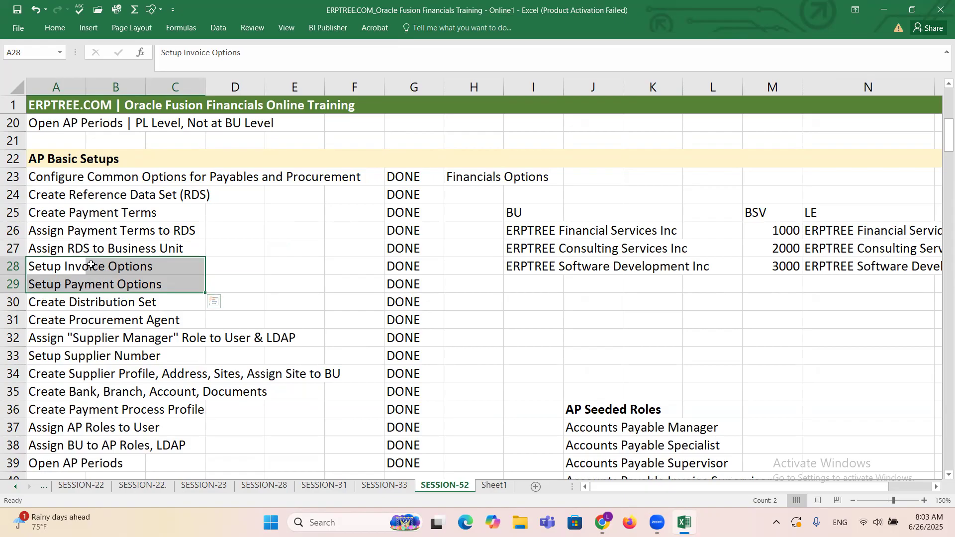
click(468, 298)
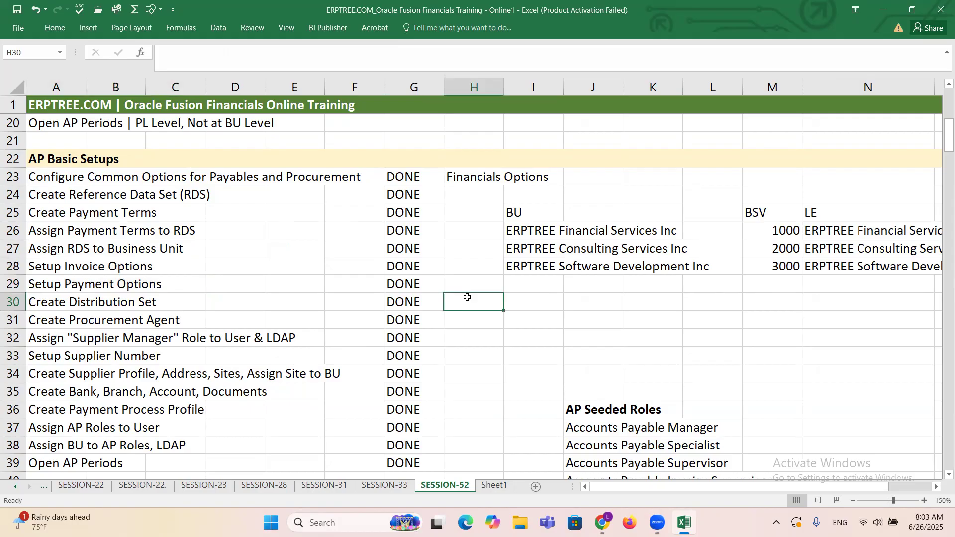
text(Pa)
key(BackSpace)
key(BackSpace)
text(P)
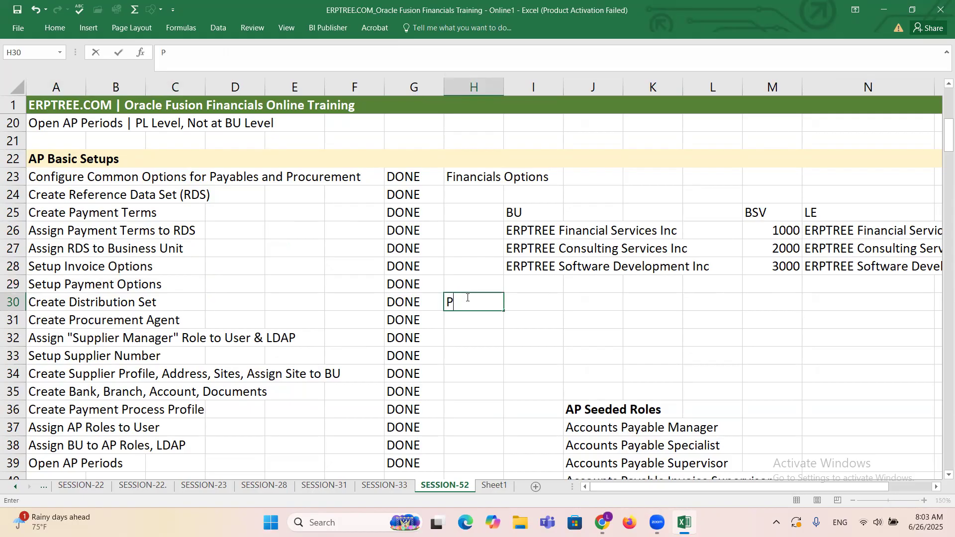
text(ayables Options)
key(ctrl+Return)
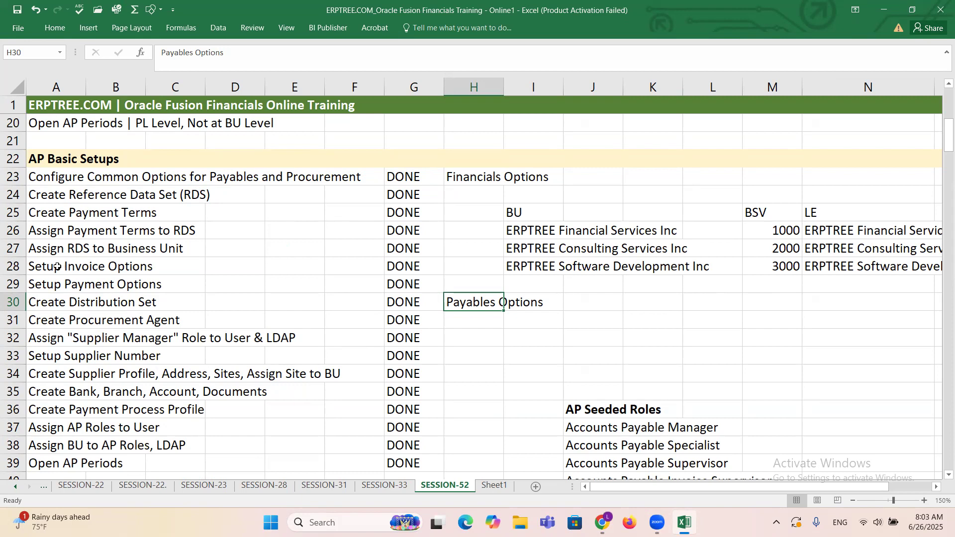
Step: Compare the invoice, payment and common options rows and the reference data set row with the Payables Options and Financials Options notes
drag(44, 267, 157, 282)
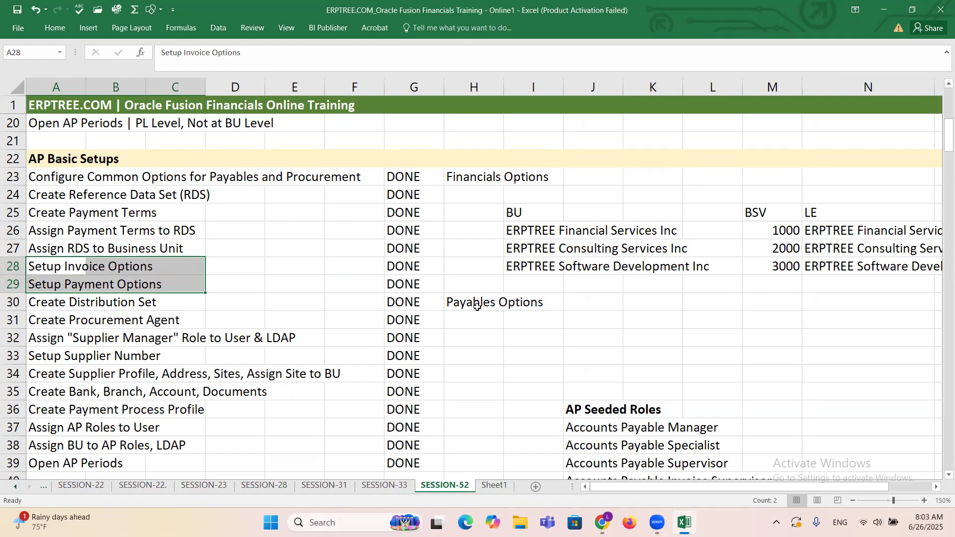
drag(469, 301, 517, 306)
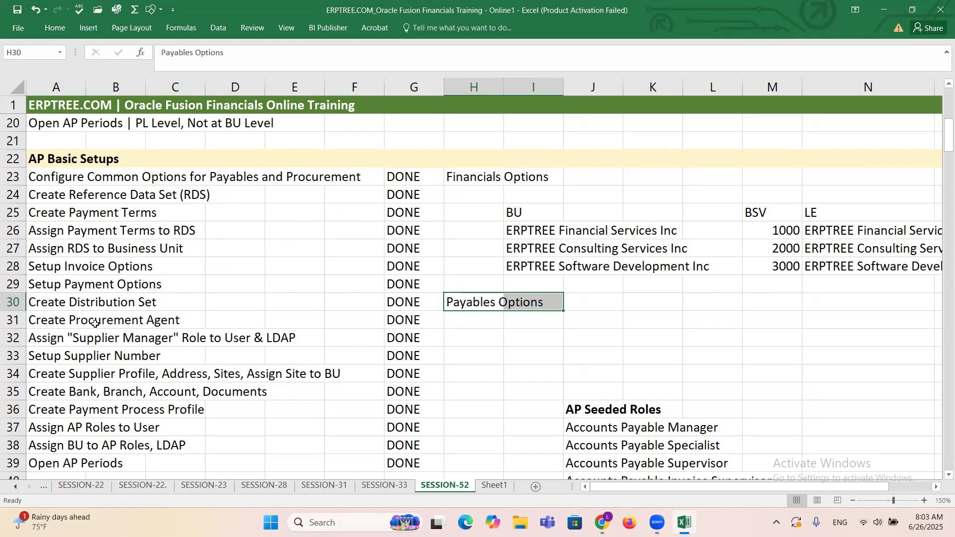
drag(48, 265, 155, 279)
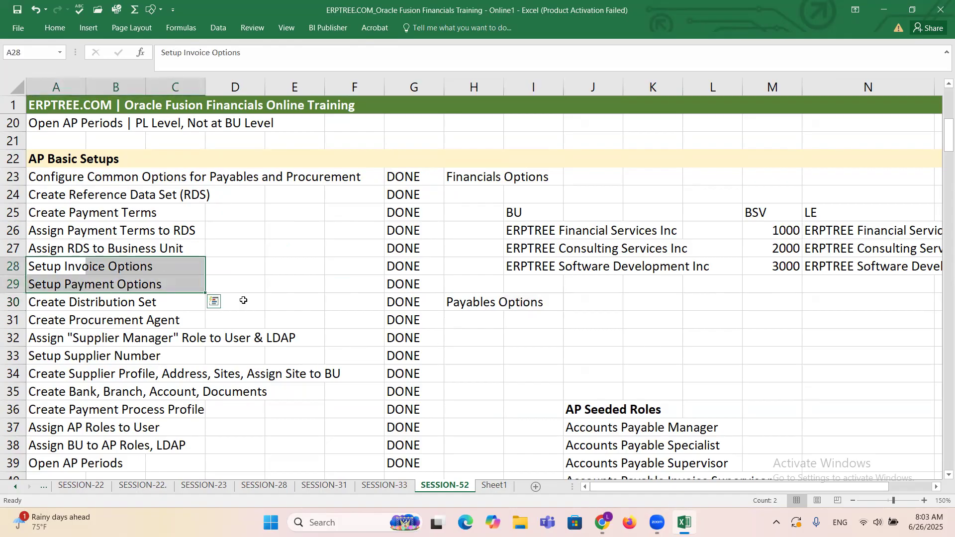
drag(458, 304, 545, 303)
drag(456, 178, 534, 177)
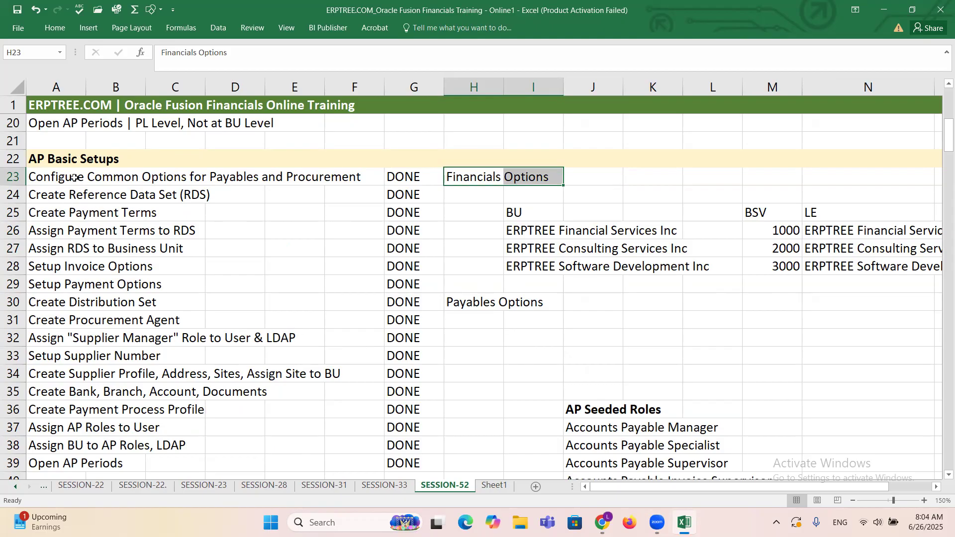
drag(69, 177, 351, 179)
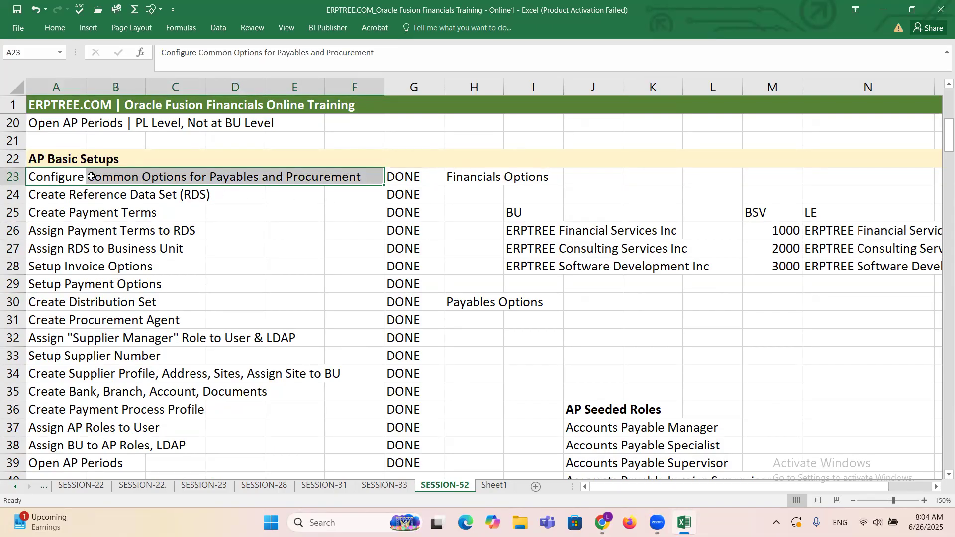
click(76, 194)
drag(75, 194, 213, 194)
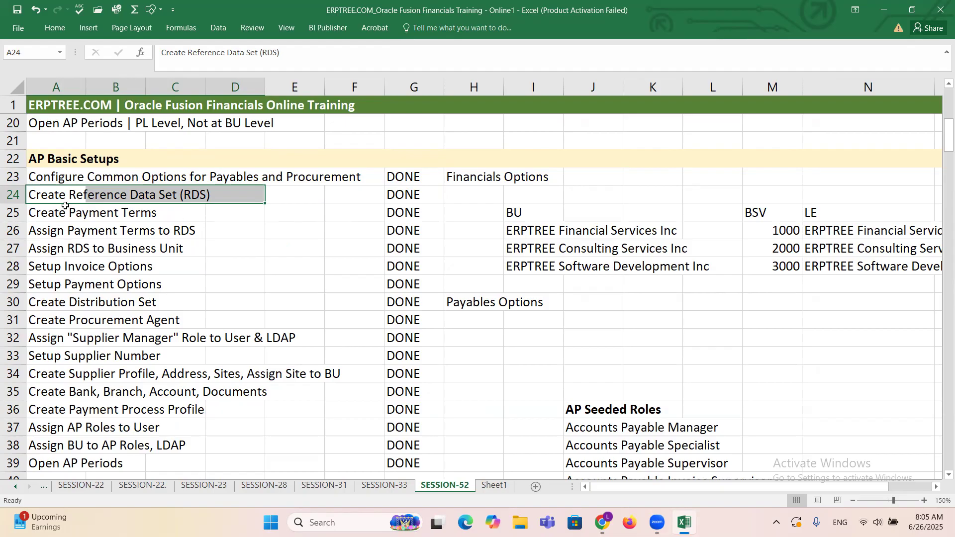
click(67, 180)
click(492, 180)
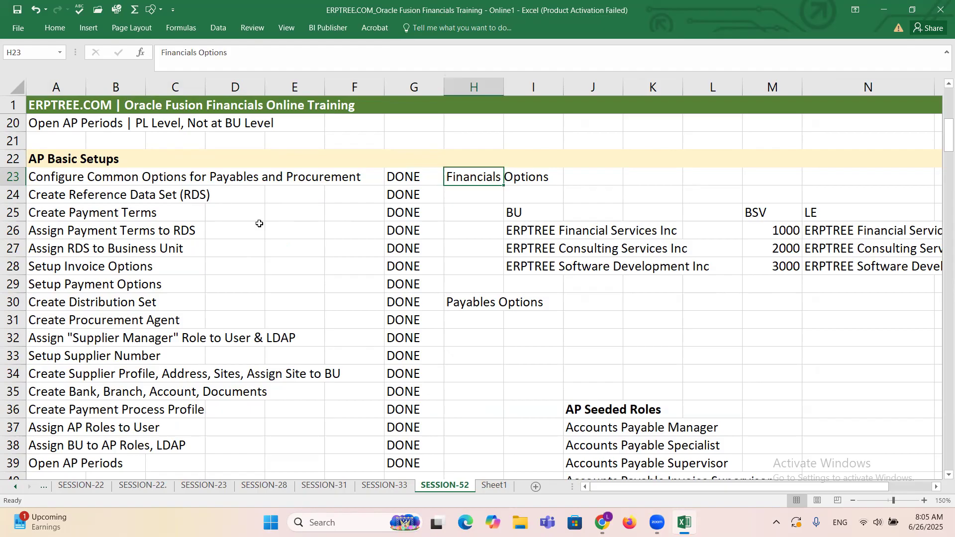
click(39, 177)
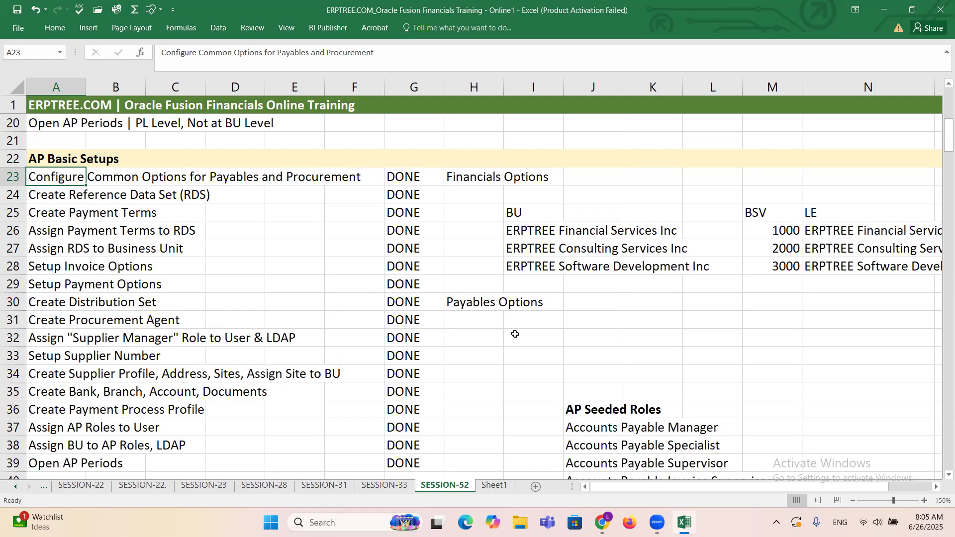
Step: Enter the note "20 Hours" in cell L31 and clear it again
click(713, 321)
text(2)
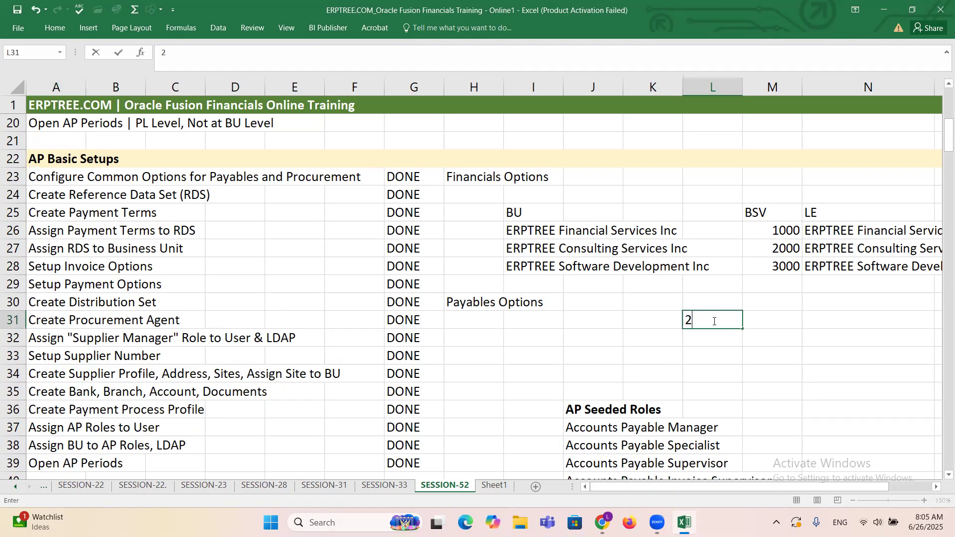
text(0 Hours)
click(663, 328)
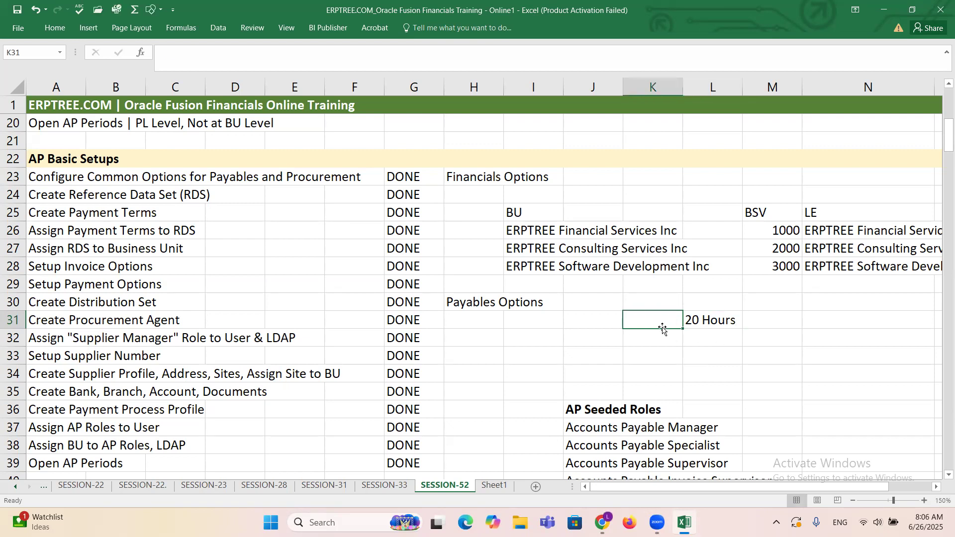
key(Right)
key(Delete)
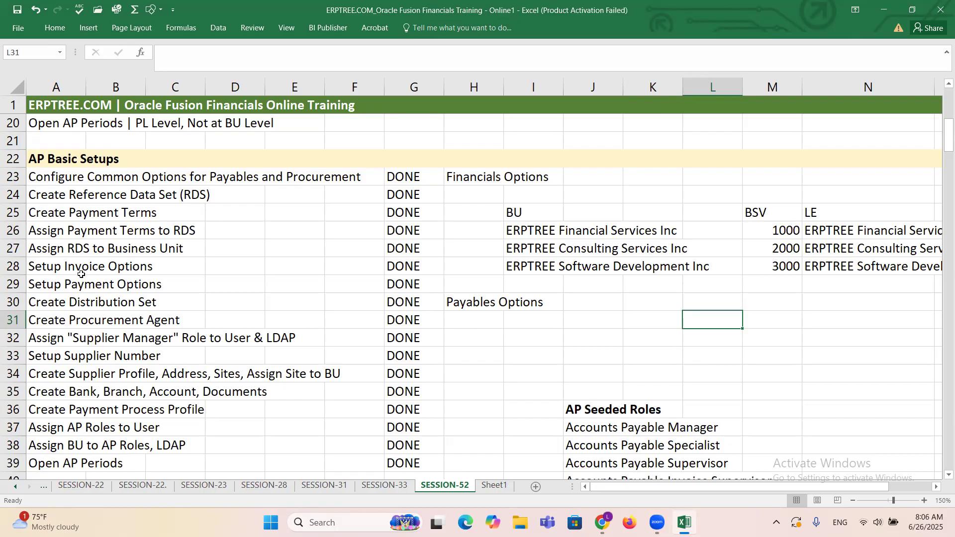
Step: Review the AP Basic Setups rows for invoice and payment options, distribution set, procurement agent and supplier number
drag(52, 266, 200, 289)
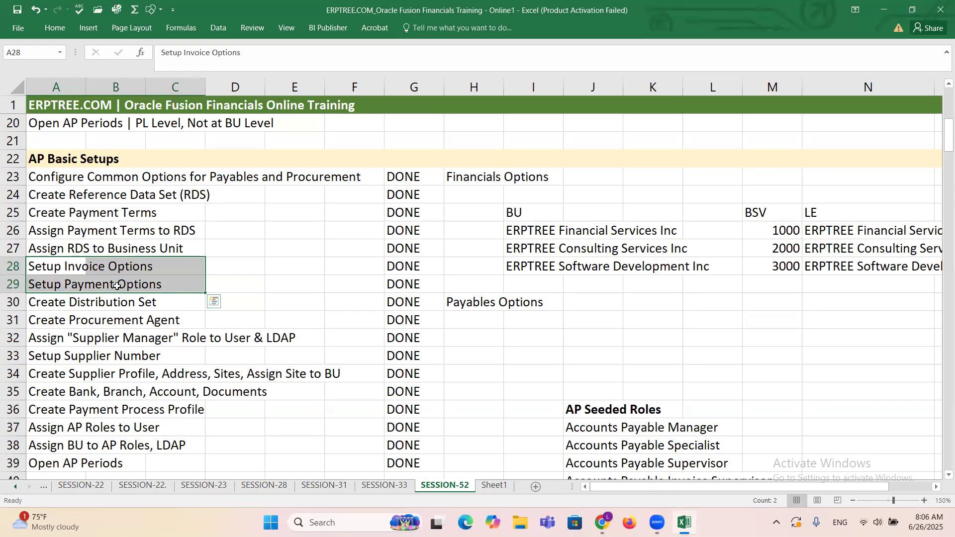
drag(52, 304, 165, 303)
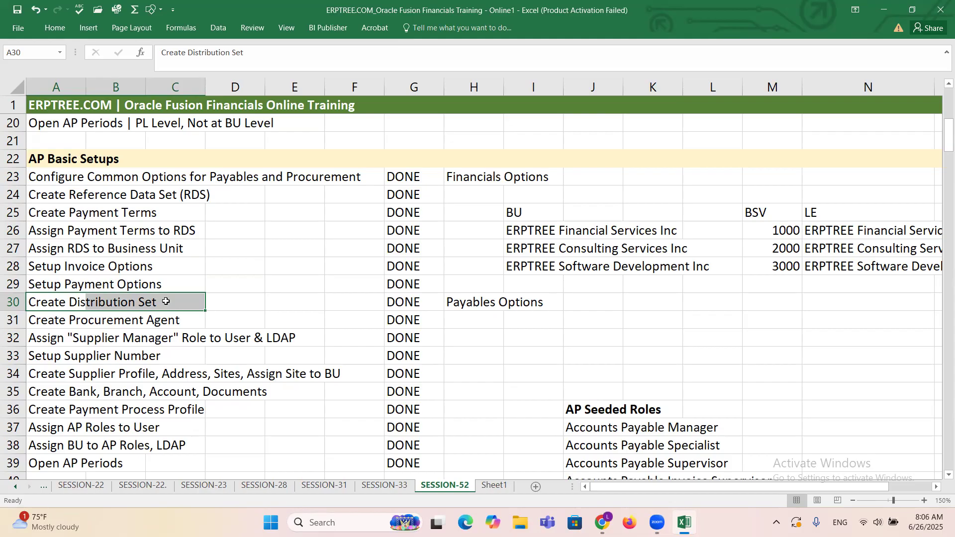
scroll(165, 302, down, 1)
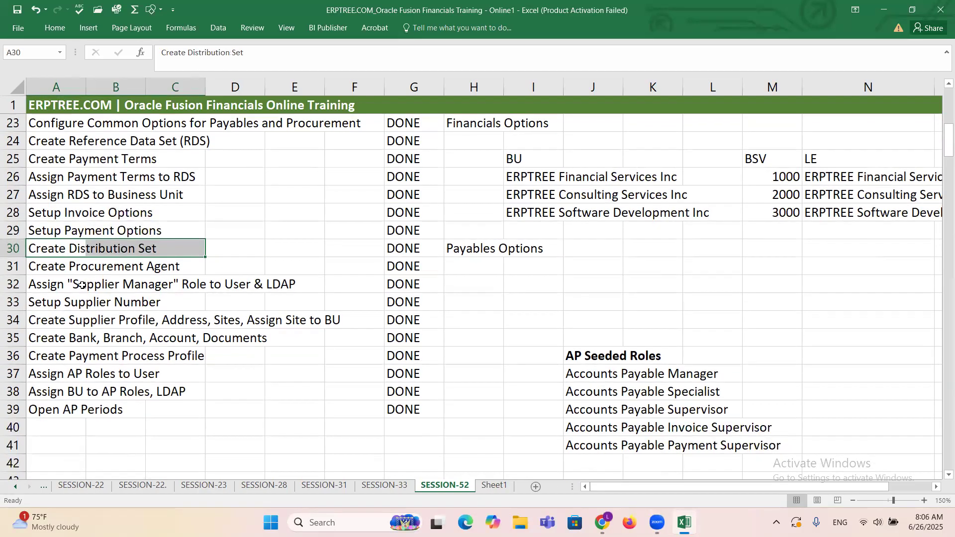
drag(47, 267, 155, 267)
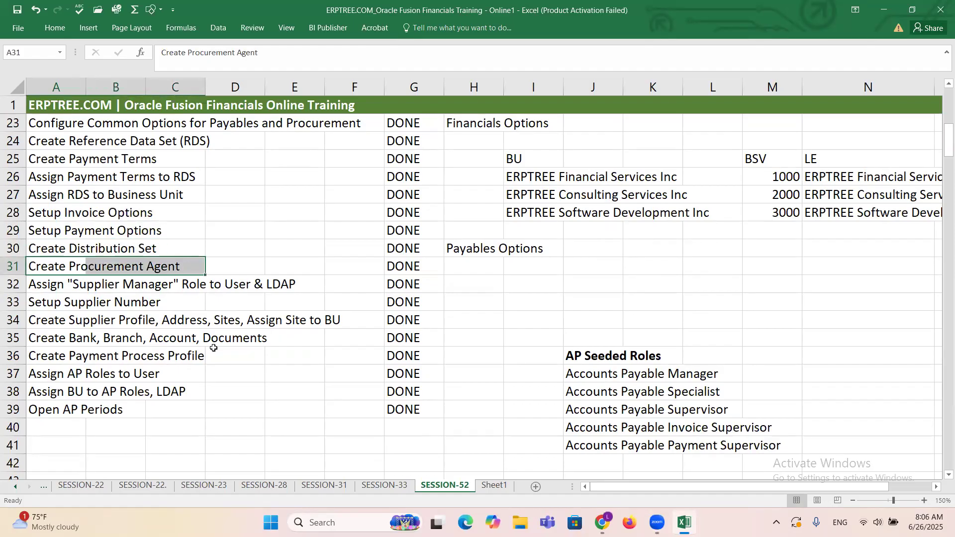
scroll(213, 348, up, 1)
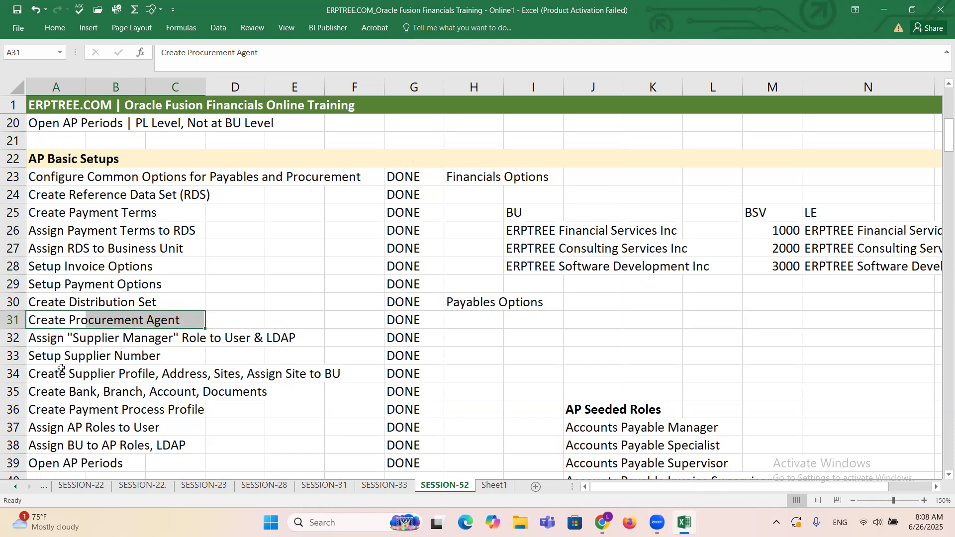
click(45, 364)
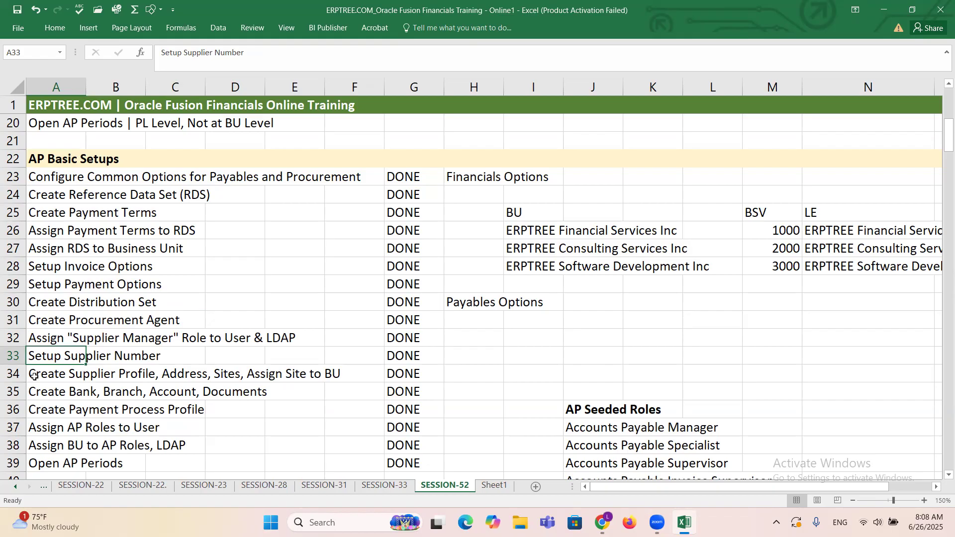
Step: Review the AP Basic Setups rows for supplier profile and sites, bank, branch and account, and payment process profile
drag(38, 375, 341, 373)
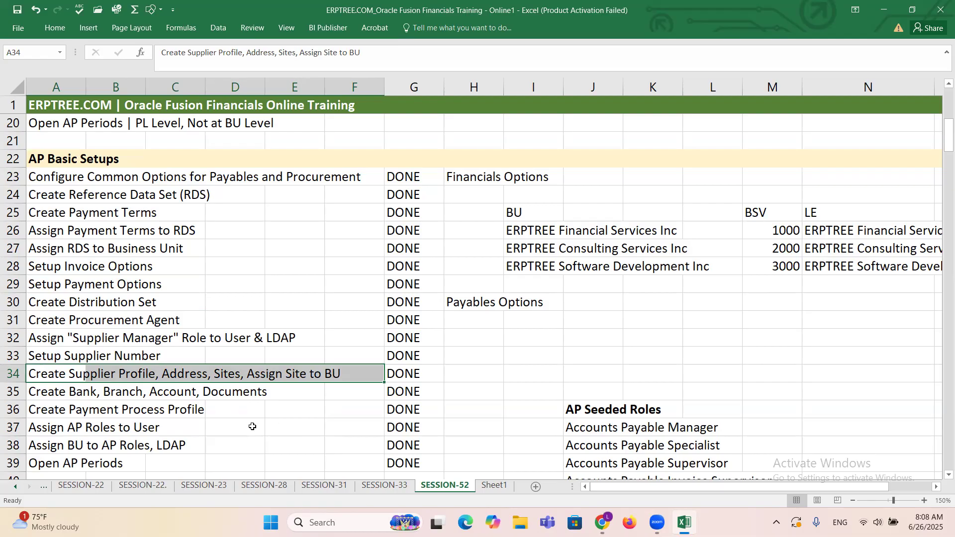
click(48, 392)
drag(100, 391, 274, 390)
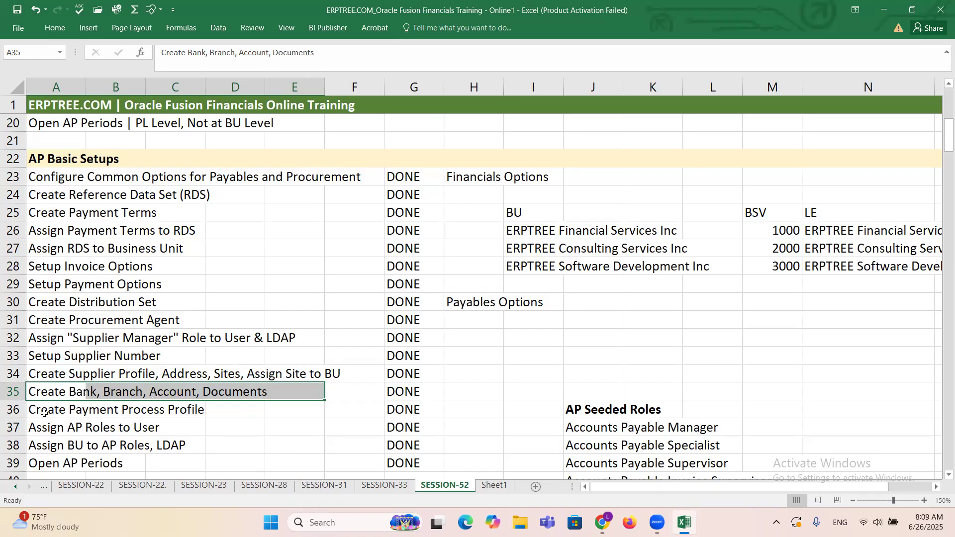
drag(41, 410, 212, 410)
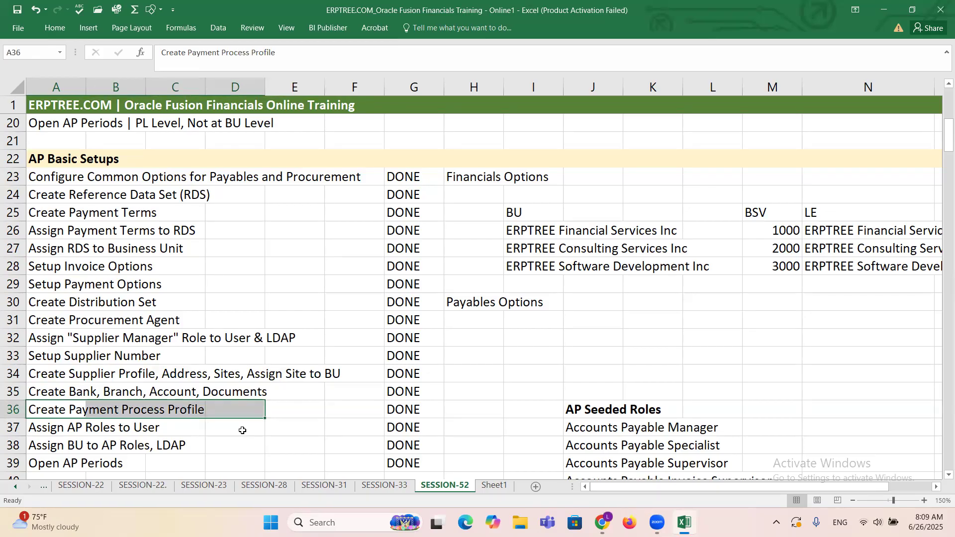
Step: Review the rows assigning AP roles to the user and the BU to AP roles, together with the AP Seeded Roles list
scroll(242, 430, down, 1)
click(49, 377)
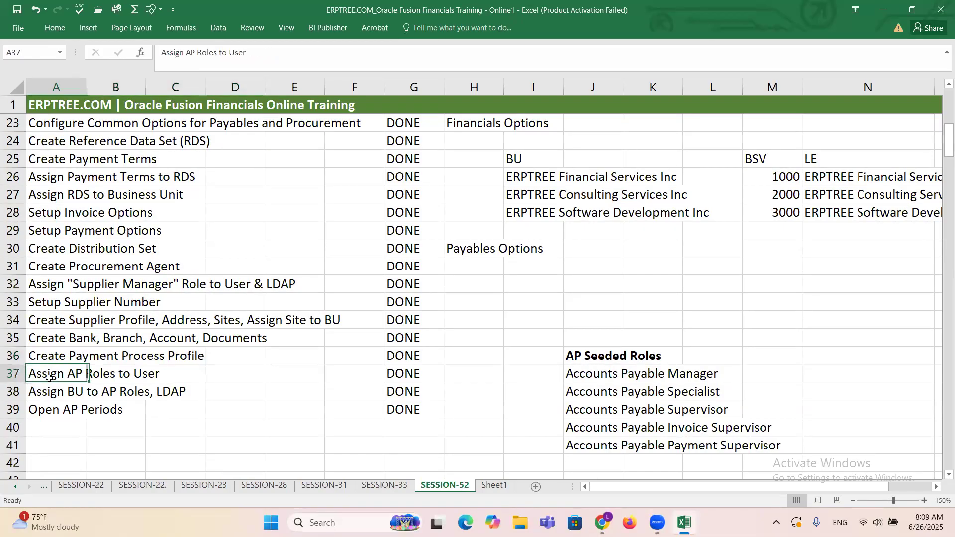
drag(49, 377, 171, 372)
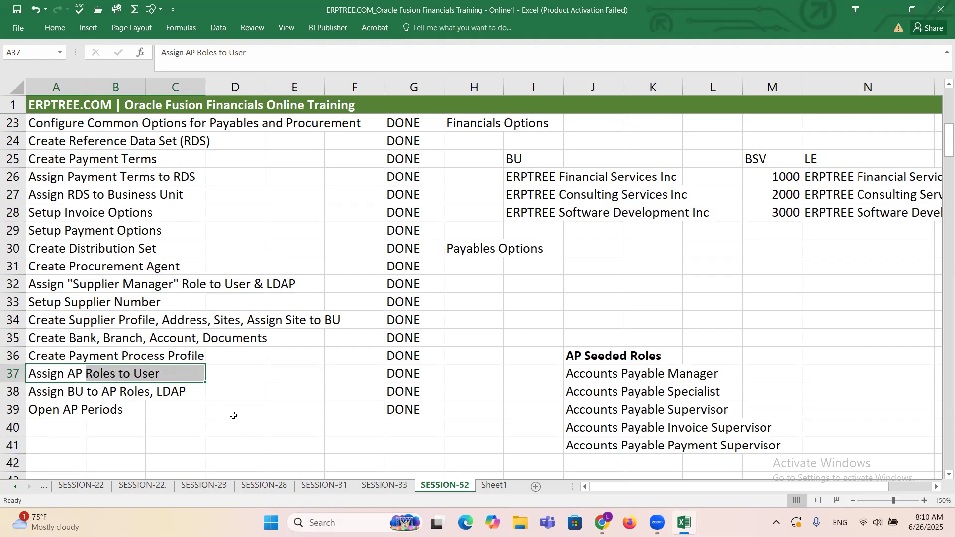
click(567, 376)
drag(621, 393, 770, 445)
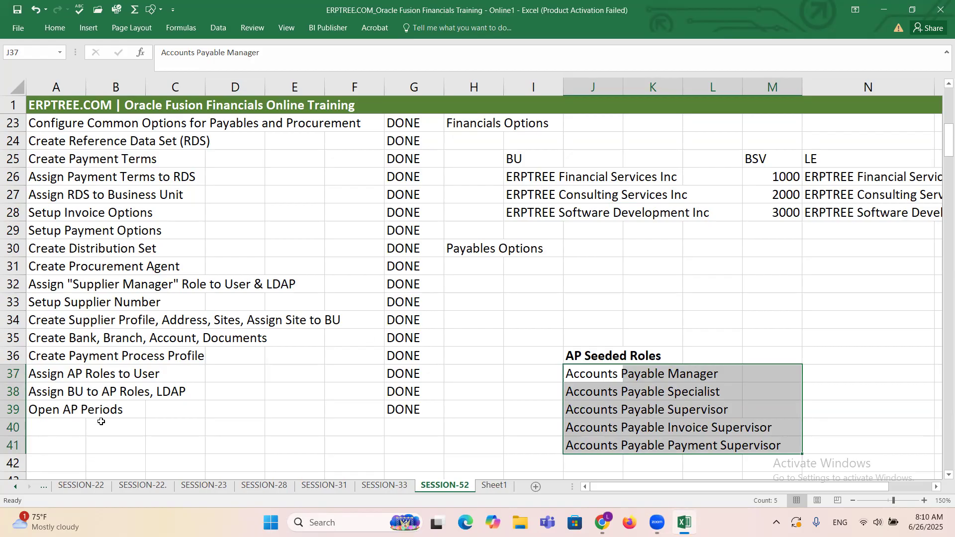
drag(42, 396, 188, 396)
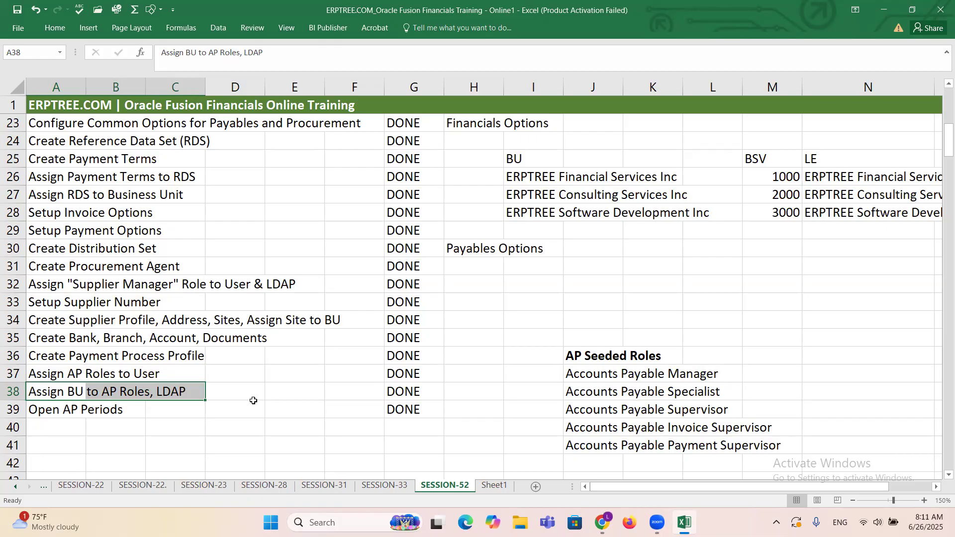
Step: Enter the note "Payables Manager BU ERPTREE BU" in cell K32
click(651, 292)
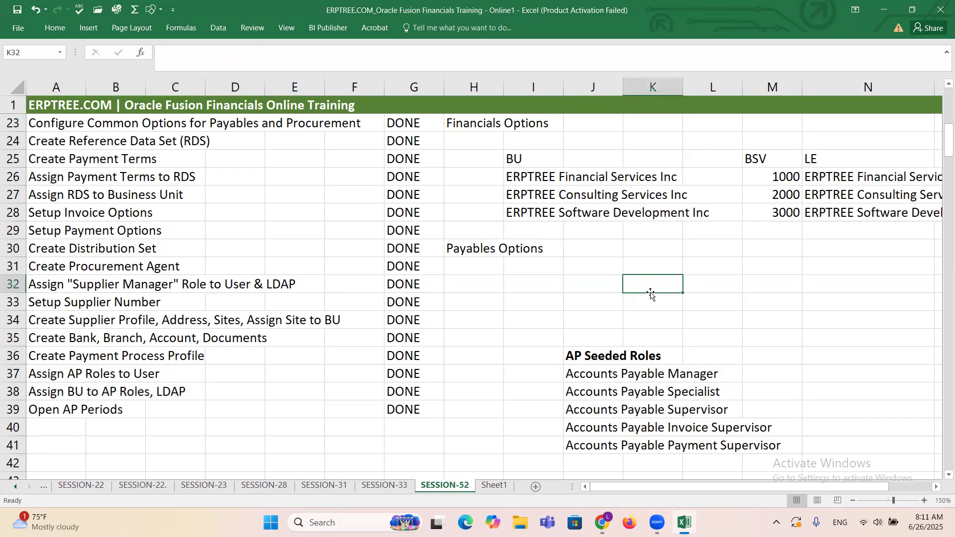
text(Pa)
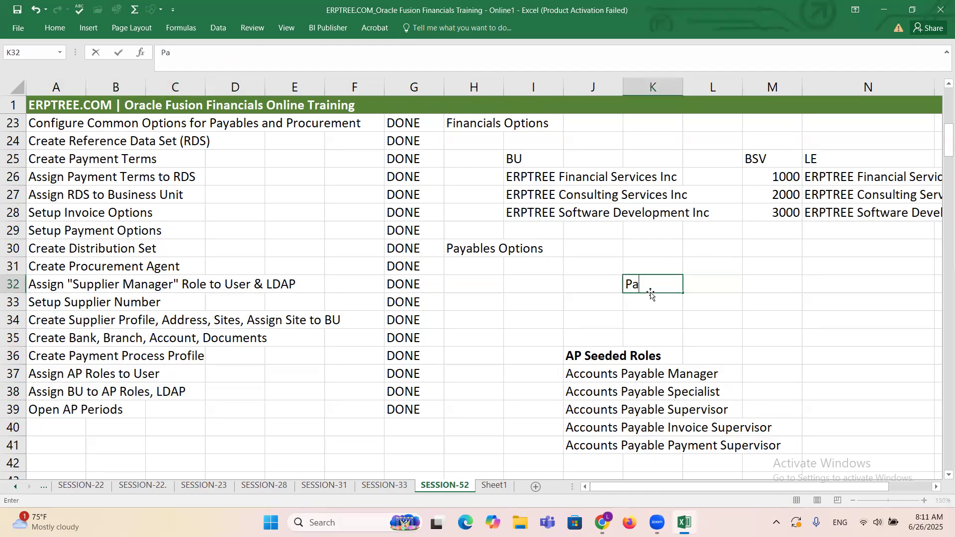
text(yables Manager)
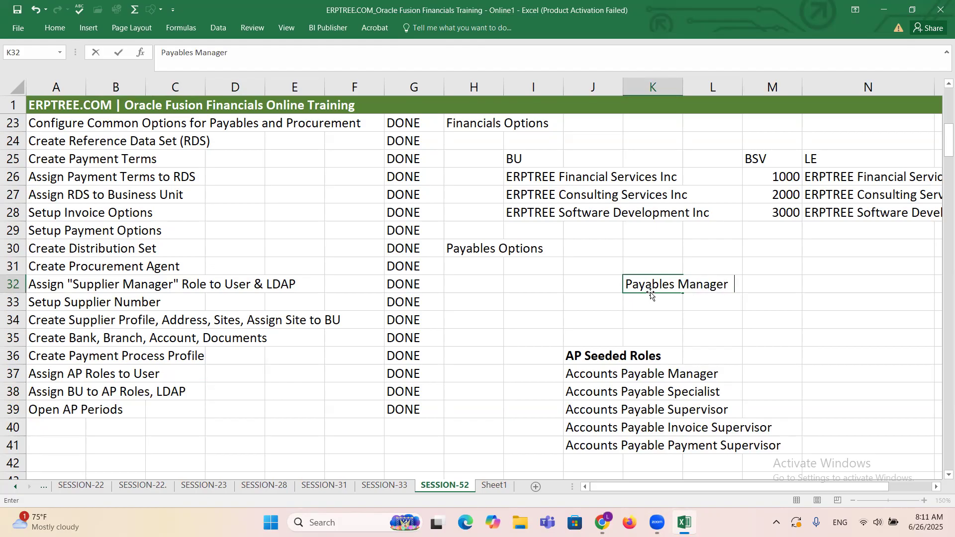
text(   BU    ERPTREE)
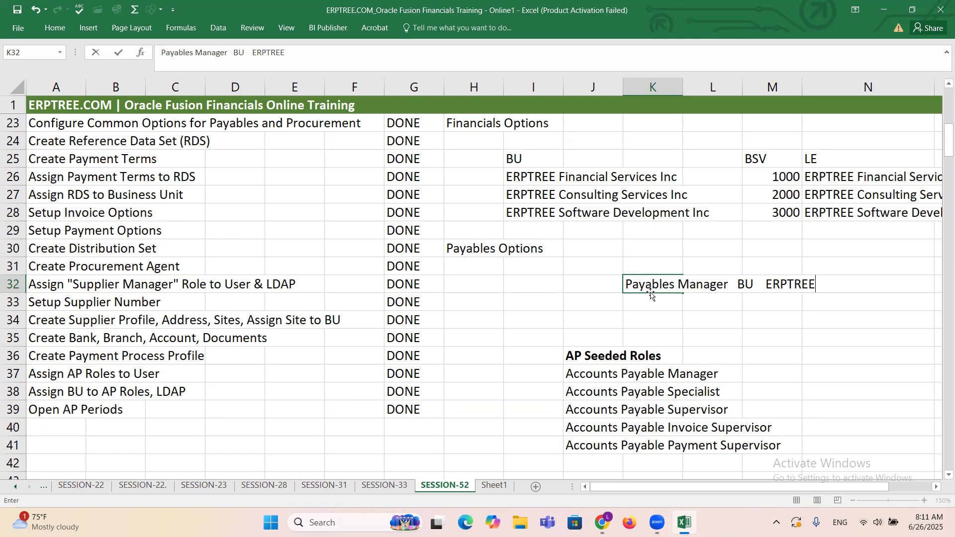
text( BU)
Step: Enter the comparison note "Payables Resp<----MO:Operating Unit<----ERPTREE OU" in cell K31, above the Payables Manager note
click(651, 263)
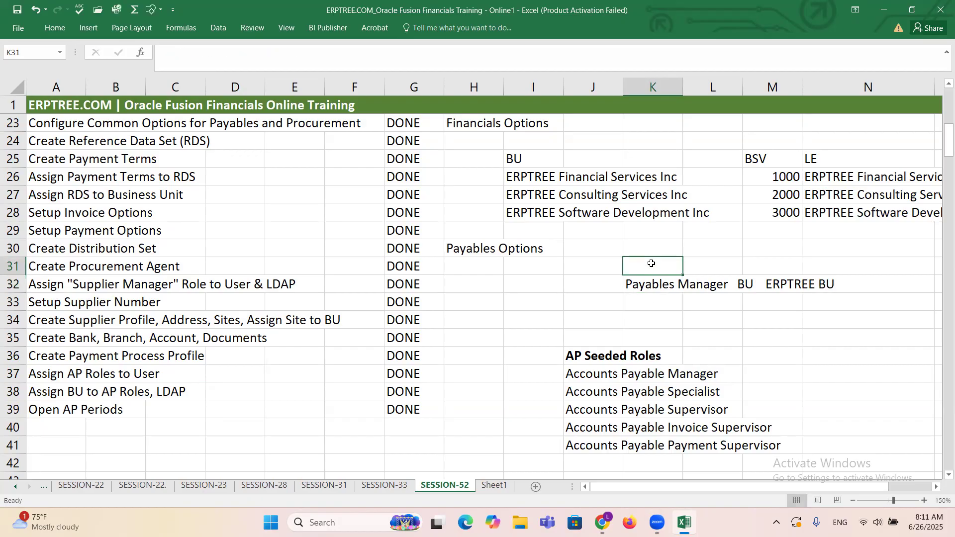
text(pA)
key(BackSpace)
key(BackSpace)
key(BackSpace)
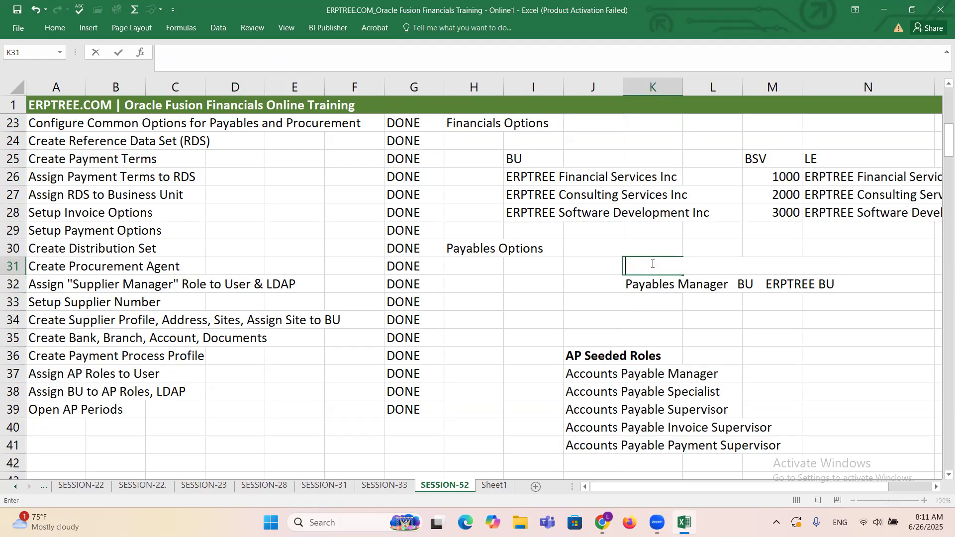
text(Payables Re)
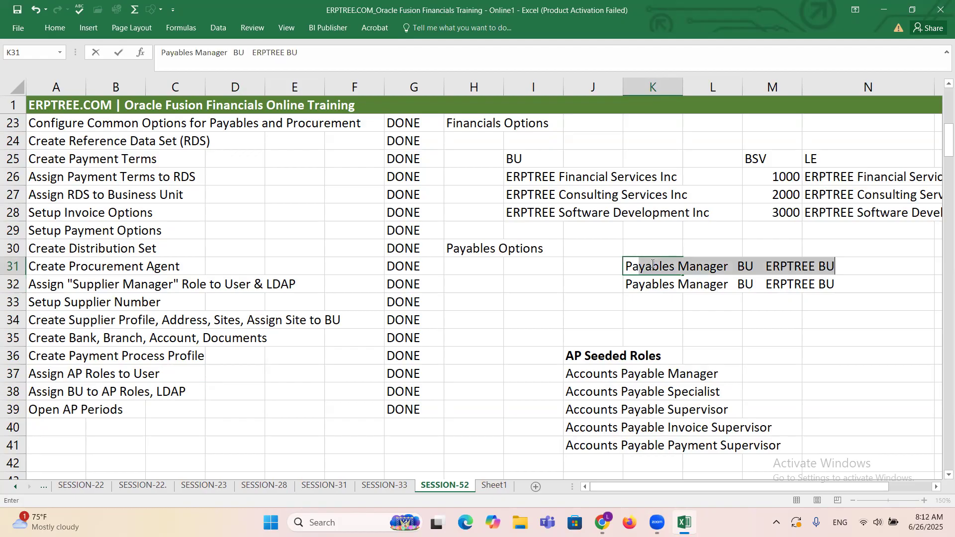
text(sp)
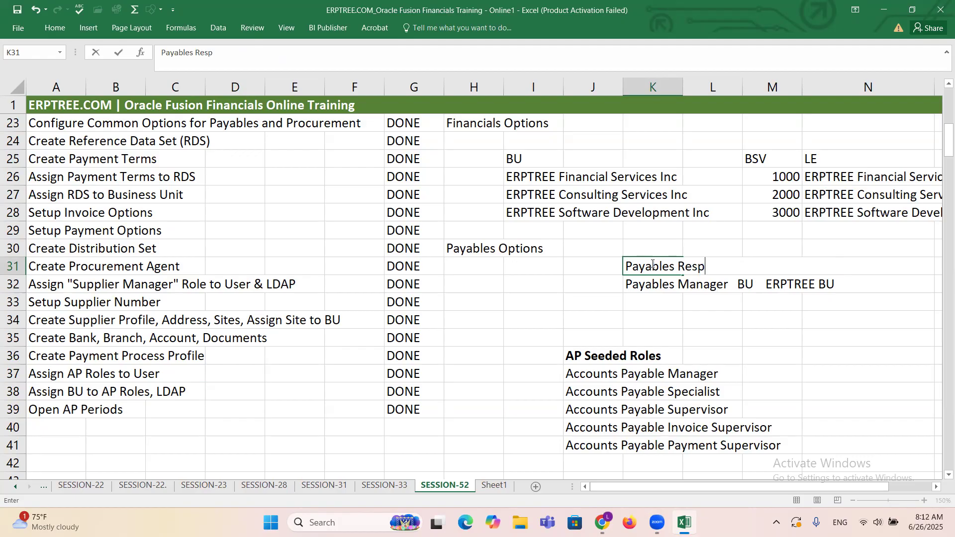
text(<----MO:Operating Unit)
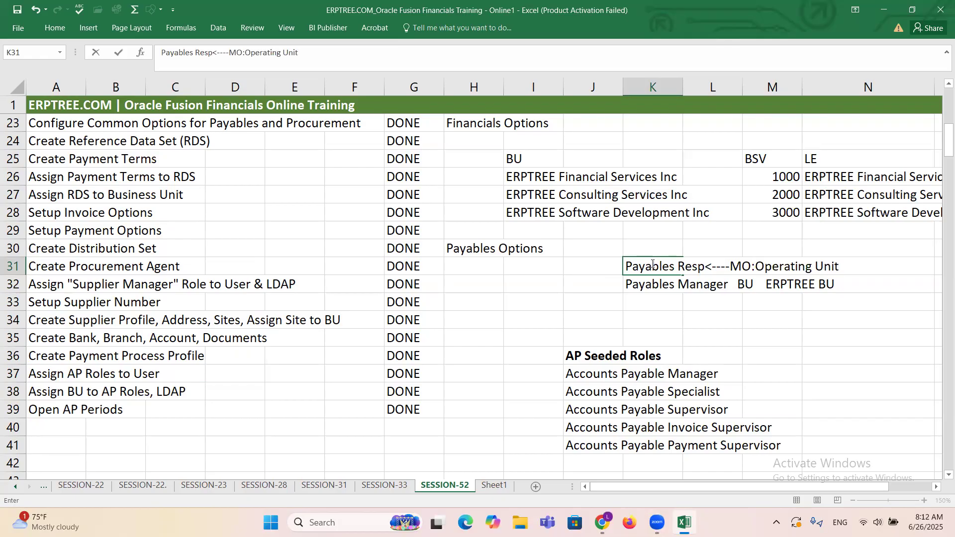
text(<)
text(----ERPTREE OU)
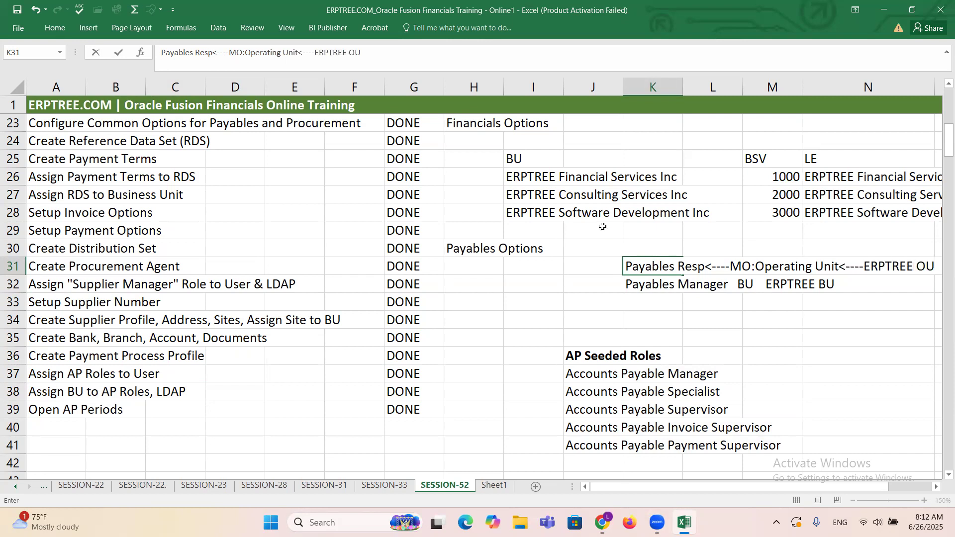
click(932, 268)
Step: Point out the Open AP Periods row, and clear the Payables Resp and Payables Manager notes from cells K31 and K32
click(46, 412)
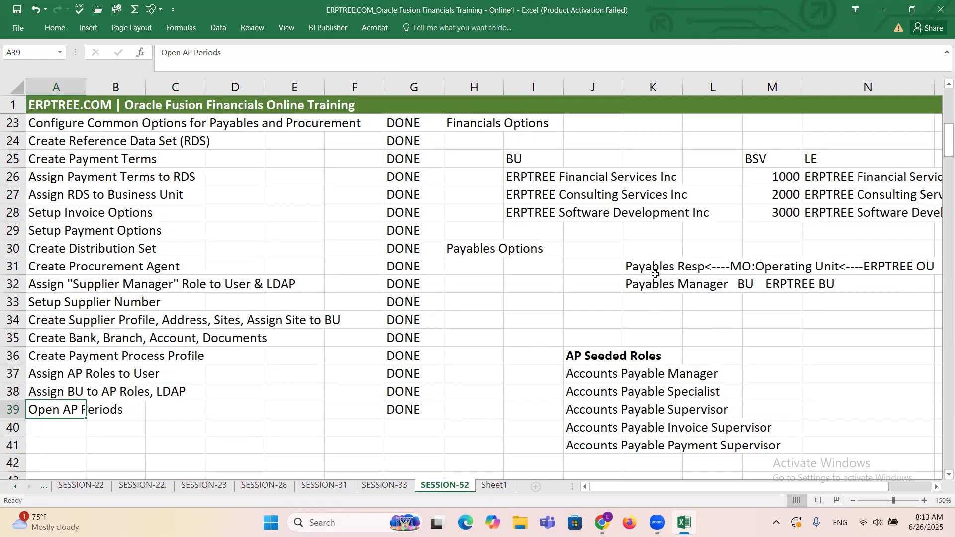
drag(639, 259, 904, 281)
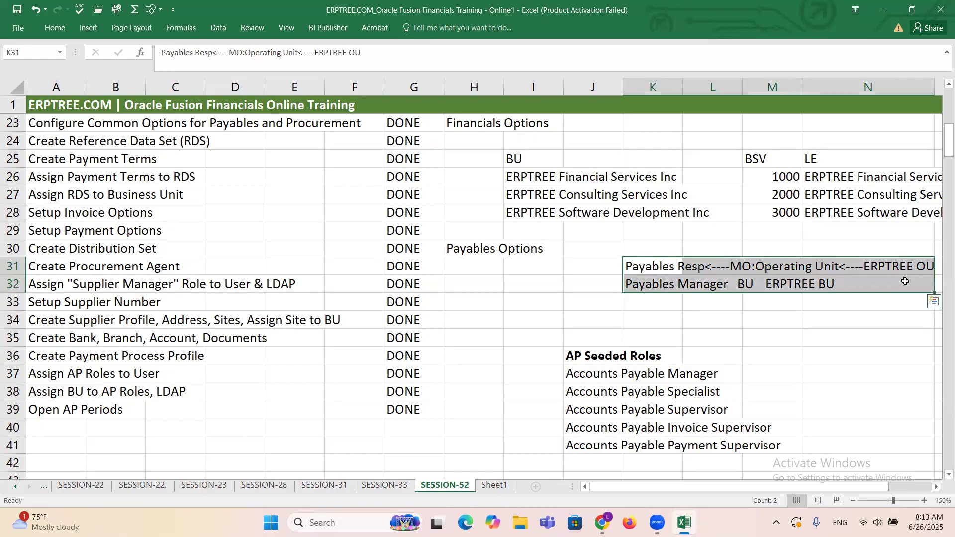
key(Delete)
key(End)
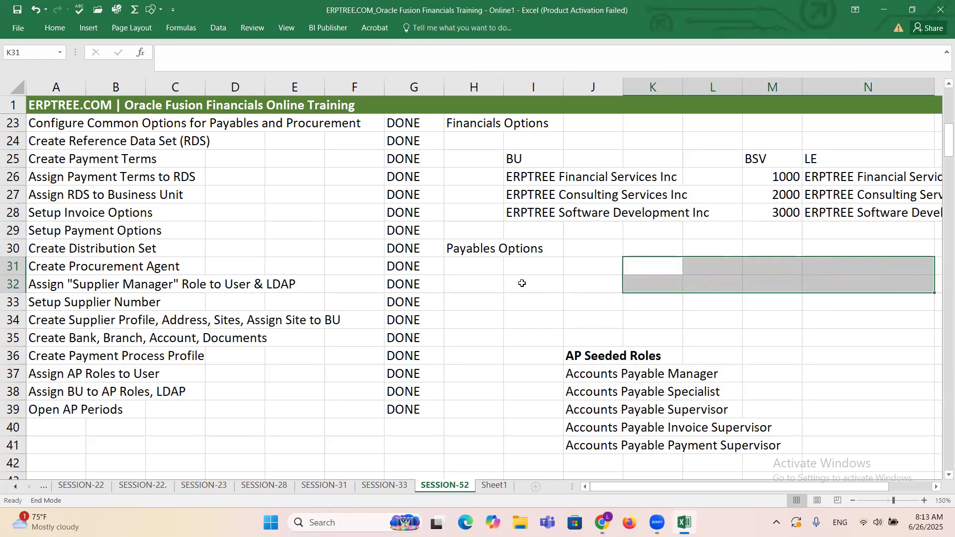
click(521, 283)
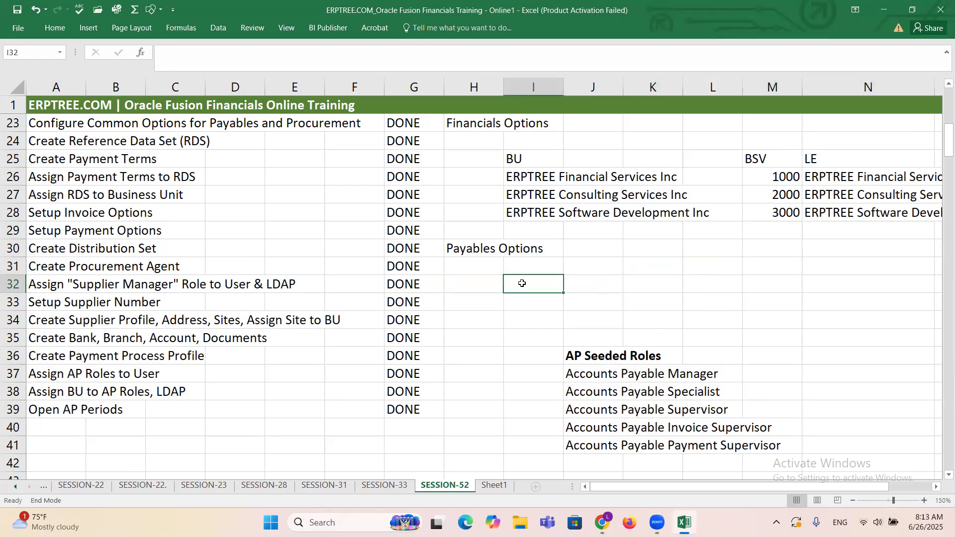
Step: Clear the "Financials Options" note from cell H23 and the "Payables Options" note from cell H30
click(475, 244)
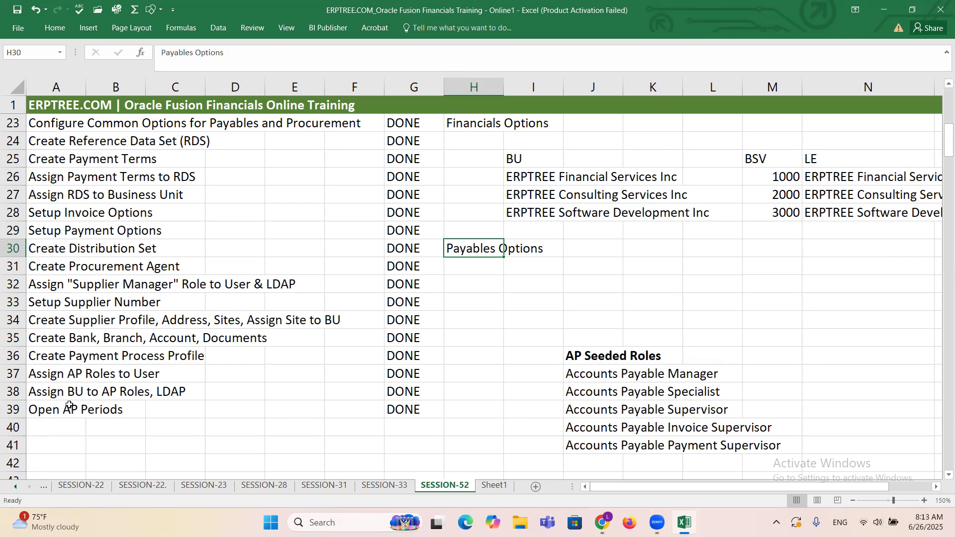
scroll(454, 311, up, 1)
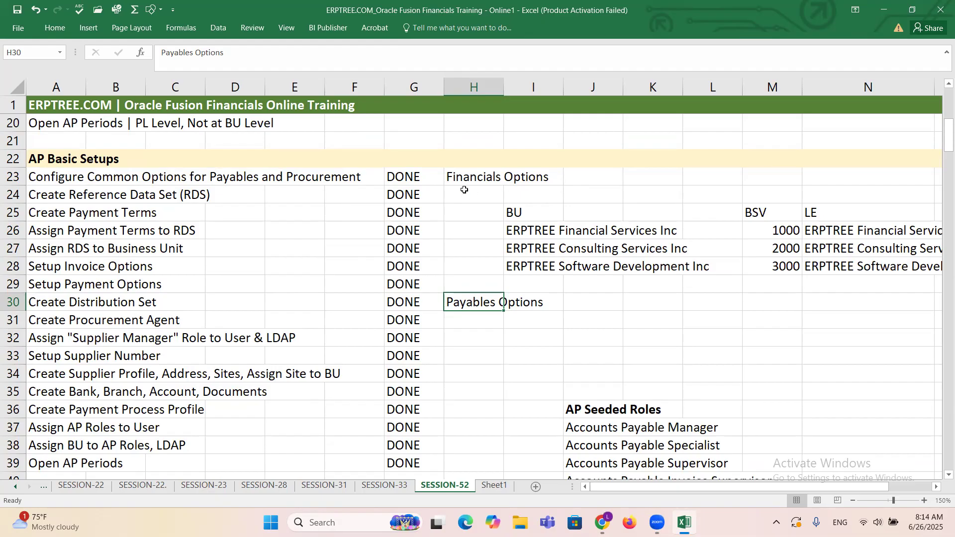
key(Up)
key(Up)
key(Up)
key(Up)
key(Up)
key(Up)
key(Up)
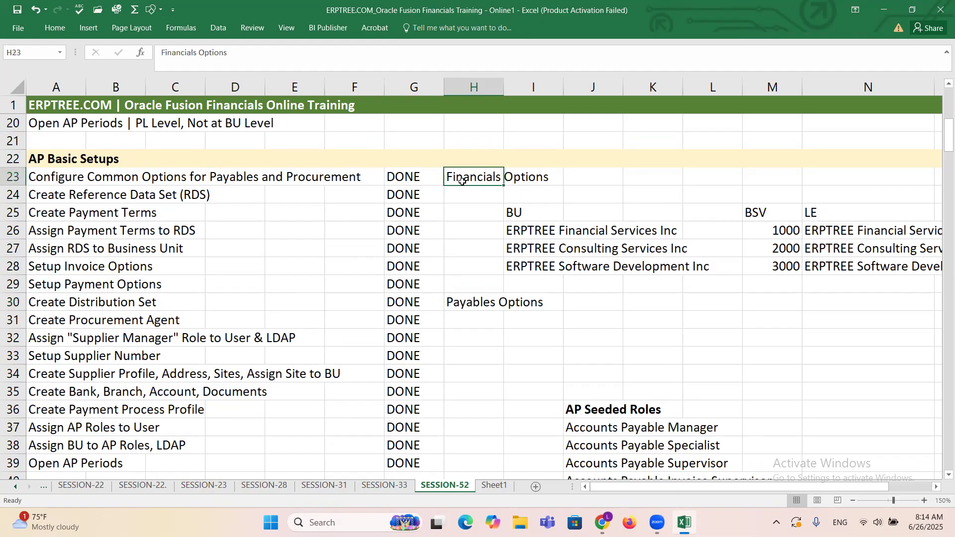
key(Delete)
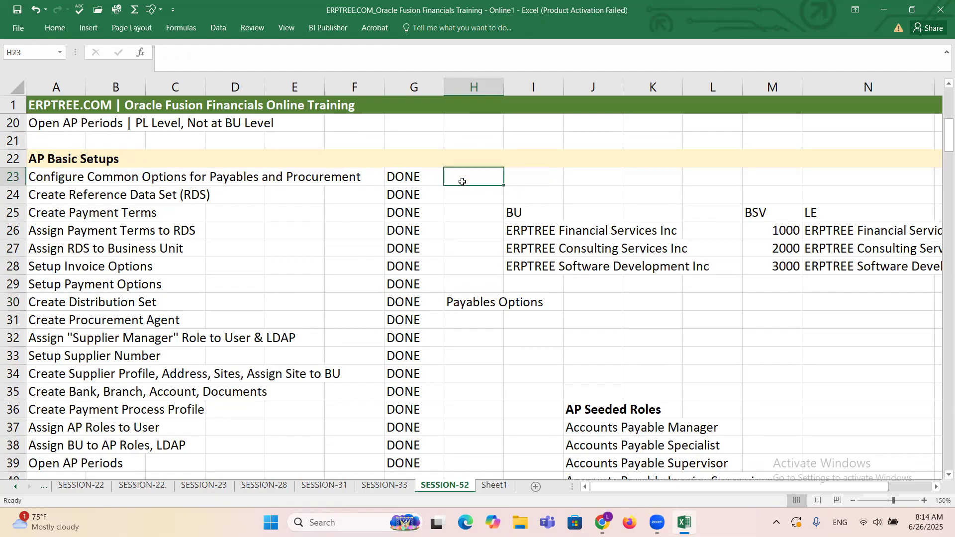
click(479, 304)
key(Delete)
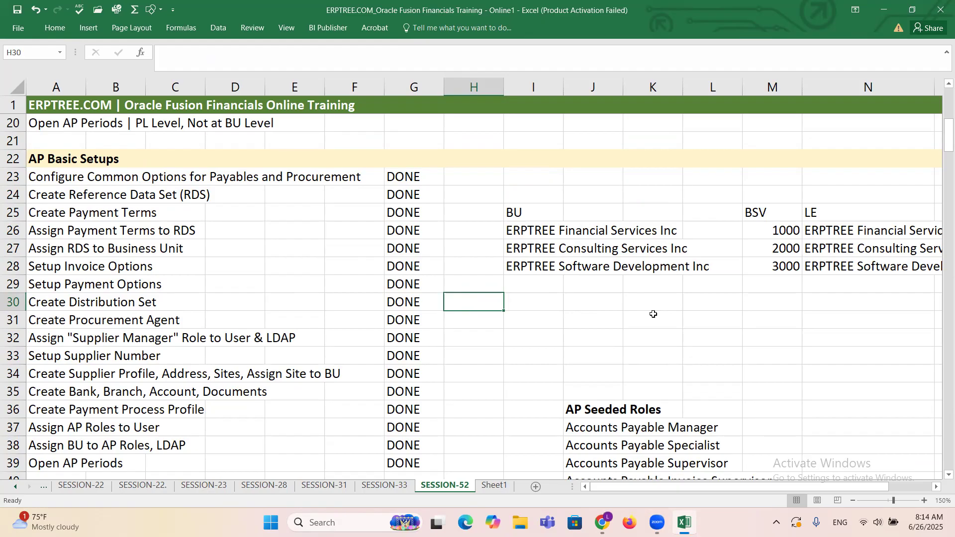
click(644, 299)
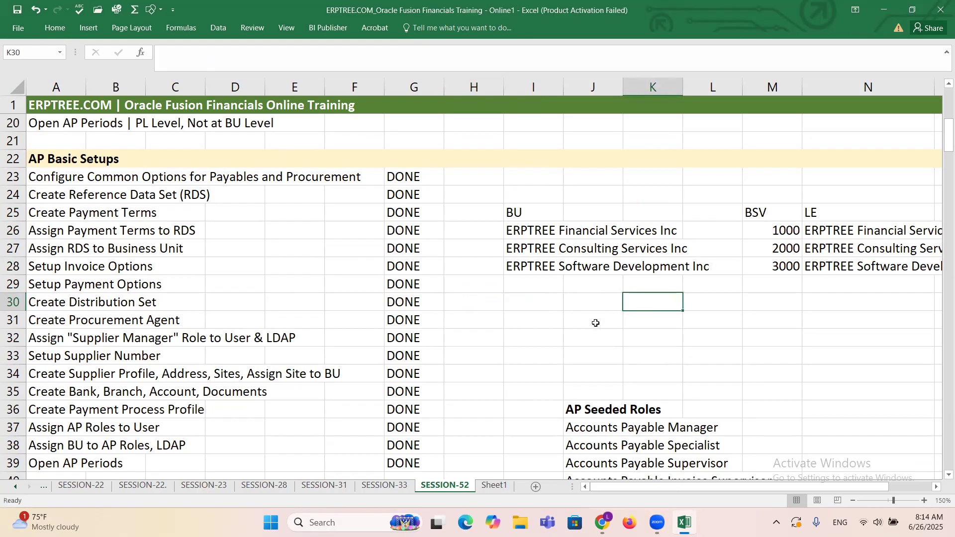
click(547, 305)
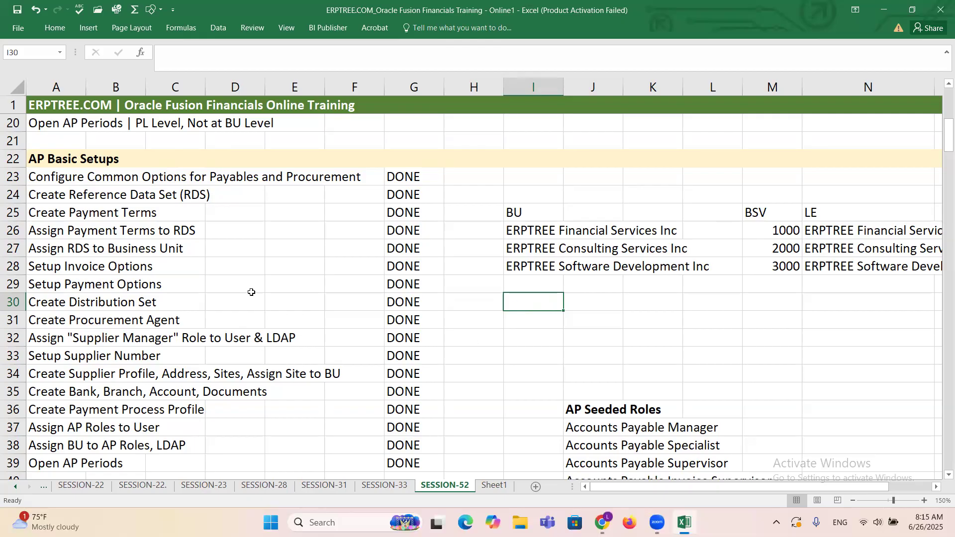
Step: Return to Sheet1 and select the Receiving Parameters task in the Oracle Inventory & Purchasing Configuration list
scroll(252, 293, down, 1)
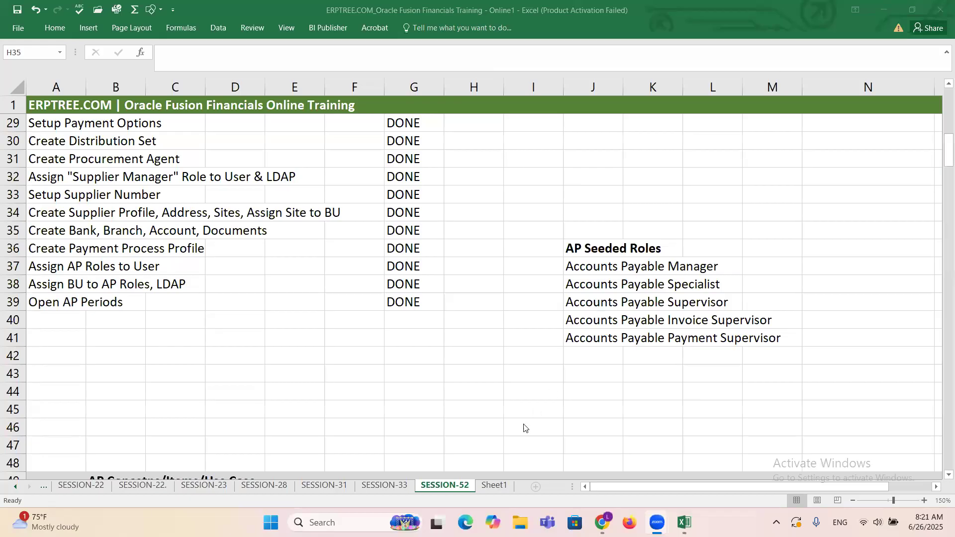
click(499, 487)
click(499, 487)
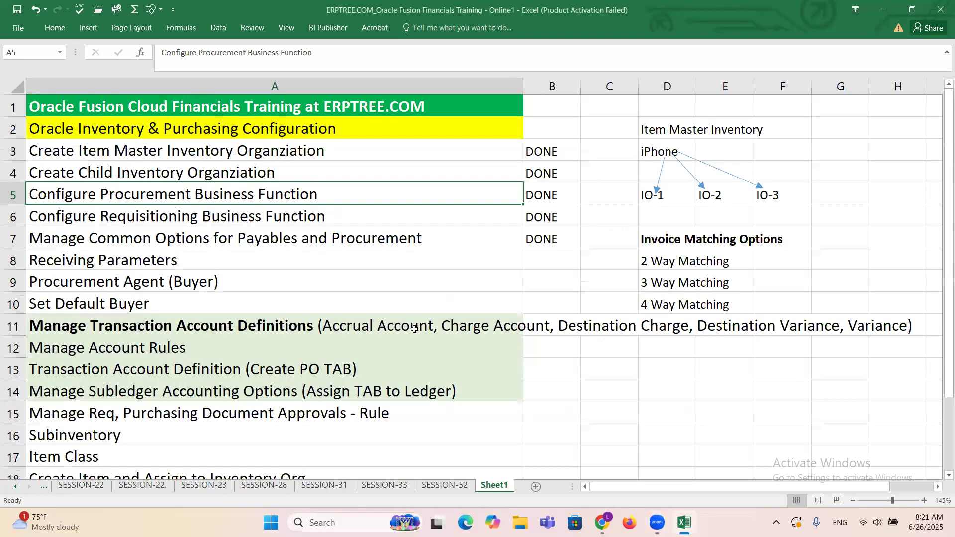
click(62, 255)
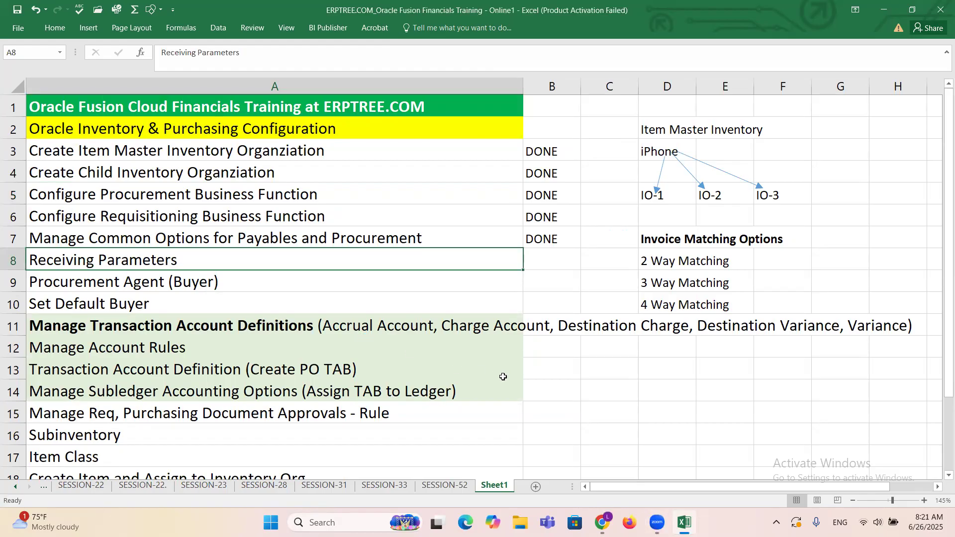
scroll(501, 337, down, 1)
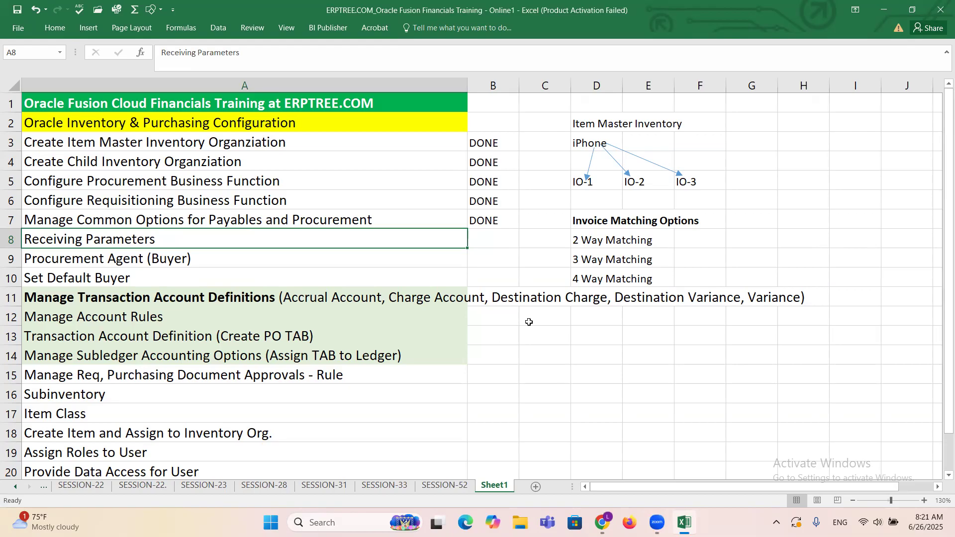
Step: Switch to the Oracle Fusion setup page in Chrome and change the setup offering from Procurement to Product Management
mouse_move(602, 521)
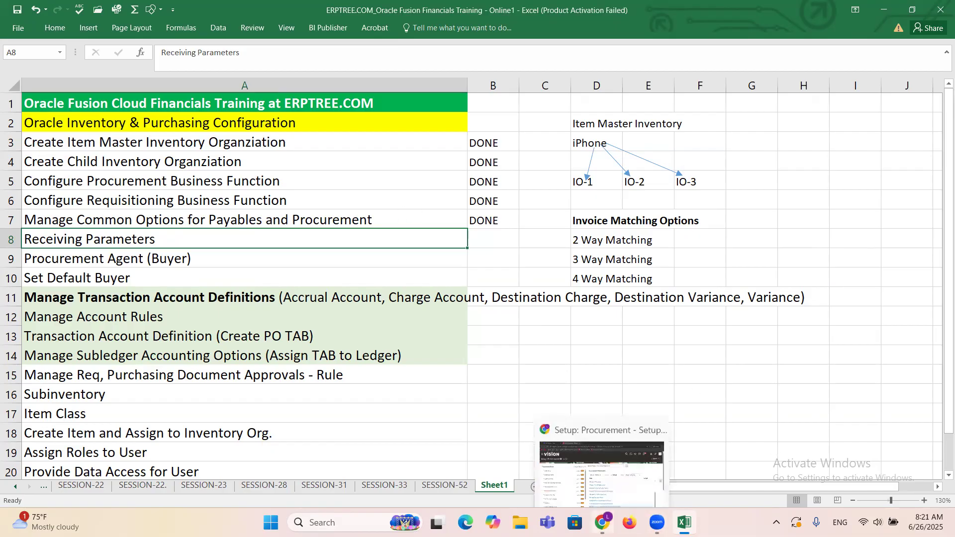
click(609, 478)
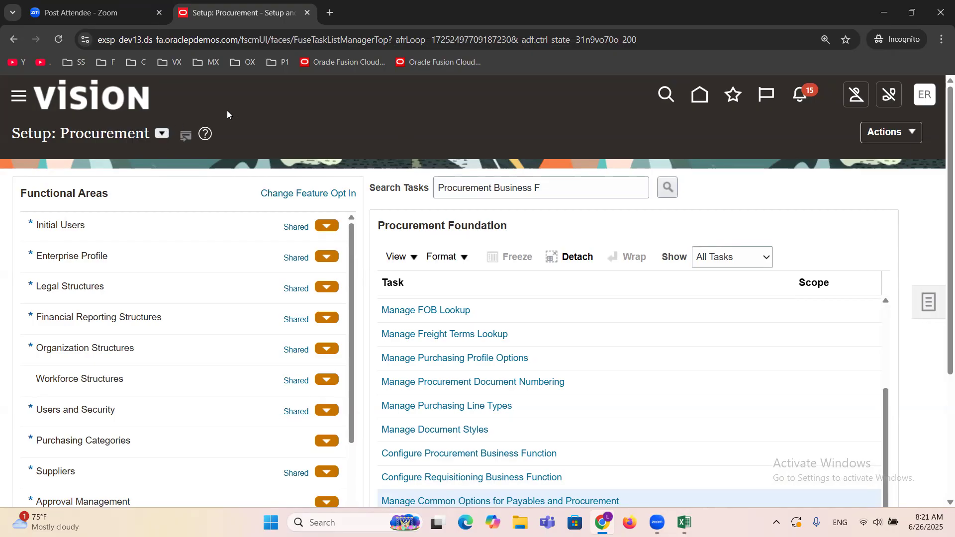
click(163, 133)
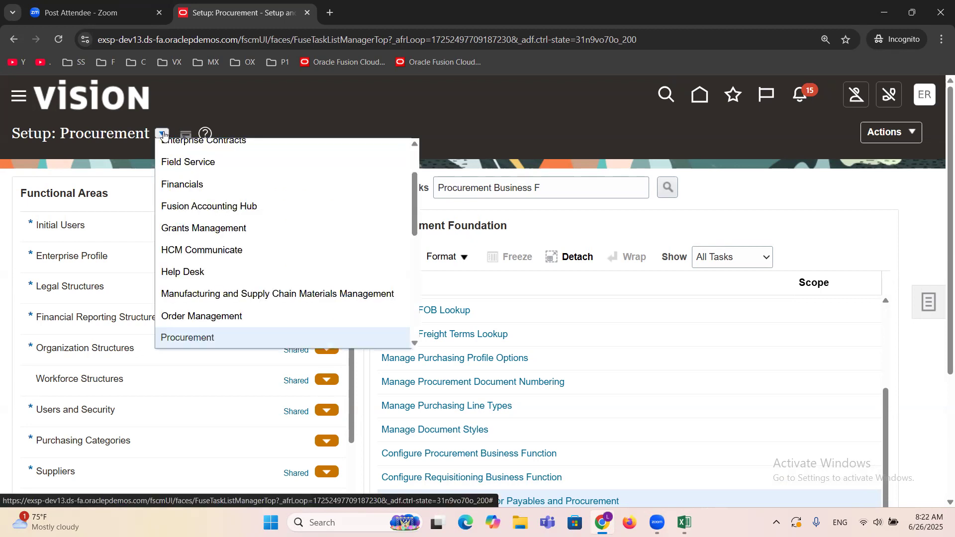
drag(412, 213, 417, 245)
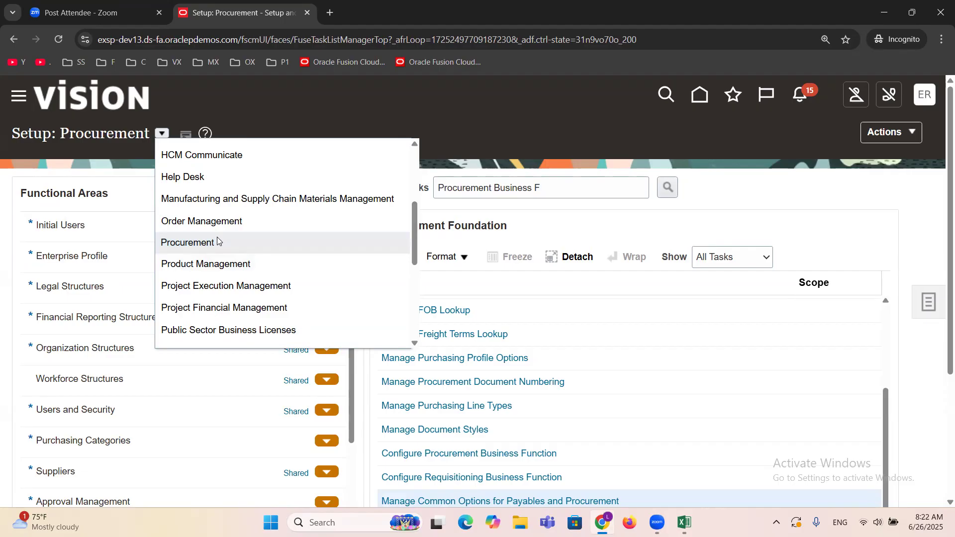
click(237, 265)
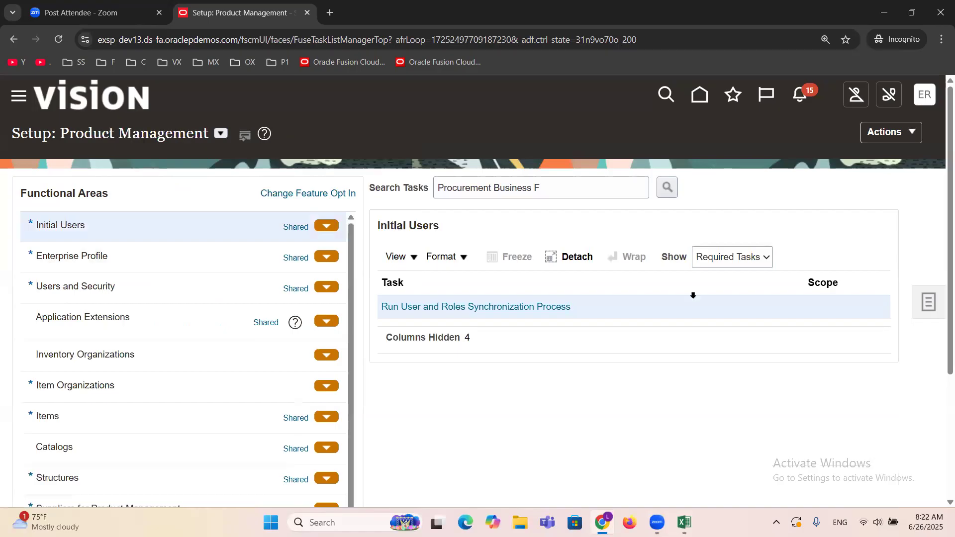
Step: Search the Product Management setup tasks for "Receiving P" and close the search results
double_click(548, 191)
triple_click(549, 191)
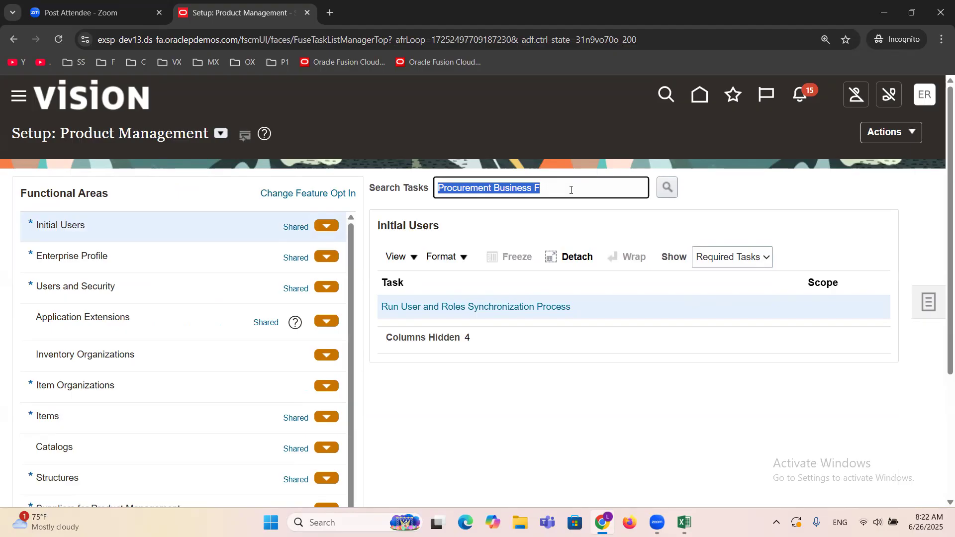
text(Rece)
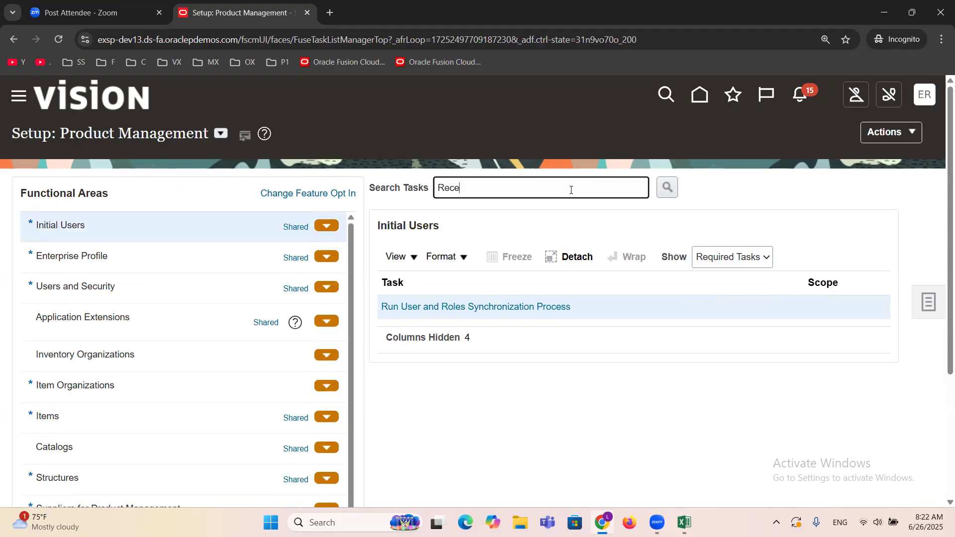
text(iving P)
key(Return)
click(715, 311)
Step: Set the setup offering to Procurement, repeat the "Receiving P" task search, and open the Manage Receiving Parameters task
click(217, 139)
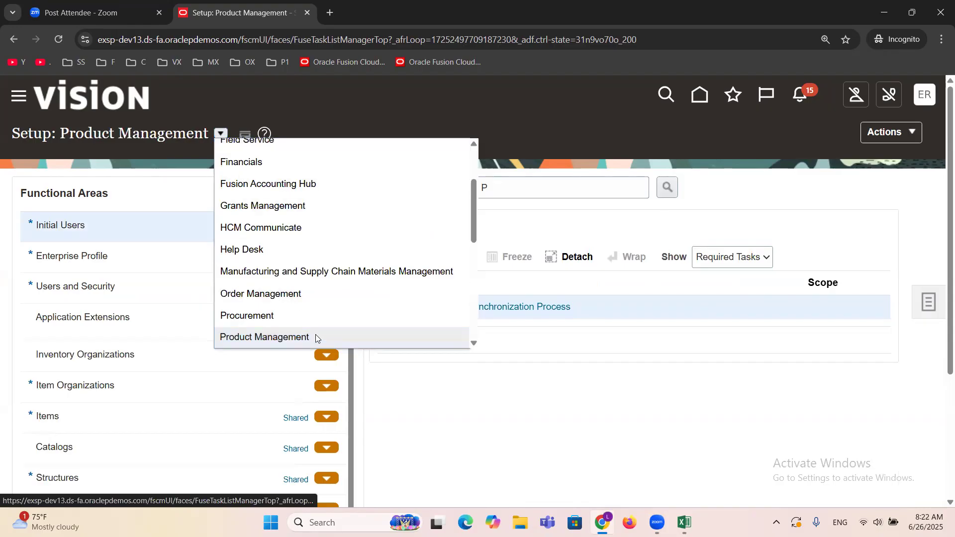
click(261, 313)
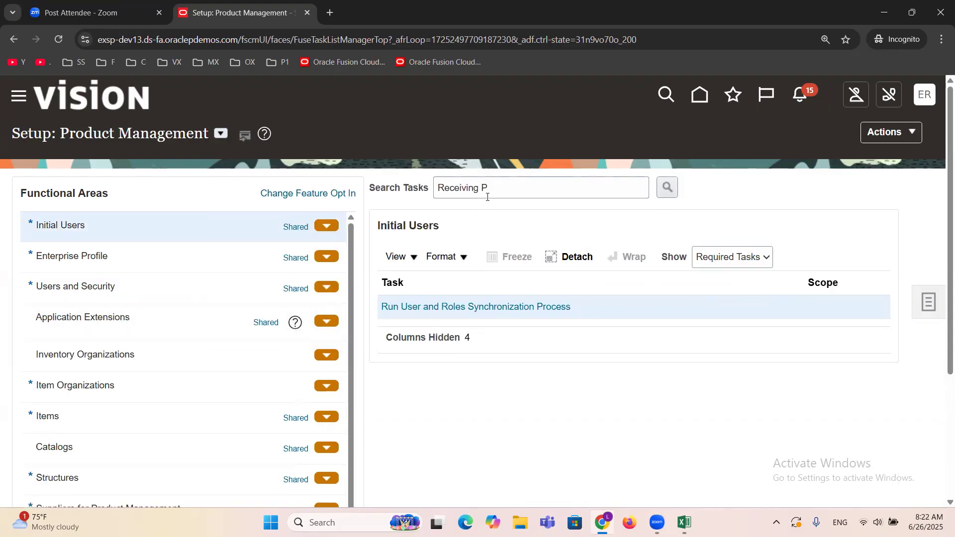
click(666, 187)
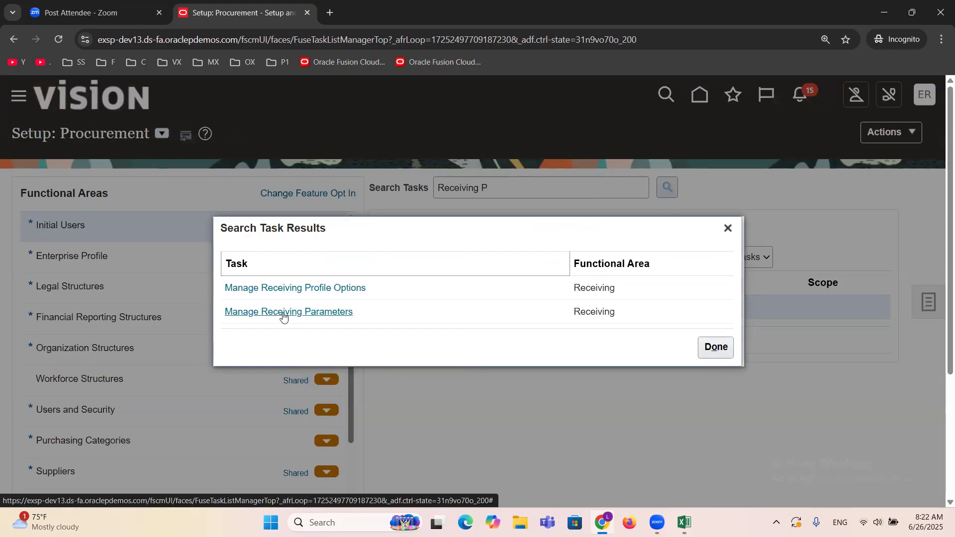
click(283, 314)
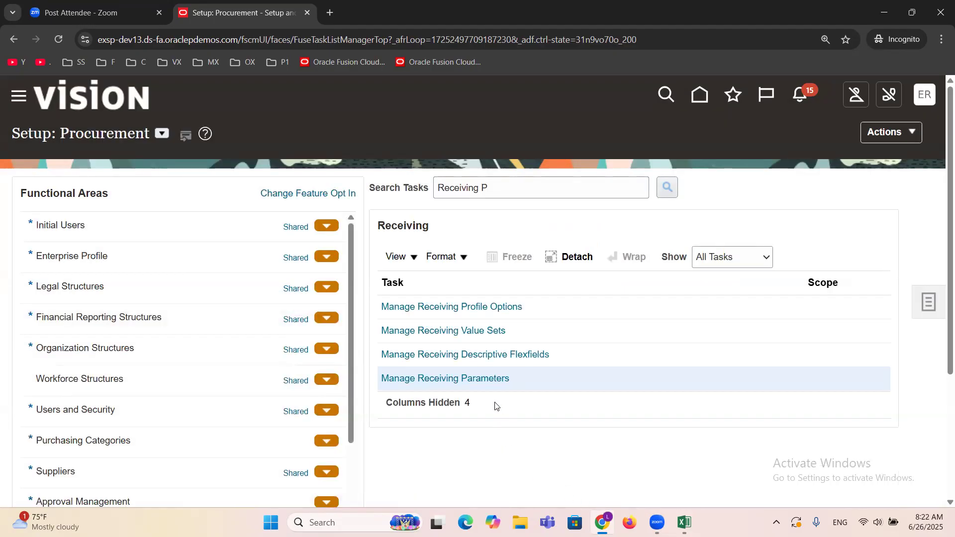
click(478, 378)
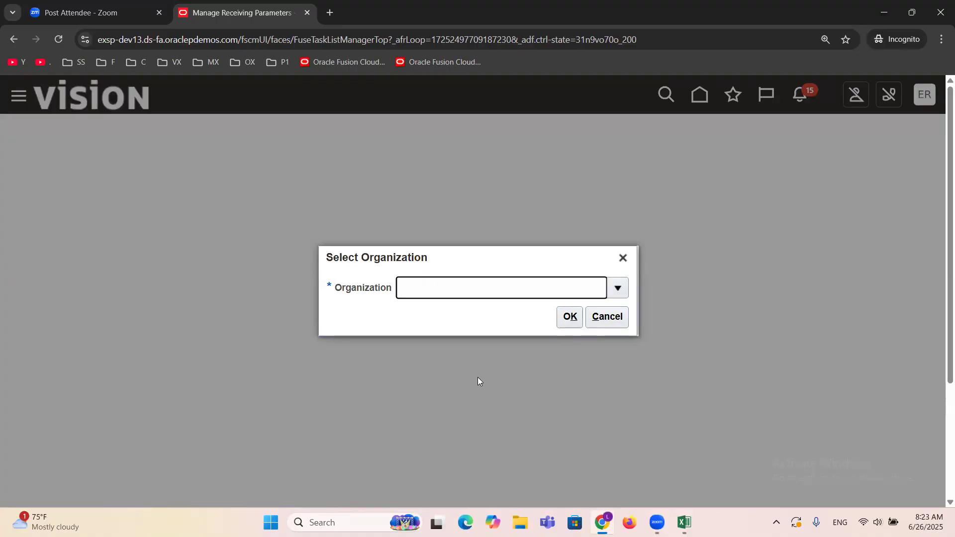
Step: Search the organizations for "ERPTREE" and confirm ERPTREEDALLAS as the organization for the receiving parameters
click(618, 288)
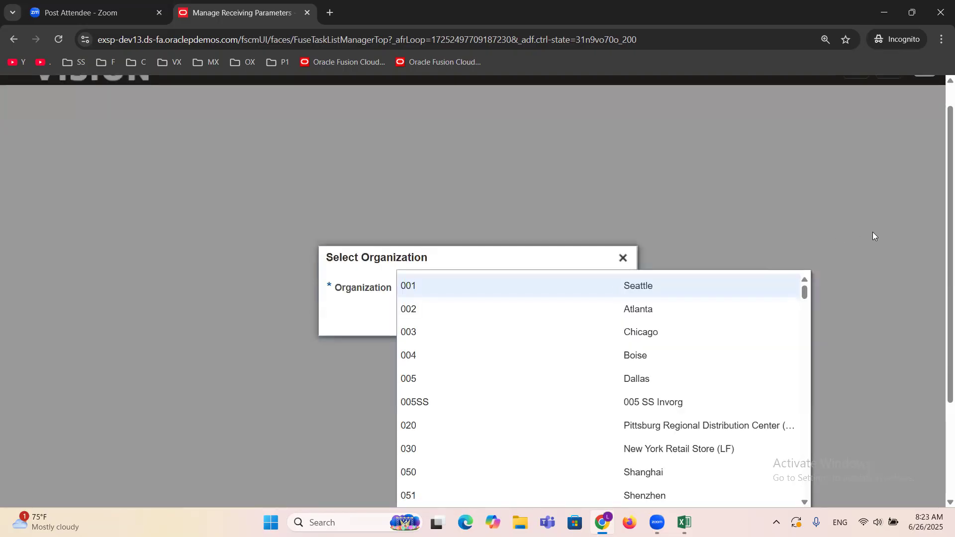
scroll(872, 232, down, 3)
click(416, 411)
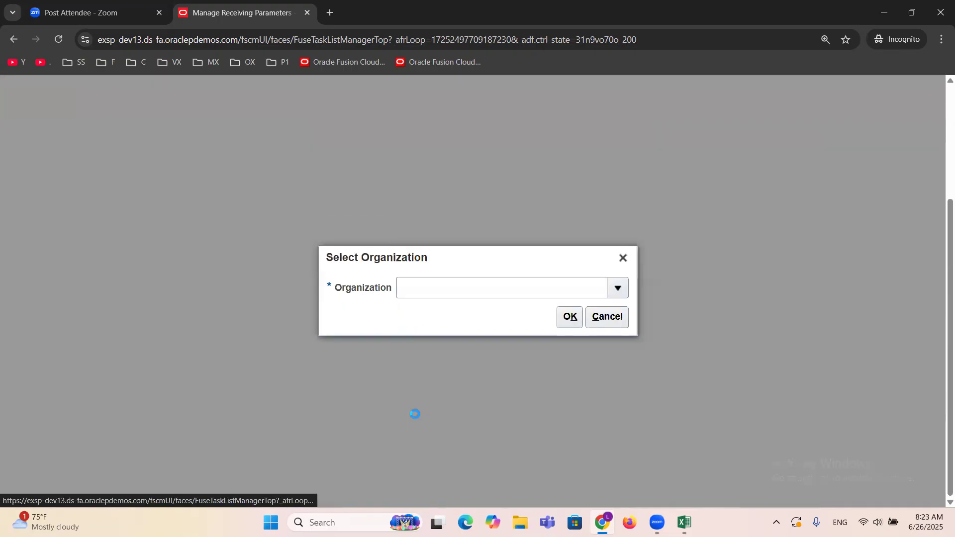
click(420, 252)
text(ERPTREE)
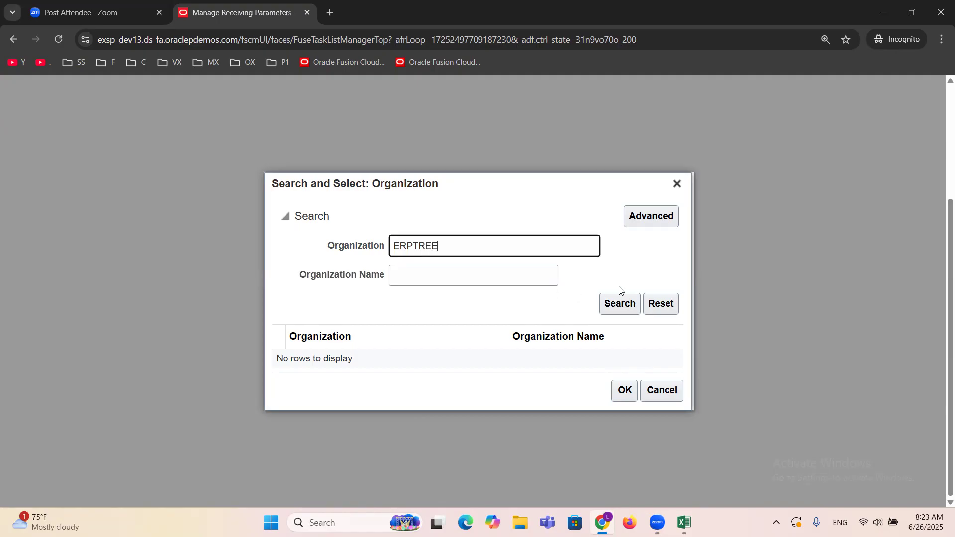
click(619, 301)
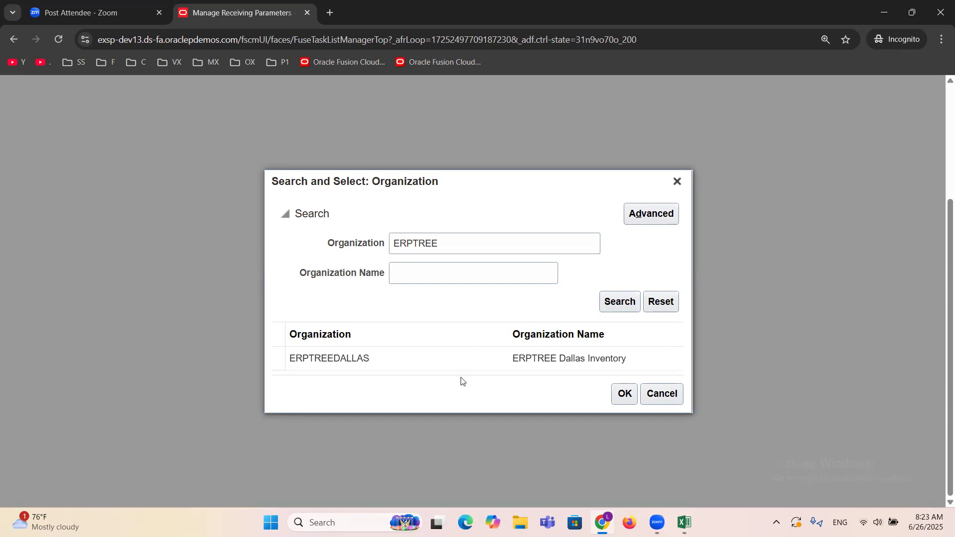
click(398, 357)
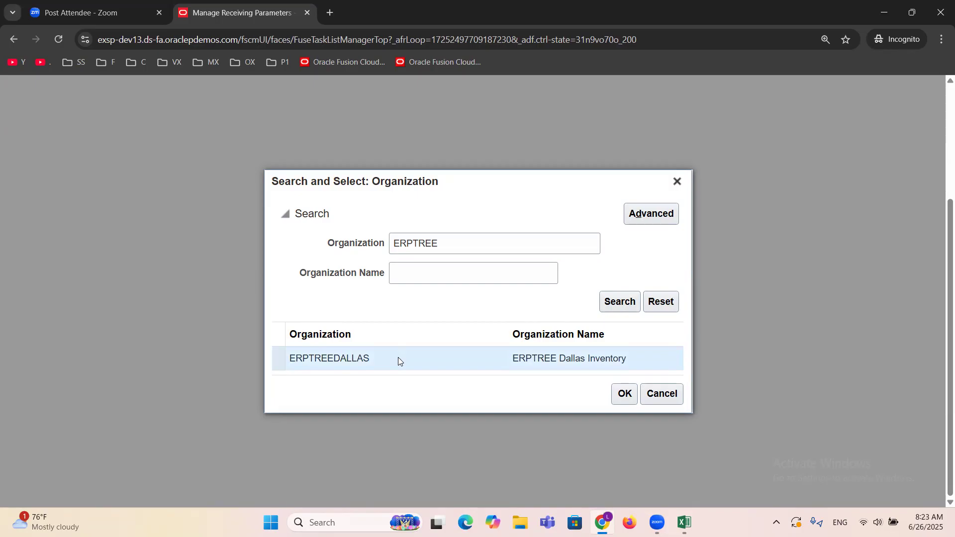
click(621, 396)
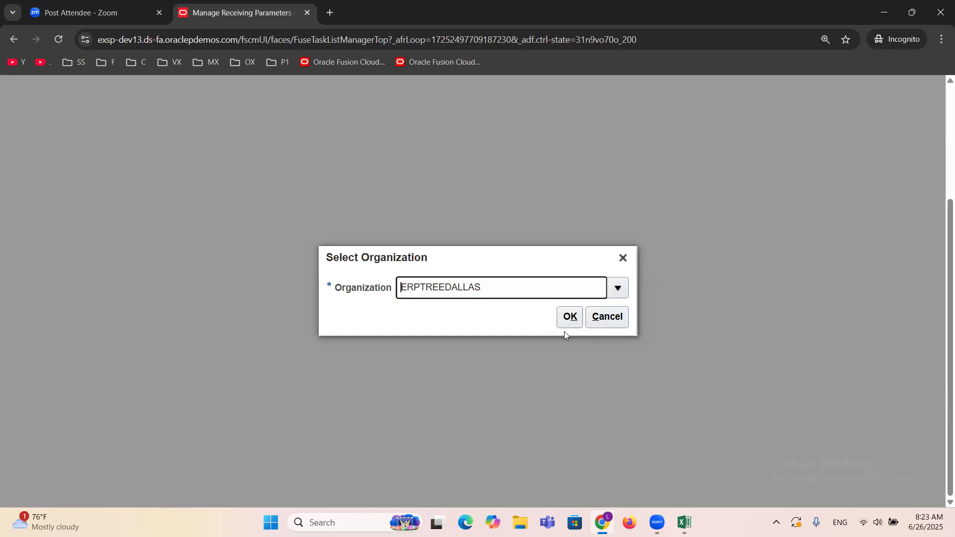
click(573, 318)
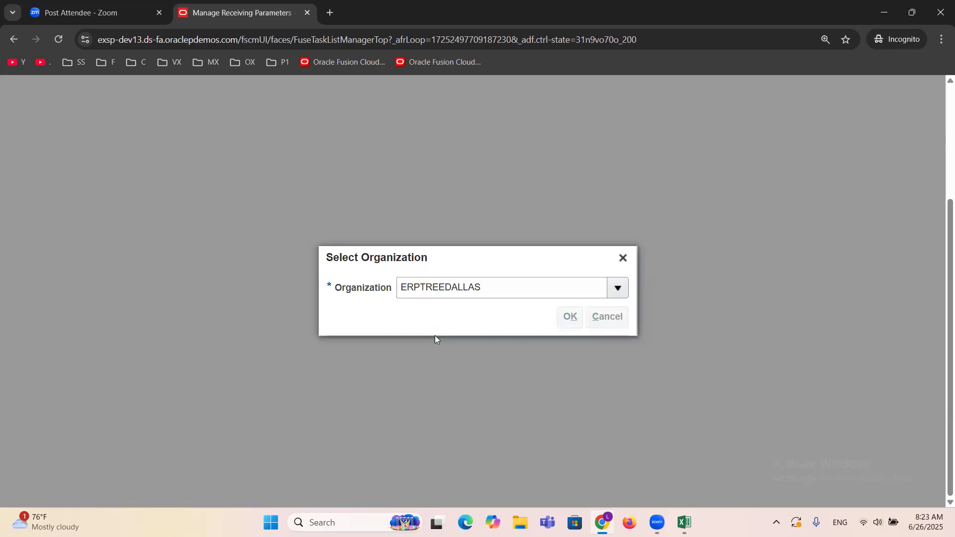
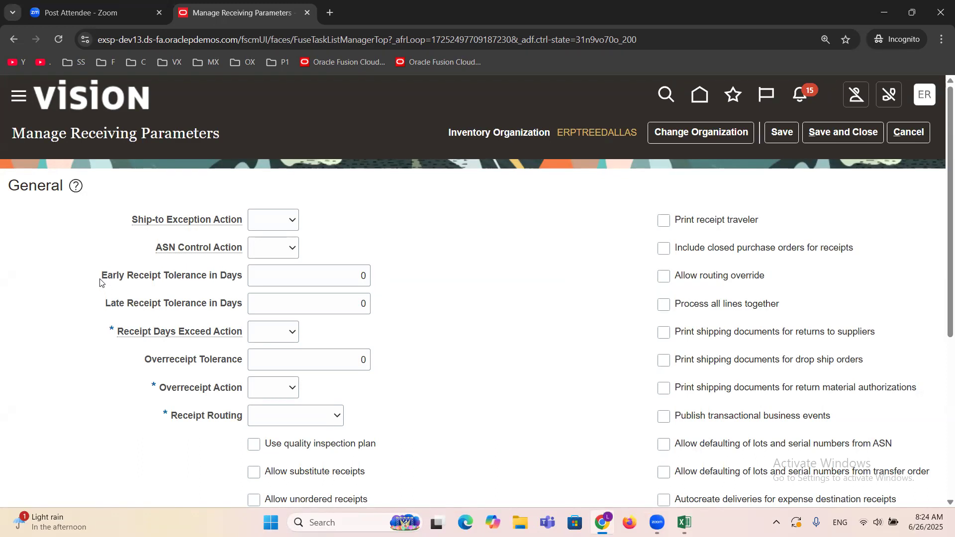
Step: Set the Early Receipt Tolerance in Days and the Late Receipt Tolerance in Days to 1
drag(102, 279, 253, 283)
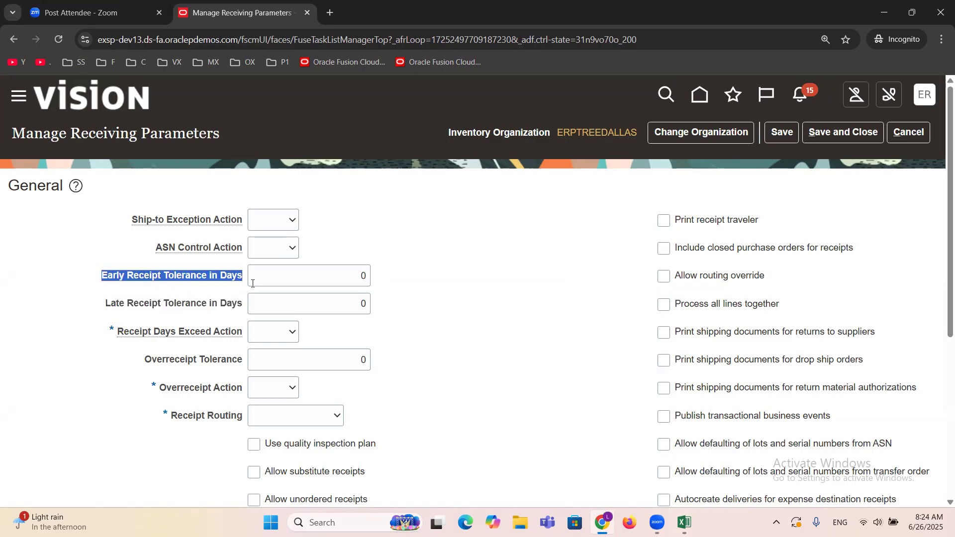
double_click(354, 274)
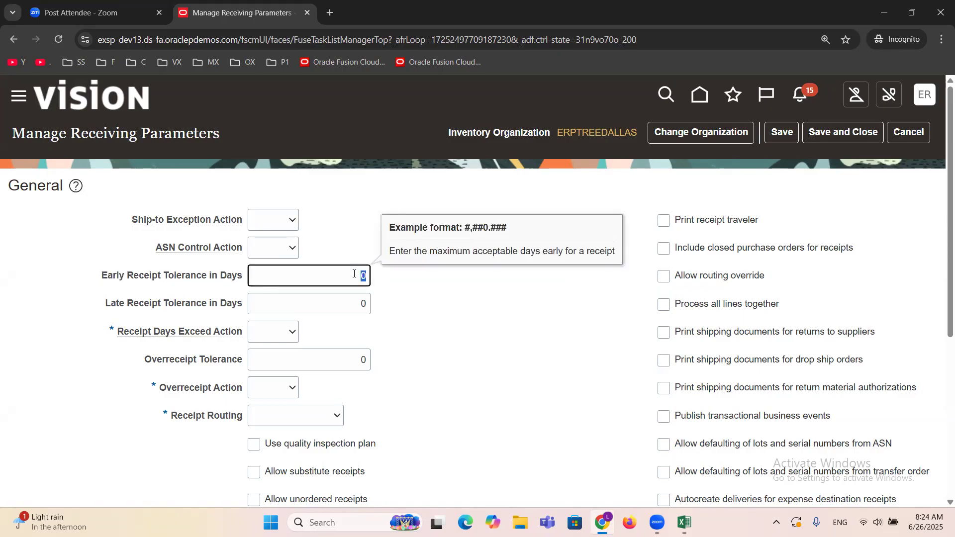
text(1)
click(461, 306)
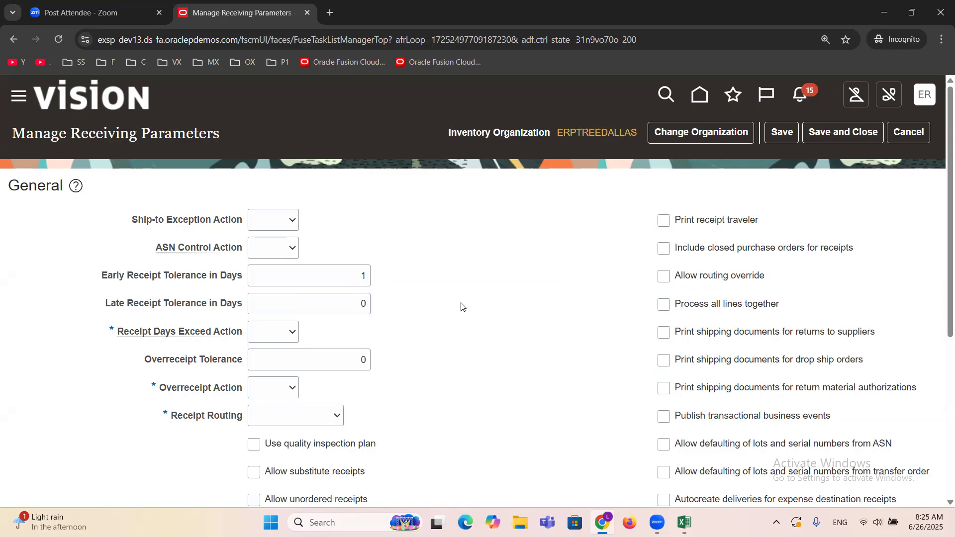
drag(104, 306, 241, 305)
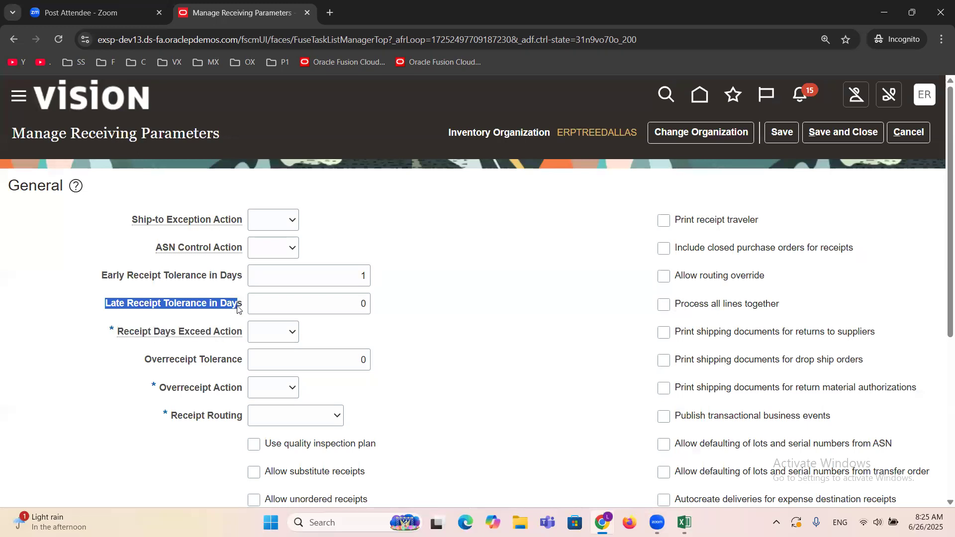
double_click(363, 301)
text(1)
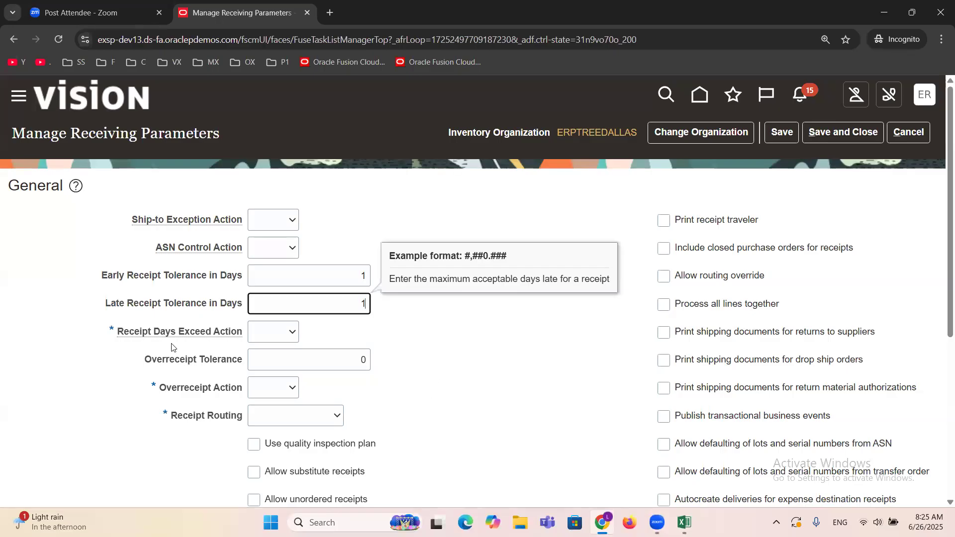
Step: Set the Receipt Days Exceed Action to Reject
click(287, 334)
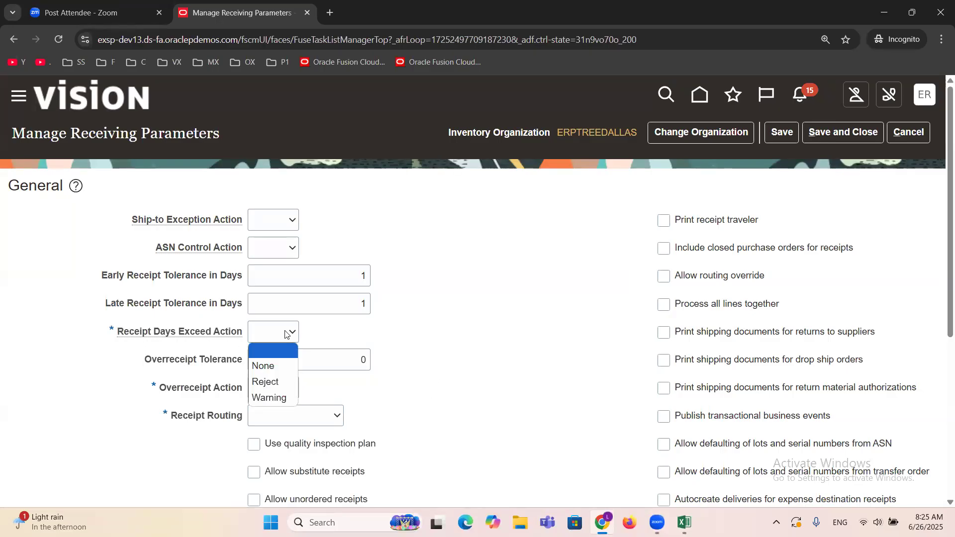
click(272, 381)
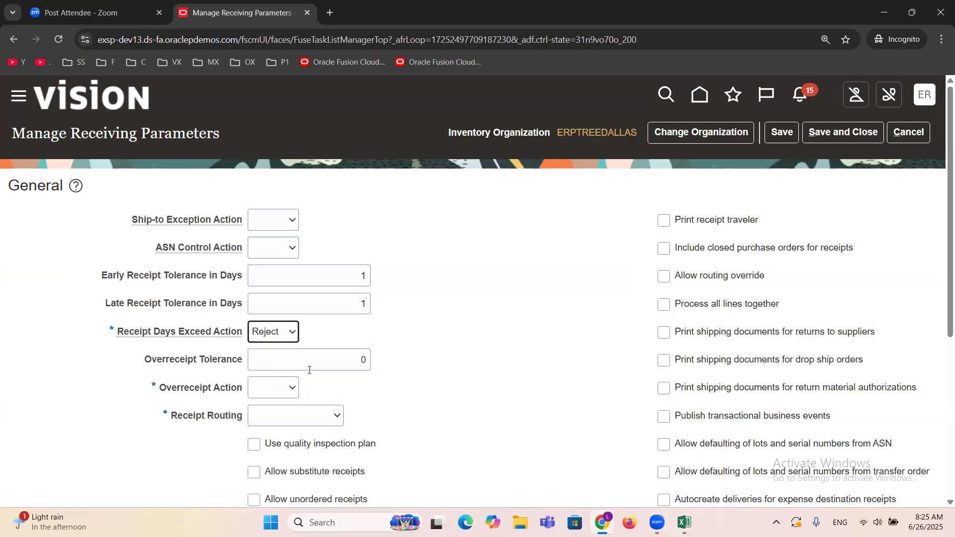
double_click(343, 309)
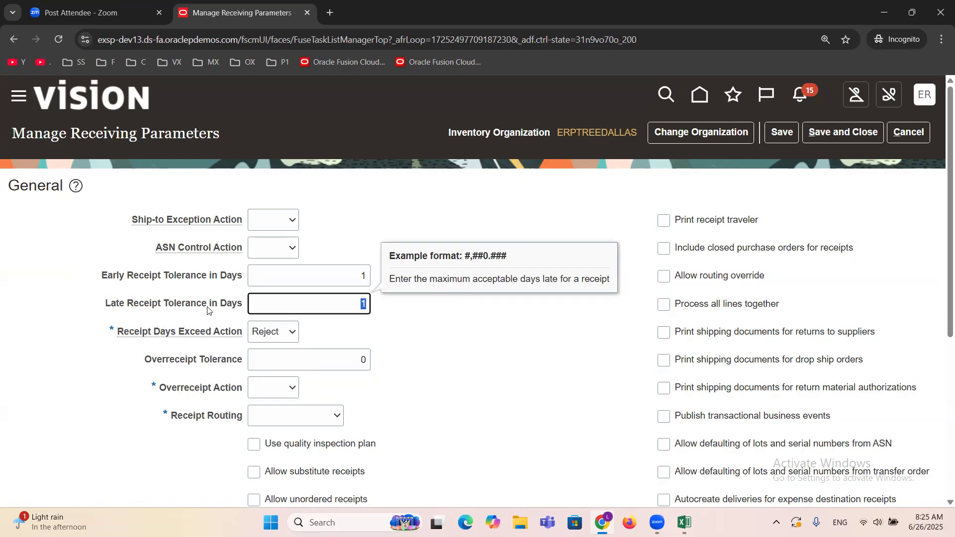
click(420, 328)
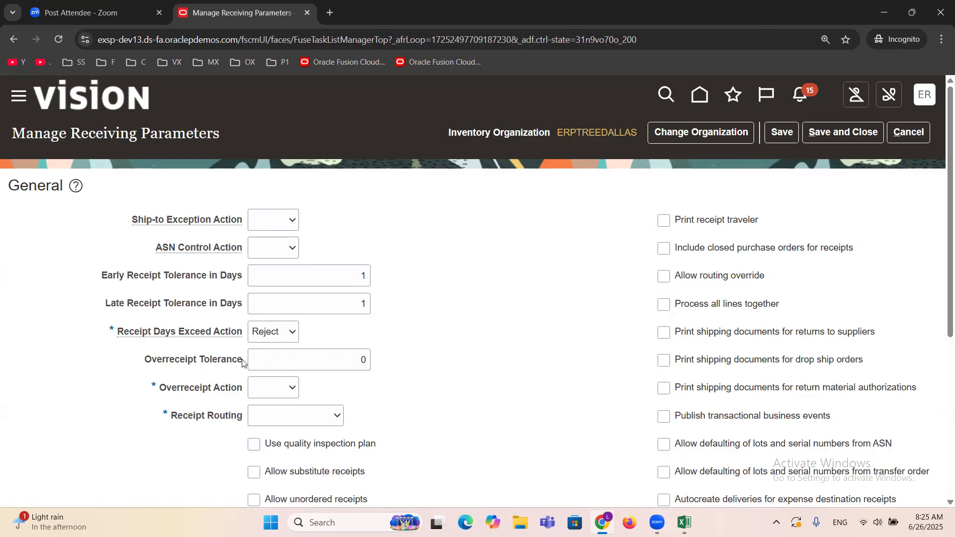
Step: Set the Overreceipt Tolerance to 10 and the Overreceipt Action to Reject
click(341, 361)
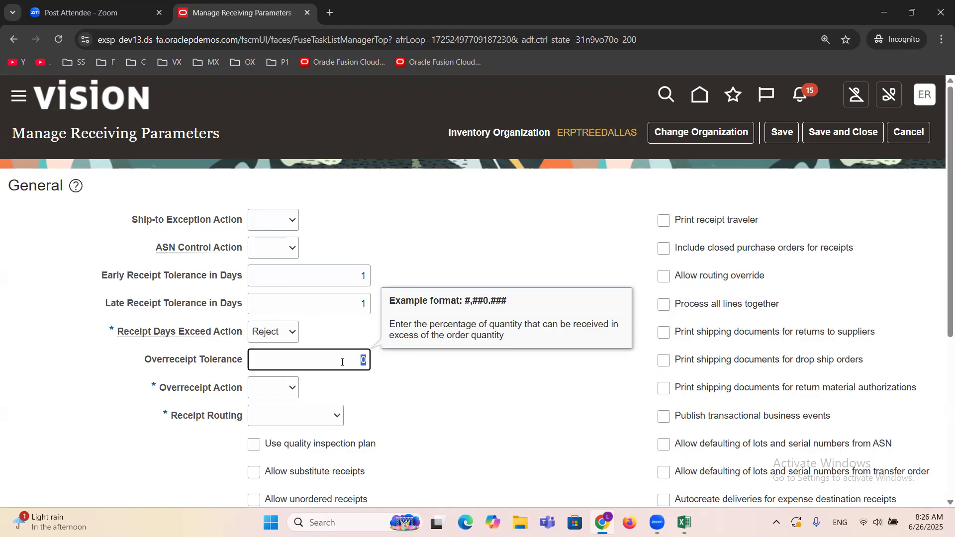
text(1)
click(417, 404)
click(359, 356)
text(10)
click(431, 384)
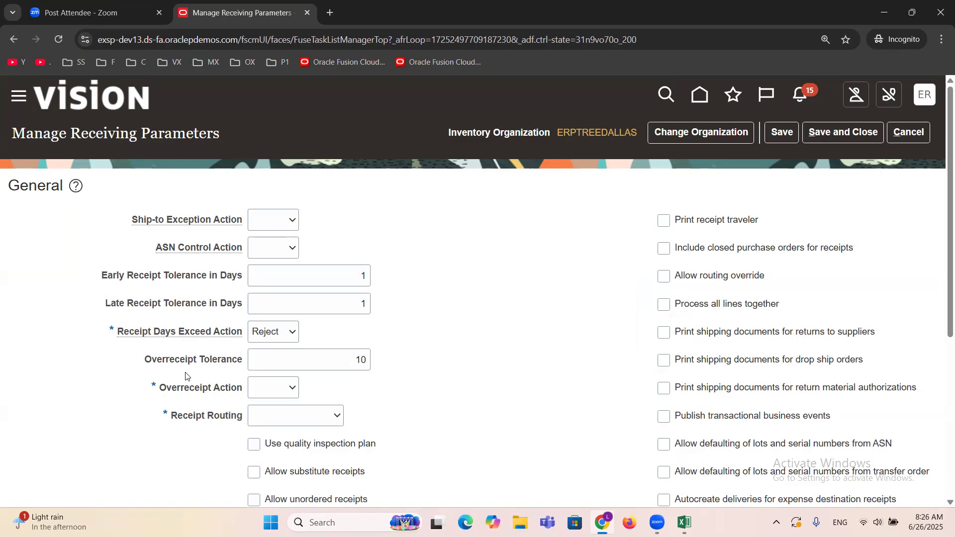
click(360, 359)
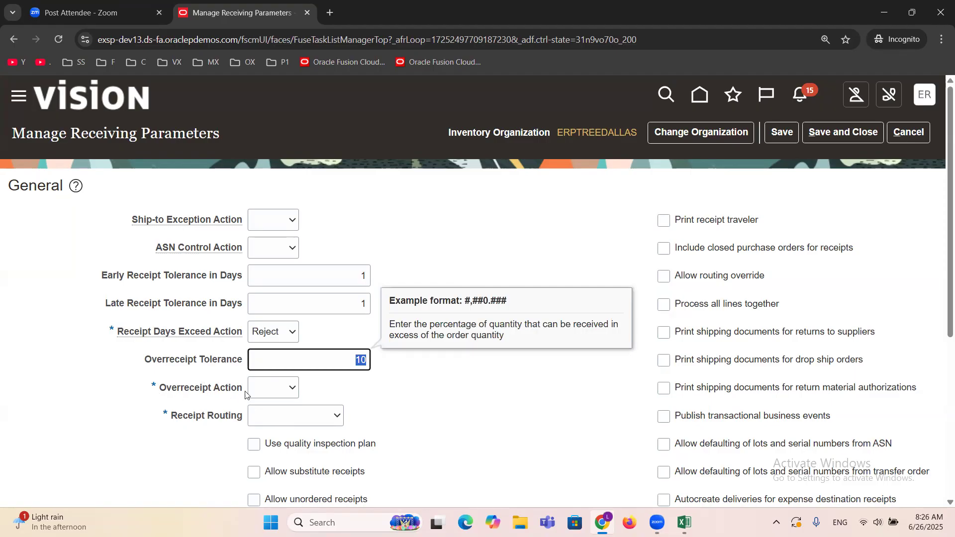
click(291, 390)
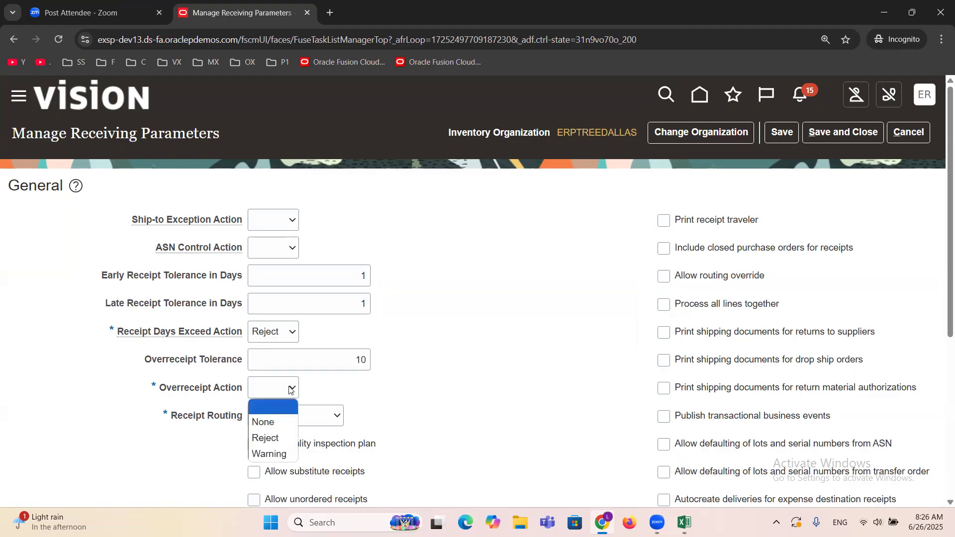
click(283, 439)
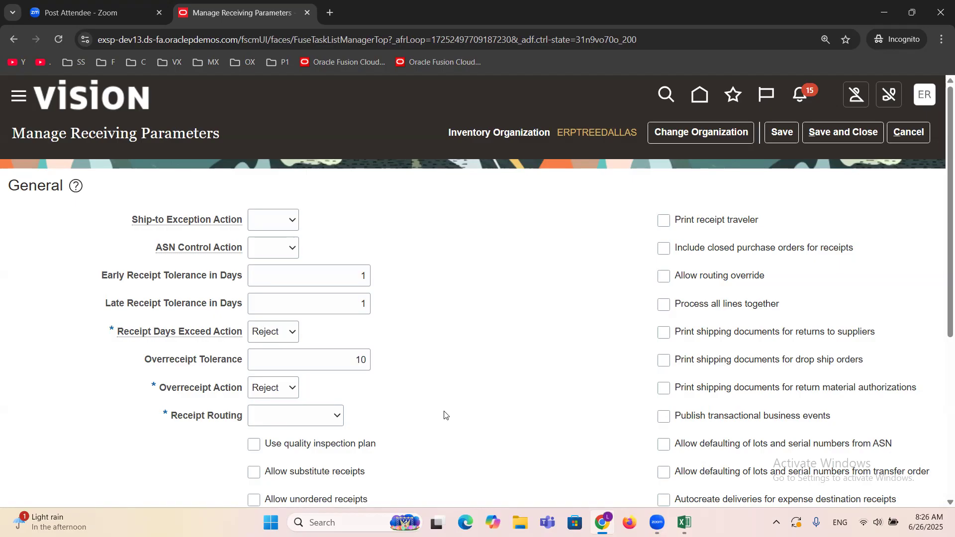
Step: Change both the Receipt Days Exceed Action and the Overreceipt Action to Warning
click(287, 333)
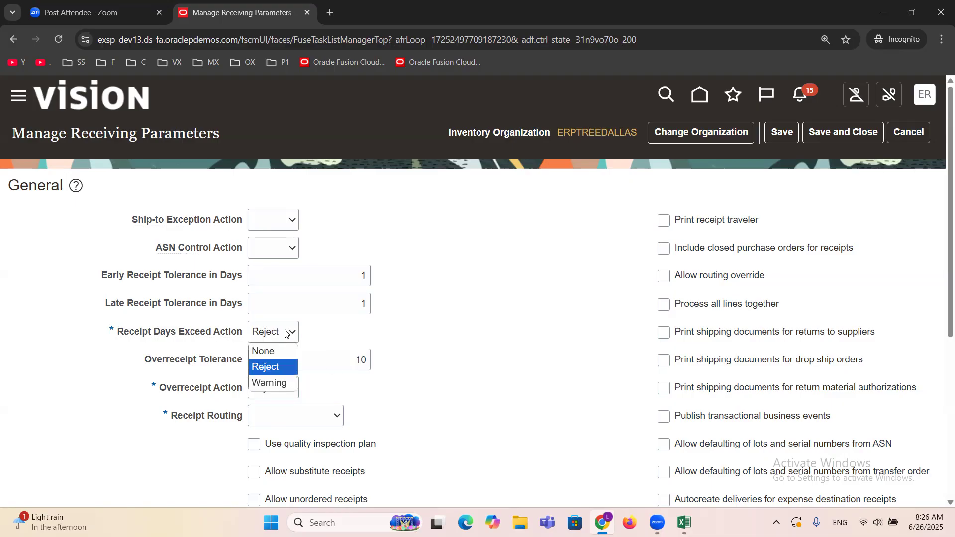
click(286, 383)
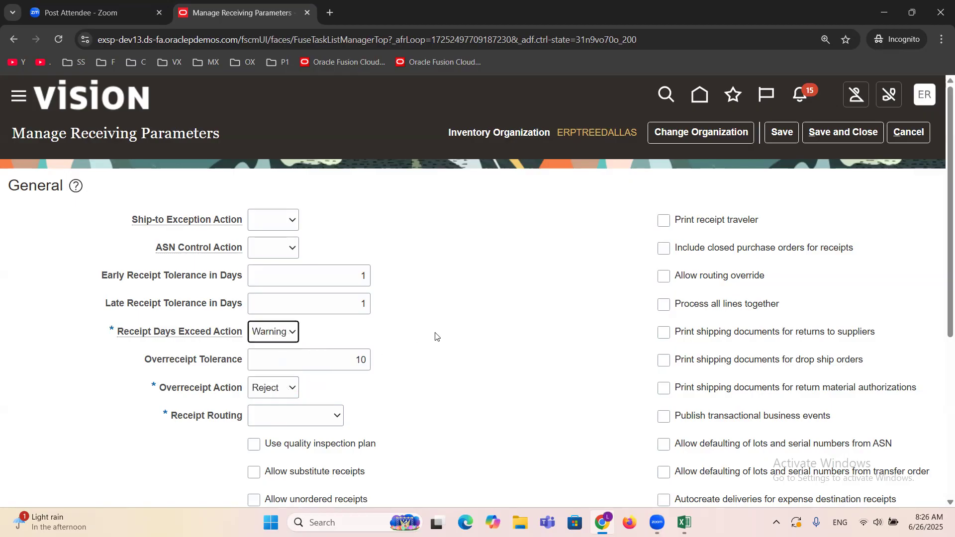
click(287, 393)
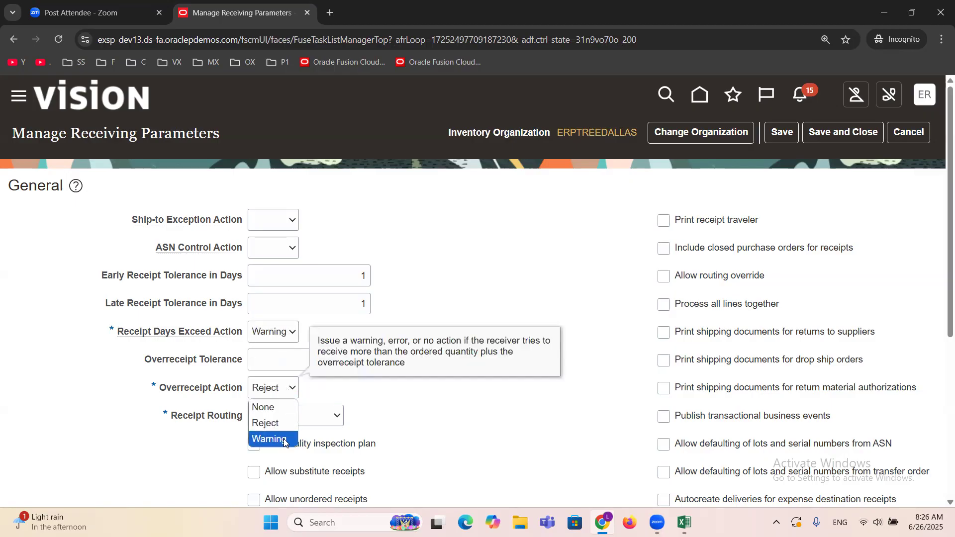
click(267, 436)
click(379, 406)
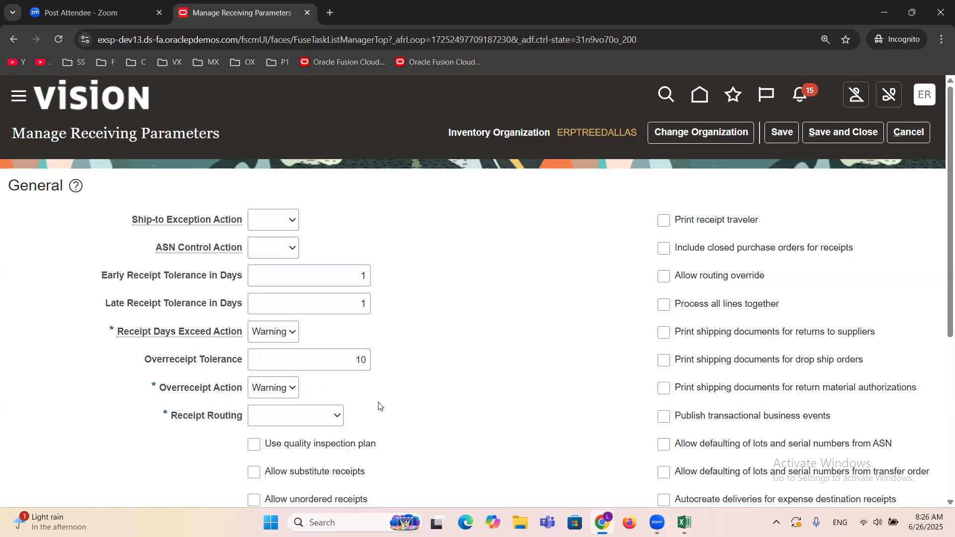
Step: Set the Receipt Days Exceed Action and the Overreceipt Action to None
click(280, 331)
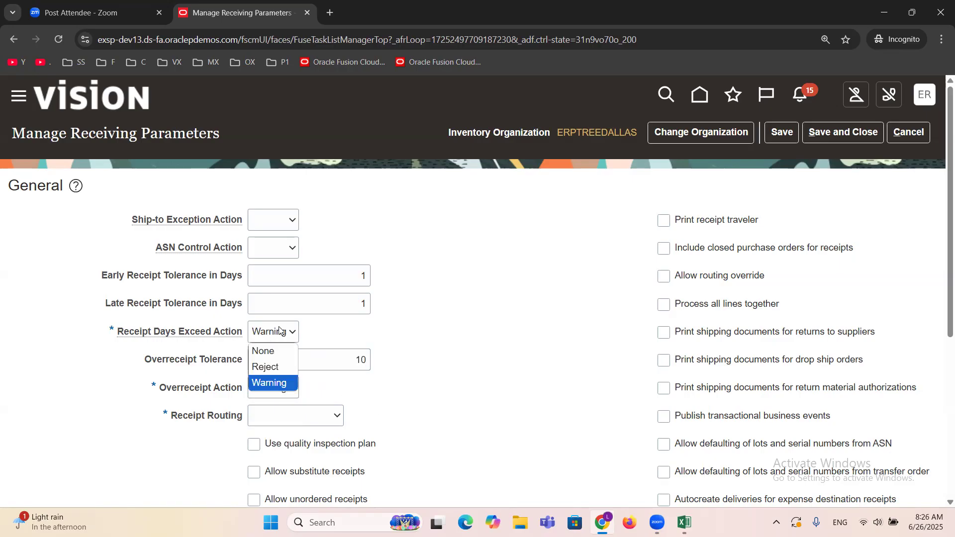
click(274, 353)
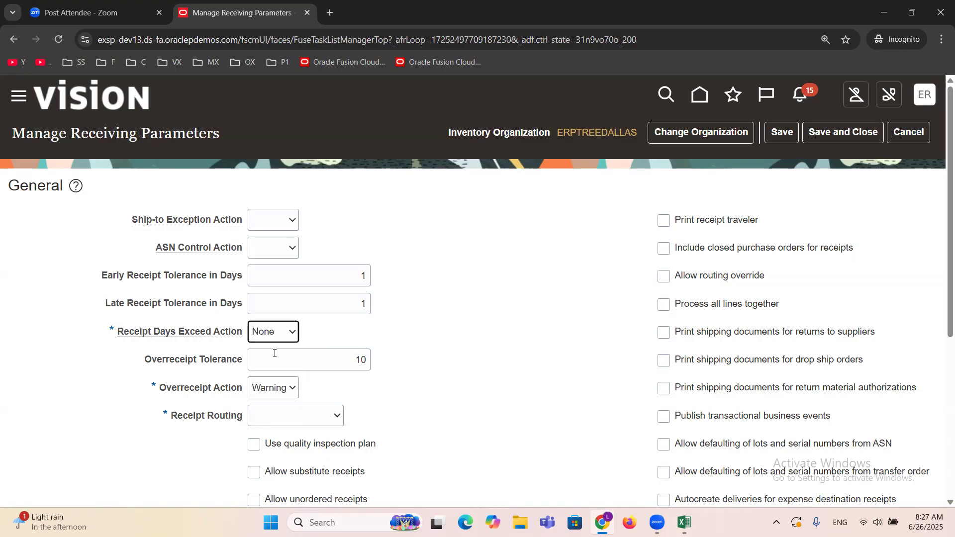
click(292, 388)
click(279, 402)
Step: Set the Overreceipt Tolerance, Early Receipt Tolerance in Days and Late Receipt Tolerance in Days to 0
drag(301, 364, 405, 363)
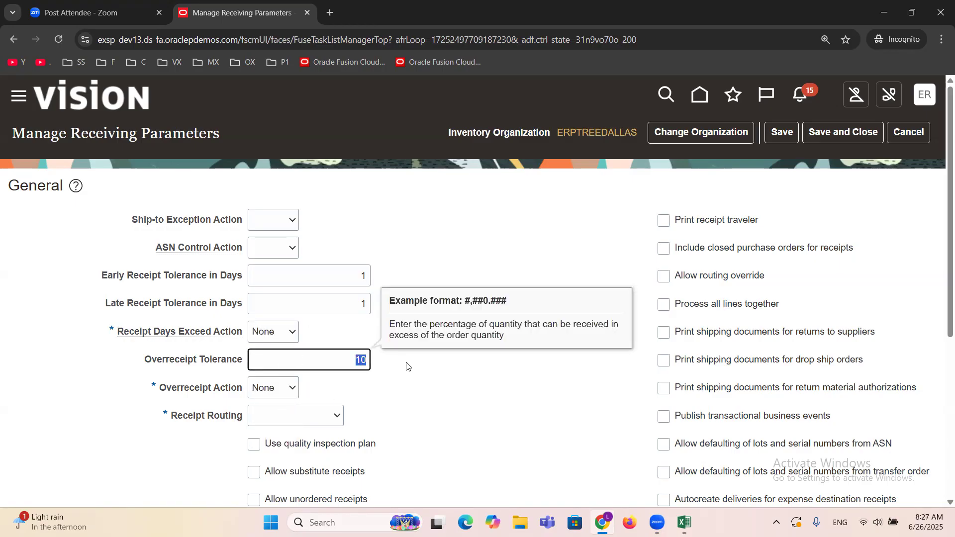
text(0)
click(406, 366)
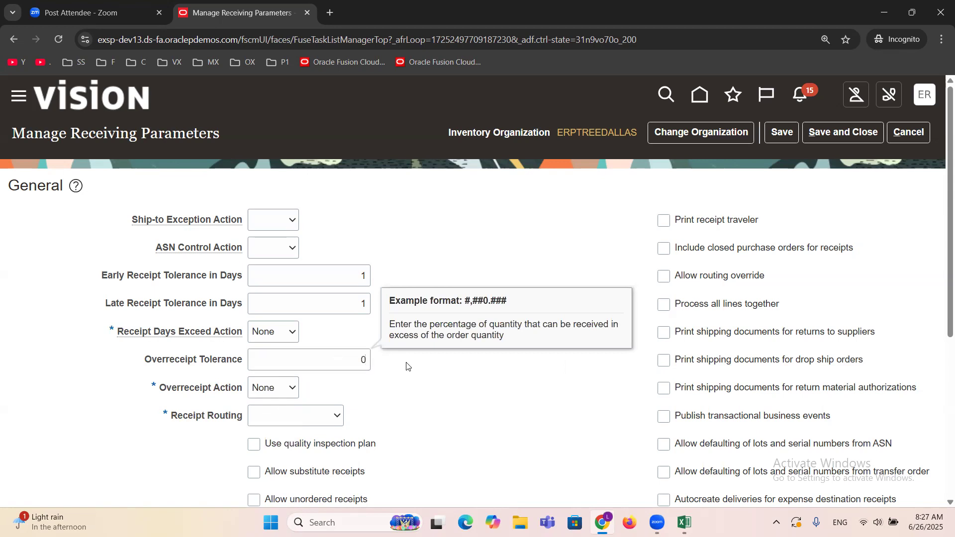
double_click(362, 276)
text(0)
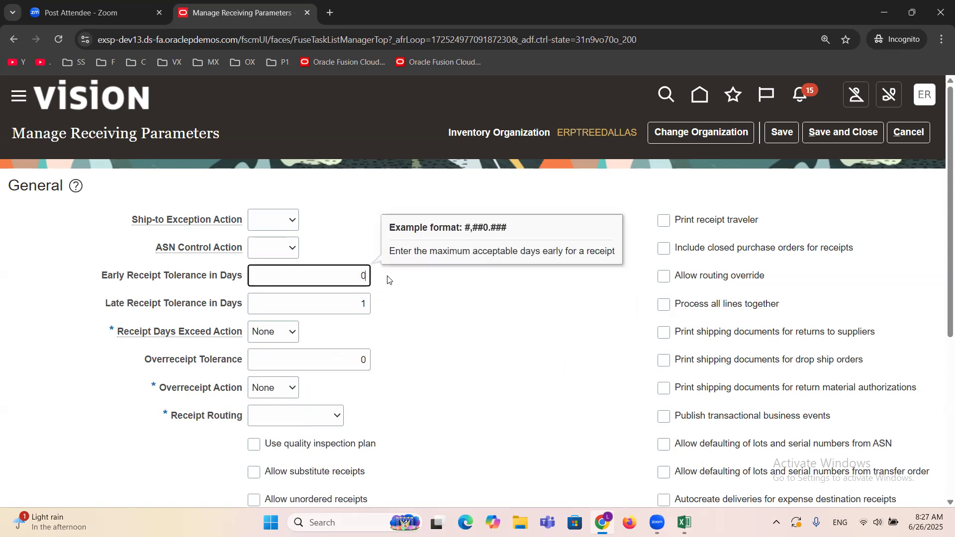
double_click(348, 313)
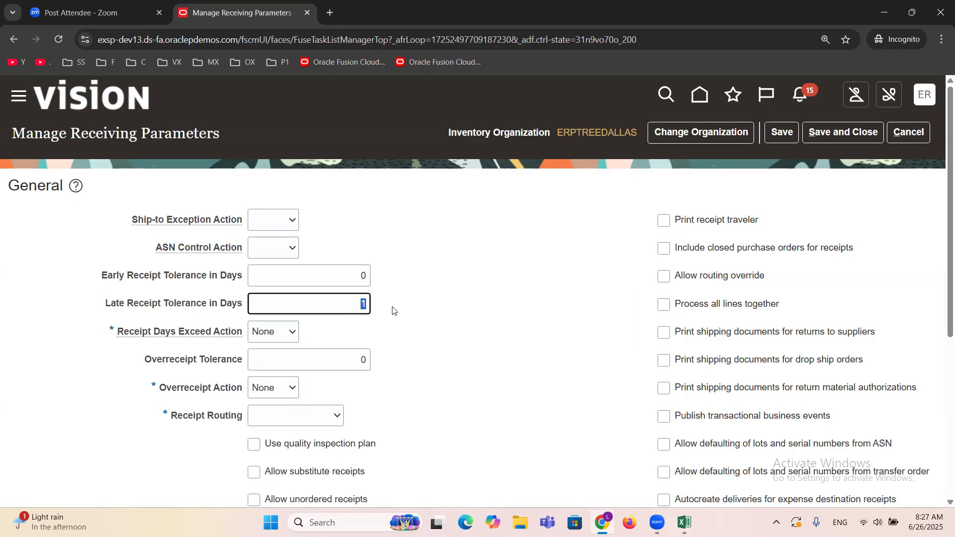
text(0)
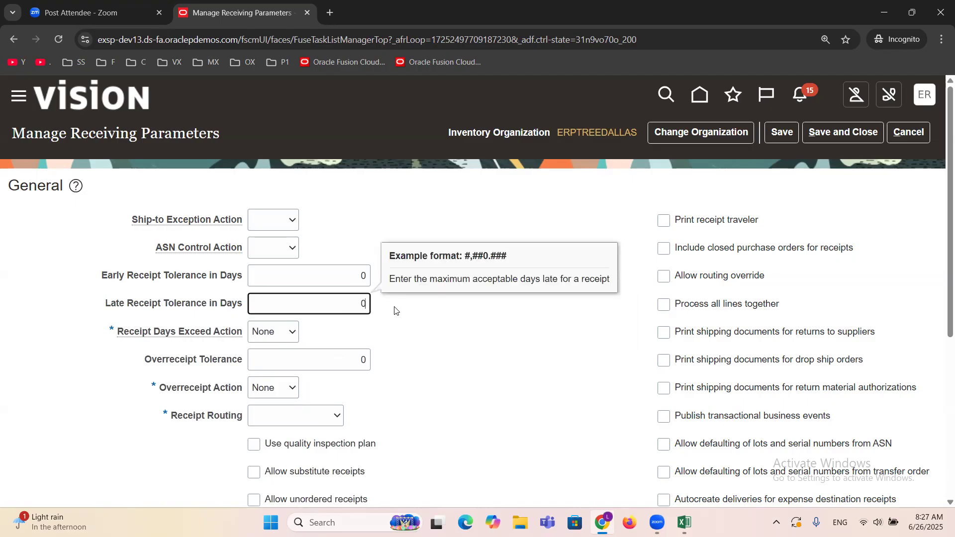
click(457, 353)
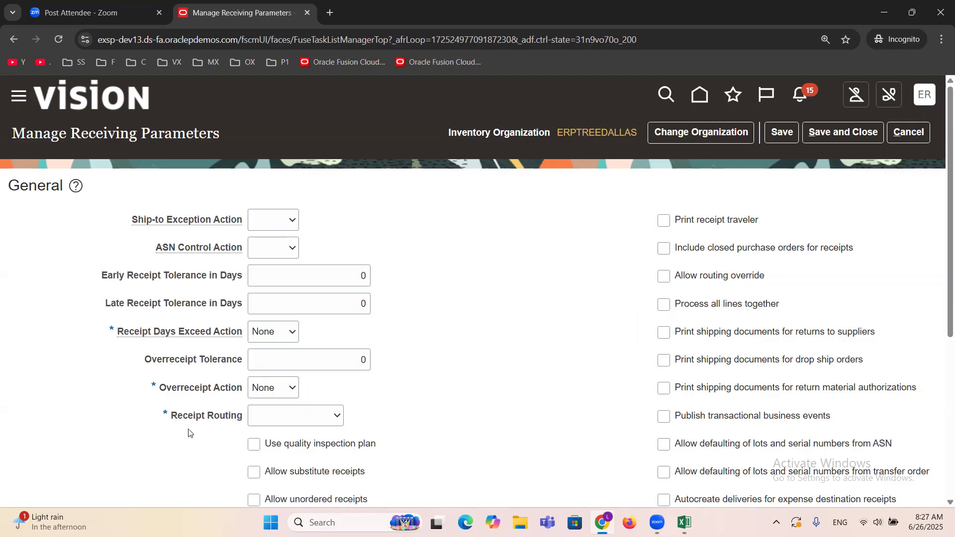
drag(173, 422, 244, 427)
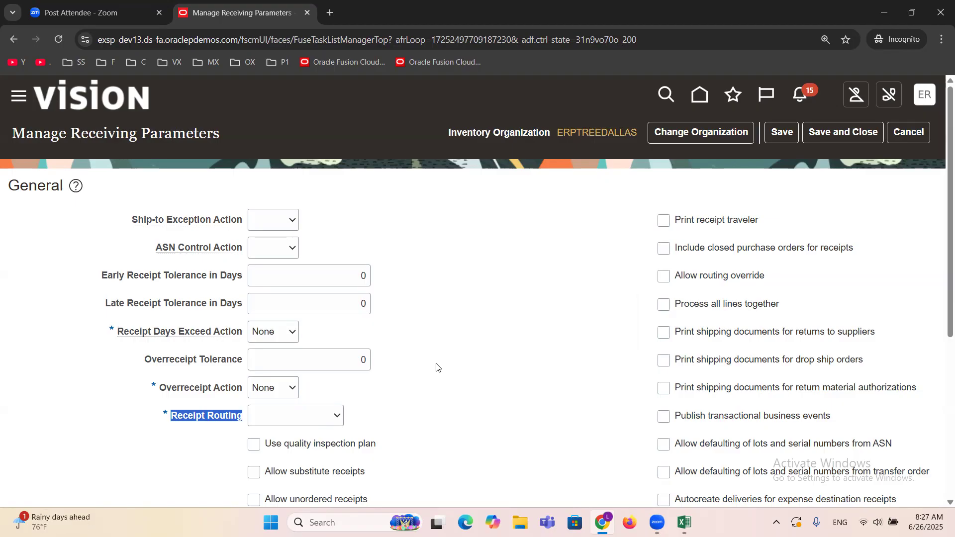
click(184, 436)
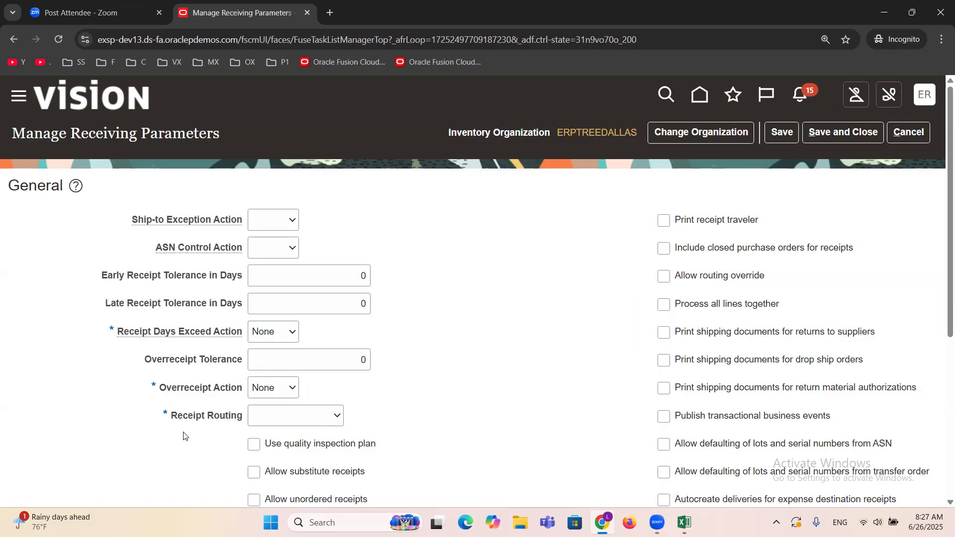
drag(170, 414, 242, 428)
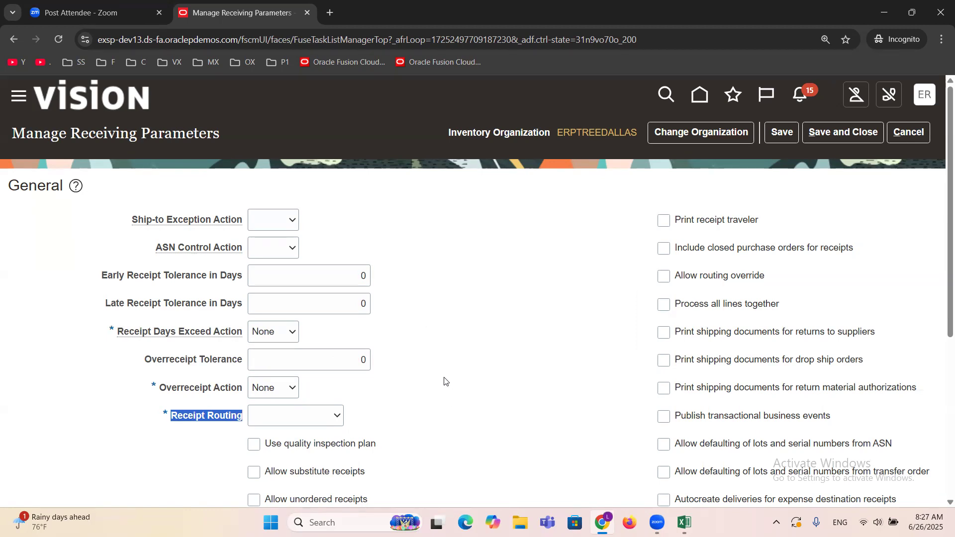
Step: Switch to the Excel task list and add the bold heading "Receipt Routing Methods" in cell D14
click(684, 523)
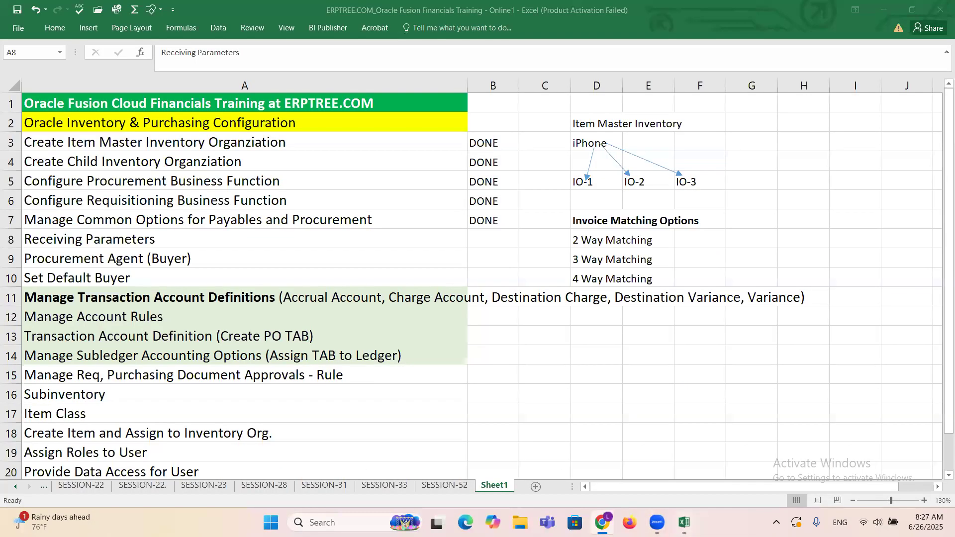
click(607, 336)
click(606, 348)
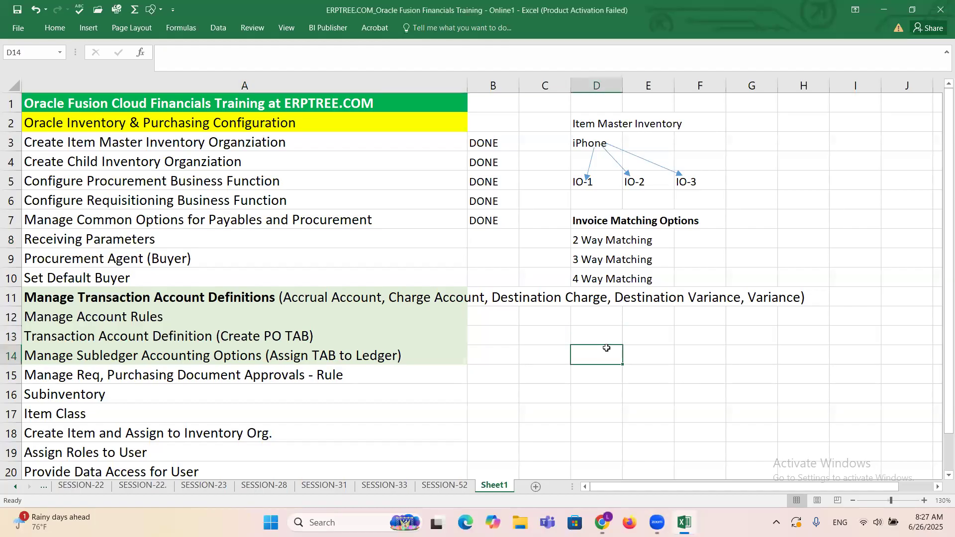
text(Re)
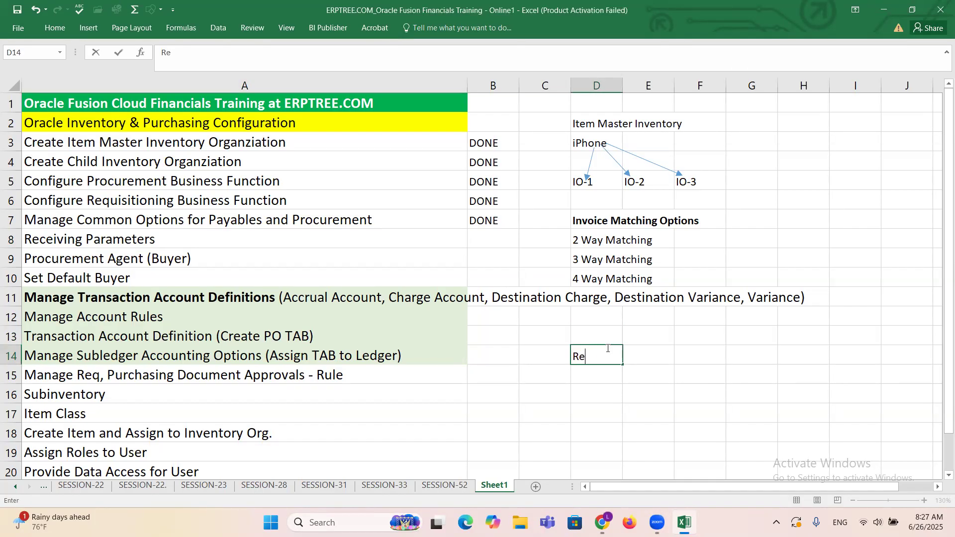
text(ceipt Routing Methods)
key(ctrl+Return)
key(ctrl+v)
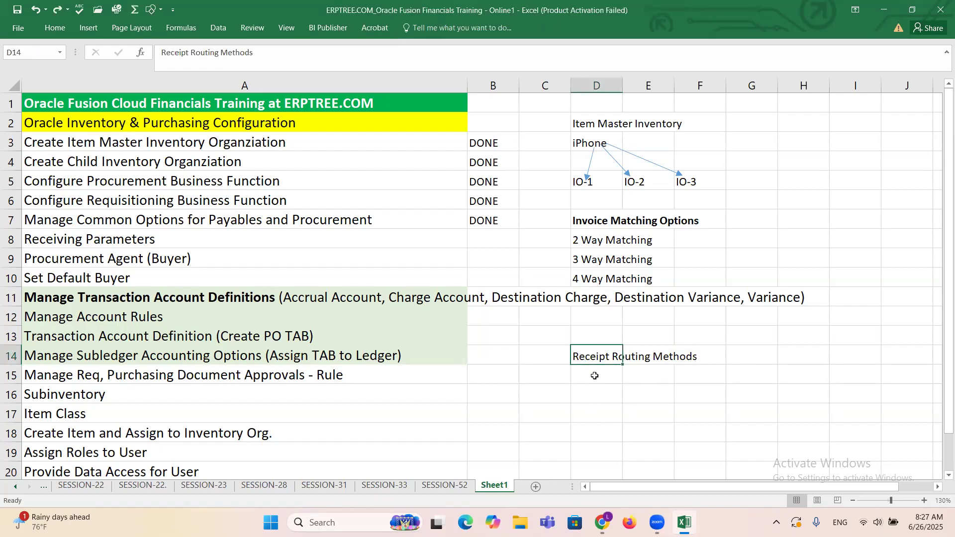
key(ctrl+b)
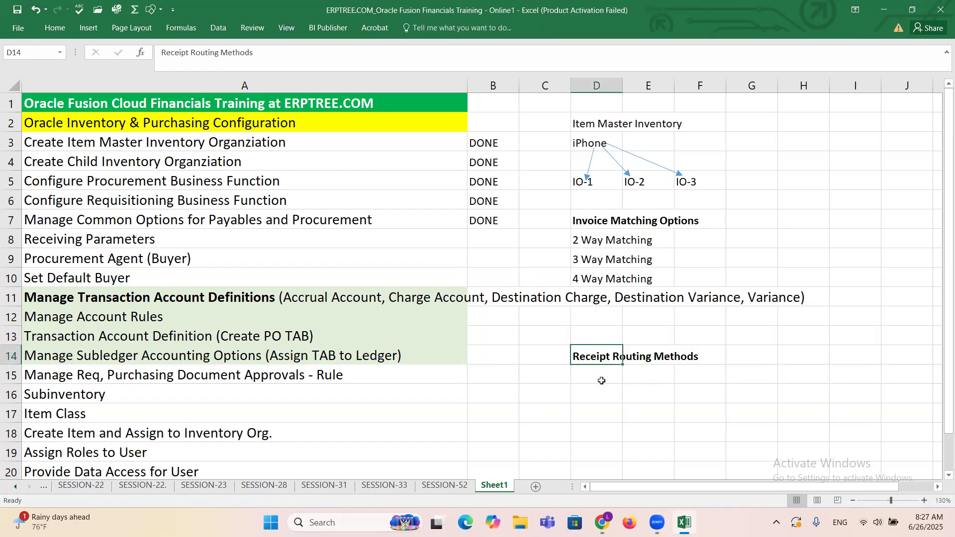
Step: Enter "Direct Delivery" in cell D15, below the Receipt Routing Methods heading
click(599, 376)
text(D)
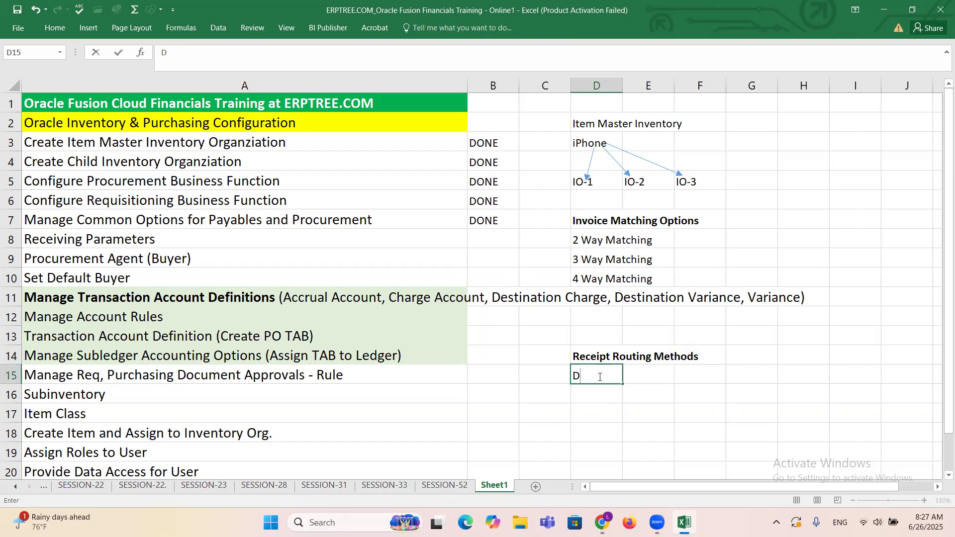
text(irectly)
key(BackSpace)
key(BackSpace)
text(Delivery)
key(Return)
Step: Add "Stanadrd Receipt" in cell D16 and "Inspection Required" in cell D17
text(Stanadrd Receipt)
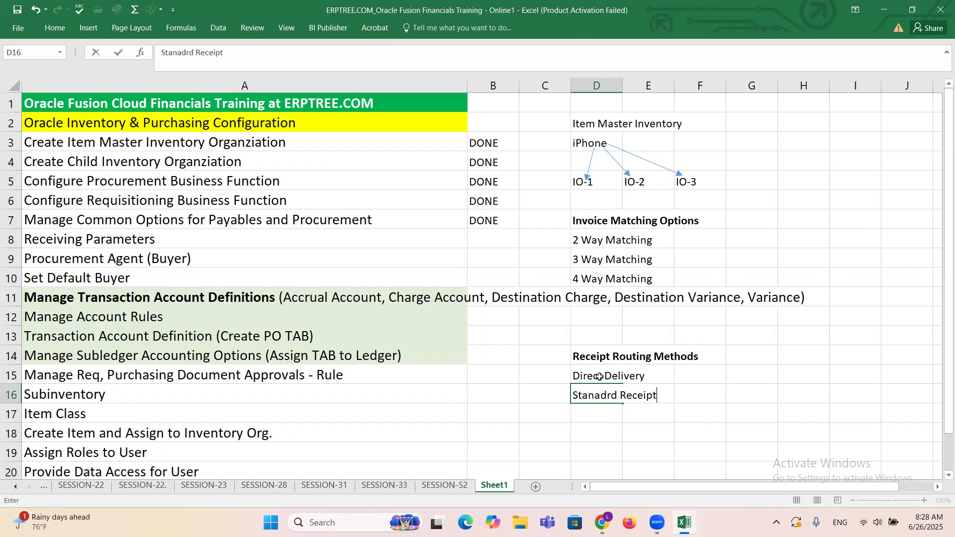
key(Return)
text(I)
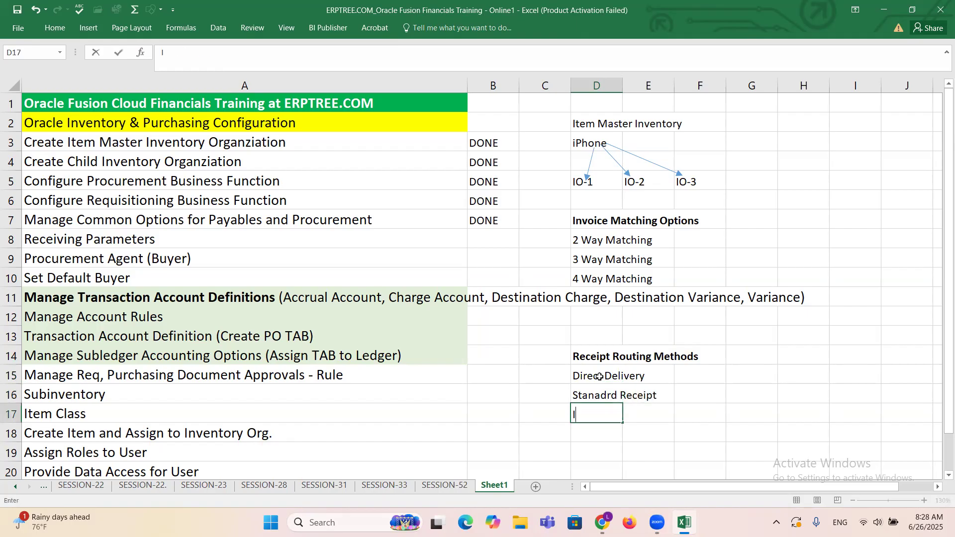
text(nspection Required)
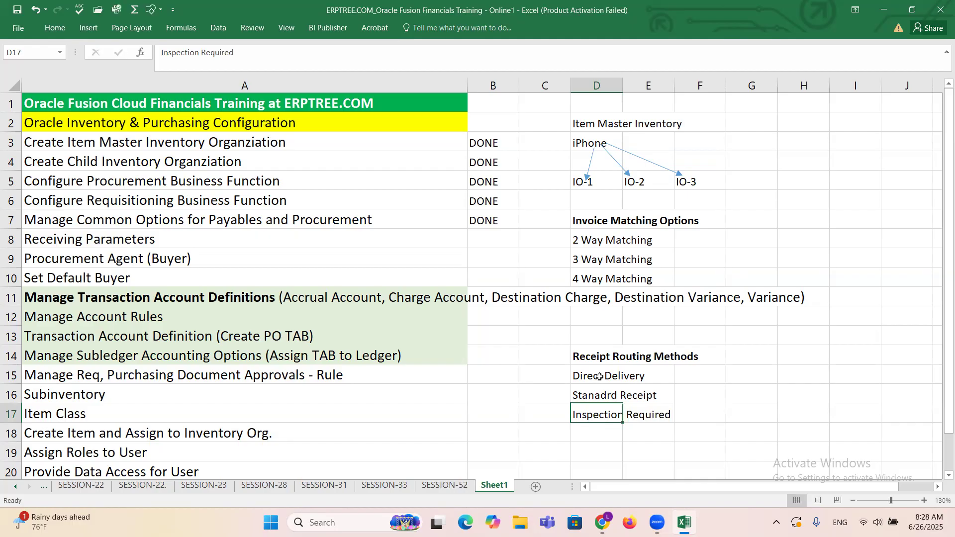
Step: Review the Direct Delivery, standard receipt and Inspection Required entries under the Receipt Routing Methods heading
click(600, 357)
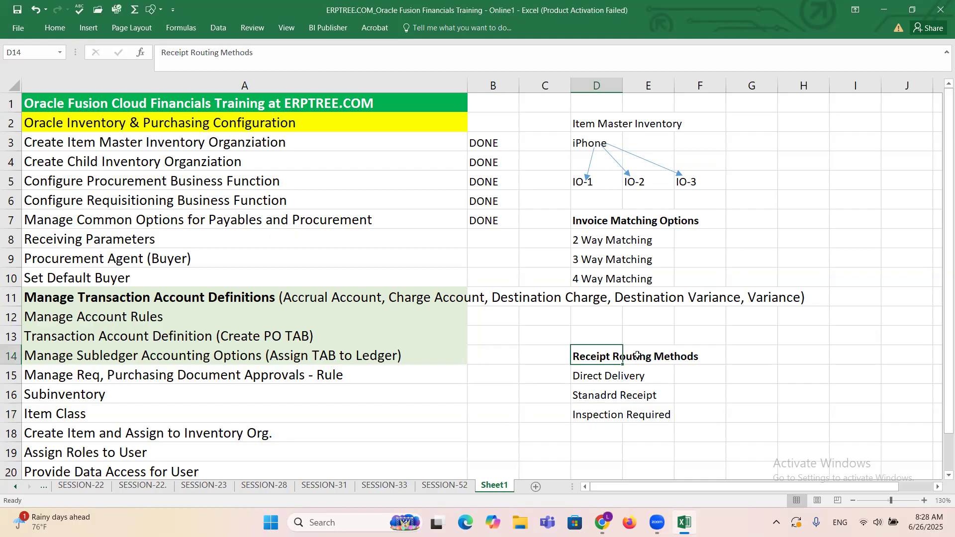
scroll(638, 368, up, 2)
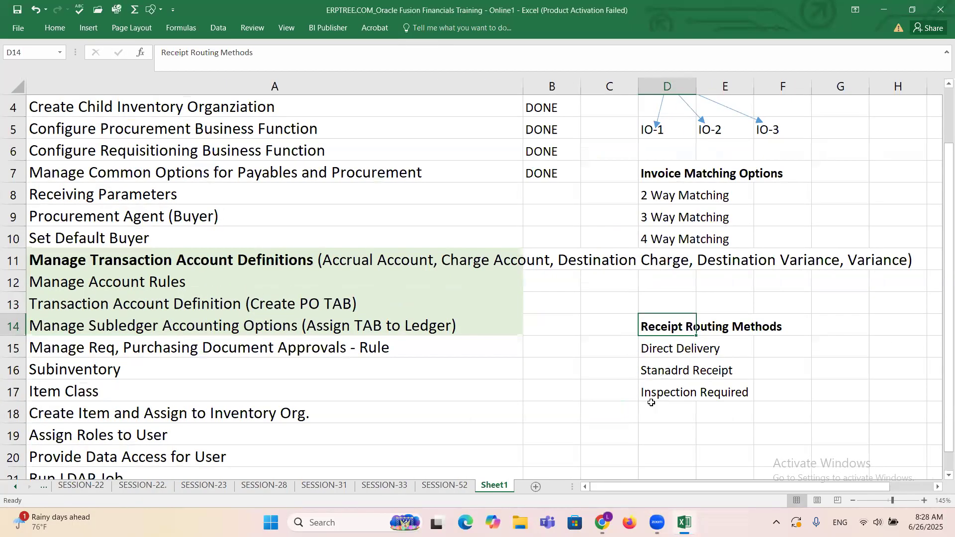
drag(657, 485, 676, 488)
click(653, 348)
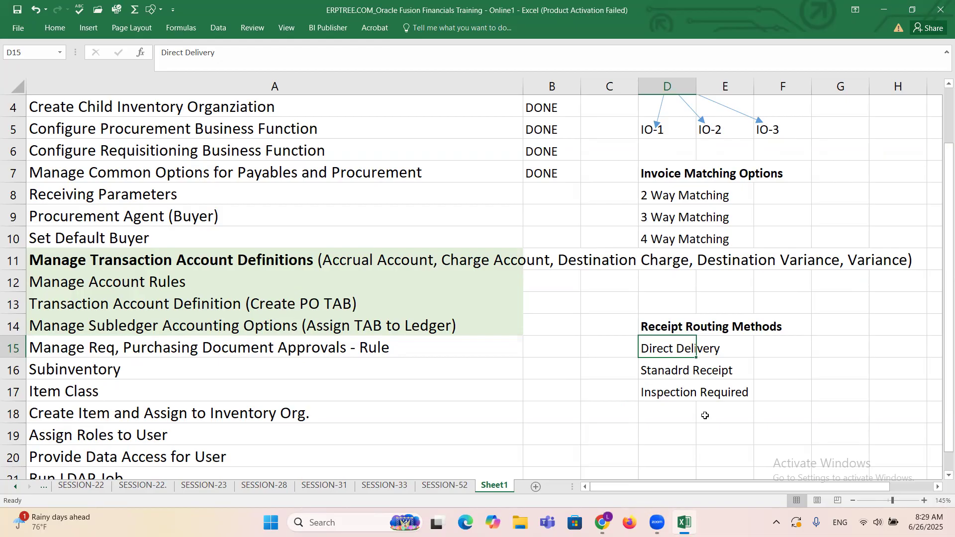
click(758, 347)
drag(651, 356, 723, 354)
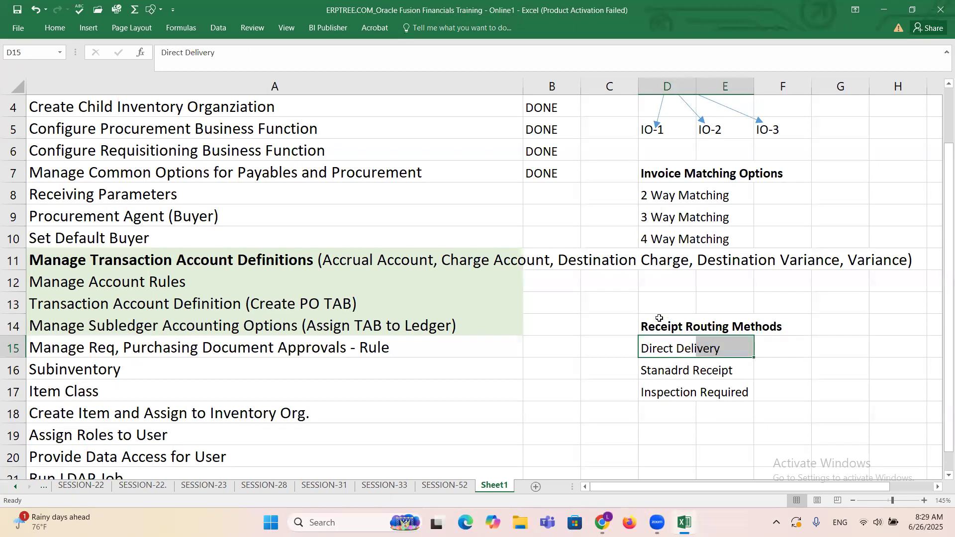
click(663, 351)
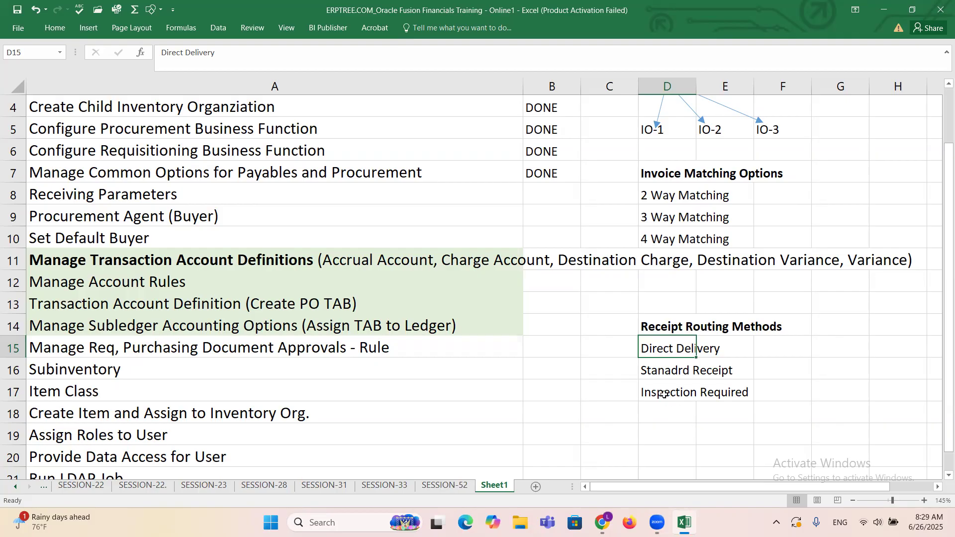
click(653, 372)
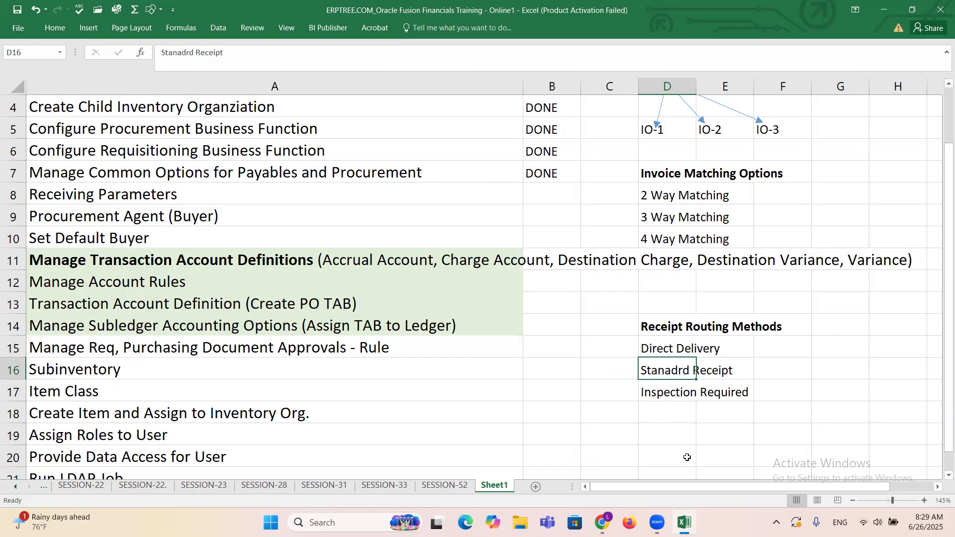
click(652, 347)
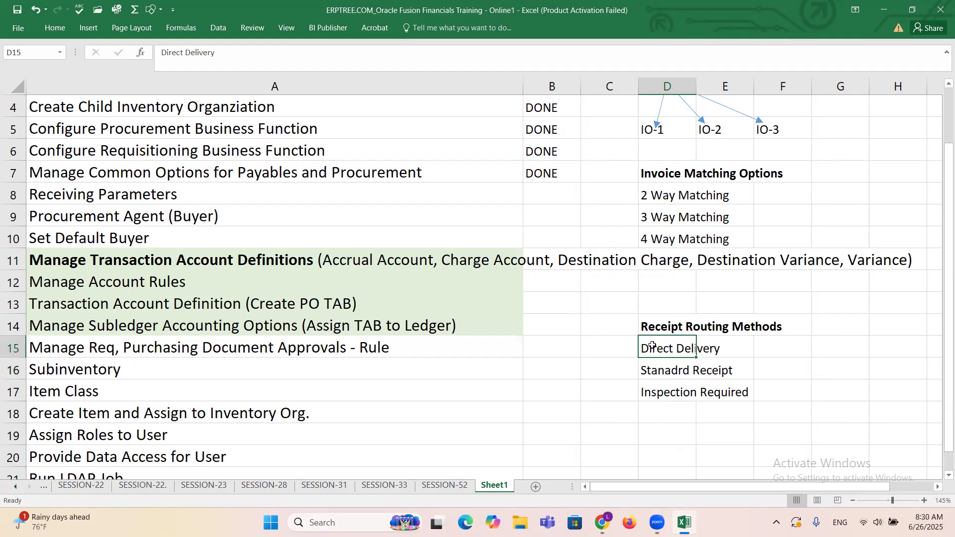
click(656, 369)
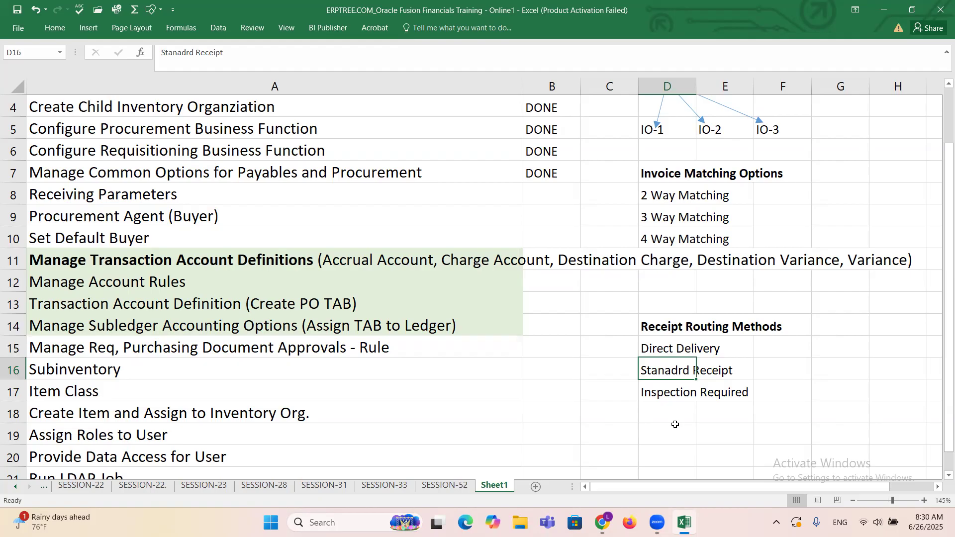
click(663, 350)
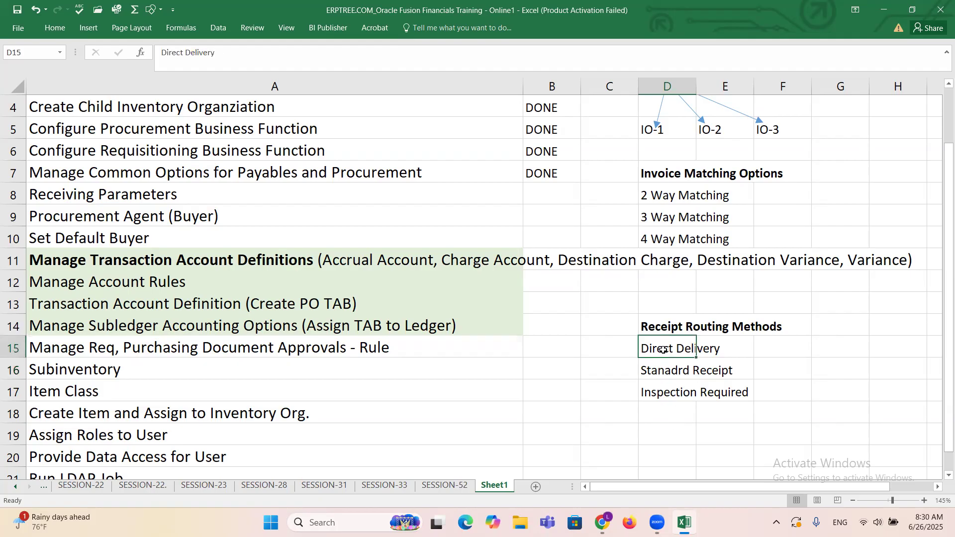
click(675, 368)
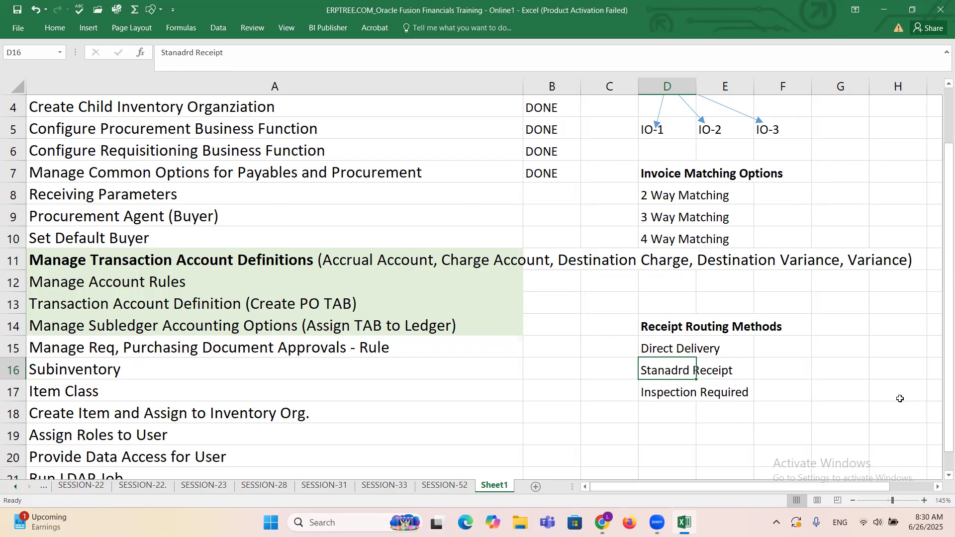
click(661, 396)
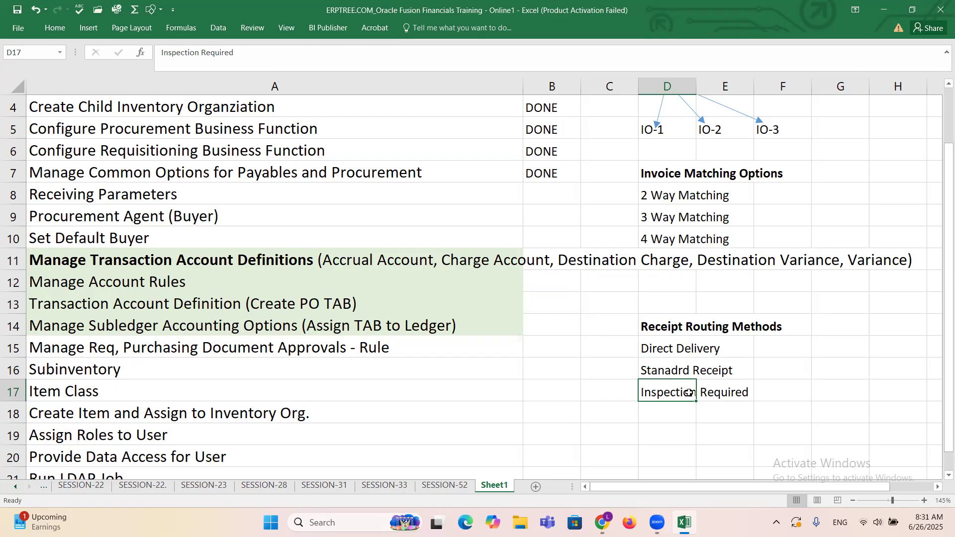
click(660, 348)
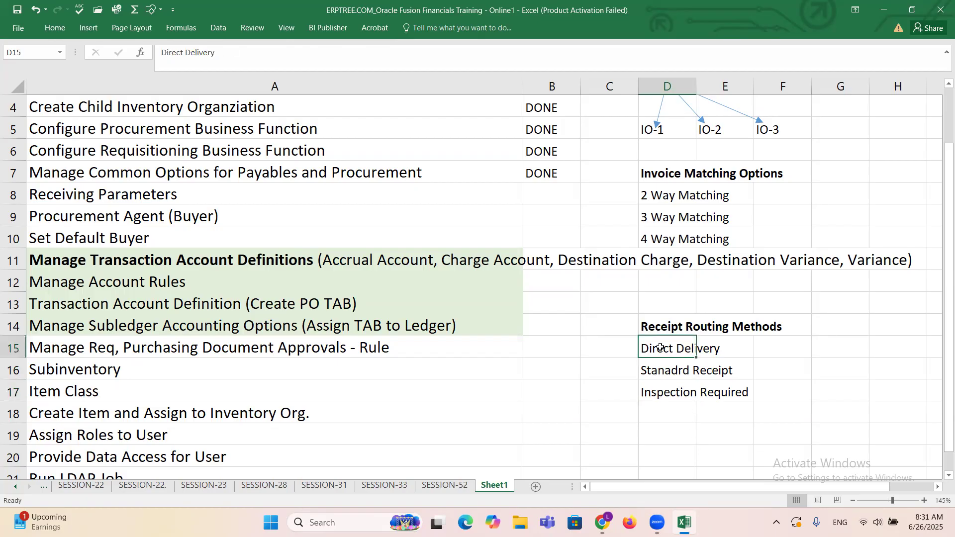
click(676, 372)
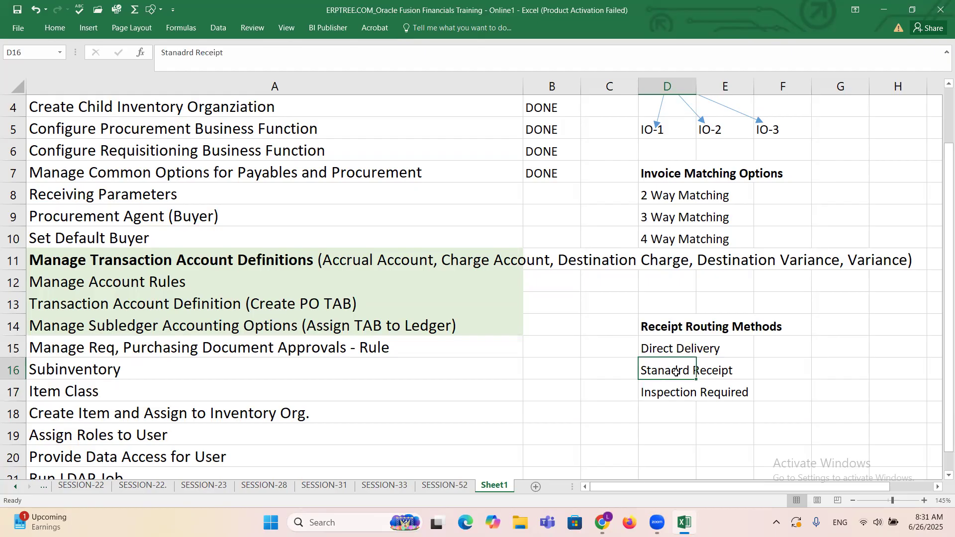
click(678, 395)
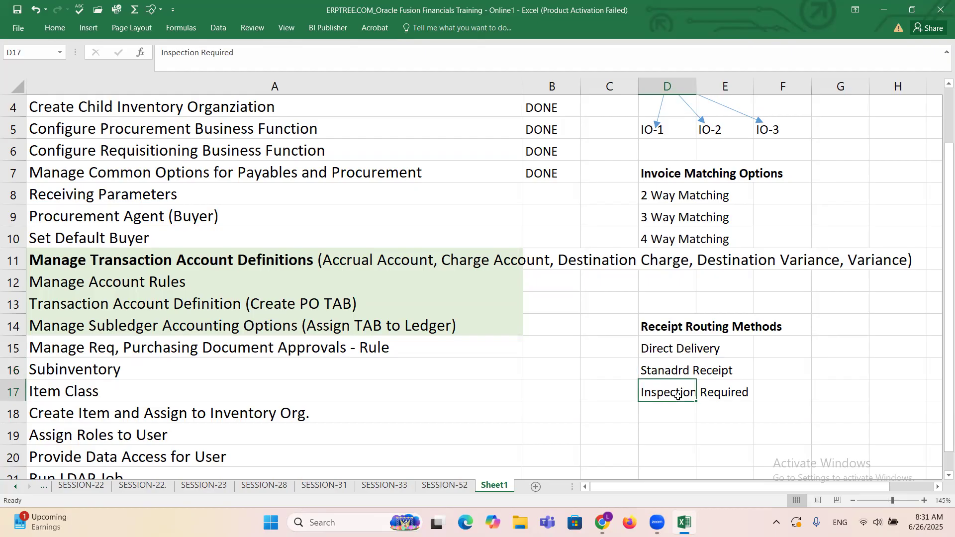
click(650, 330)
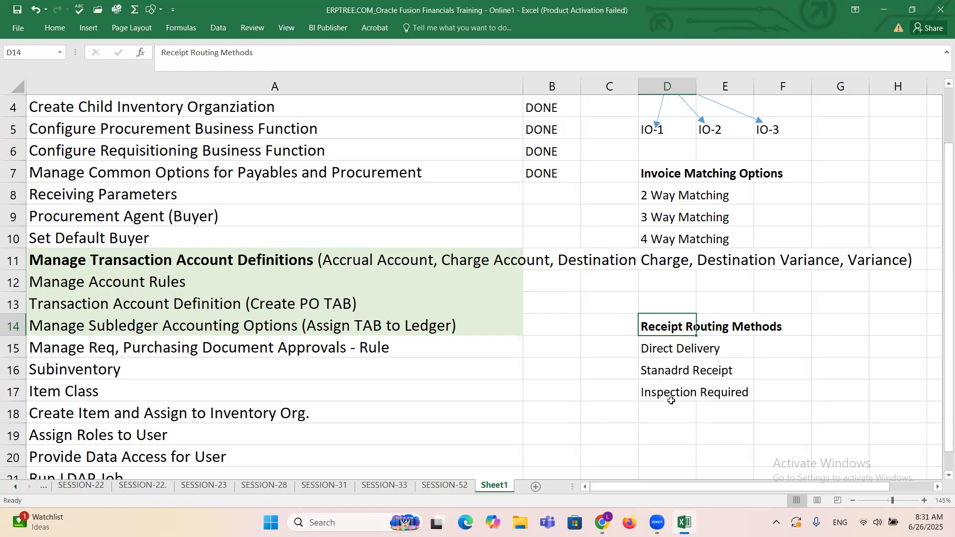
Step: Switch to the Manage Receiving Parameters page in the browser and set the general Receipt Routing to Direct delivery
key(alt+Tab)
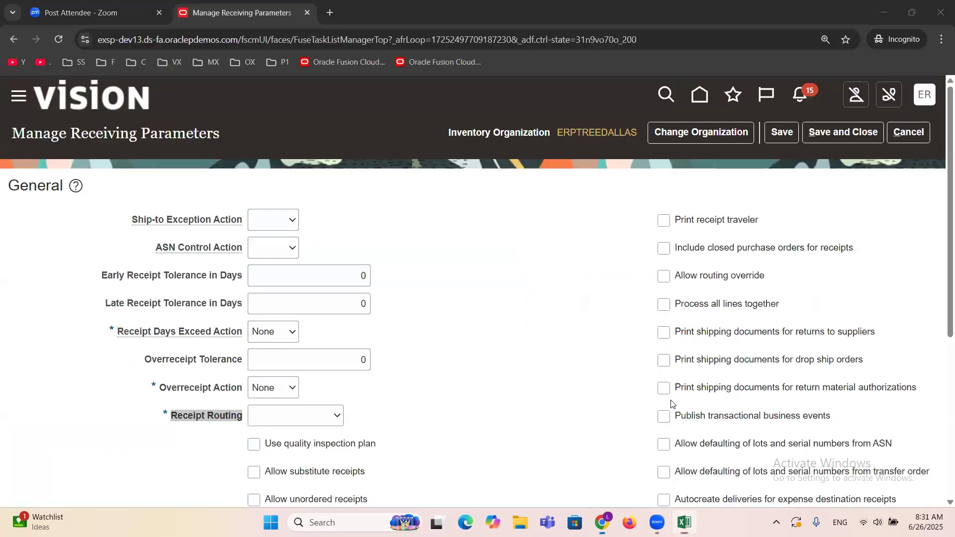
click(486, 379)
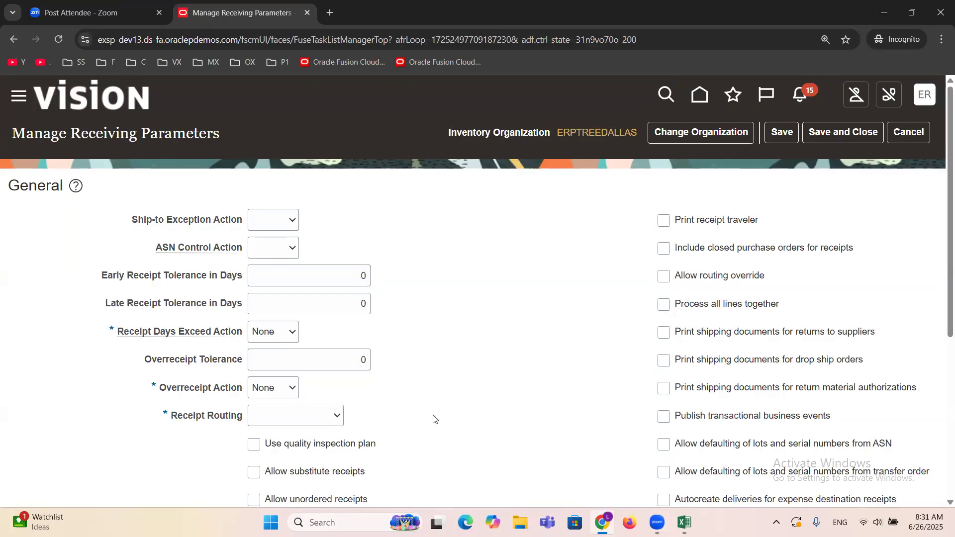
click(321, 420)
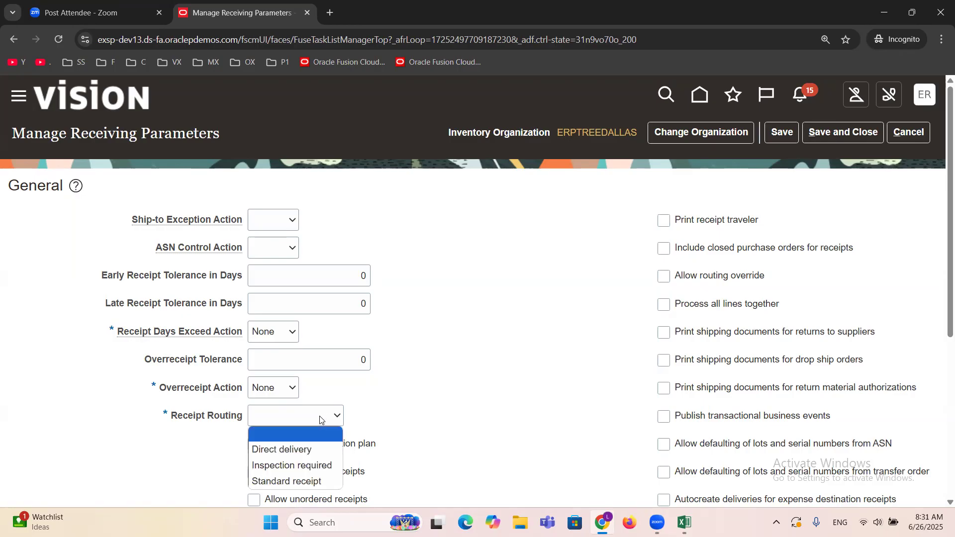
click(318, 449)
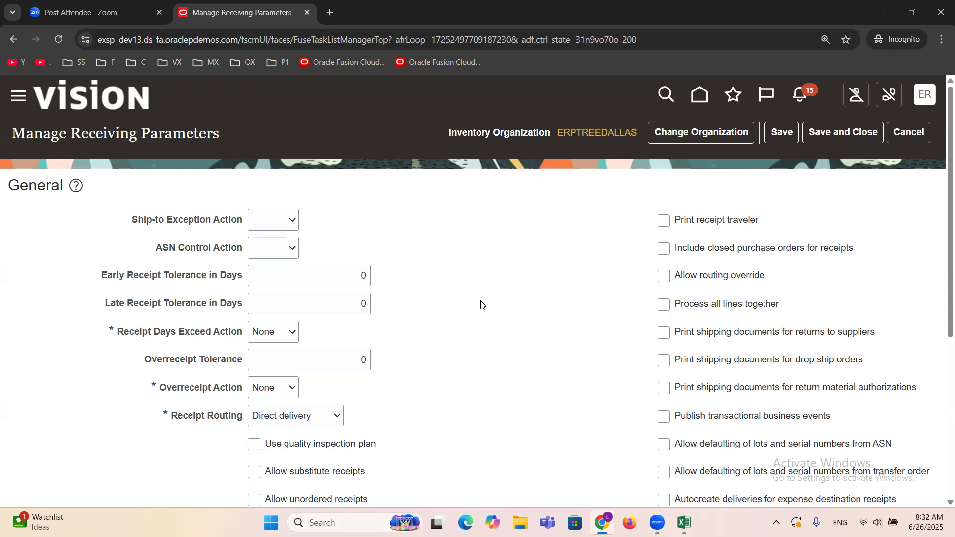
Step: Set the Receipt Number Generation to Automatic and its Type to Numeric
scroll(481, 304, down, 5)
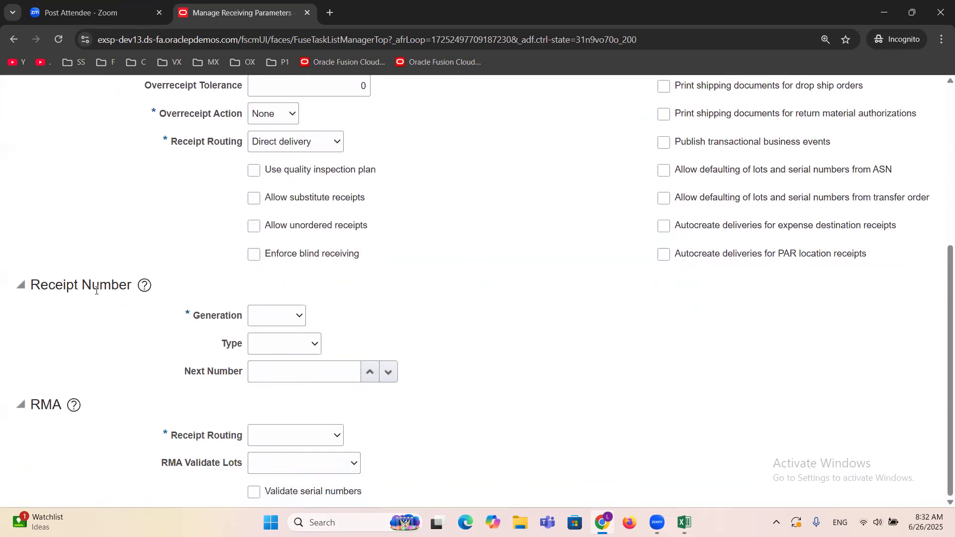
triple_click(86, 289)
click(176, 338)
click(295, 319)
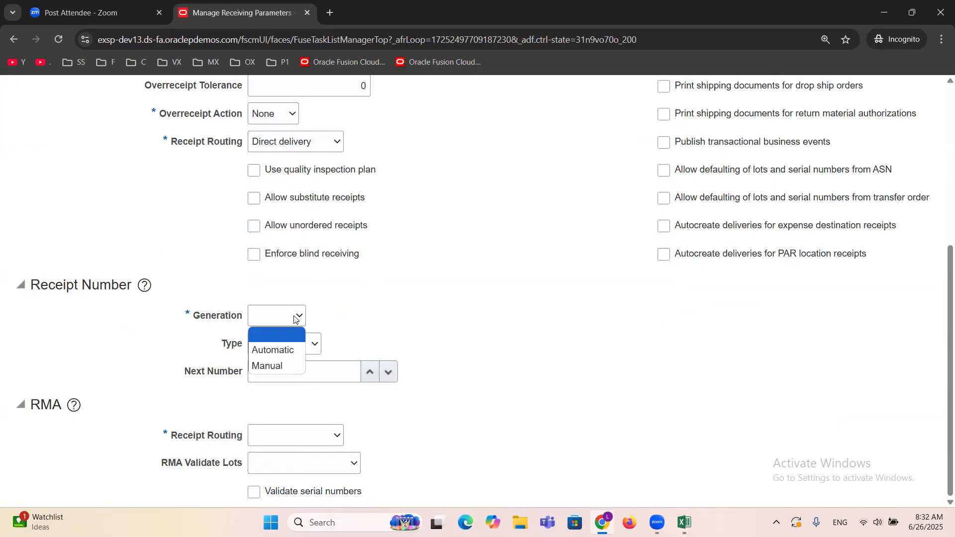
click(283, 350)
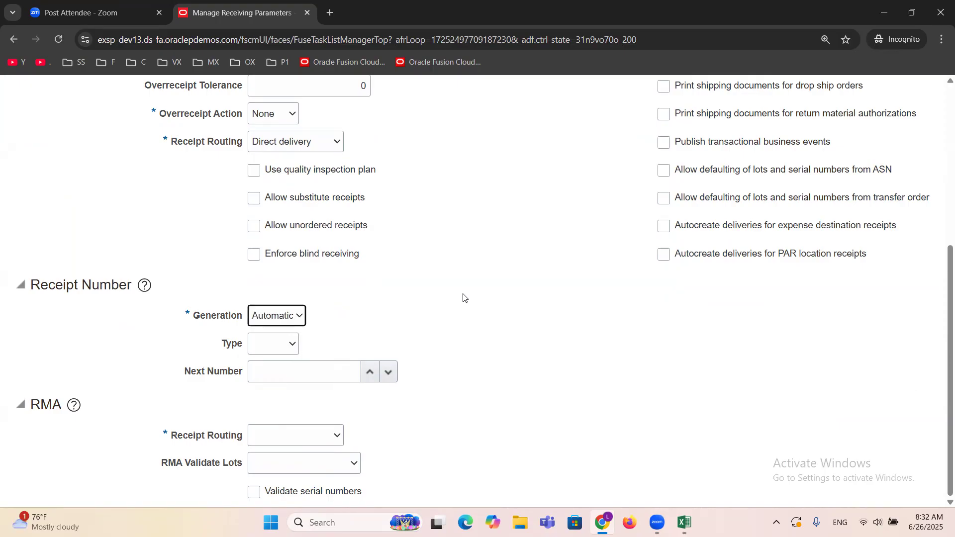
click(287, 346)
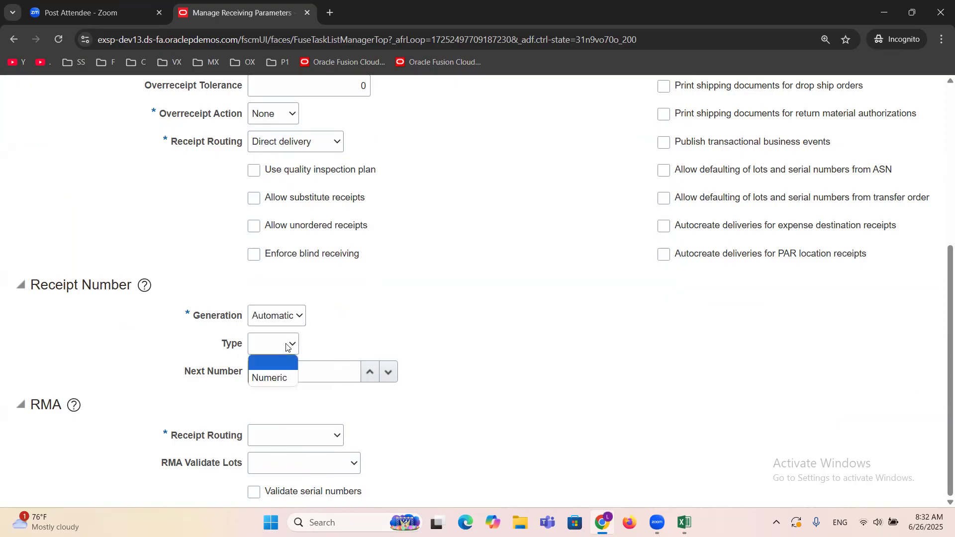
click(281, 379)
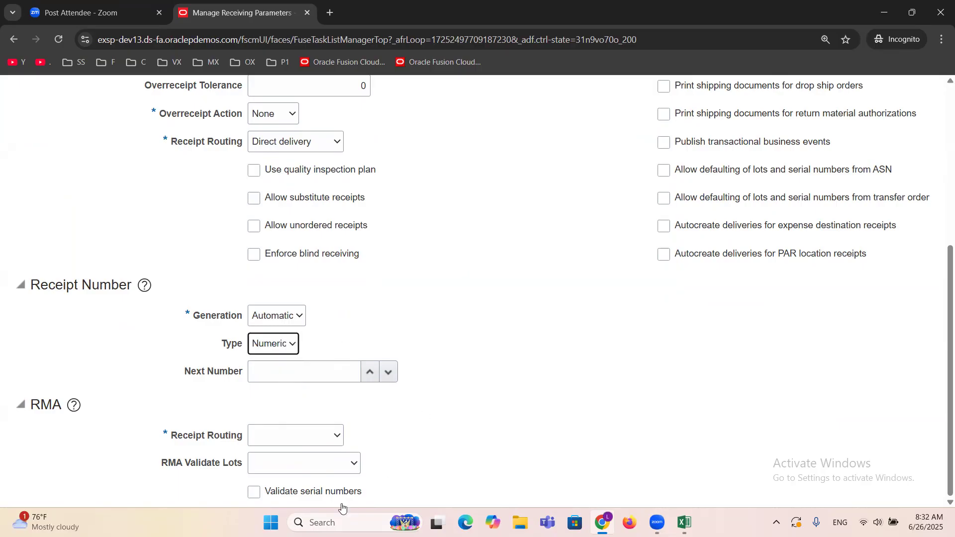
Step: Set the Next Number for receipt numbering to 1
click(259, 374)
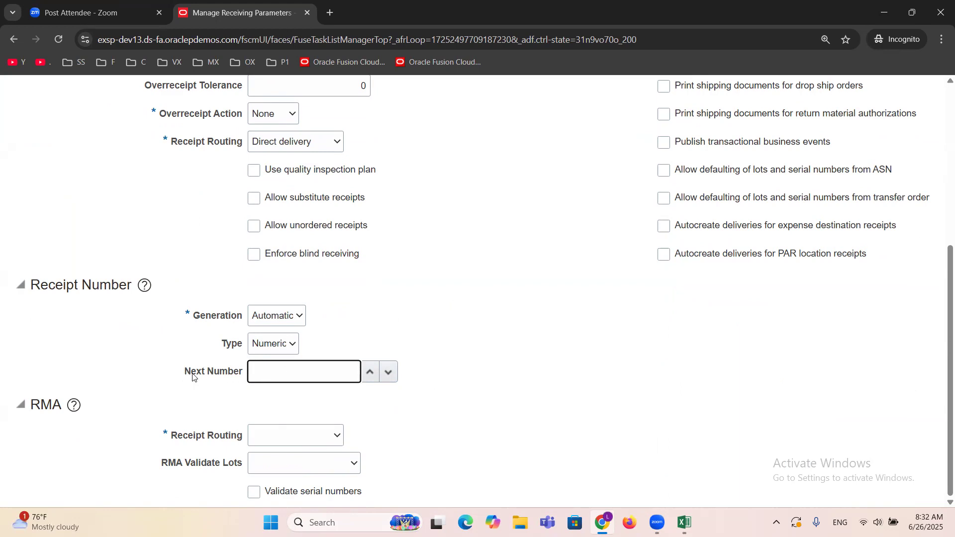
drag(185, 371, 246, 372)
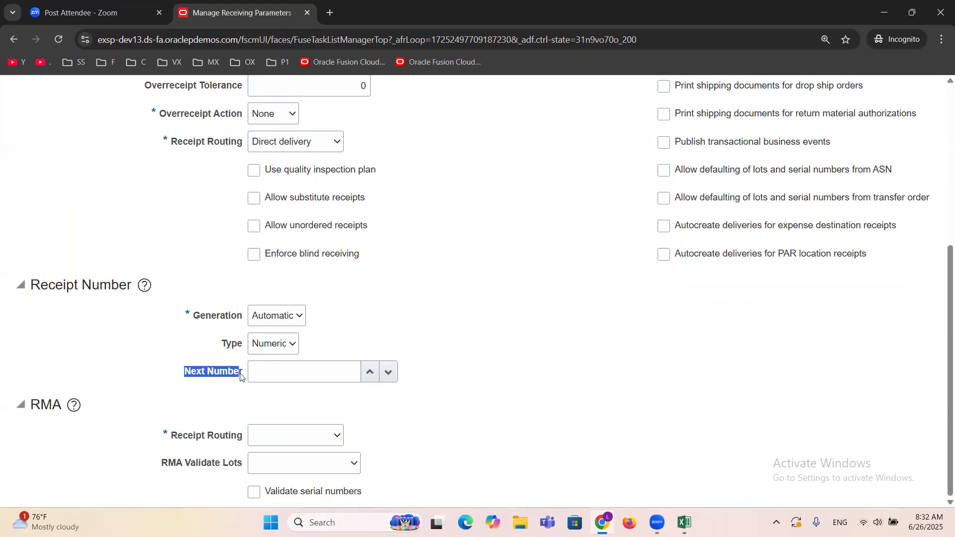
click(318, 370)
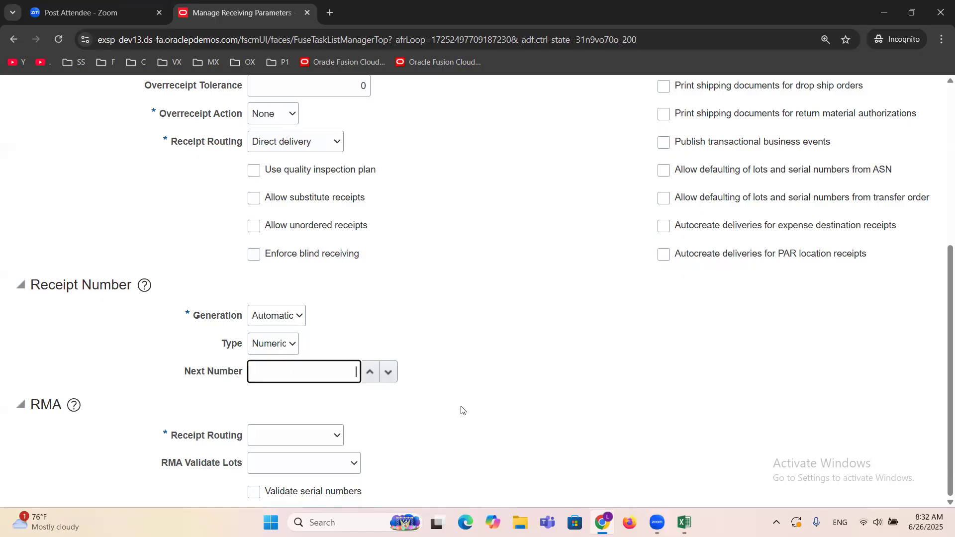
text(1)
drag(205, 372, 184, 372)
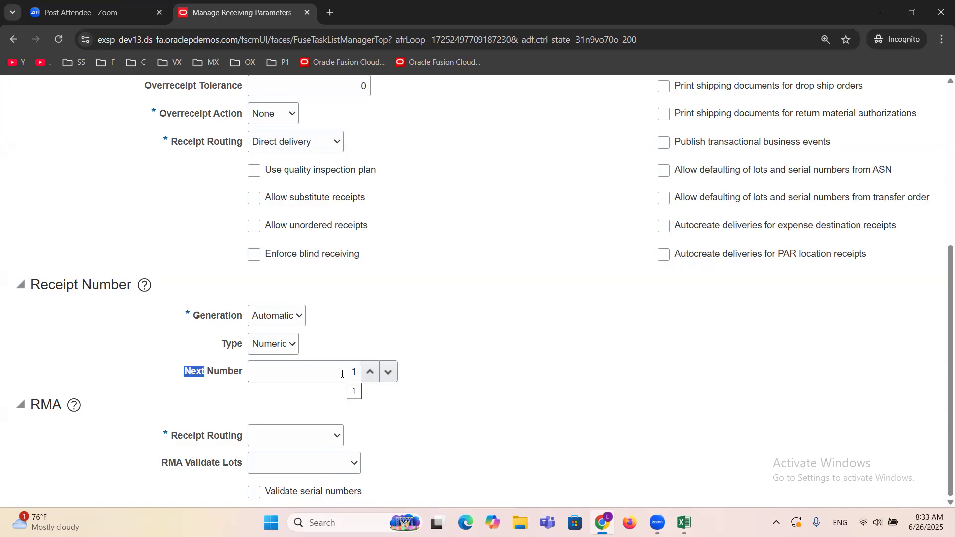
click(495, 299)
Step: Check the available choices for the general Receipt Routing parameter
scroll(536, 367, up, 3)
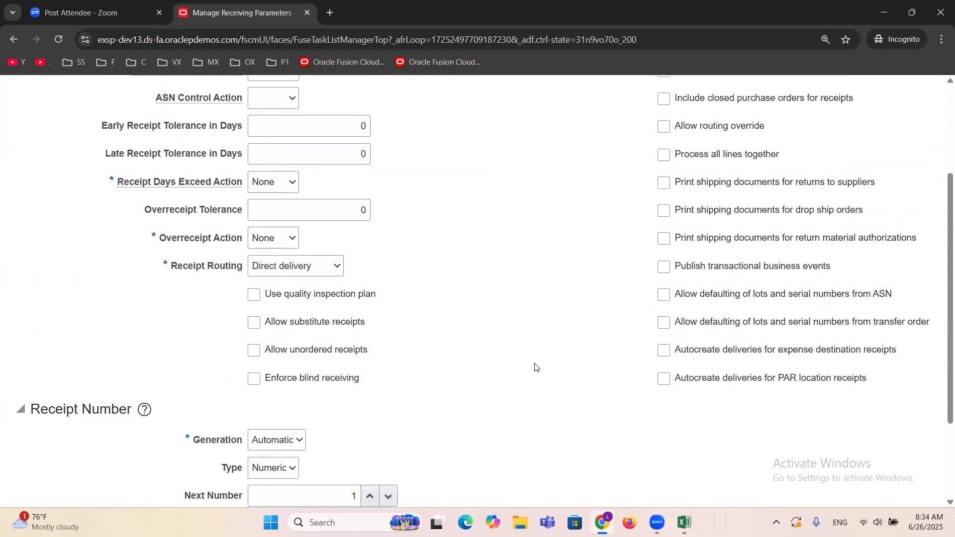
click(317, 268)
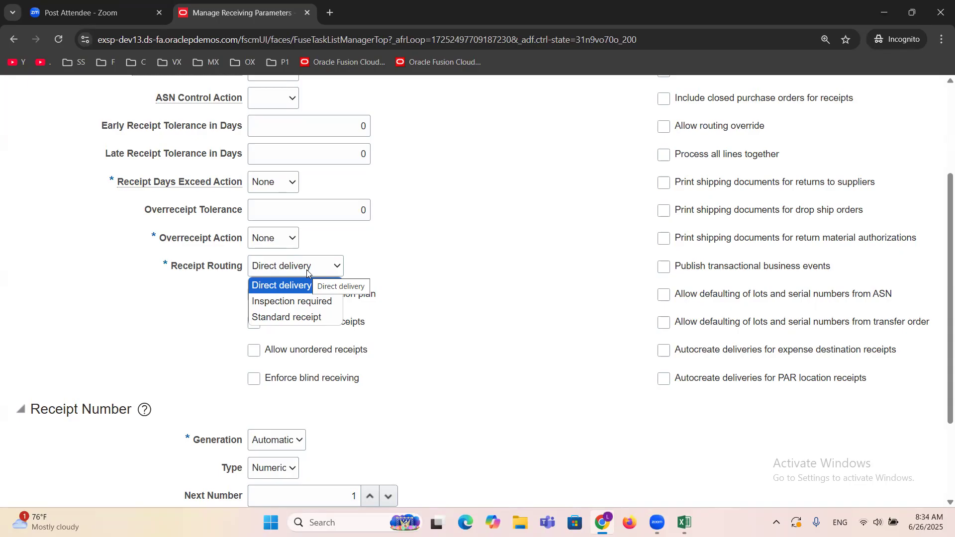
click(482, 271)
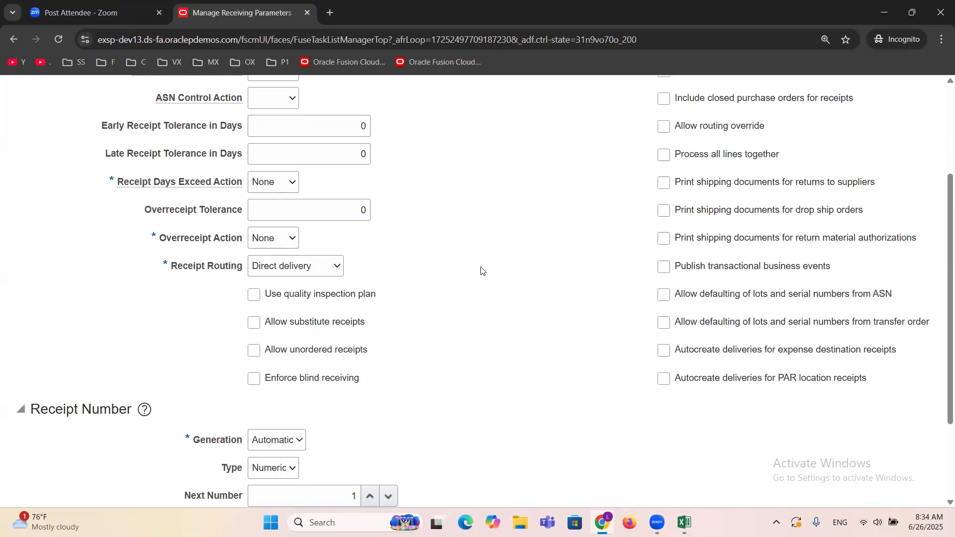
Step: Set the RMA Receipt Routing to Direct delivery
scroll(481, 271, down, 2)
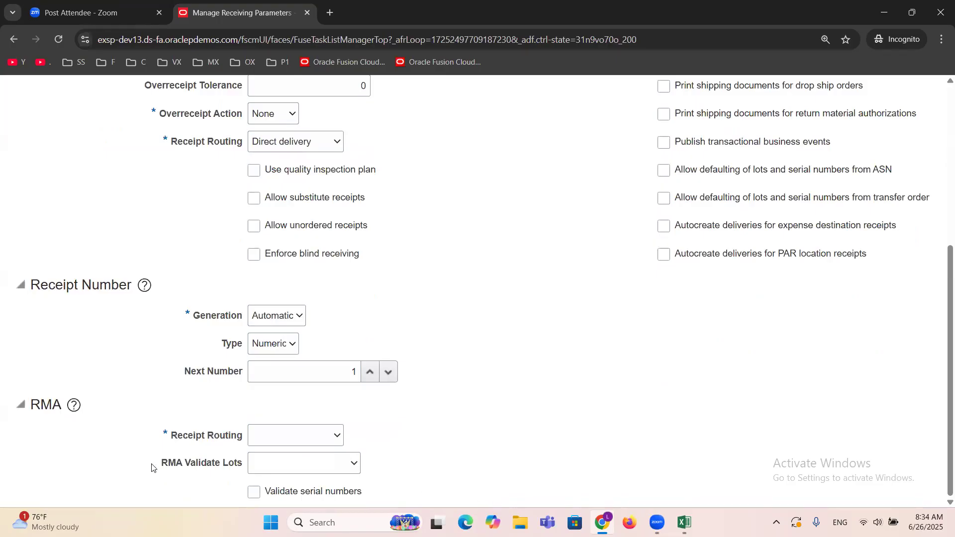
drag(170, 436, 245, 437)
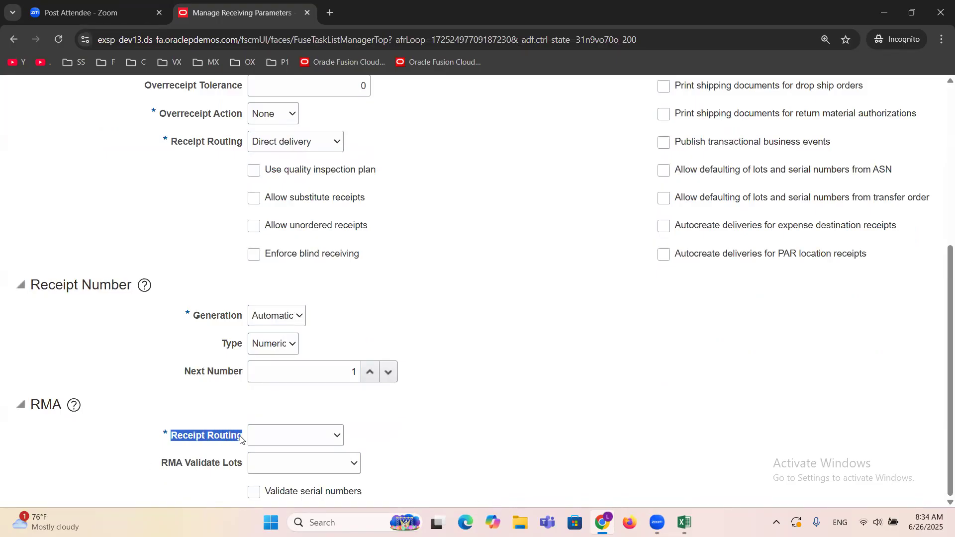
click(336, 437)
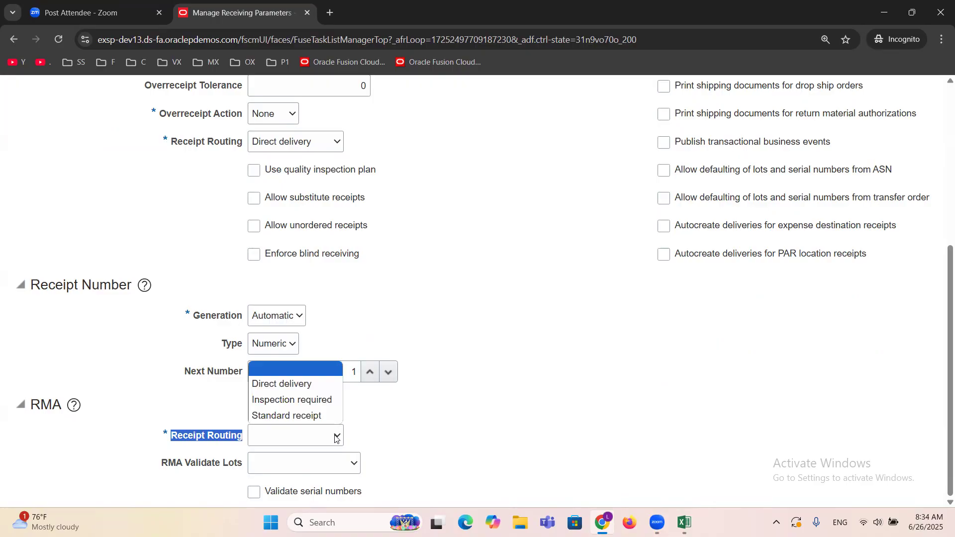
click(288, 384)
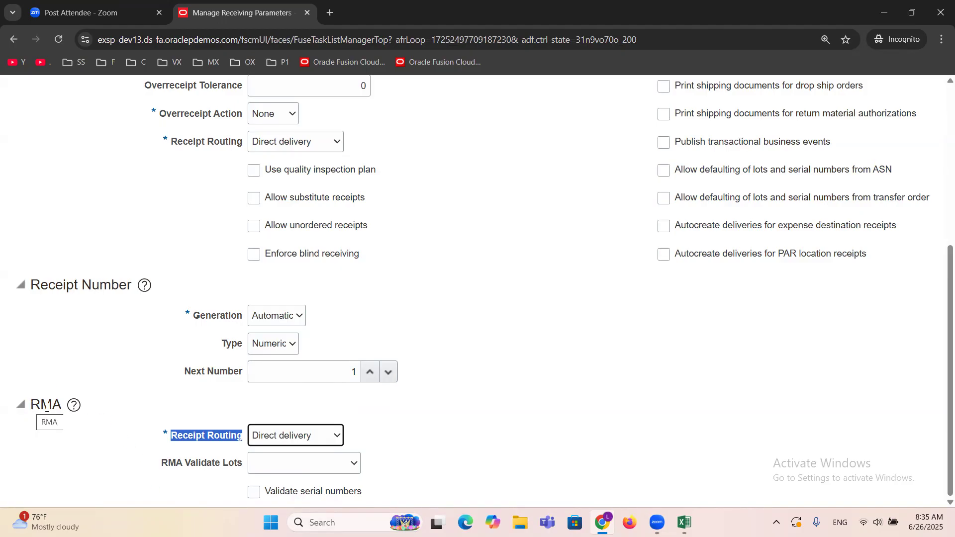
drag(61, 405, 32, 403)
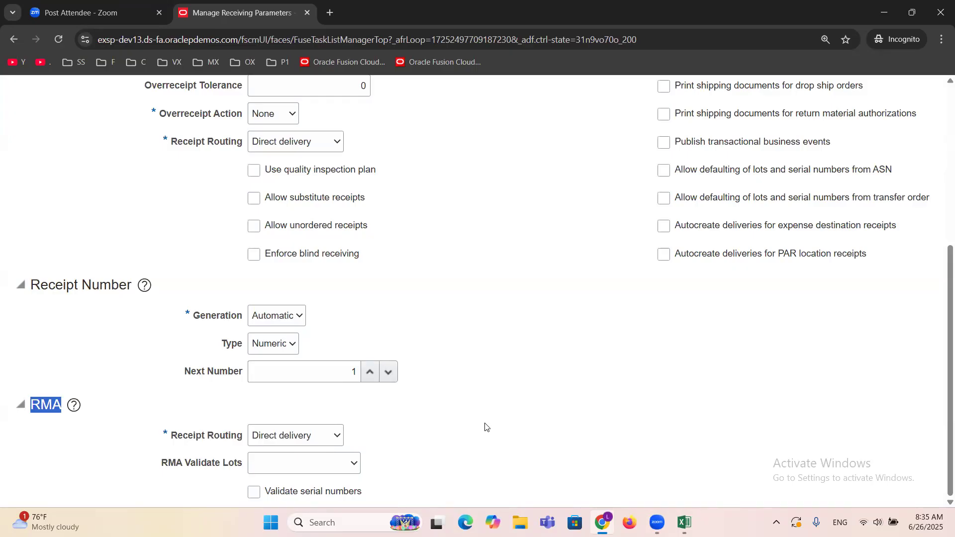
click(486, 426)
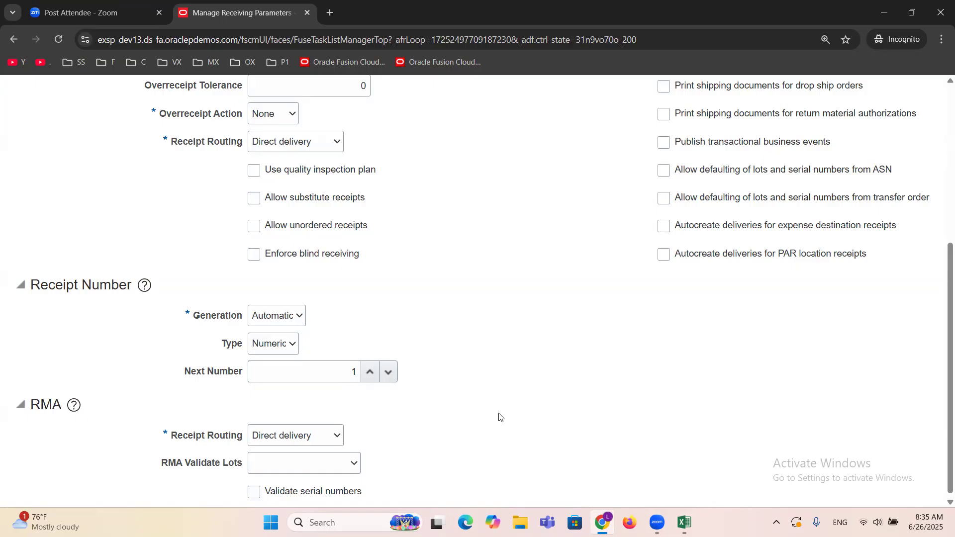
Step: Review the receiving parameters for the ERPTREEDALLAS inventory organization, then save and close them
scroll(499, 416, up, 6)
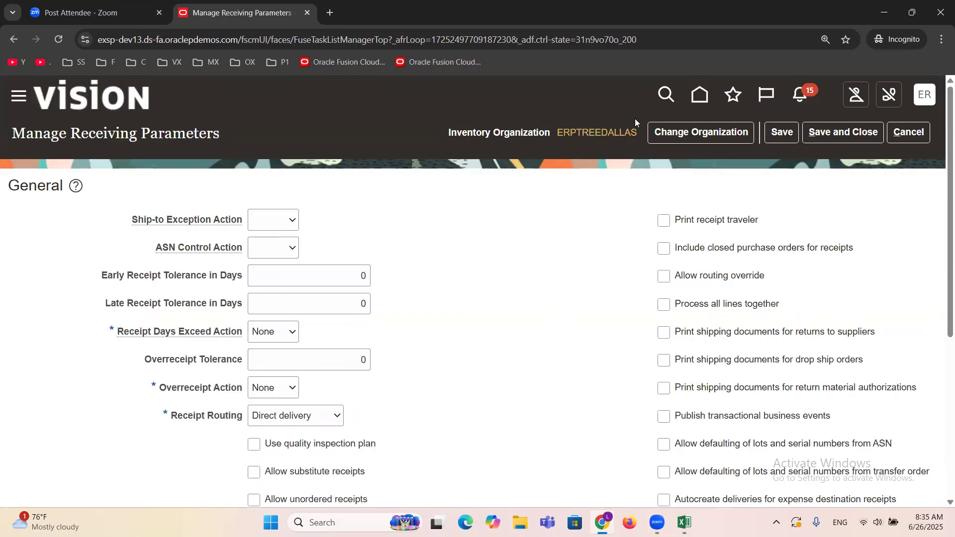
mouse_move(618, 137)
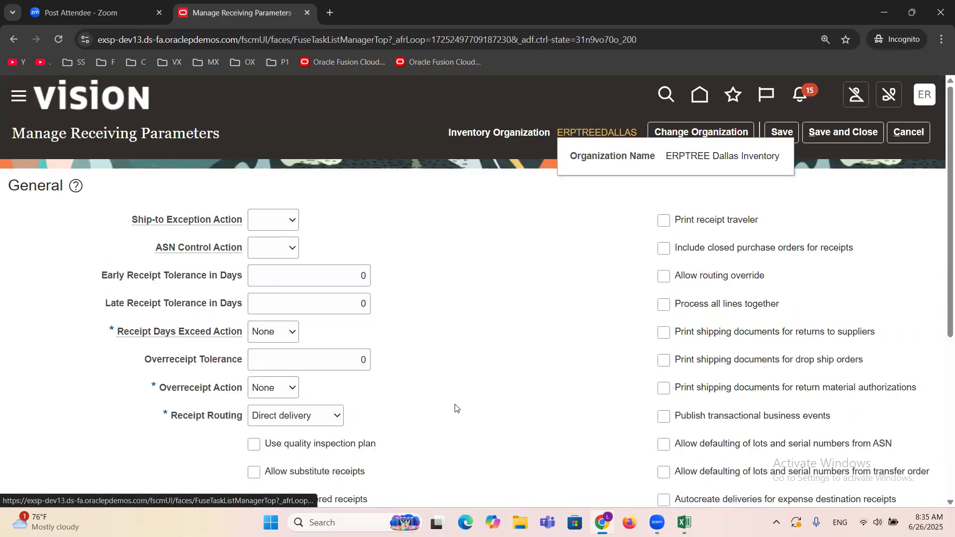
scroll(452, 404, down, 4)
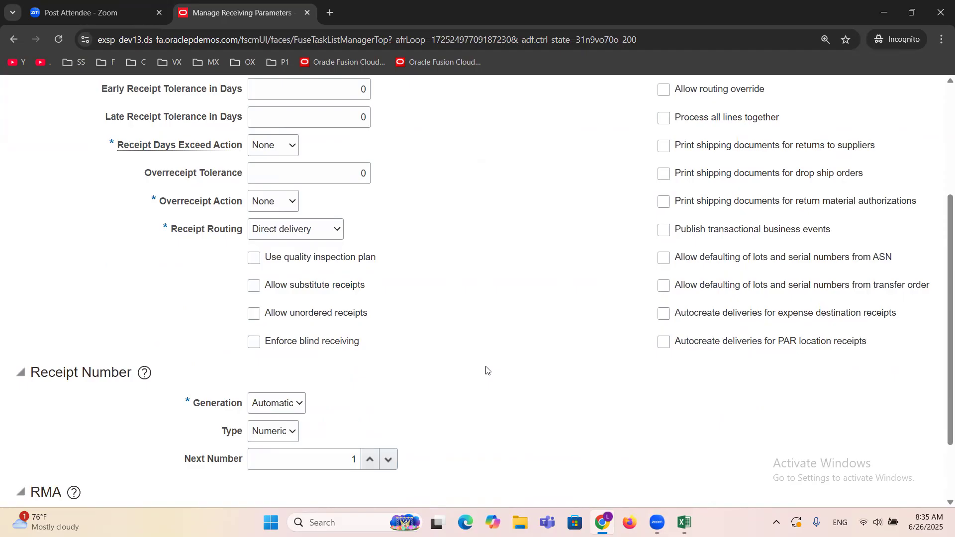
scroll(486, 371, up, 4)
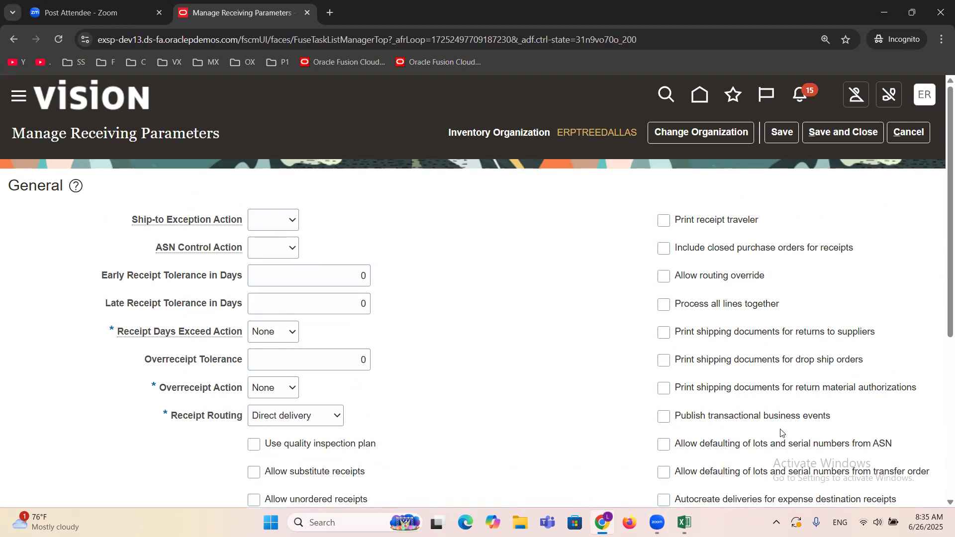
scroll(691, 278, down, 3)
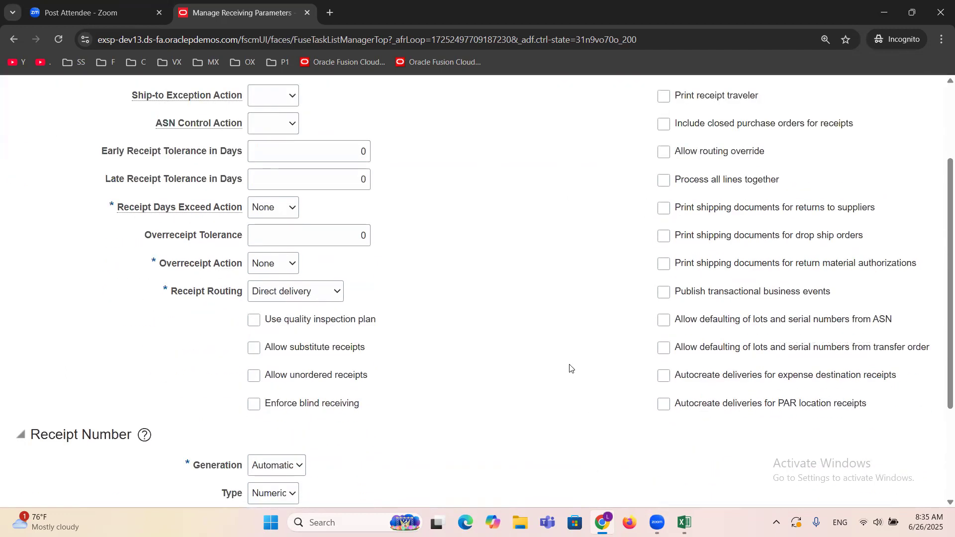
scroll(569, 368, up, 3)
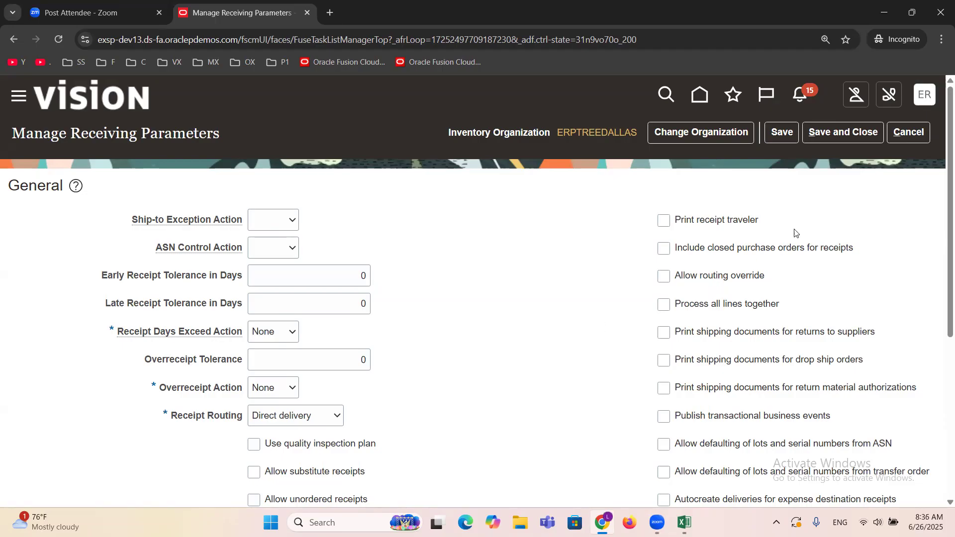
click(839, 136)
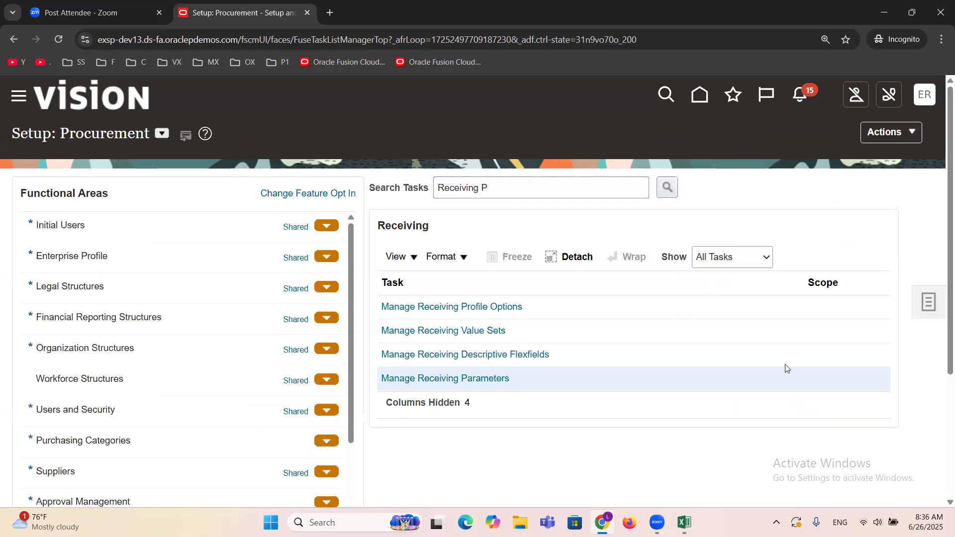
Step: Switch to the Excel checklist and mark the Receiving Parameters task as DONE in column B
click(684, 522)
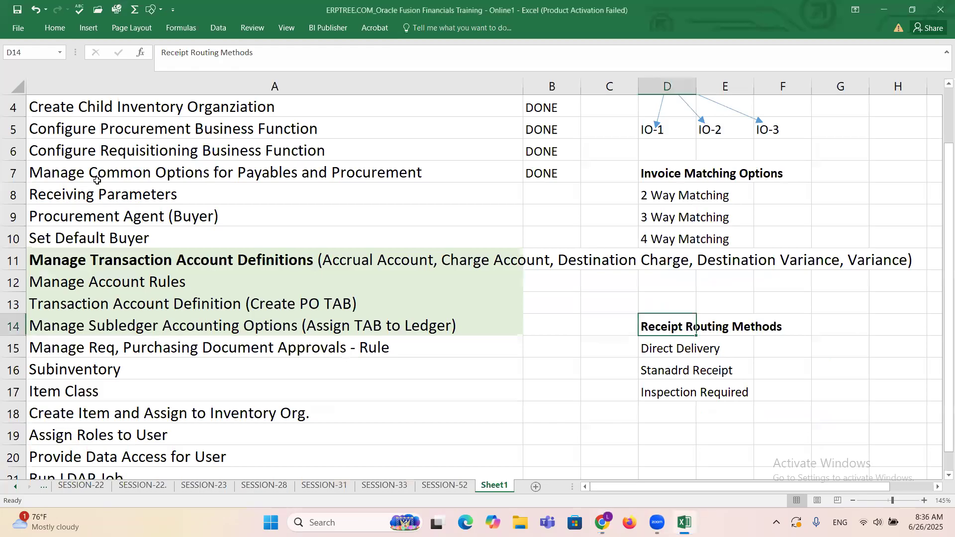
click(114, 197)
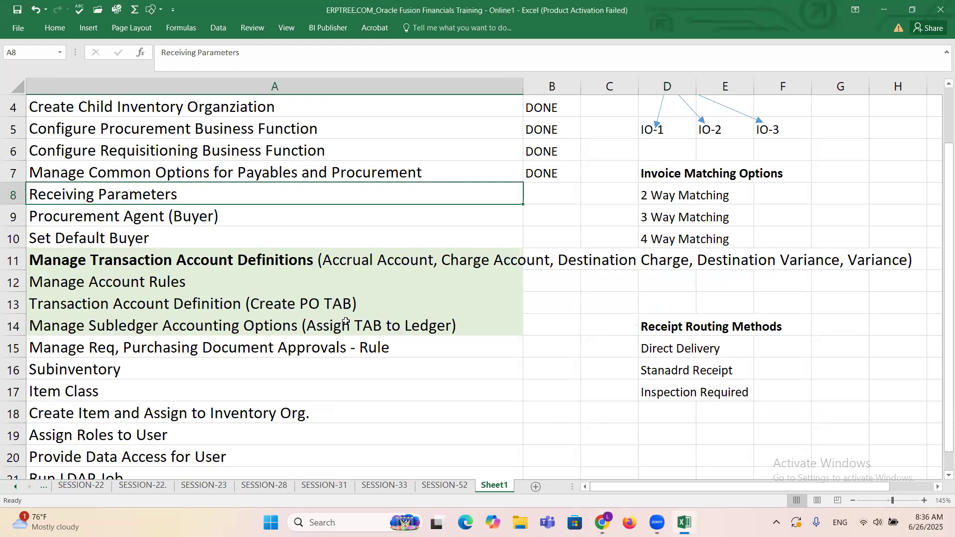
key(Right)
text(d)
key(Right)
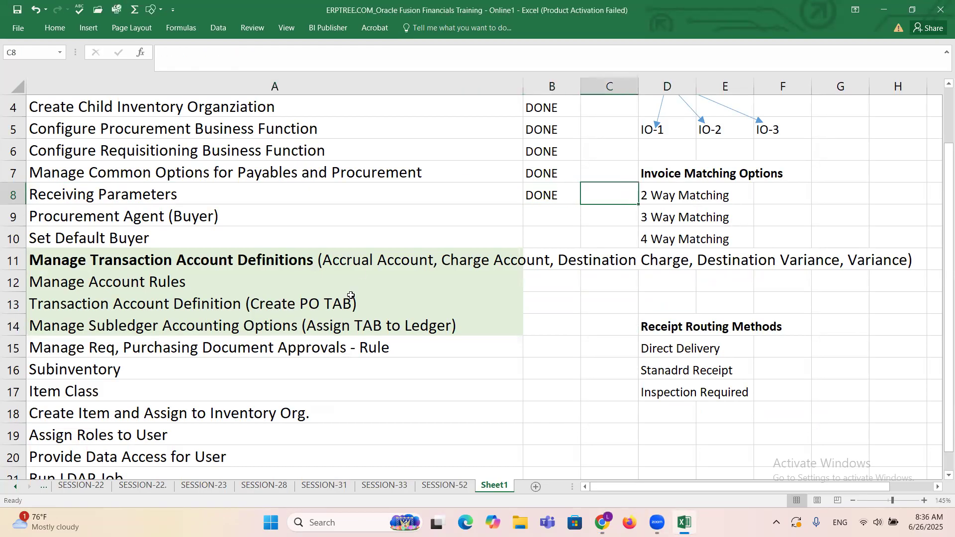
Step: Select the Procurement Agent (Buyer) task in the checklist, then search the setup tasks in the browser for "procurement a" and open Manage Procurement Agents
click(116, 209)
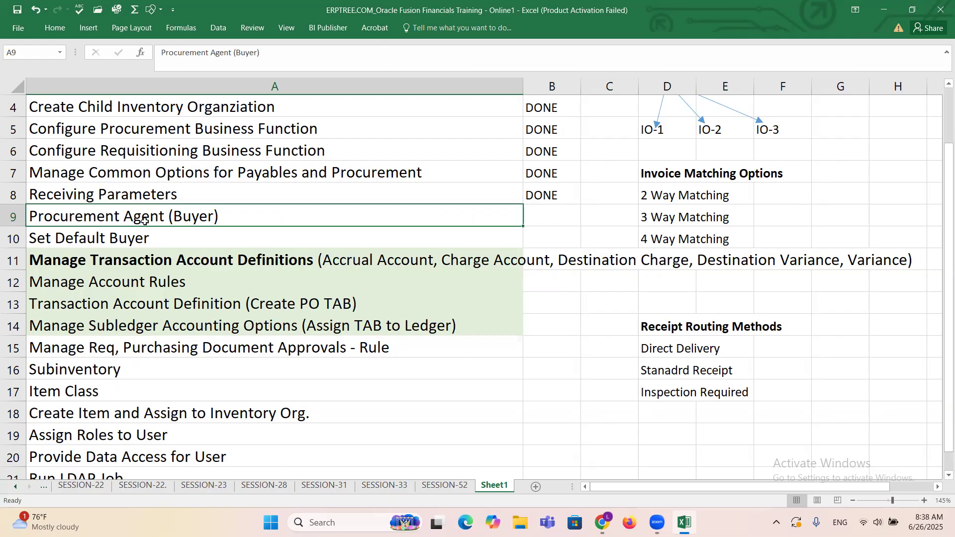
click(599, 523)
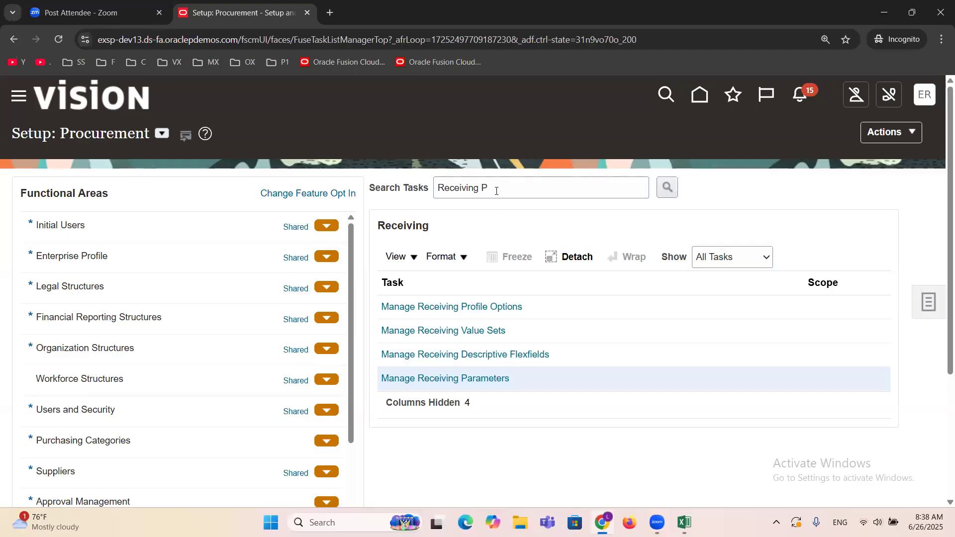
triple_click(496, 190)
text(p)
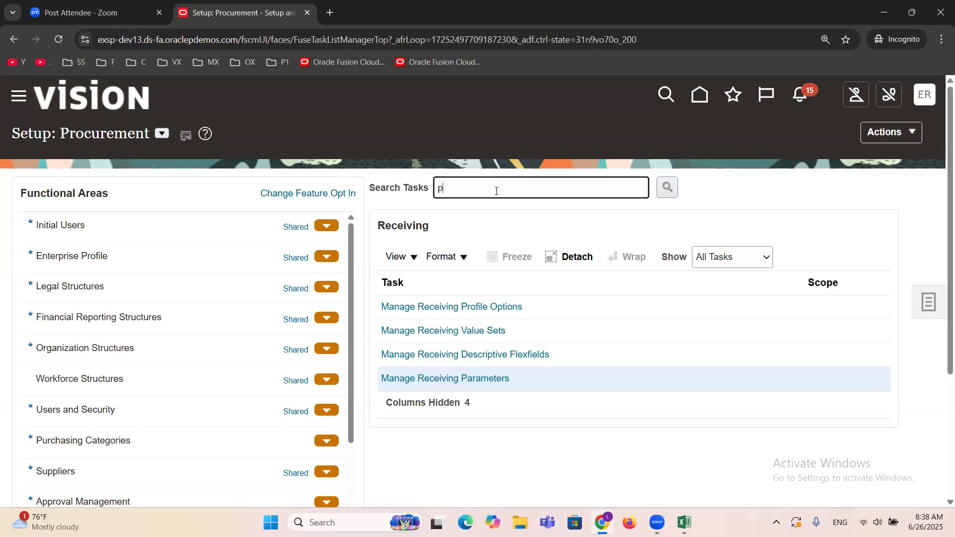
text(rocurement a)
key(Return)
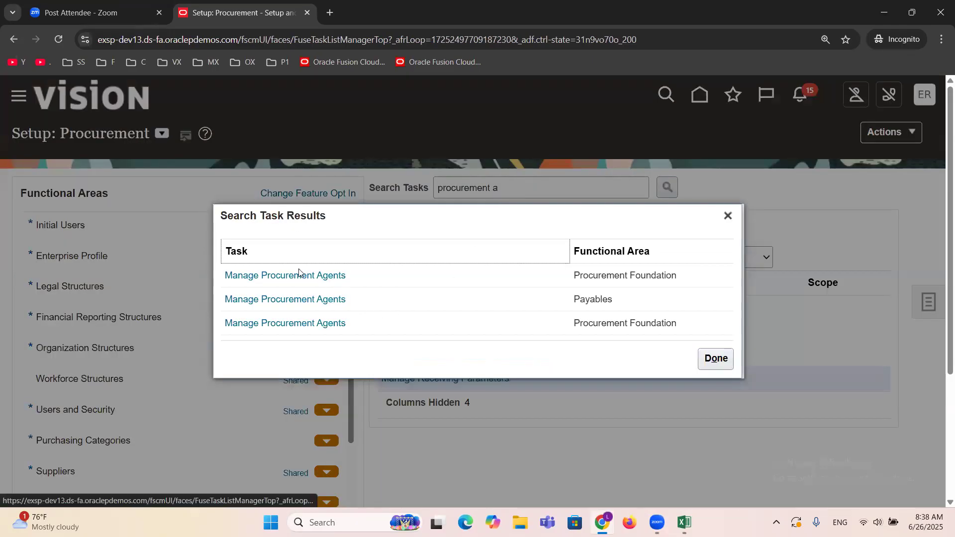
click(302, 276)
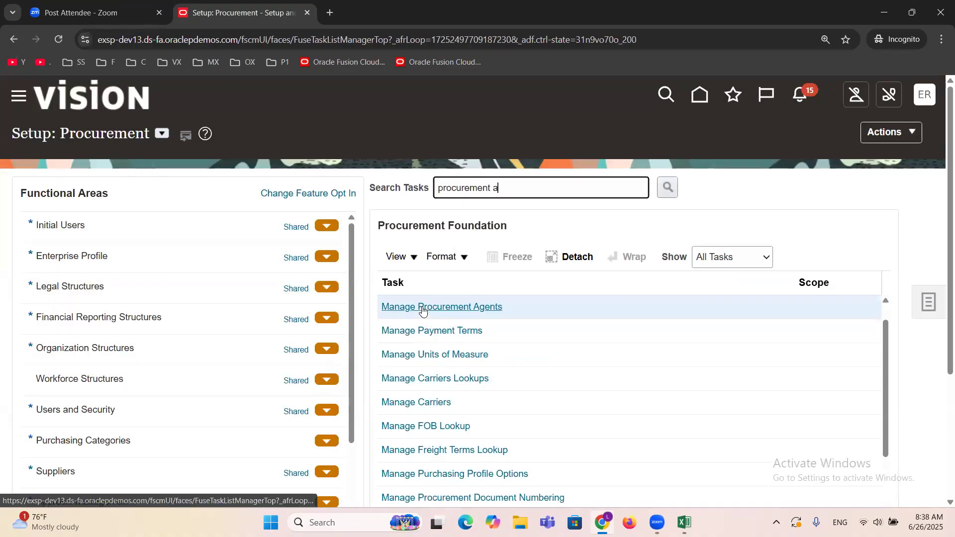
click(422, 308)
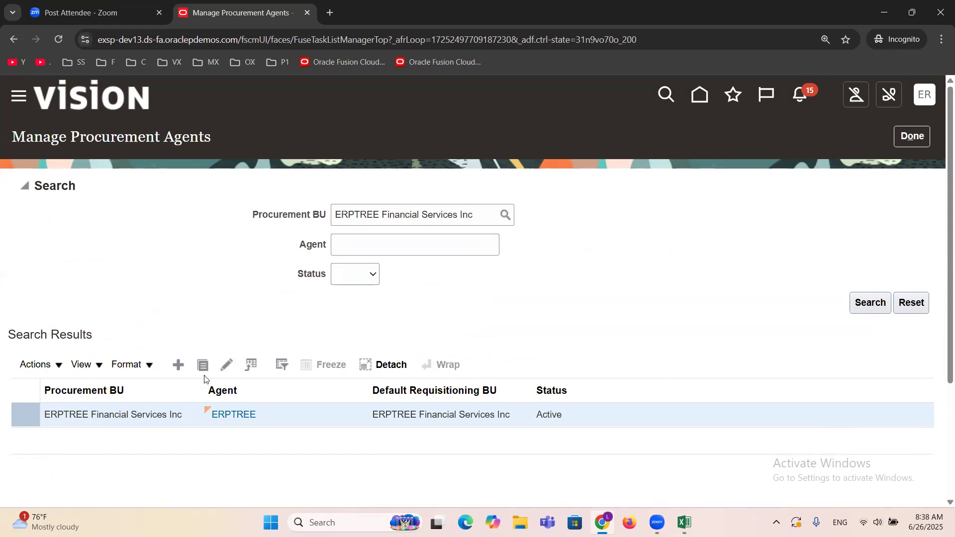
Step: Open the ERPTREE procurement agent for editing and examine its access to suppliers, requisitions, purchase orders and purchase agreements
click(222, 367)
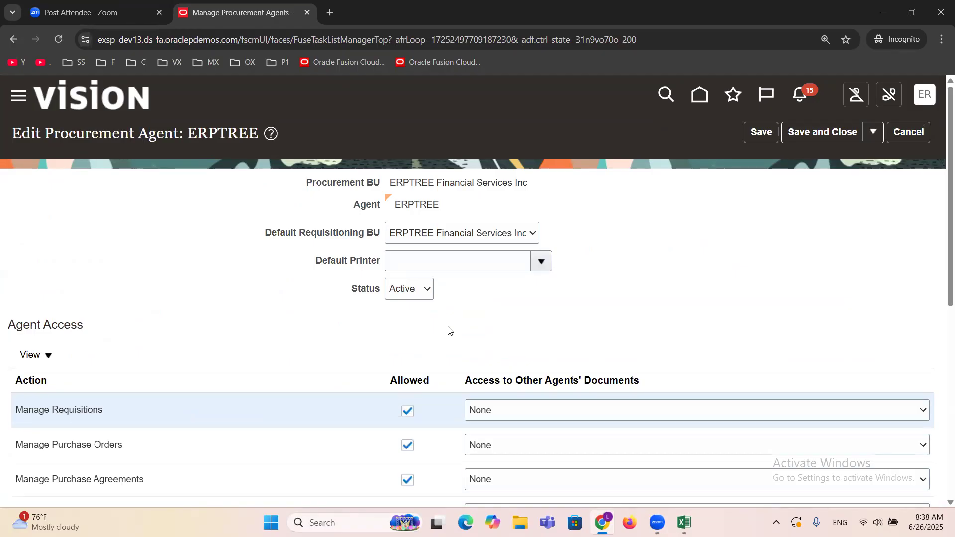
scroll(211, 299, down, 2)
scroll(211, 292, down, 4)
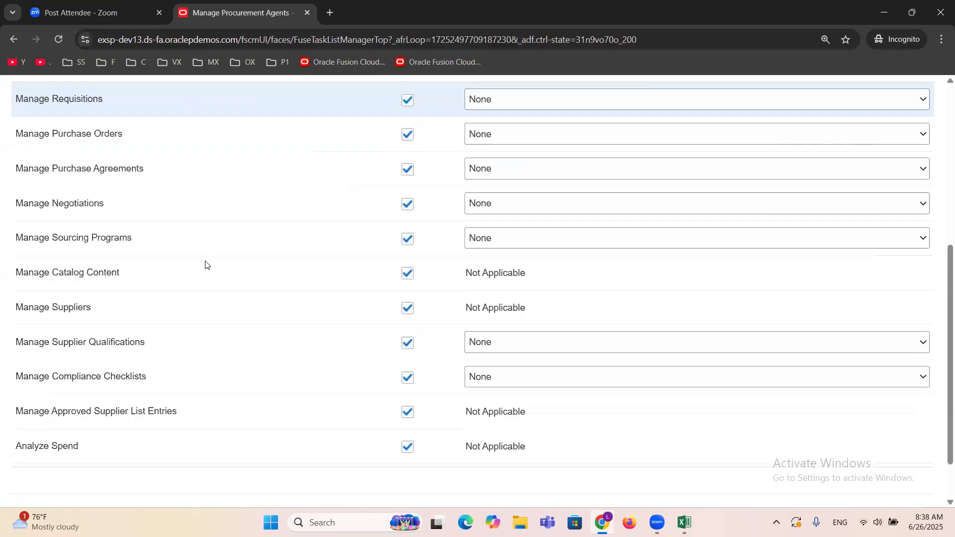
triple_click(61, 305)
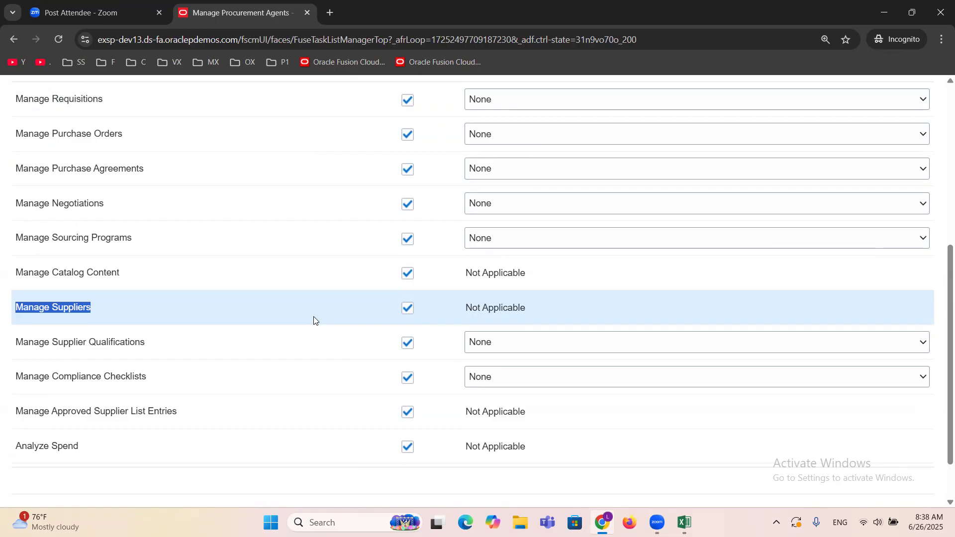
scroll(313, 320, up, 4)
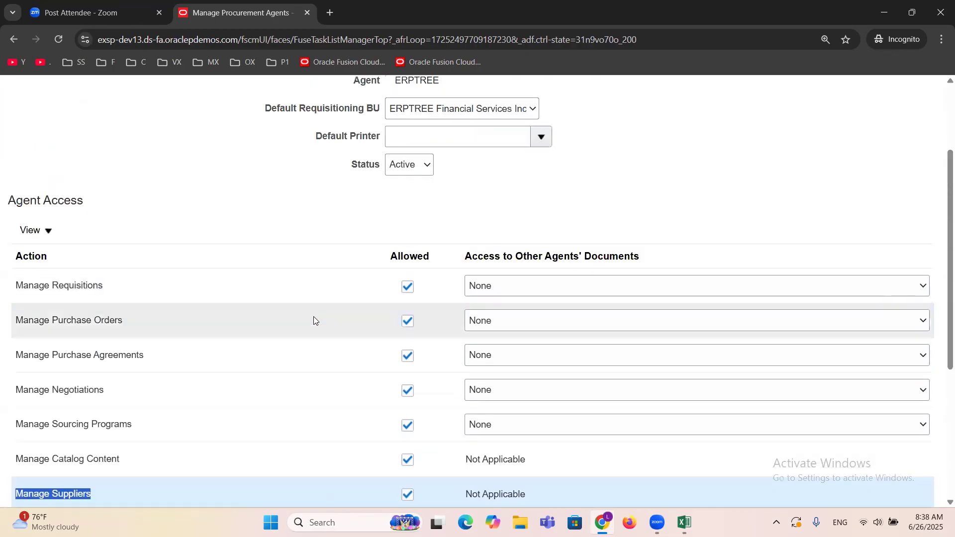
scroll(313, 320, up, 3)
scroll(383, 247, down, 3)
triple_click(58, 284)
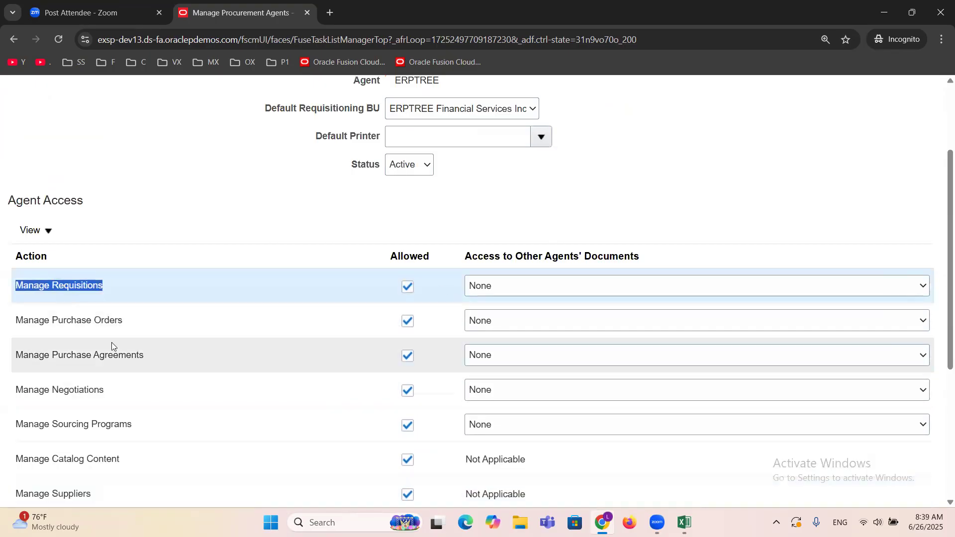
triple_click(88, 321)
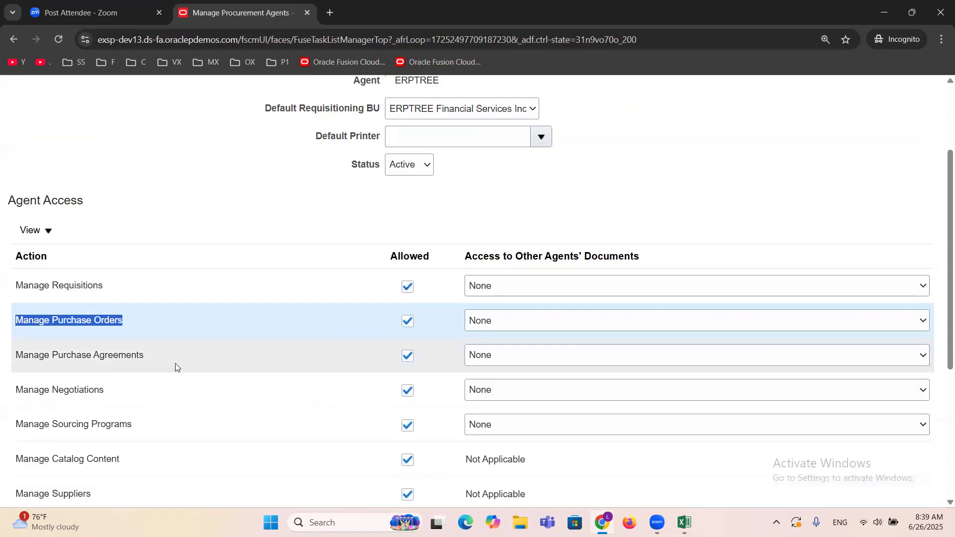
click(158, 358)
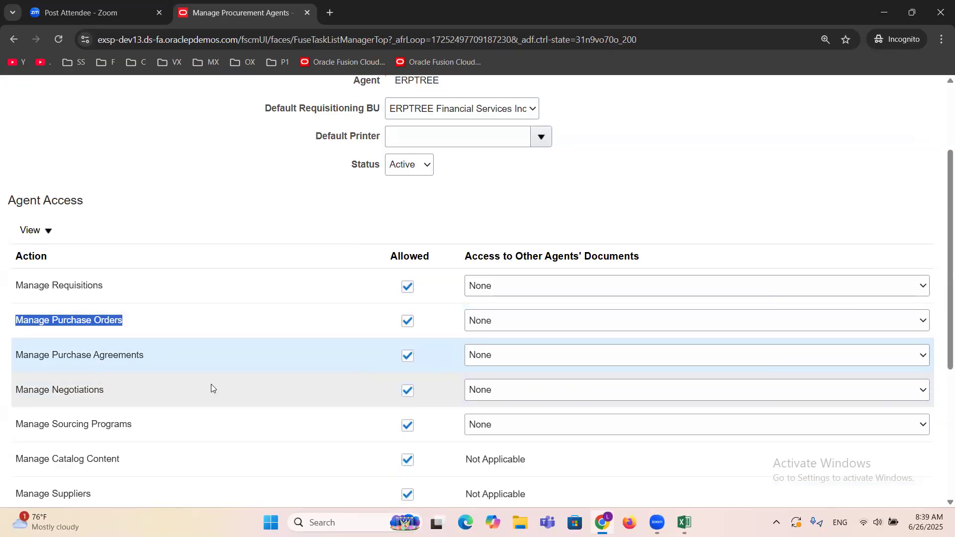
Step: Review the agent's whole Agent Access list, including the allowed actions and access to other agents' documents
scroll(211, 384, down, 1)
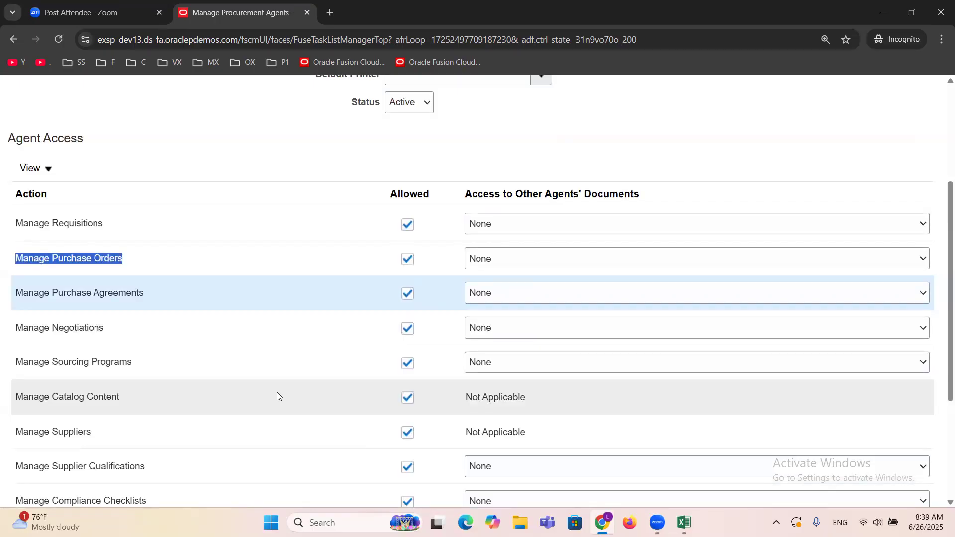
triple_click(21, 145)
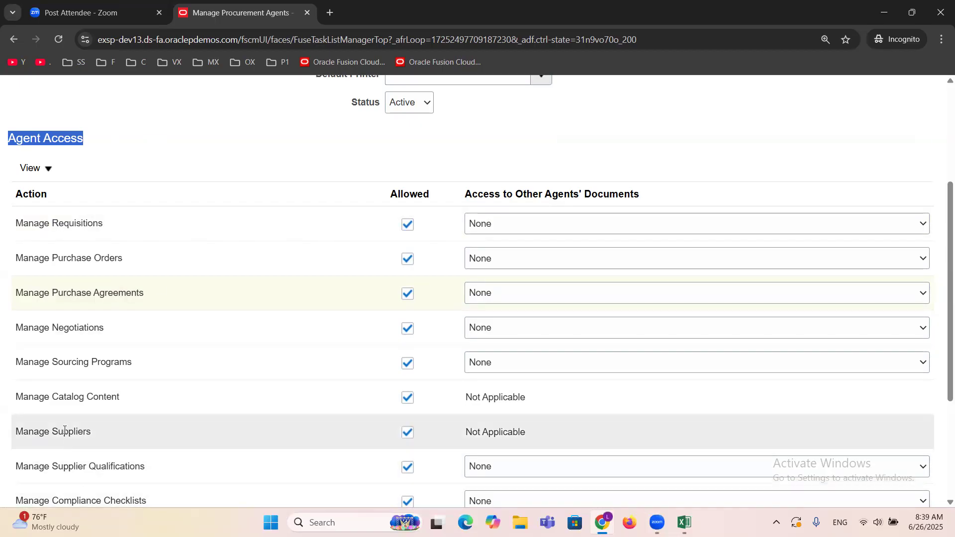
scroll(179, 371, down, 1)
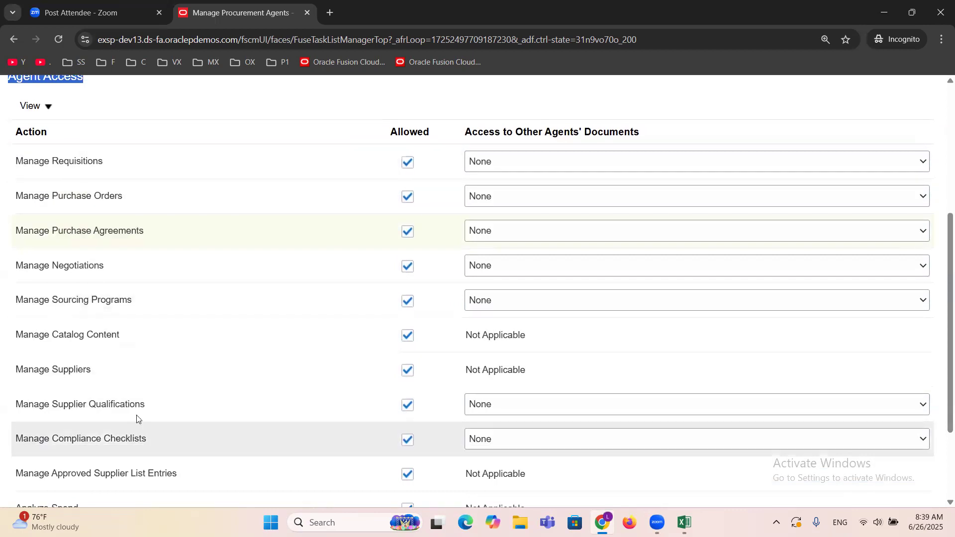
scroll(139, 393, up, 1)
scroll(140, 393, up, 3)
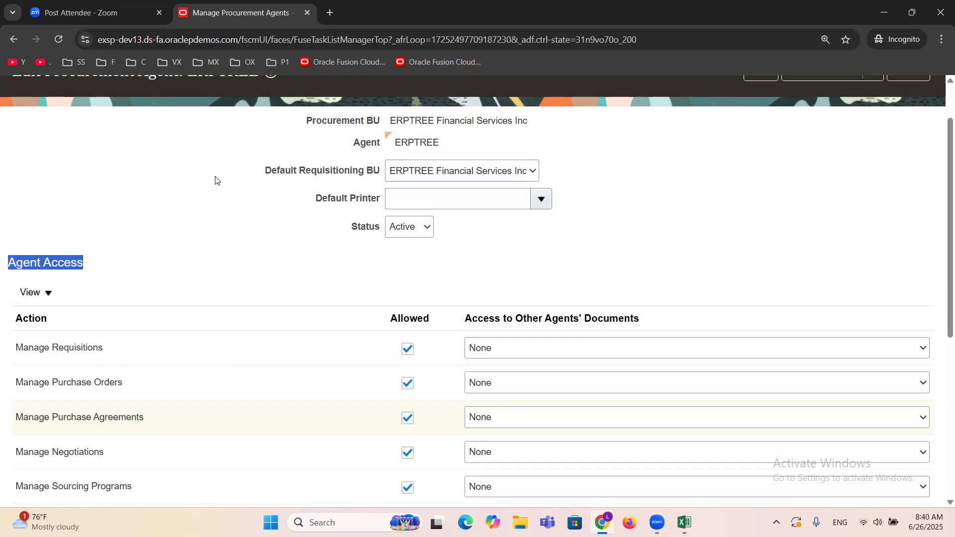
scroll(209, 193, down, 1)
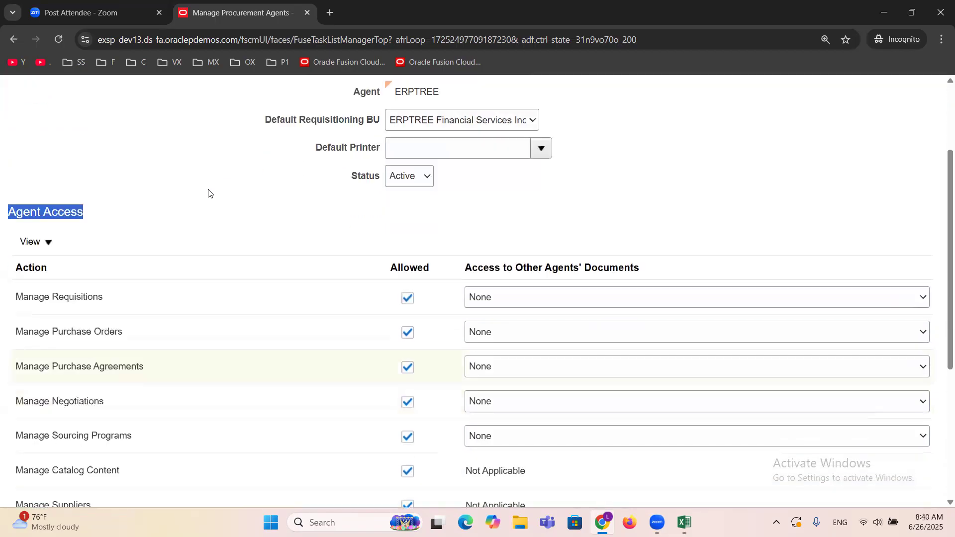
scroll(209, 193, down, 2)
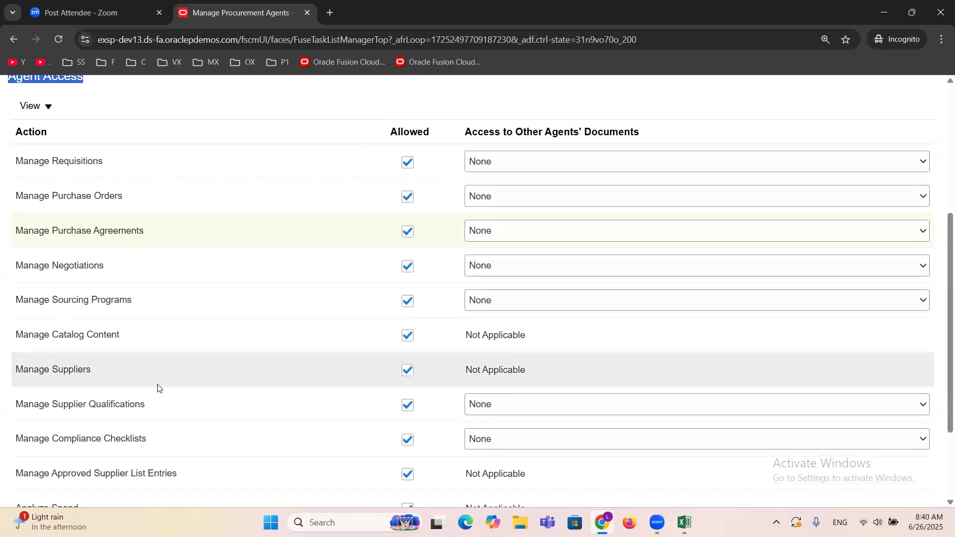
Step: Review the Manage Purchase Orders access of the ERPTREE procurement agent, then save the agent and close its edit page
scroll(166, 389, up, 5)
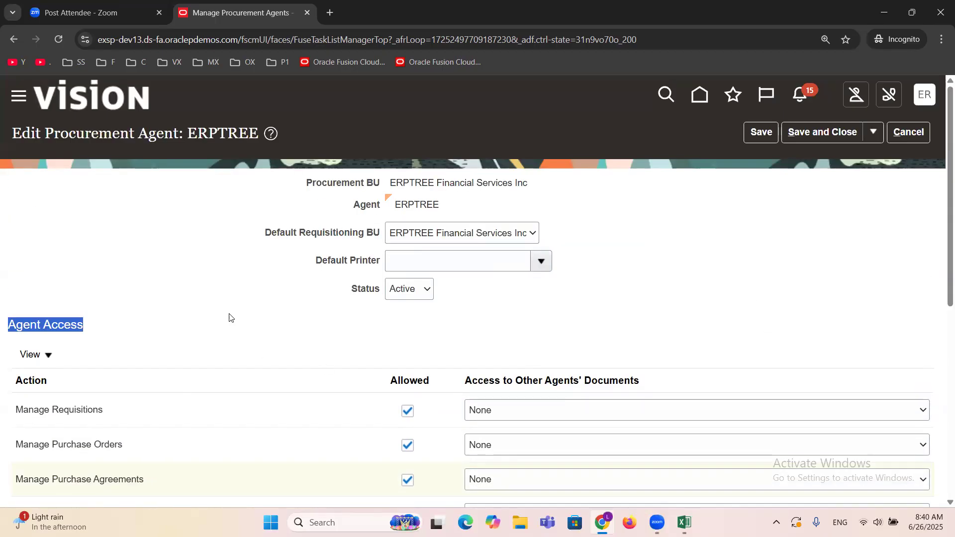
scroll(213, 294, down, 3)
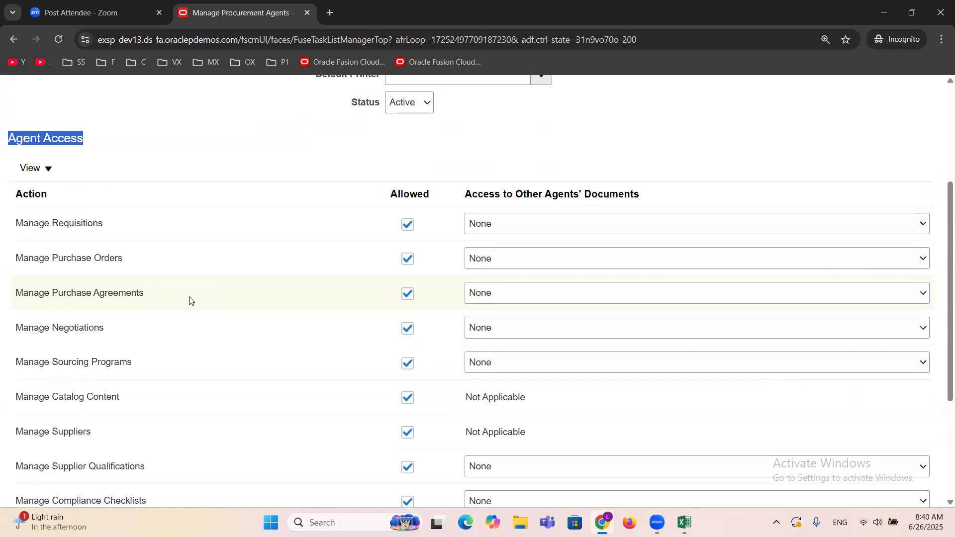
triple_click(68, 257)
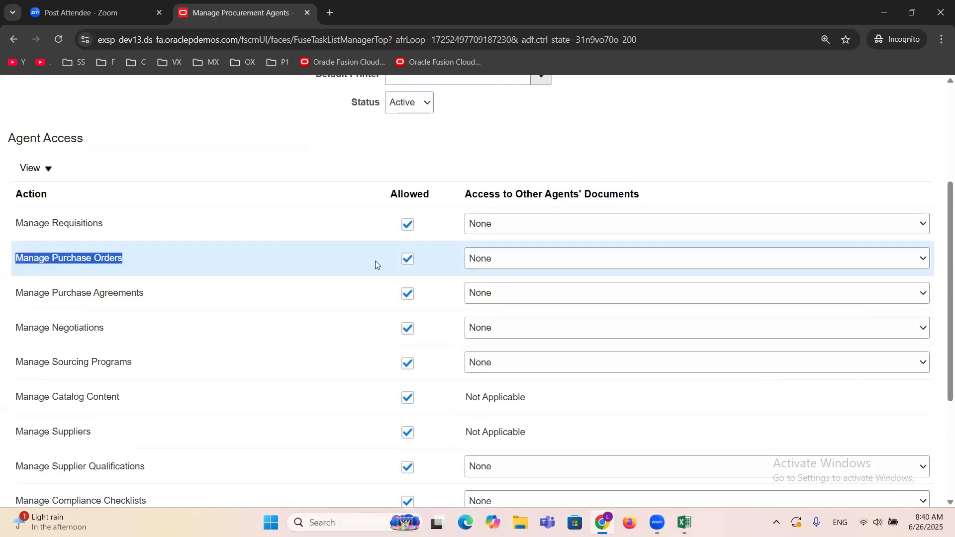
click(273, 157)
scroll(810, 244, up, 3)
click(820, 134)
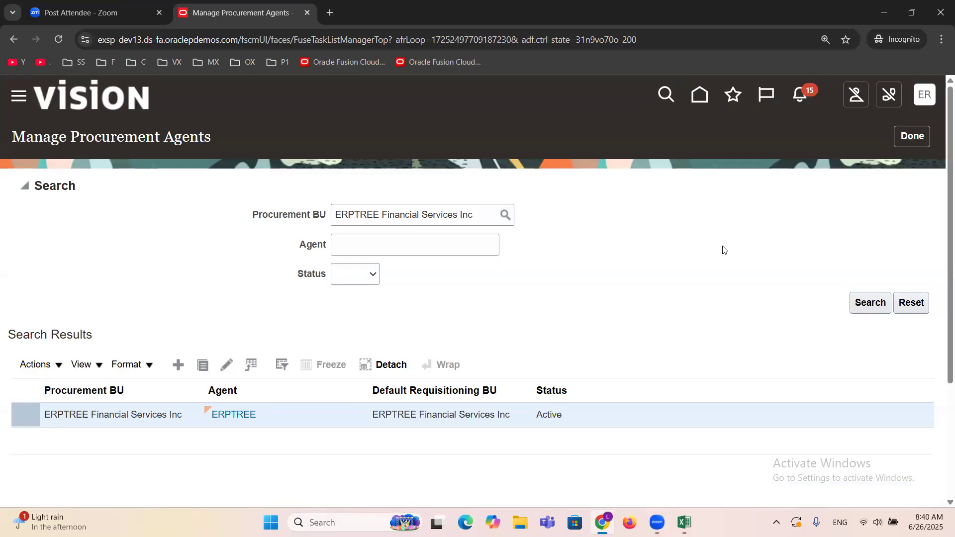
Step: Switch to the Excel checklist, mark the Procurement Agent (Buyer) task as DONE in column B and select the Set Default Buyer task
click(684, 522)
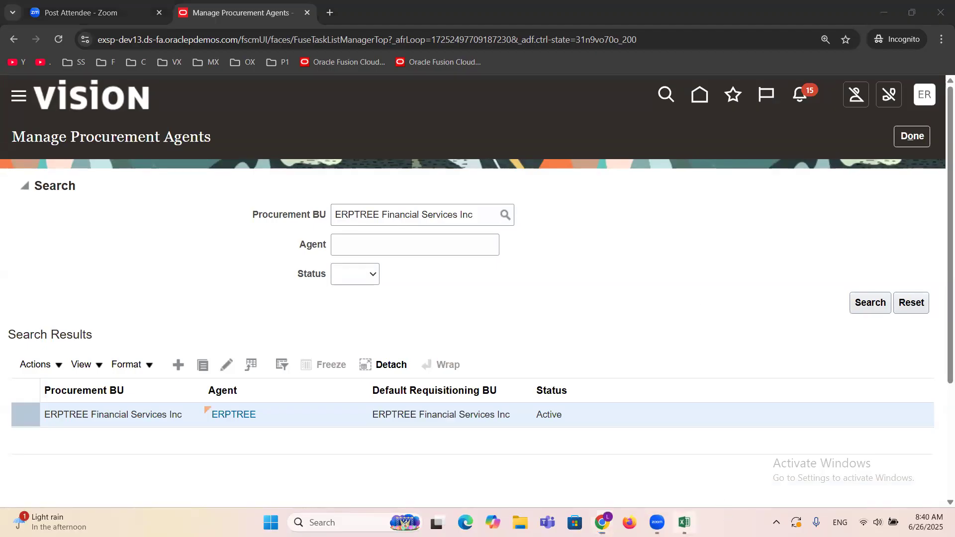
key(Right)
text(d)
key(Tab)
click(204, 237)
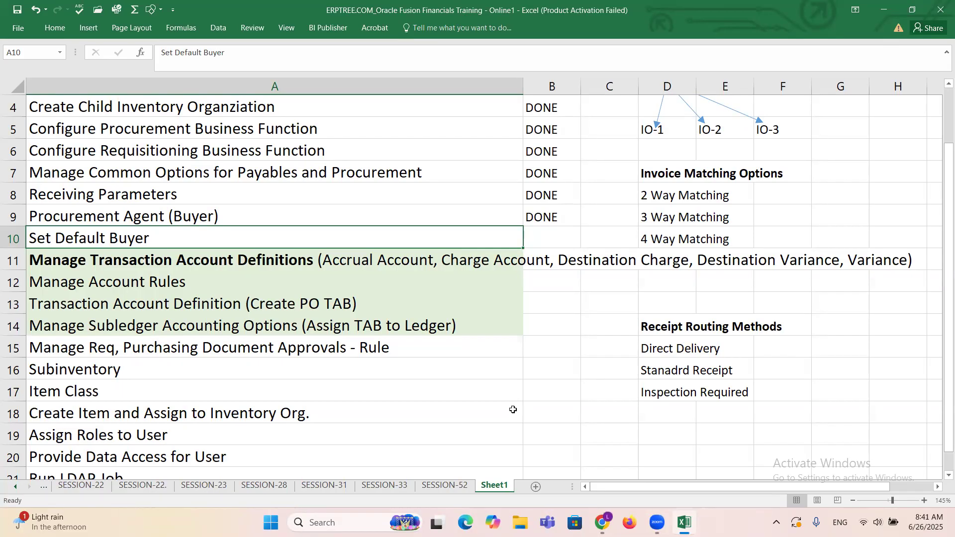
Step: Return to the browser, leave Manage Procurement Agents, and search the setup tasks for "Buyer" to open Manage Buyer Assignment Rules
mouse_move(601, 522)
click(600, 477)
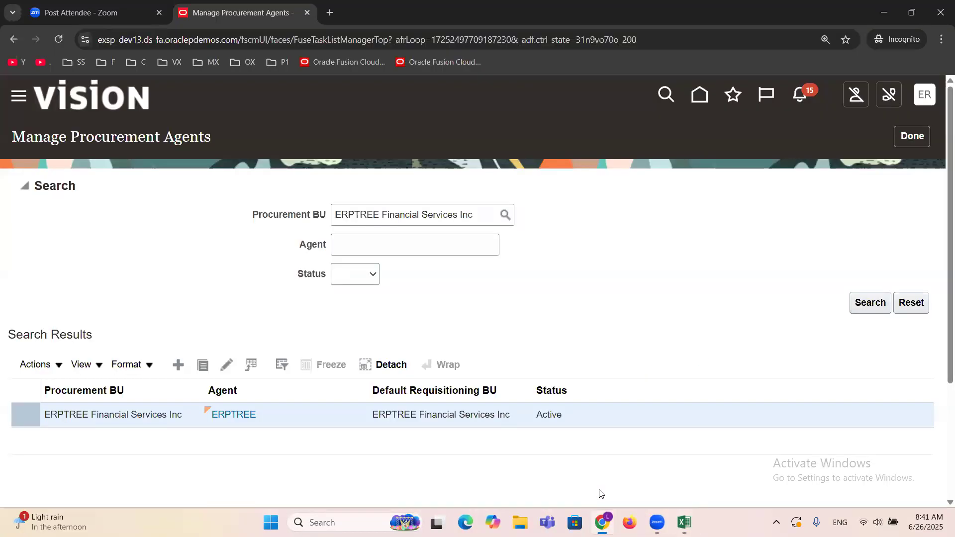
click(912, 137)
triple_click(519, 192)
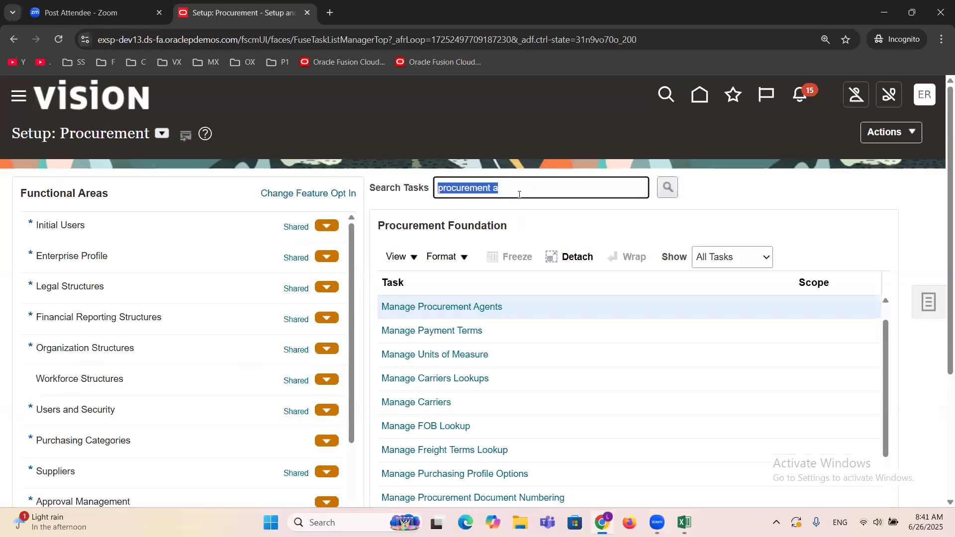
text(Buyer)
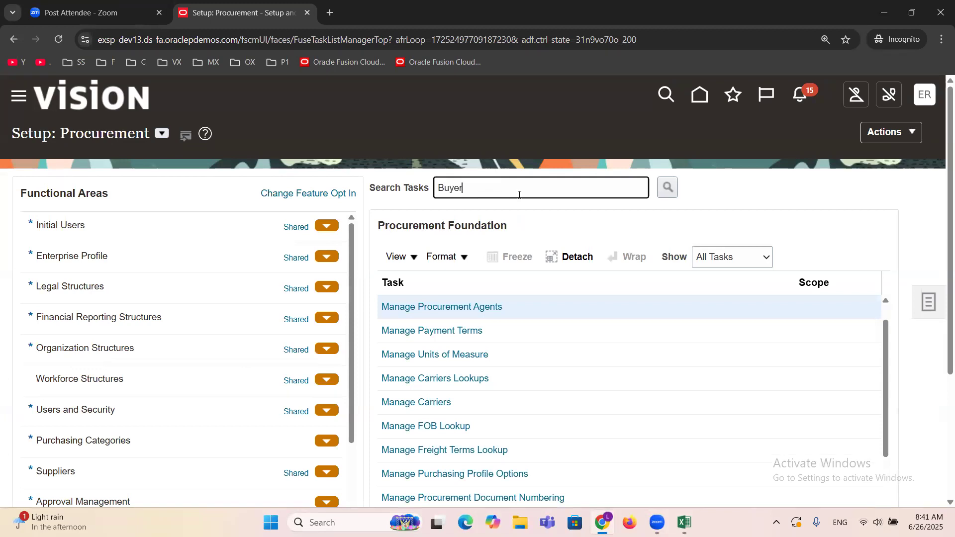
key(Return)
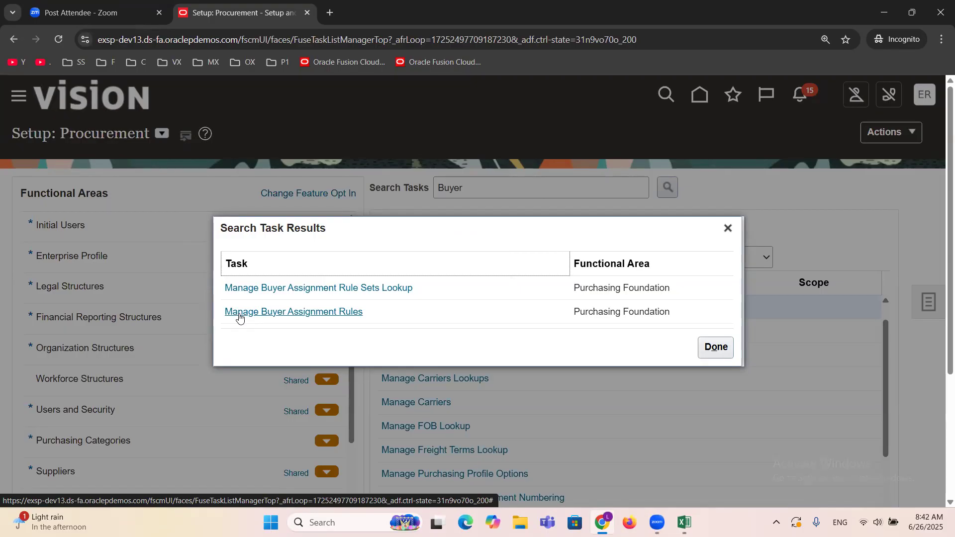
click(284, 314)
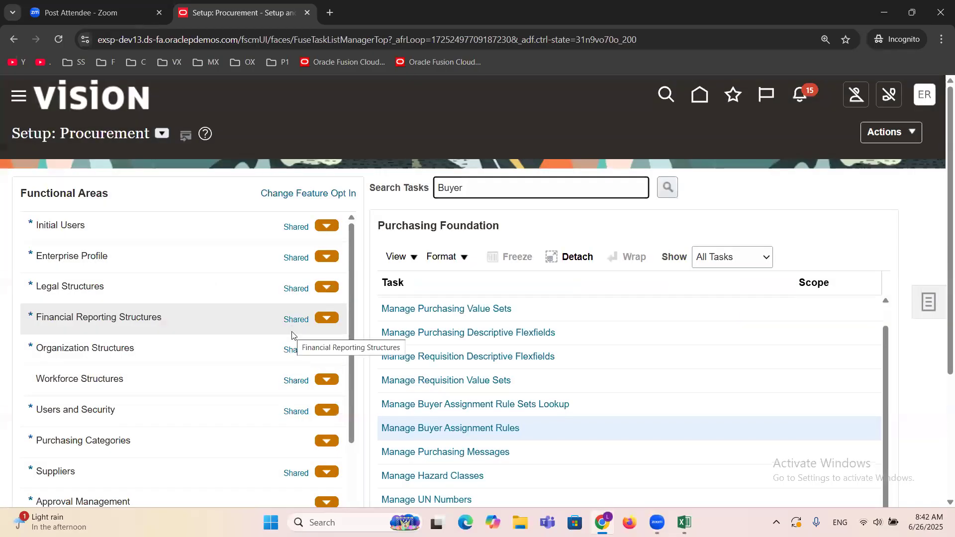
click(451, 430)
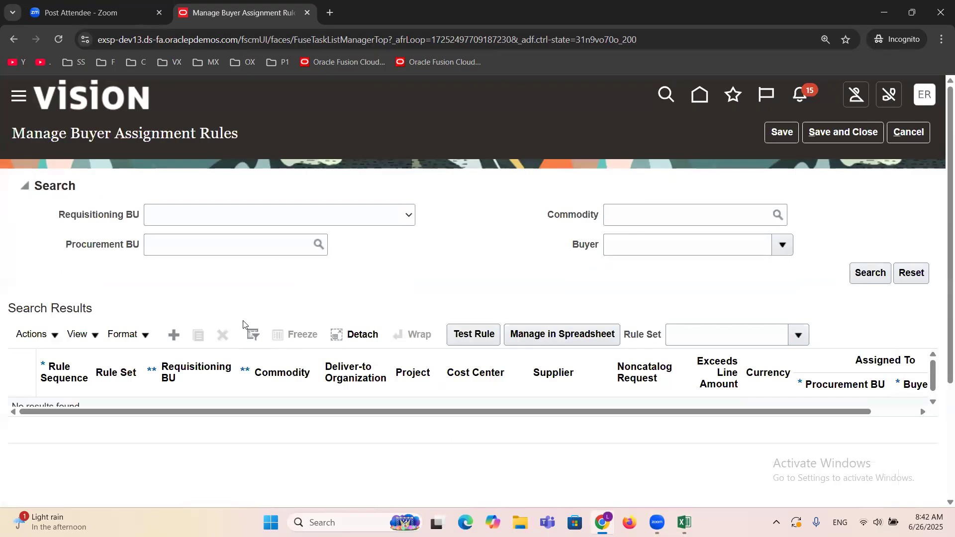
Step: Add a new buyer assignment rule and set its requisitioning BU to ERPTREE Financial Services Inc
click(173, 335)
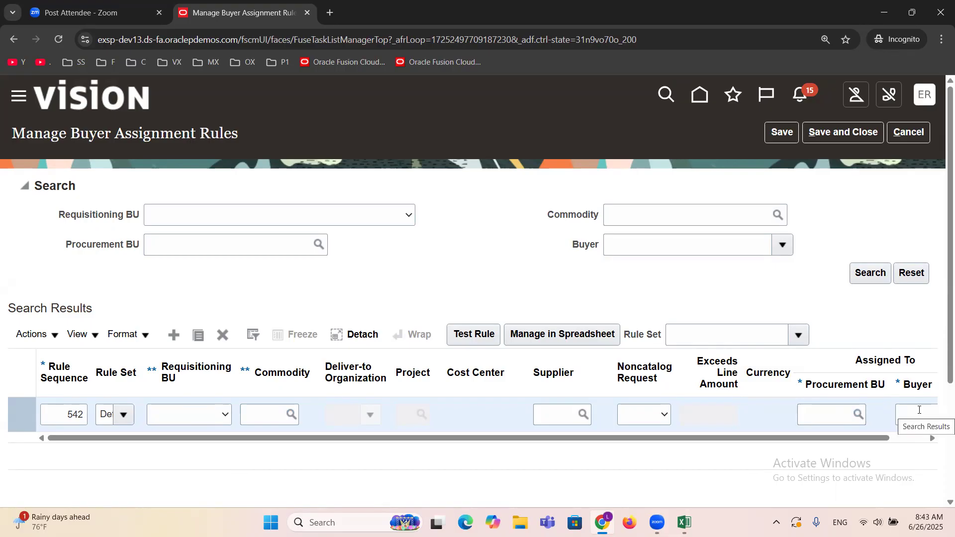
click(179, 421)
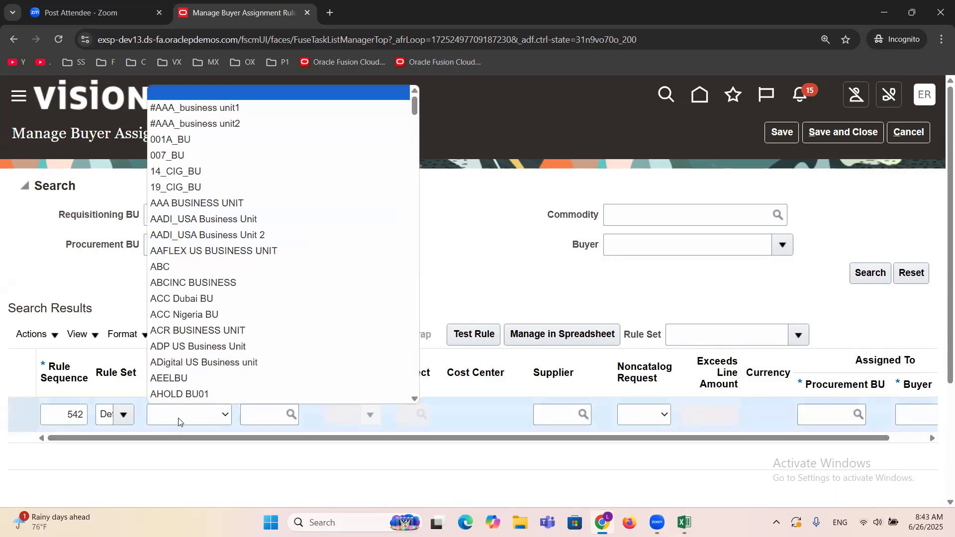
key(e)
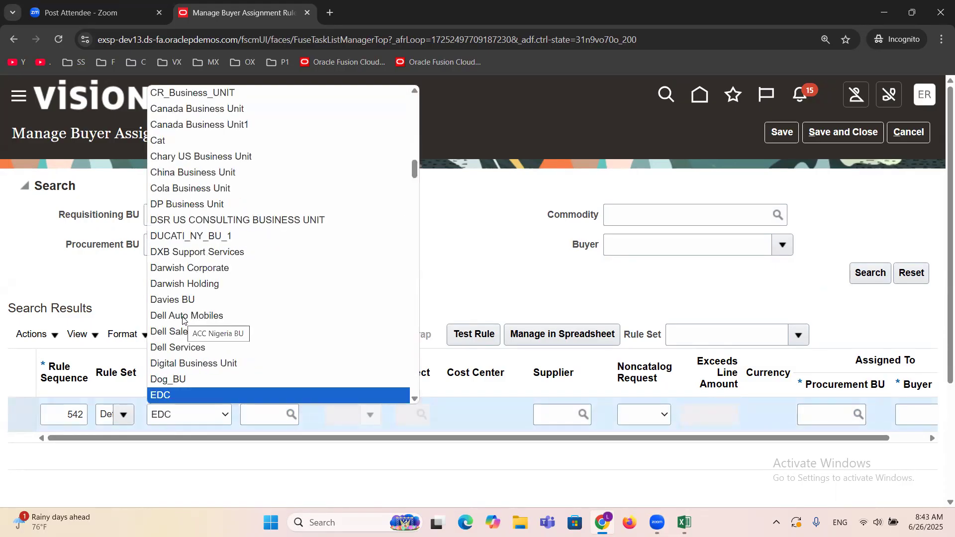
key(Down)
key(Down)
key(Down)
key(Down)
key(Down)
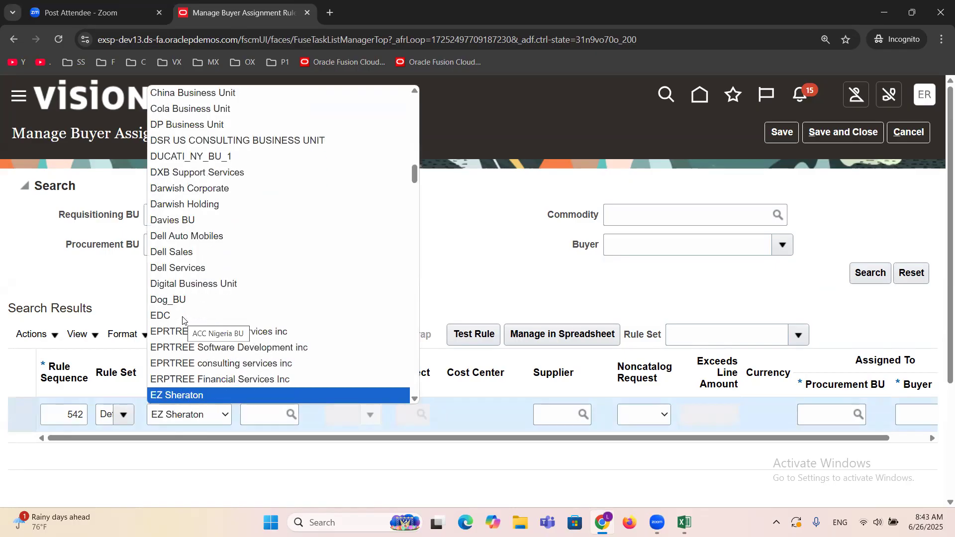
key(Up)
key(Return)
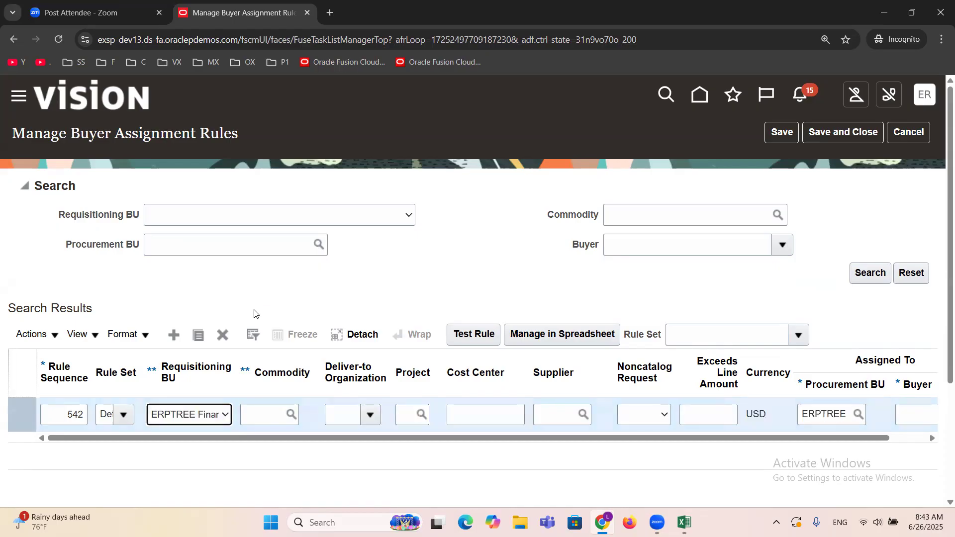
Step: Assign ERPTREE as the new rule's buyer, leave the supplier empty, and save and close the buyer assignment rules
drag(399, 439, 447, 444)
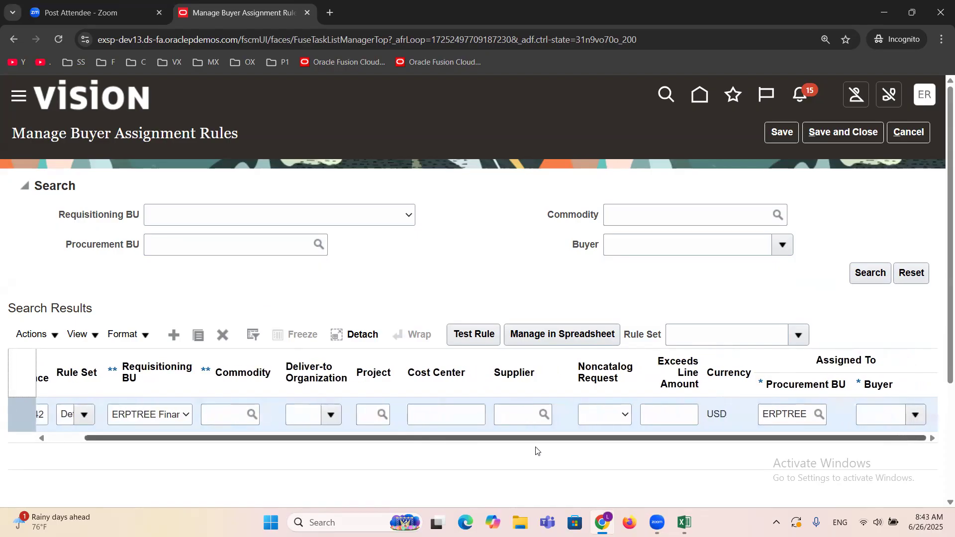
click(916, 416)
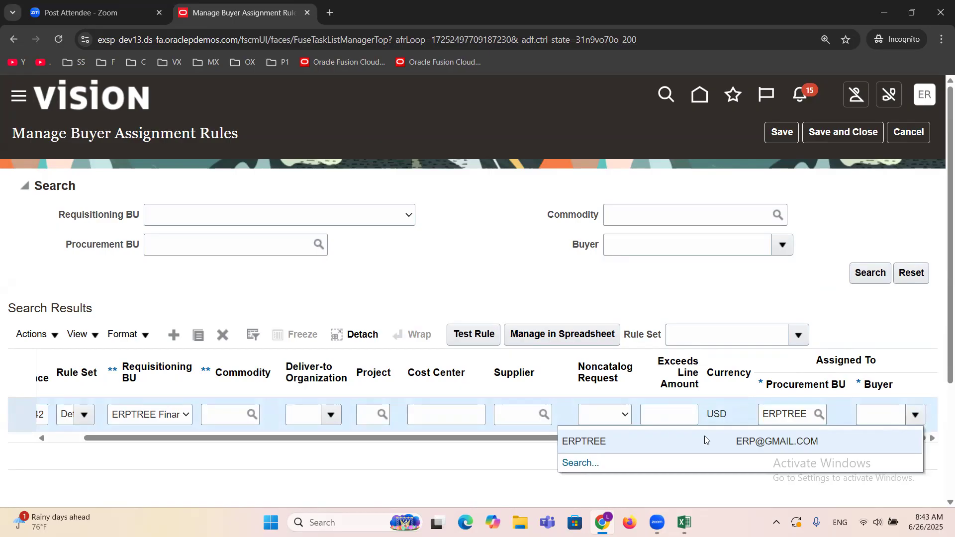
click(704, 435)
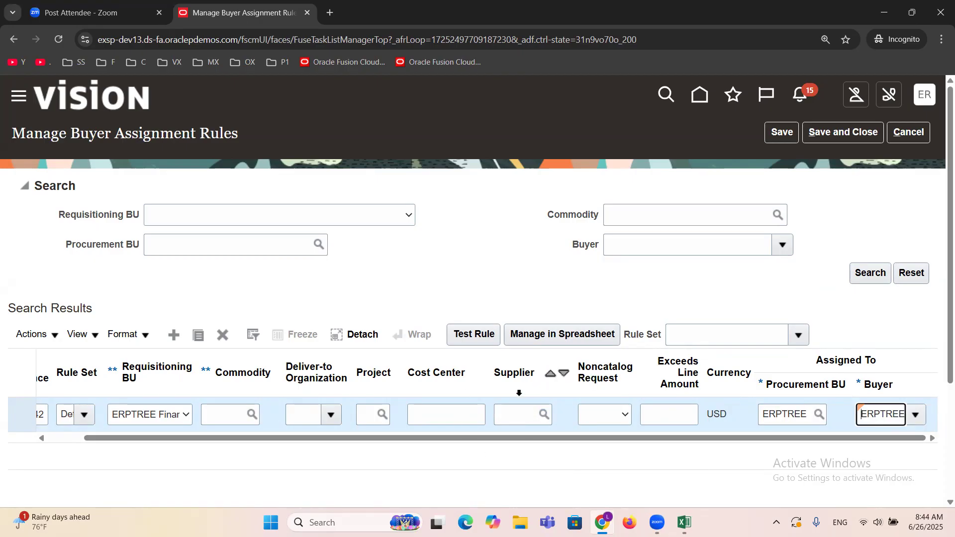
click(517, 415)
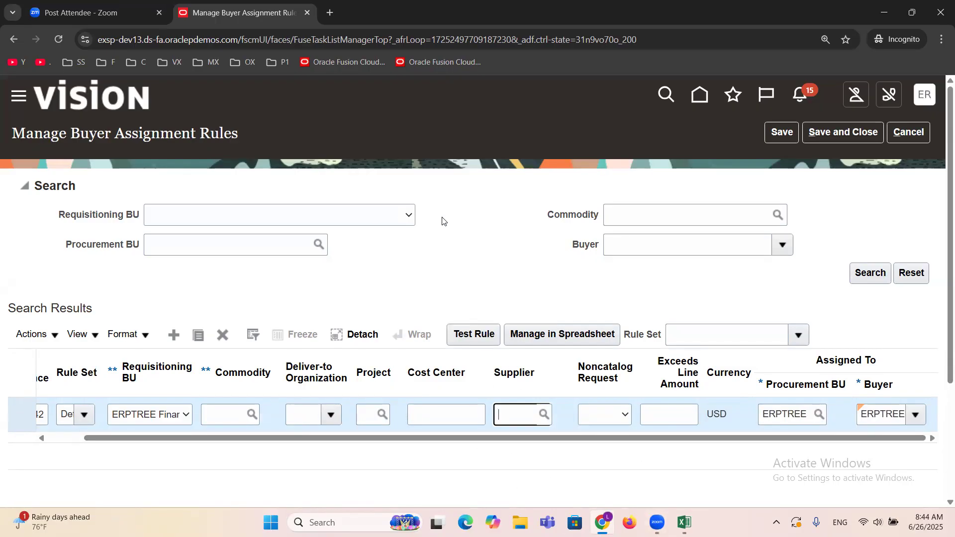
click(856, 137)
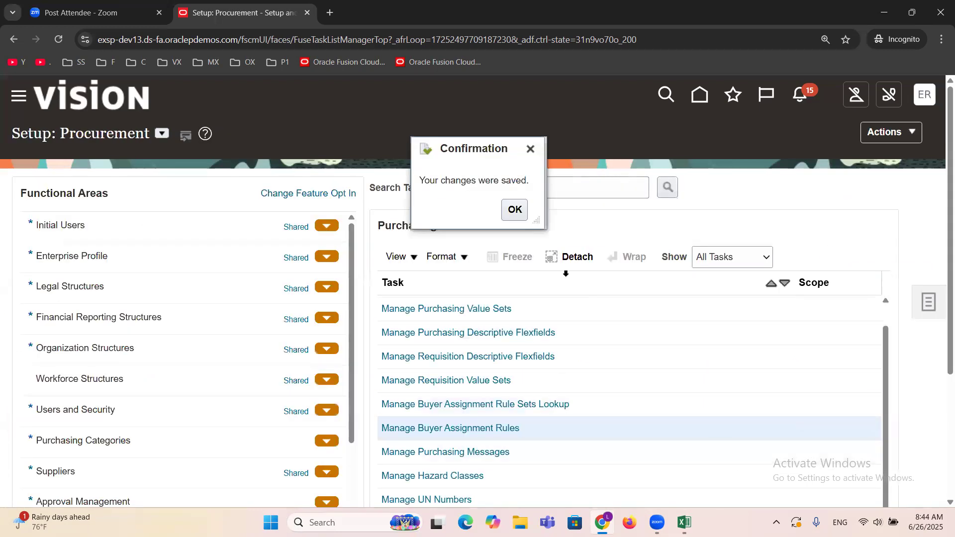
click(516, 211)
Step: Switch to the Excel checklist and mark the Set Default Buyer task as DONE in column B
click(682, 521)
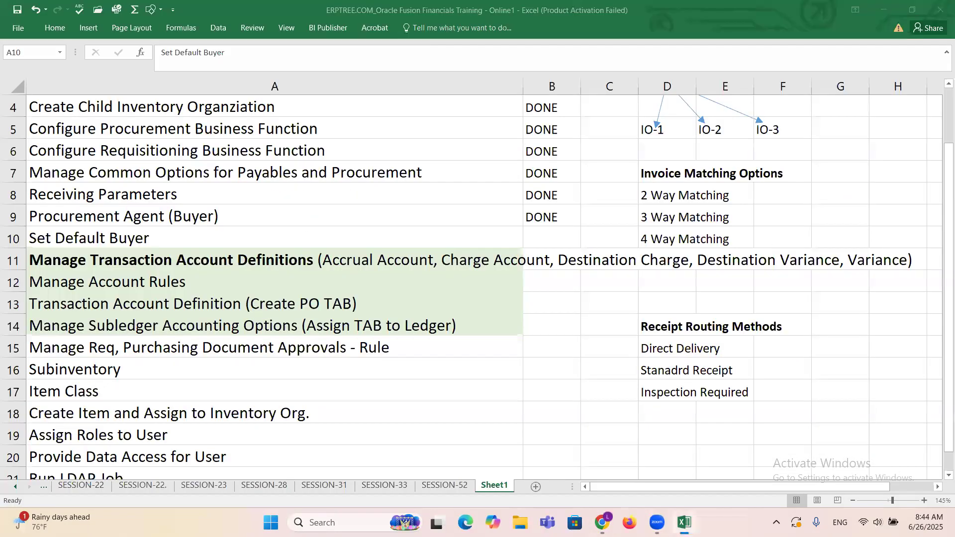
key(Right)
text(d)
key(Right)
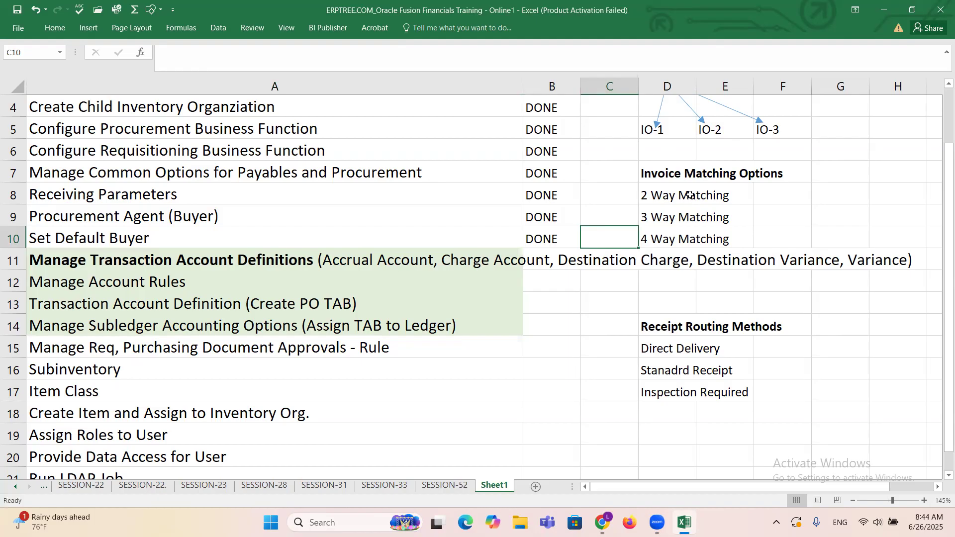
Step: Delete the Item Master Inventory diagram beside the checklist, including its text in D1:F6 and the three arrows
scroll(690, 198, up, 1)
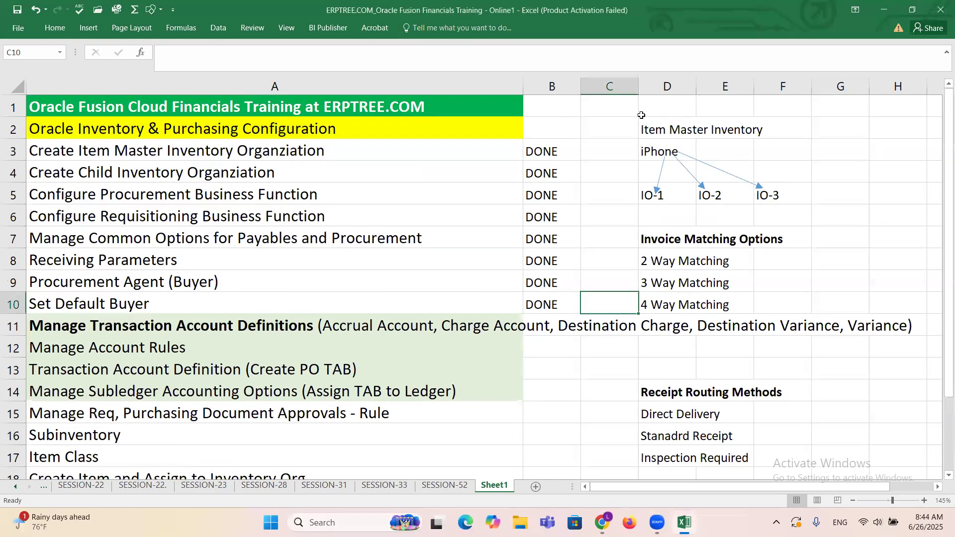
drag(642, 115, 796, 208)
key(Delete)
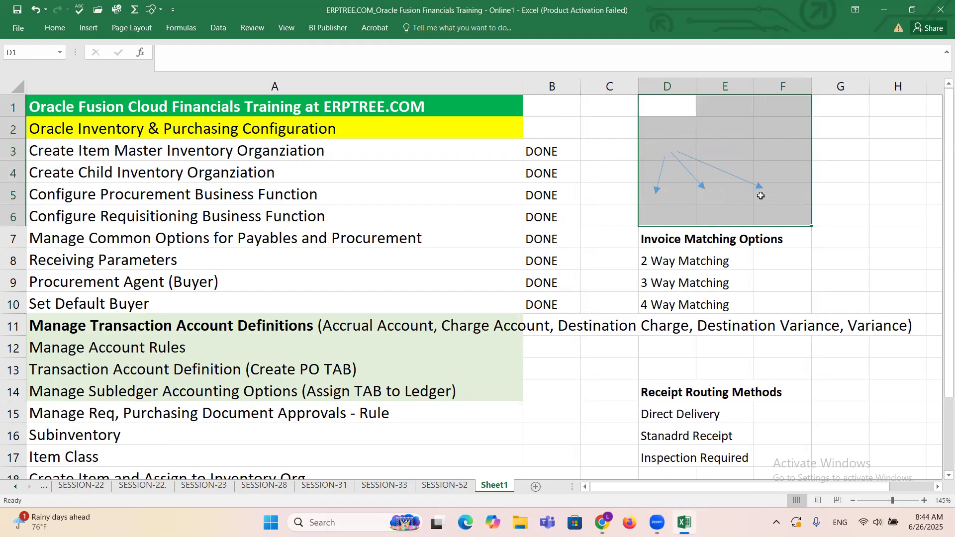
click(661, 164)
key(Delete)
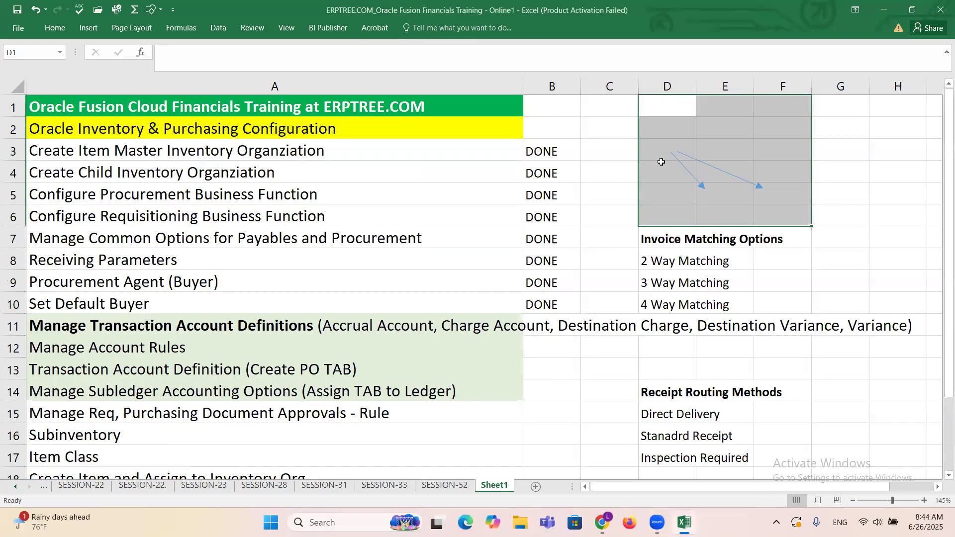
click(691, 174)
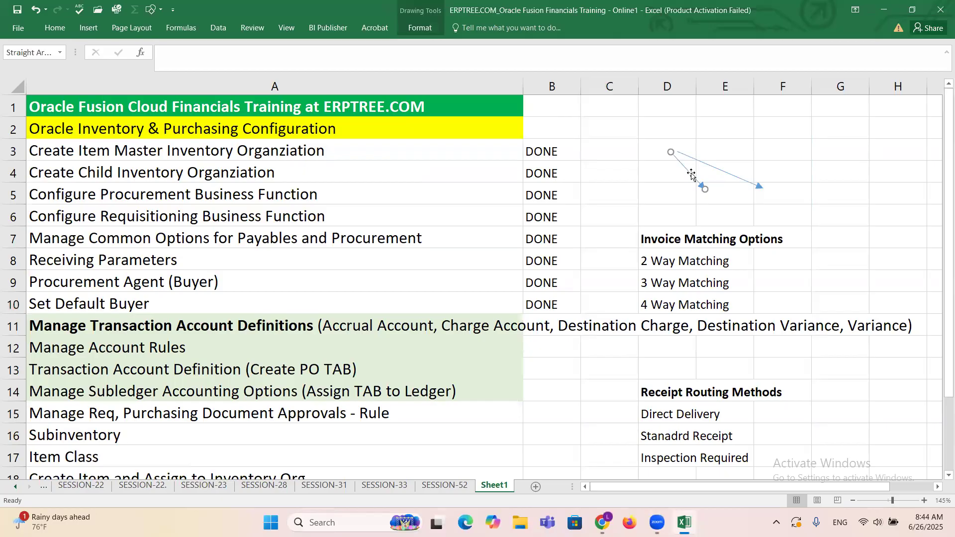
key(Delete)
click(721, 168)
key(Delete)
Step: Clear the Invoice Matching Options and Receipt Routing Methods notes beside the checklist
drag(641, 238, 728, 303)
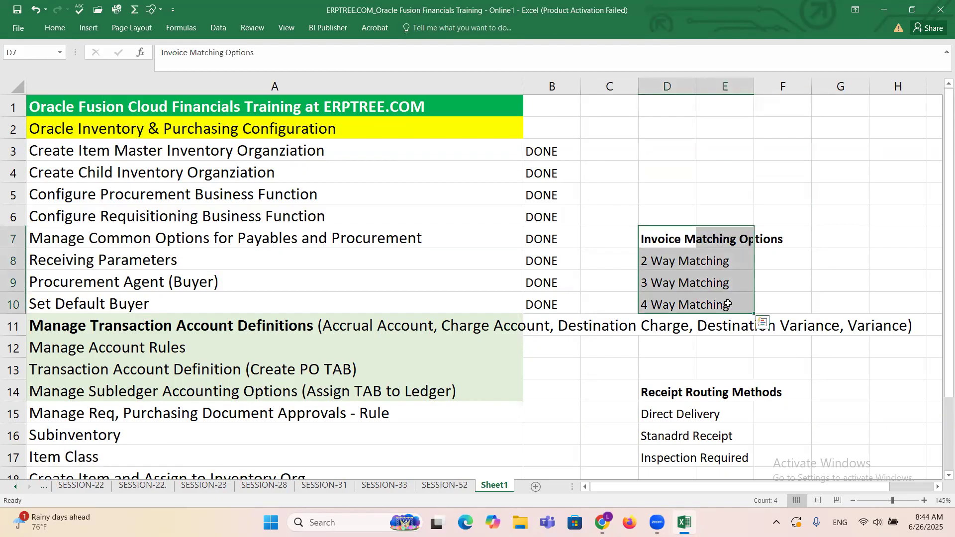
key(Delete)
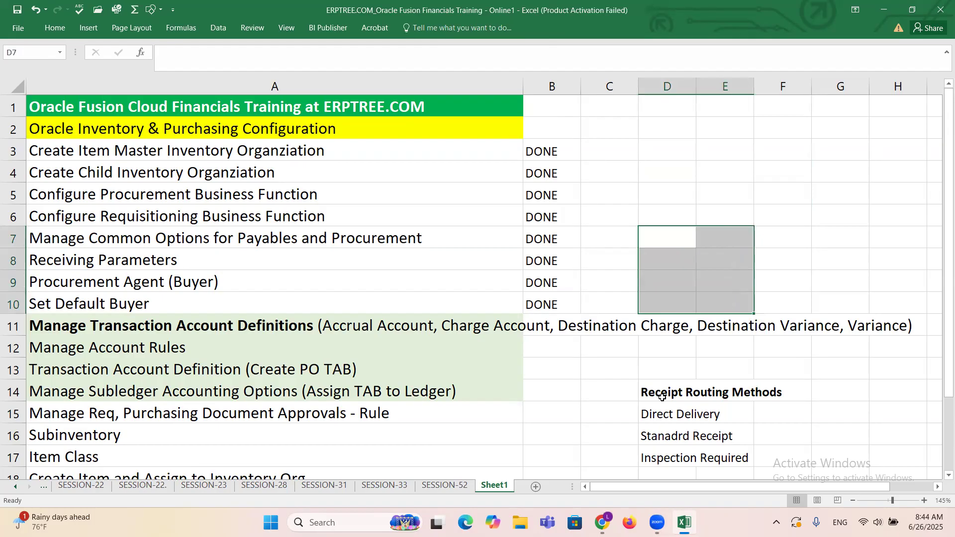
drag(661, 396, 786, 454)
key(Delete)
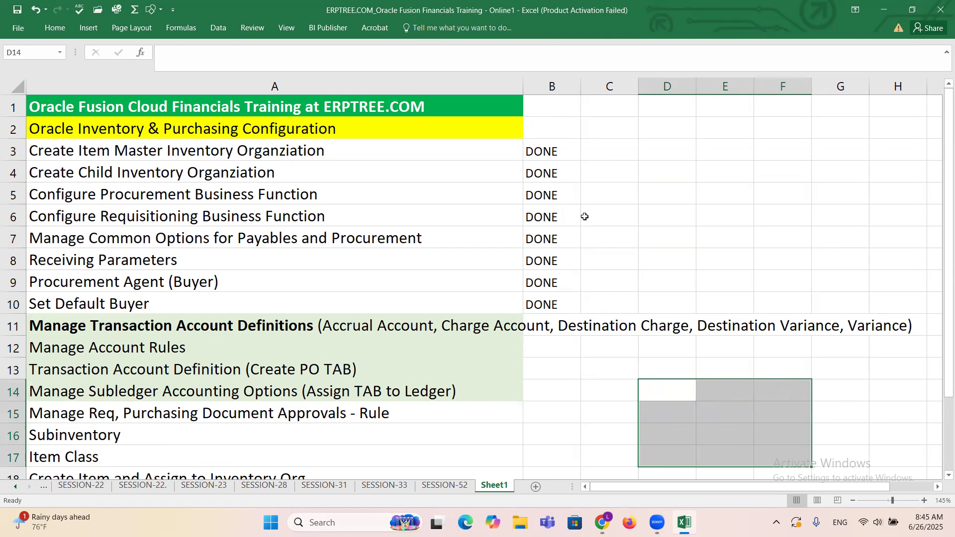
Step: Enter "PO" in cell D14 beside the checklist to start a new note
scroll(563, 351, down, 1)
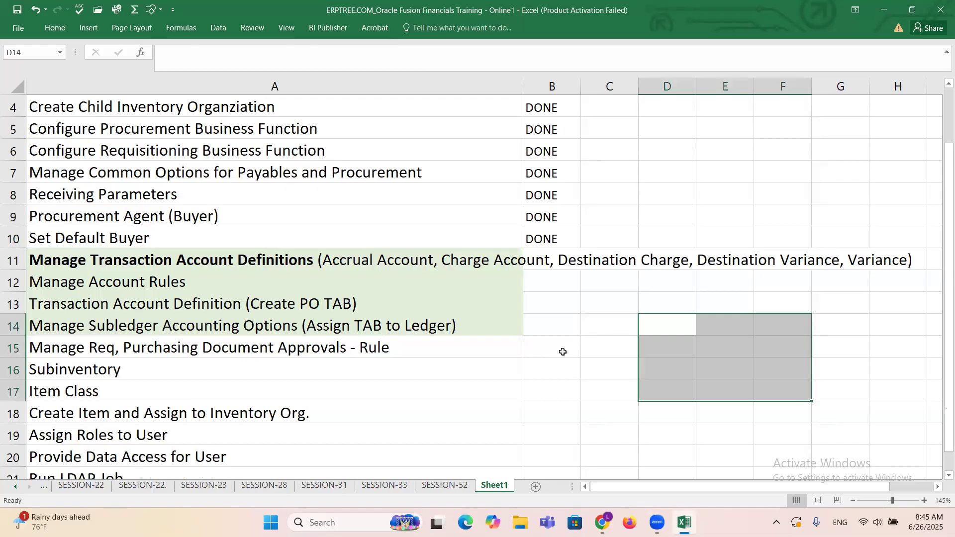
click(662, 320)
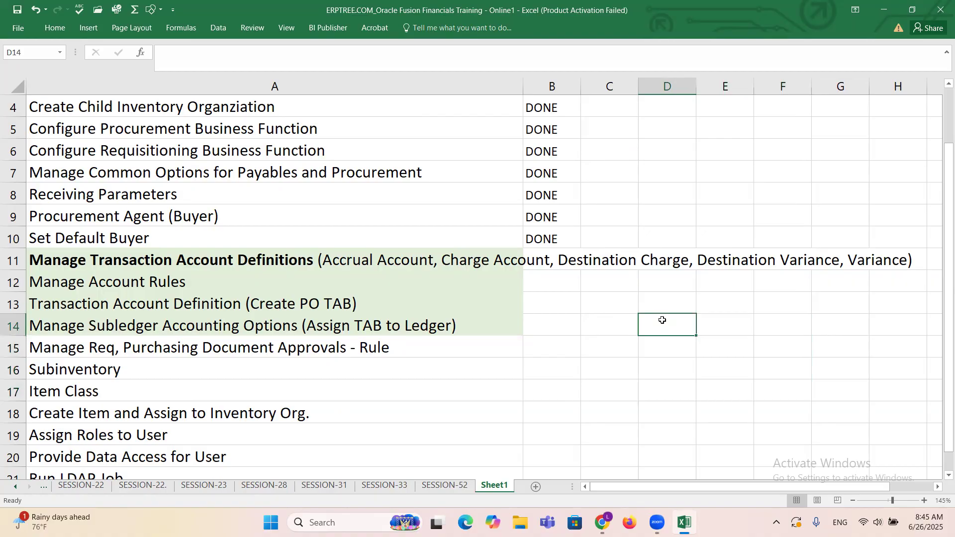
text(PO)
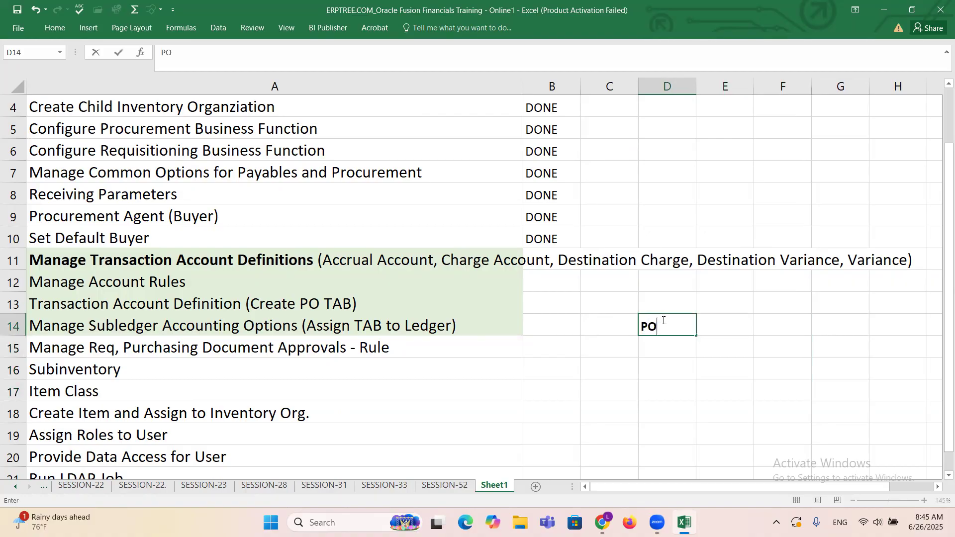
key(ctrl+Return)
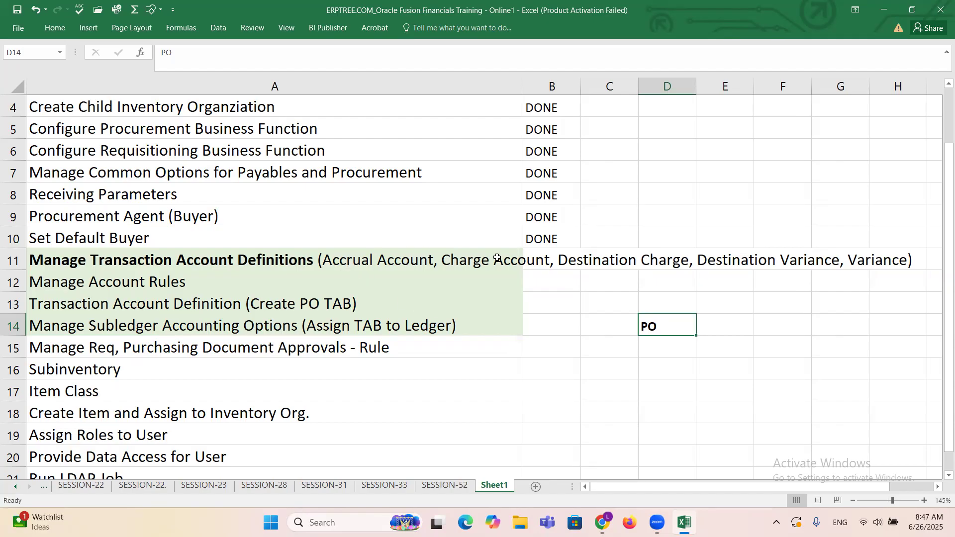
Step: Enter "PO TAB/TAD" in cell D15 under the PO heading beside the checklist, and select the note's range D14:E15
click(665, 348)
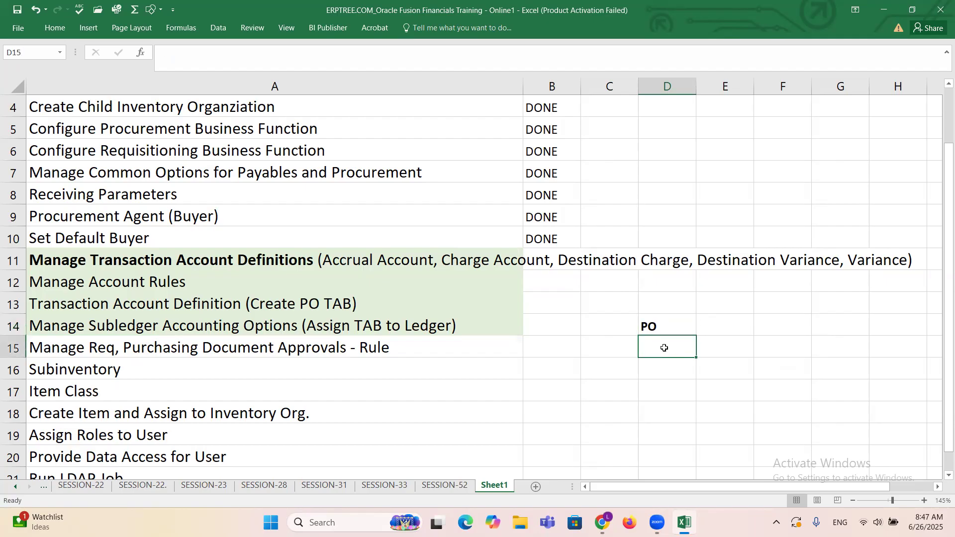
text(PO TAB)
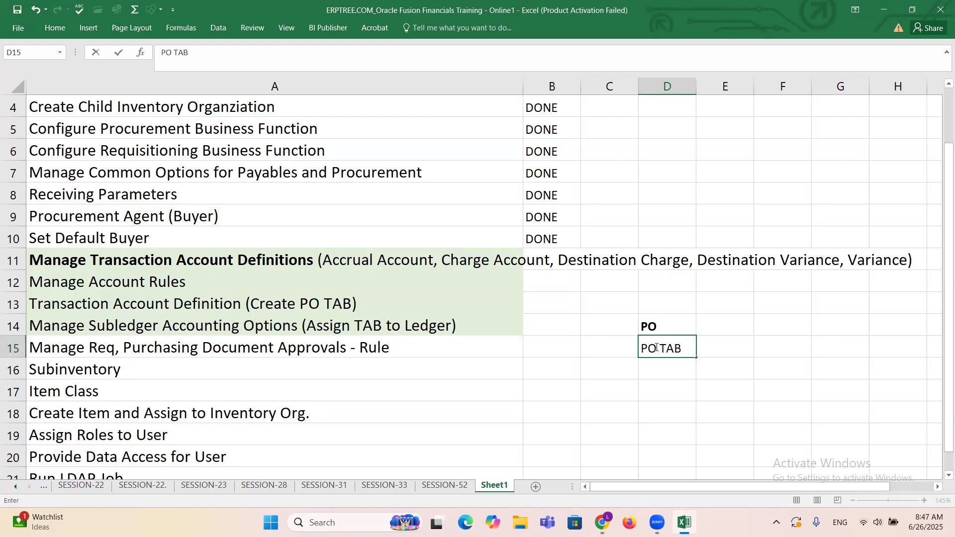
drag(668, 348, 675, 349)
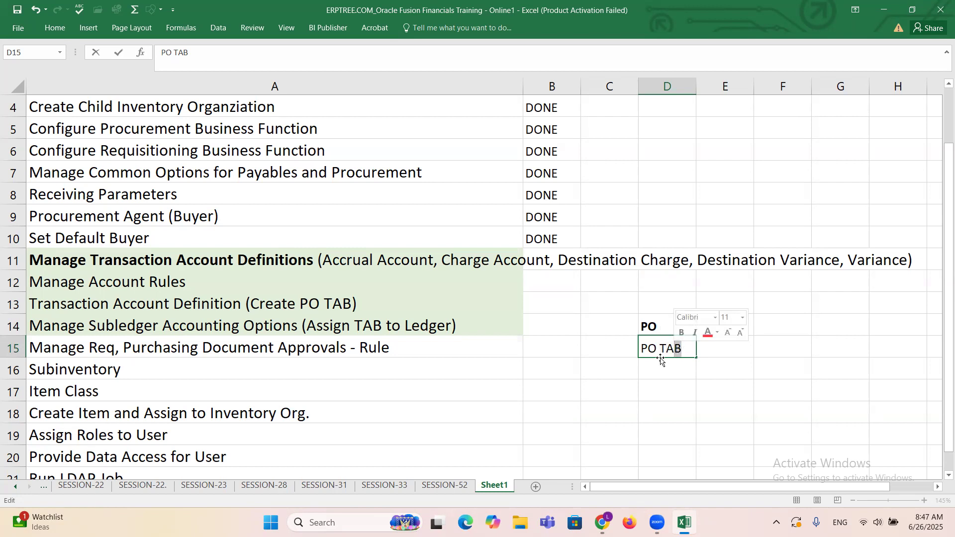
click(664, 349)
drag(661, 349, 684, 349)
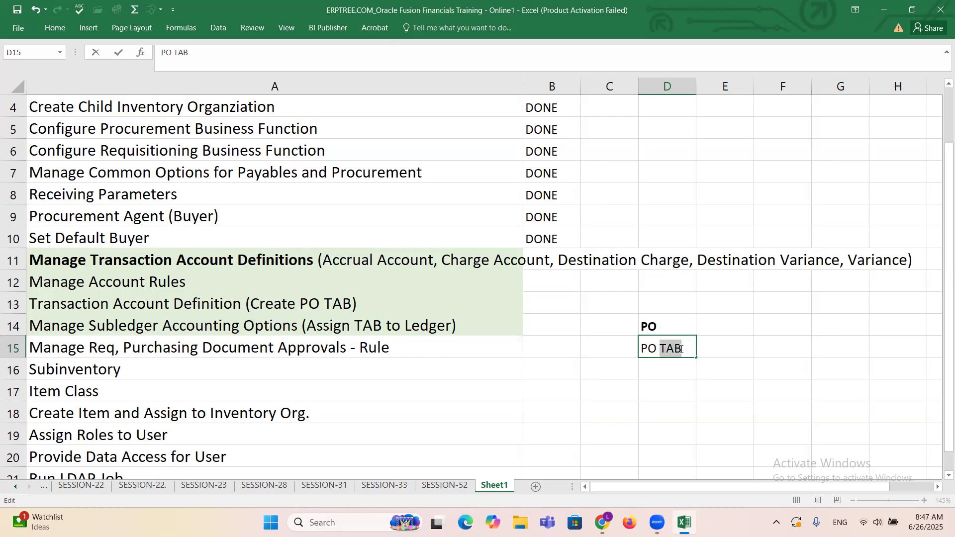
click(687, 351)
text(/TAD)
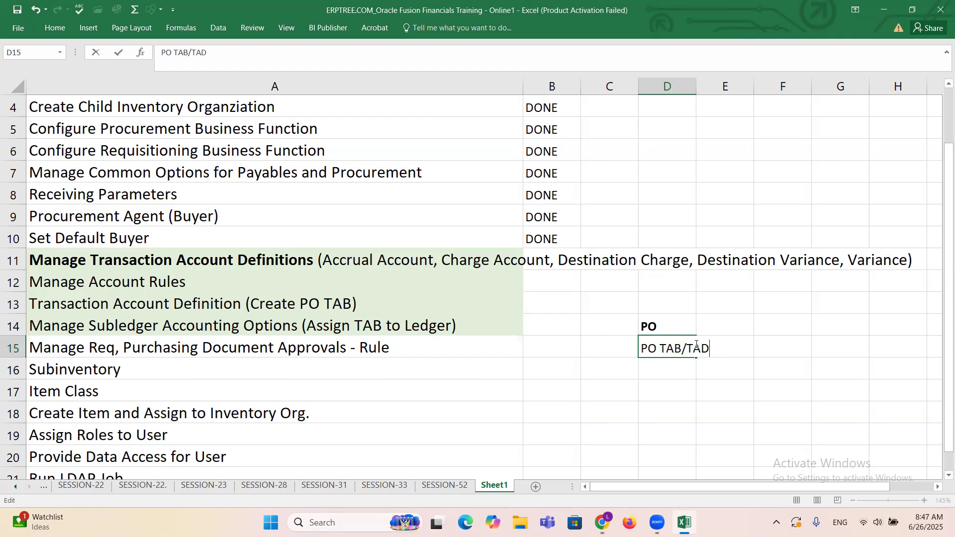
drag(713, 343, 687, 343)
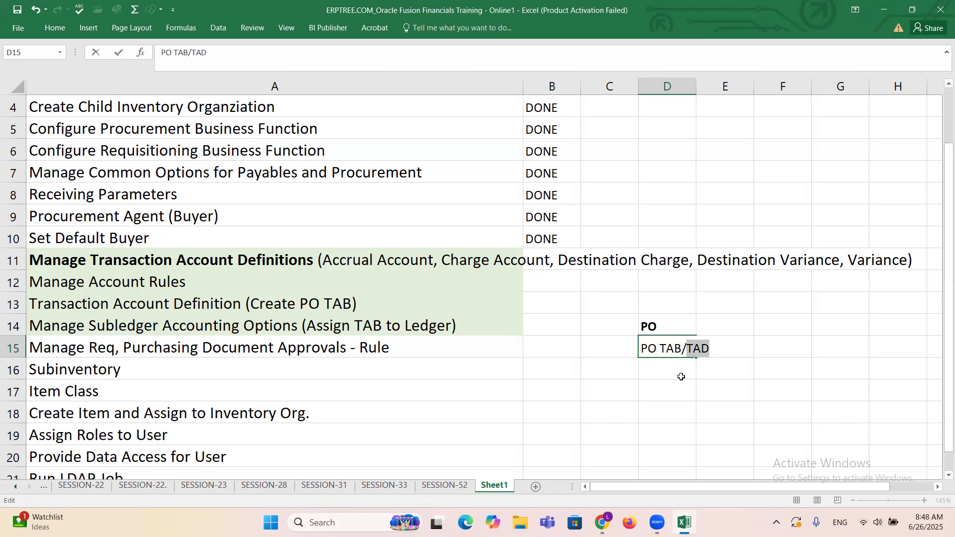
drag(654, 327, 721, 353)
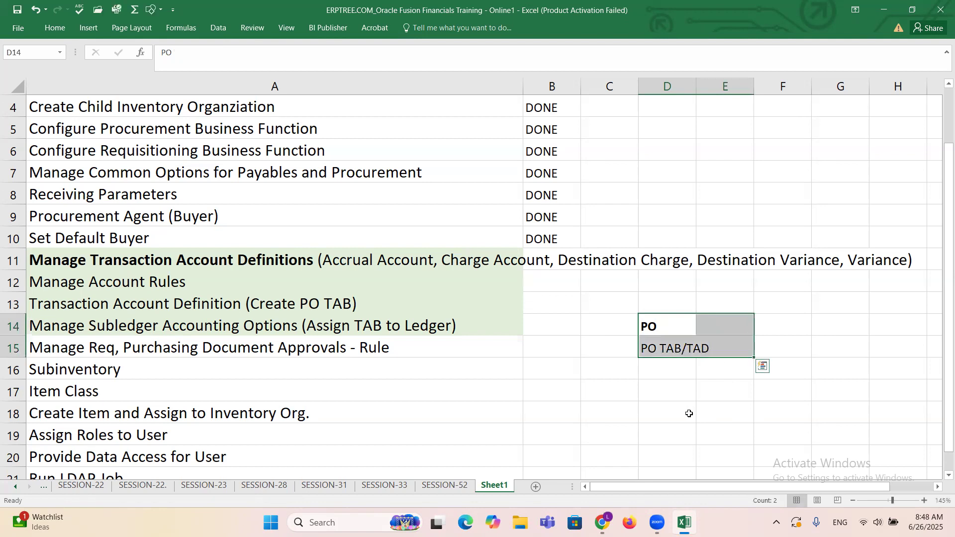
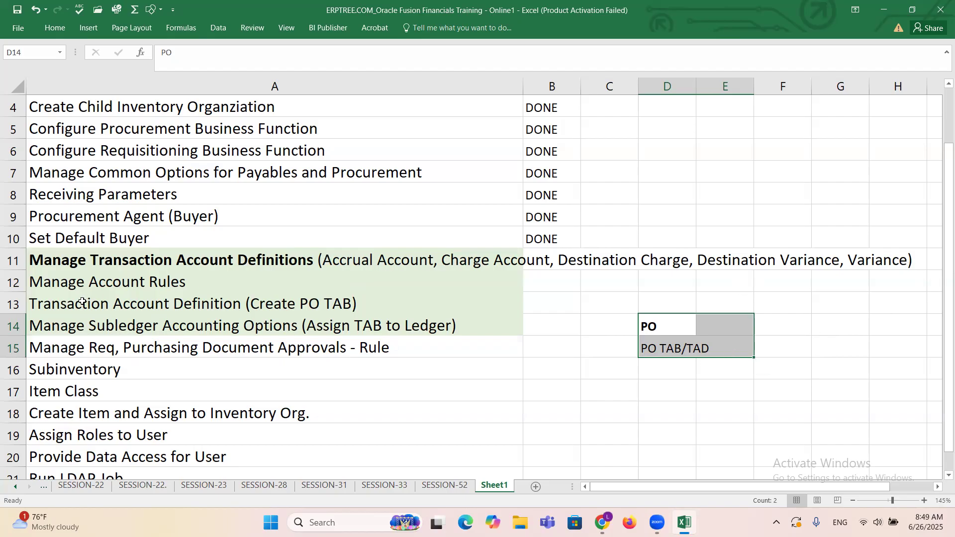
Step: Switch to the Procurement setup page in Chrome and search its tasks for "Account Ru"
click(41, 283)
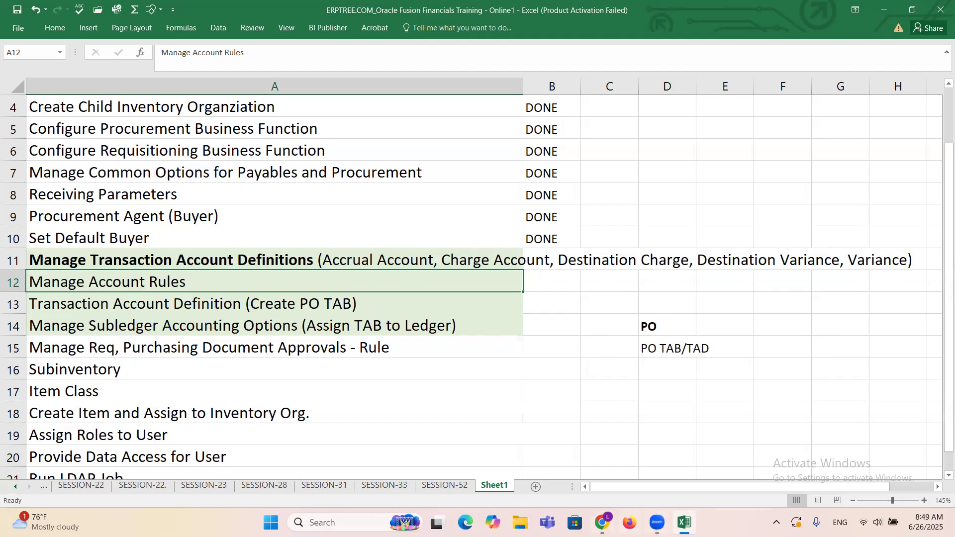
mouse_move(606, 520)
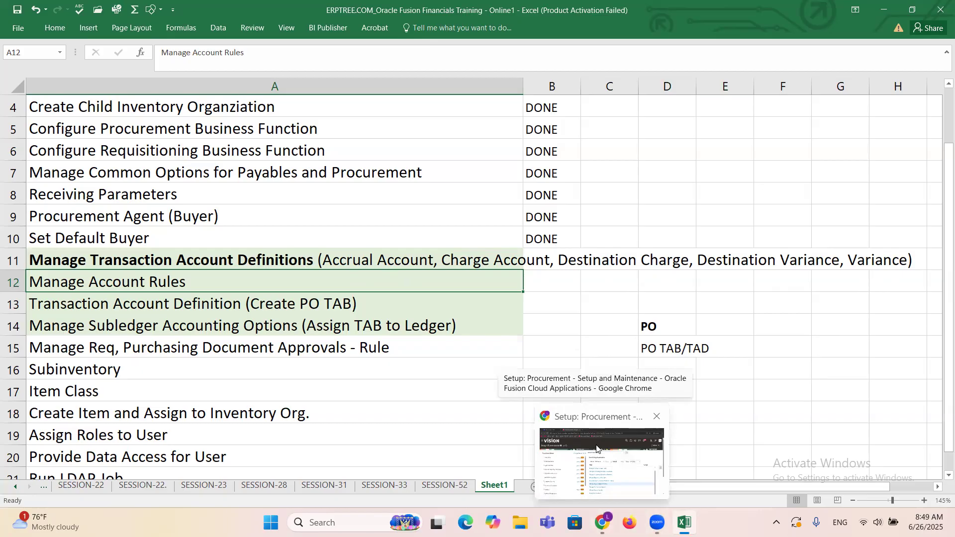
click(597, 449)
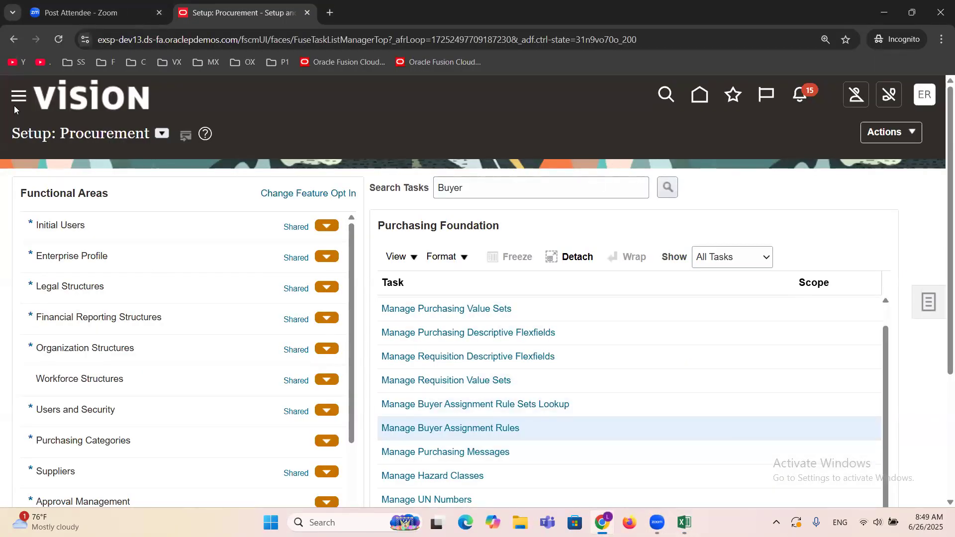
double_click(110, 135)
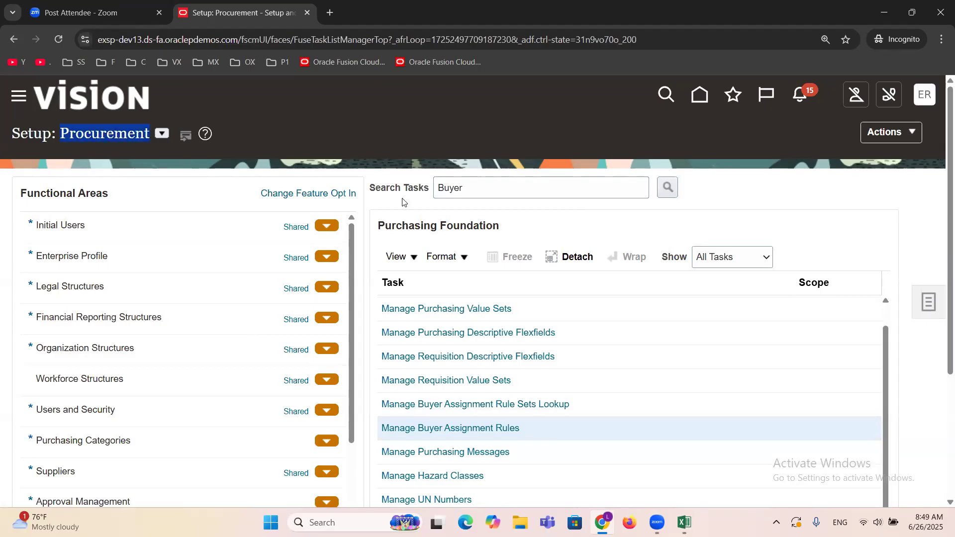
double_click(484, 187)
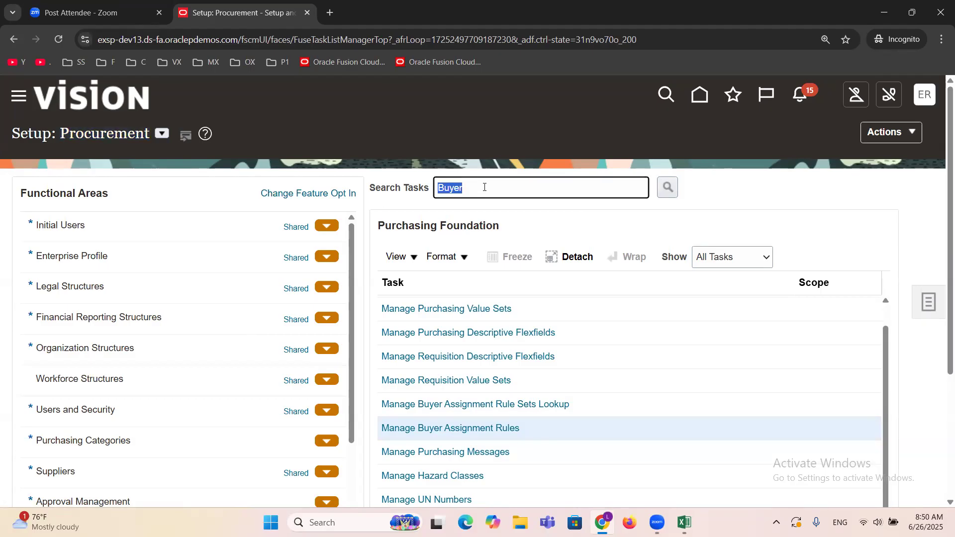
text(Account Ru)
key(Return)
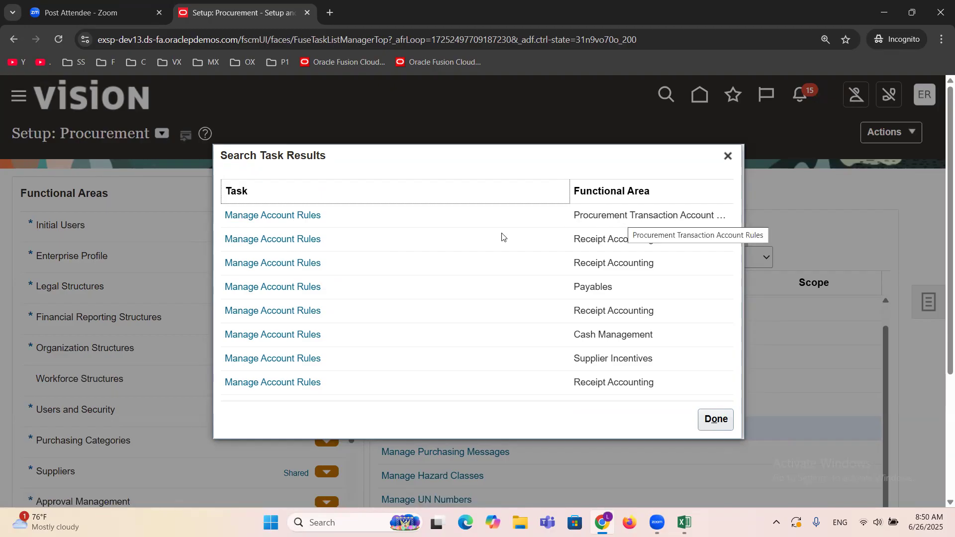
Step: Open the Manage Account Rules task from the Procurement Transaction Account Rules functional area
click(257, 216)
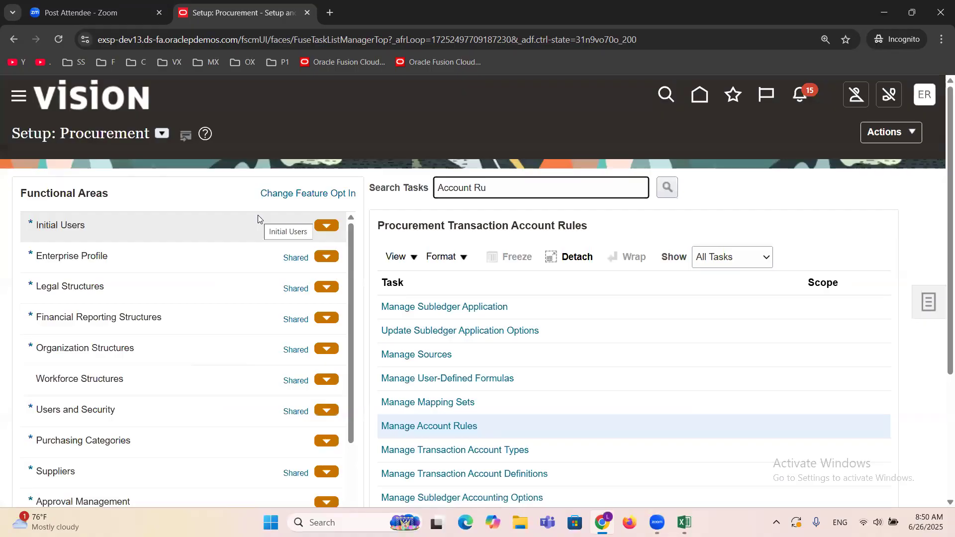
click(439, 428)
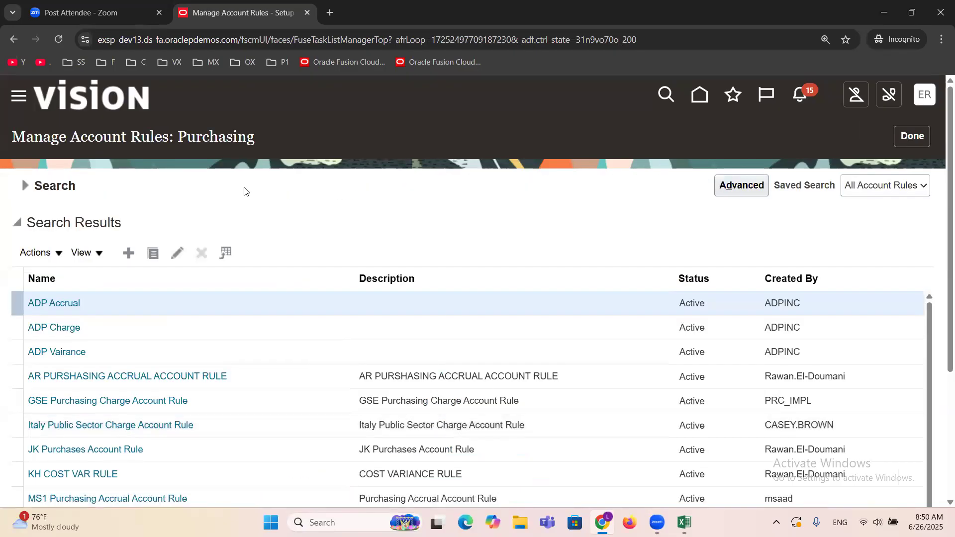
drag(11, 137, 169, 136)
drag(266, 144, 179, 138)
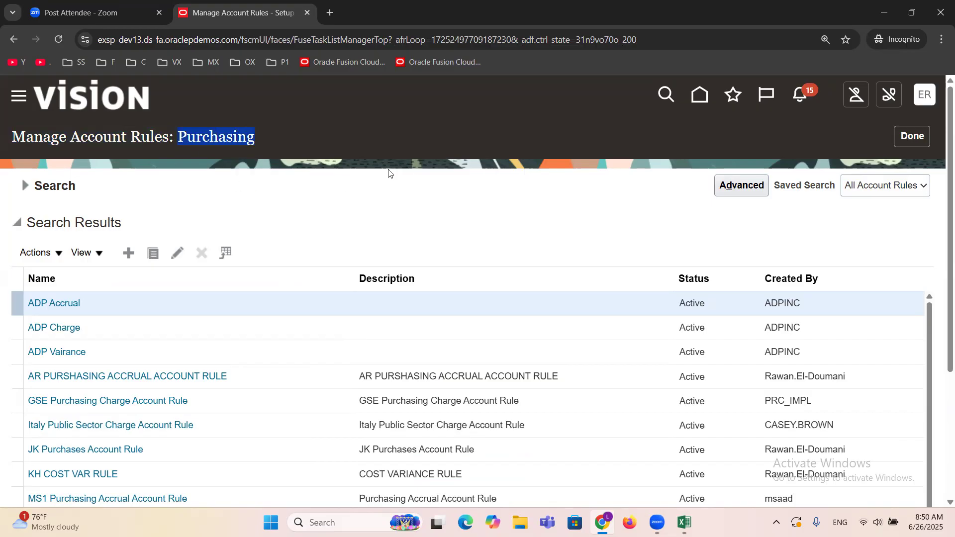
Step: Review the names and descriptions of the existing purchasing account rules, including the predefined accrual, charge and variance rules
click(476, 212)
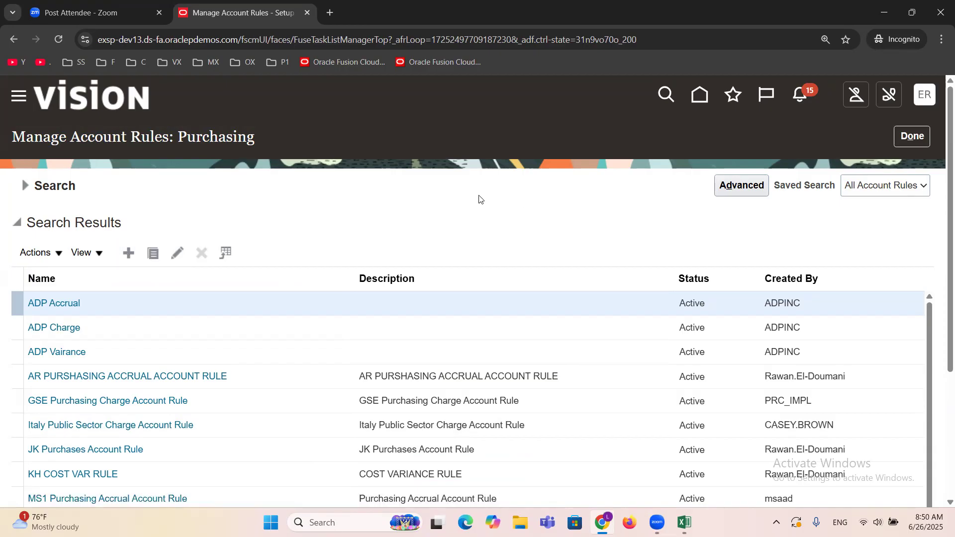
scroll(472, 199, down, 4)
scroll(459, 202, down, 2)
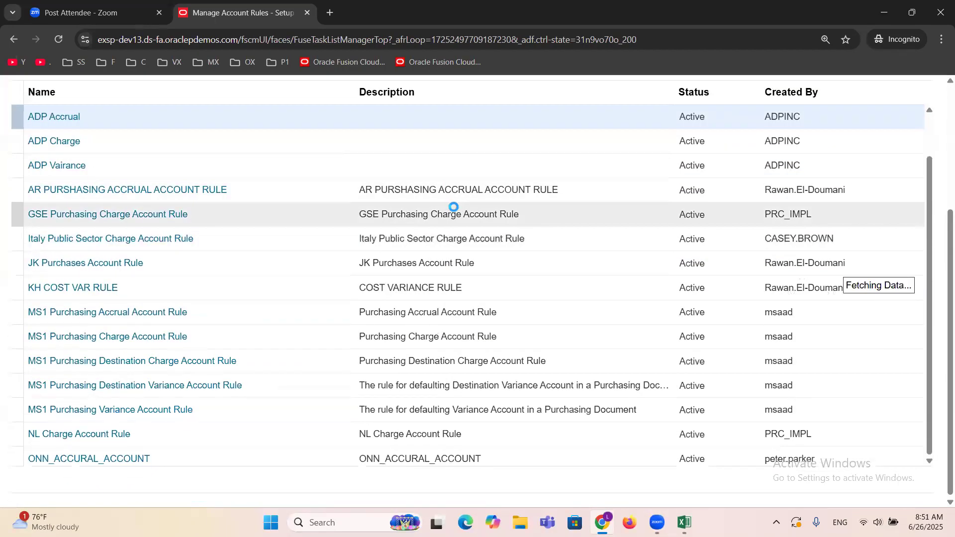
scroll(452, 208, down, 3)
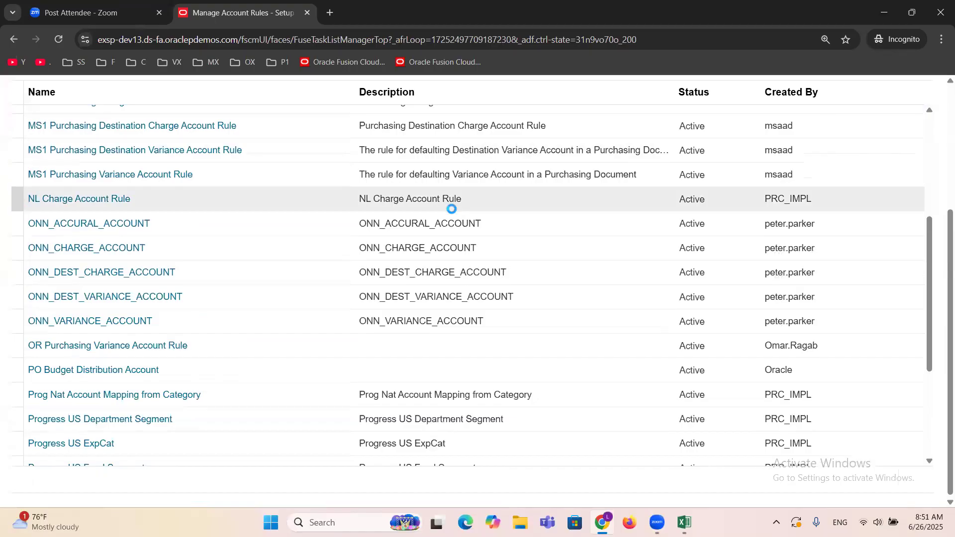
scroll(453, 208, down, 4)
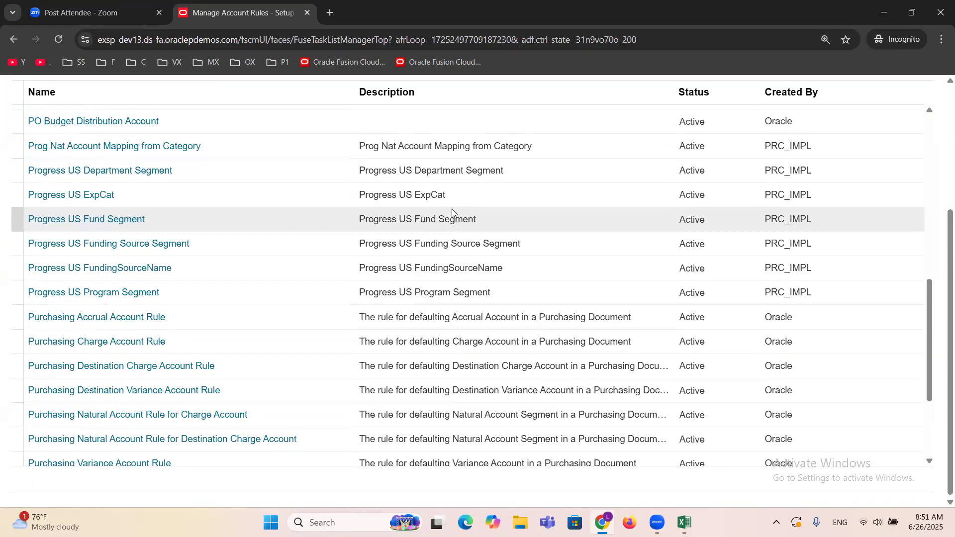
scroll(453, 209, down, 1)
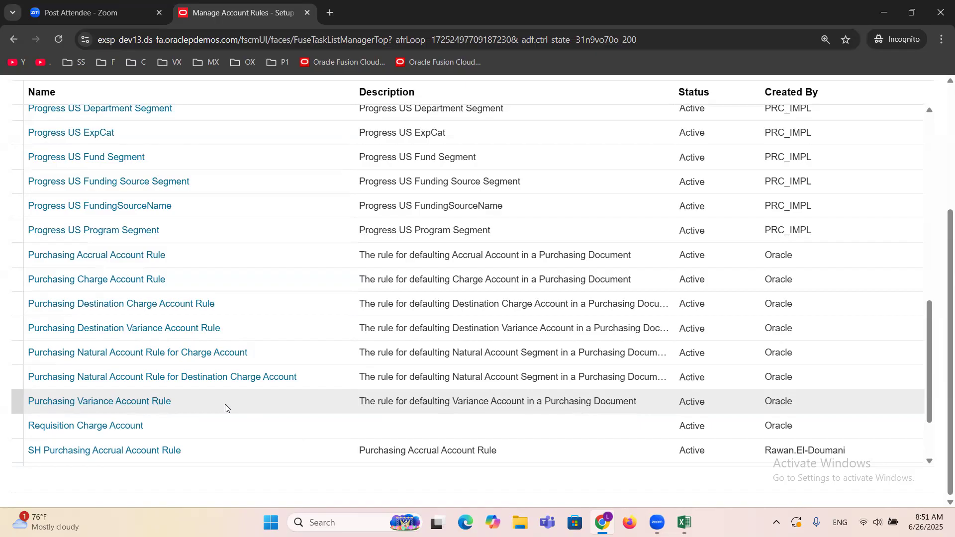
scroll(224, 404, up, 10)
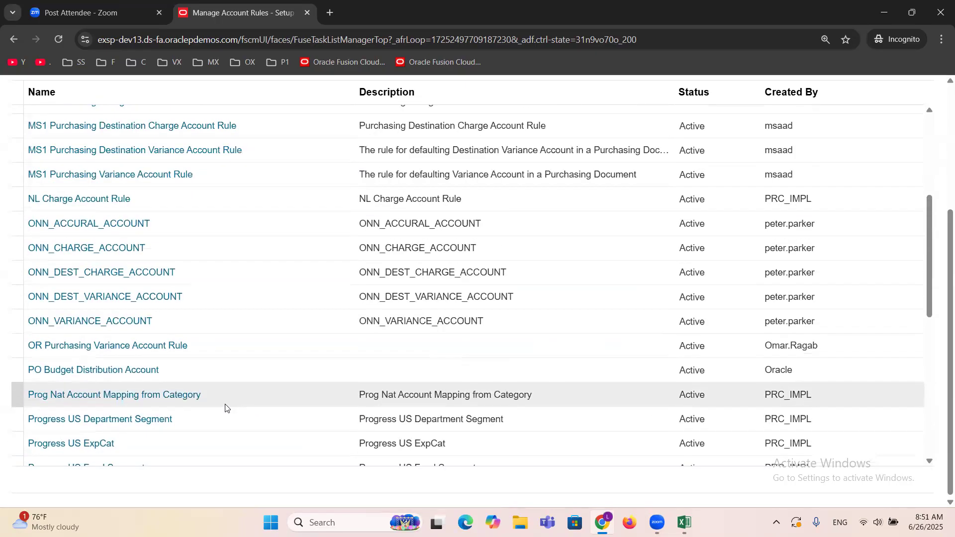
scroll(225, 403, up, 5)
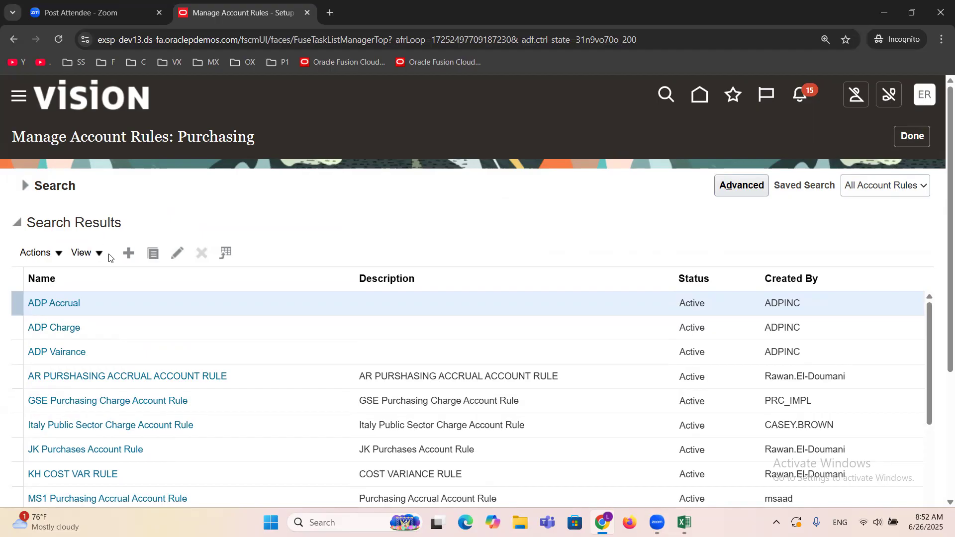
Step: Start a new account rule with the name "ERPTREE Accrual Rule" and short name "ERPTREEACCRU"
click(128, 254)
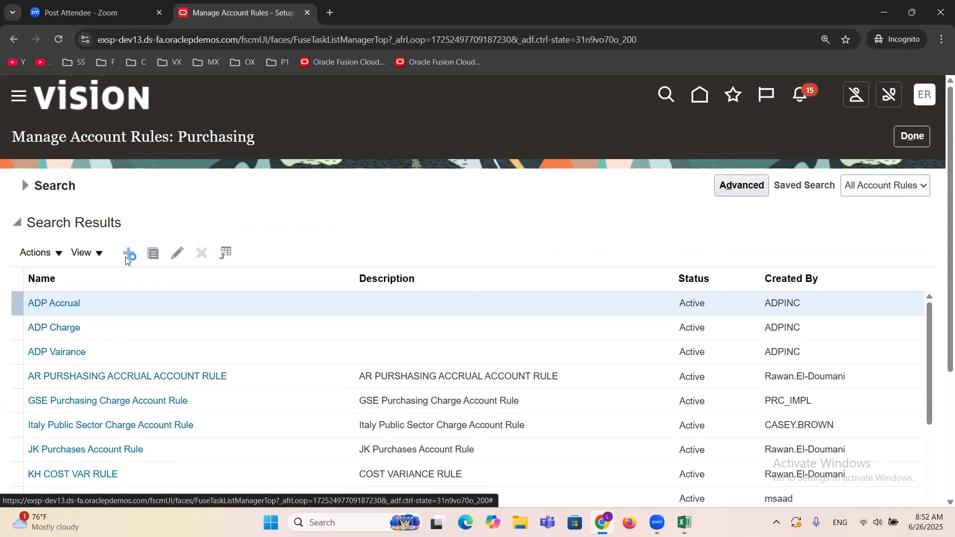
click(274, 199)
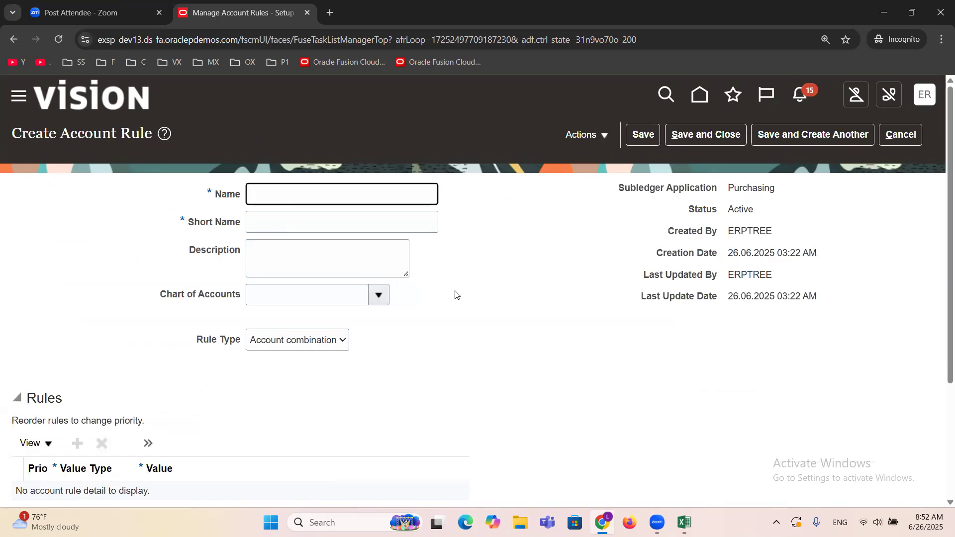
text(ERPTREE Accrual Rule)
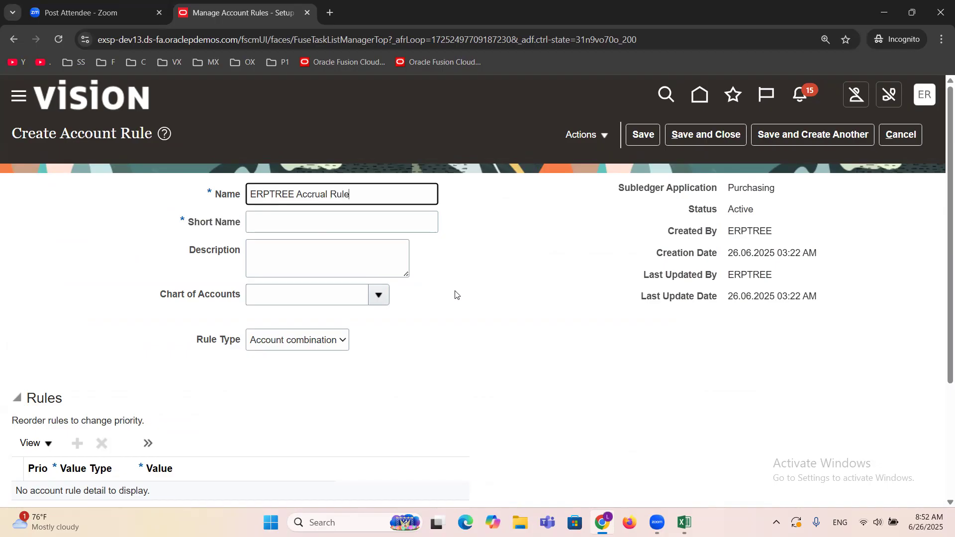
key(Tab)
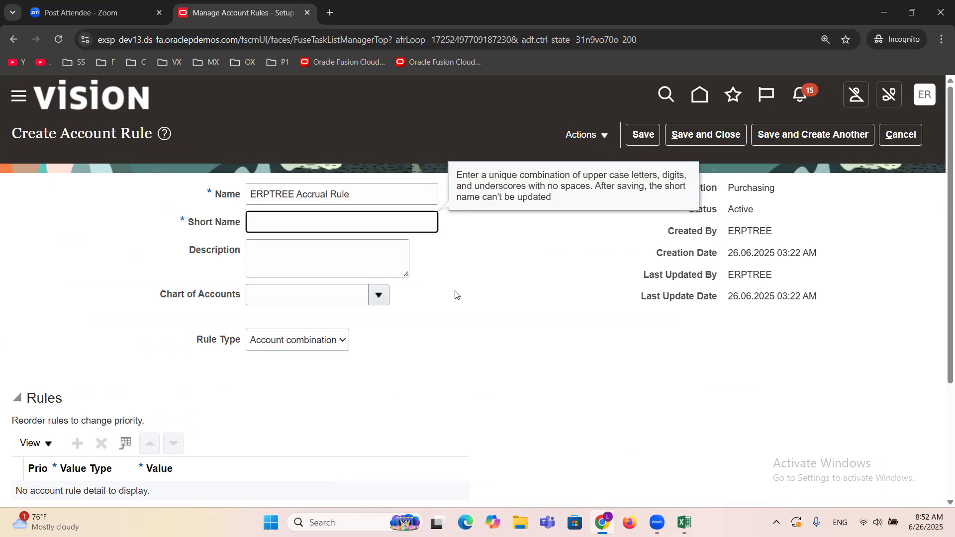
text(ERPTREEACCRU)
key(Tab)
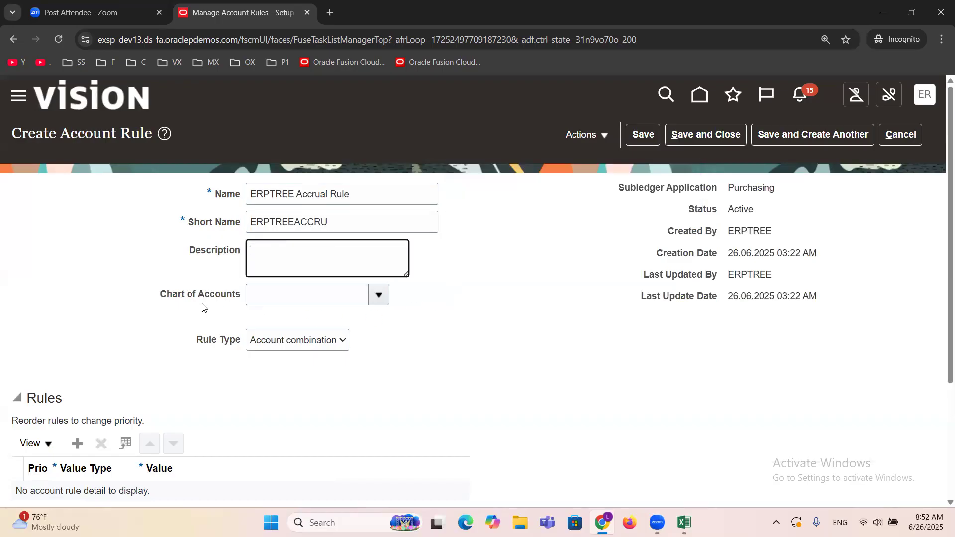
Step: Search the charts of accounts for ERPTREE and assign ERPTREE as the accrual rule's chart of accounts
click(378, 295)
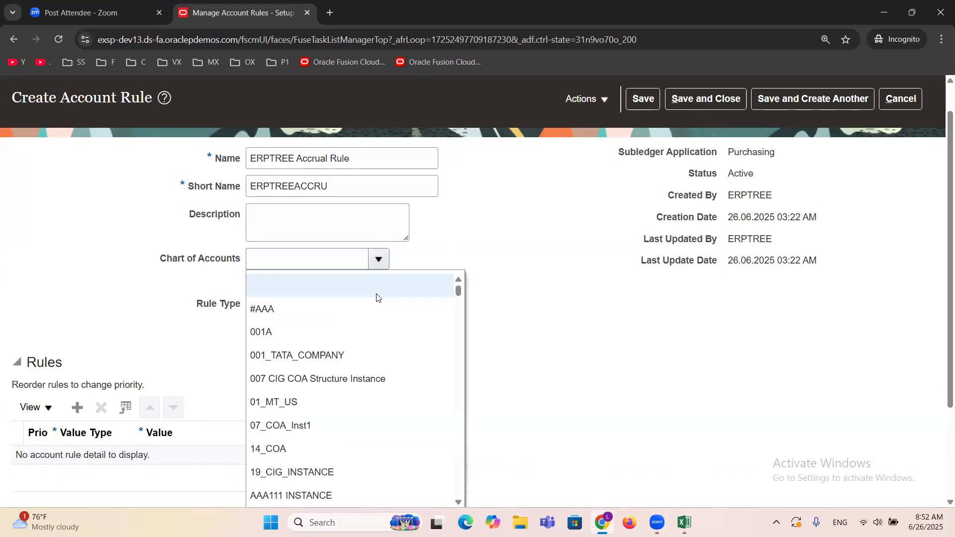
scroll(472, 281, down, 3)
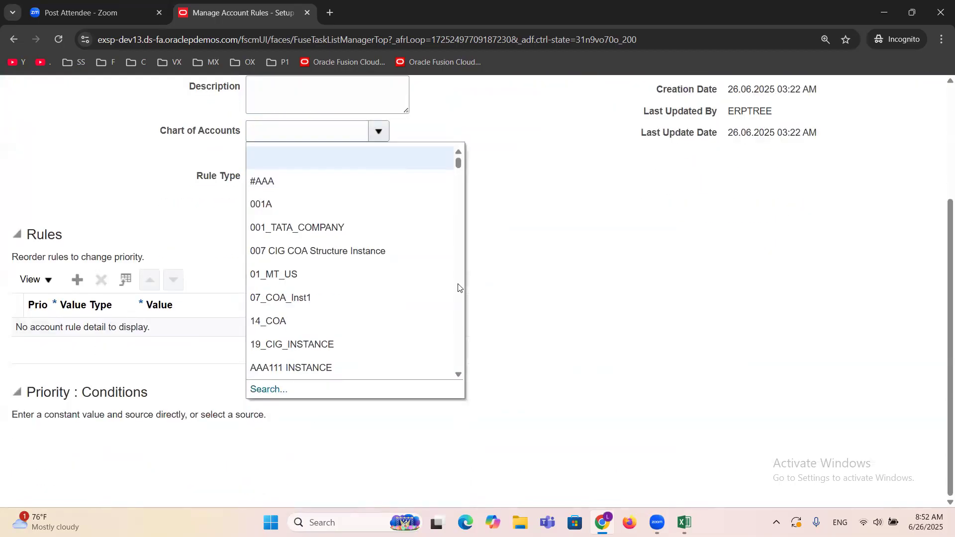
click(277, 389)
click(492, 244)
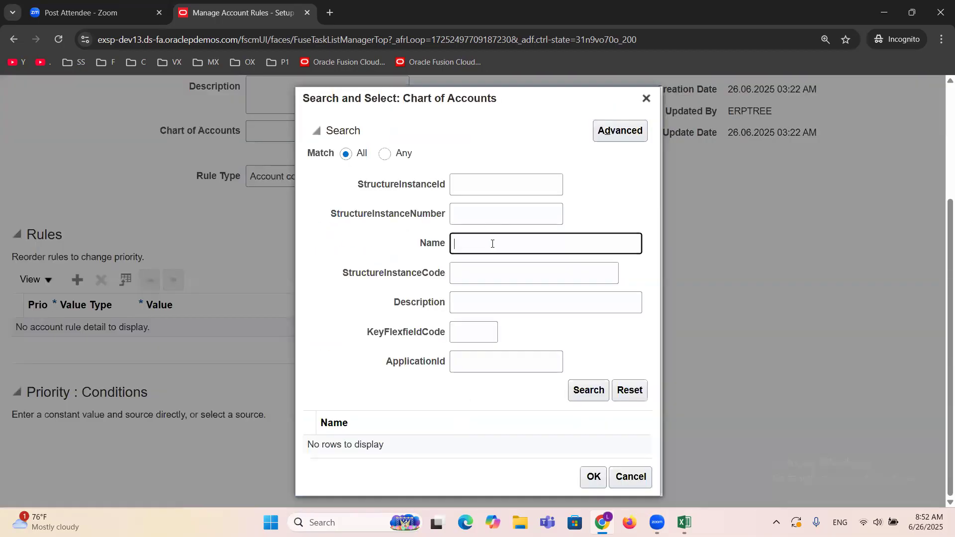
text(ERPTREE)
click(585, 388)
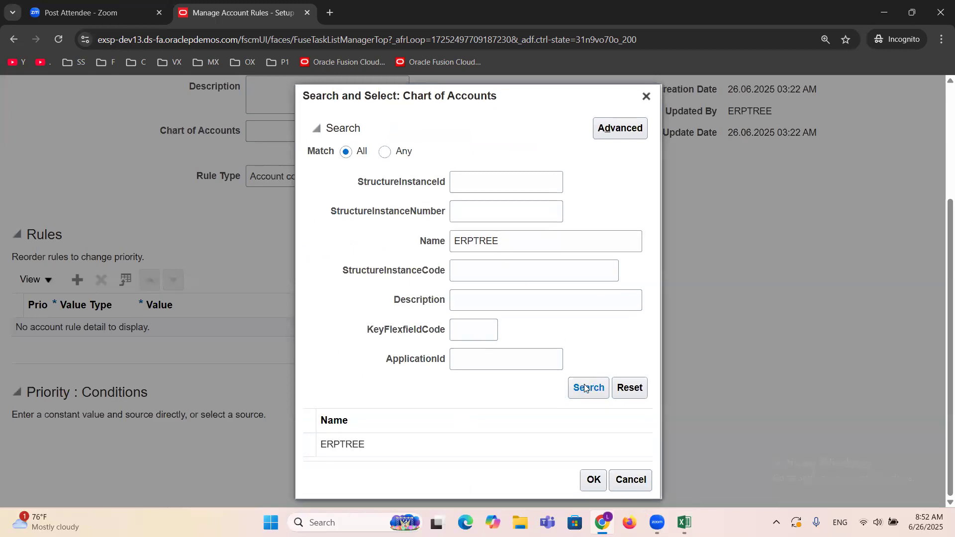
click(385, 452)
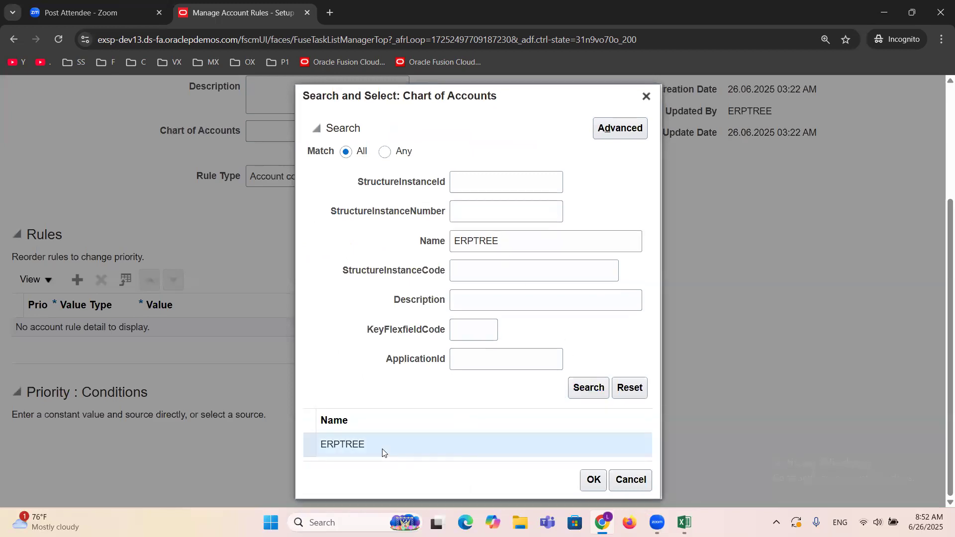
click(593, 479)
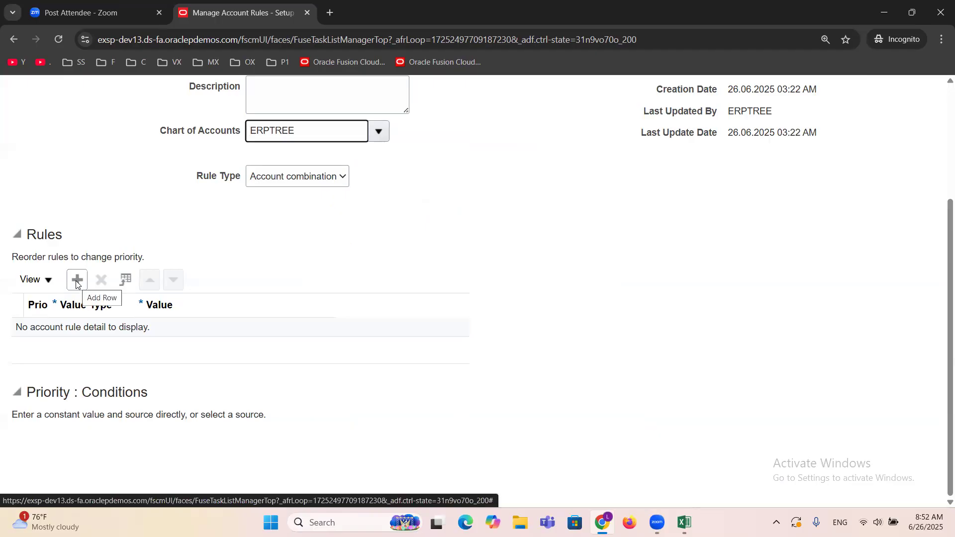
Step: Add a priority 1 row to the accrual rule and set its value type to Constant
double_click(40, 237)
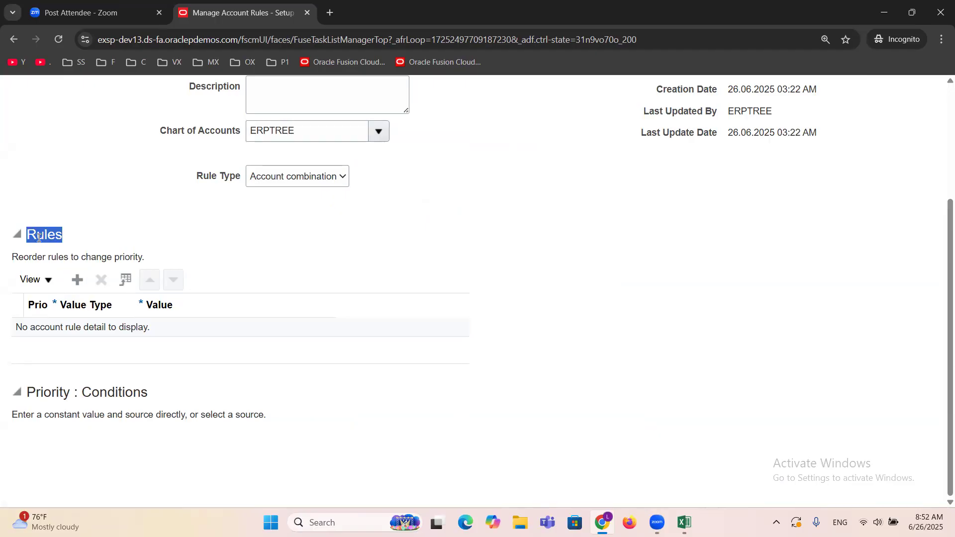
click(77, 280)
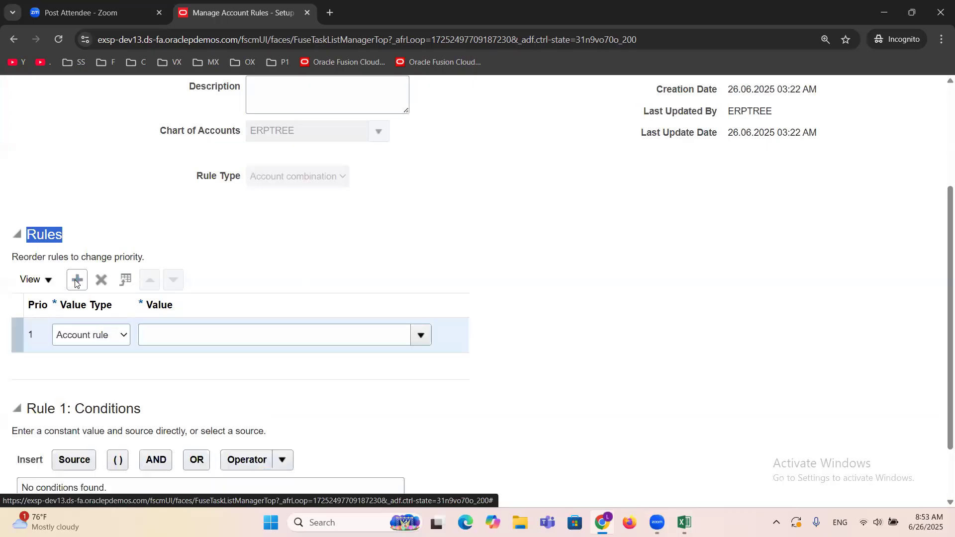
click(125, 337)
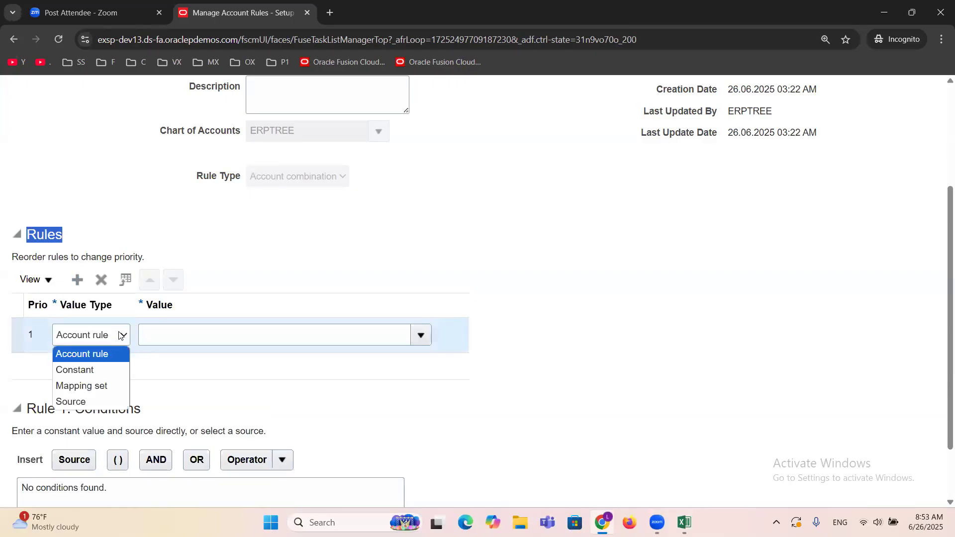
click(79, 370)
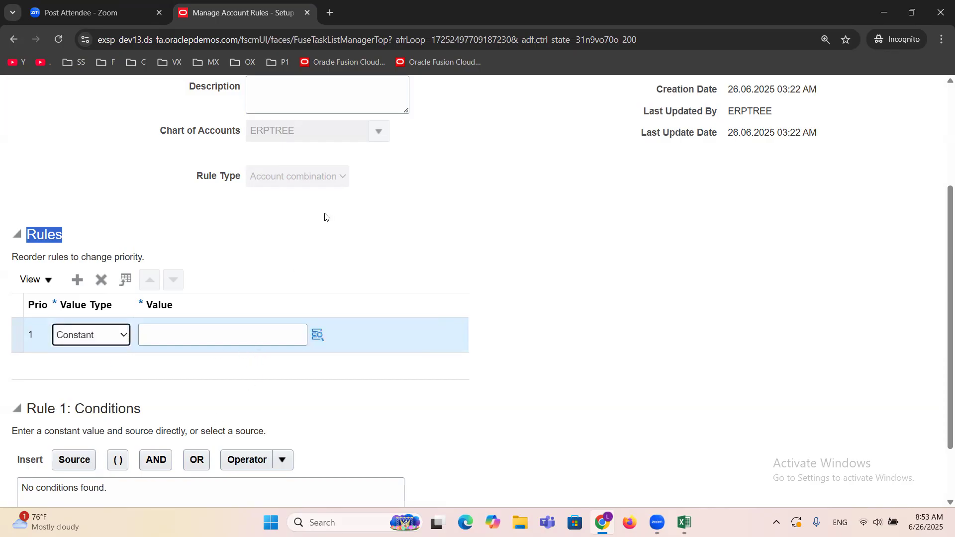
Step: Open the account combination for the accrual rule's constant value and set Company to 1000 and Department to 000
scroll(326, 215, up, 3)
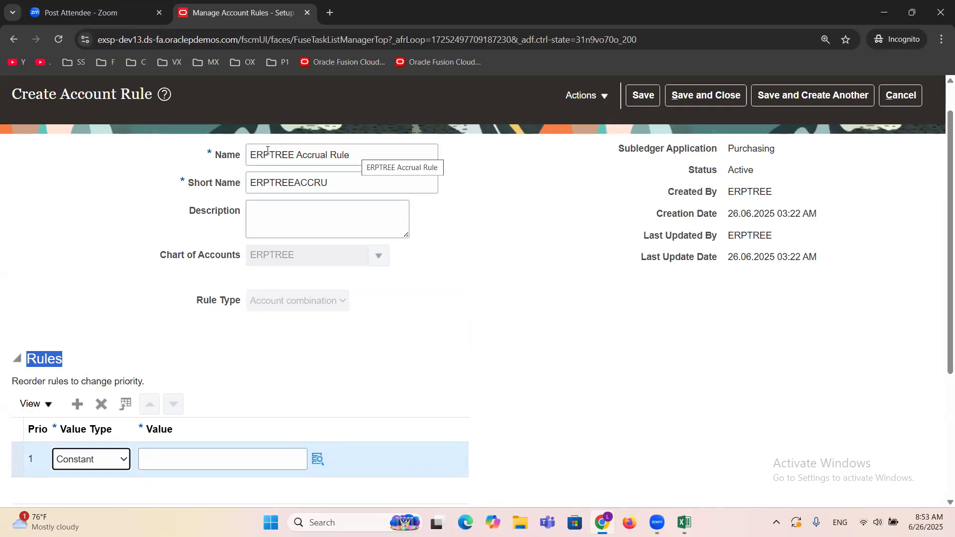
click(318, 460)
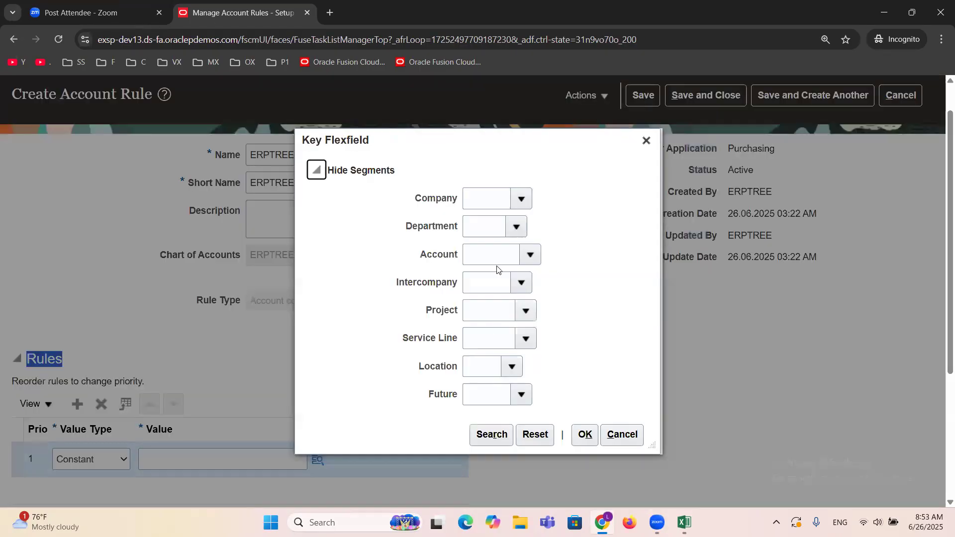
click(520, 198)
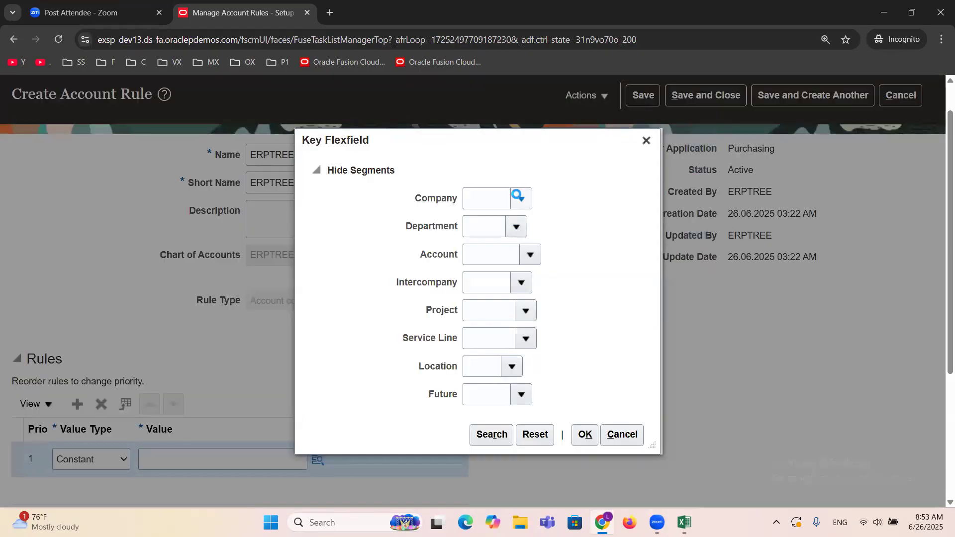
click(516, 224)
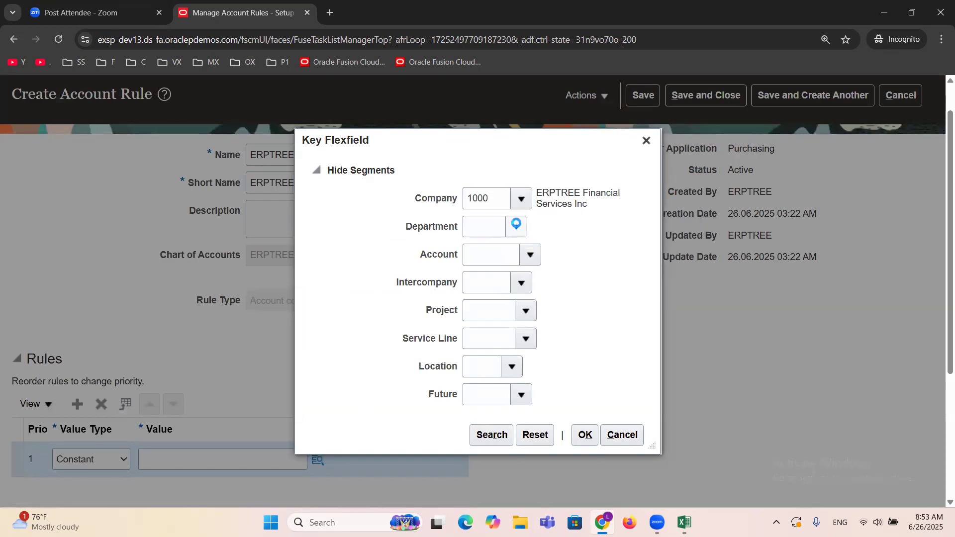
click(516, 225)
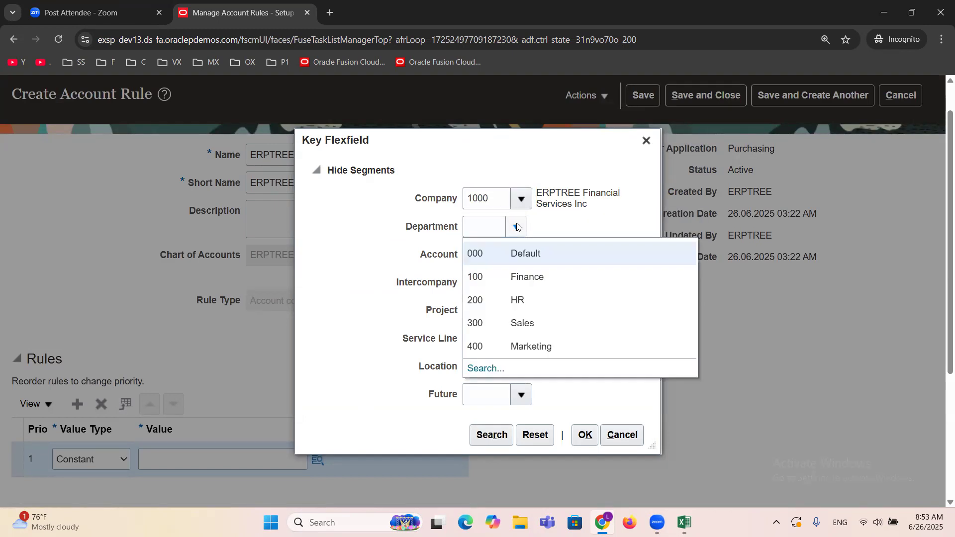
click(530, 253)
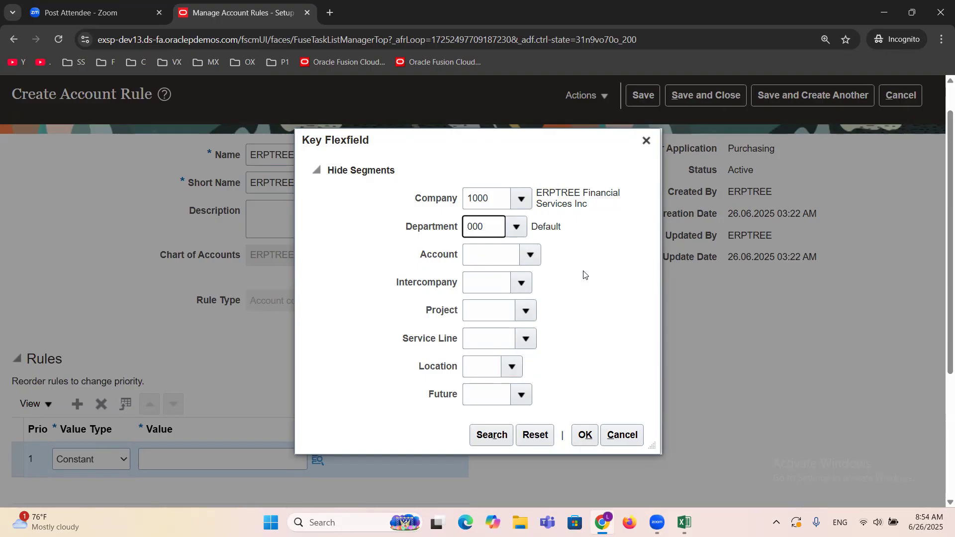
Step: Search the Account segment values by description "Accounts P" and select 21010 Accounts Payable
click(529, 254)
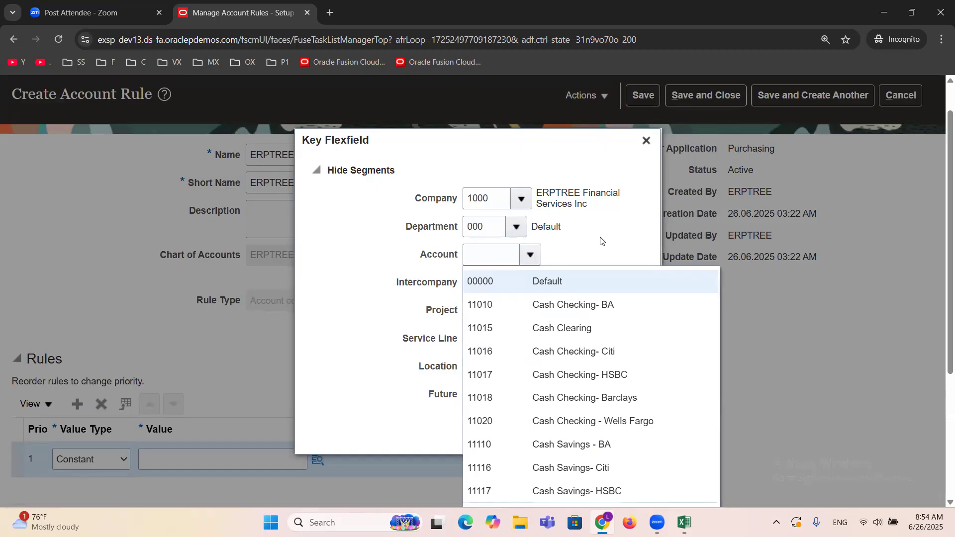
scroll(601, 240, down, 3)
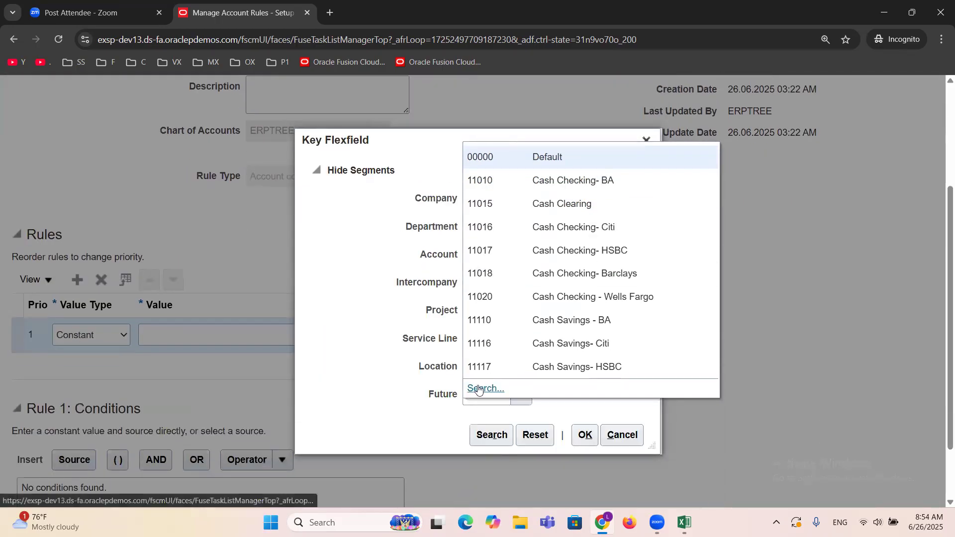
click(478, 388)
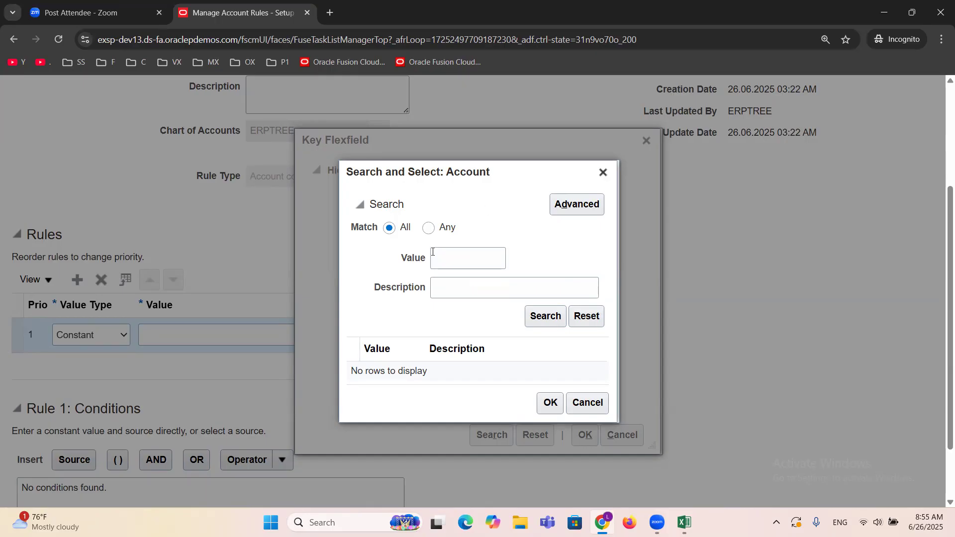
click(446, 292)
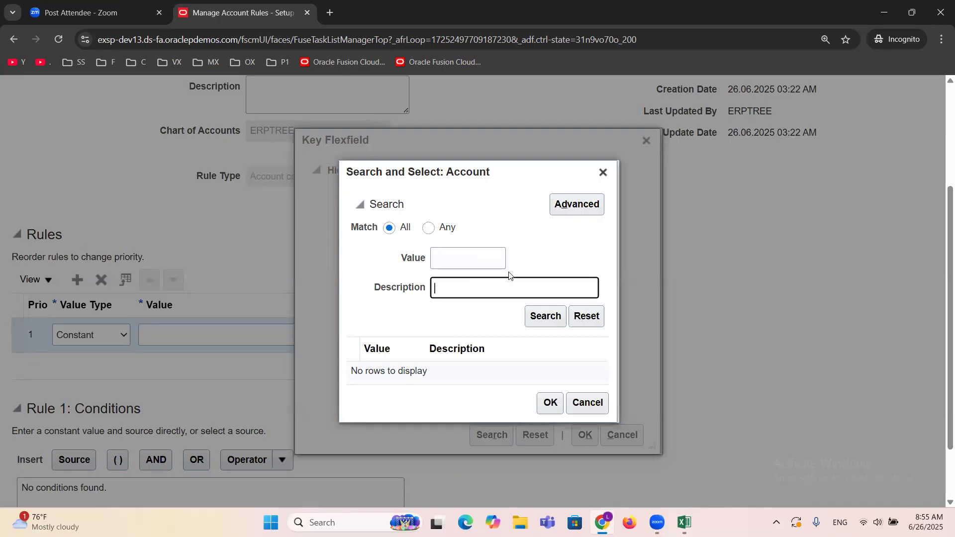
text(Accounts P)
click(537, 323)
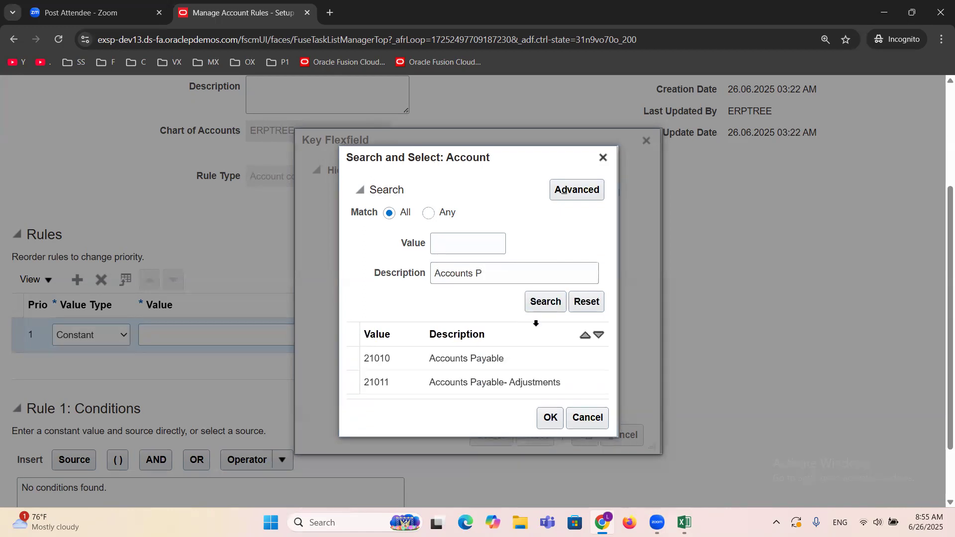
click(467, 358)
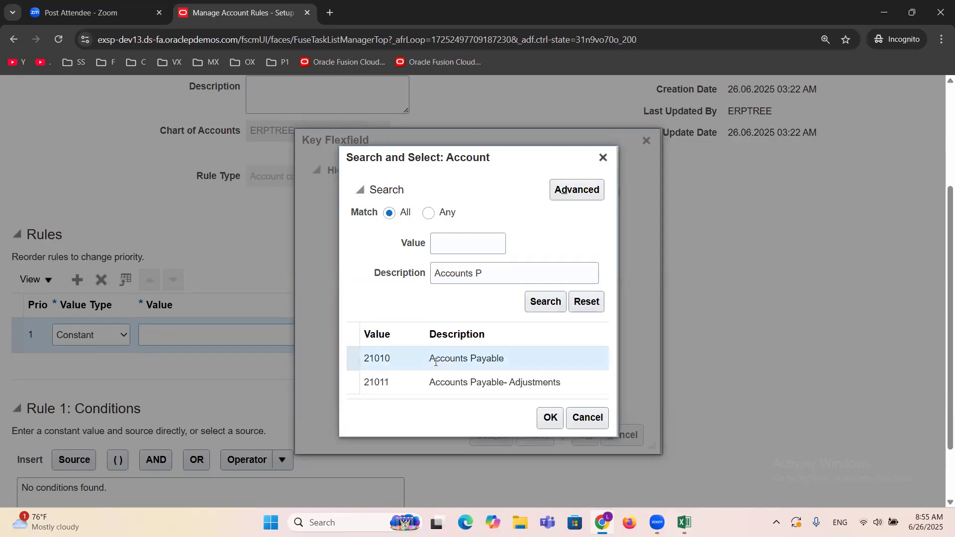
click(549, 418)
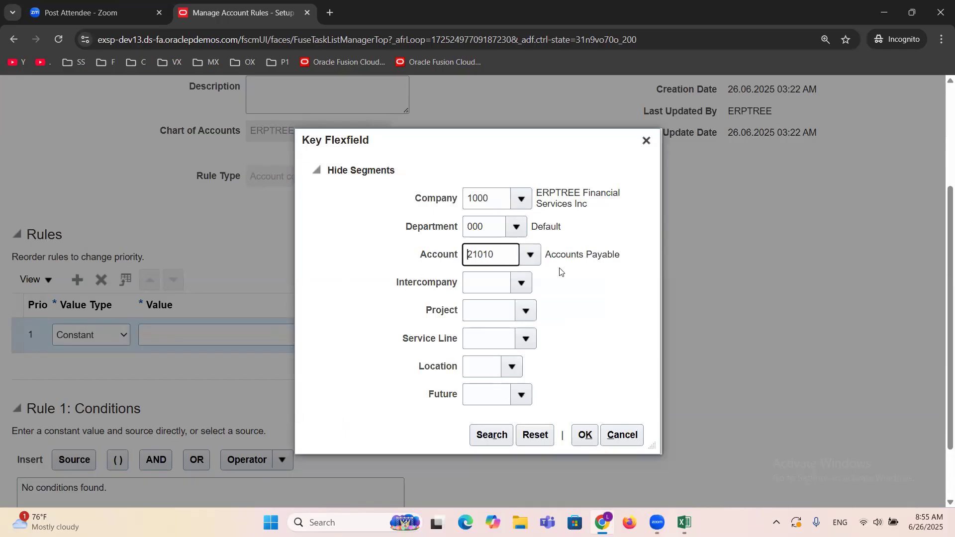
drag(551, 253, 617, 255)
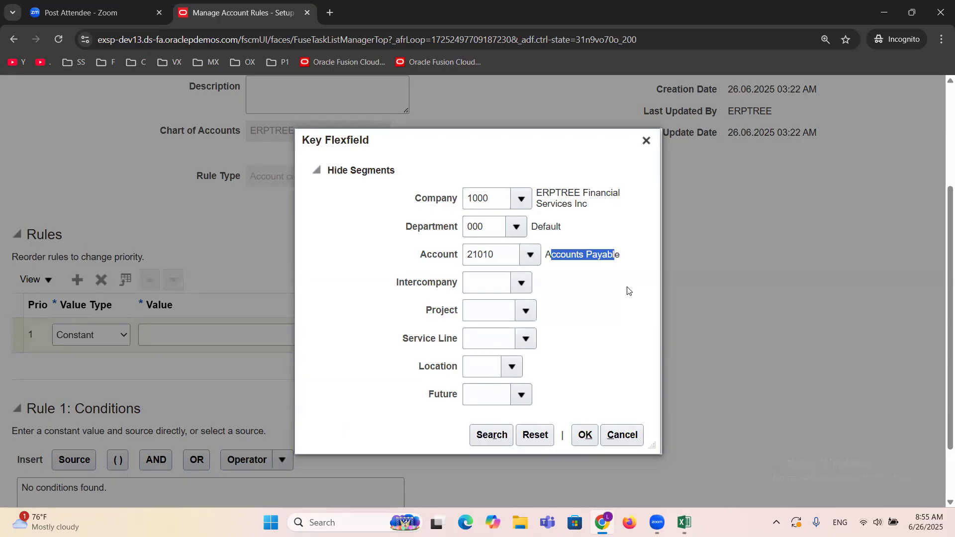
Step: Set Intercompany to 0000, Project and Service Line to 00000, Location to 00 and Future to 0000, and accept the combination
click(522, 283)
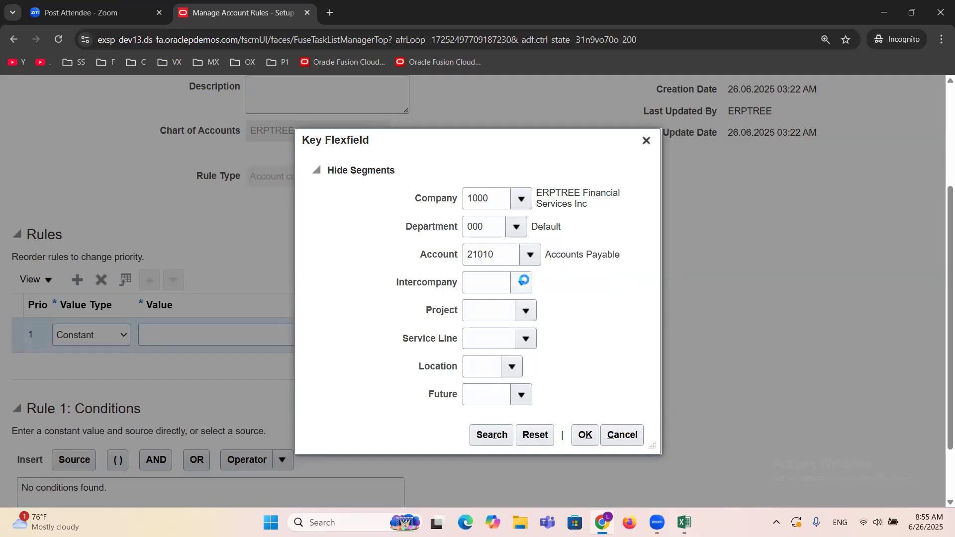
click(536, 309)
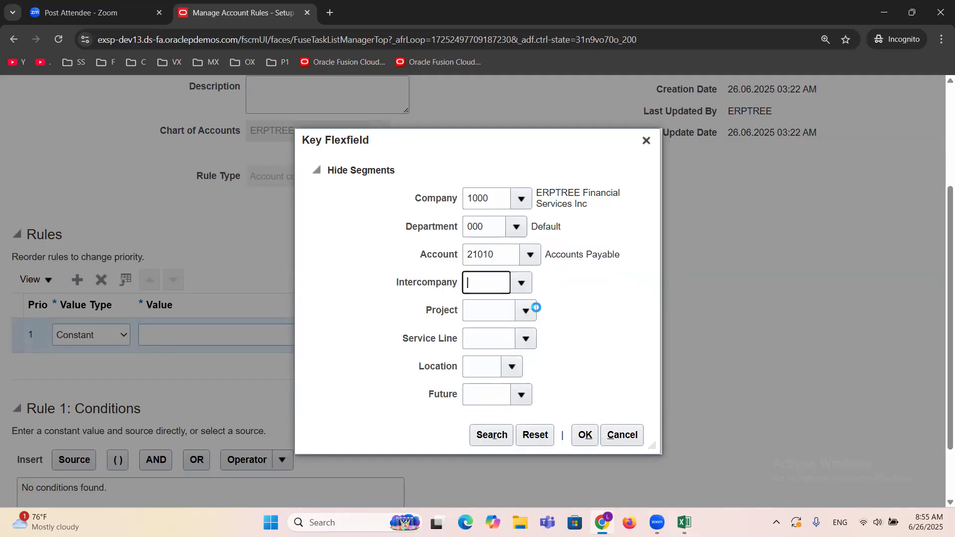
click(523, 310)
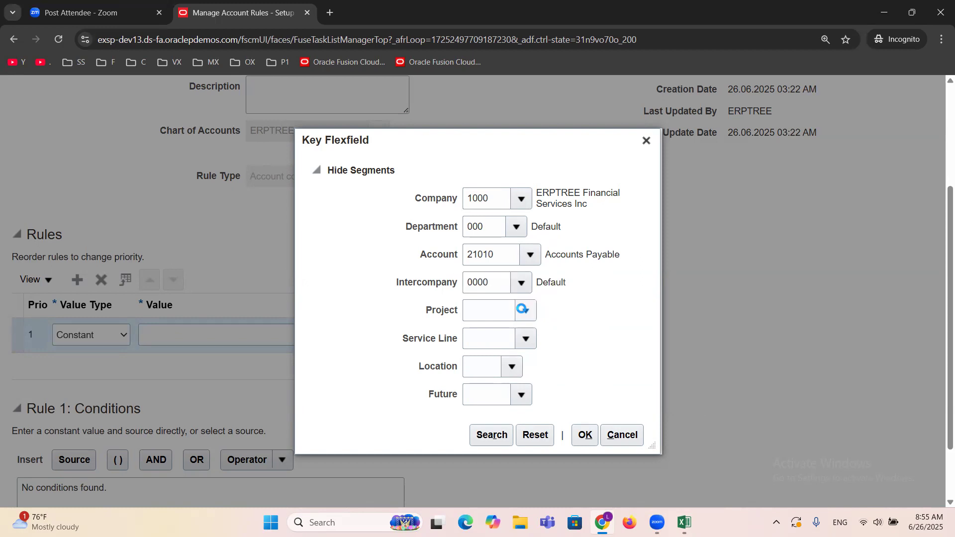
click(533, 332)
click(525, 338)
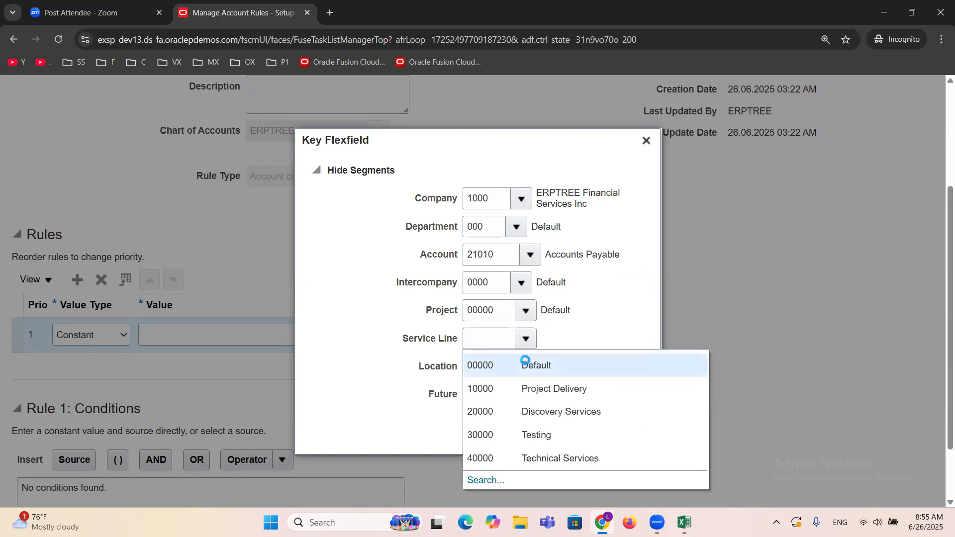
click(525, 363)
click(513, 369)
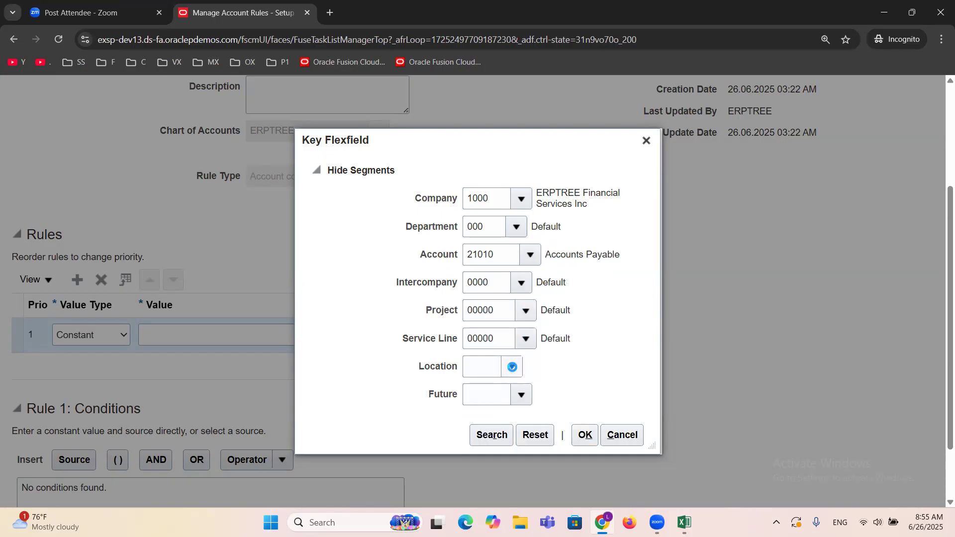
click(524, 391)
click(522, 395)
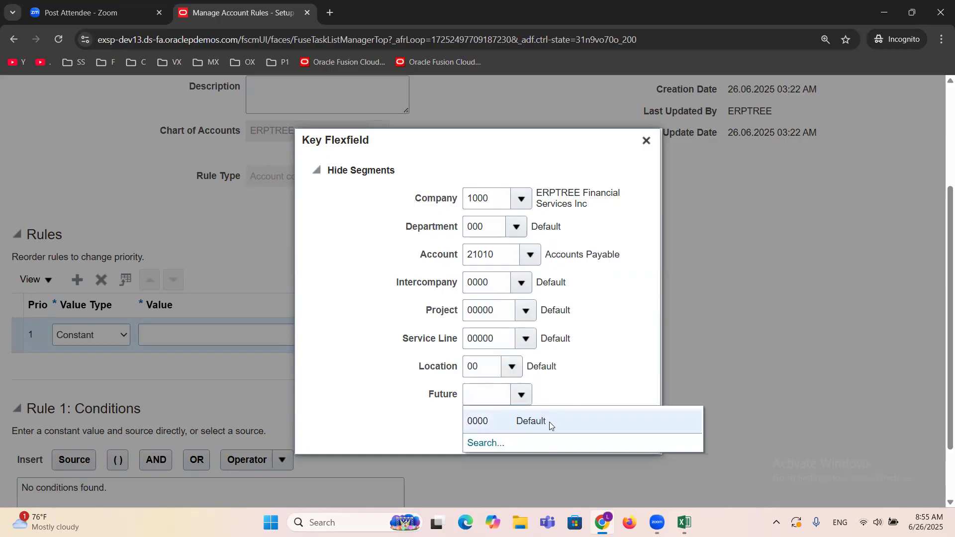
click(549, 422)
click(585, 435)
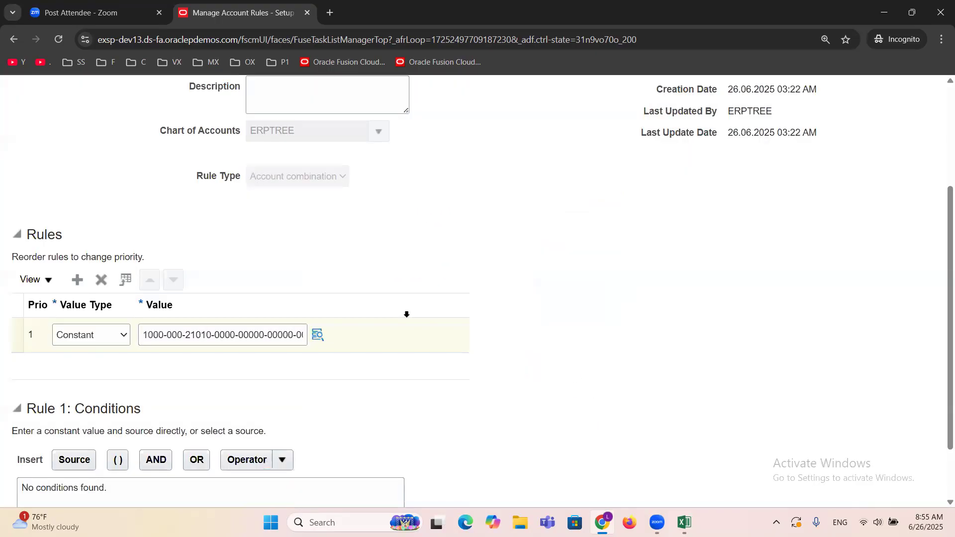
Step: Save the accrual rule and create another rule with the name "ERPTREE Charge Rule" and short name "ERPTREECHARGE"
scroll(365, 261, up, 3)
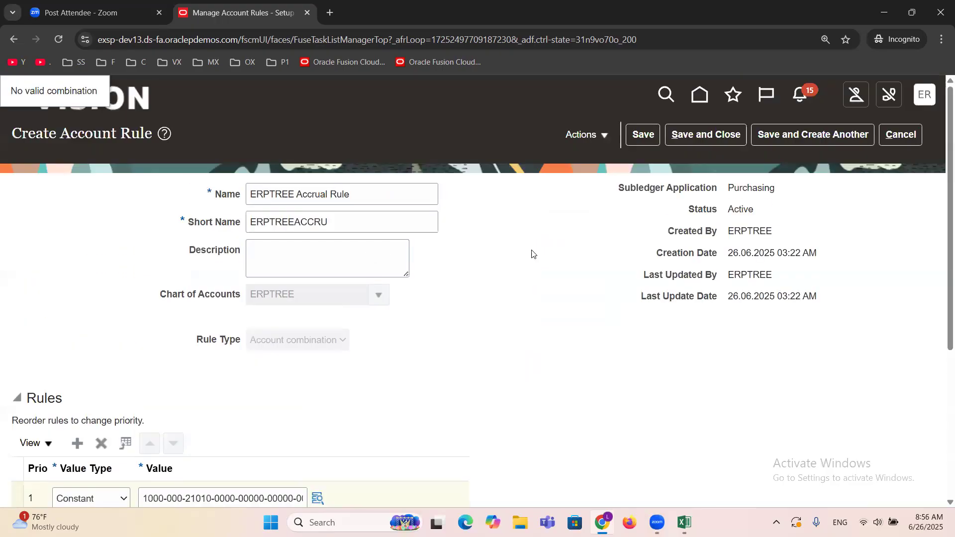
click(787, 135)
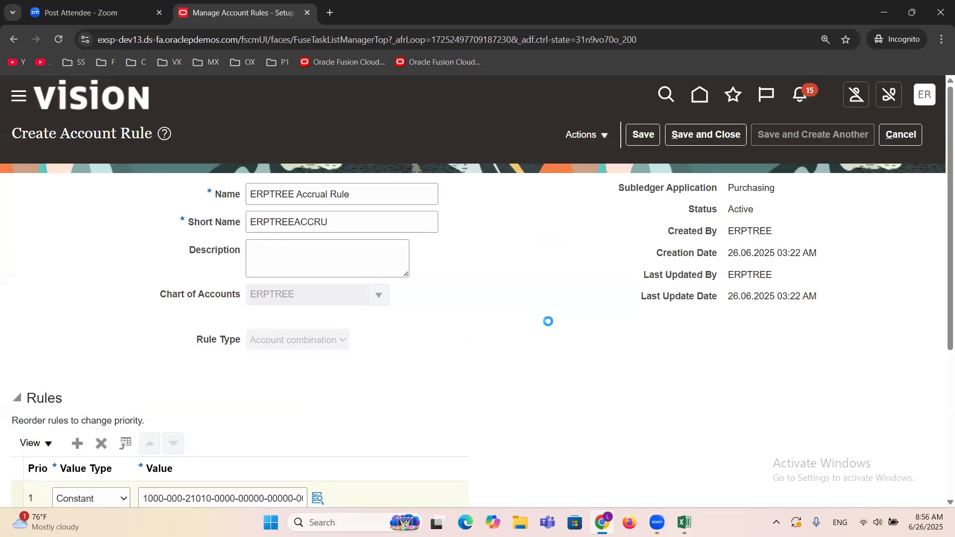
click(302, 200)
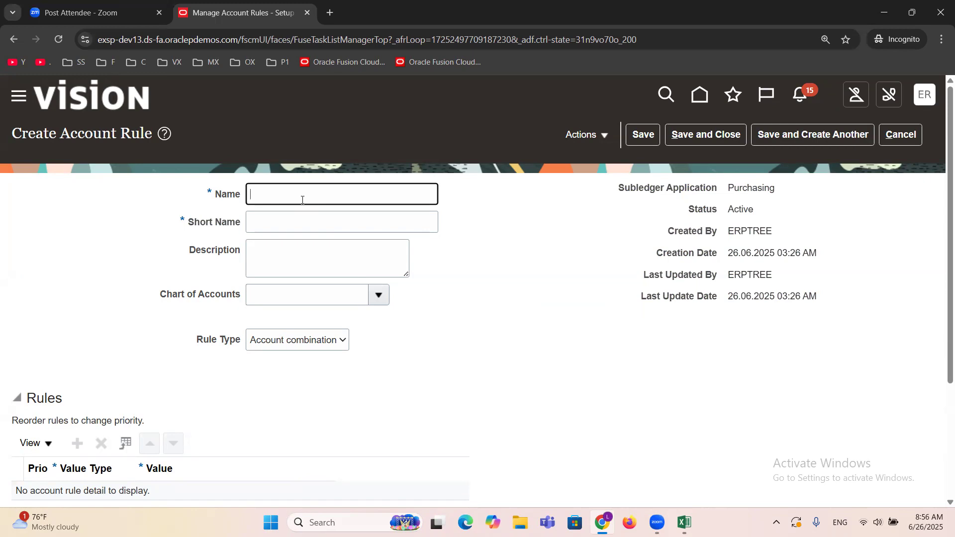
text(ERPTREE Charge Rule)
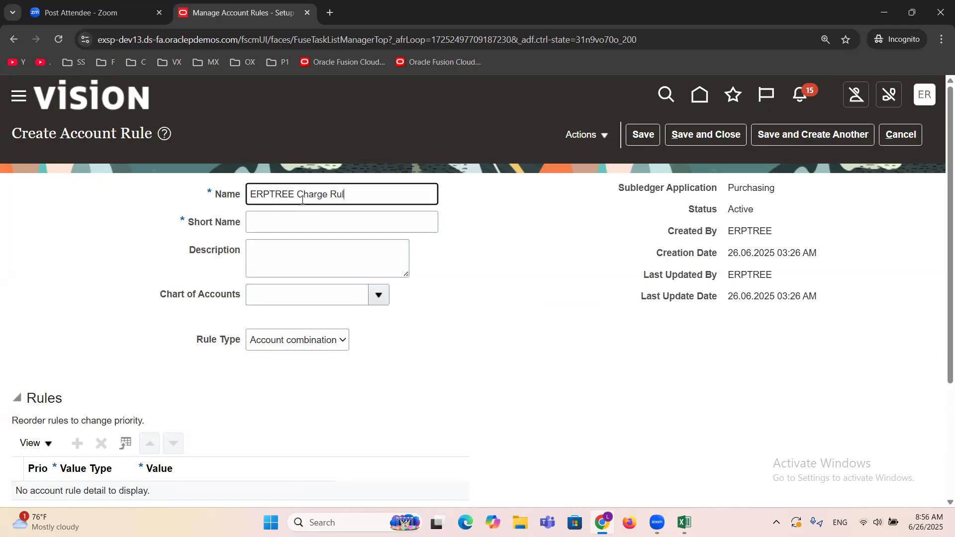
key(Tab)
text(ERPTREECHARGE)
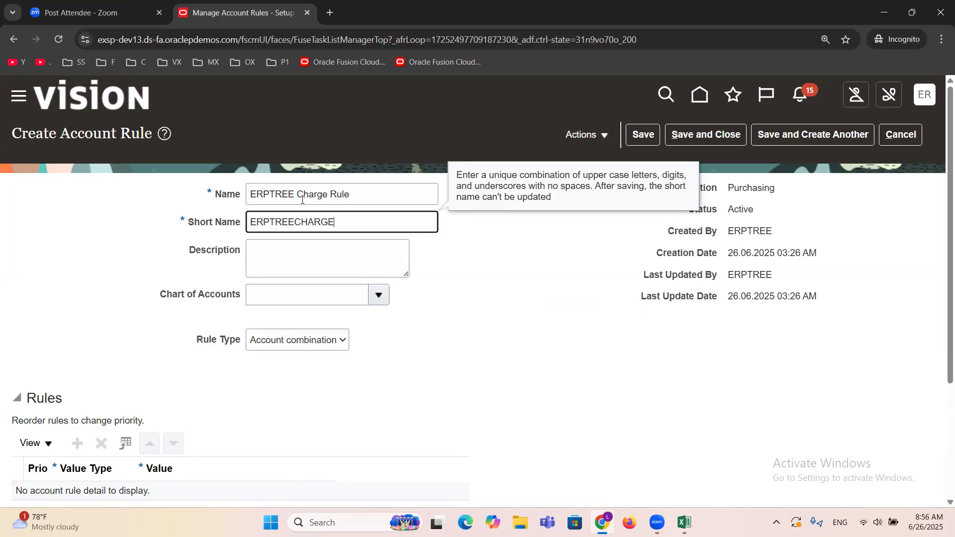
key(Tab)
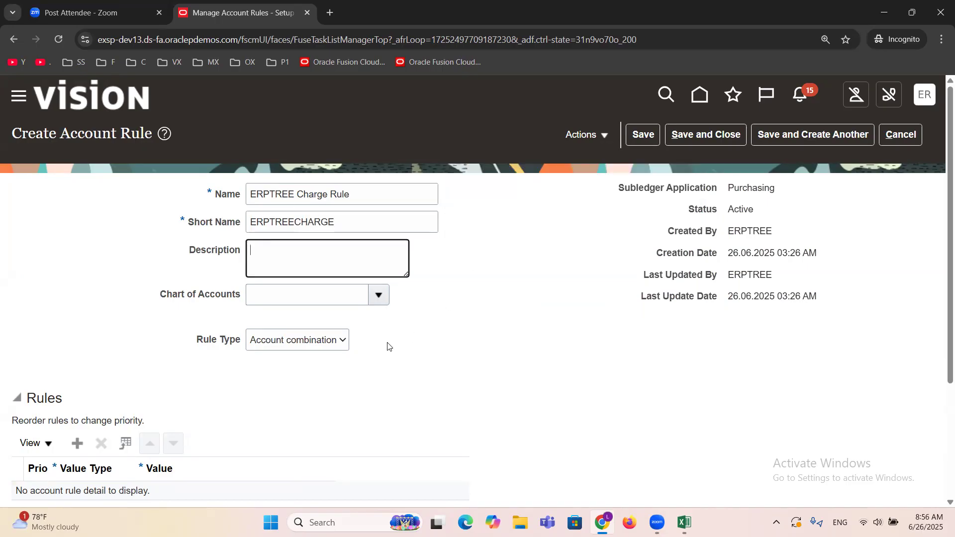
Step: Search the charts of accounts for ERPTREE and assign ERPTREE as the charge rule's chart of accounts
click(377, 295)
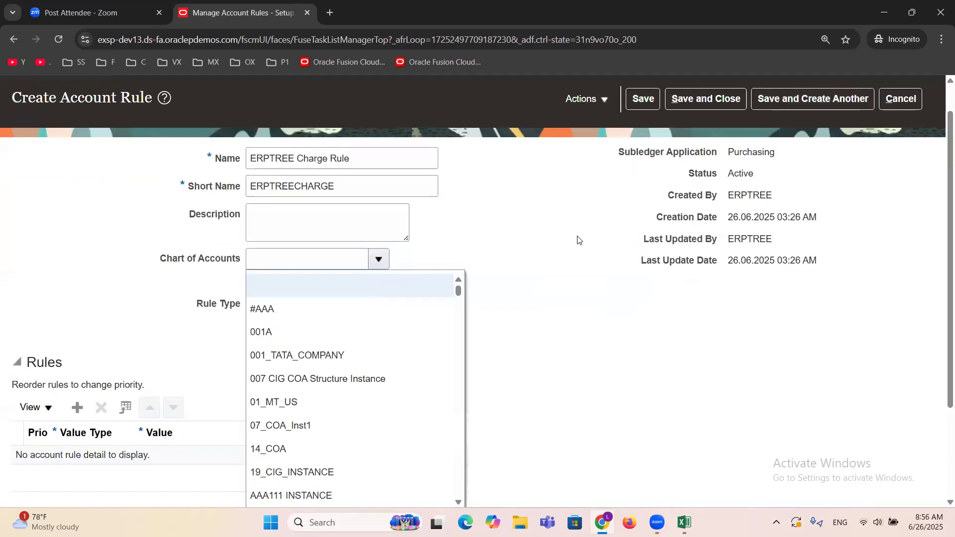
scroll(576, 239, down, 3)
click(269, 391)
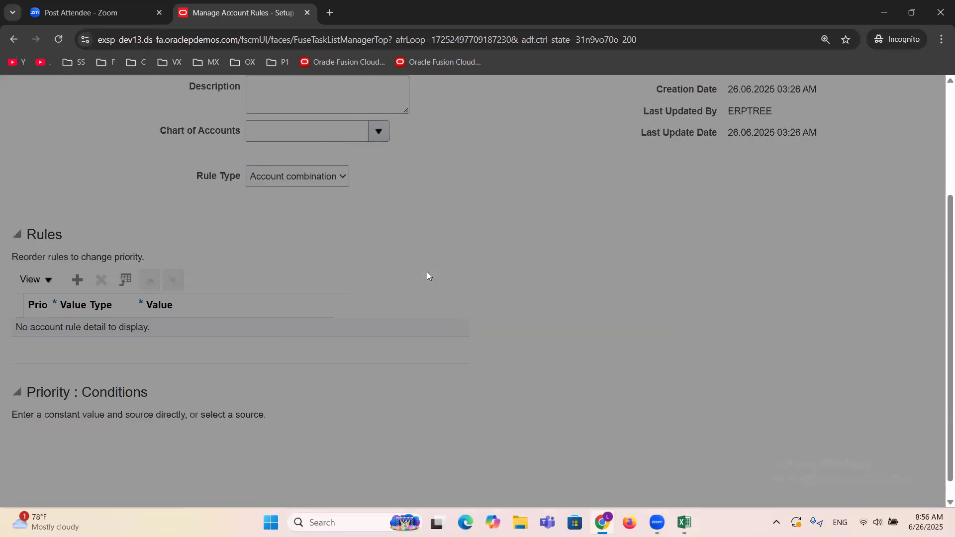
click(496, 239)
text(E)
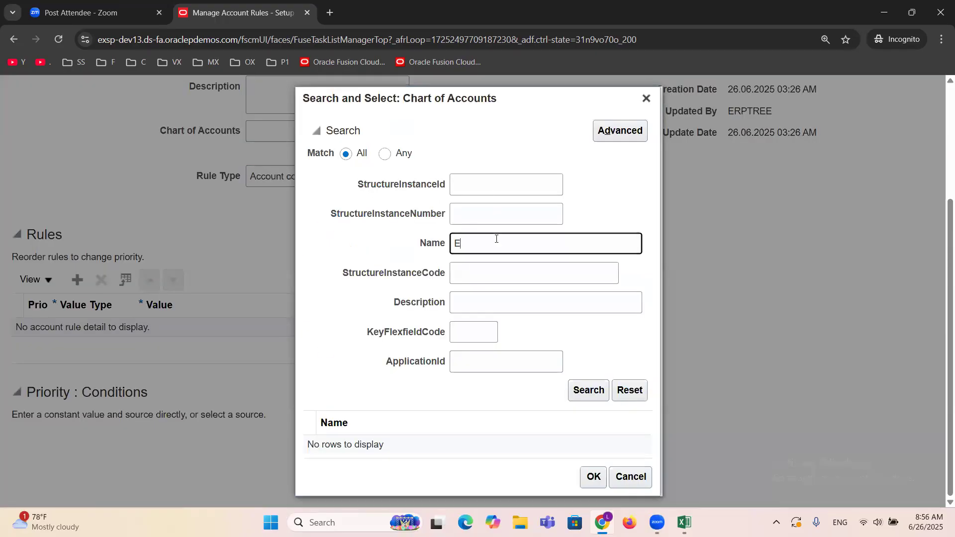
text(RPTREE)
click(585, 390)
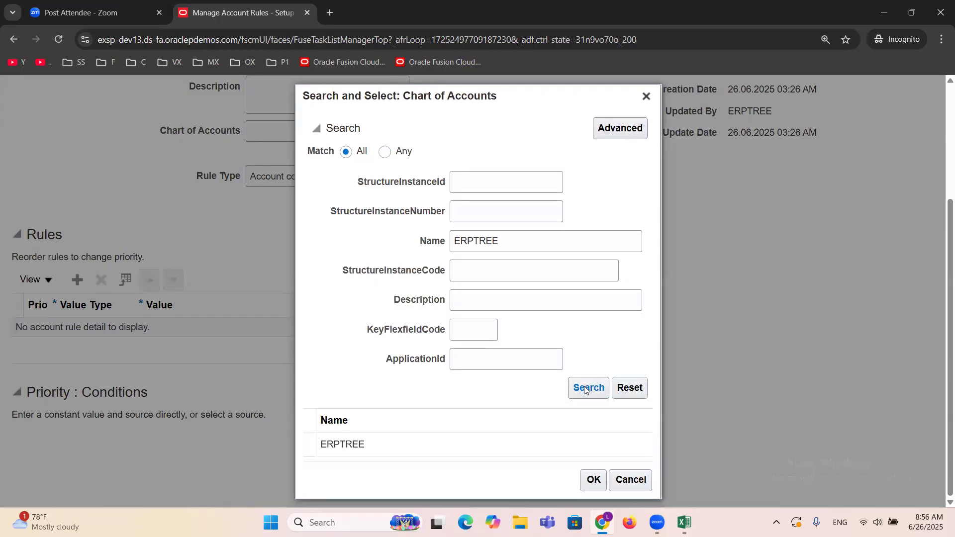
click(371, 450)
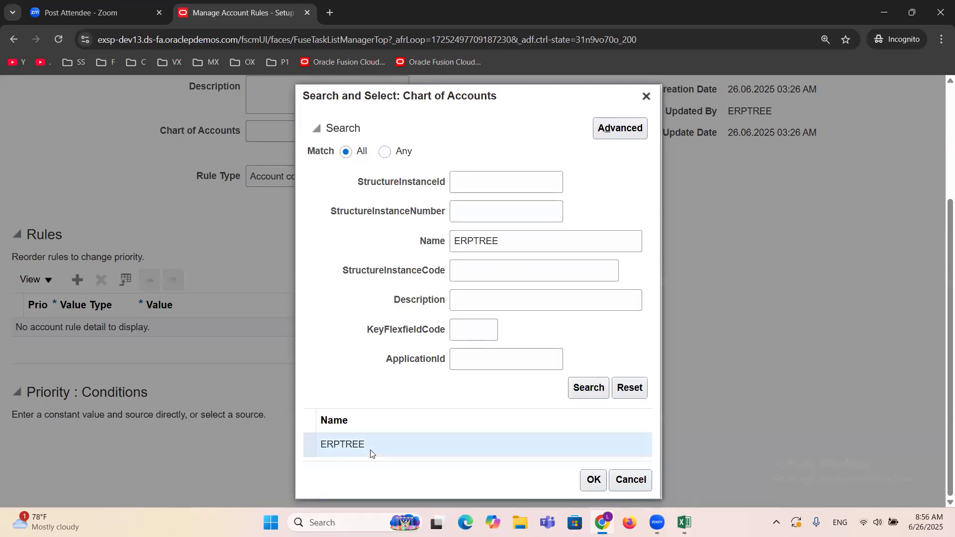
click(591, 481)
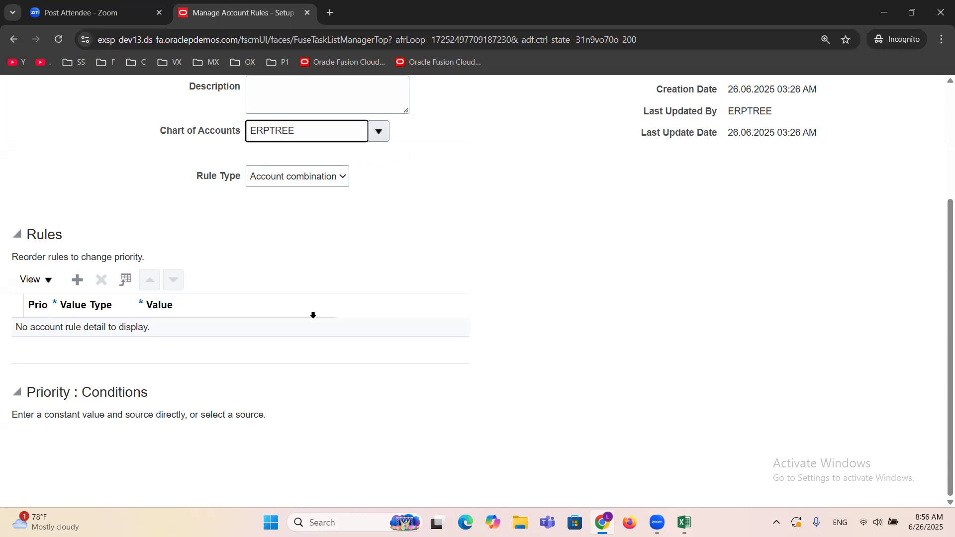
Step: Add a rule line with a Constant value and set its Company segment to 1000 and Department to 000
click(75, 279)
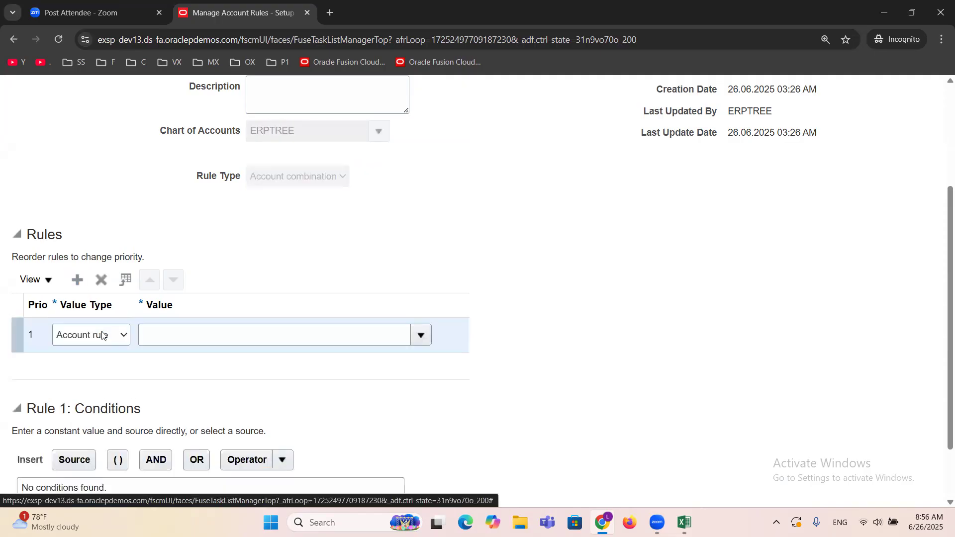
click(102, 336)
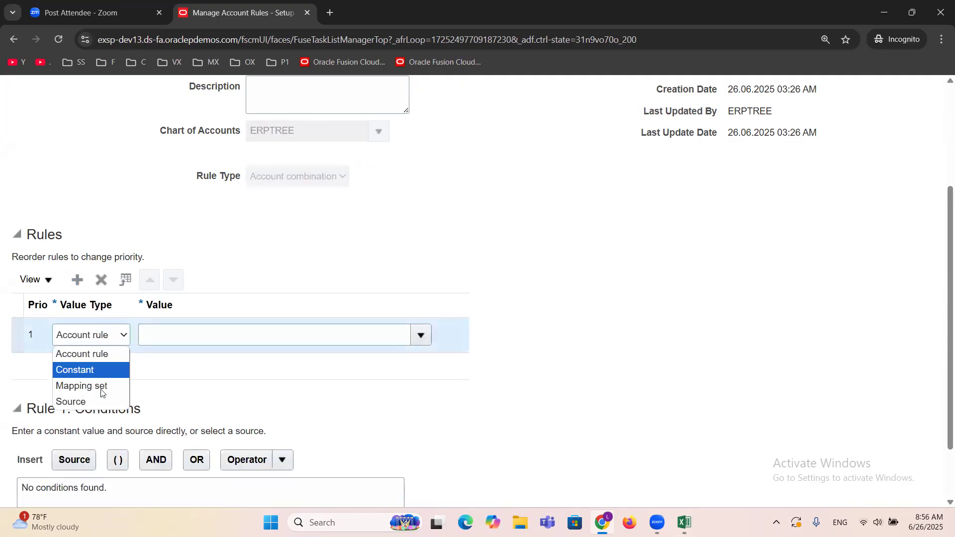
click(98, 371)
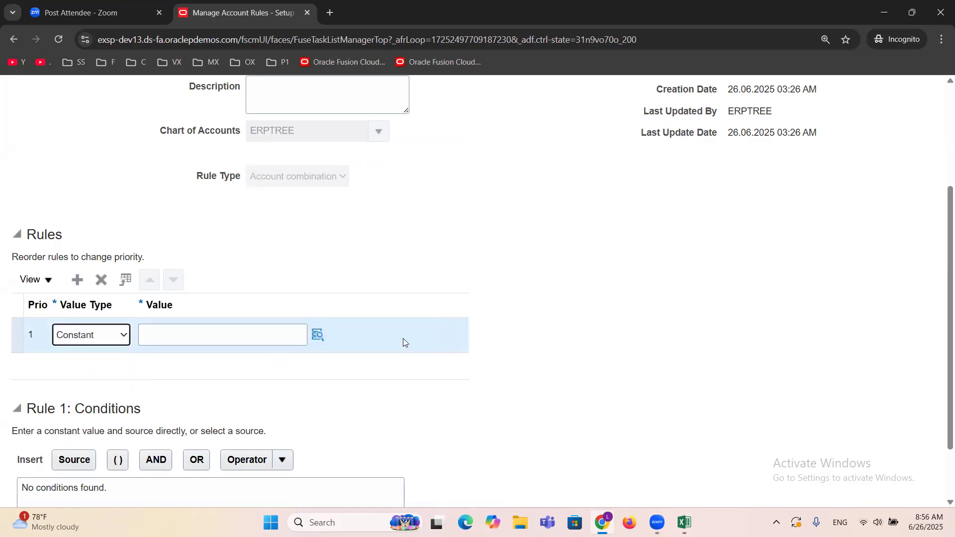
click(318, 336)
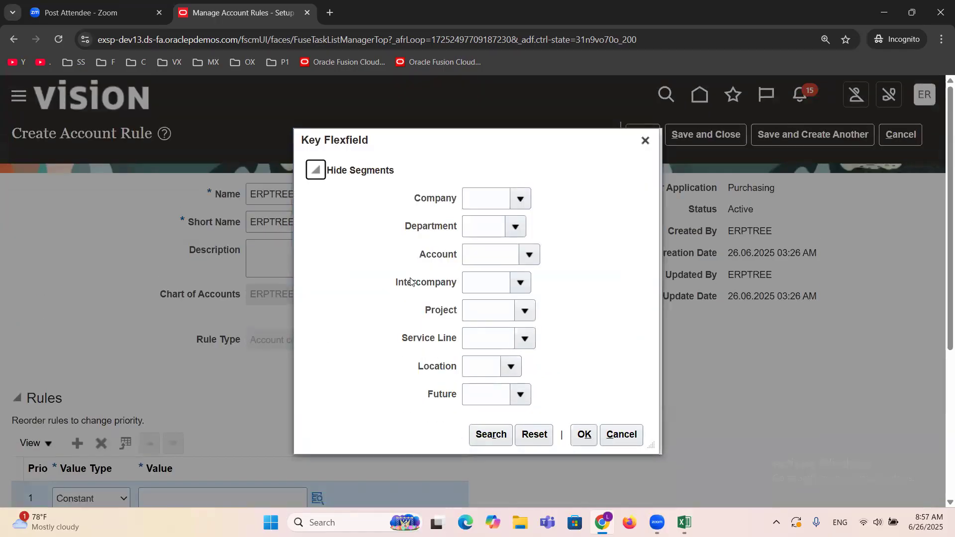
click(526, 199)
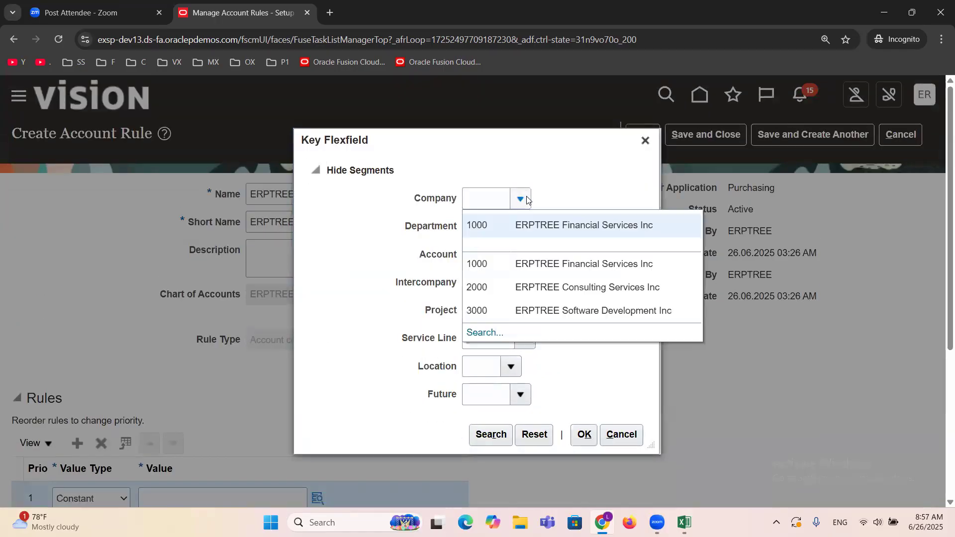
click(520, 225)
click(517, 228)
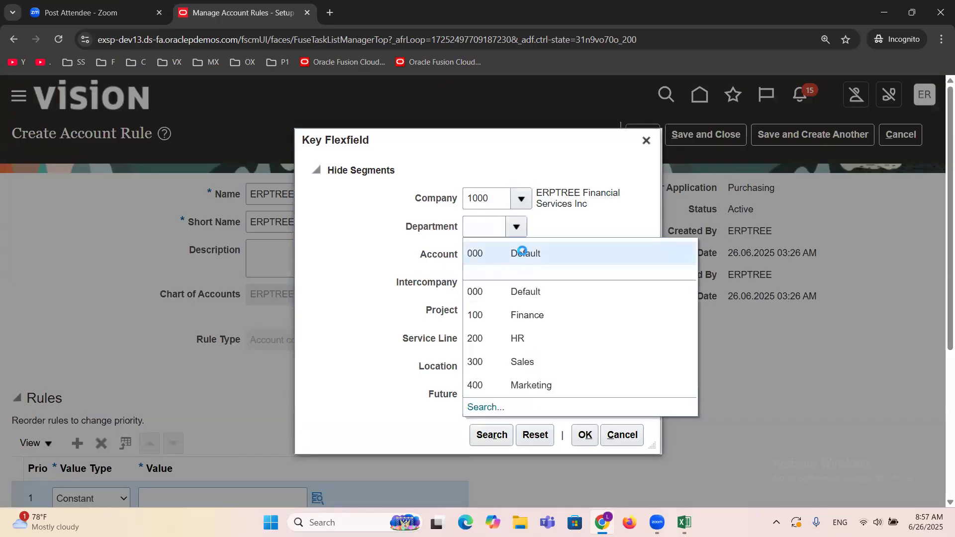
click(522, 251)
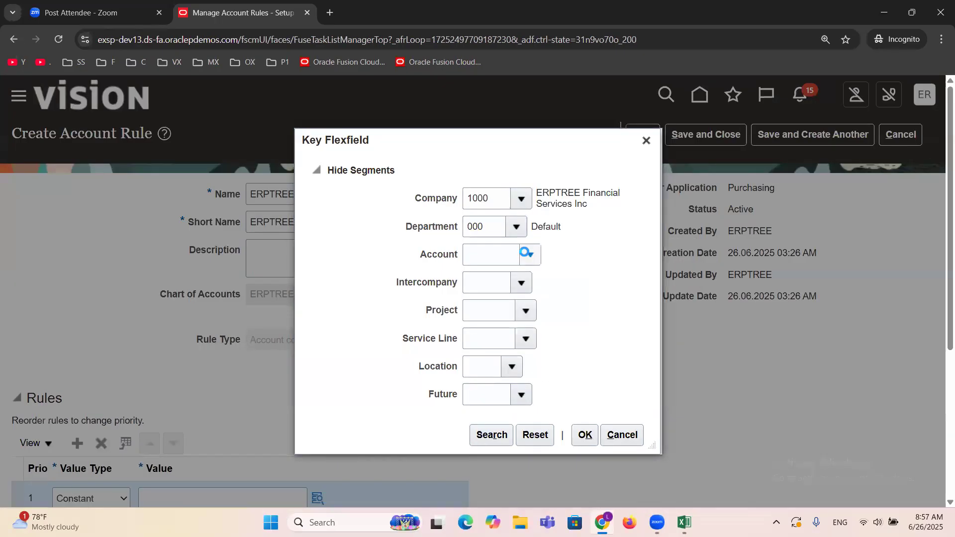
Step: Search the Account segment values for descriptions containing "Expense" and select 53520 Small Tools Expenses
click(526, 253)
scroll(819, 323, down, 2)
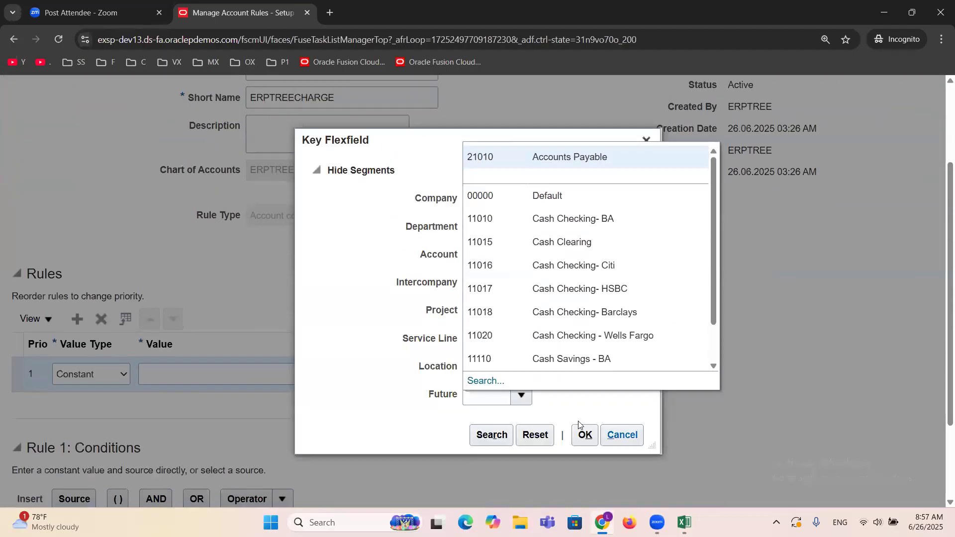
click(486, 381)
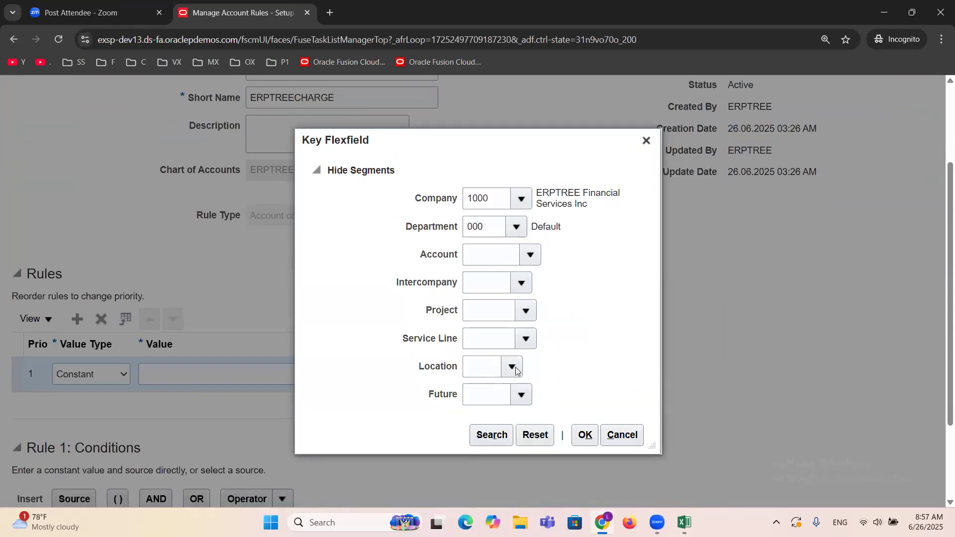
click(465, 285)
click(568, 212)
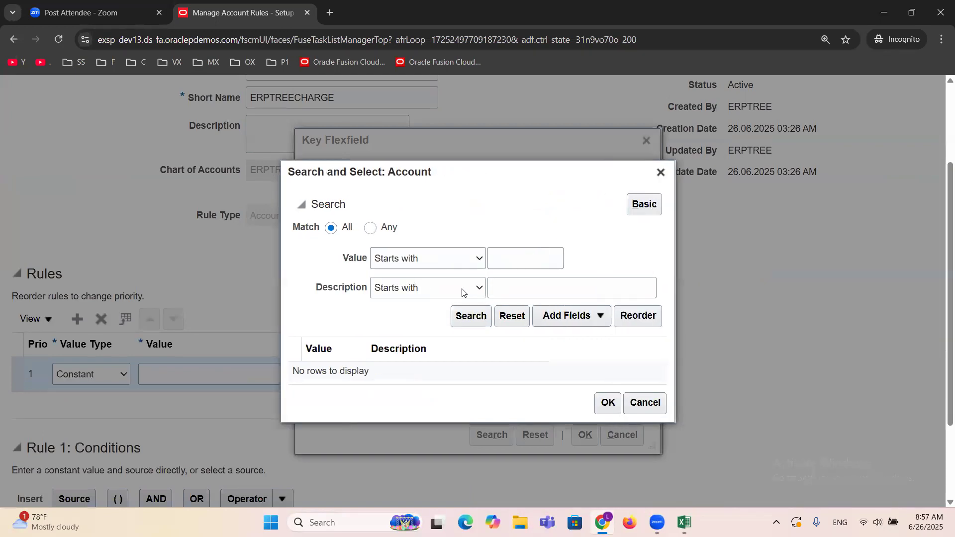
click(461, 289)
click(408, 220)
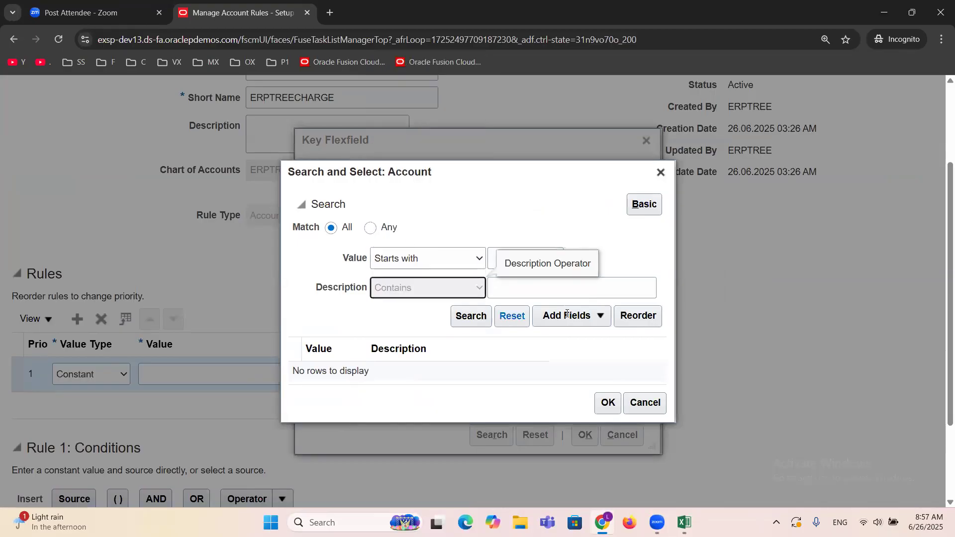
click(526, 291)
text(Expense)
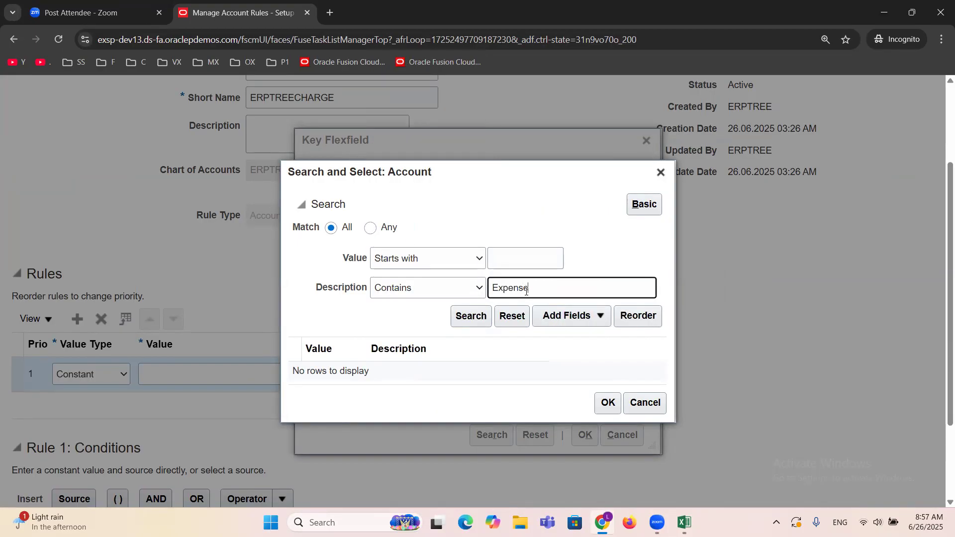
click(464, 310)
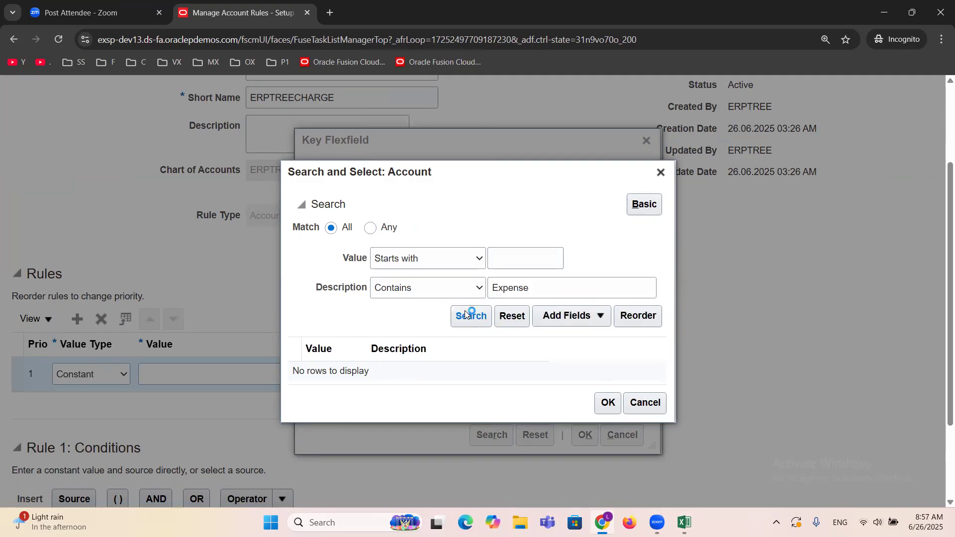
scroll(494, 355, down, 10)
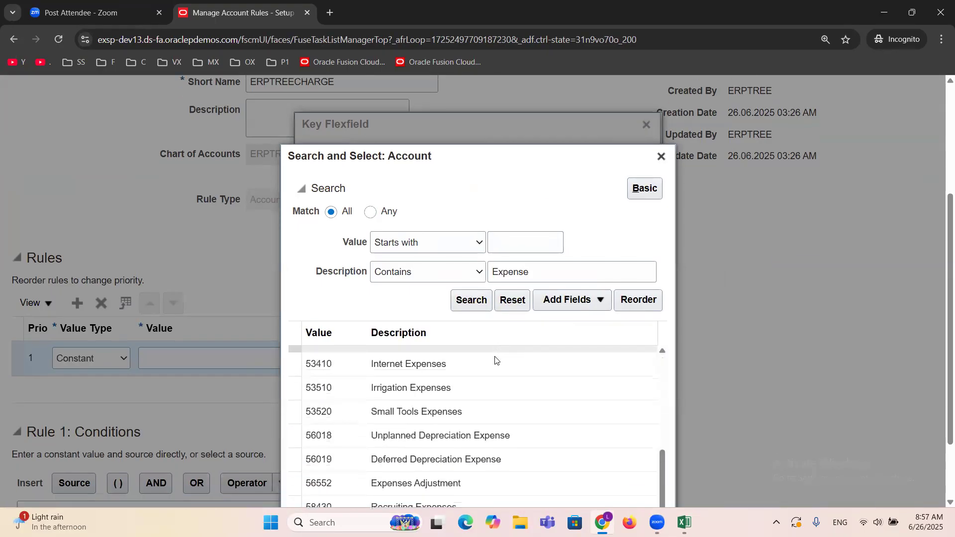
click(441, 363)
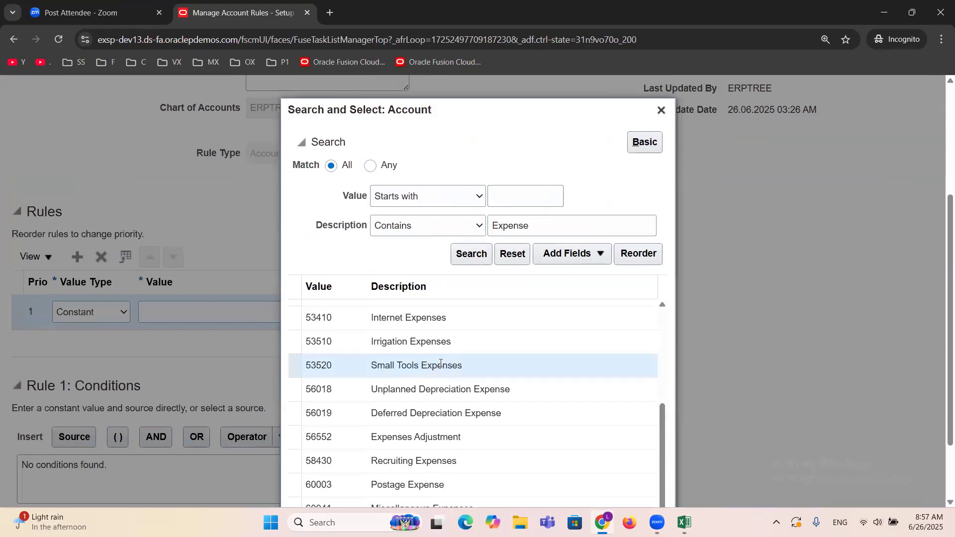
scroll(763, 309, down, 2)
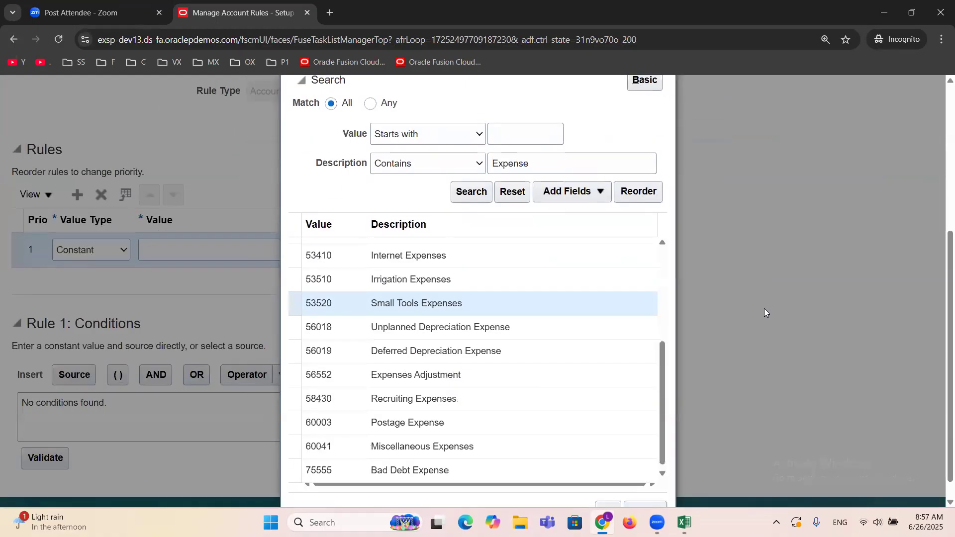
scroll(764, 307, down, 1)
click(608, 486)
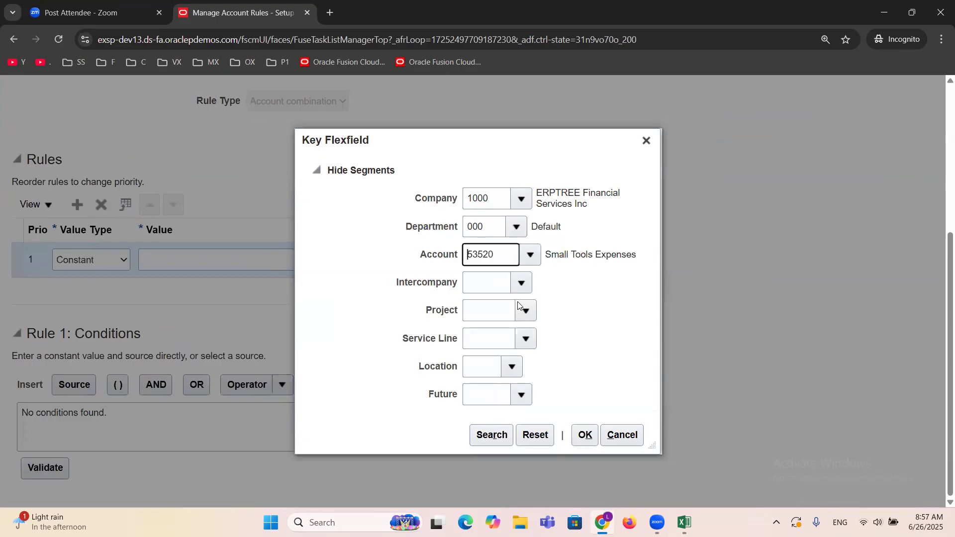
Step: Fill the remaining segments with Intercompany 0000, Project and Service Line 00000, Location 00 and Future 0000, and accept the charge account combination
click(519, 281)
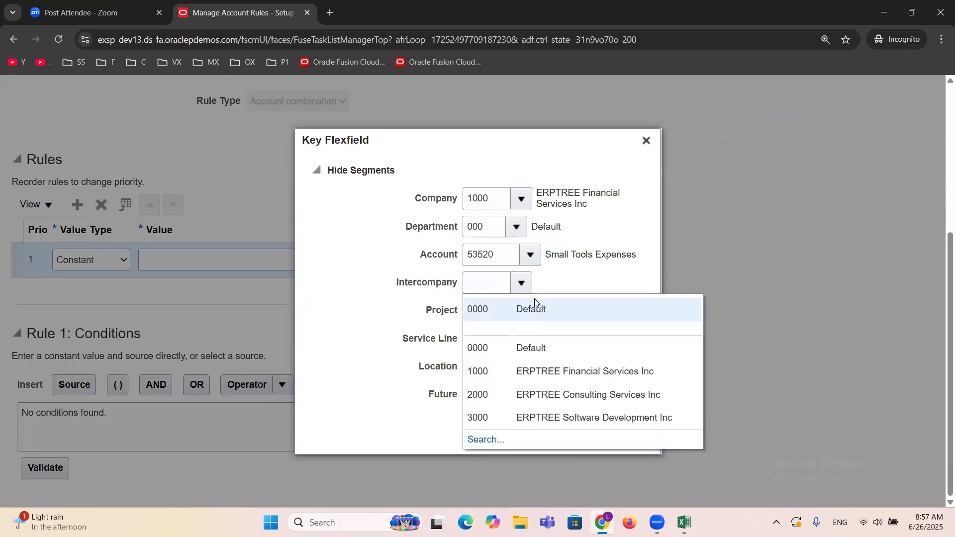
click(534, 303)
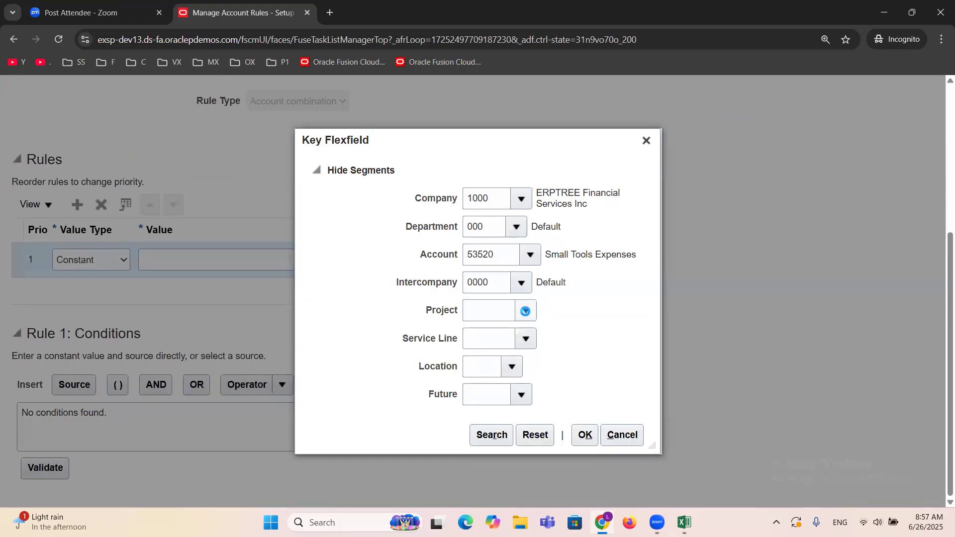
click(524, 311)
click(493, 342)
click(526, 342)
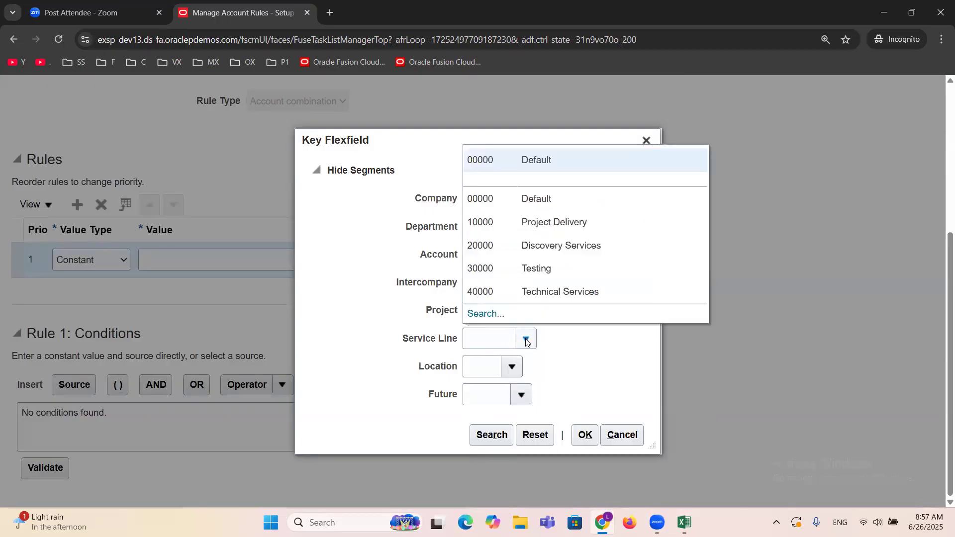
click(504, 161)
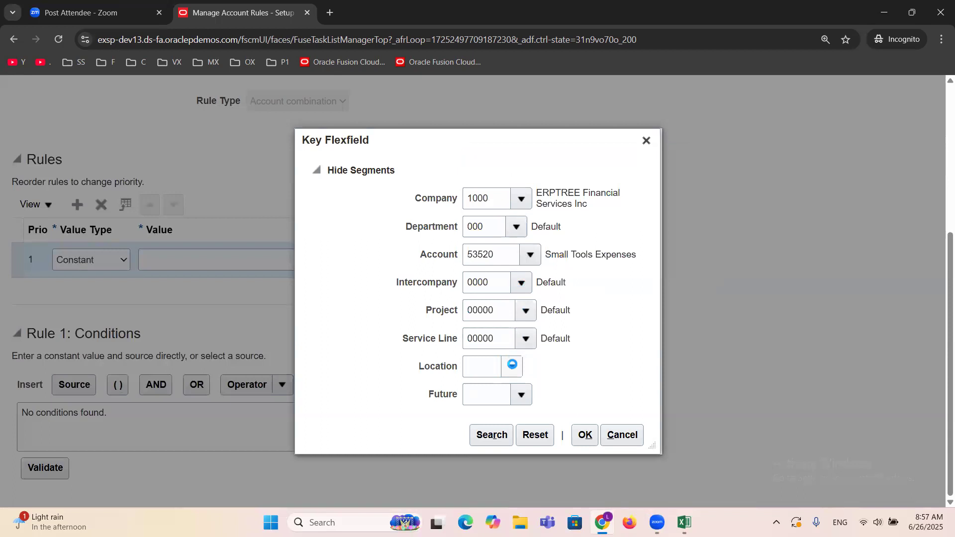
click(526, 226)
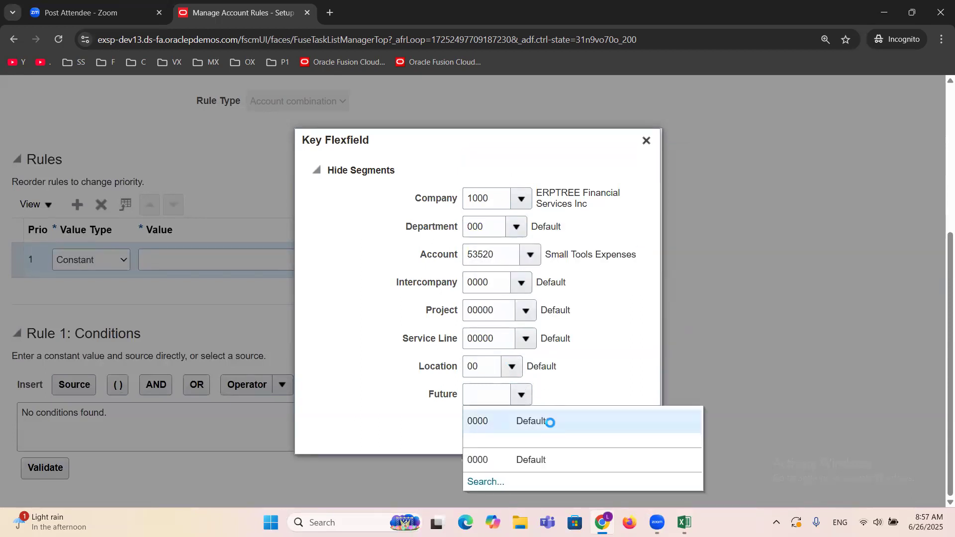
click(585, 436)
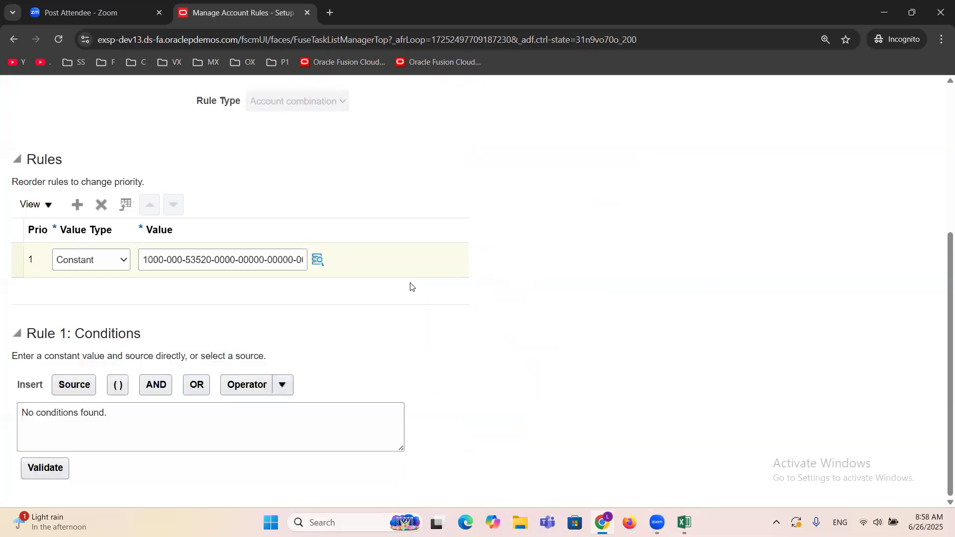
Step: Save the charge rule and create another rule with the name "ERPTREE Variance Rule" and short name "ERPTREEV"
scroll(507, 247, up, 3)
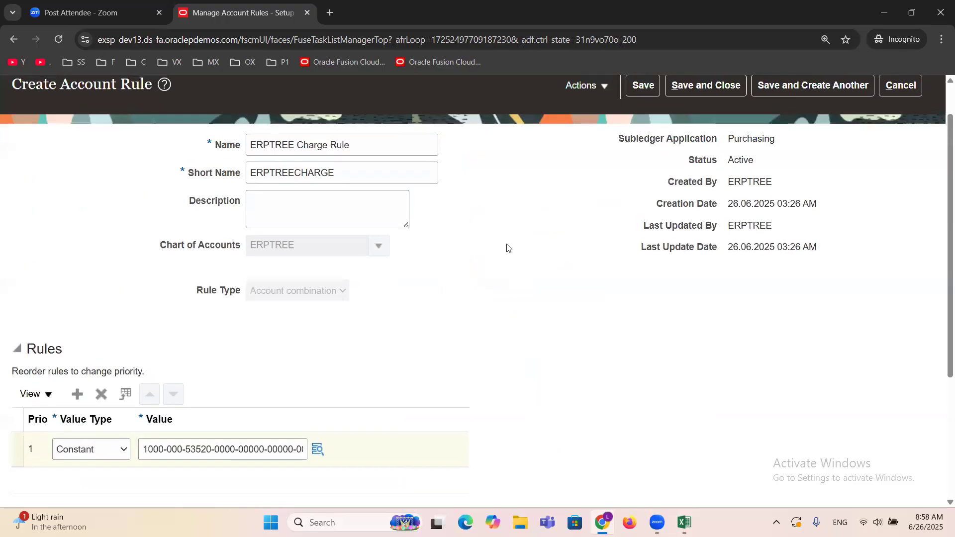
scroll(507, 248, up, 1)
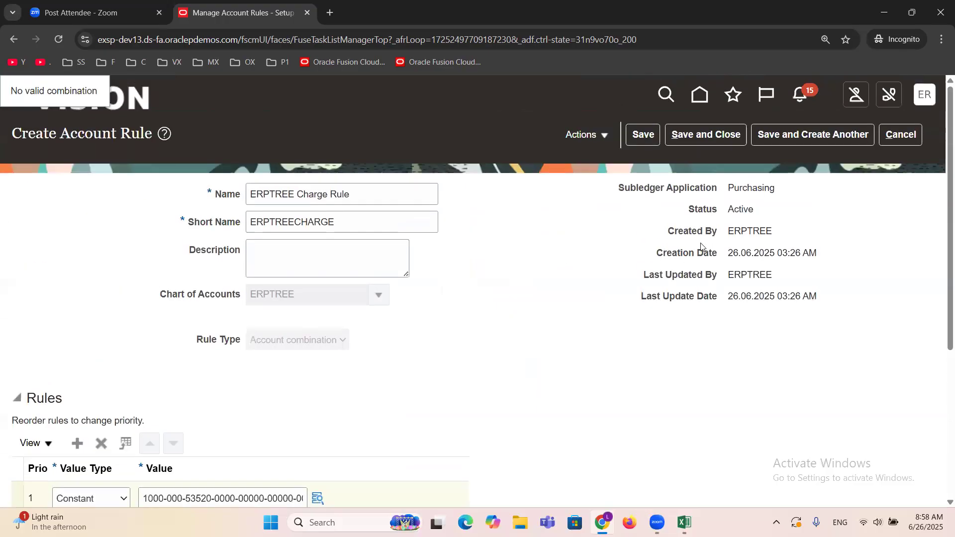
click(806, 140)
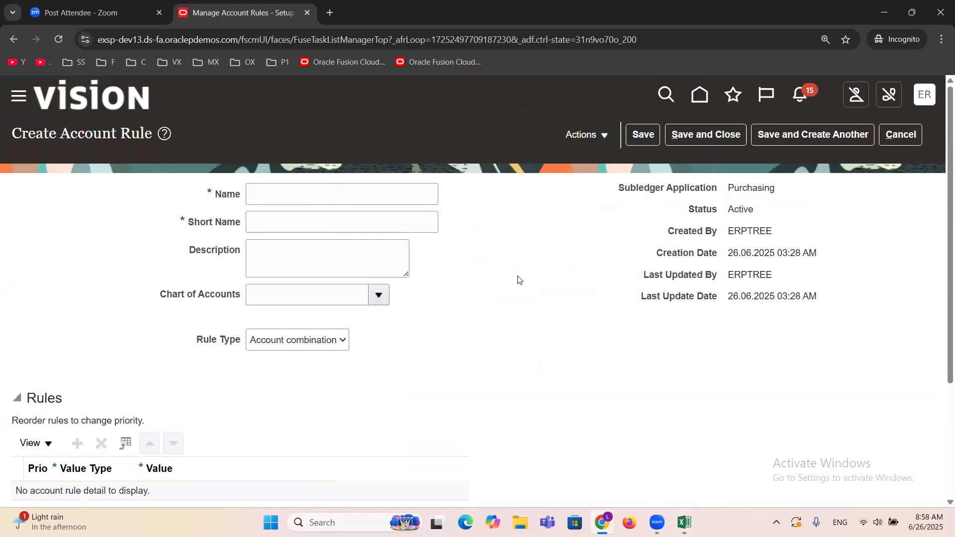
click(311, 197)
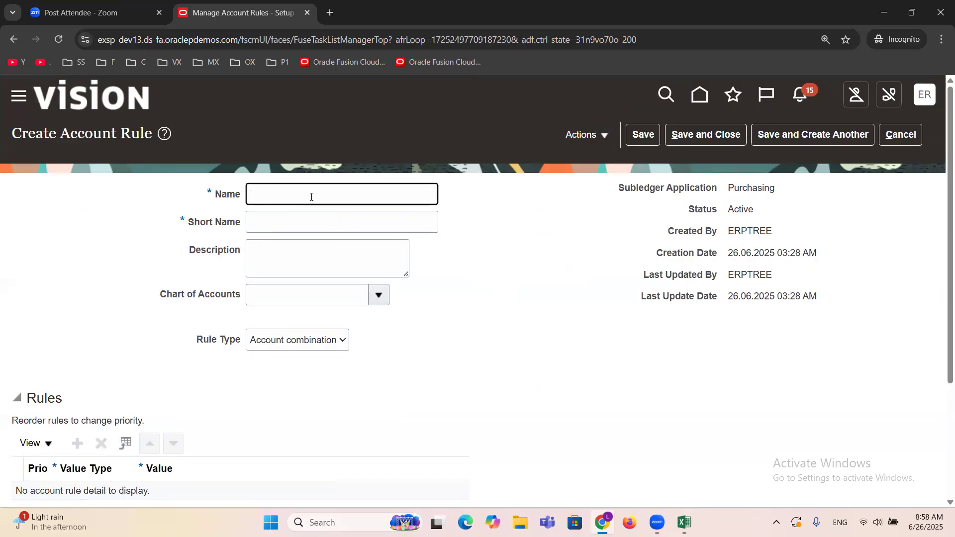
text(ERPTREE Variance Rule)
key(Tab)
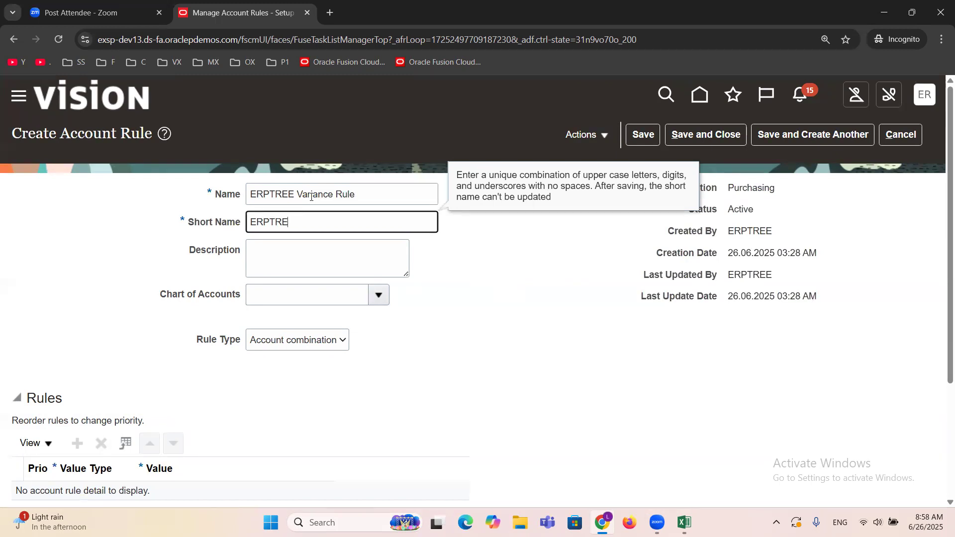
key(Tab)
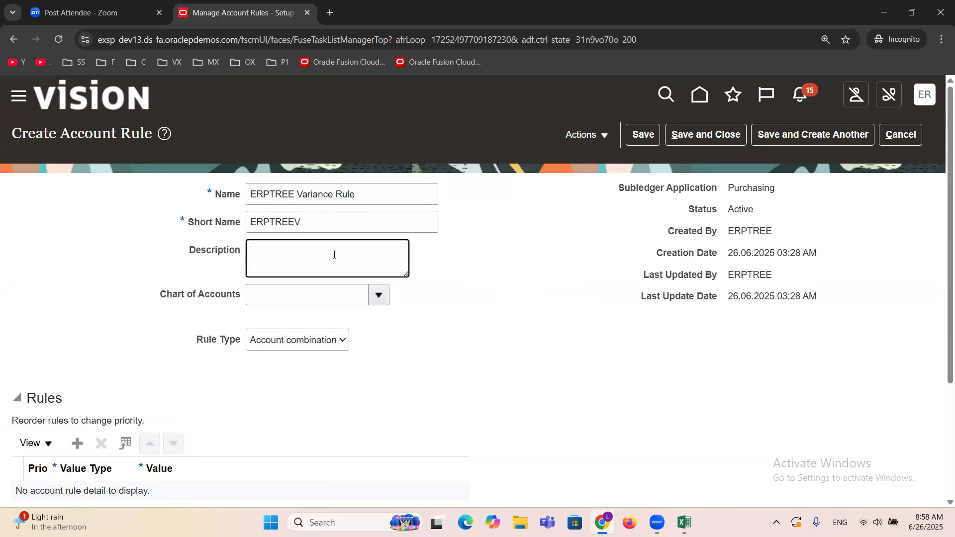
Step: Search the charts of accounts for ERPTREE and assign ERPTREE as the variance rule's chart of accounts
click(378, 295)
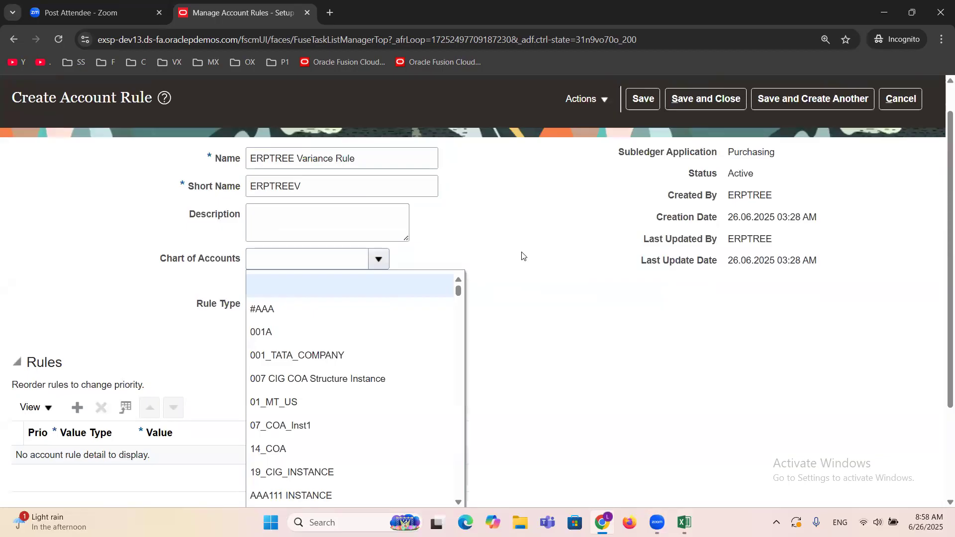
scroll(522, 256, down, 2)
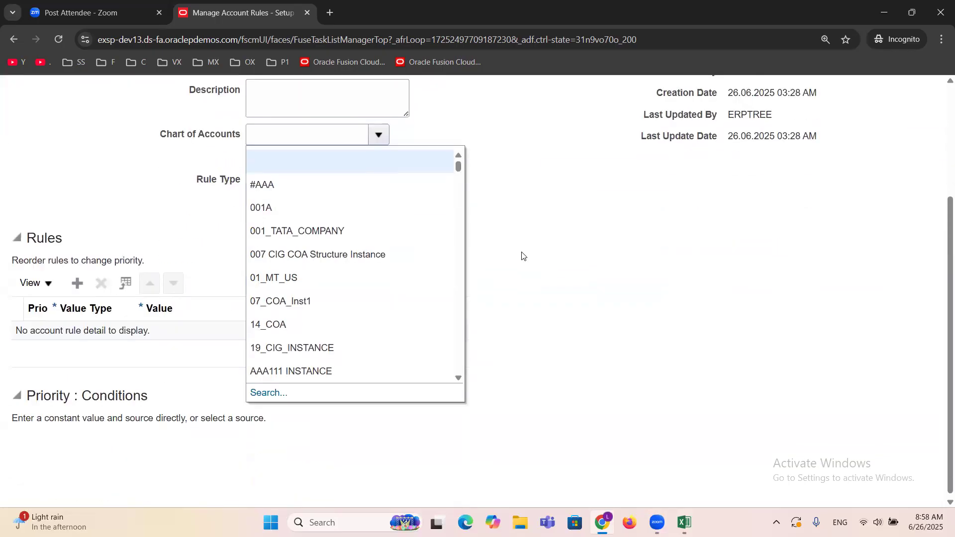
click(268, 392)
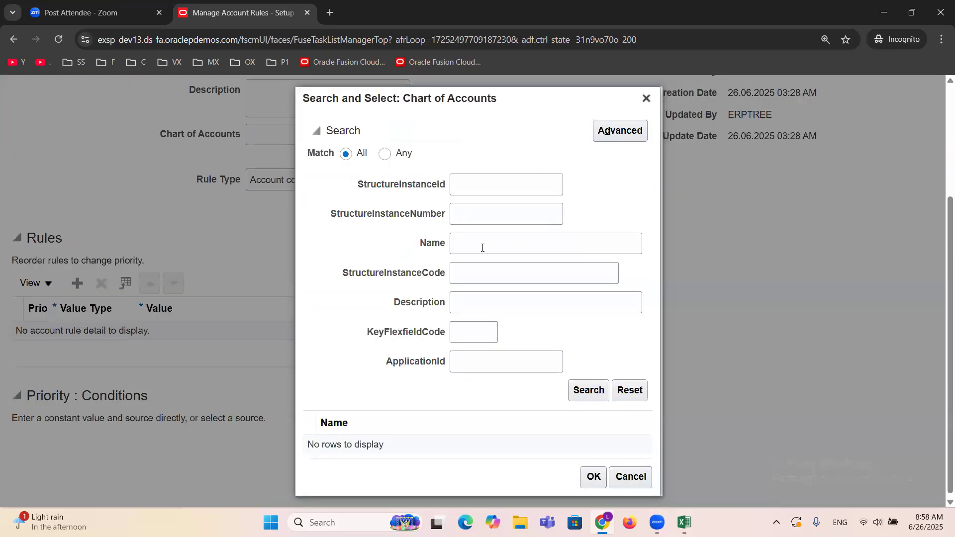
click(482, 247)
text(ER)
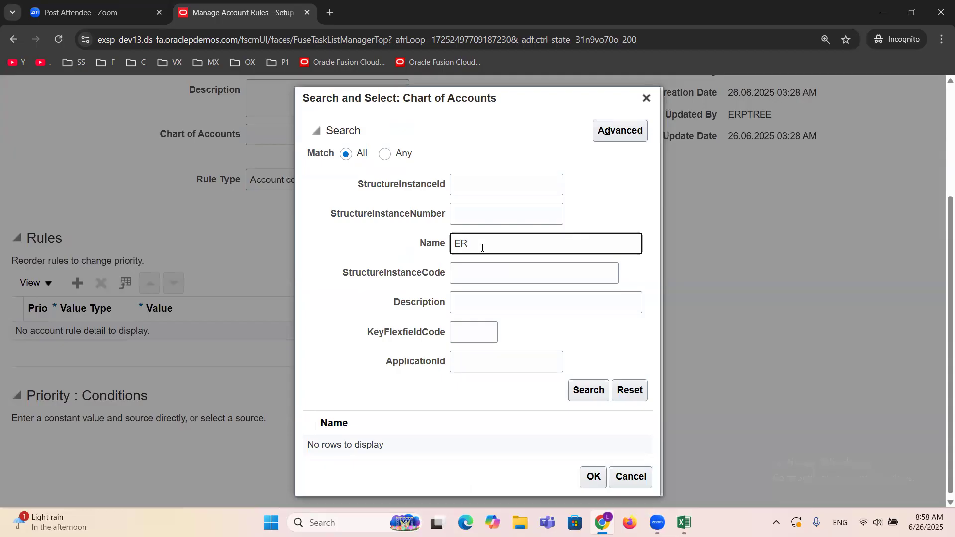
text(PTREE)
click(579, 389)
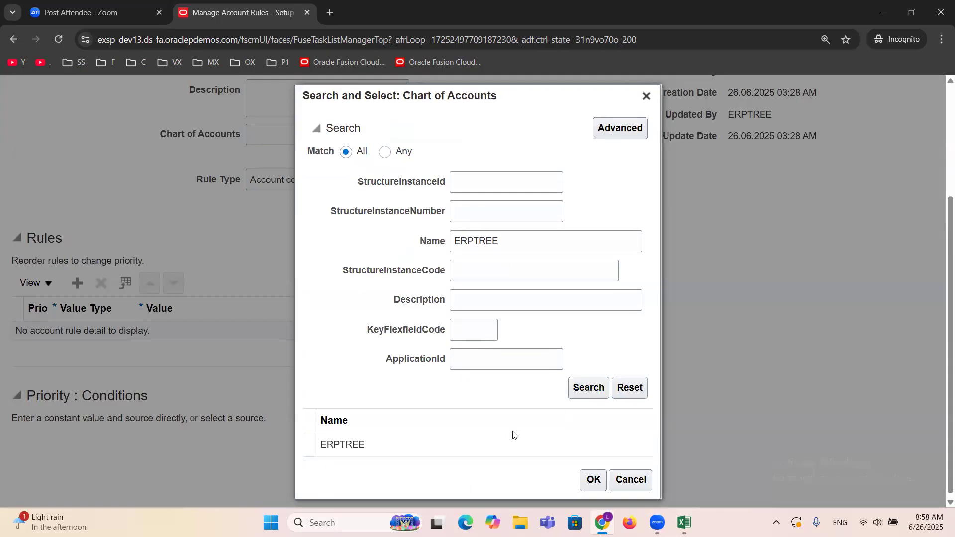
click(376, 448)
click(590, 481)
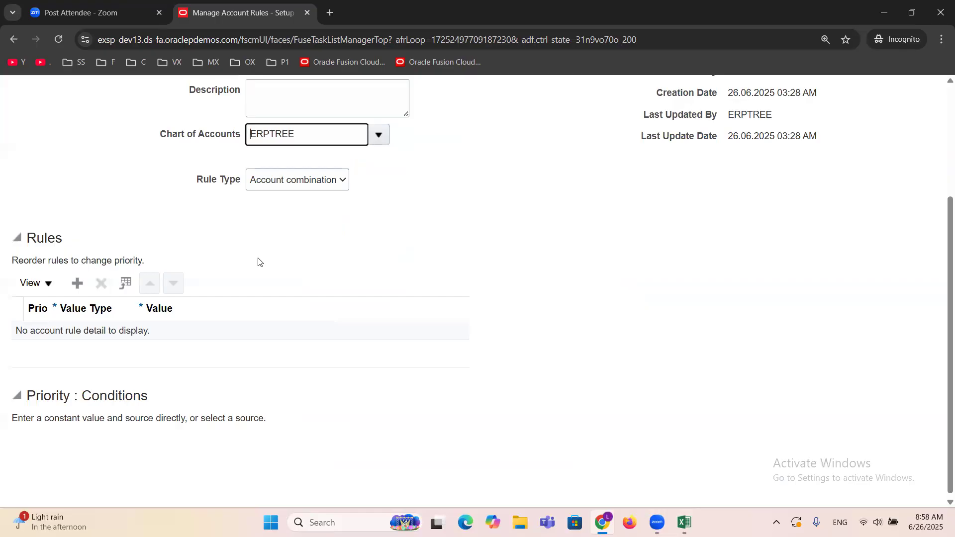
Step: Add a rule line with value type Constant and set its account combination's Company to 1000 and Department to 000
click(76, 285)
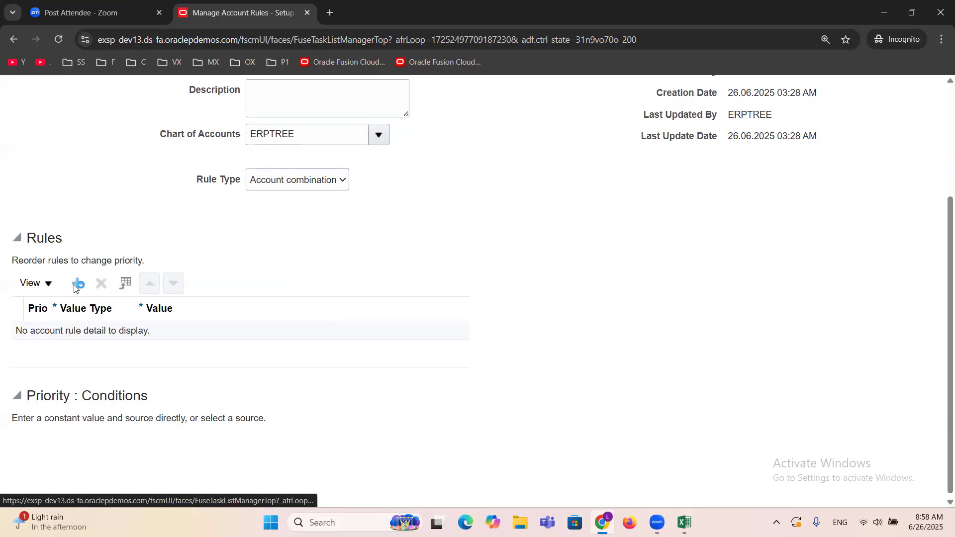
click(121, 338)
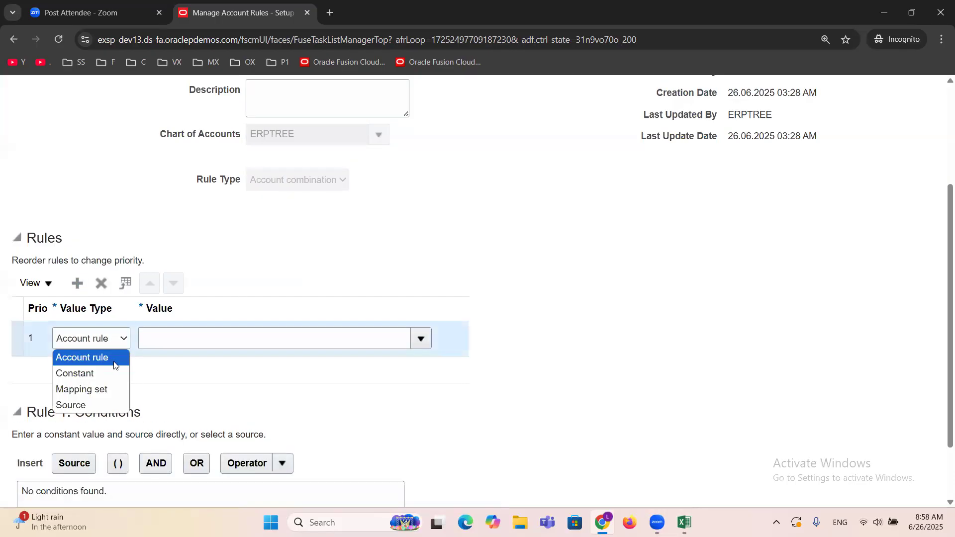
click(99, 375)
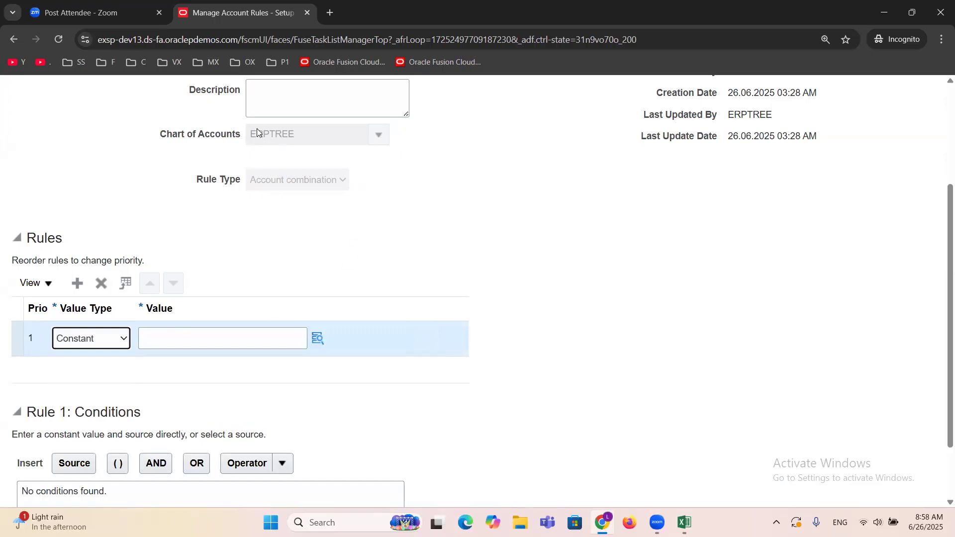
click(317, 338)
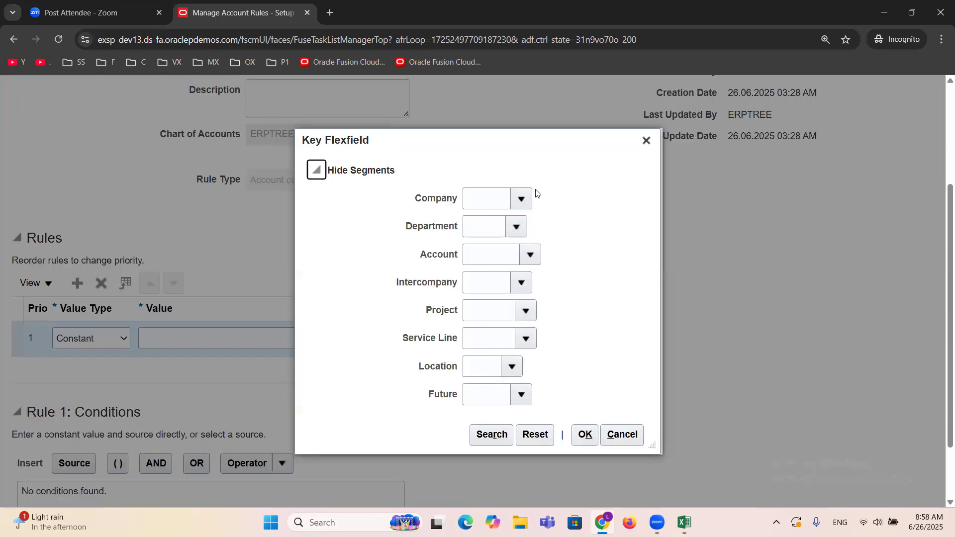
click(525, 198)
click(541, 235)
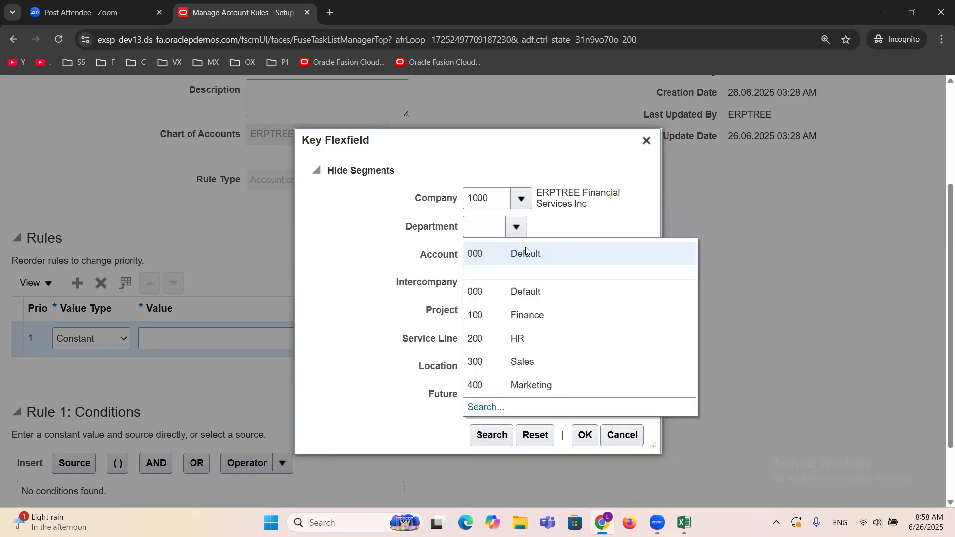
click(529, 253)
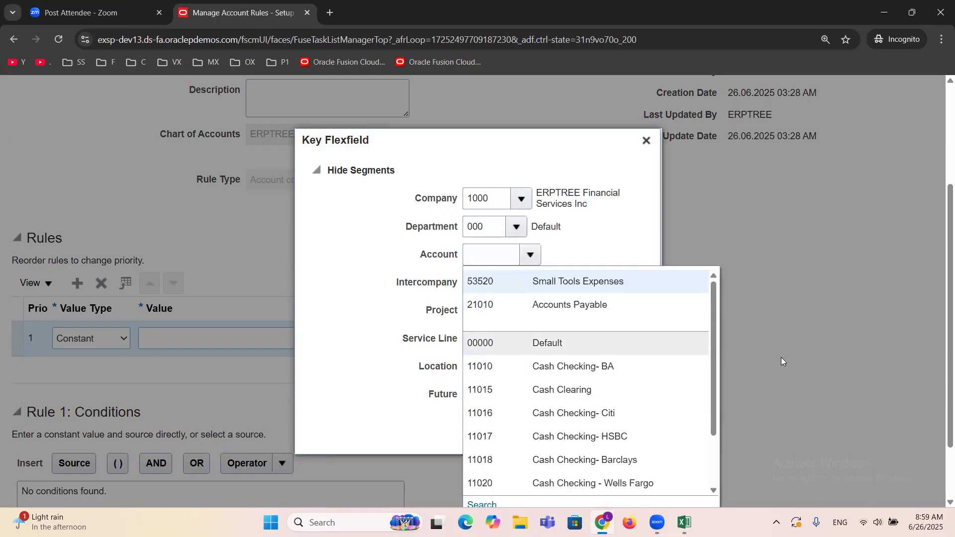
Step: Search the Account segment values for descriptions containing "Variance" and select 52147 Variances
scroll(833, 335, down, 1)
click(486, 427)
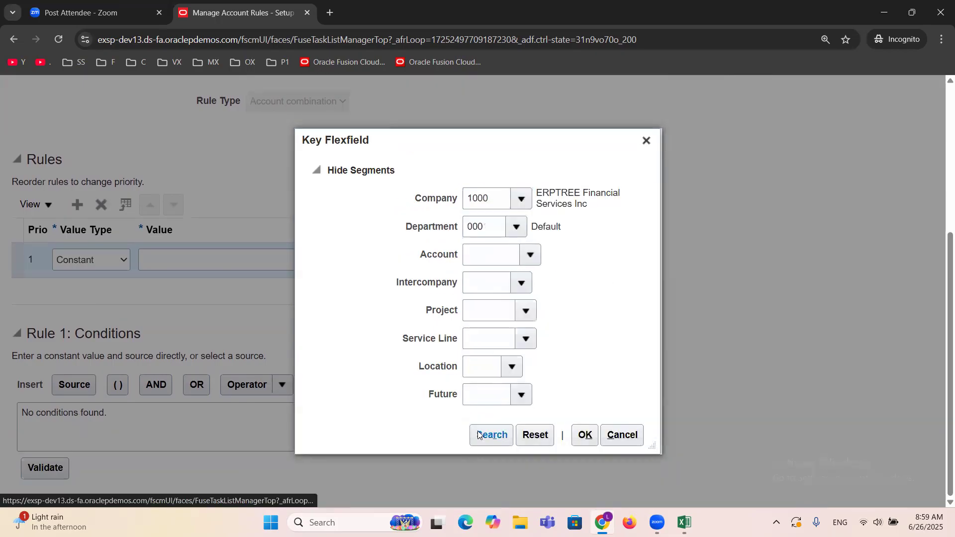
click(530, 288)
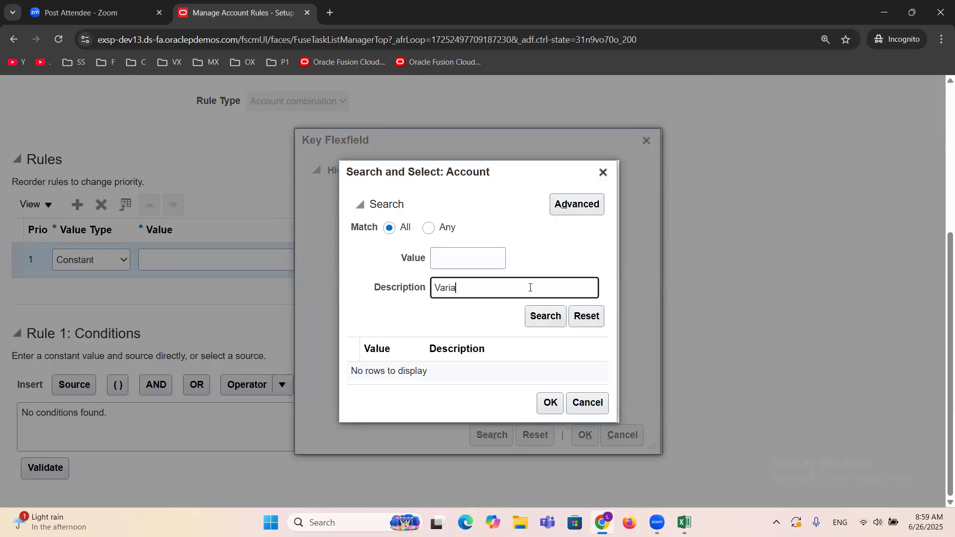
click(563, 206)
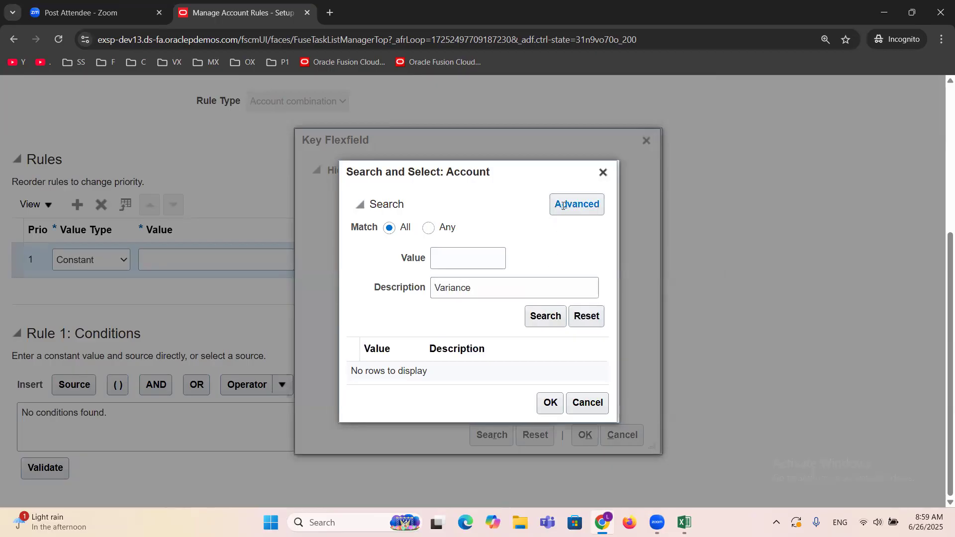
click(437, 298)
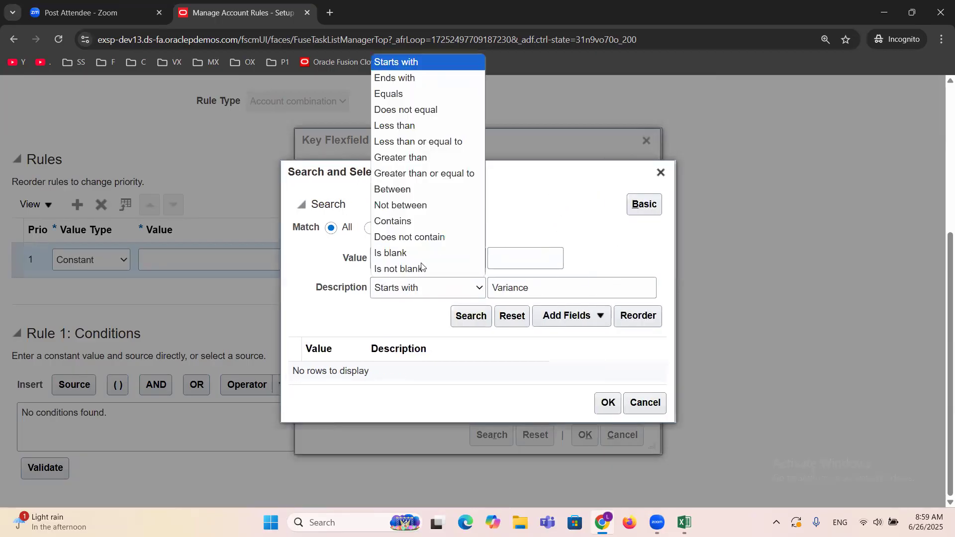
click(420, 219)
click(477, 314)
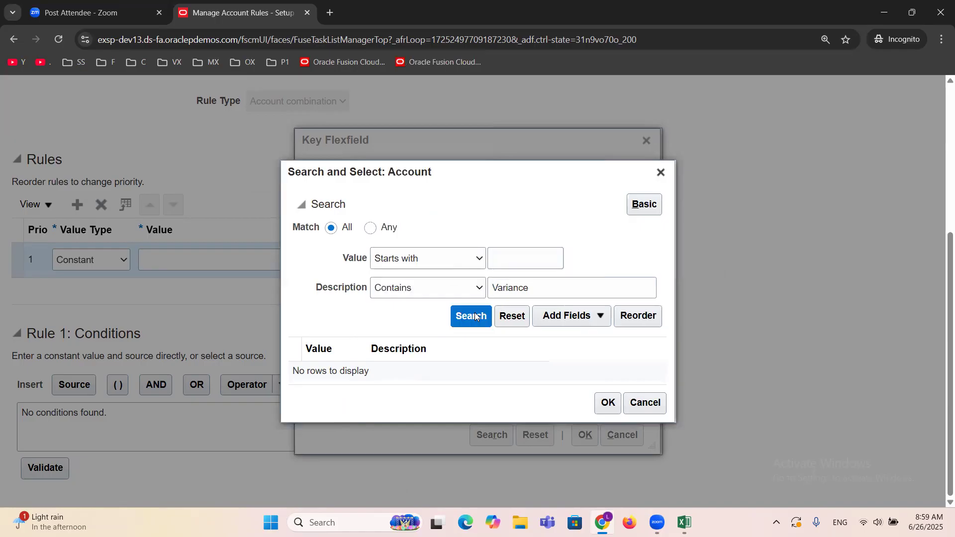
click(393, 334)
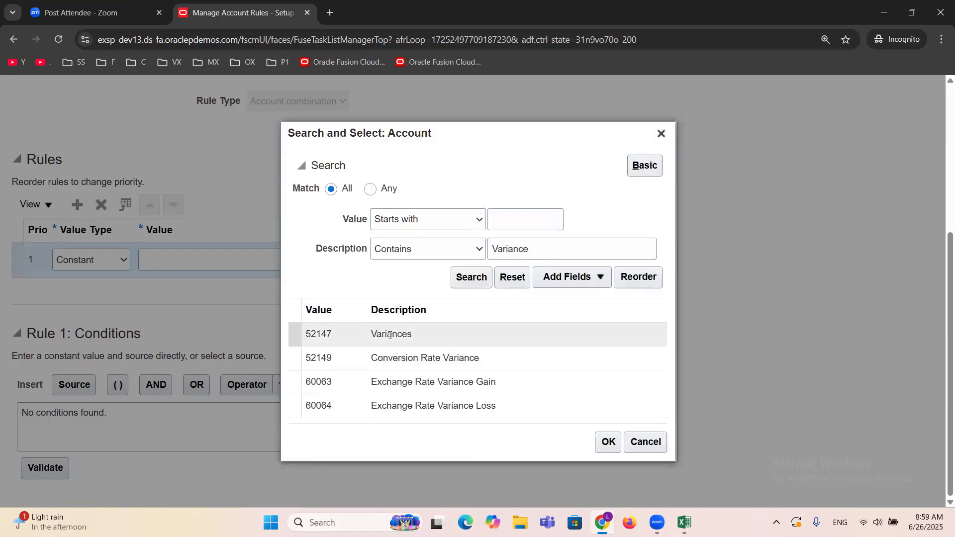
click(609, 443)
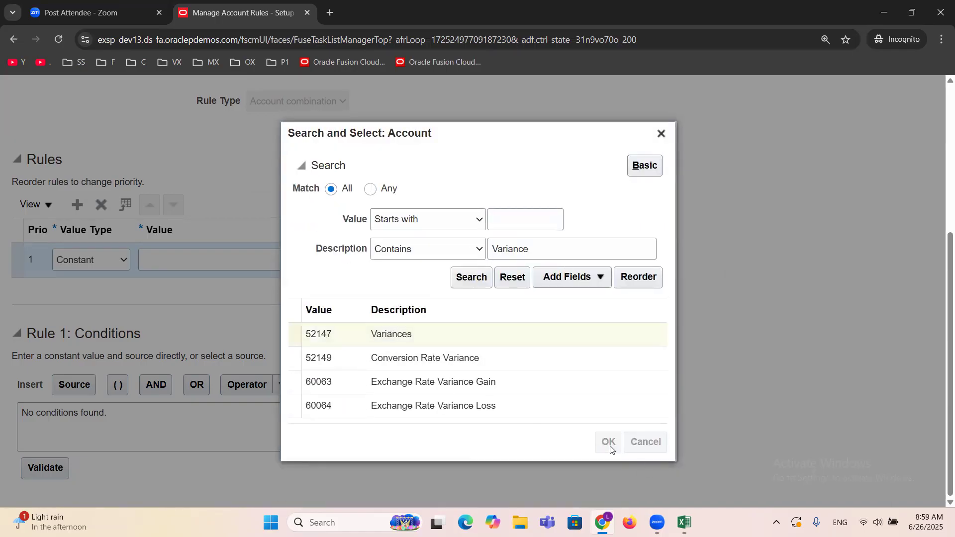
Step: Complete the combination with Intercompany 0000, Project and Service Line 00000, Location 00 and the default Future value, and save and close the variance rule
click(520, 282)
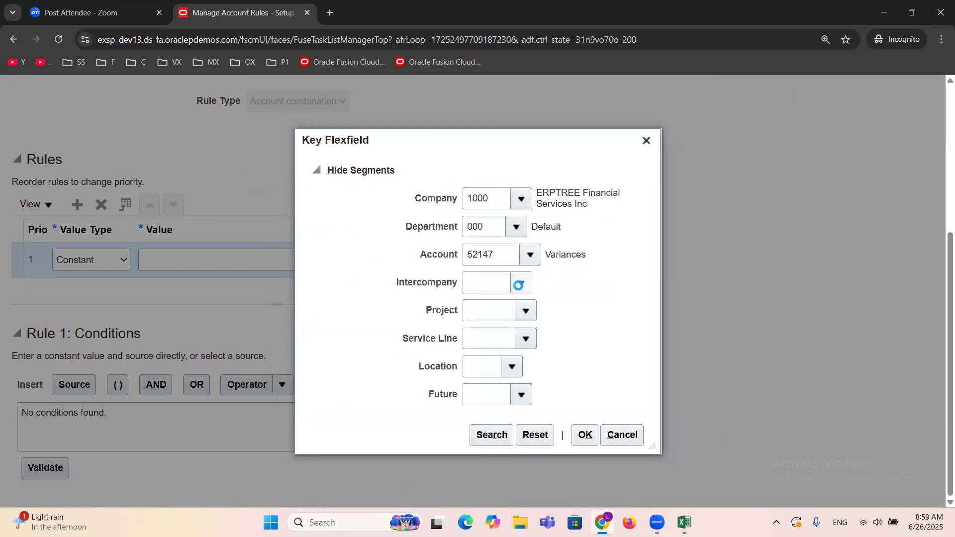
click(534, 308)
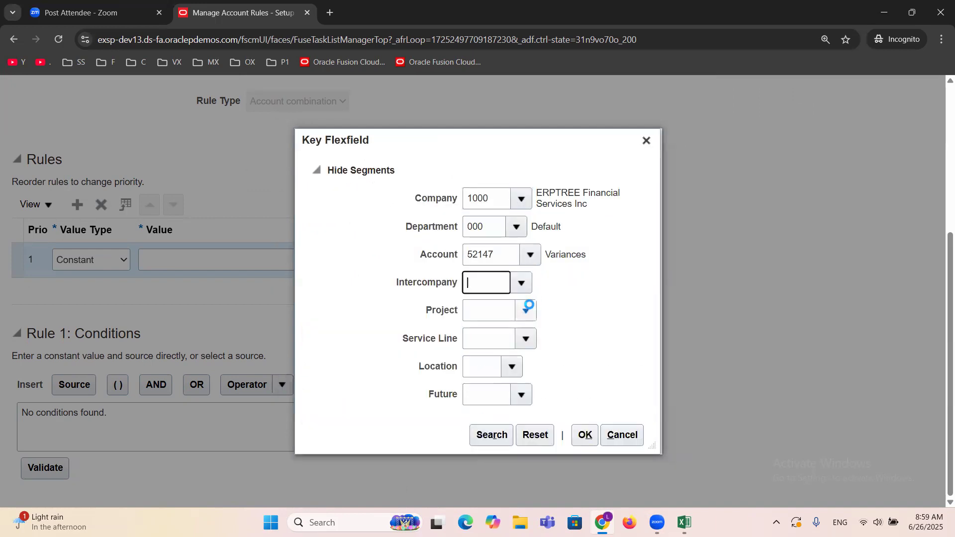
click(525, 311)
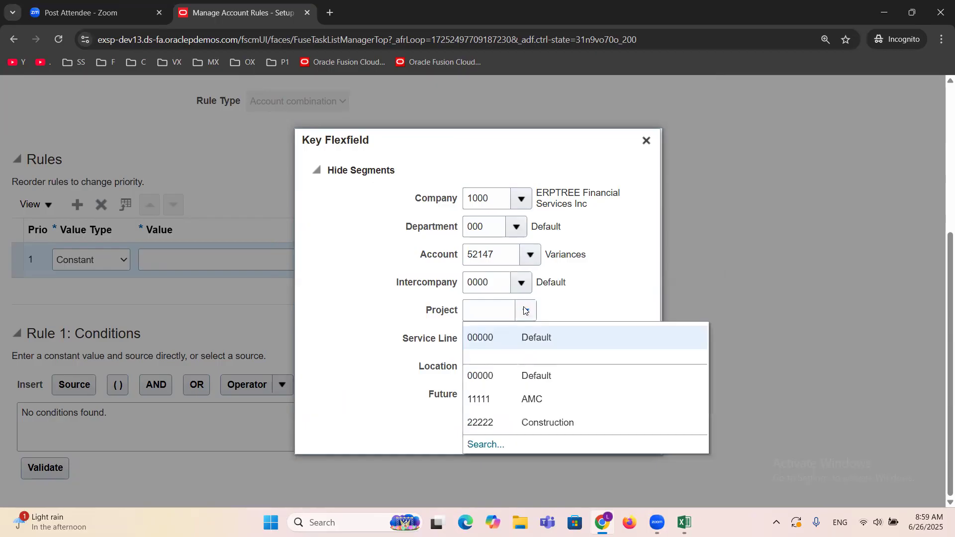
click(502, 337)
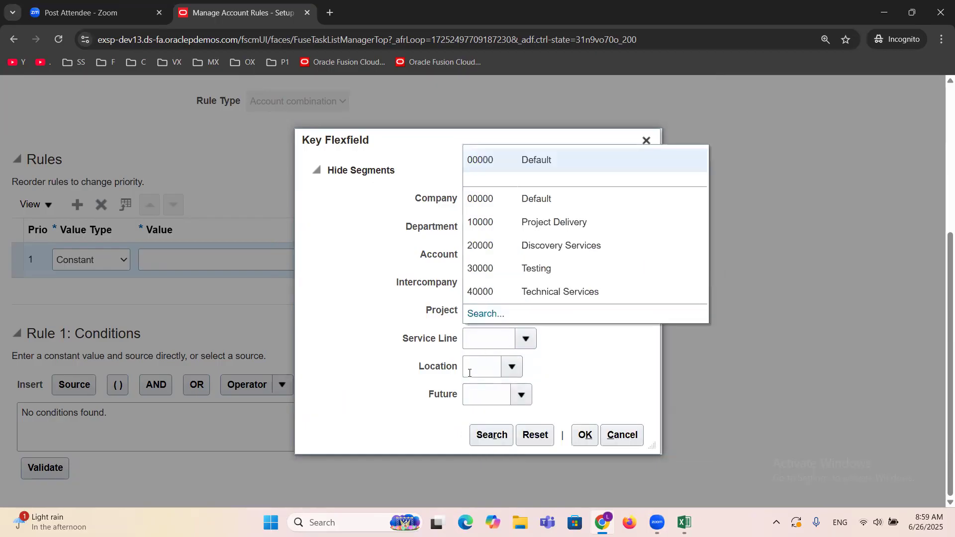
click(490, 199)
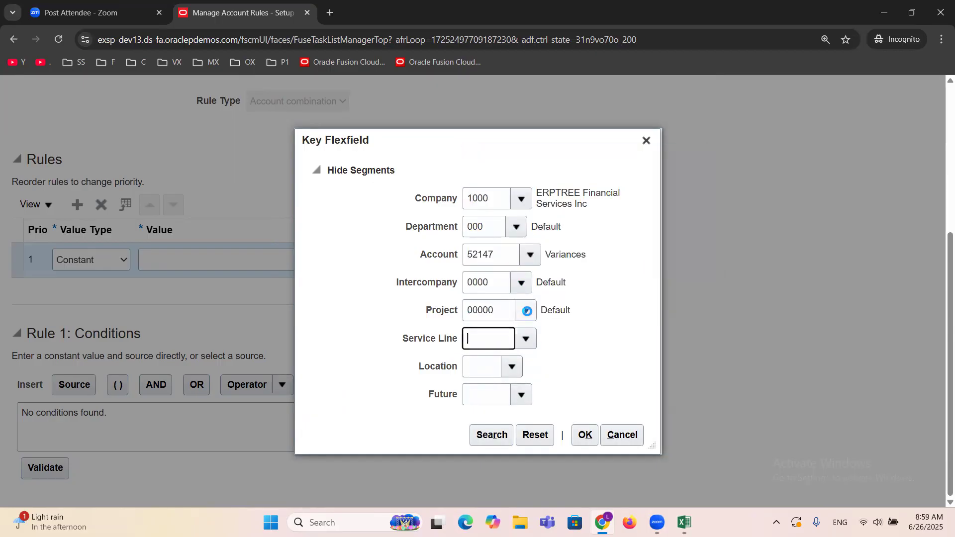
click(512, 367)
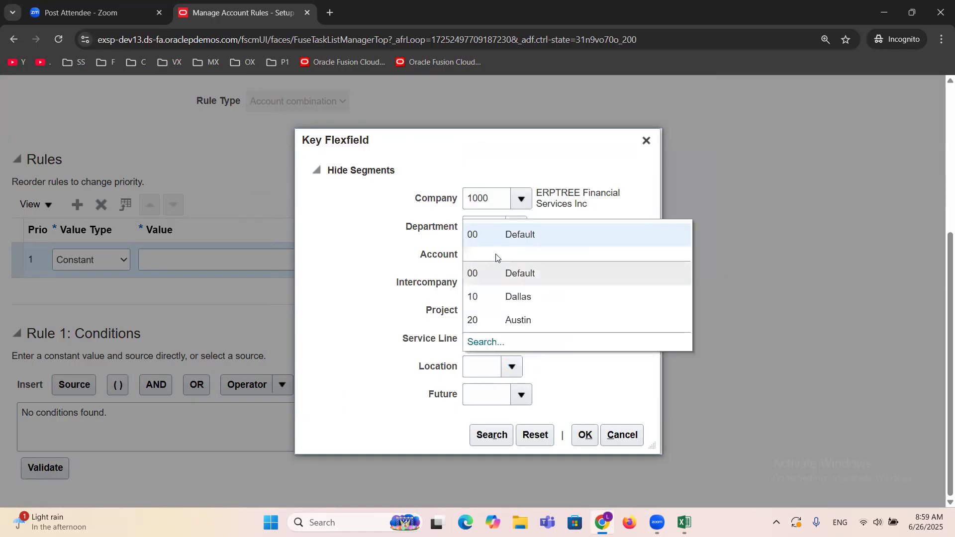
click(479, 241)
click(521, 394)
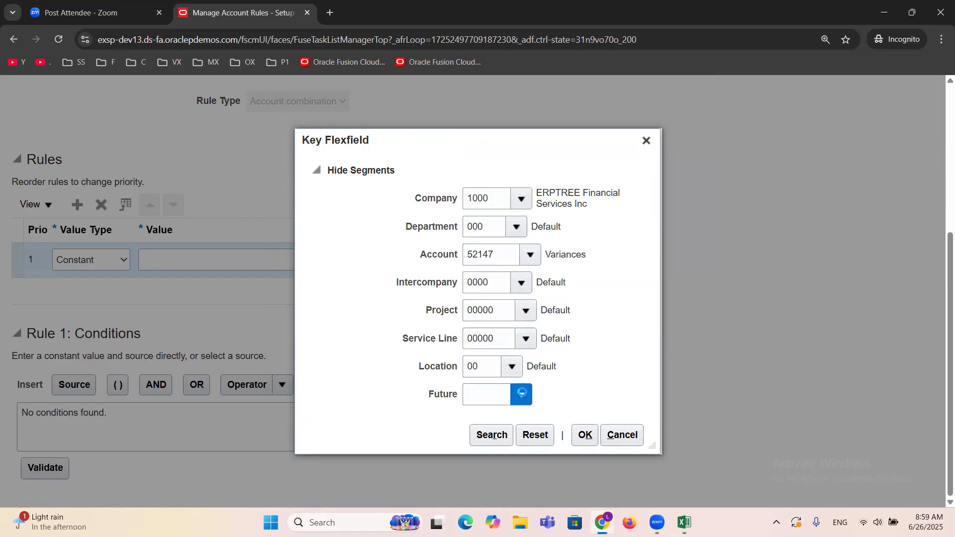
click(557, 420)
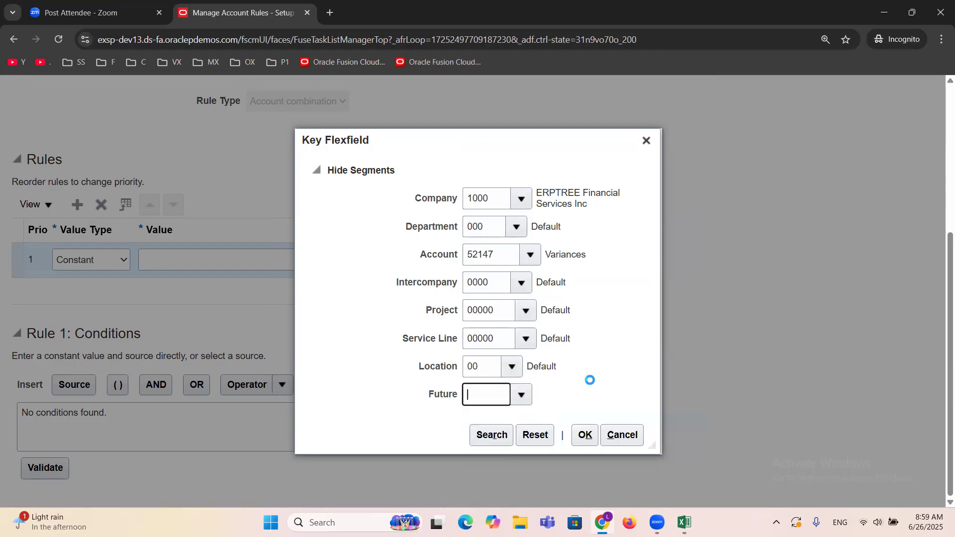
click(585, 435)
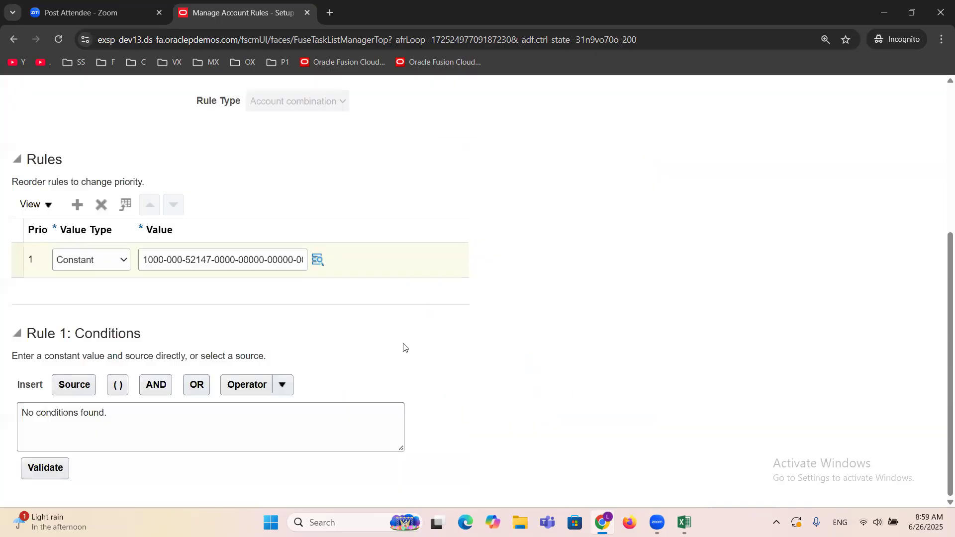
scroll(405, 348, up, 5)
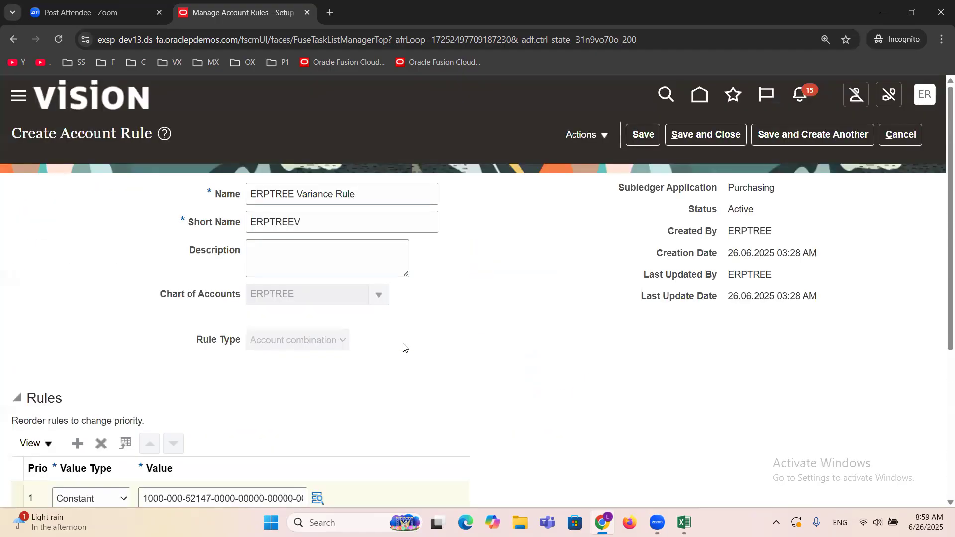
click(686, 138)
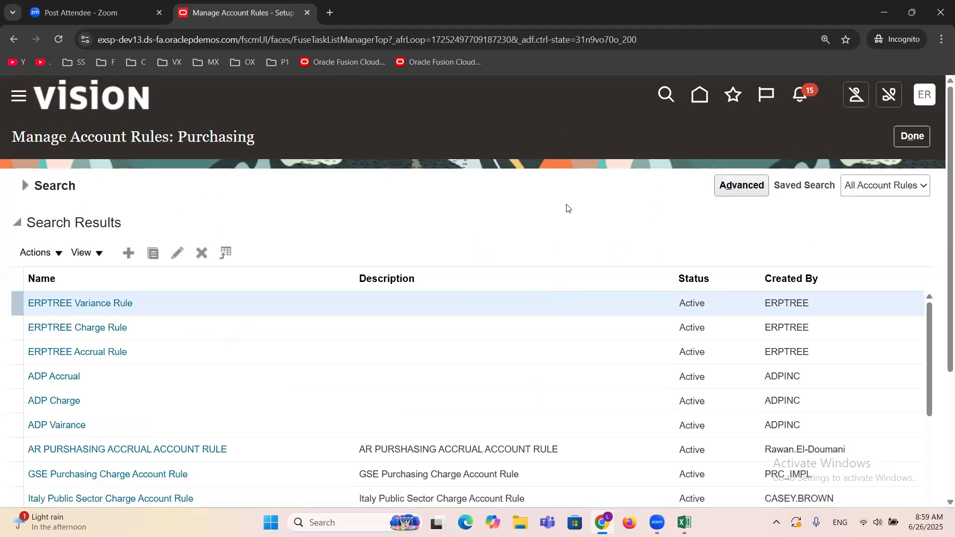
Step: Switch to the Excel setup checklist and review the account rules and Transaction Account Definition (Create PO TAB) tasks
key(alt+Tab)
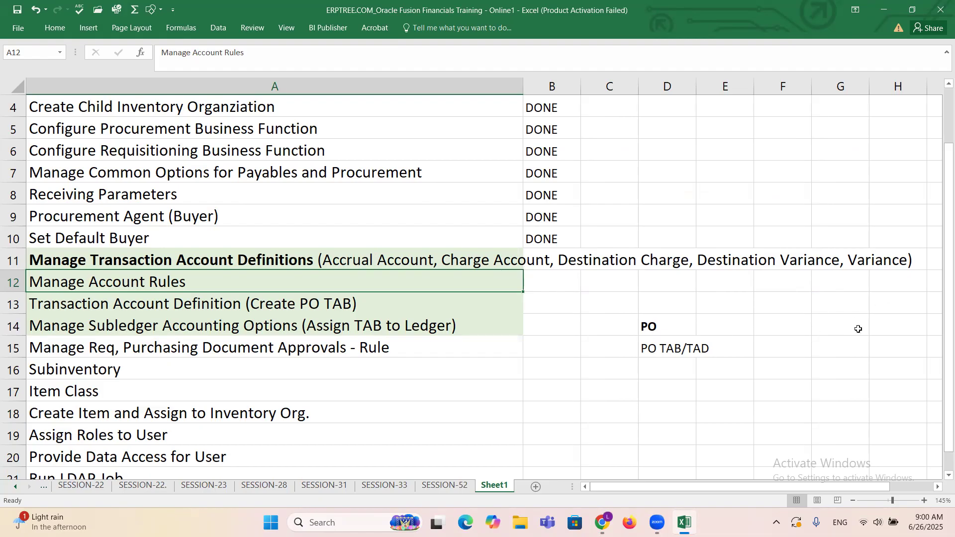
click(651, 327)
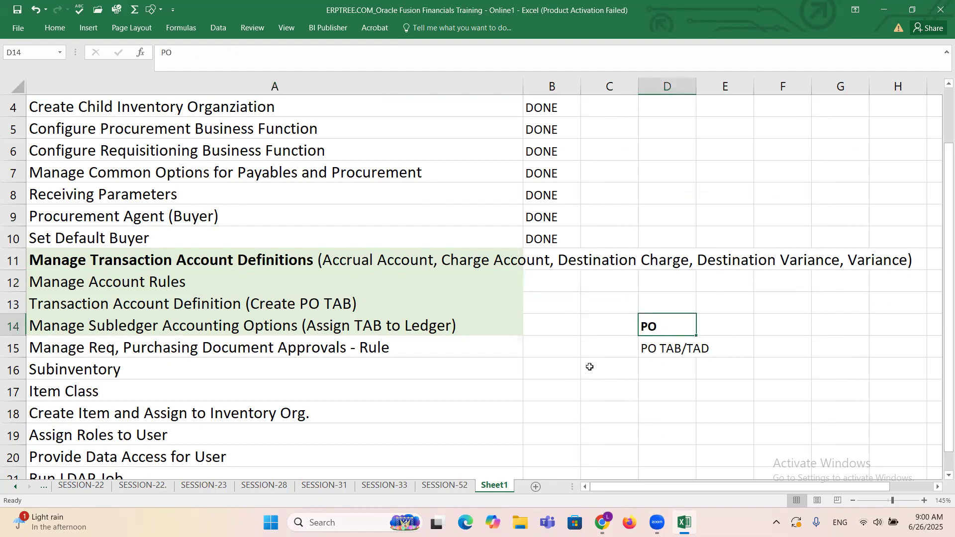
click(54, 285)
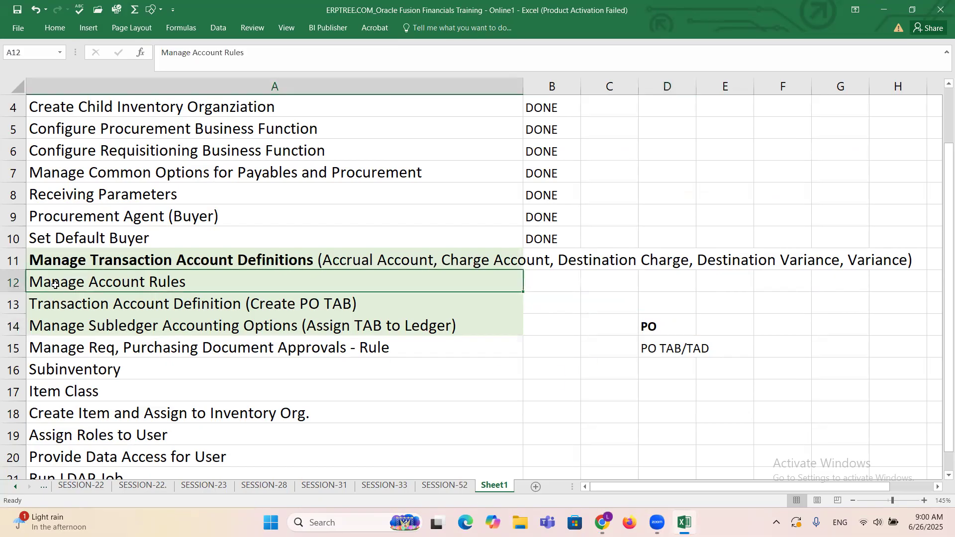
click(74, 305)
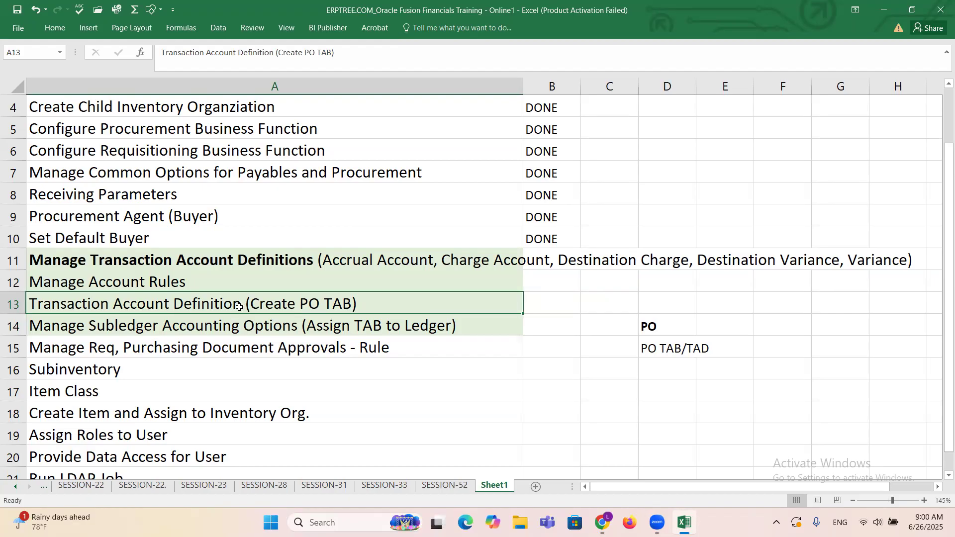
Step: Switch back to Oracle Fusion in the browser and open the Manage Transaction Account Definitions task for procurement
key(alt+Tab)
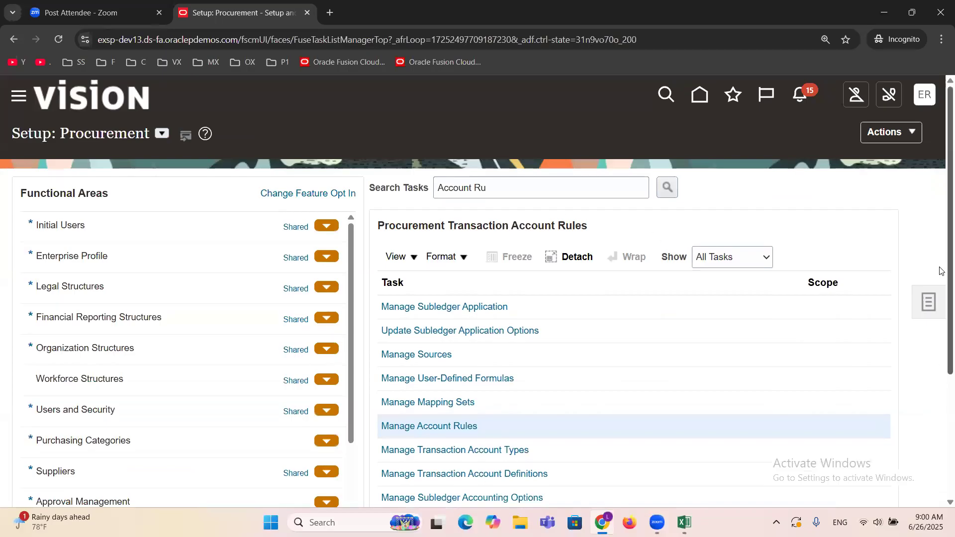
scroll(940, 249, down, 2)
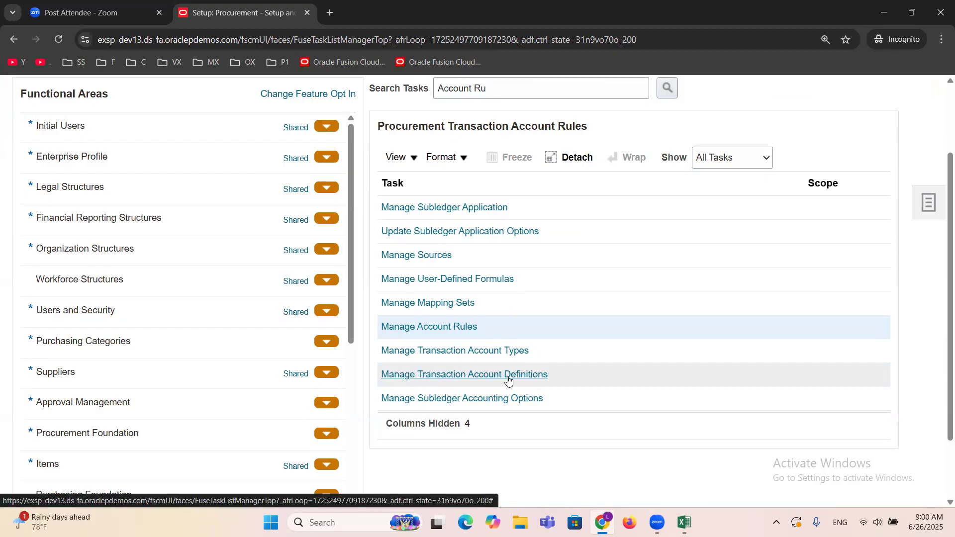
click(485, 373)
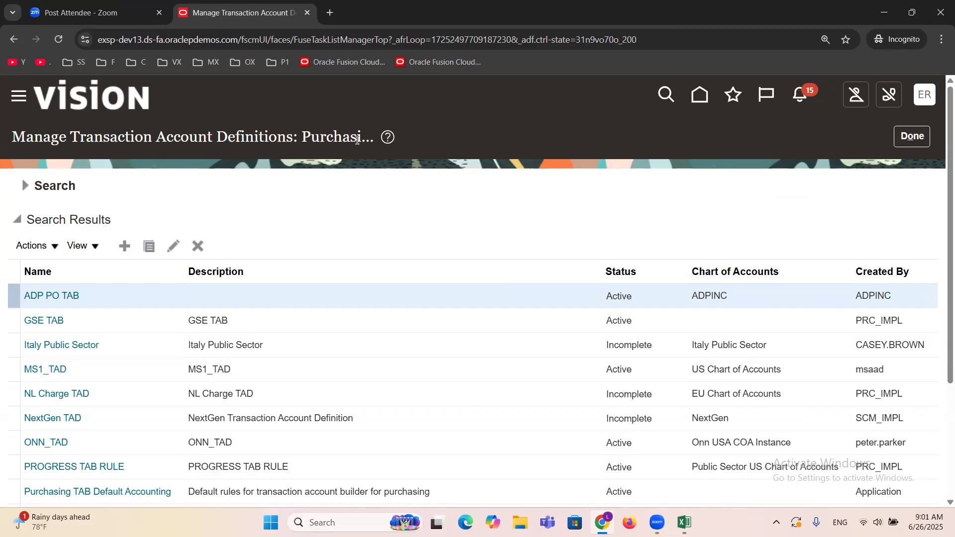
Step: Create a transaction account definition with the name "ERPTREE PO TAB" and short name "ERPTREEPOTAB"
click(124, 245)
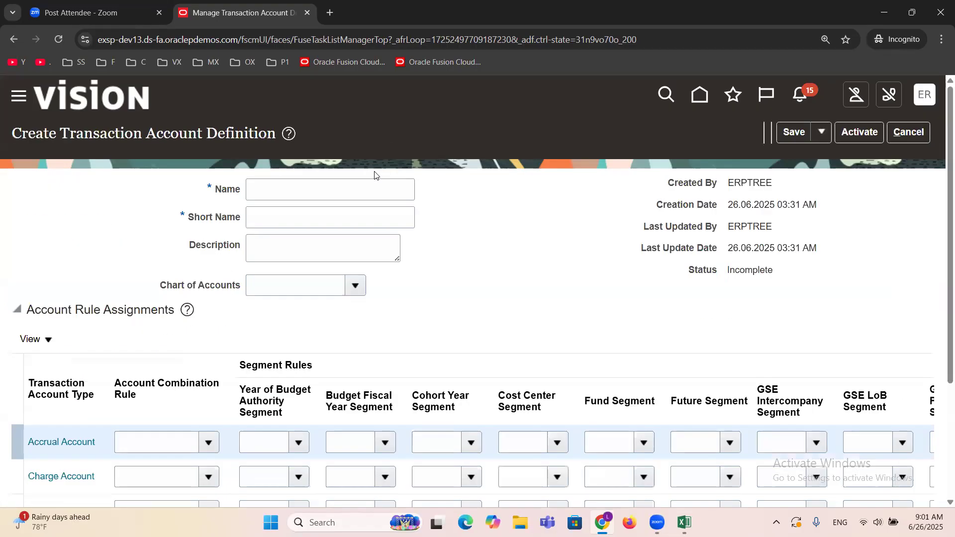
click(366, 189)
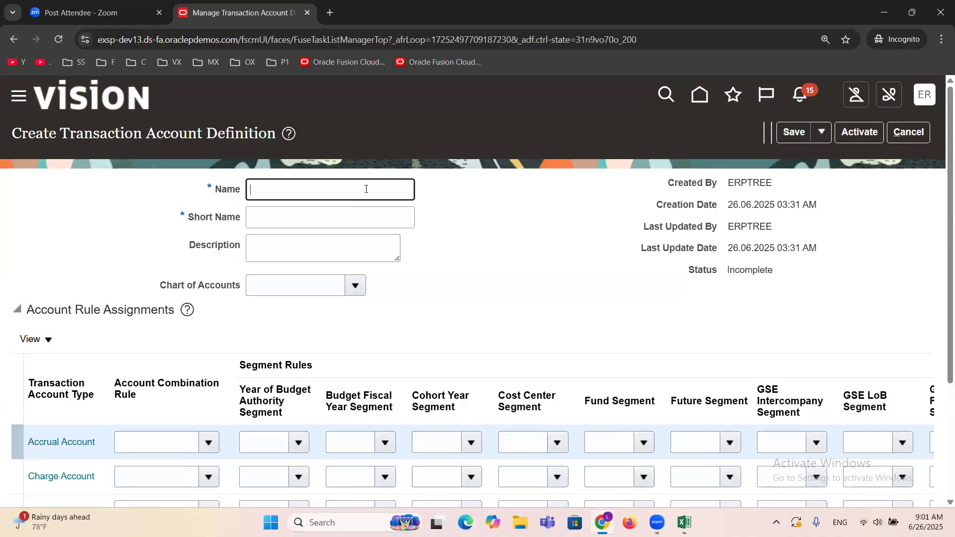
text(ERPTREE PO TAB)
key(Tab)
text(ERPTREE)
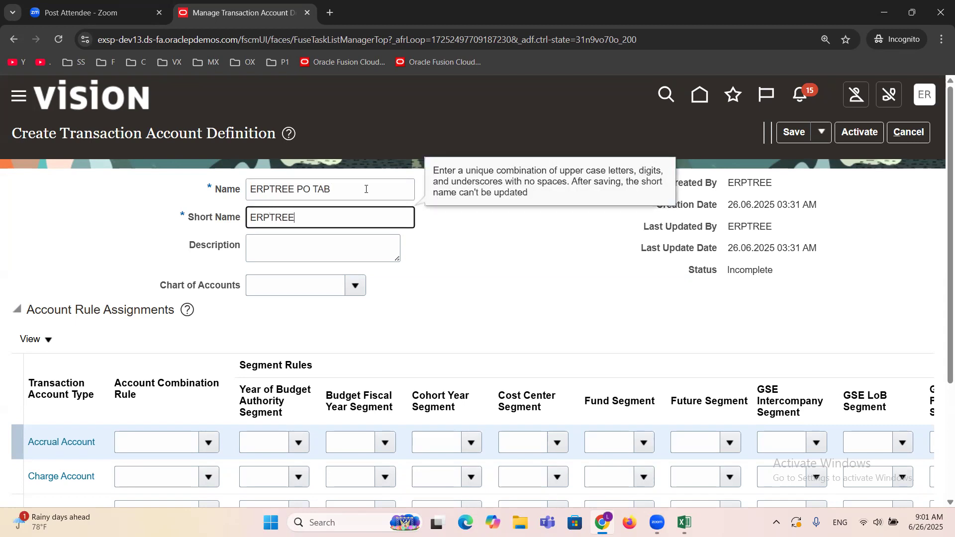
text(POTAB)
Step: Search for the ERPTREE chart of accounts and assign it to the transaction account definition
click(356, 291)
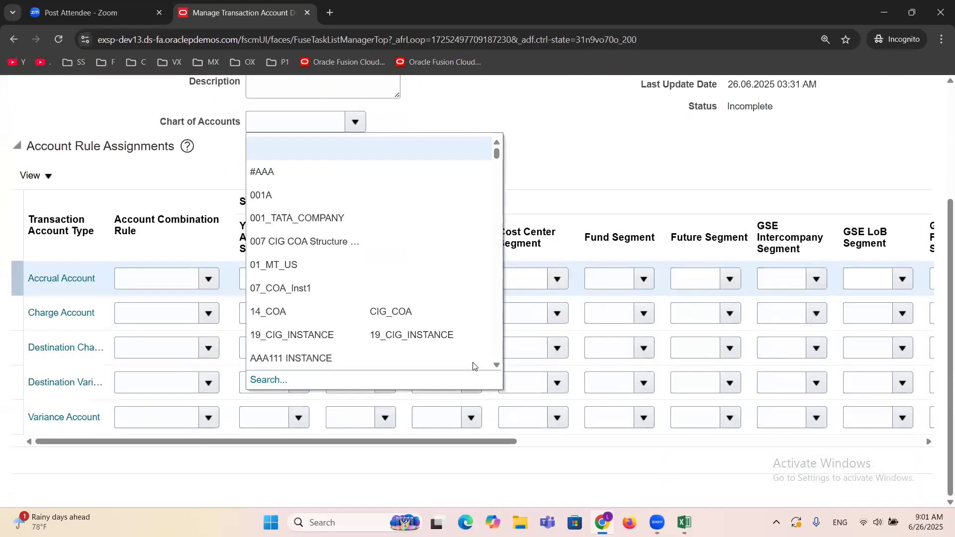
click(263, 379)
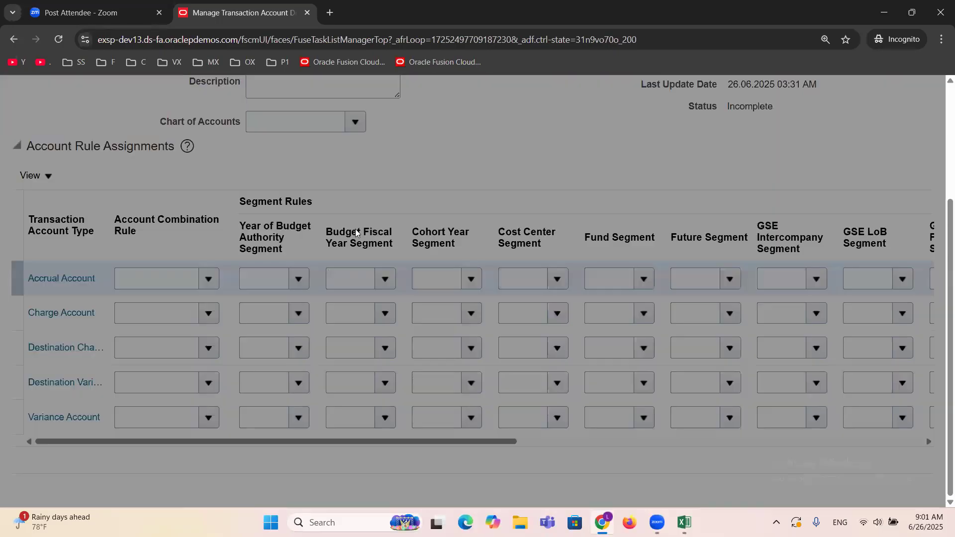
click(534, 243)
text(ERPTREE)
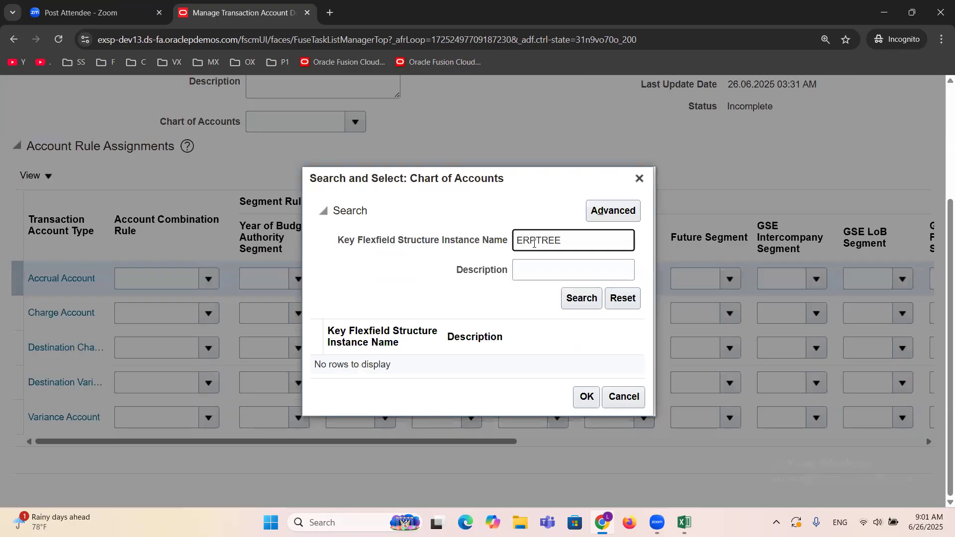
click(580, 297)
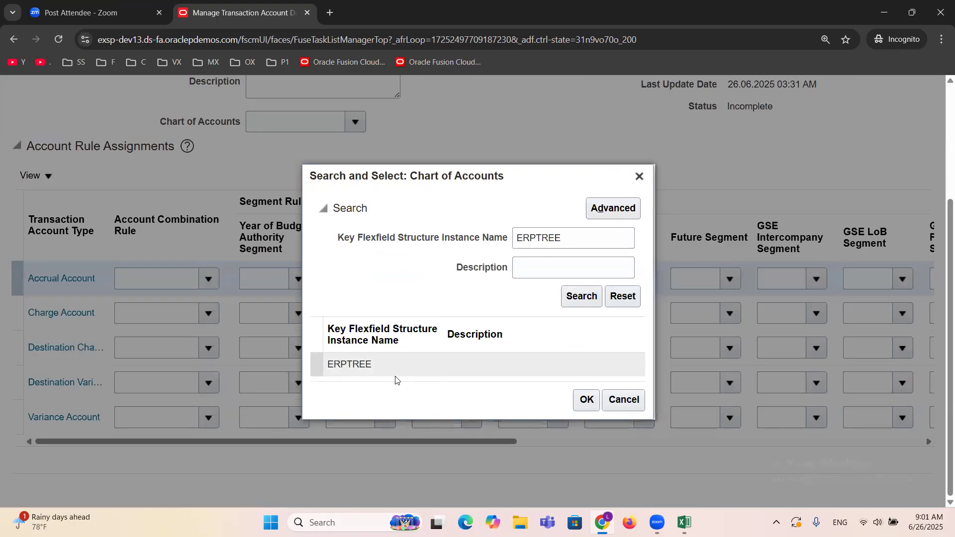
click(354, 365)
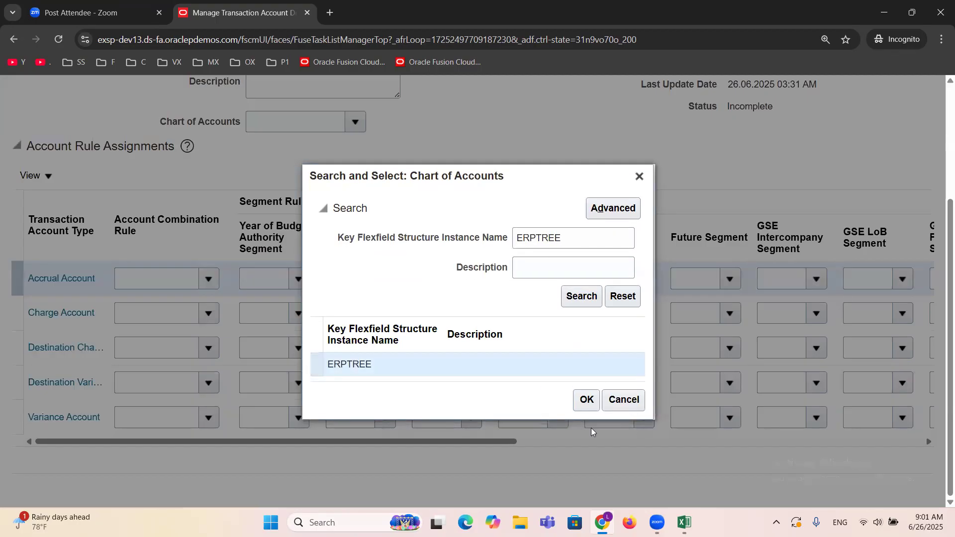
click(586, 400)
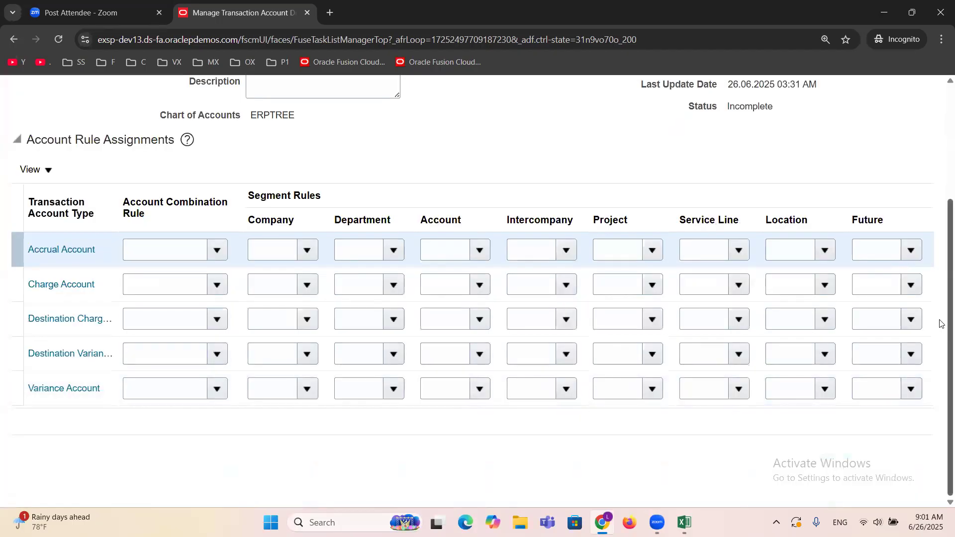
Step: Widen the Transaction Account Type column of the account rule assignments while keeping the Account Combination Rule column usable
scroll(941, 254, up, 3)
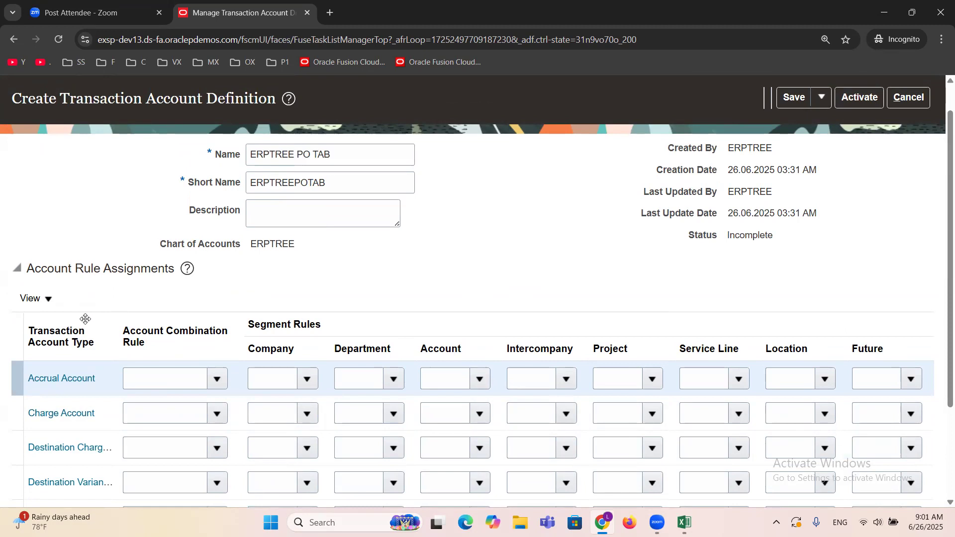
drag(121, 321, 206, 323)
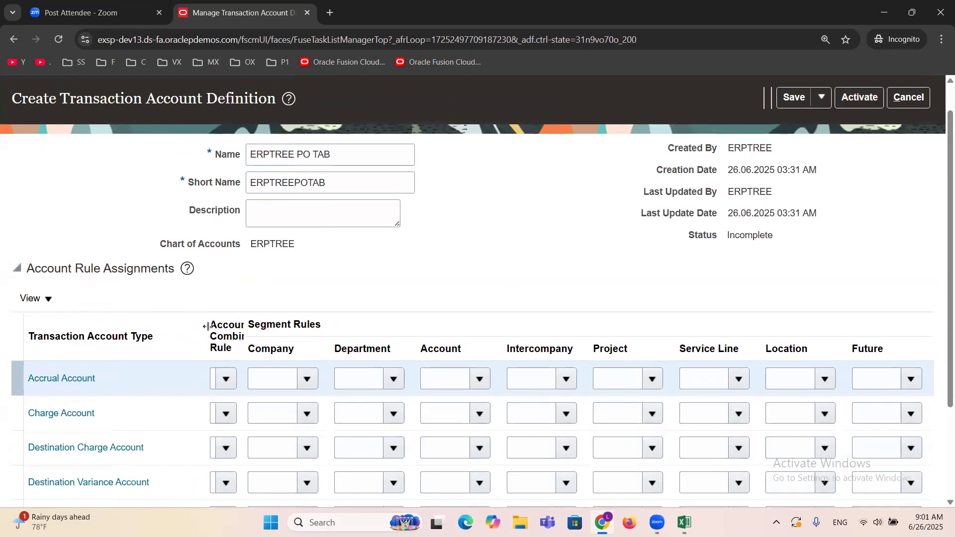
scroll(353, 272, down, 3)
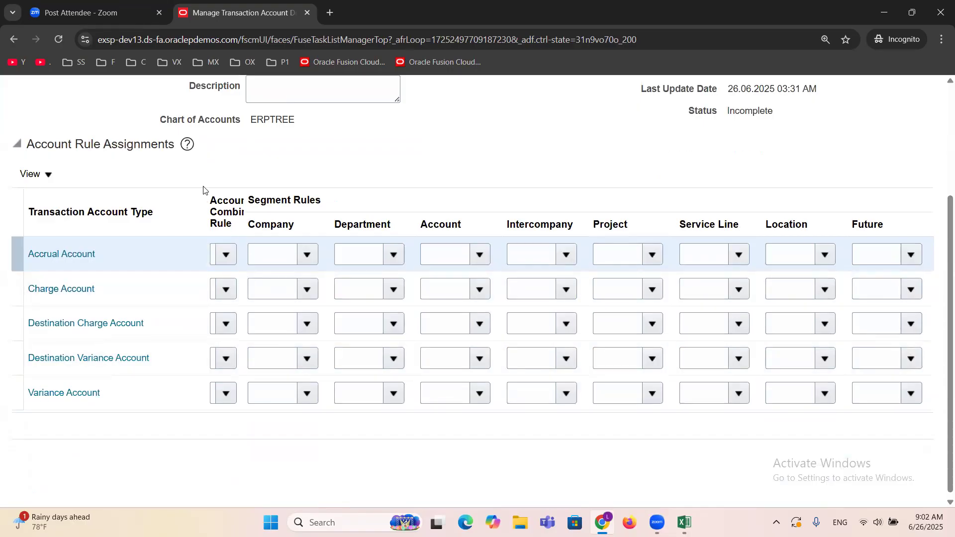
drag(208, 191, 158, 191)
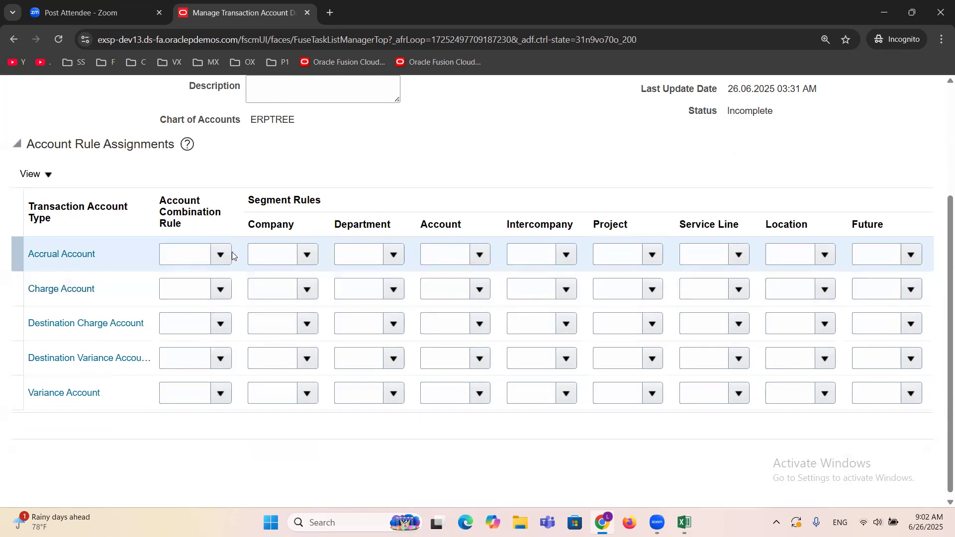
Step: Assign the ERPTREE Accrual Rule to the Accrual Account and the ERPTREE Charge Rule to the Charge Account as combination rules
click(189, 257)
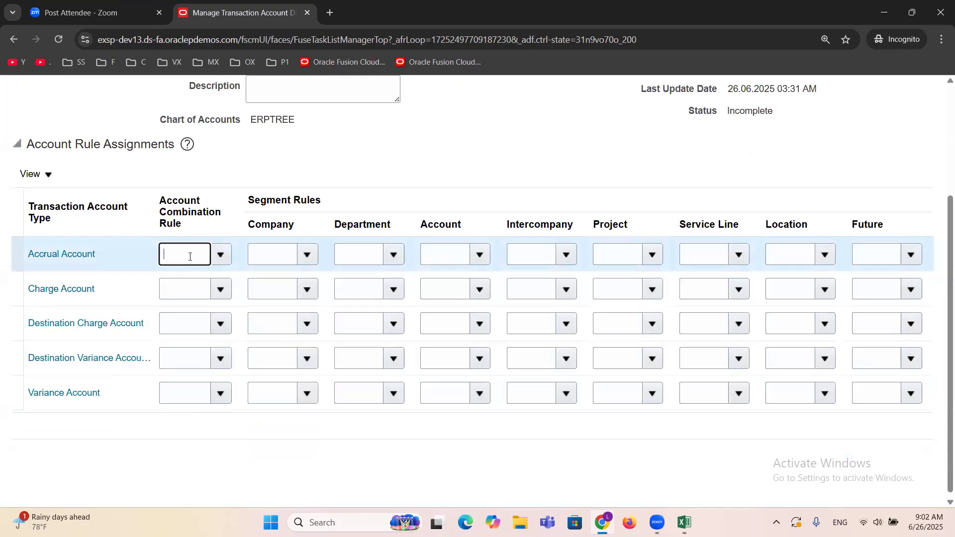
text(ERPTREE)
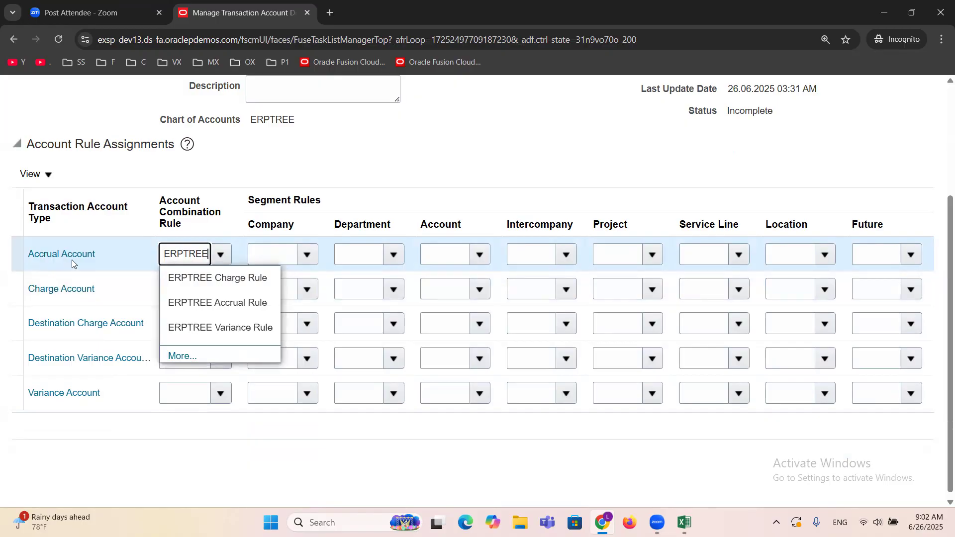
click(187, 297)
click(182, 294)
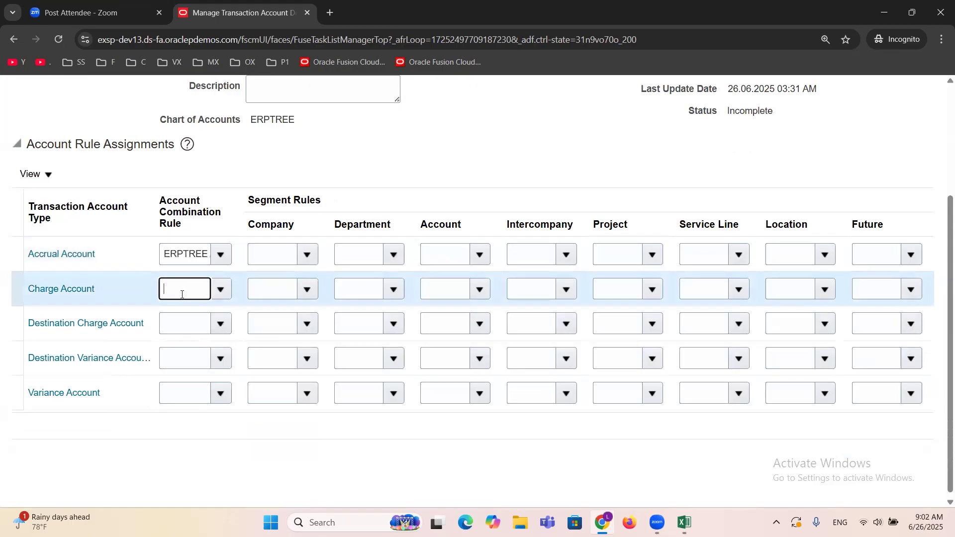
text(ERPTREE)
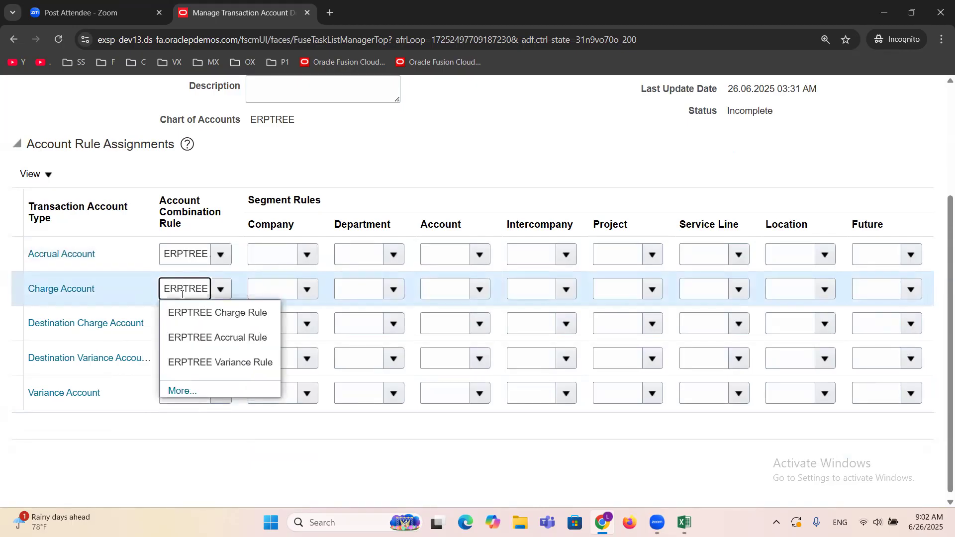
click(199, 313)
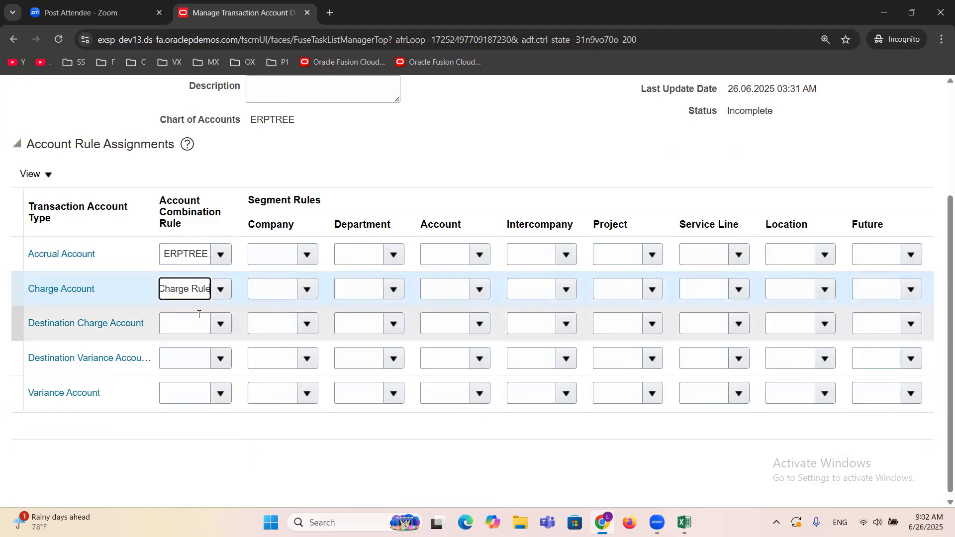
Step: Assign the ERPTREE Variance Rule to the Variance Account and check the accrual, charge and variance rule assignments
click(182, 401)
text(ERPTREE)
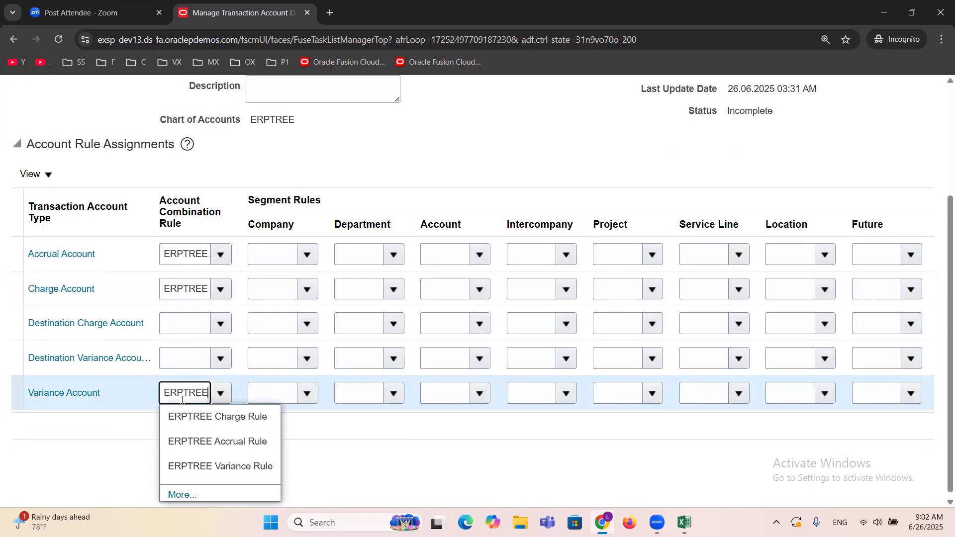
click(219, 465)
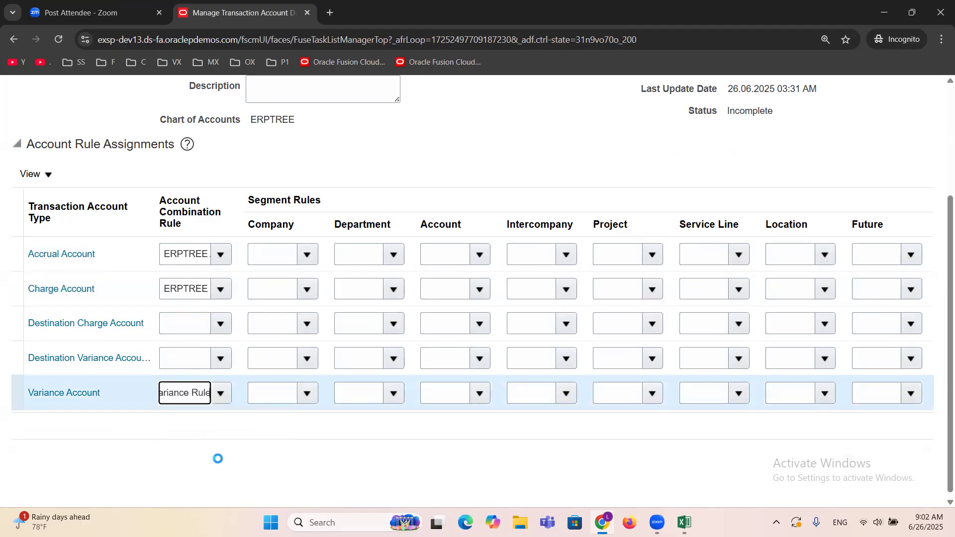
click(185, 255)
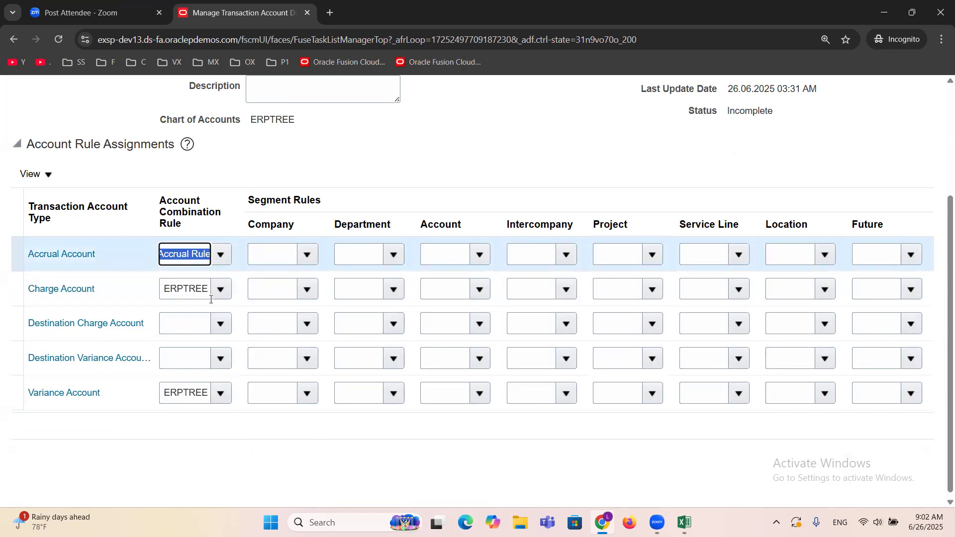
click(184, 288)
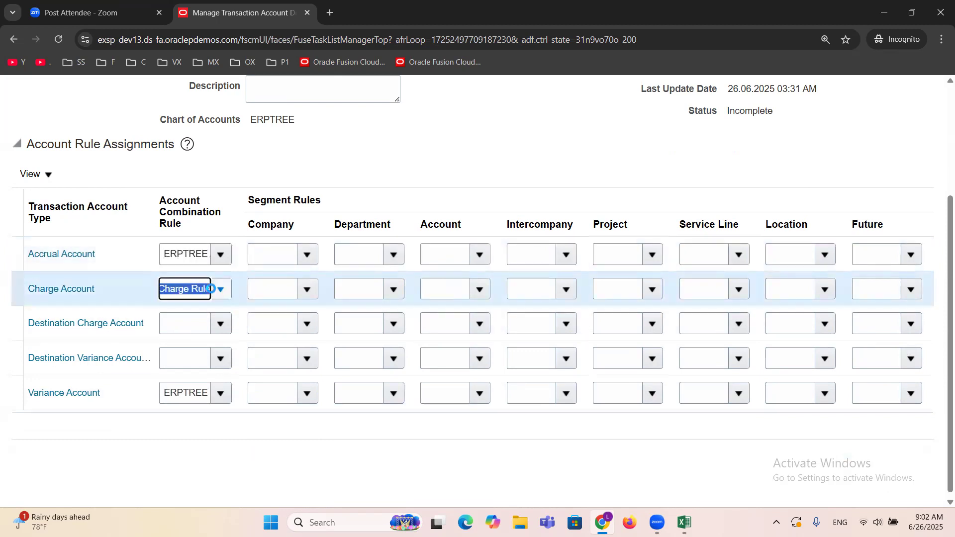
click(185, 388)
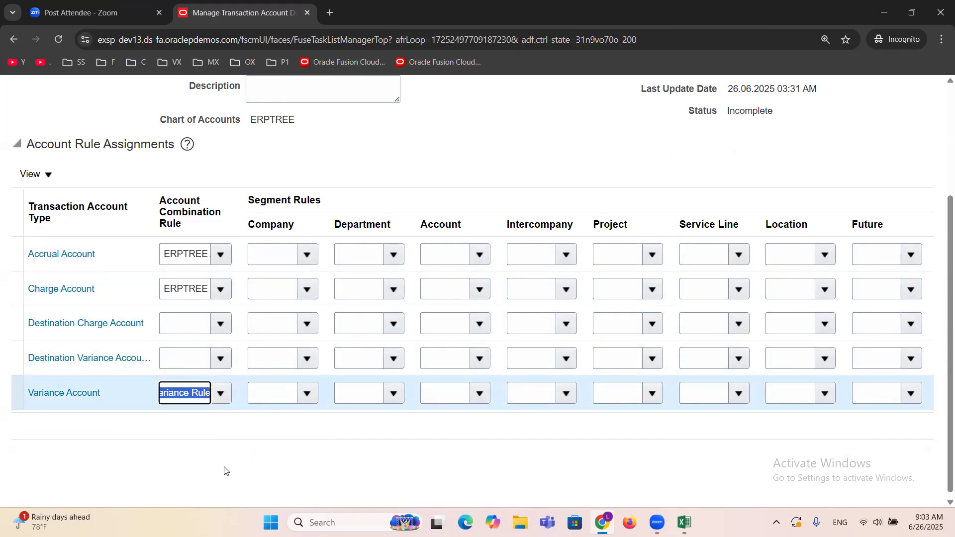
Step: Assign the ERPTREE Charge Rule to the Destination Charge Account and the ERPTREE Variance Rule to the Destination Variance Account
click(184, 317)
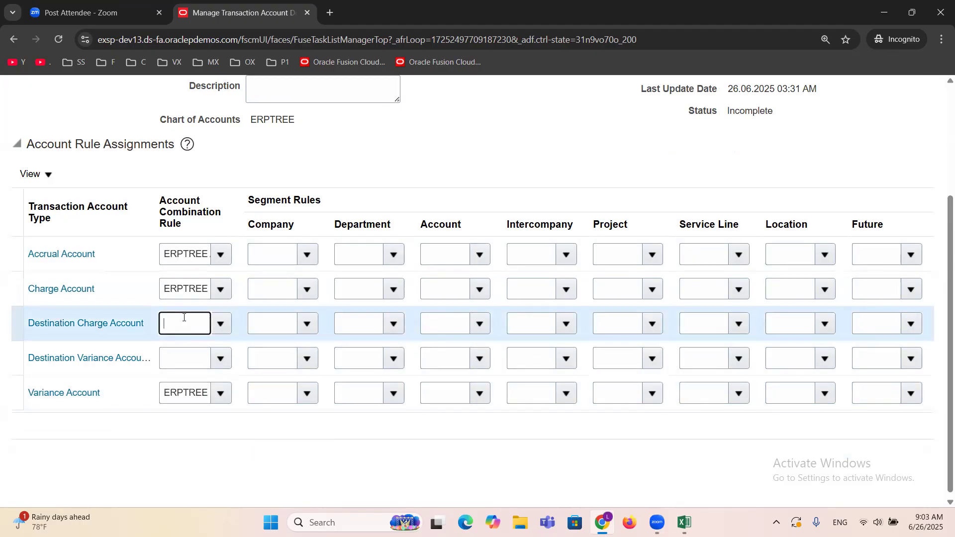
text(ERP)
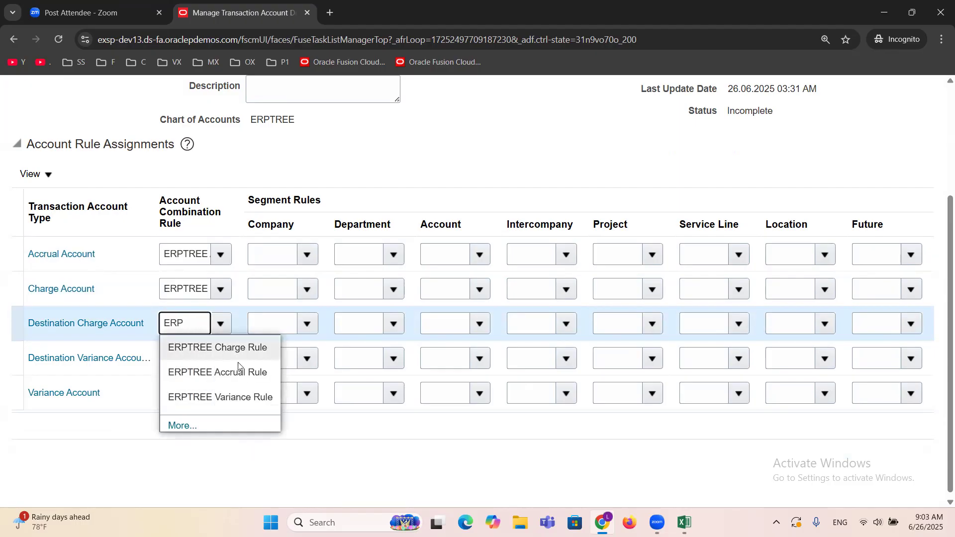
click(202, 347)
click(183, 361)
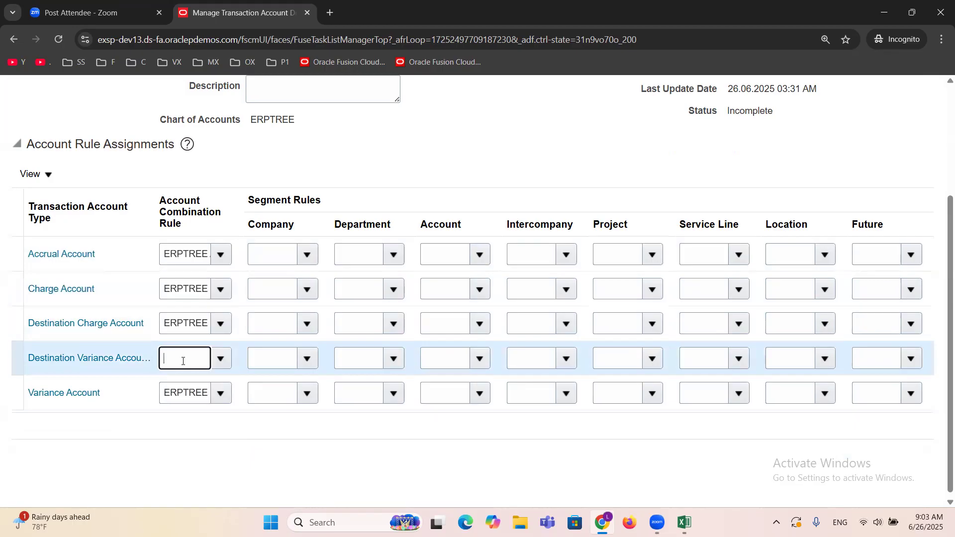
text(ERP)
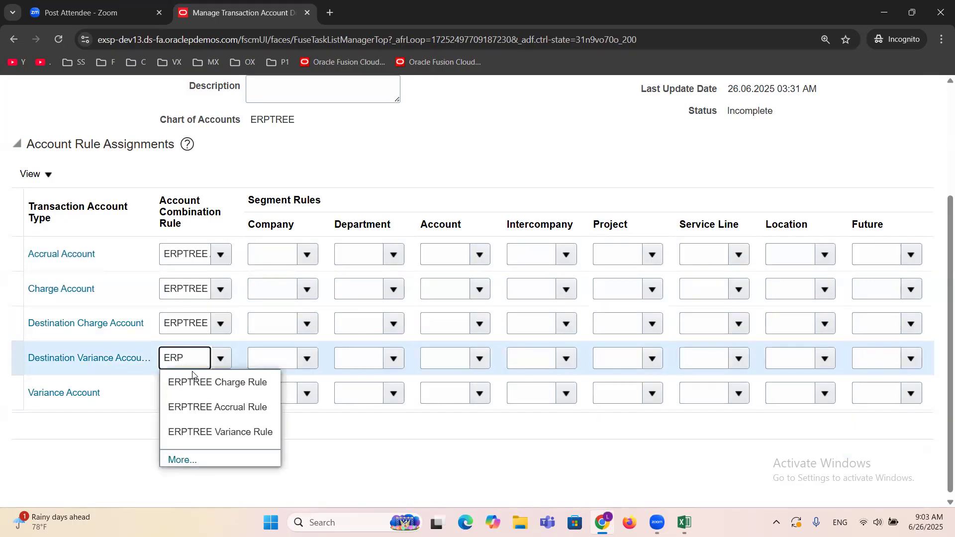
click(224, 432)
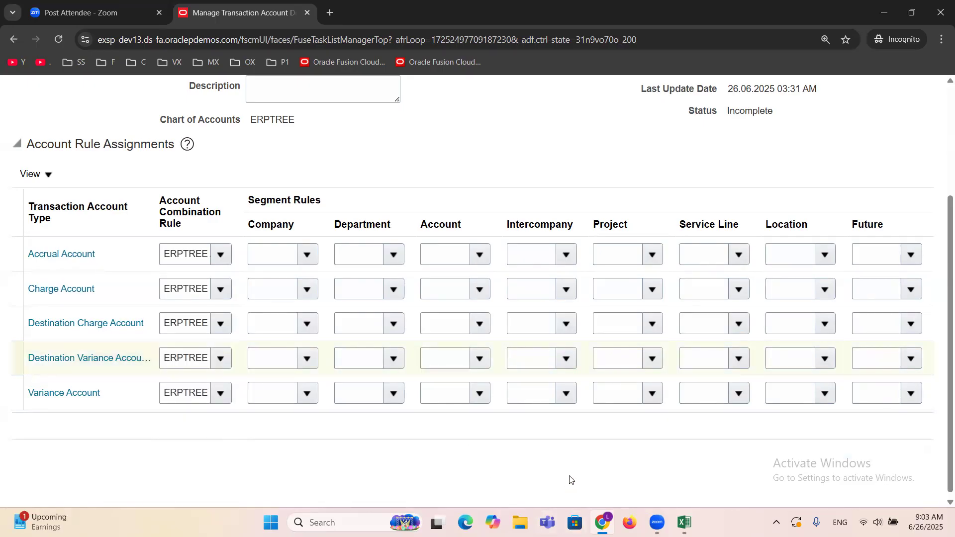
Step: Activate the ERPTREE PO TAB transaction account definition and return to the Procurement setup task list
scroll(572, 477, up, 3)
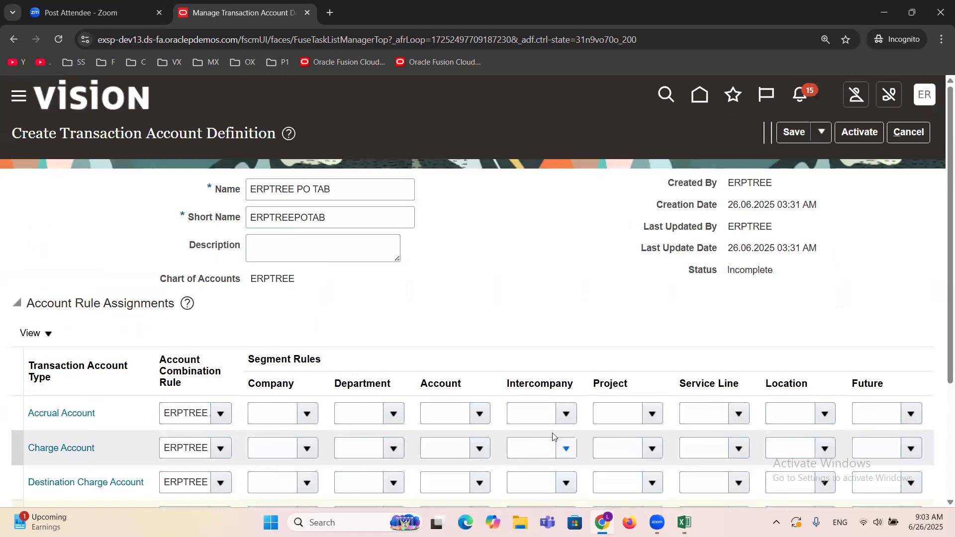
click(862, 134)
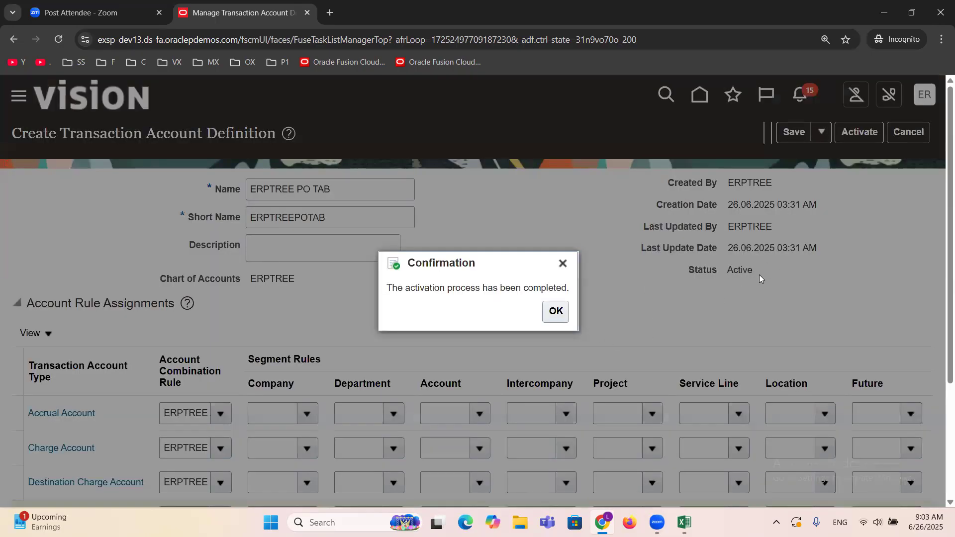
click(555, 312)
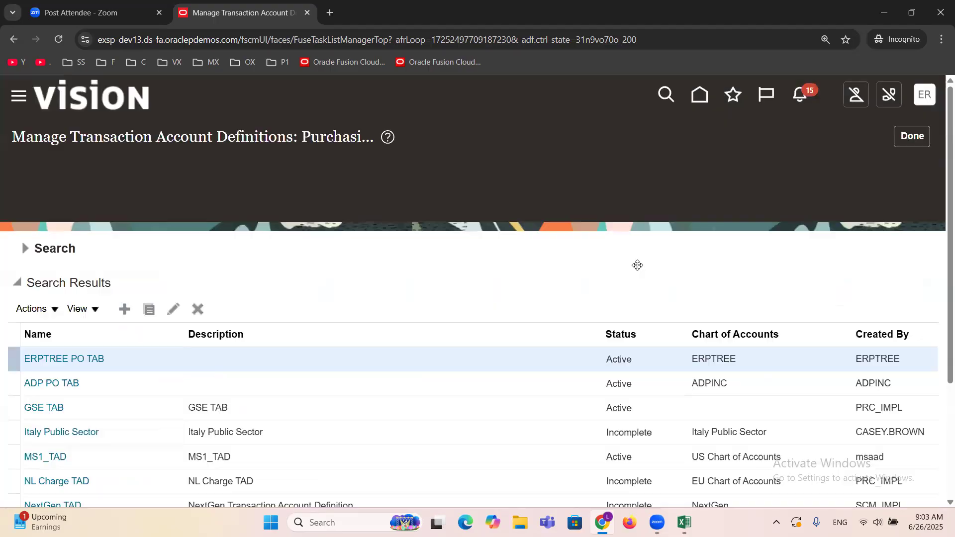
click(911, 137)
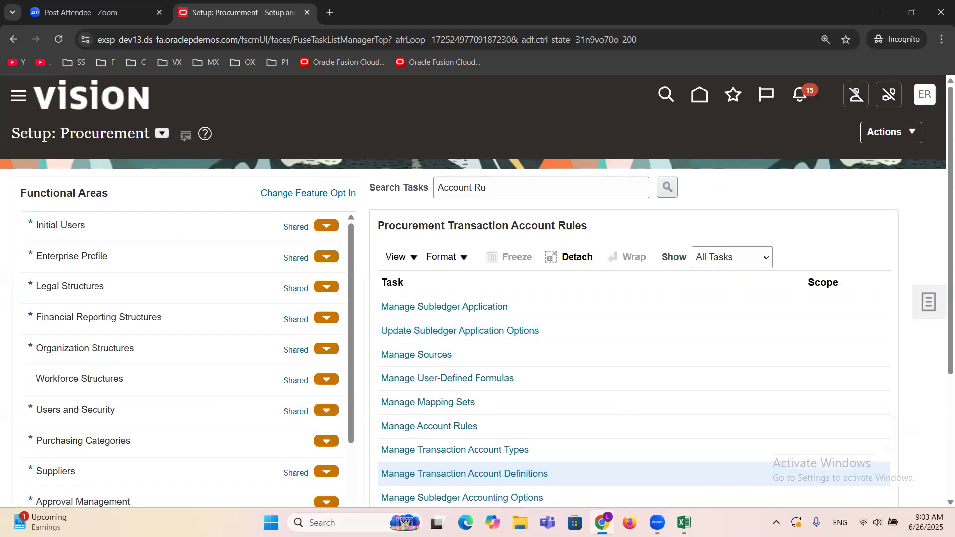
Step: Switch to the Excel setup checklist and review the Manage Subledger Accounting Options (Assign TAB to Ledger) task
click(684, 522)
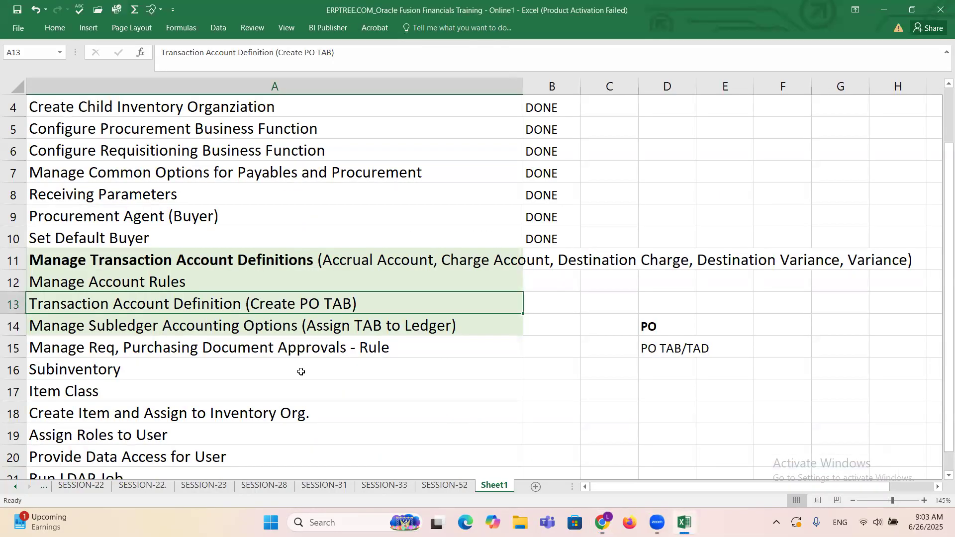
click(228, 331)
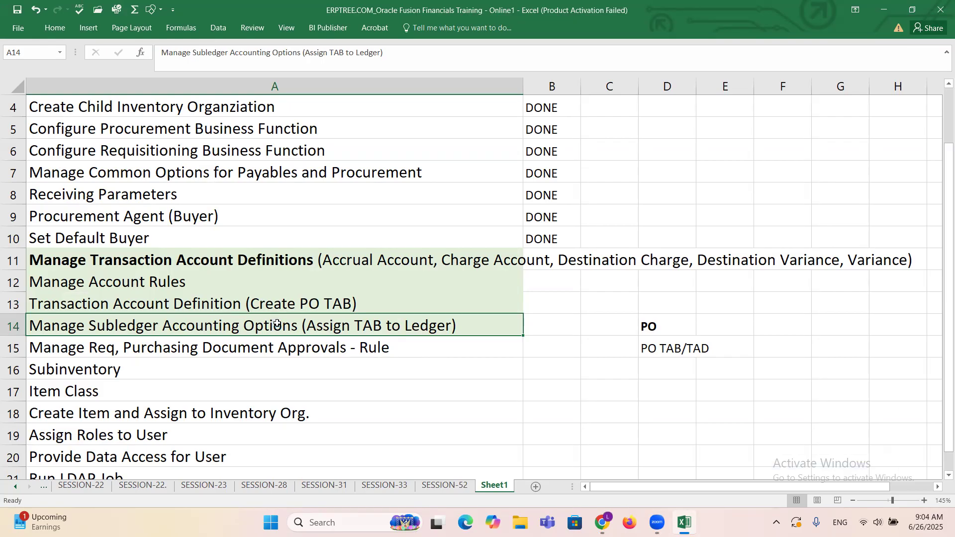
mouse_move(601, 522)
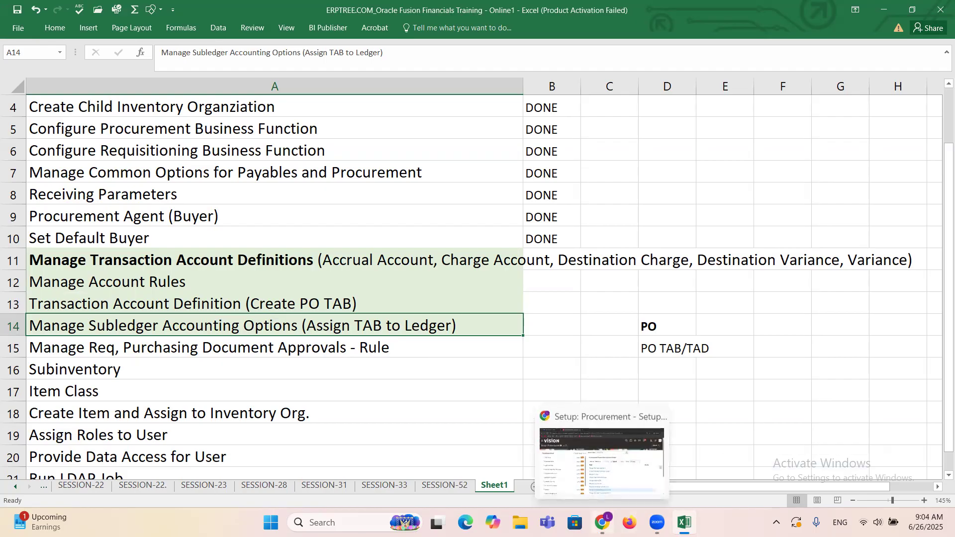
Step: Switch back to Oracle Fusion in the browser and open the Manage Subledger Accounting Options task for procurement
click(606, 475)
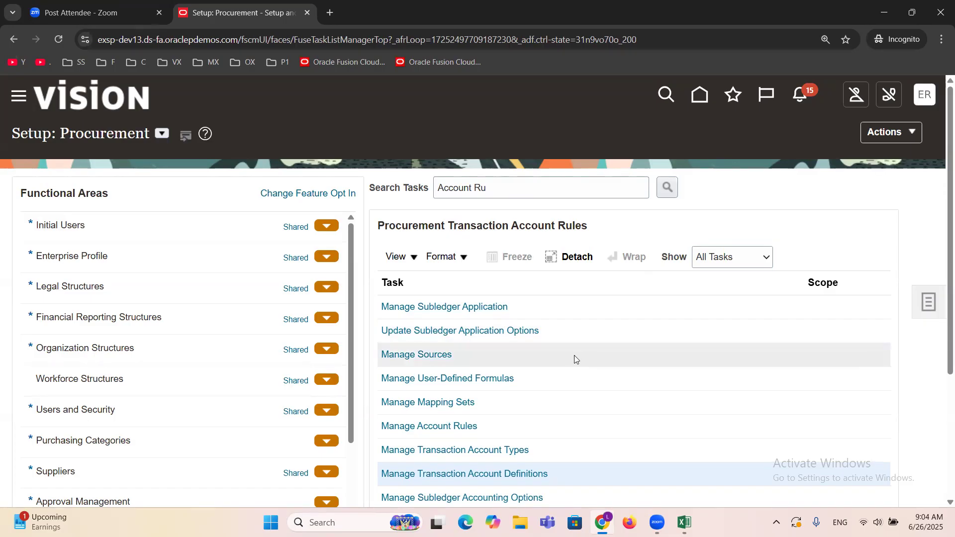
triple_click(494, 194)
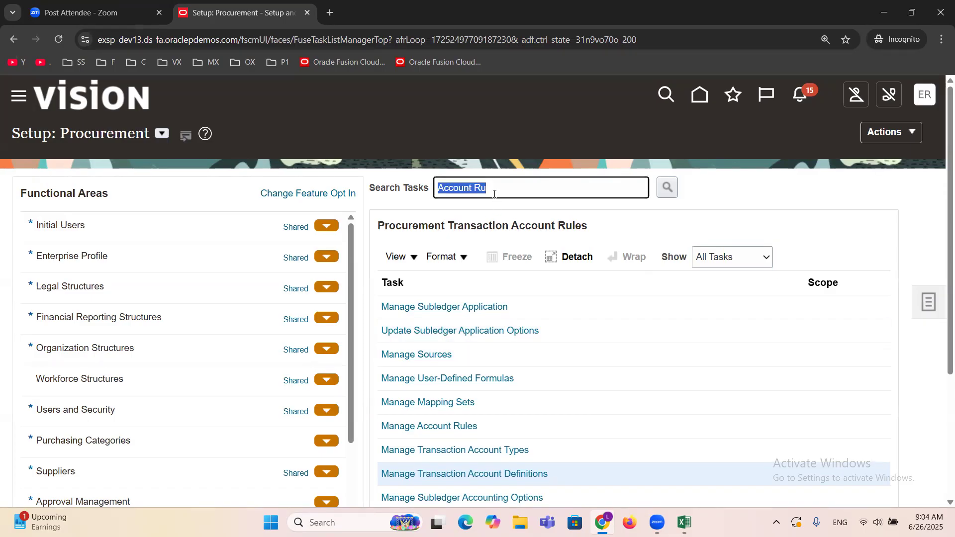
scroll(772, 370, down, 4)
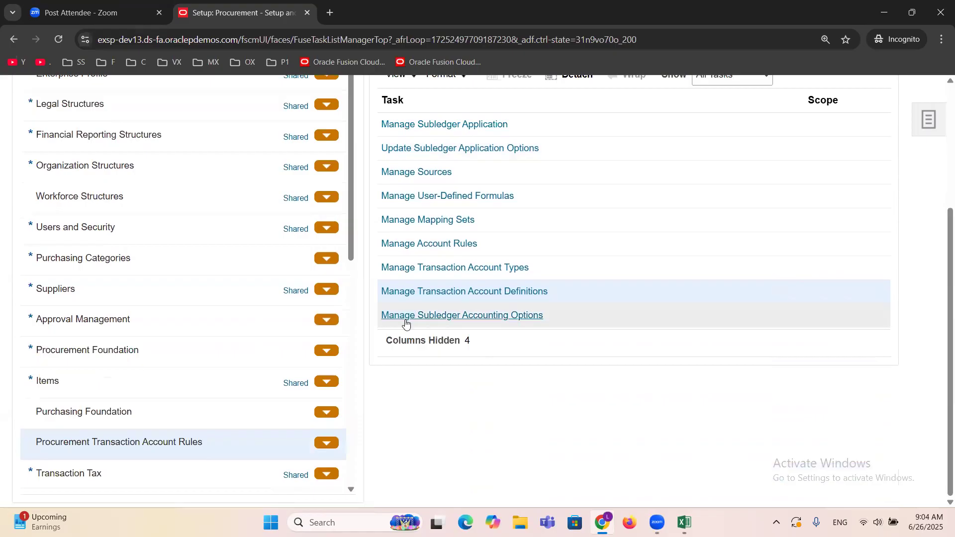
click(487, 315)
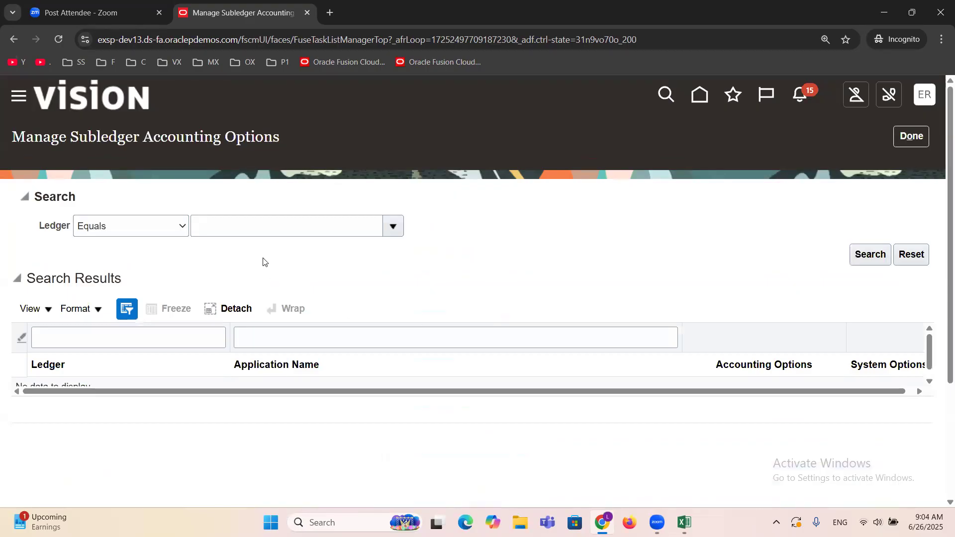
Step: Search the subledger accounting options for the ERPTREE US ledger
click(252, 227)
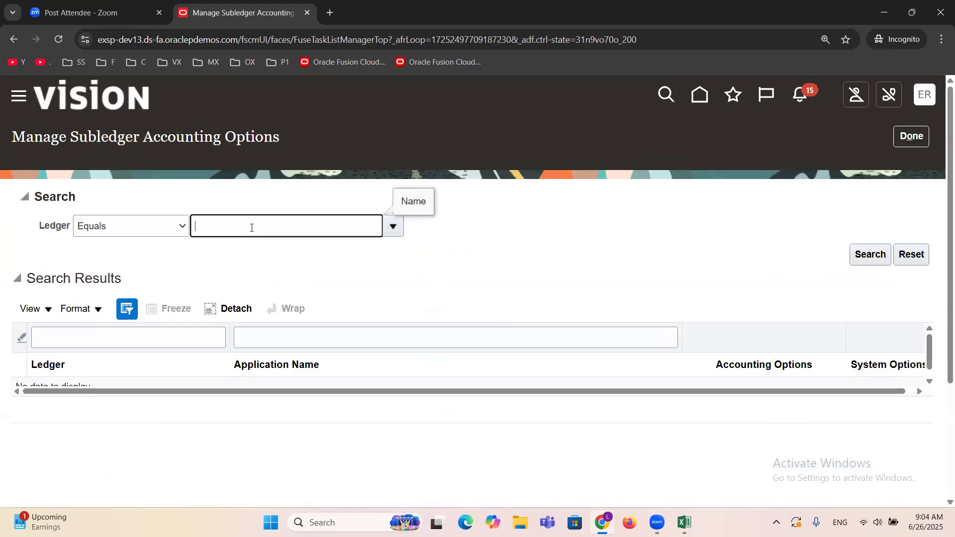
text(ERPTREE)
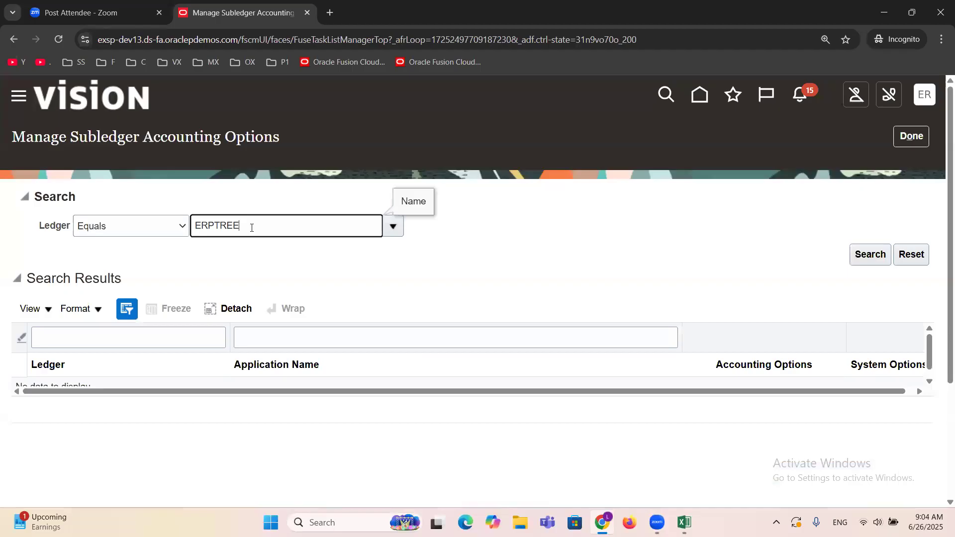
key(Tab)
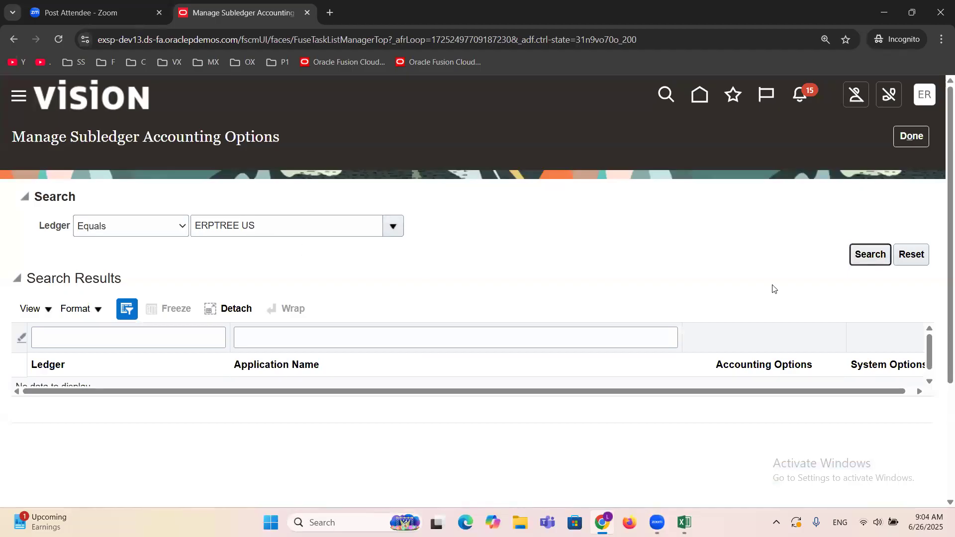
click(859, 262)
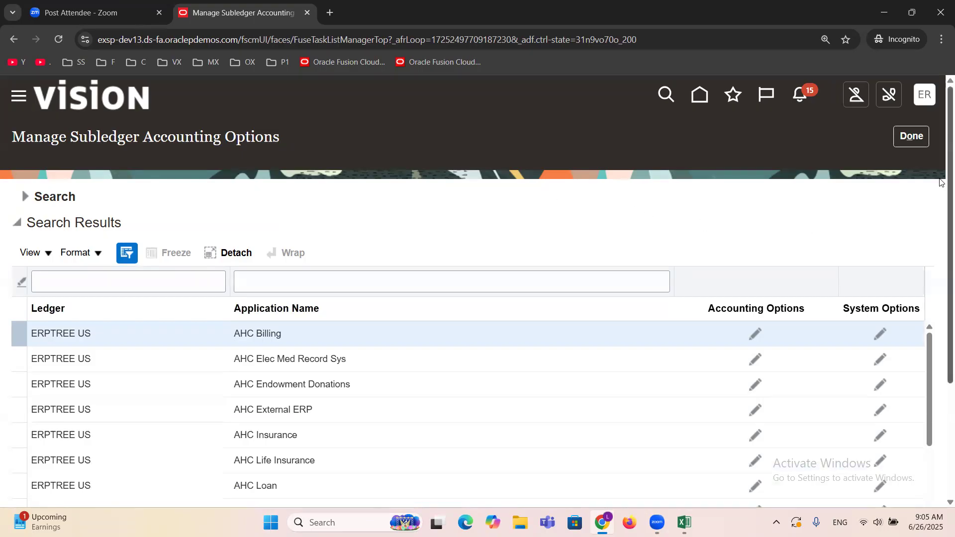
Step: Open the accounting options of the Purchasing application for the ERPTREE US ledger for editing
scroll(940, 224, down, 3)
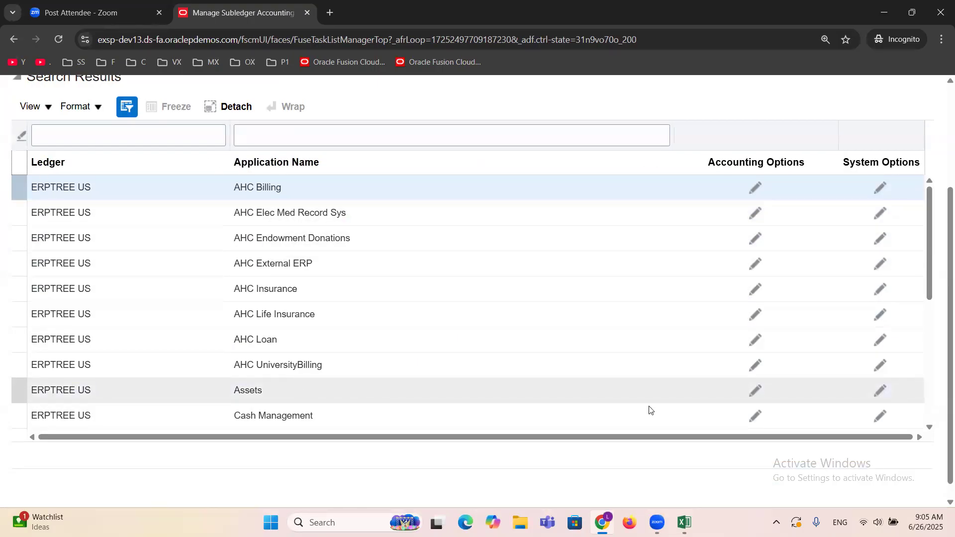
mouse_move(930, 224)
mouse_down()
mouse_move(931, 272)
mouse_move(928, 217)
mouse_up()
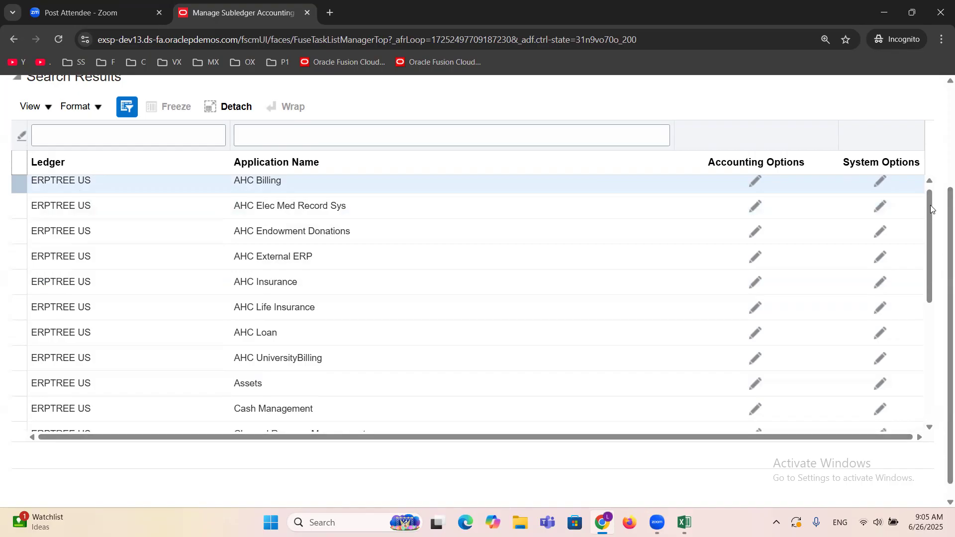
drag(931, 209, 934, 382)
click(289, 282)
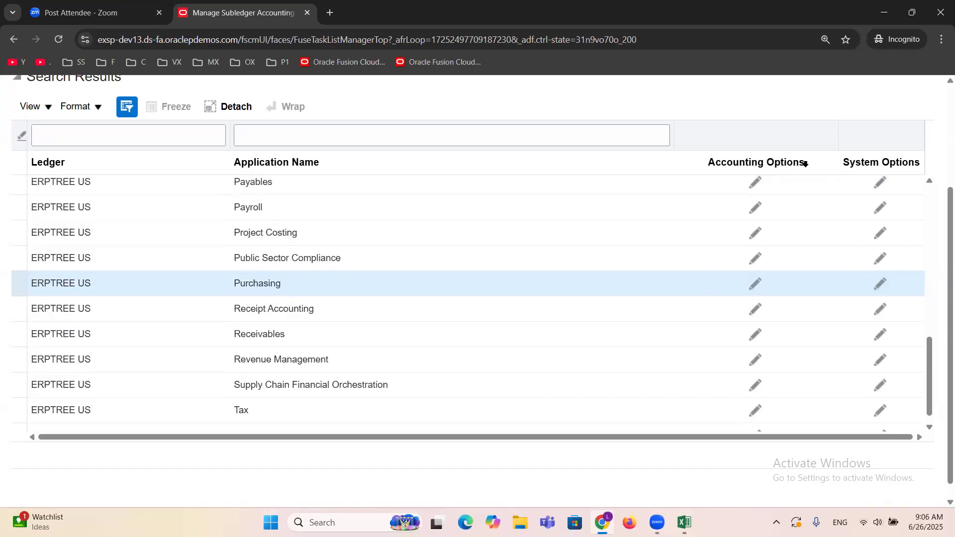
click(754, 287)
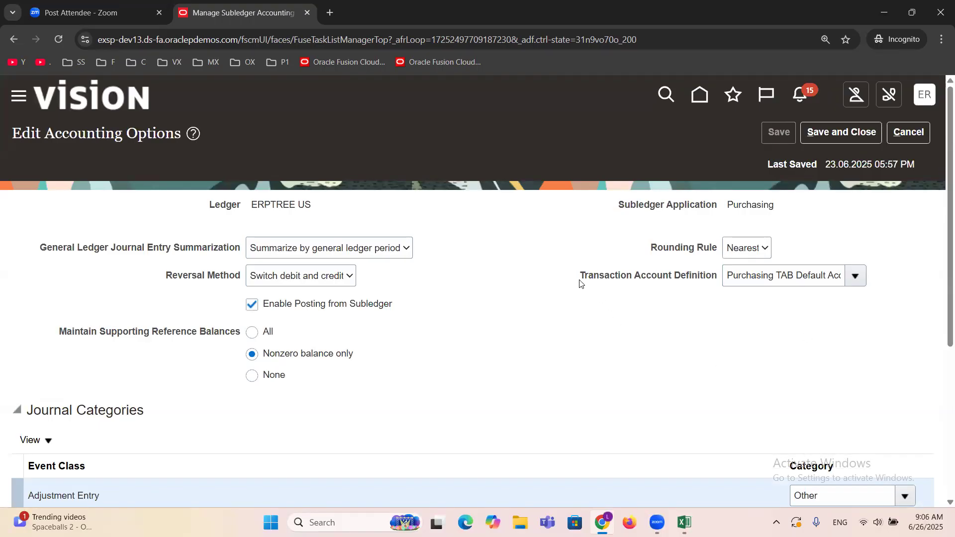
Step: Replace the Purchasing application's Transaction Account Definition with ERPTREE PO TAB
drag(580, 282, 716, 291)
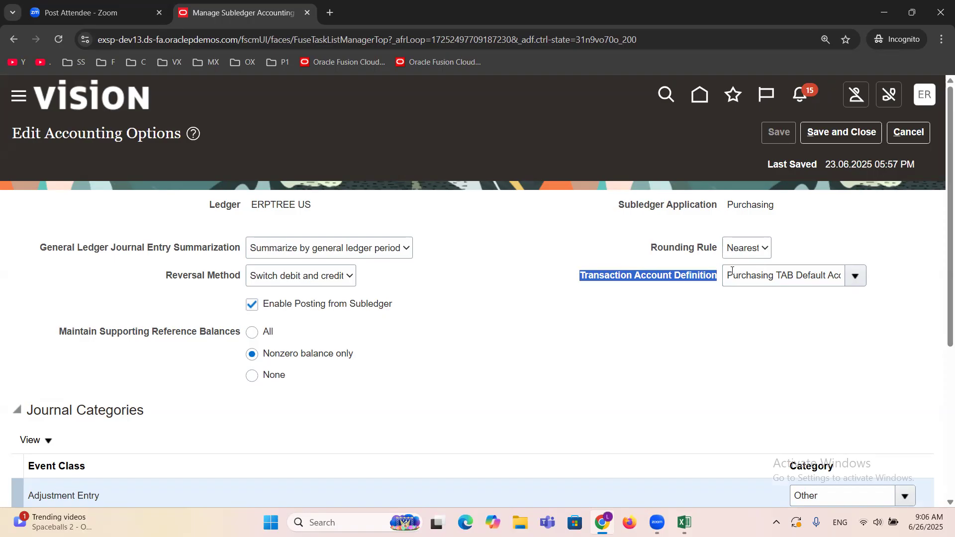
drag(730, 271, 870, 288)
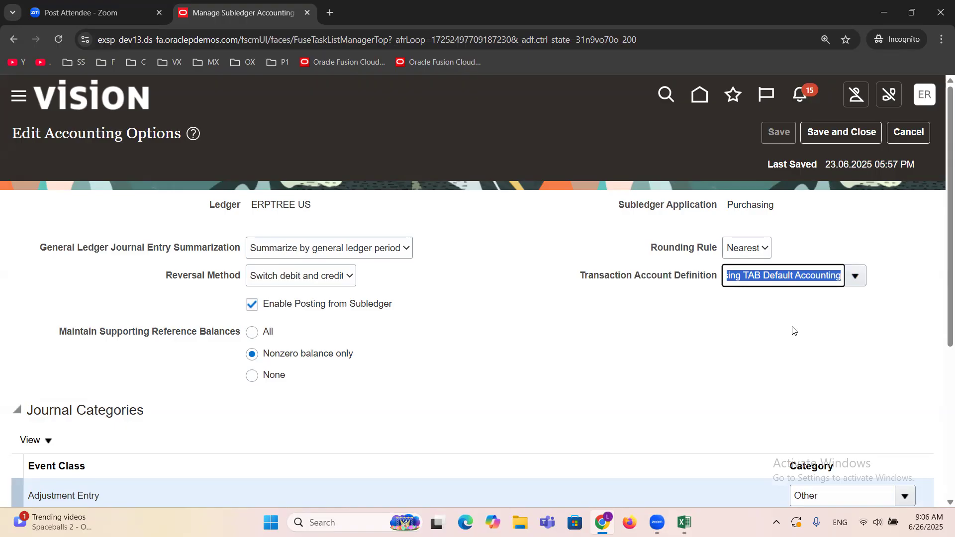
key(BackSpace)
click(856, 277)
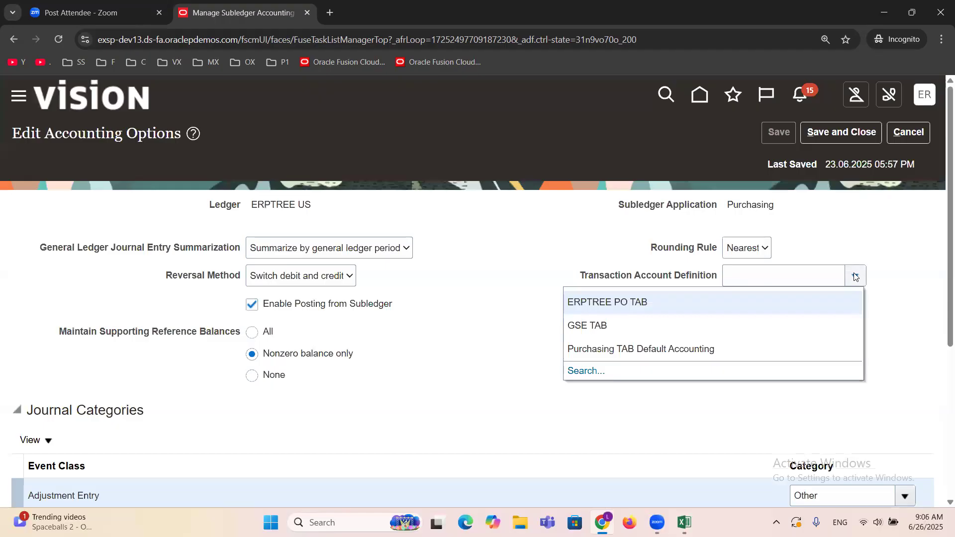
click(598, 301)
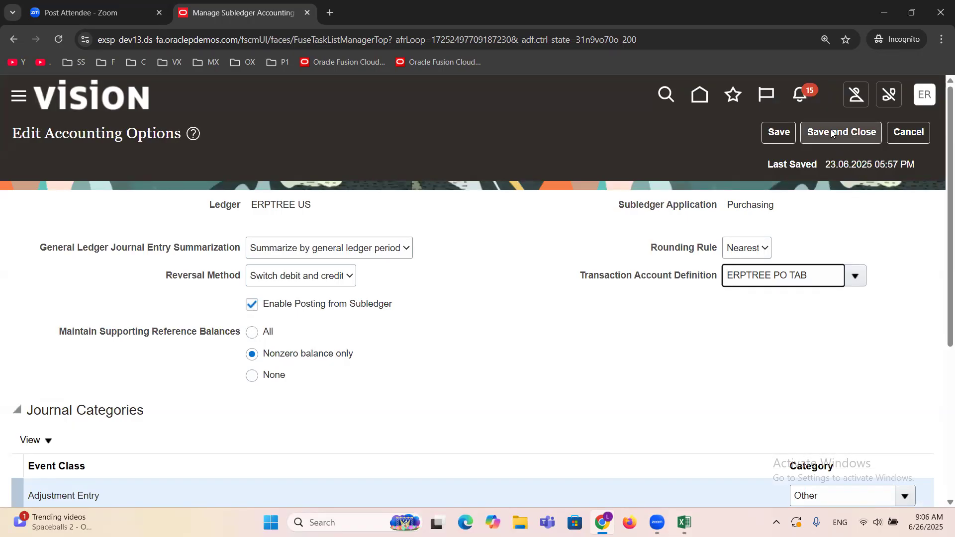
Step: Check the subledger application and ledger, save the Purchasing accounting options and return to the Procurement setup task list
double_click(756, 209)
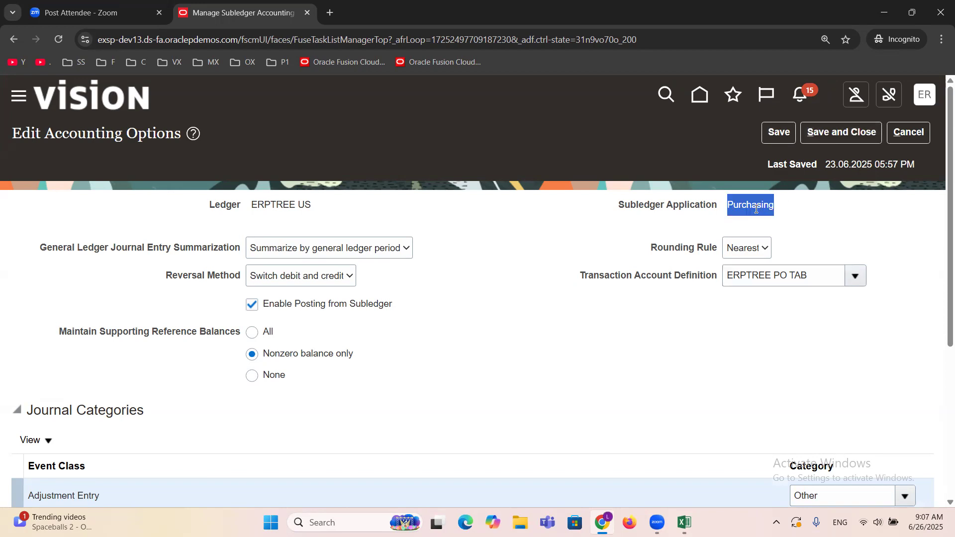
triple_click(273, 206)
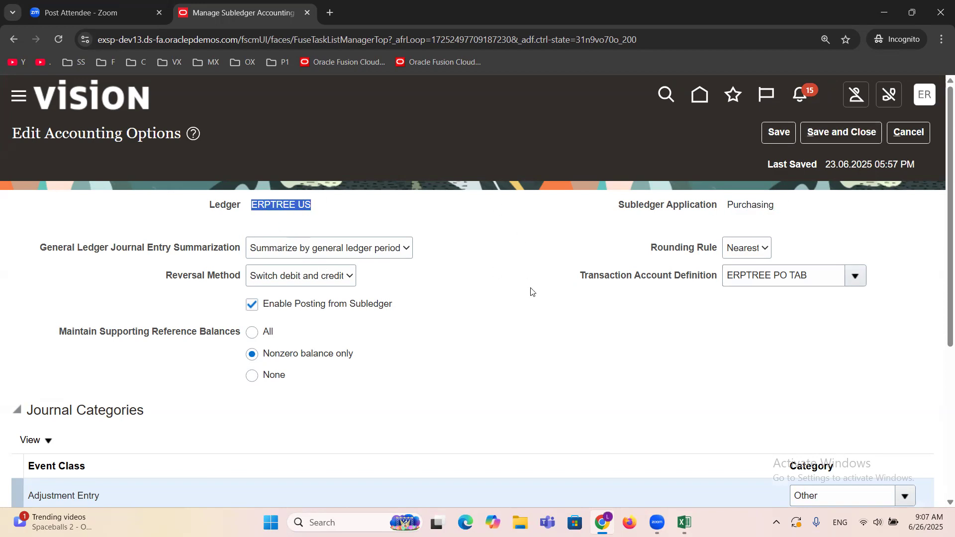
click(840, 132)
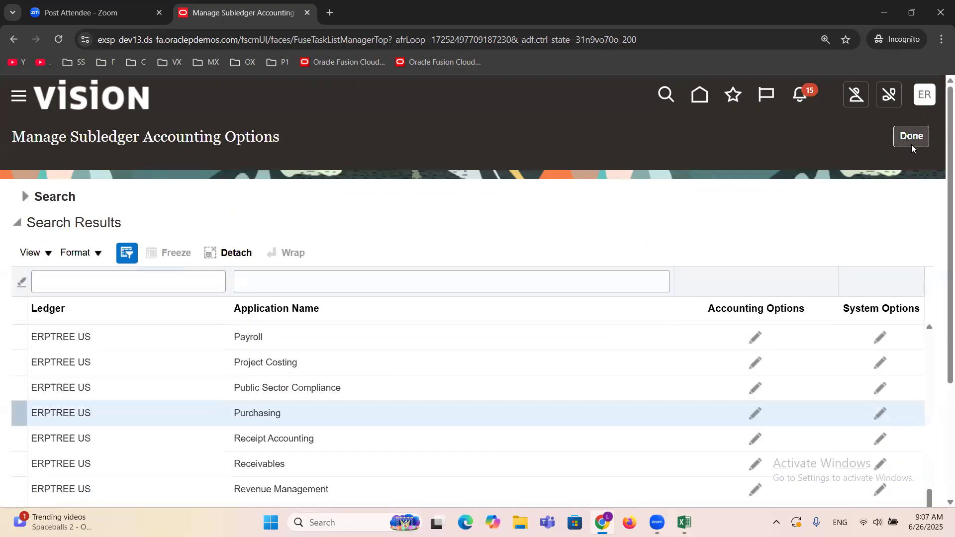
click(911, 140)
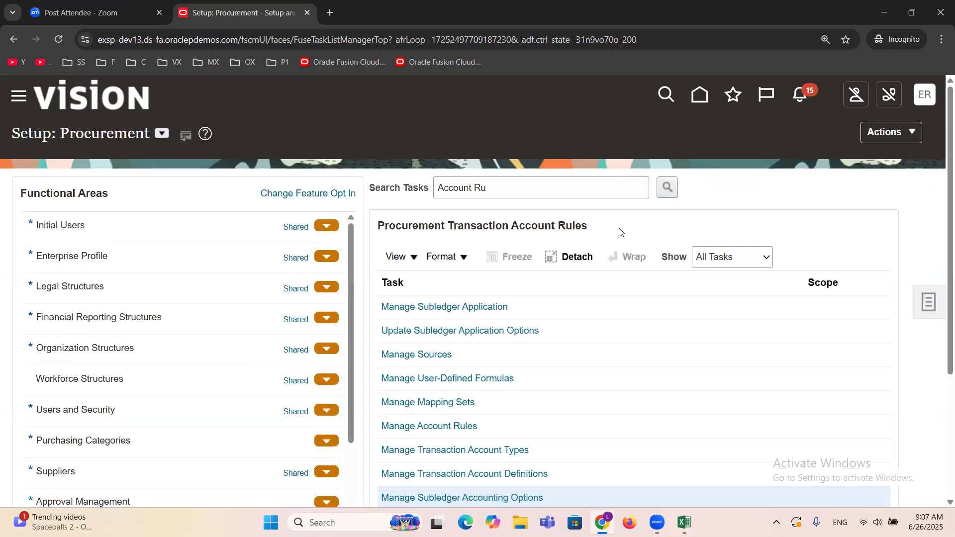
Step: Switch to the Excel setup checklist and mark Manage Account Rules, Transaction Account Definition and Manage Subledger Accounting Options as DONE
key(alt+Tab)
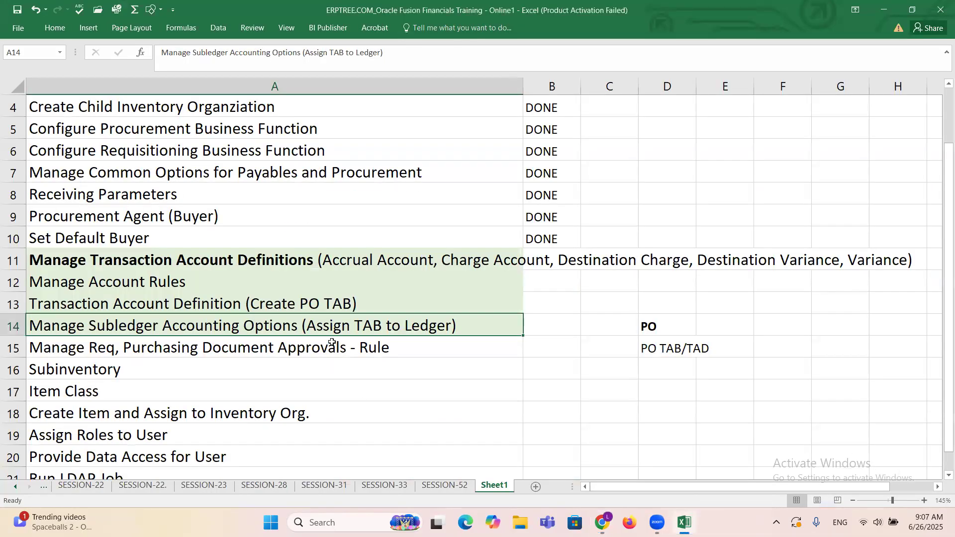
click(539, 276)
text(D)
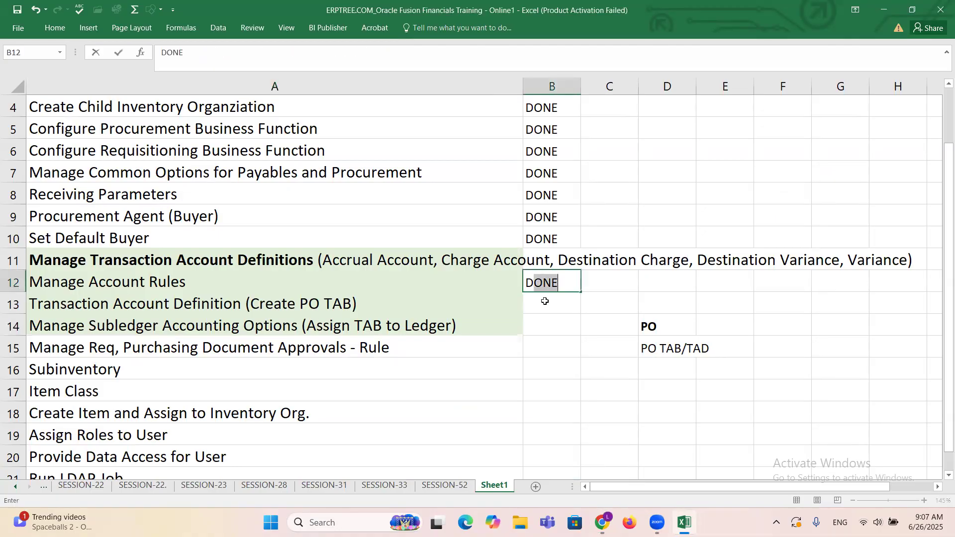
click(545, 301)
text(D)
click(550, 321)
text(D)
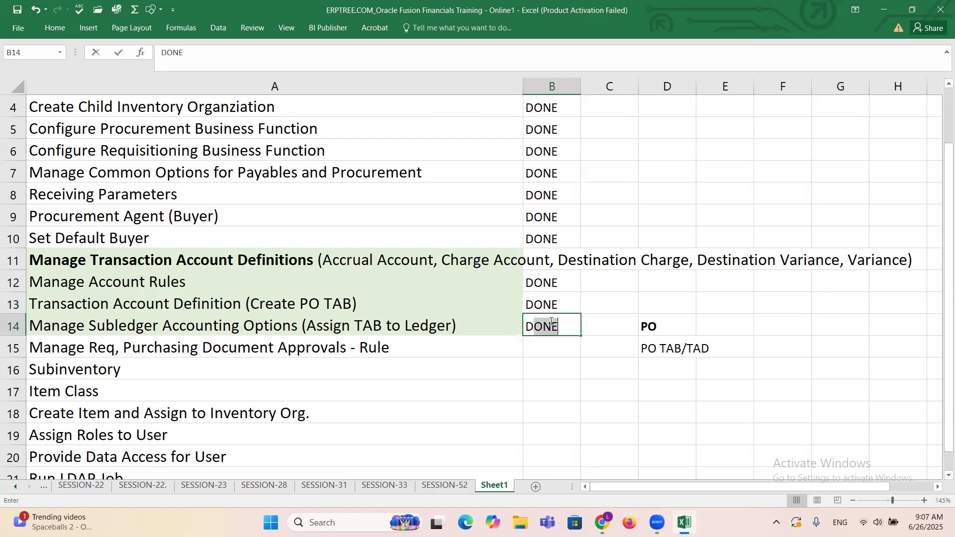
key(Tab)
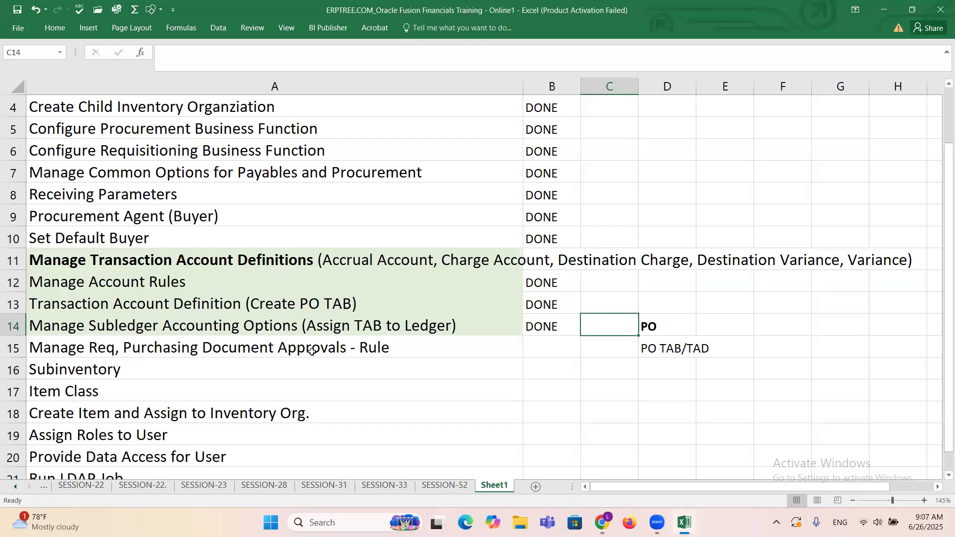
Step: Shorten the checklist entry in A15 to "Manage Purchasing Document Approvals - Rule" by removing the Req reference
scroll(312, 351, down, 1)
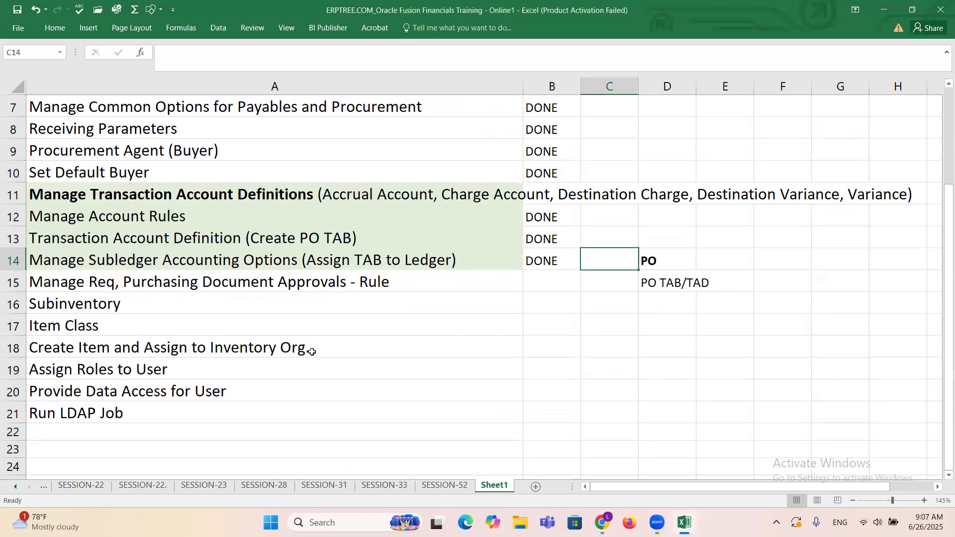
click(240, 280)
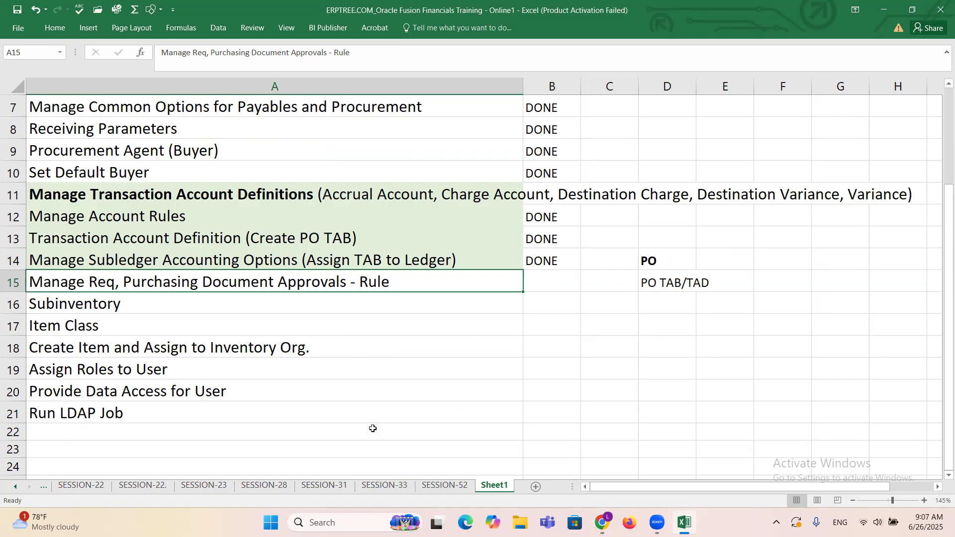
double_click(124, 281)
key(BackSpace)
key(BackSpace)
key(BackSpace)
key(BackSpace)
key(BackSpace)
key(BackSpace)
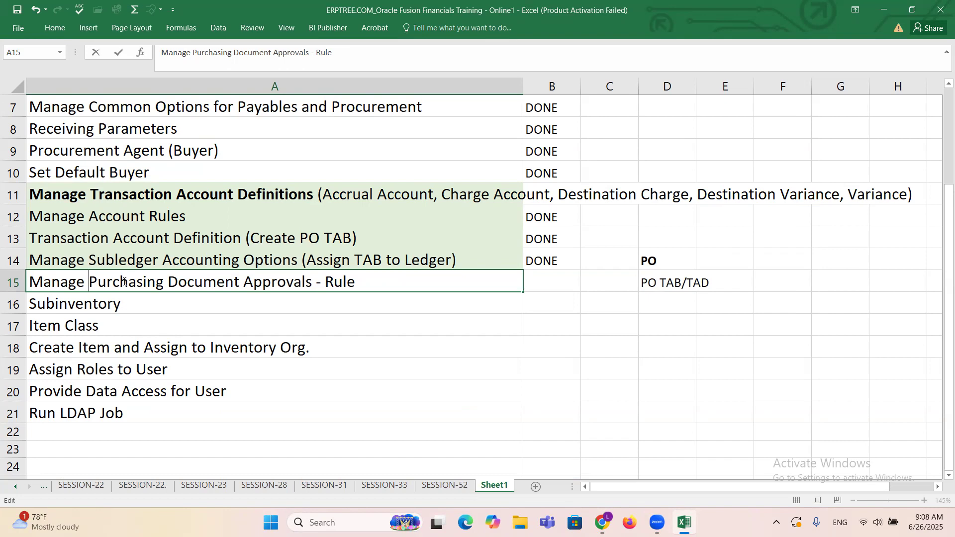
key(Escape)
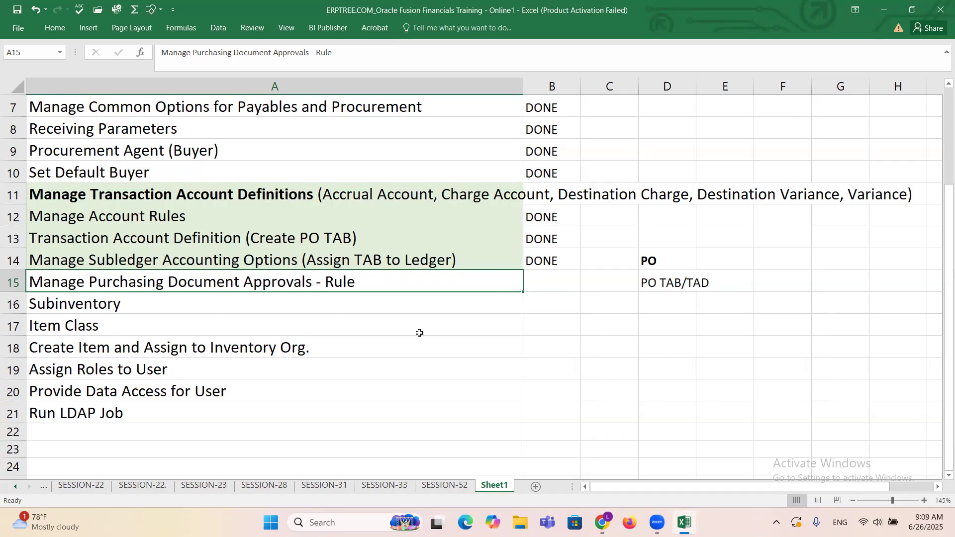
Step: Switch to Oracle Fusion in the browser, search the procurement setup tasks for "Approvals" and open Manage Purchasing Document Approvals
click(602, 522)
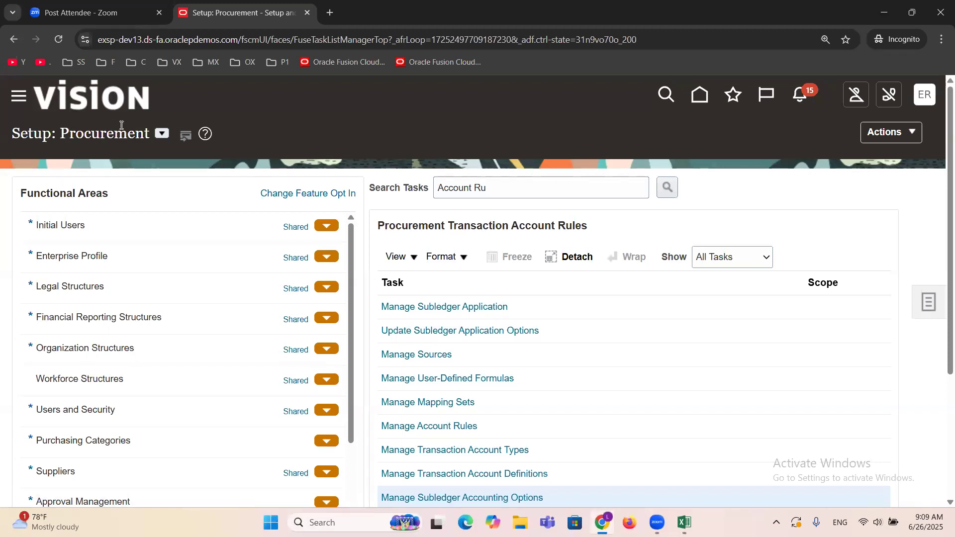
triple_click(524, 180)
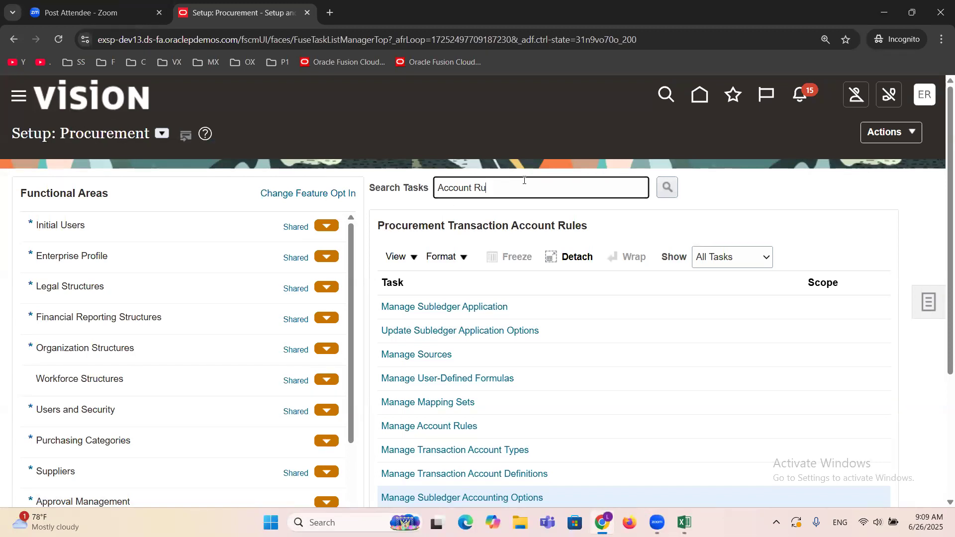
text(Approvals)
key(Return)
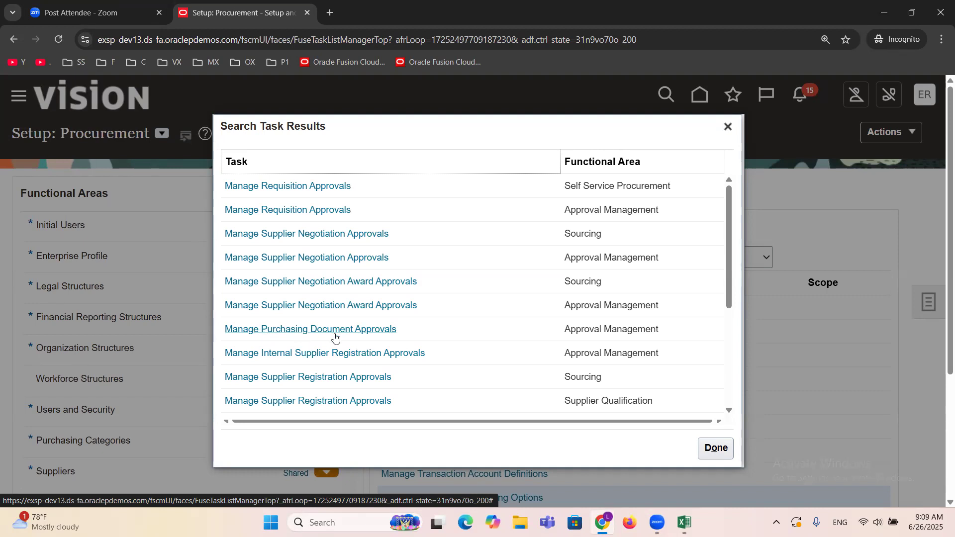
click(377, 330)
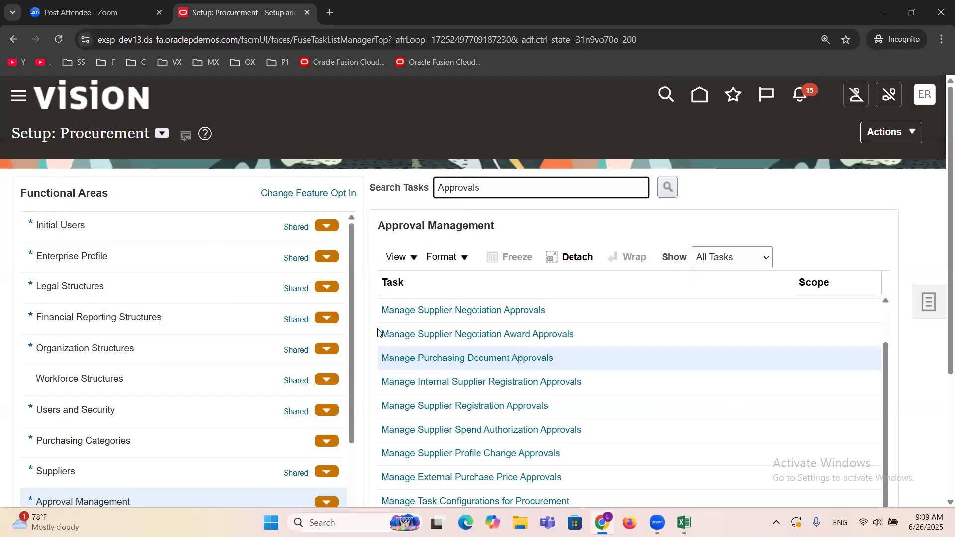
click(477, 359)
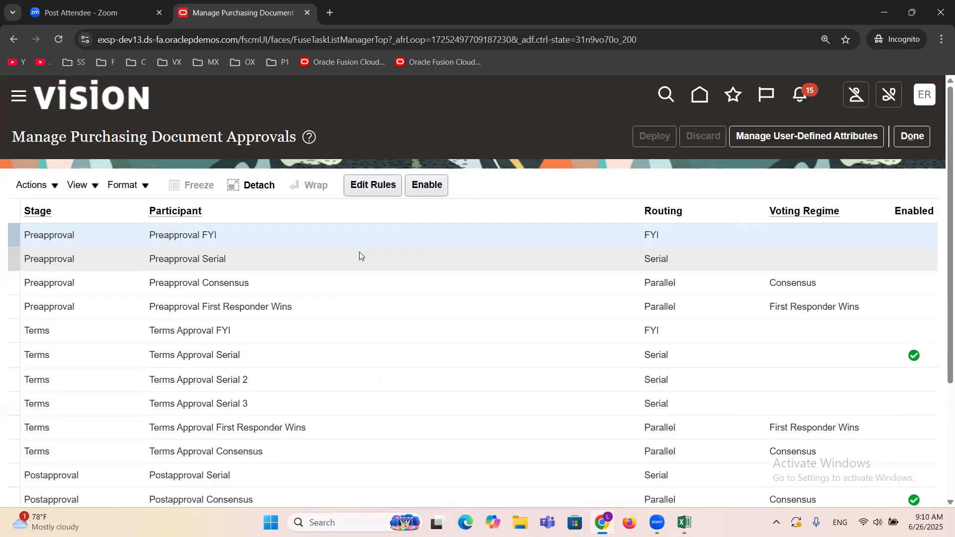
Step: Examine the purchasing document approval stages and participants, including the enabled Terms Approval Serial and Postapproval Consensus rows
scroll(287, 278, down, 1)
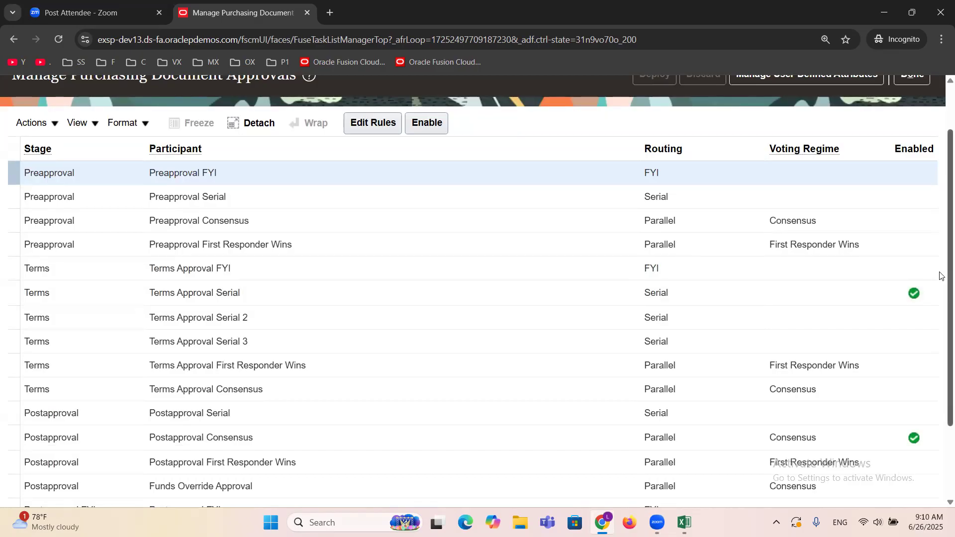
scroll(940, 276, up, 2)
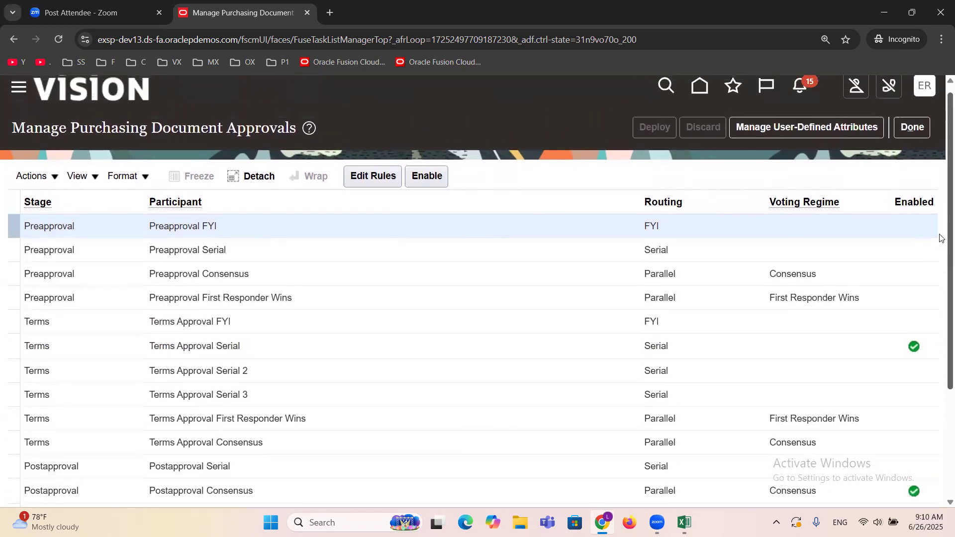
scroll(940, 248, down, 1)
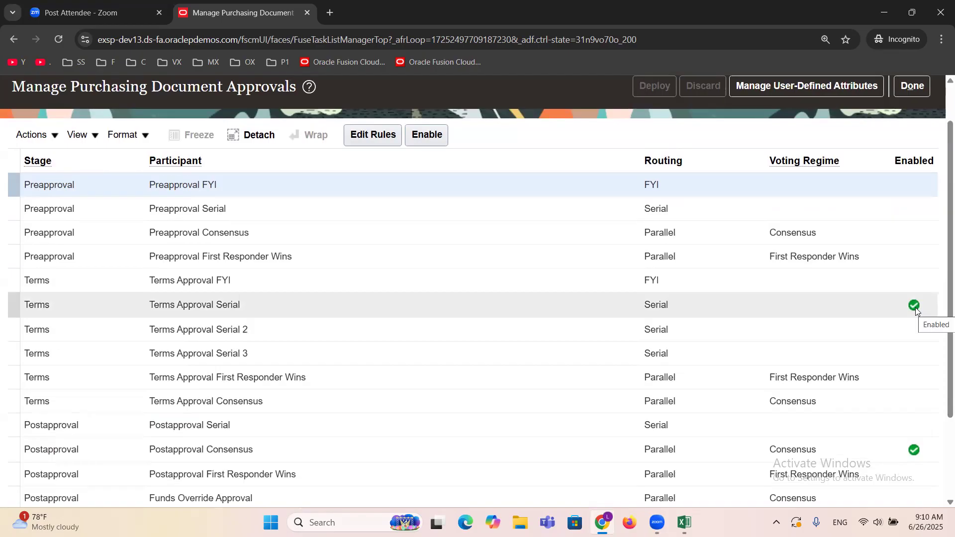
click(784, 306)
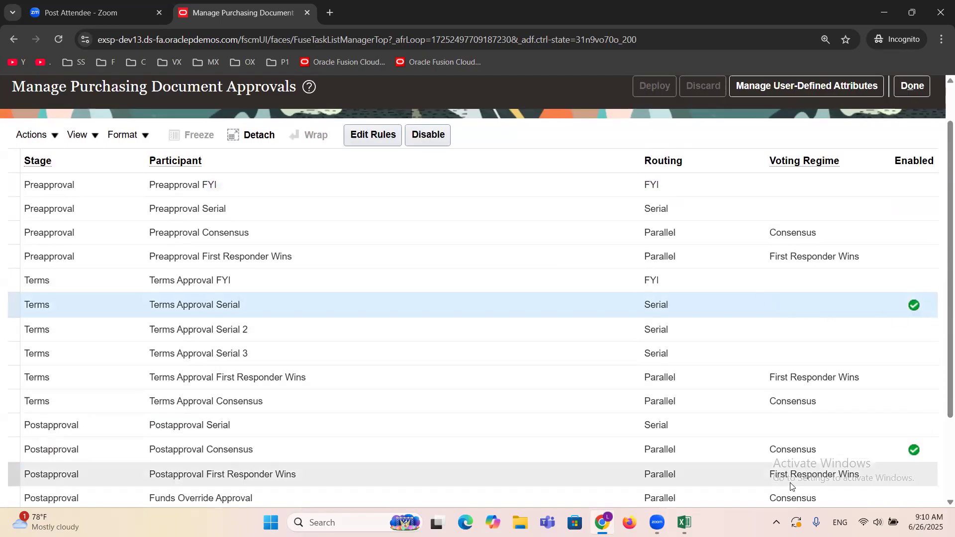
click(758, 450)
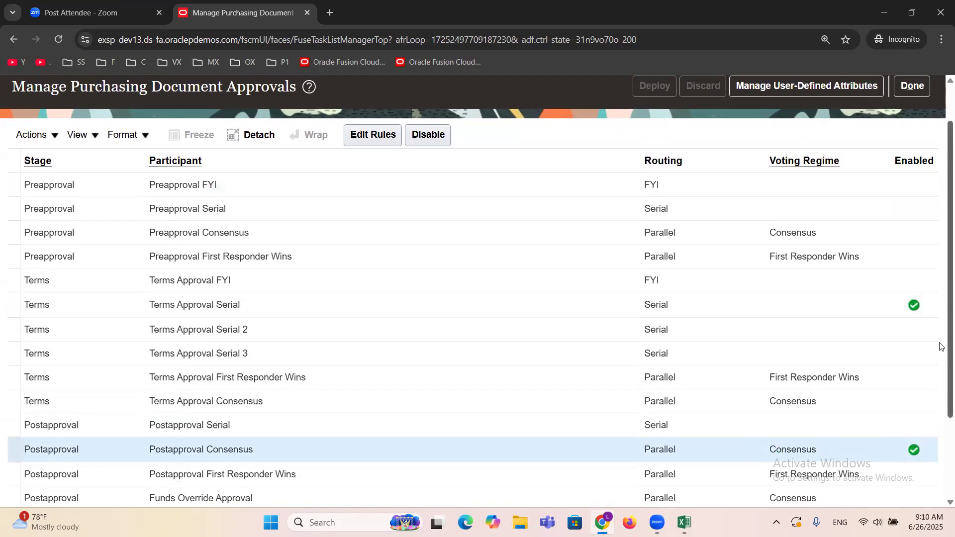
scroll(941, 380, down, 2)
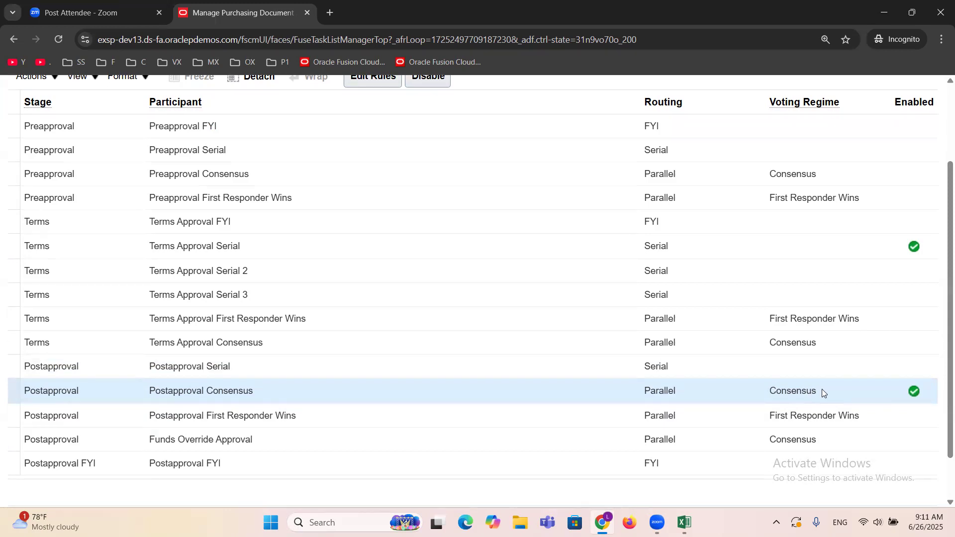
Step: Disable the Terms Approval Serial participant in the purchasing document approvals list
scroll(938, 368, up, 2)
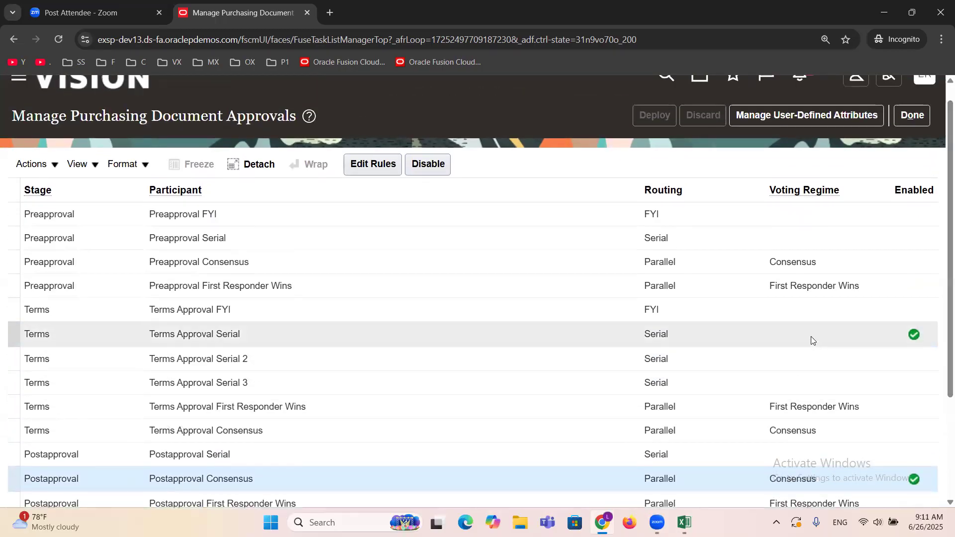
click(811, 336)
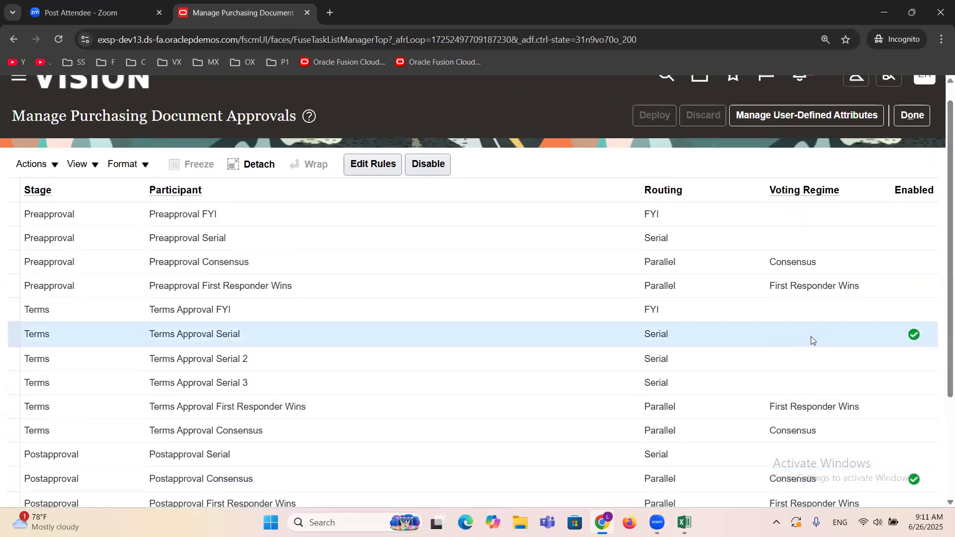
click(428, 165)
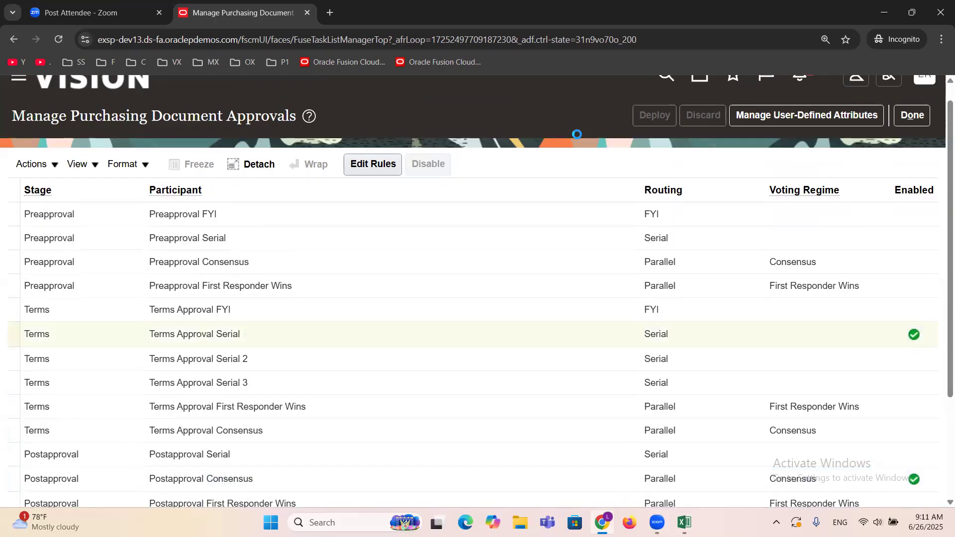
Step: Disable the Postapproval Consensus participant and enable it again
scroll(553, 158, down, 2)
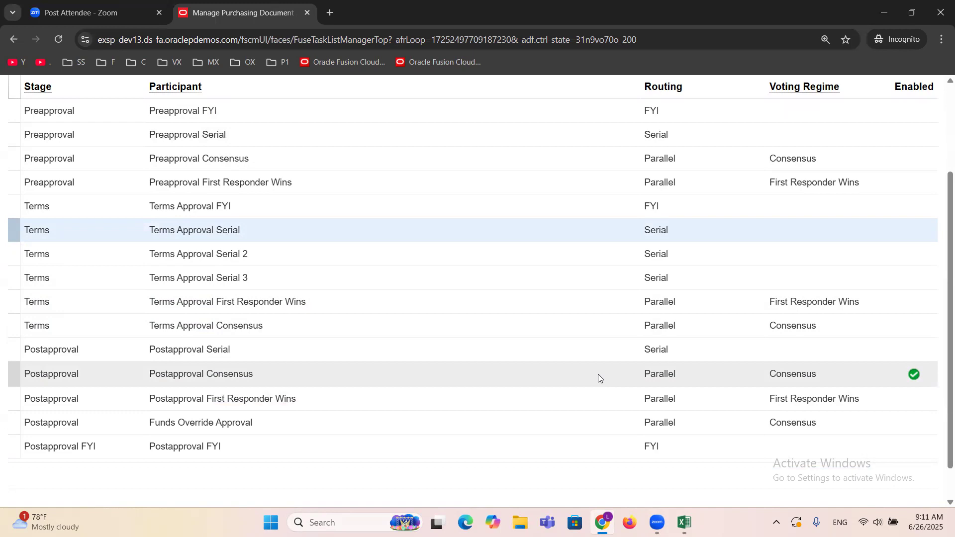
click(598, 374)
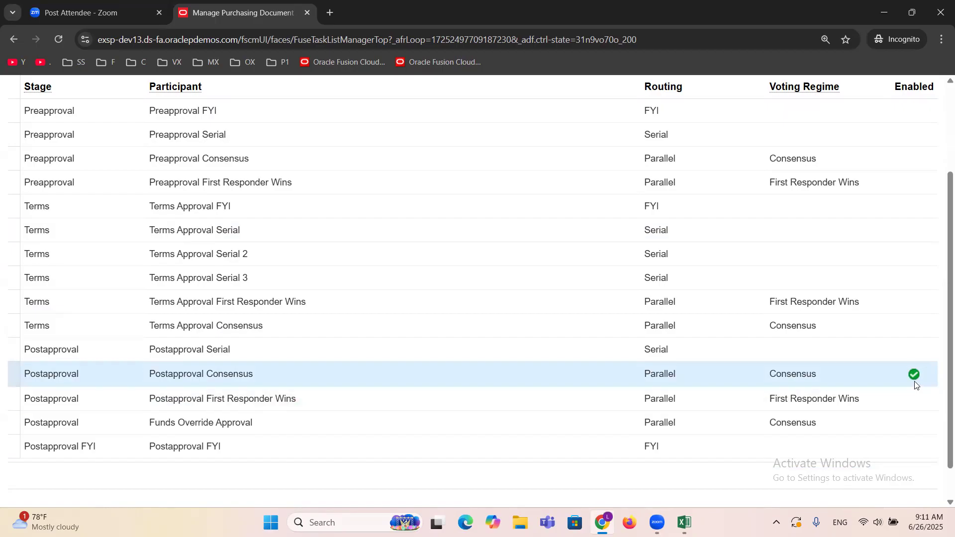
scroll(942, 351, up, 2)
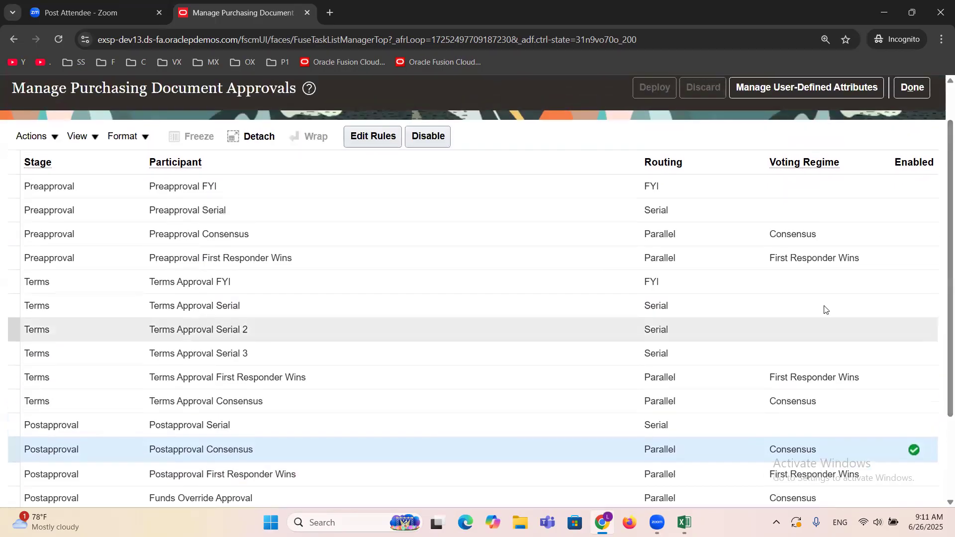
click(423, 143)
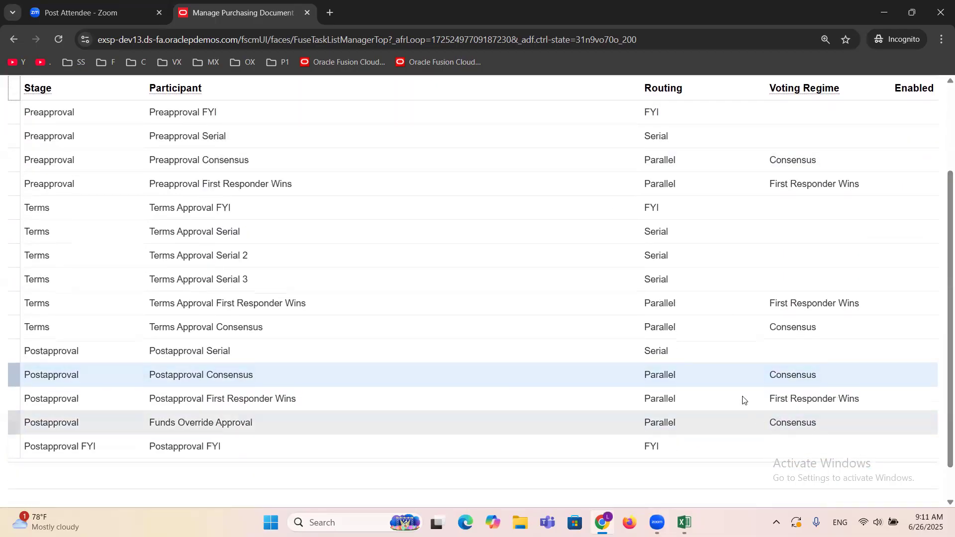
scroll(475, 372, up, 3)
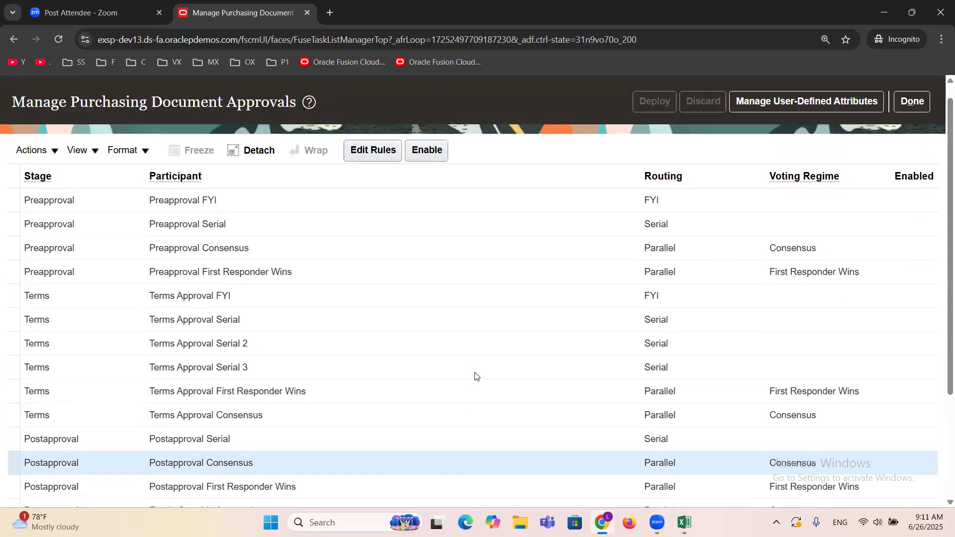
click(413, 185)
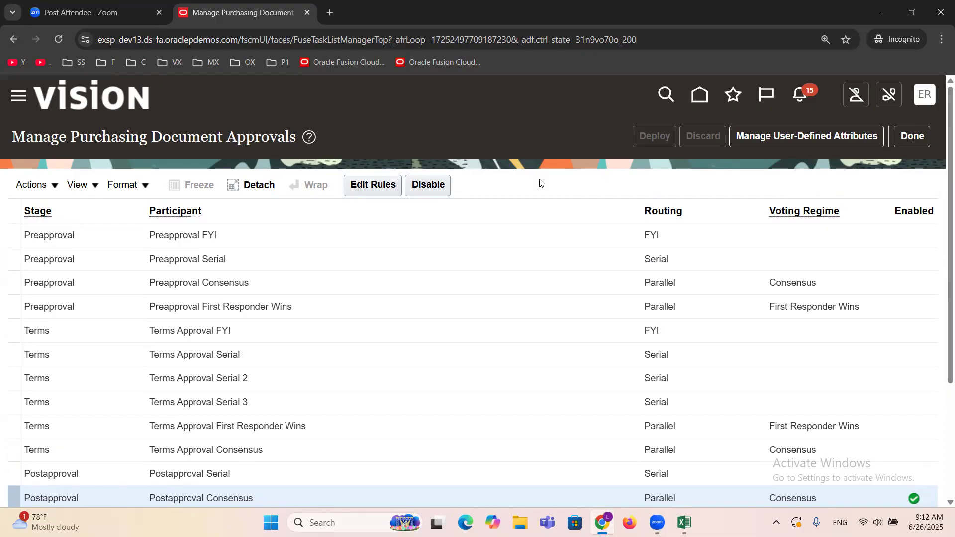
Step: Open the approval rules of the Postapproval Consensus participant for editing and disable the "all bus" rule
scroll(542, 186, down, 1)
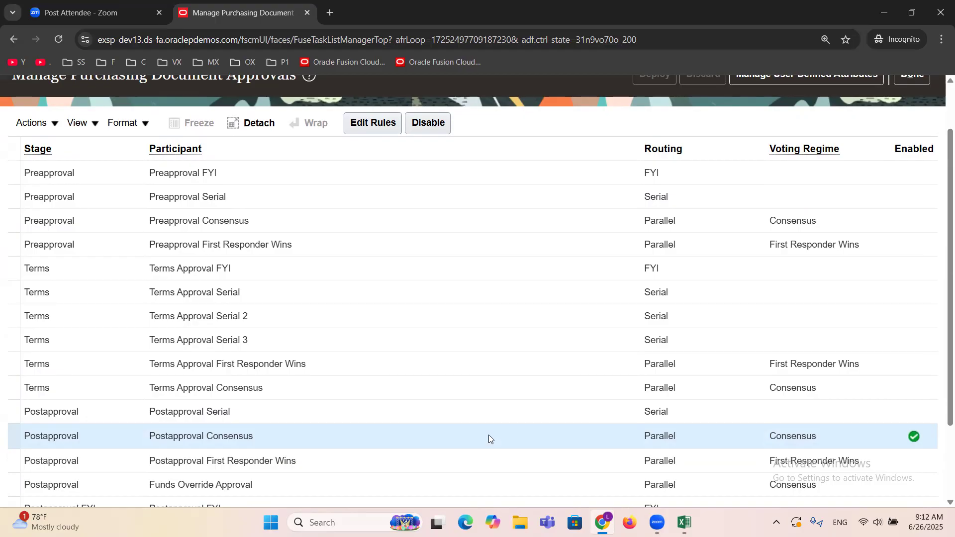
click(369, 125)
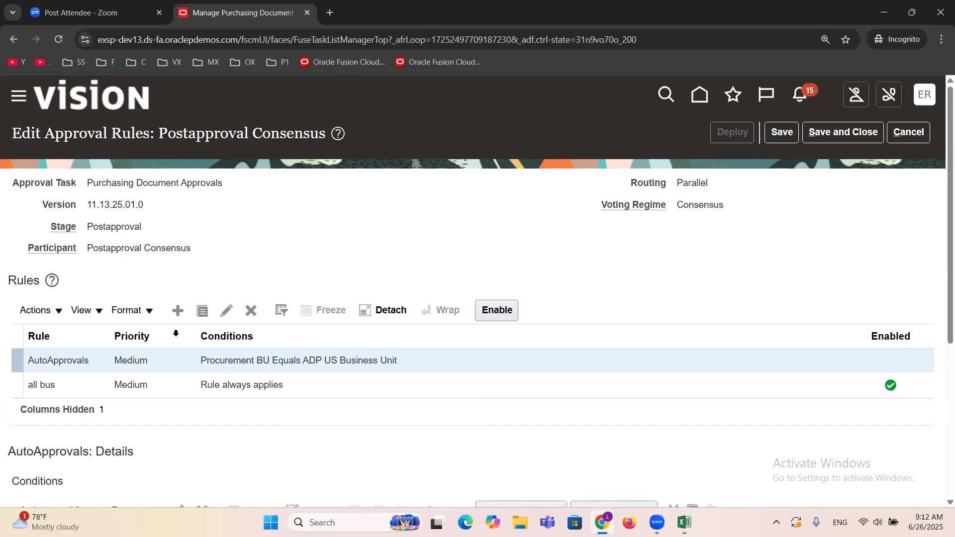
click(319, 396)
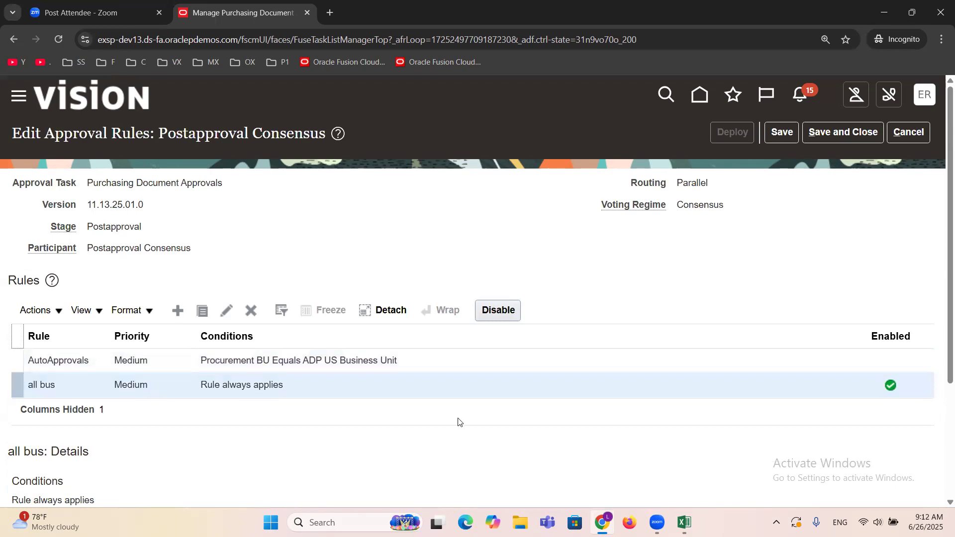
click(512, 310)
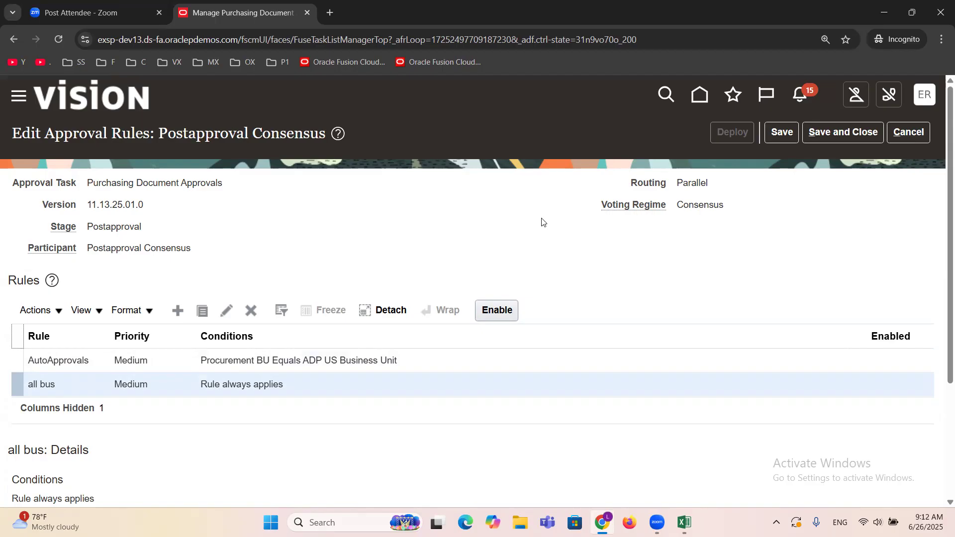
Step: Create a new approval rule named AUTO for Postapproval Consensus
click(178, 312)
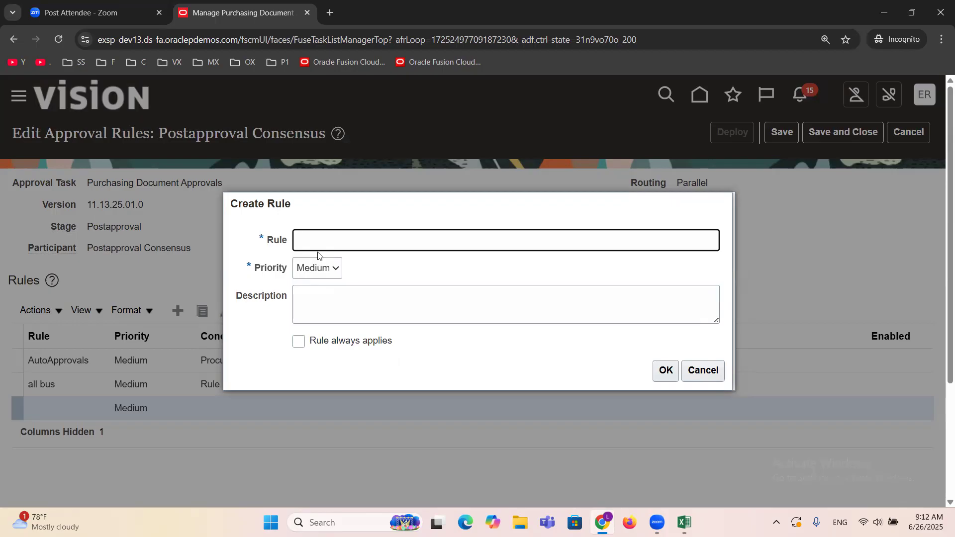
text(AUTO)
click(668, 374)
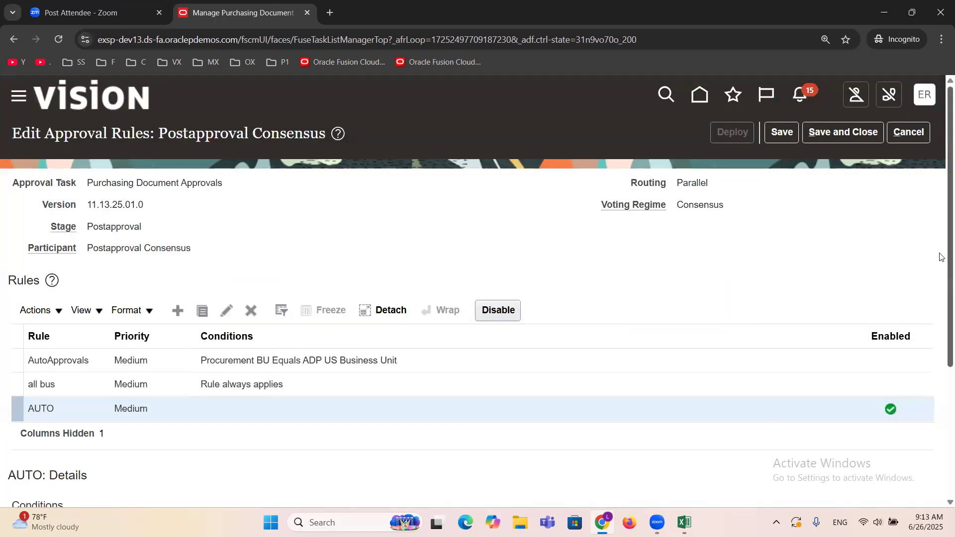
Step: Start a condition for the AUTO rule using the document header attribute Procurement BU
scroll(940, 192, down, 4)
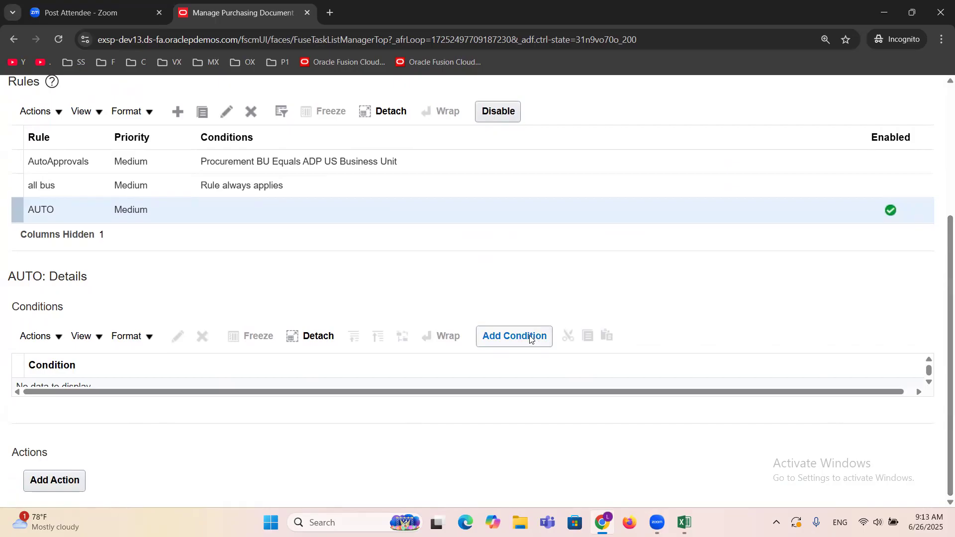
double_click(17, 284)
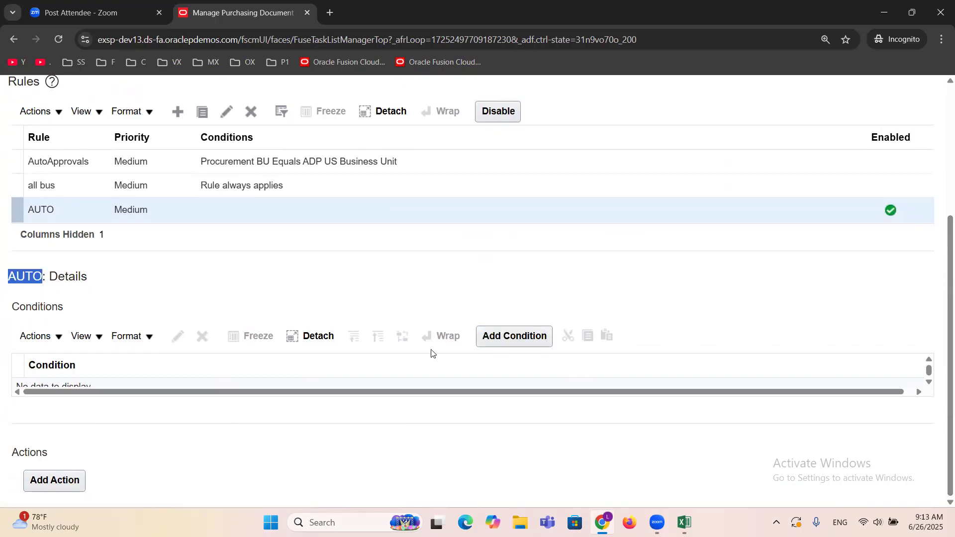
click(503, 338)
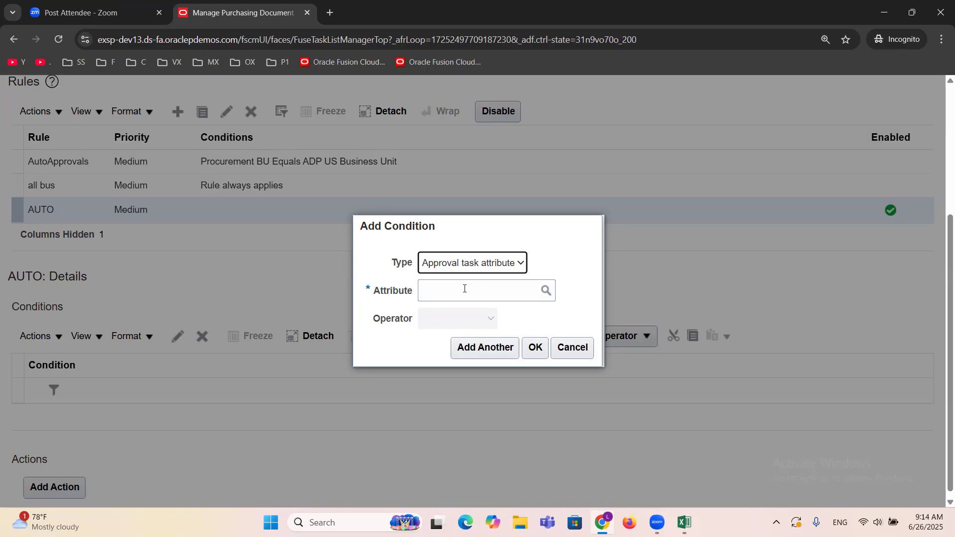
click(464, 288)
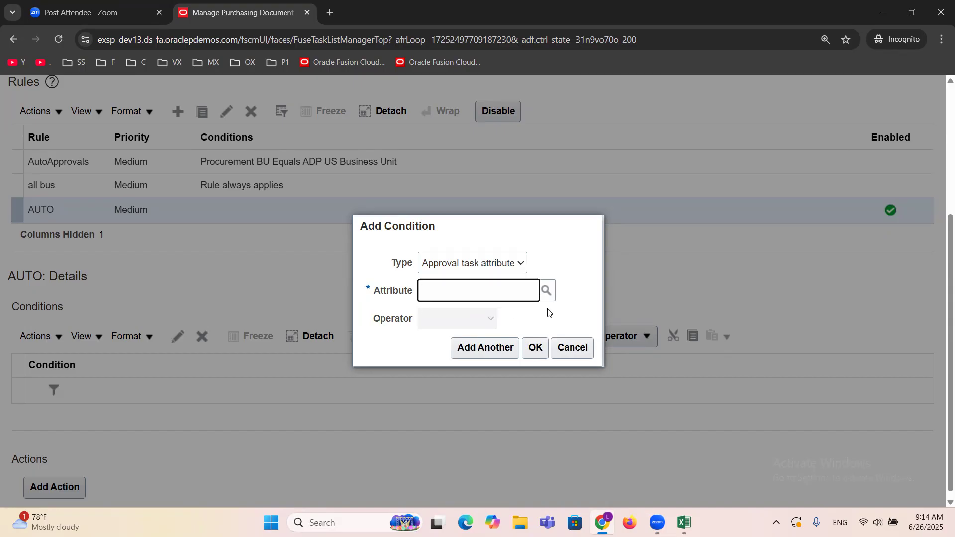
text(Procurement)
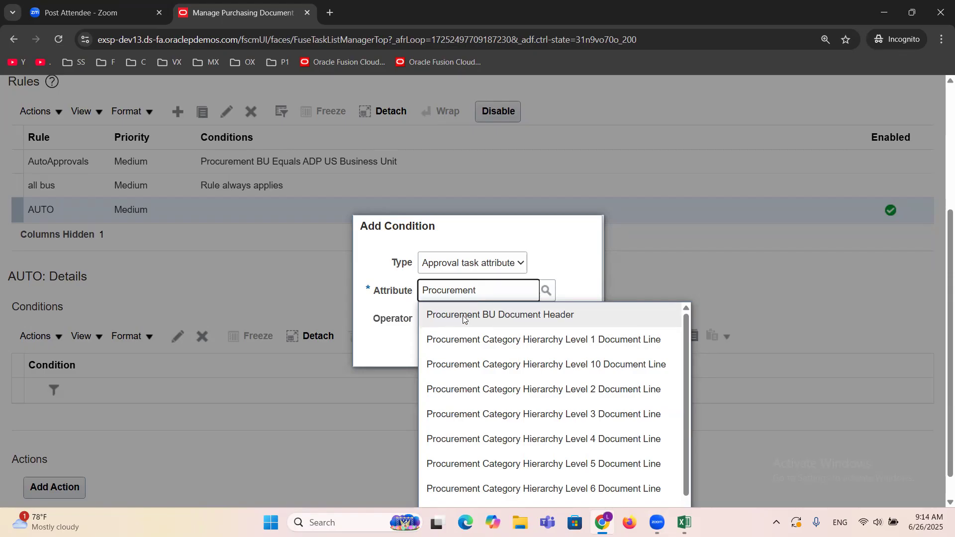
click(538, 316)
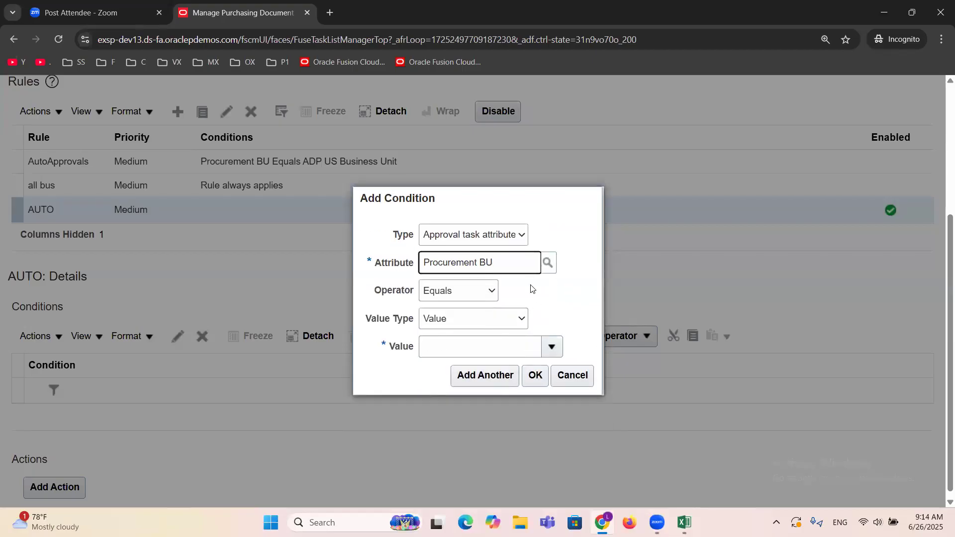
drag(519, 266, 393, 277)
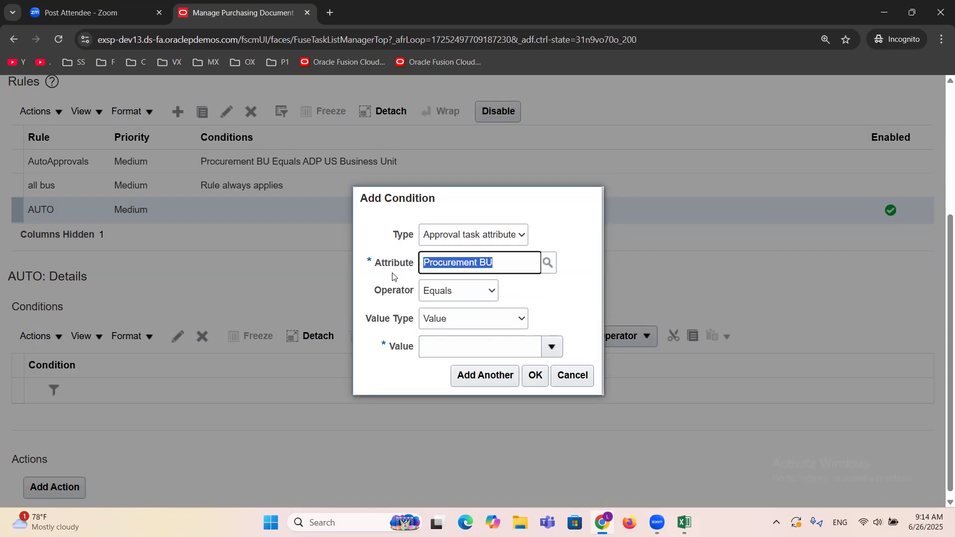
Step: Set the condition's value to ERPTREE Financial Services Inc and add the condition to the AUTO rule
click(551, 351)
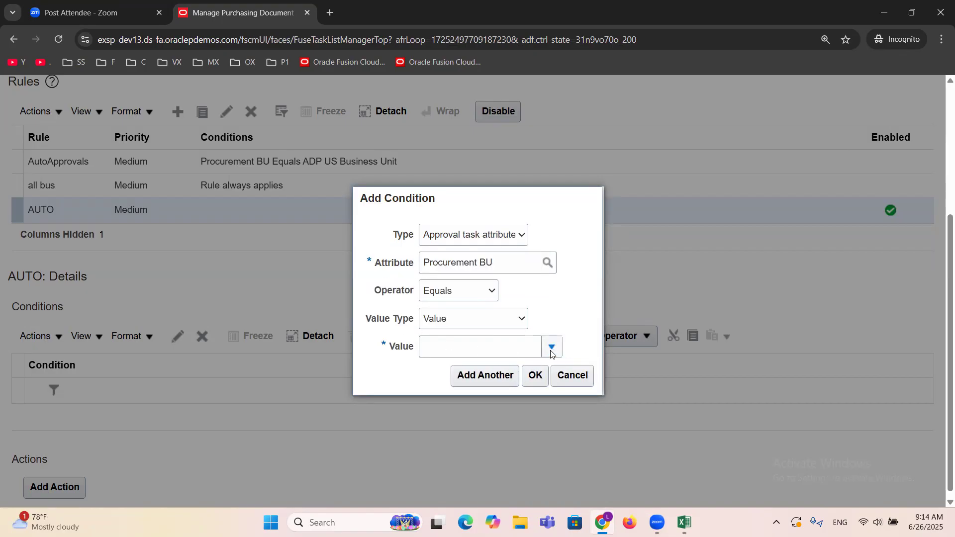
click(481, 349)
text(erptree)
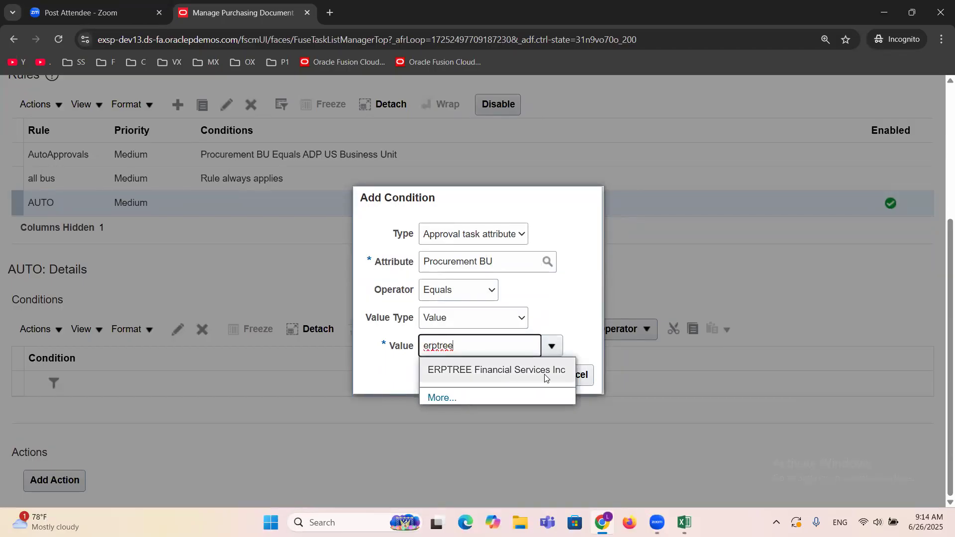
click(503, 373)
click(567, 311)
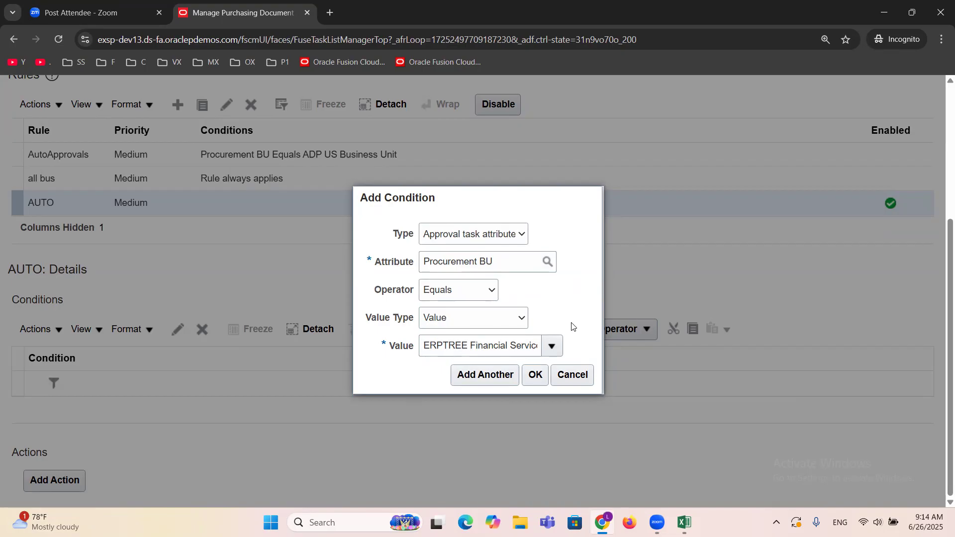
click(536, 377)
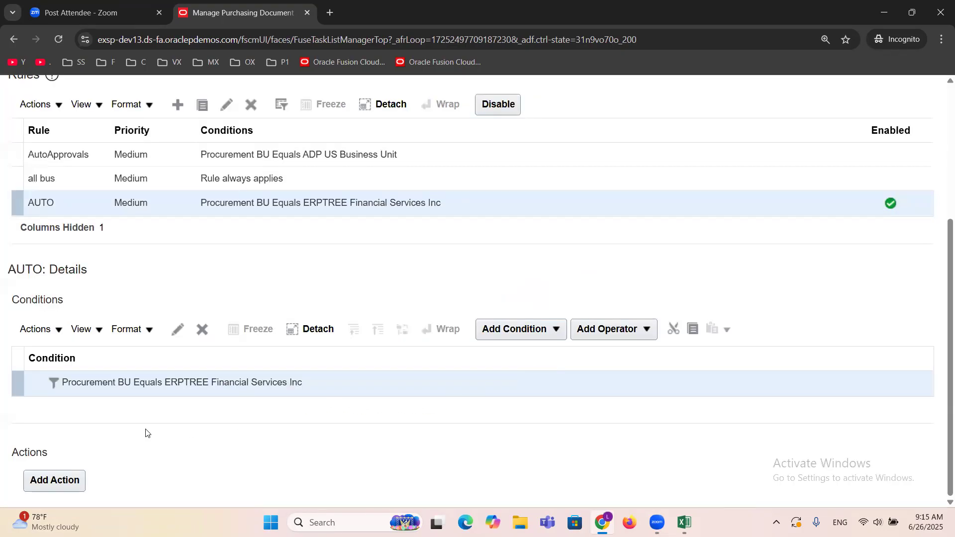
Step: Add an action to the AUTO rule with action type Automatic and the outcome set to Approved
click(51, 481)
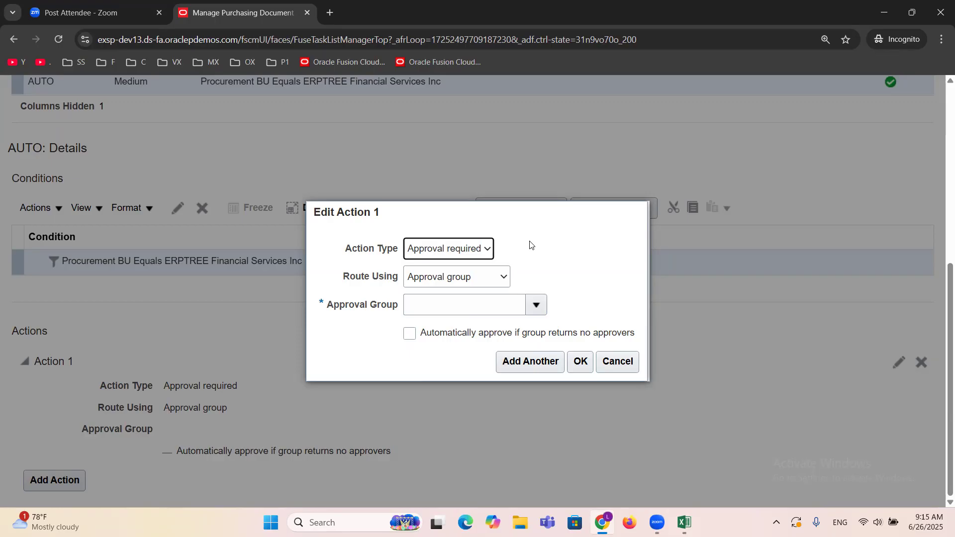
click(441, 253)
click(452, 283)
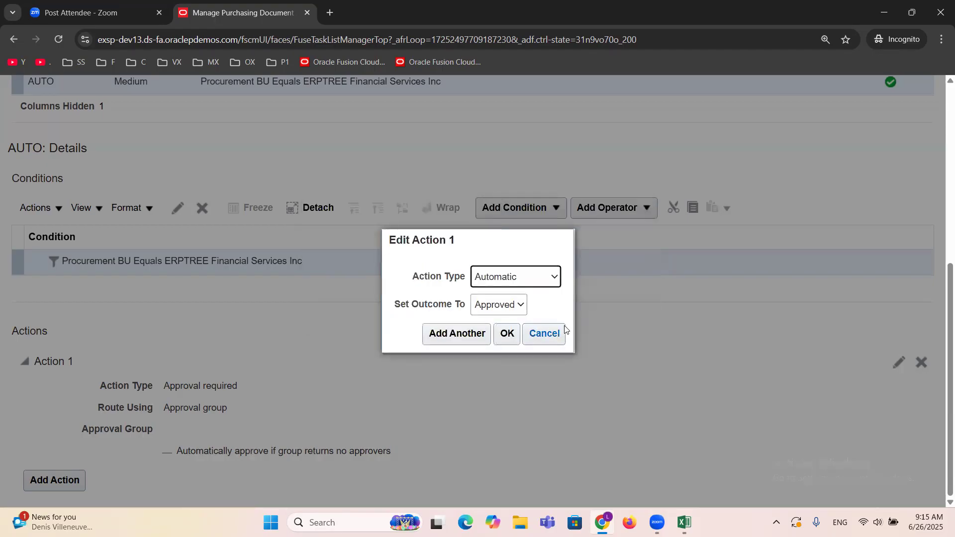
click(520, 306)
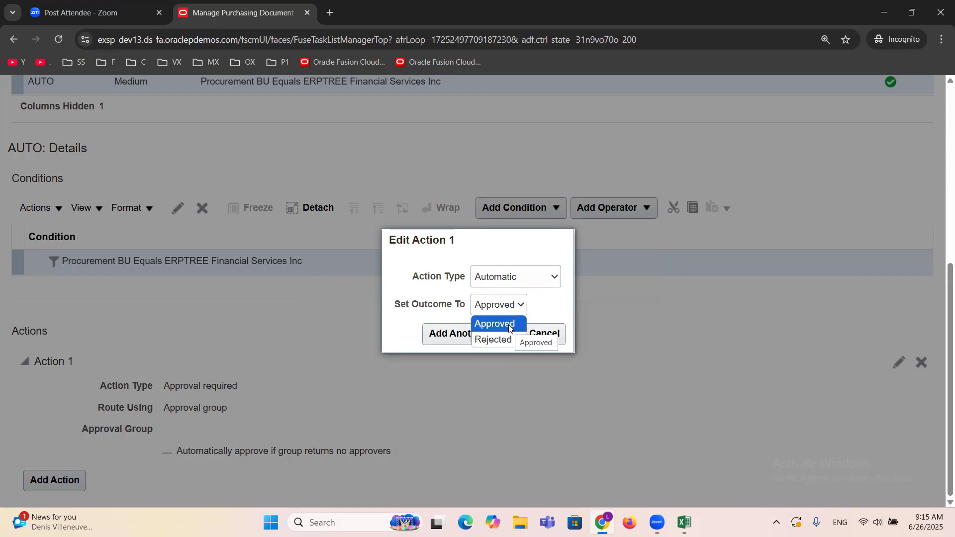
click(510, 326)
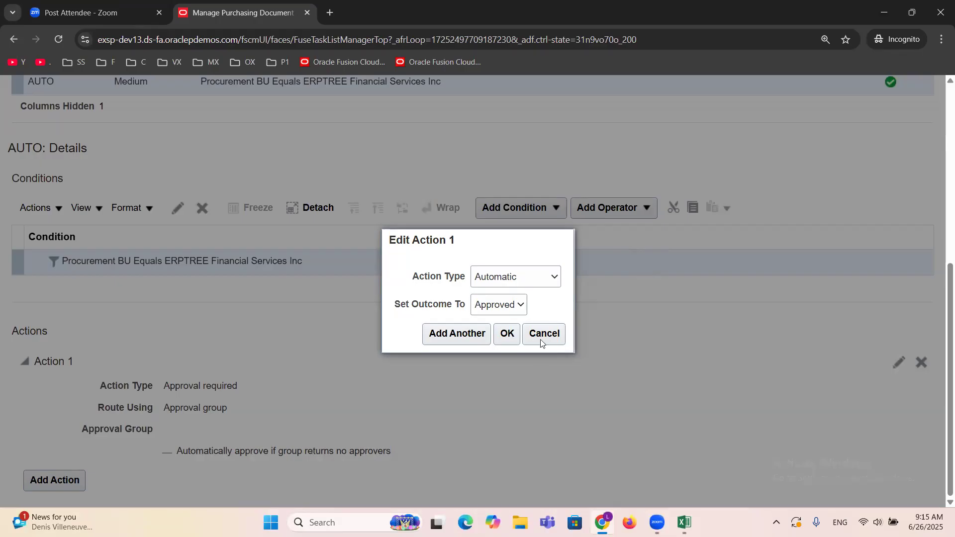
click(507, 335)
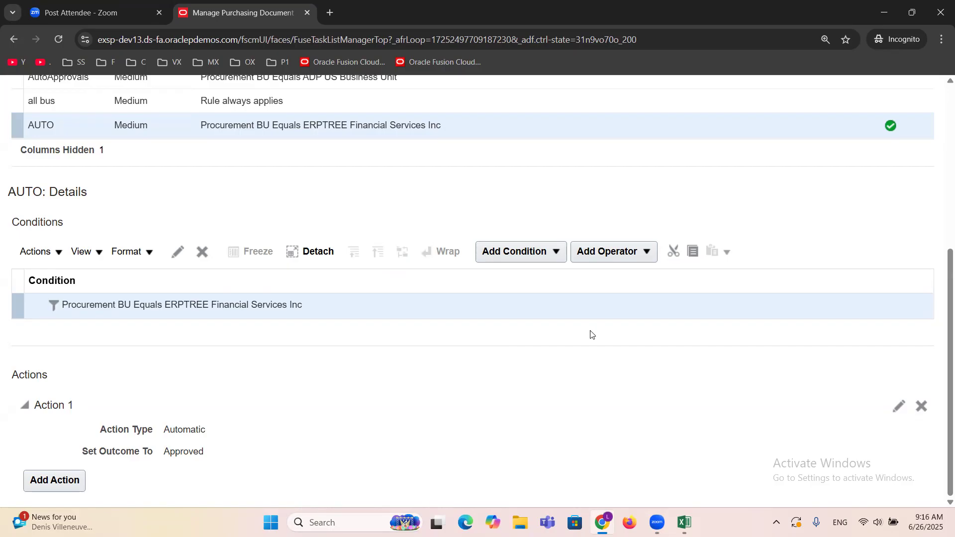
Step: Save the Postapproval Consensus rules and return to the purchasing document approvals list
scroll(708, 362, up, 4)
scroll(708, 362, up, 2)
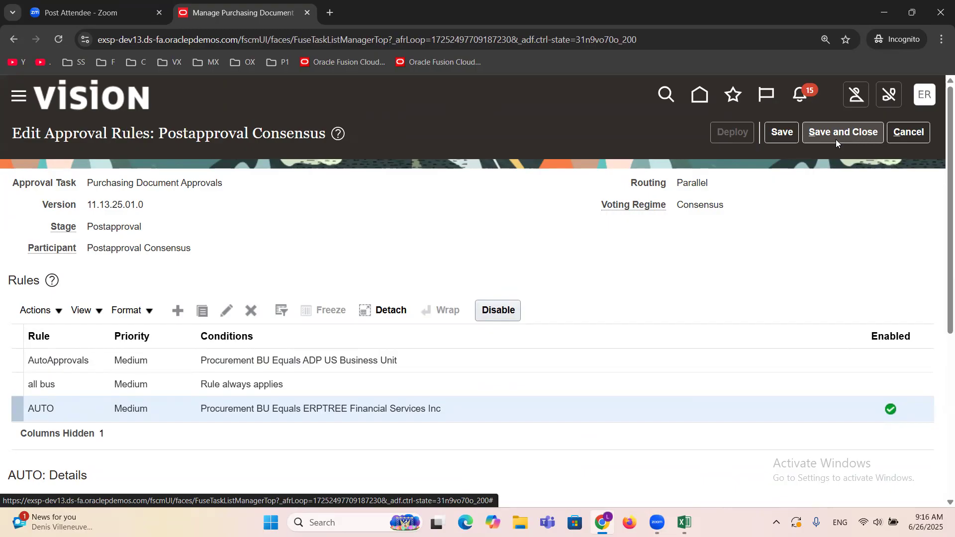
click(826, 136)
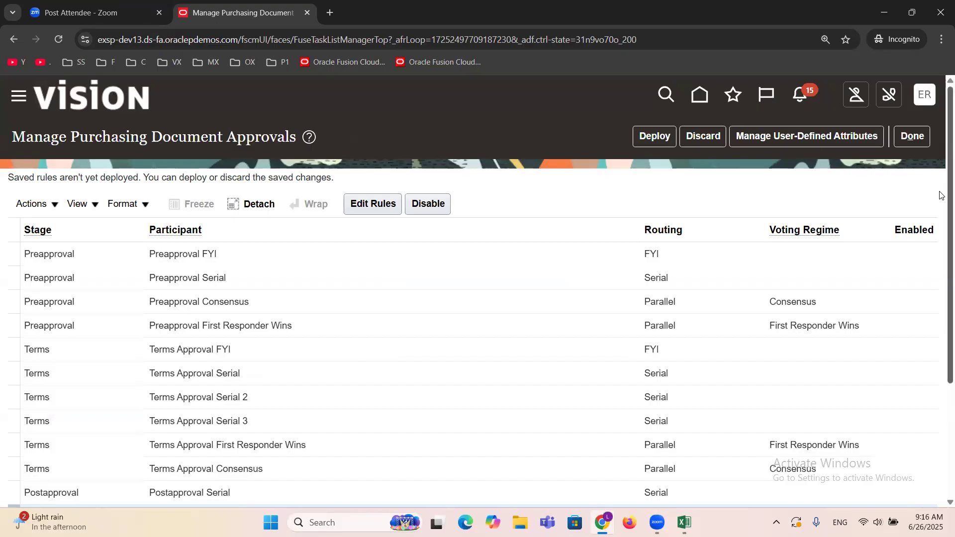
Step: Deploy the saved purchasing document approval rules and return to the Procurement setup page
scroll(939, 233, down, 3)
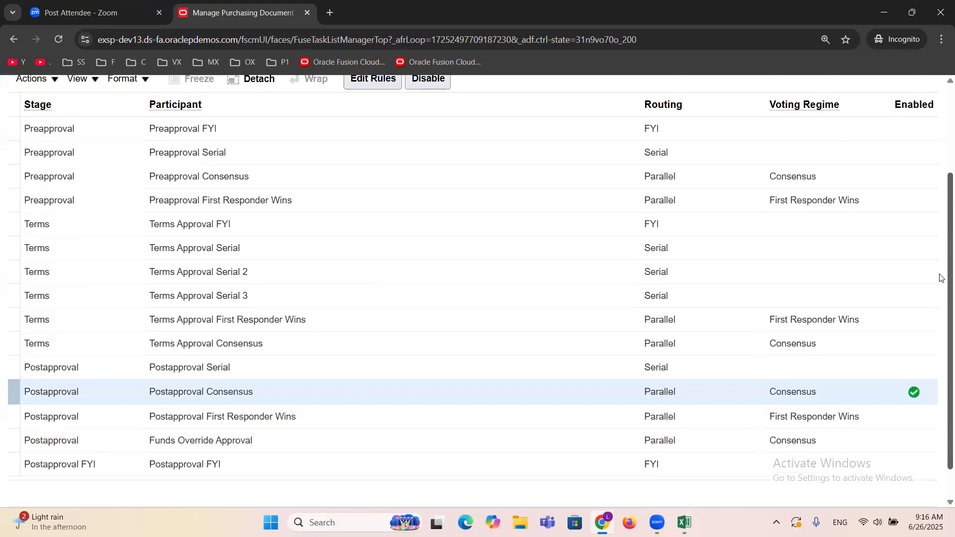
scroll(940, 224, up, 3)
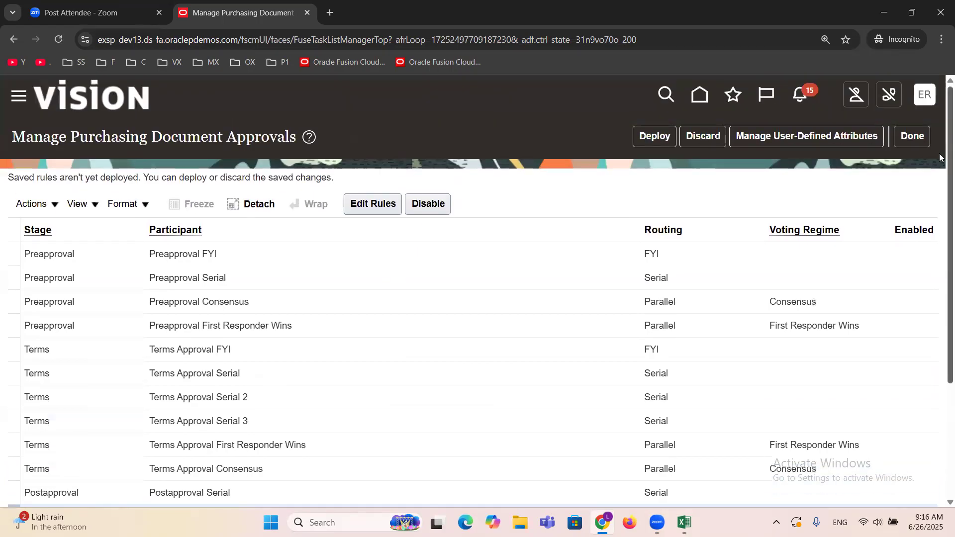
click(646, 141)
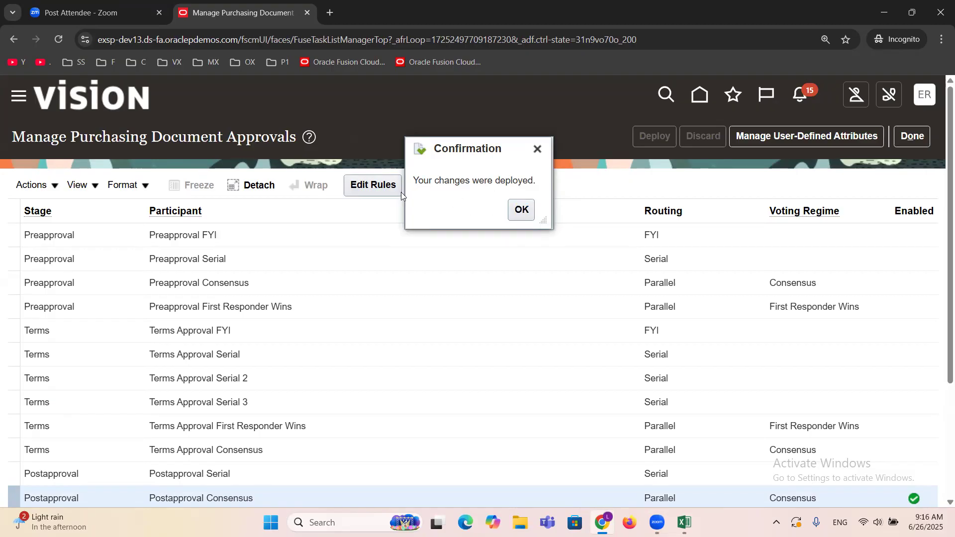
click(515, 206)
click(914, 142)
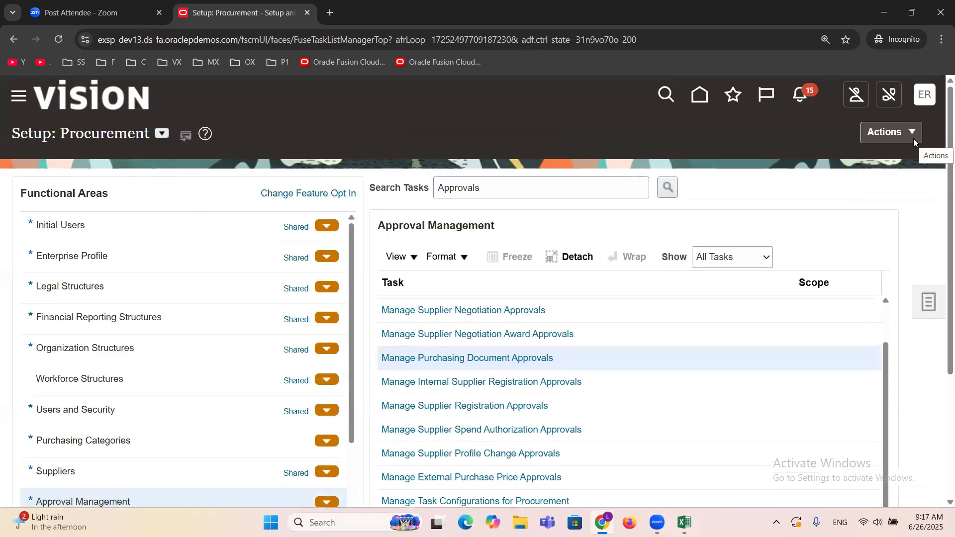
Step: Switch to the Excel setup checklist, mark Manage Purchasing Document Approvals - Rule as DONE and select the Subinventory entry
click(684, 523)
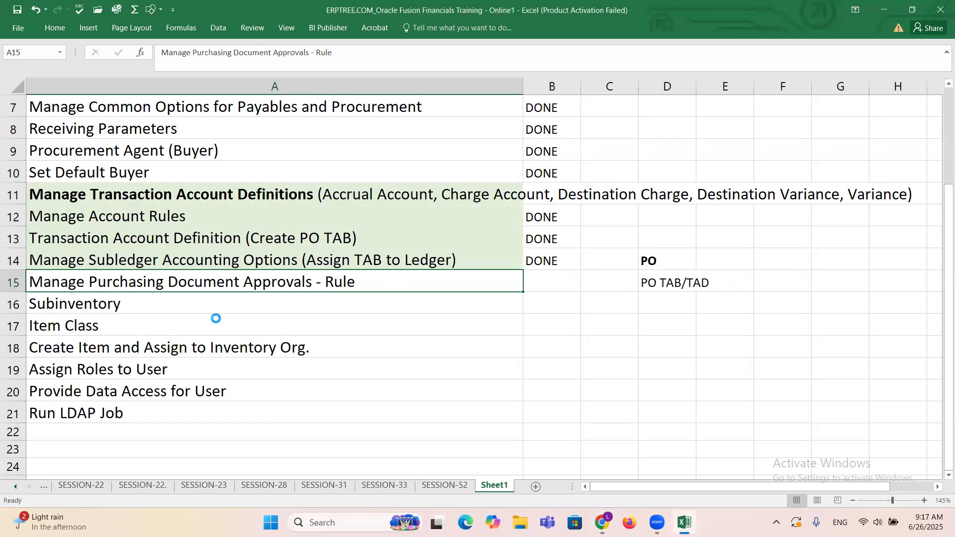
click(552, 286)
text(DONE)
key(Tab)
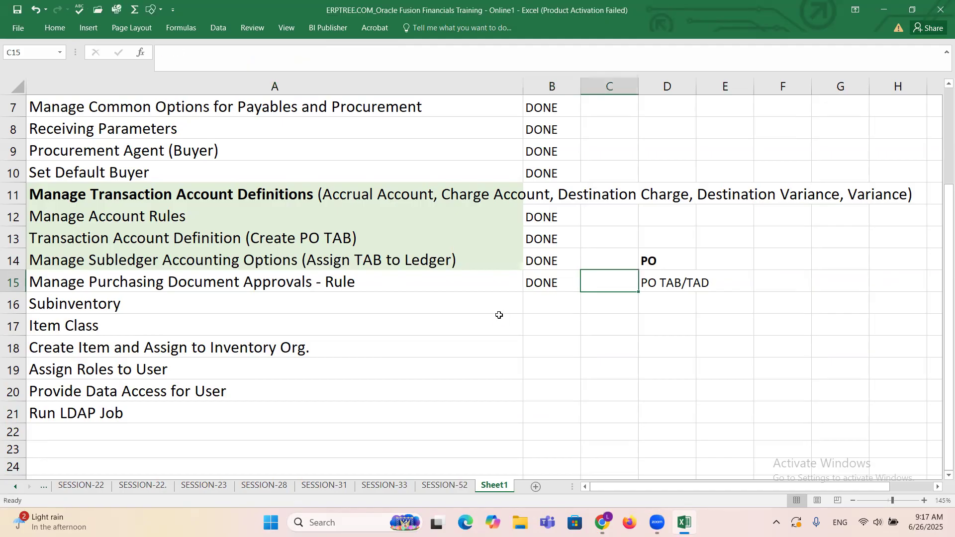
click(170, 297)
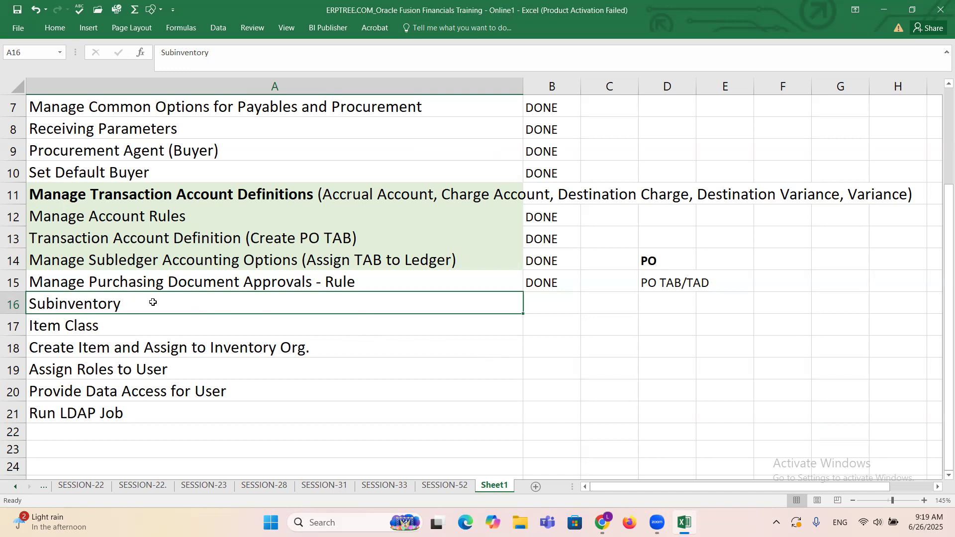
Step: Switch to the browser, change the setup offering to Manufacturing and Supply Chain Materials Management, and search its tasks for Subinv
click(600, 525)
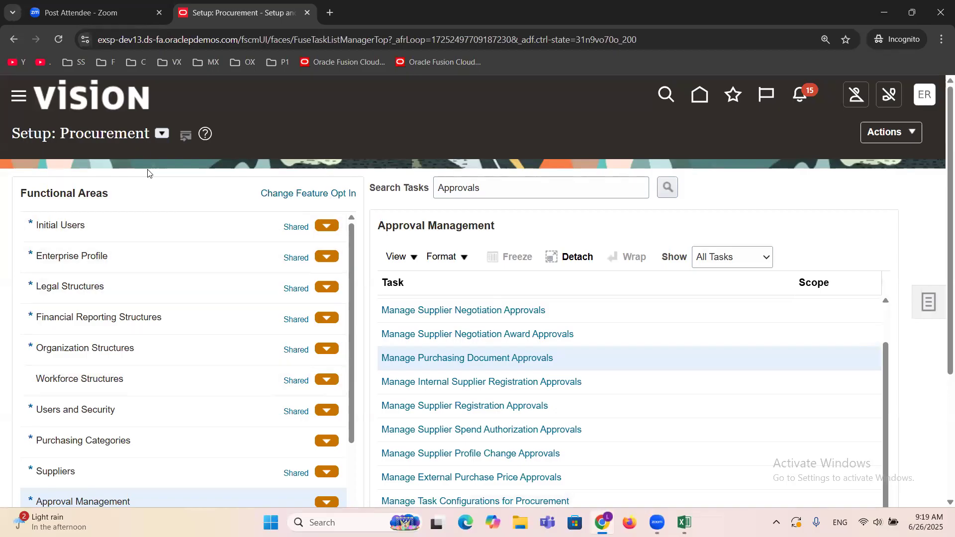
click(161, 133)
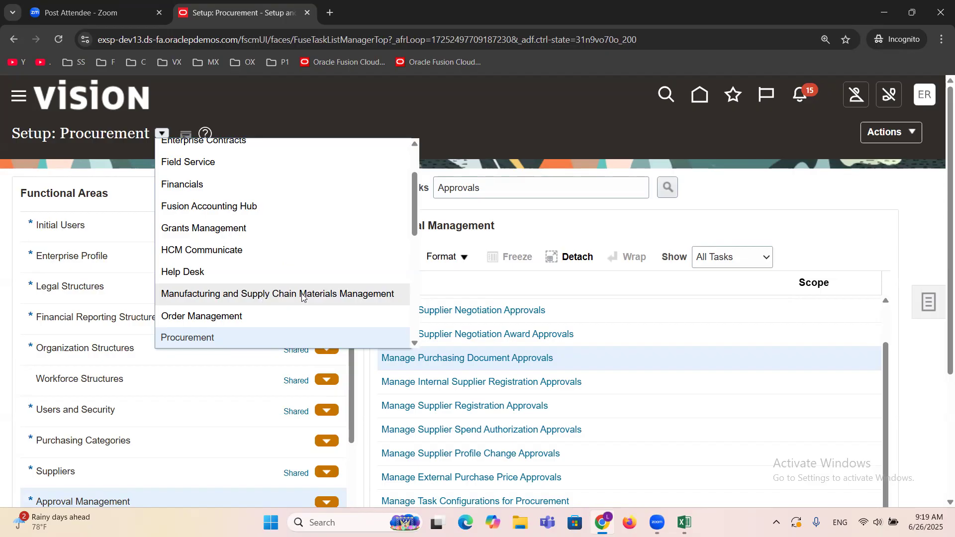
click(349, 293)
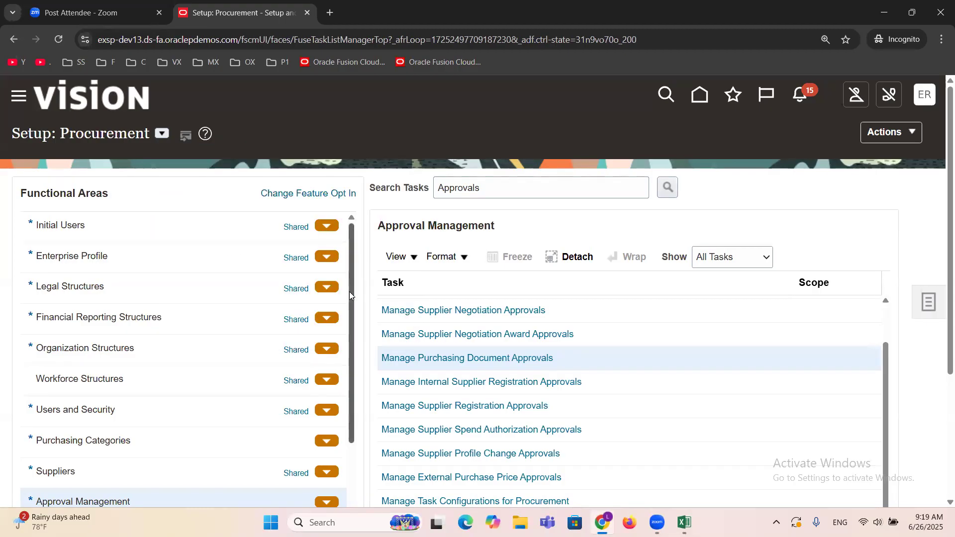
click(509, 188)
double_click(509, 188)
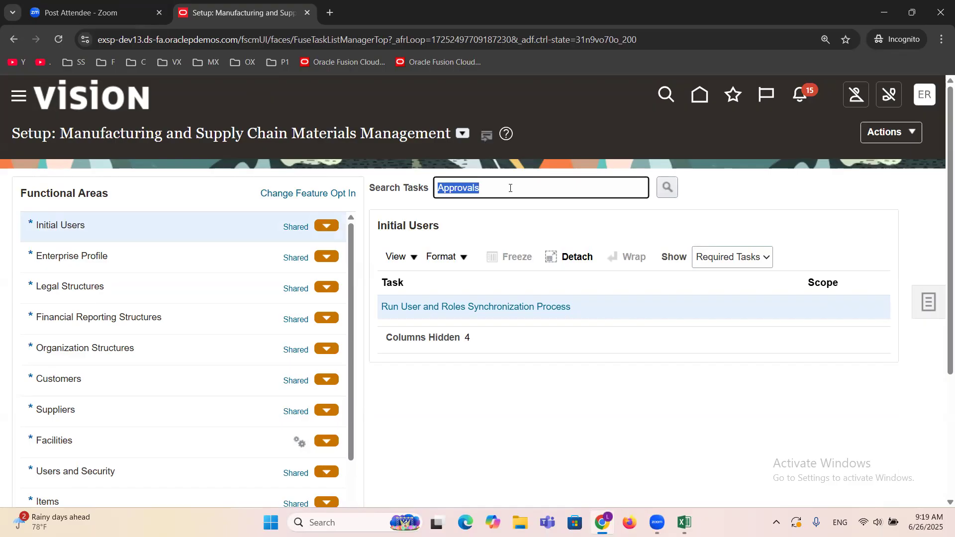
text(Subinv)
key(Return)
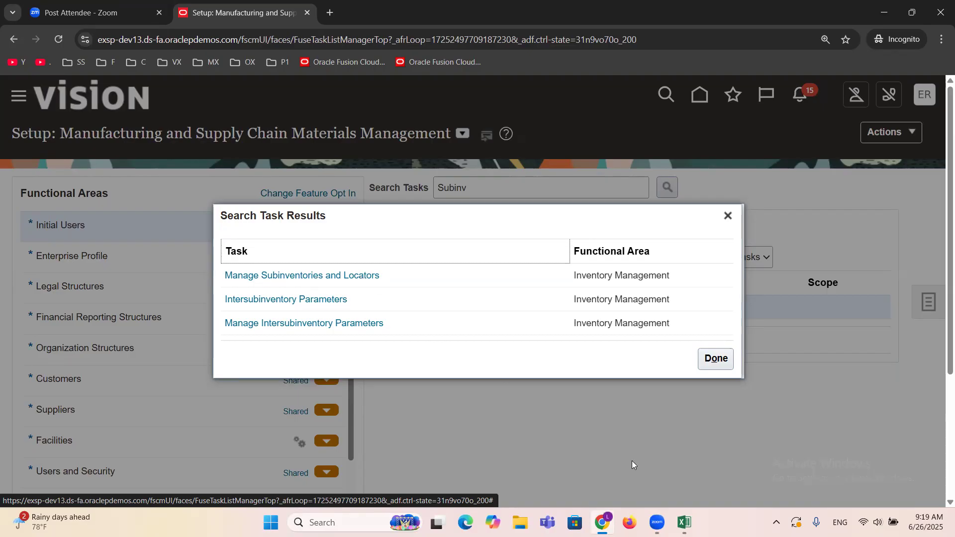
Step: Switch to the Excel checklist and note Item Master in cell F17 and Inventory Organizations in F18
mouse_move(685, 522)
click(725, 448)
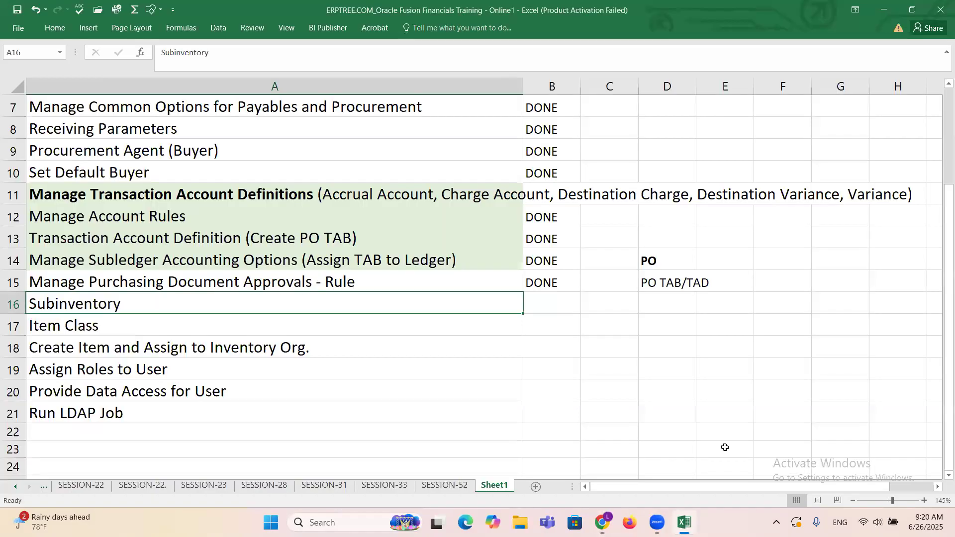
click(770, 334)
text(I)
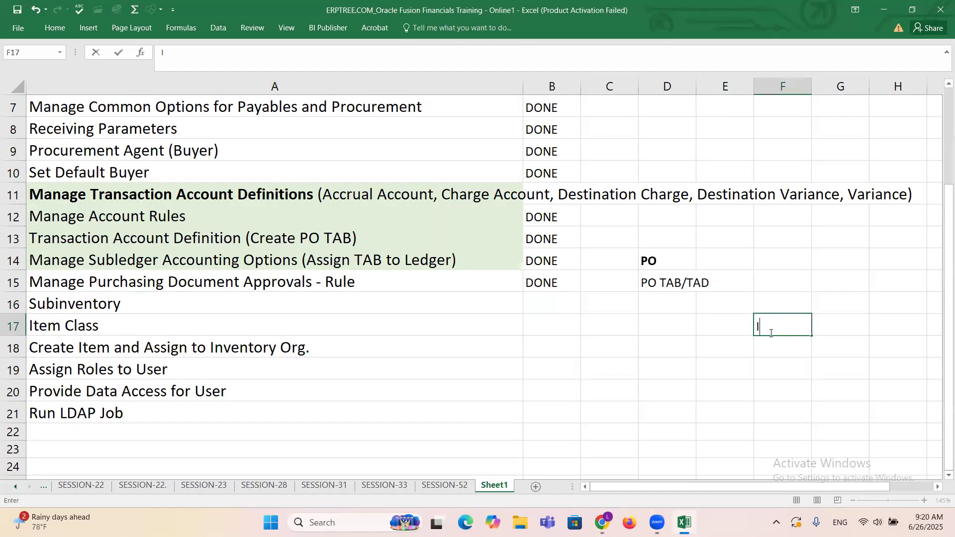
text(te)
key(BackSpace)
key(BackSpace)
key(BackSpace)
text(Item Master)
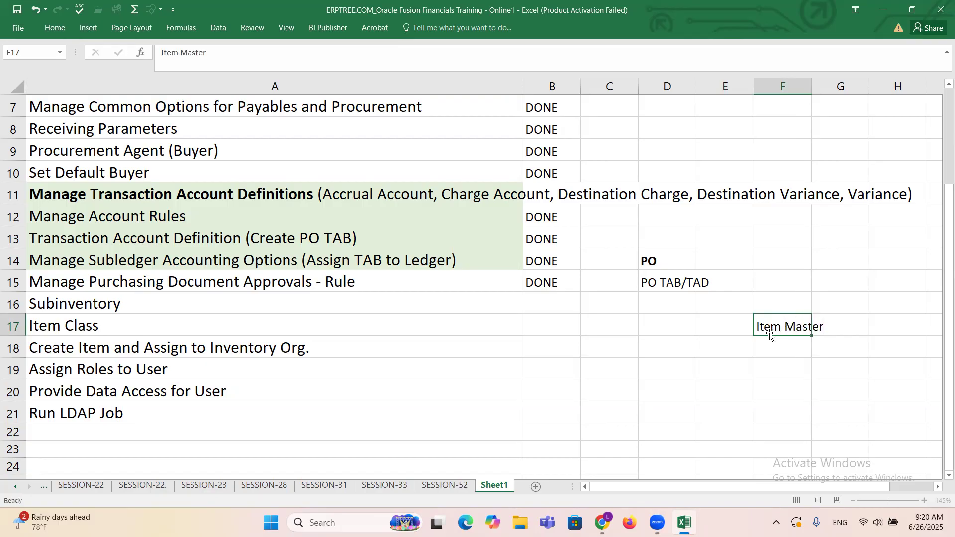
key(Return)
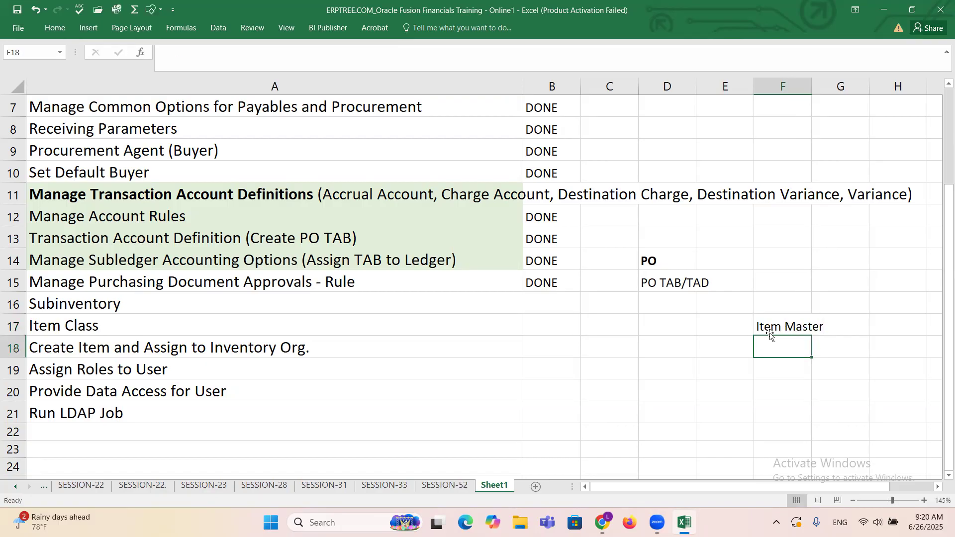
text(Inven)
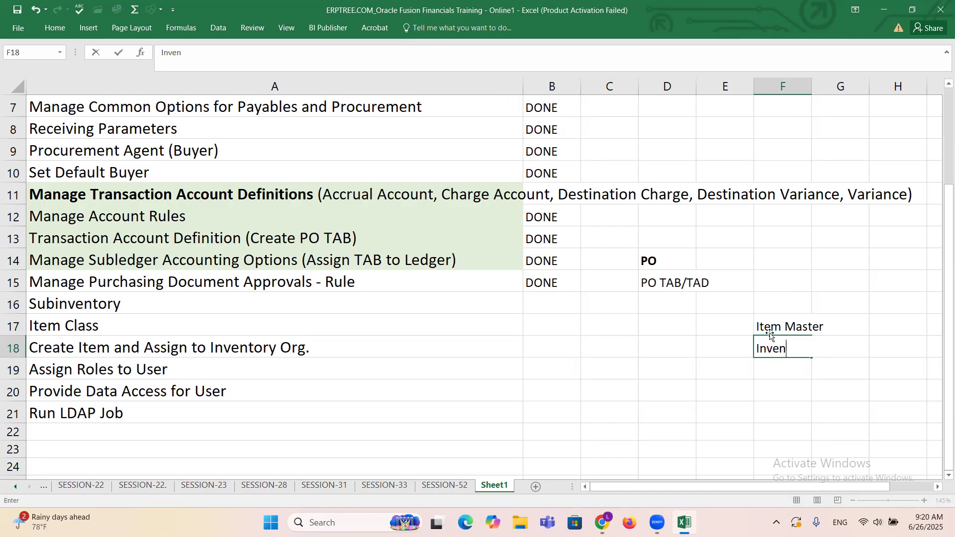
text(tory Organizations)
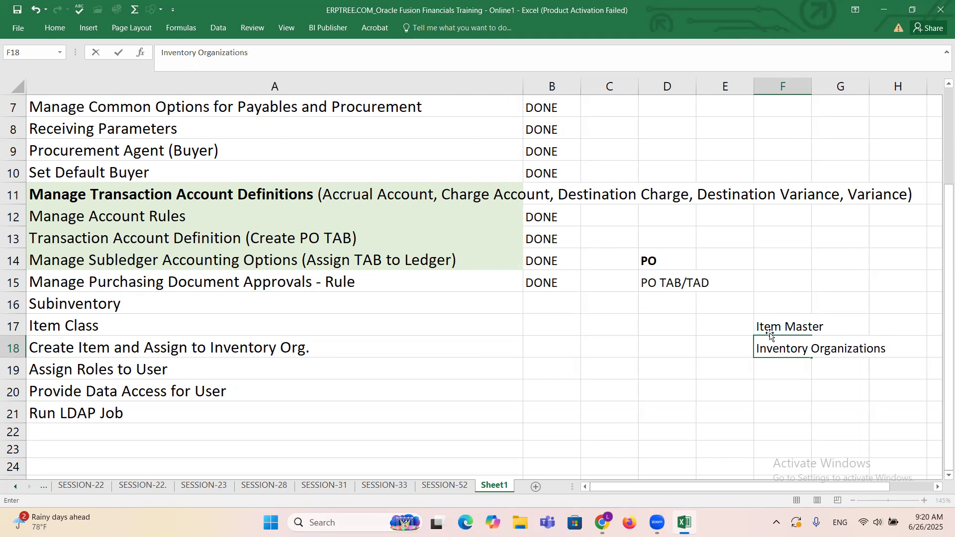
key(Return)
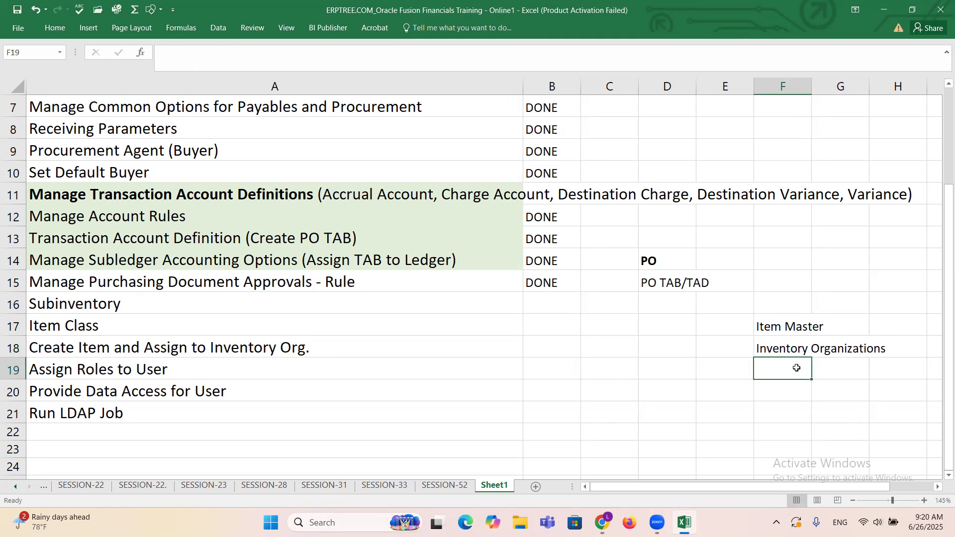
Step: Add SubInventories in cell F19 and Locators in cell F20 beneath the Inventory Organizations note
text(Subl)
text(nvento)
text(res)
key(BackSpace)
key(BackSpace)
key(BackSpace)
text(ies)
key(BackSpace)
key(BackSpace)
key(BackSpace)
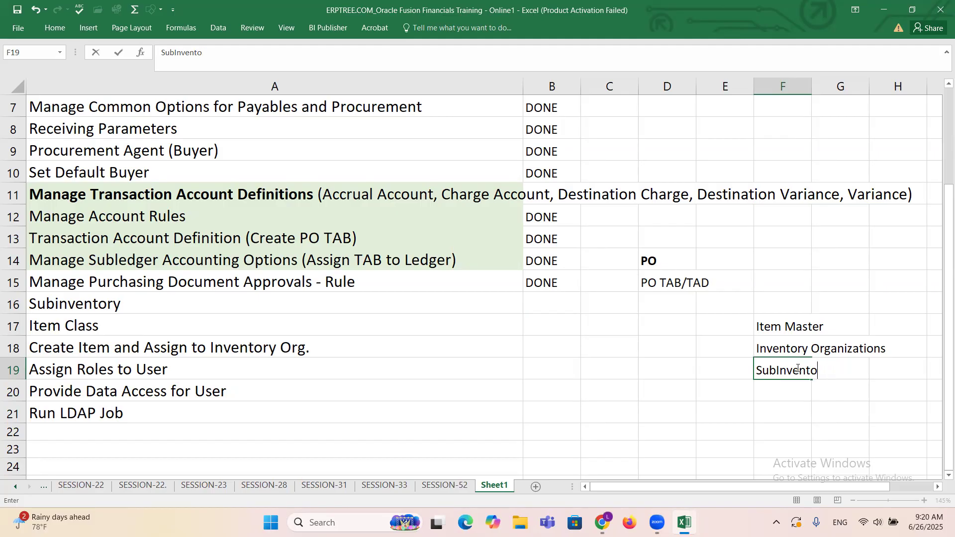
text(ries)
click(775, 388)
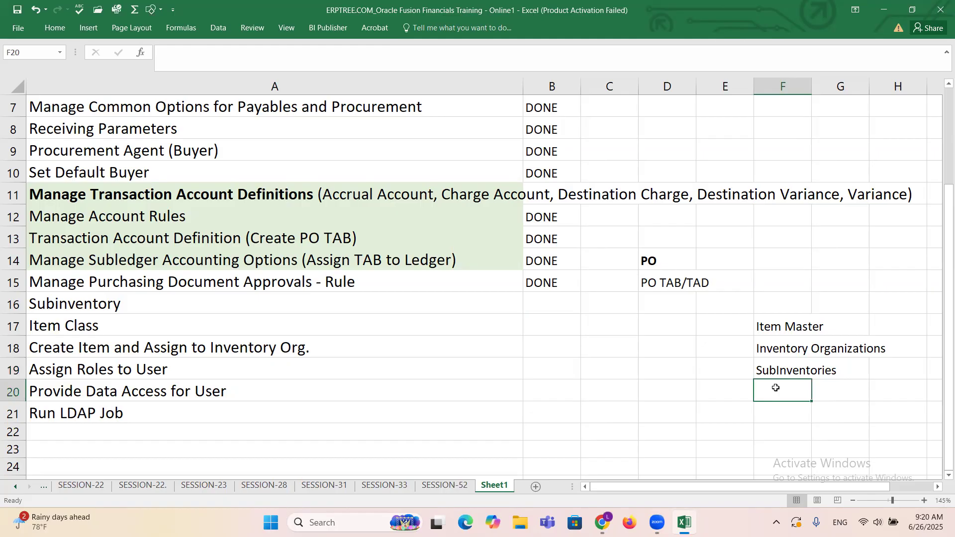
text(L)
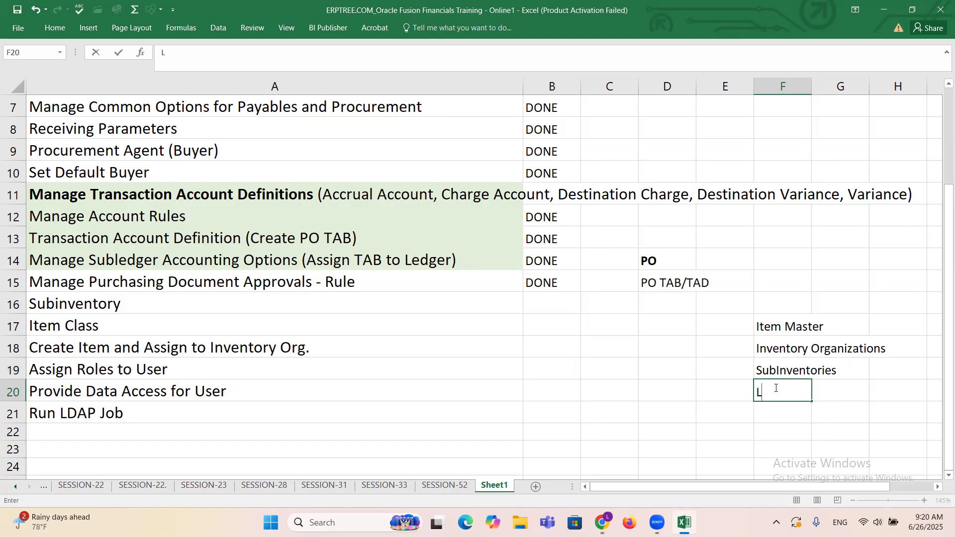
text(ocators)
key(Return)
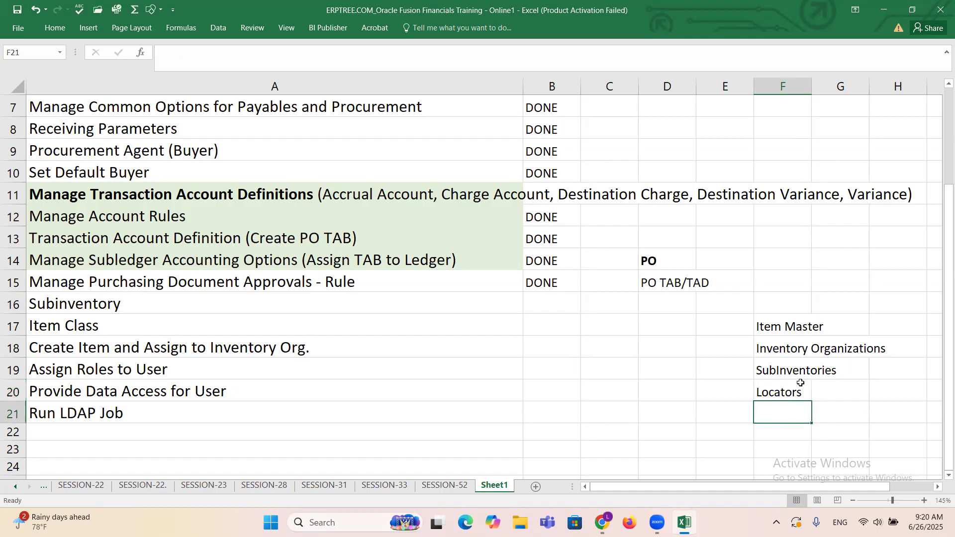
Step: Add the note Row, Rack, Bin in cell F21, then select the SubInventories and Locators notes in turn
scroll(800, 382, down, 1)
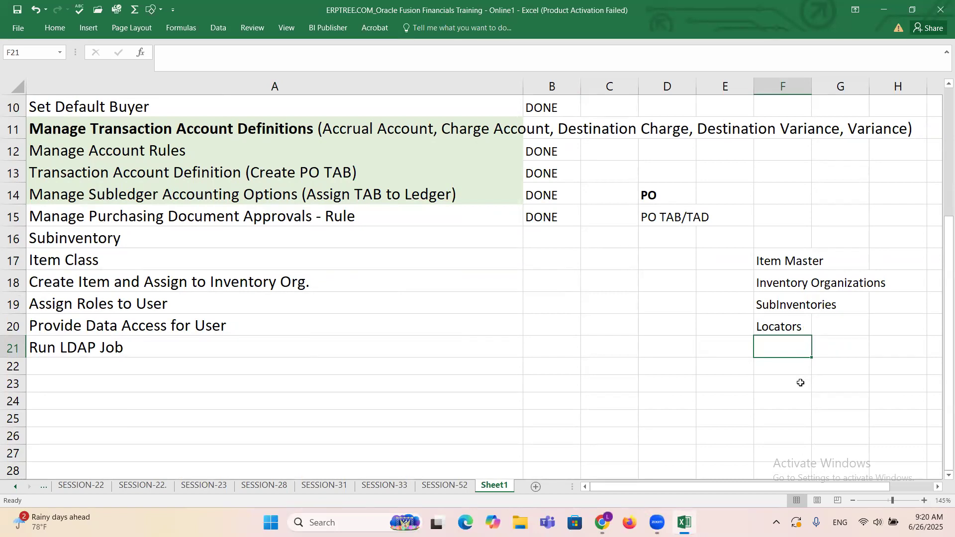
text(Row, Rack, Bin)
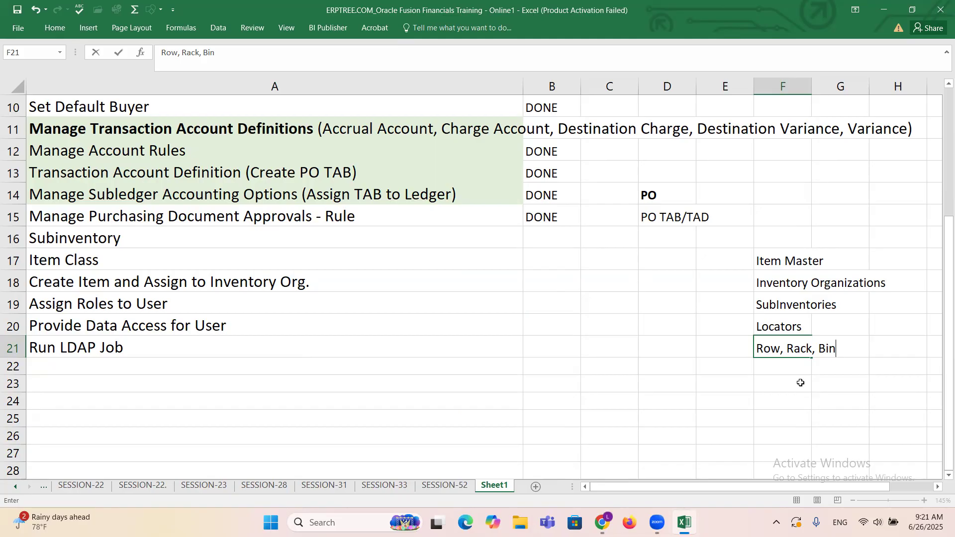
drag(773, 308, 832, 305)
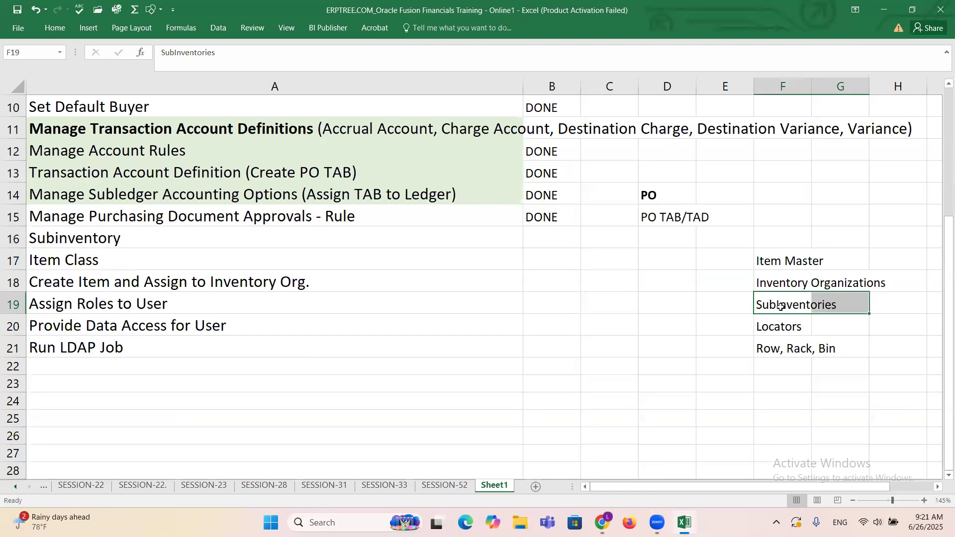
click(785, 330)
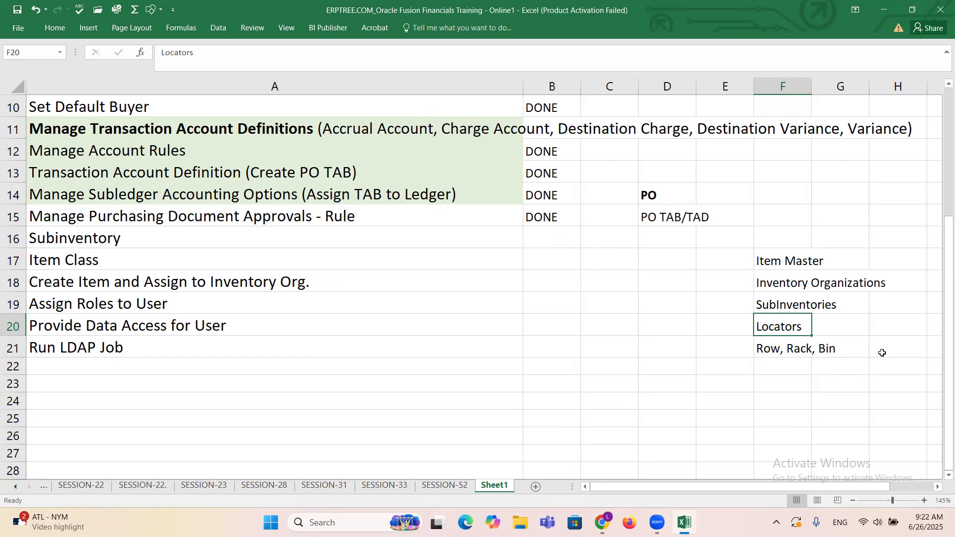
Step: Delete the inventory hierarchy notes from F17:H22 and select the Subinventory checklist entry
drag(777, 261, 875, 364)
key(Delete)
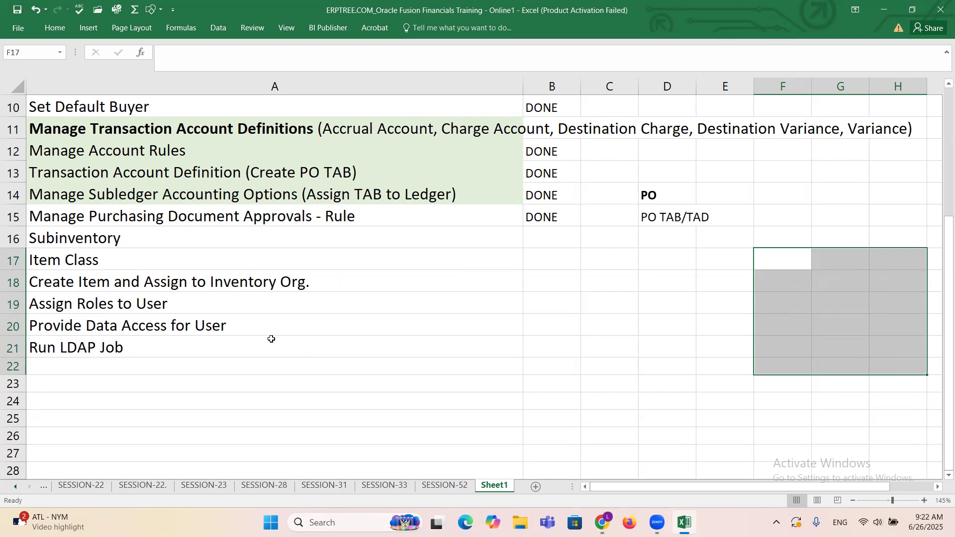
click(106, 239)
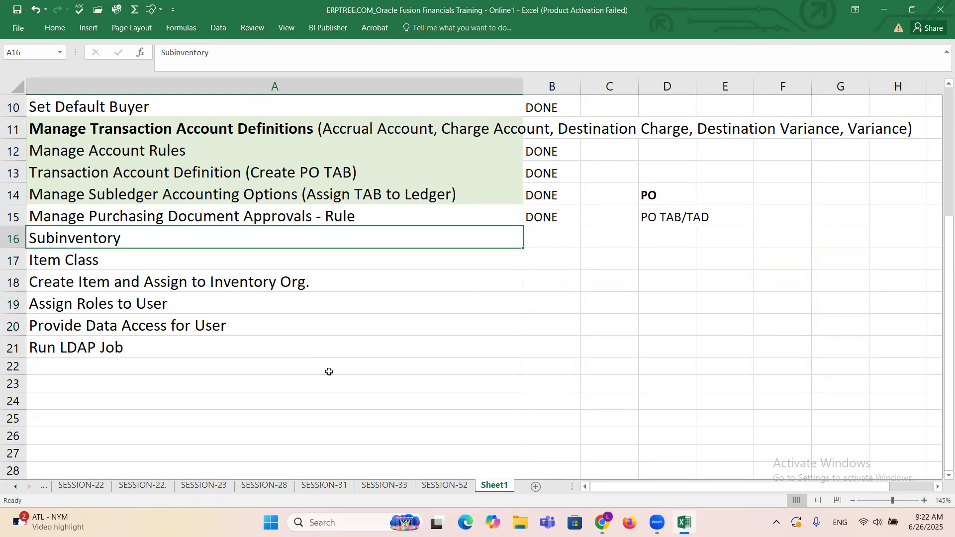
Step: Switch back to the browser and open the Manage Subinventories and Locators task from the search results
key(alt+Tab)
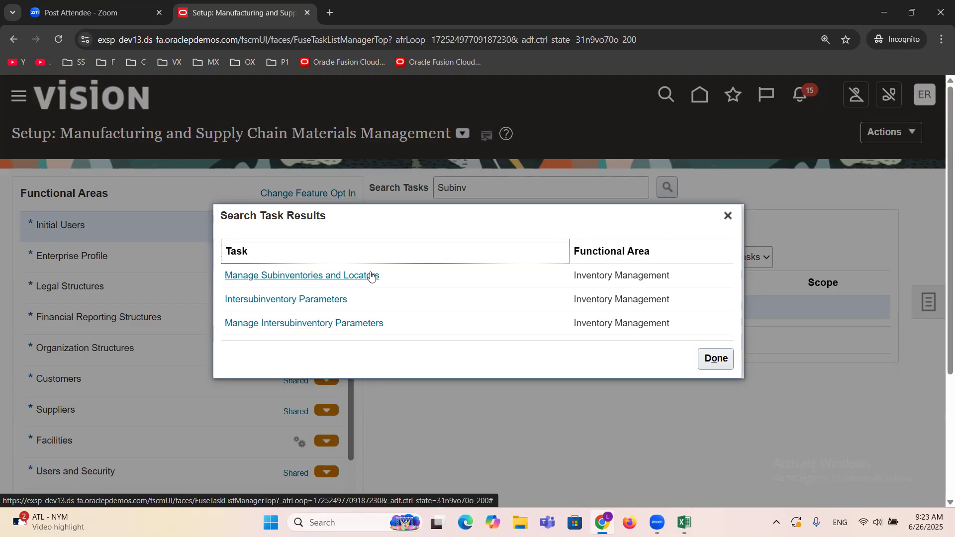
click(311, 275)
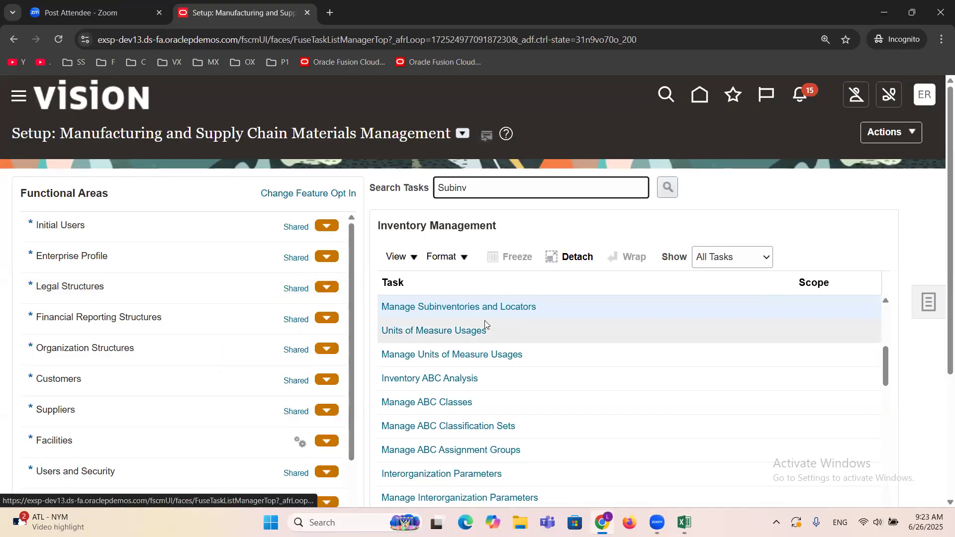
click(449, 308)
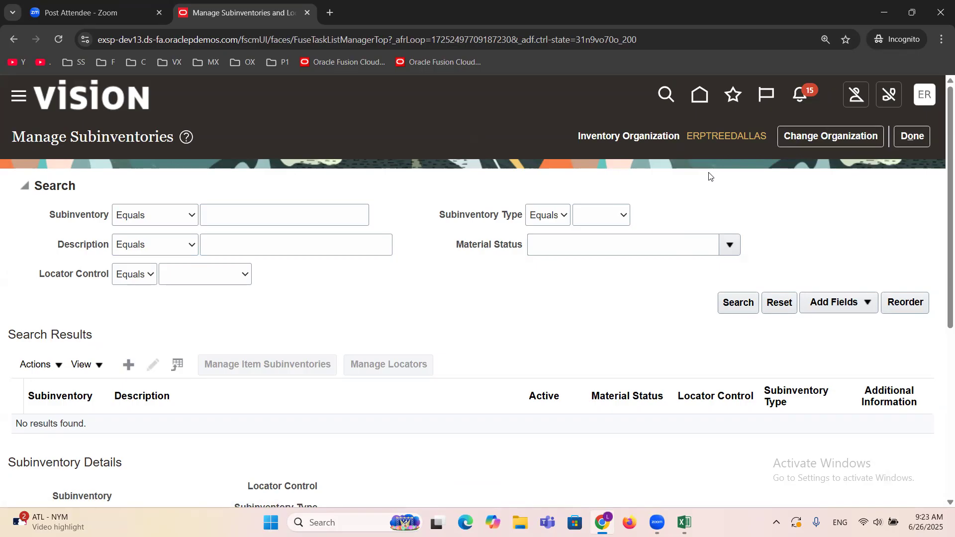
Step: Start a new subinventory in the ERPTREEDALLAS organization and name it Mobiles
click(127, 367)
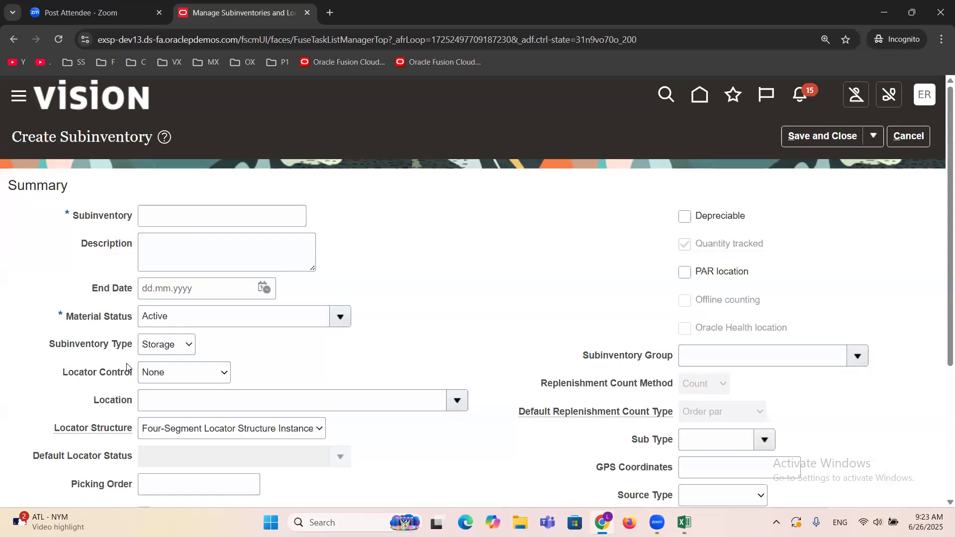
click(152, 217)
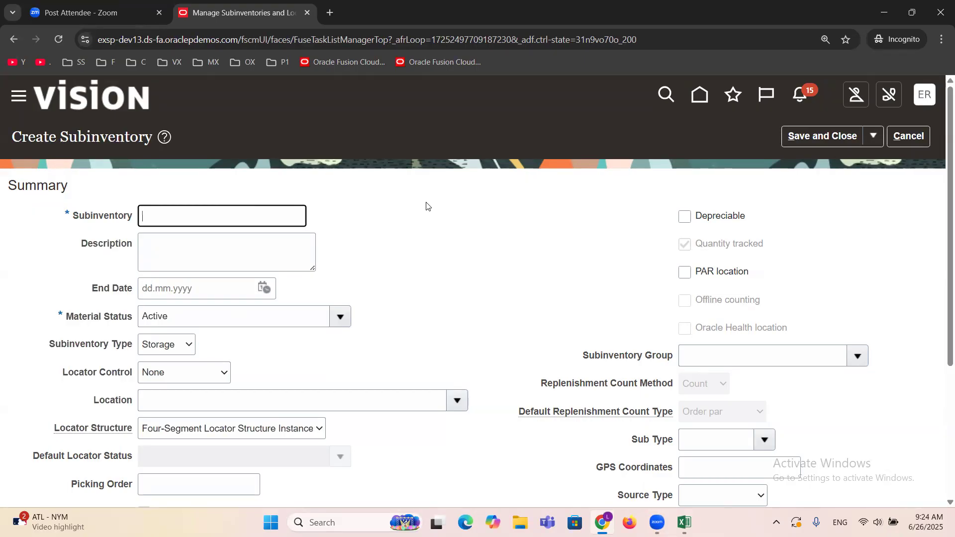
text(C)
key(BackSpace)
text(Mobiles)
click(426, 206)
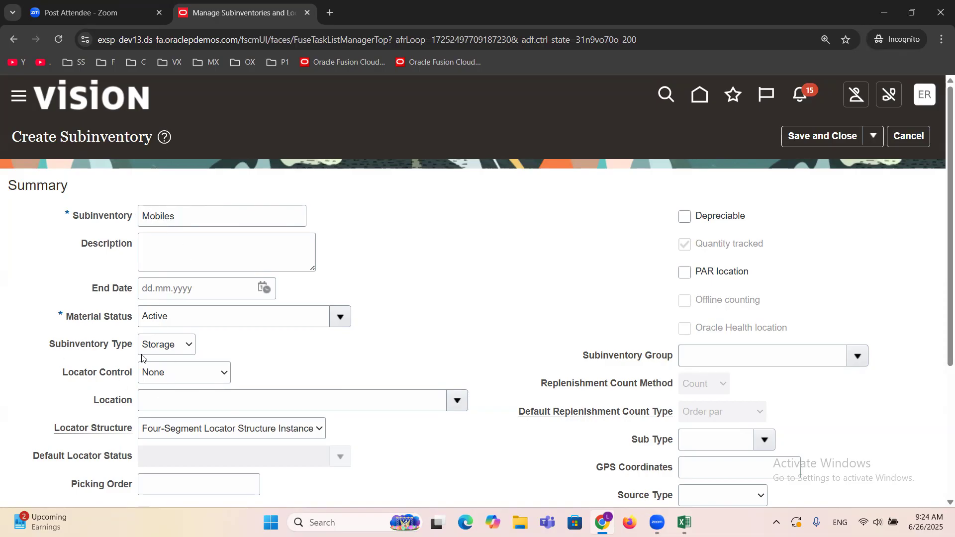
Step: Try Receiving as the subinventory type and set it back to Storage
click(182, 351)
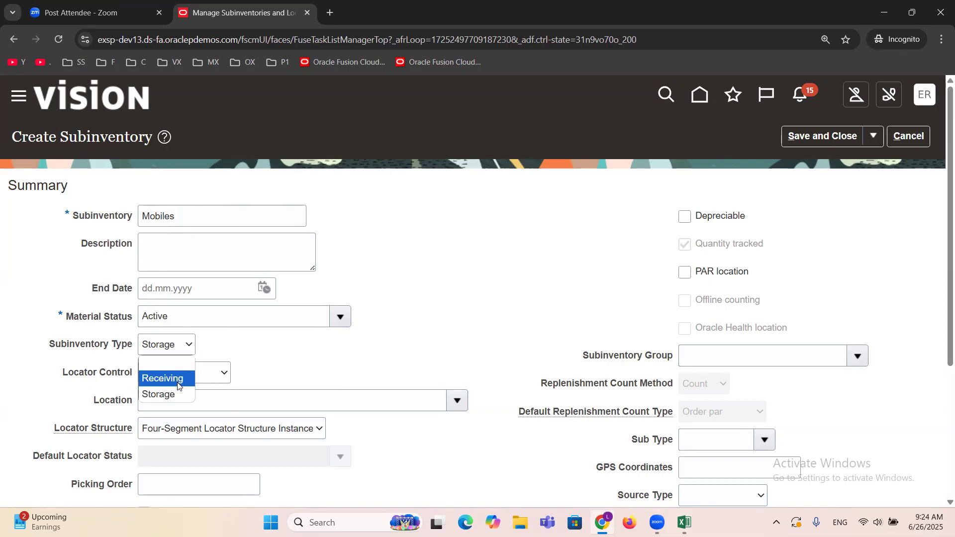
click(162, 378)
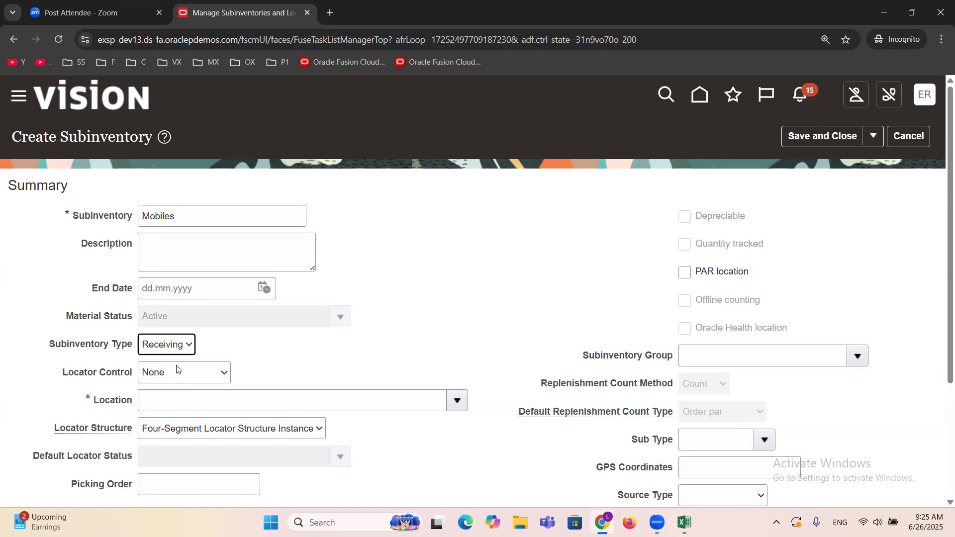
click(181, 349)
click(181, 392)
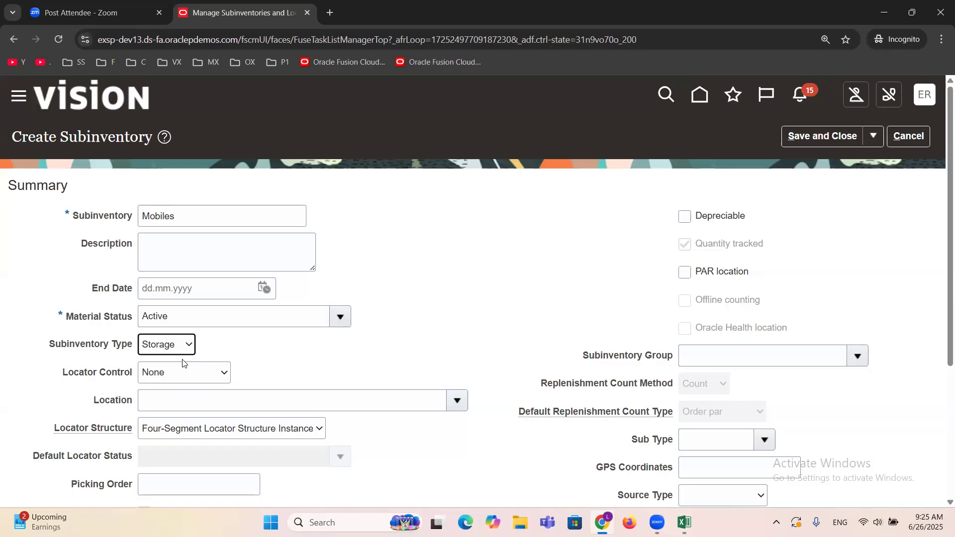
Step: Choose Storage as the subinventory type, then save and close the Mobiles subinventory
click(164, 348)
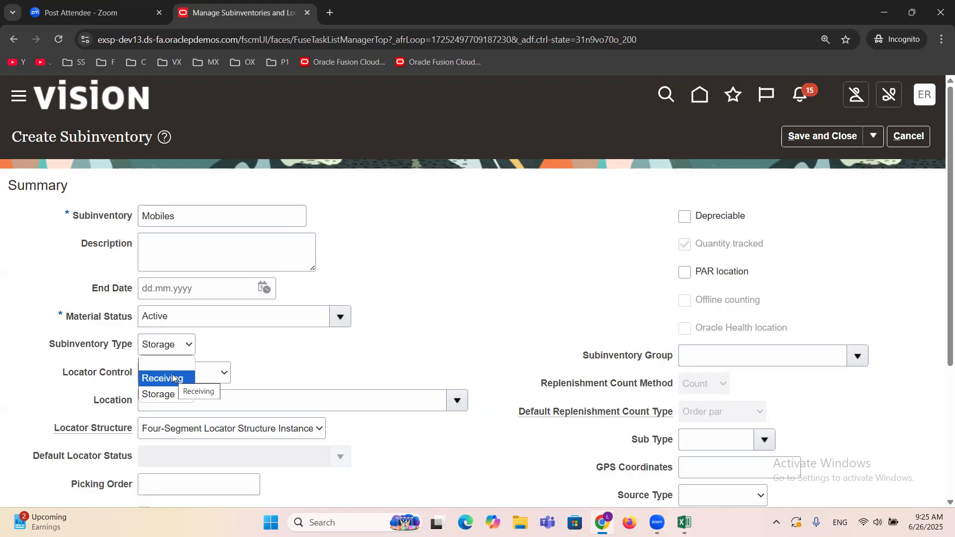
click(151, 398)
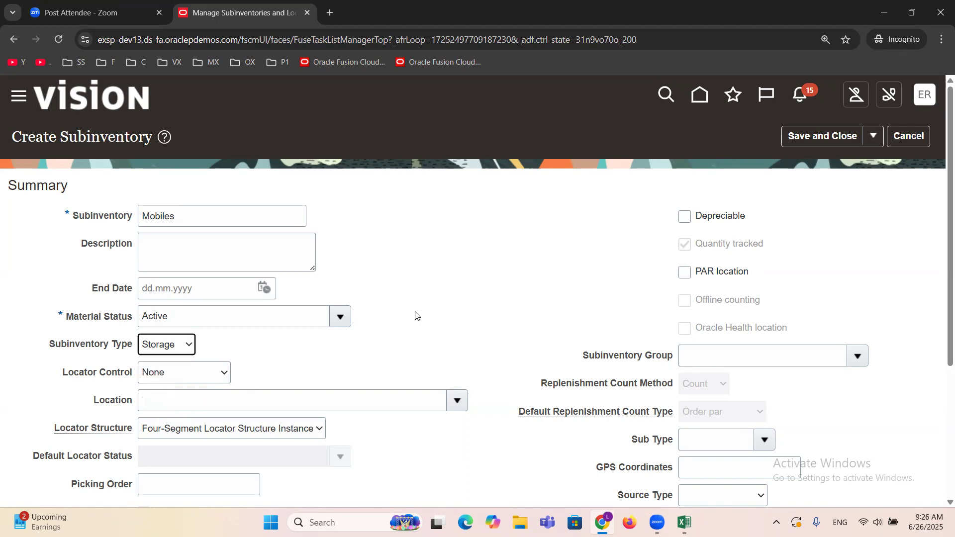
click(444, 249)
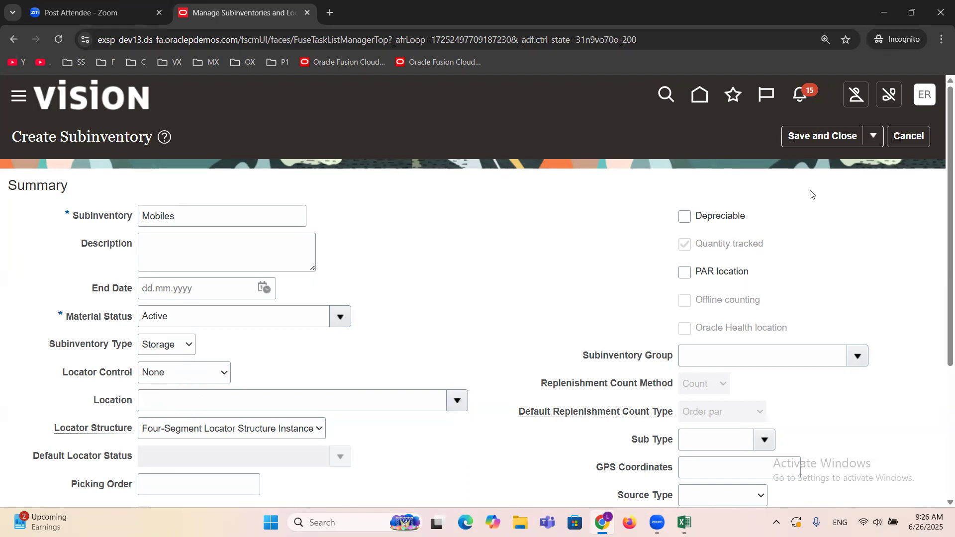
click(807, 139)
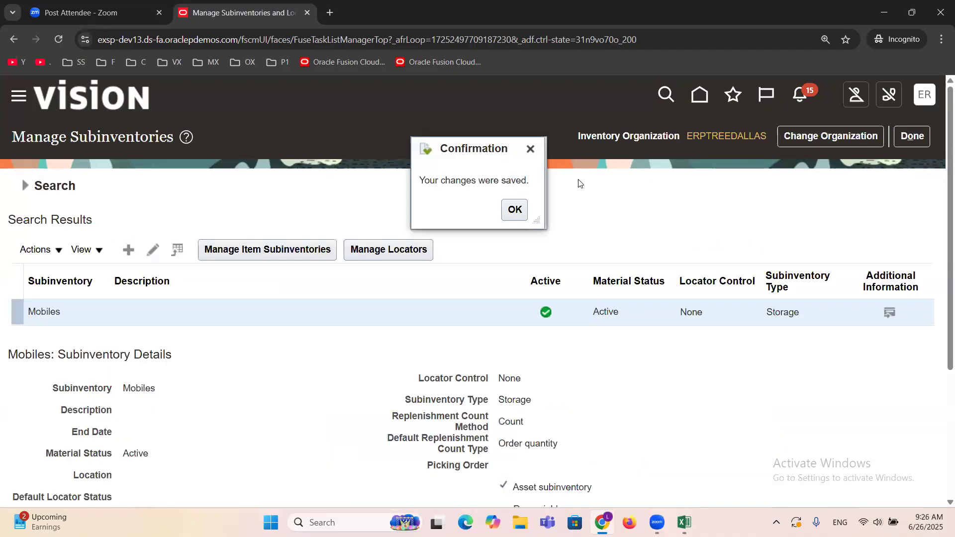
Step: Close the Manage Subinventories page and mark Subinventory as DONE in the Excel configuration checklist
click(514, 209)
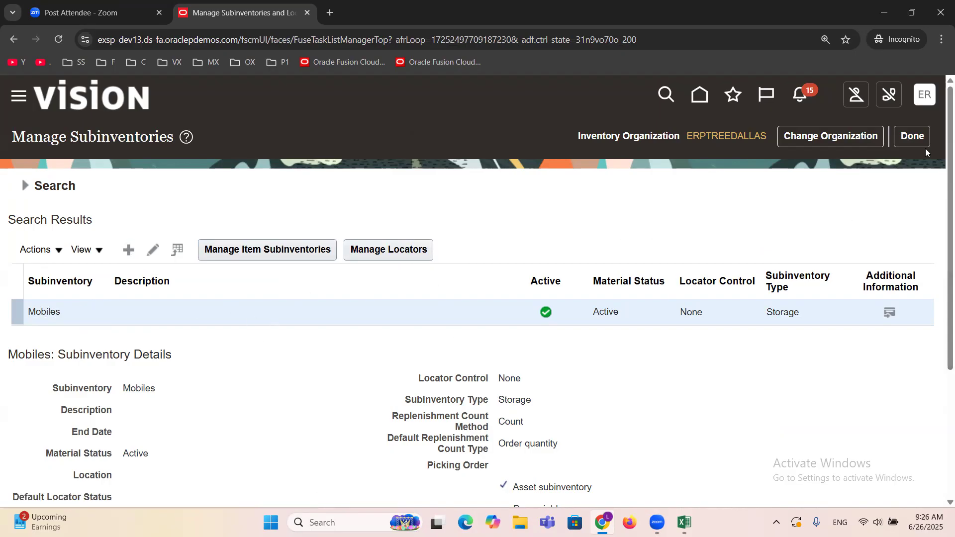
click(912, 136)
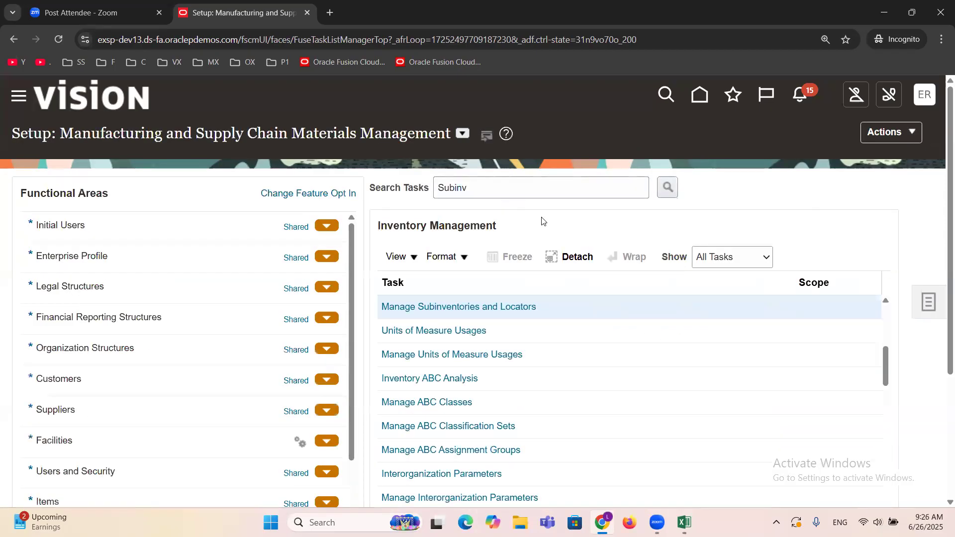
key(alt+Tab)
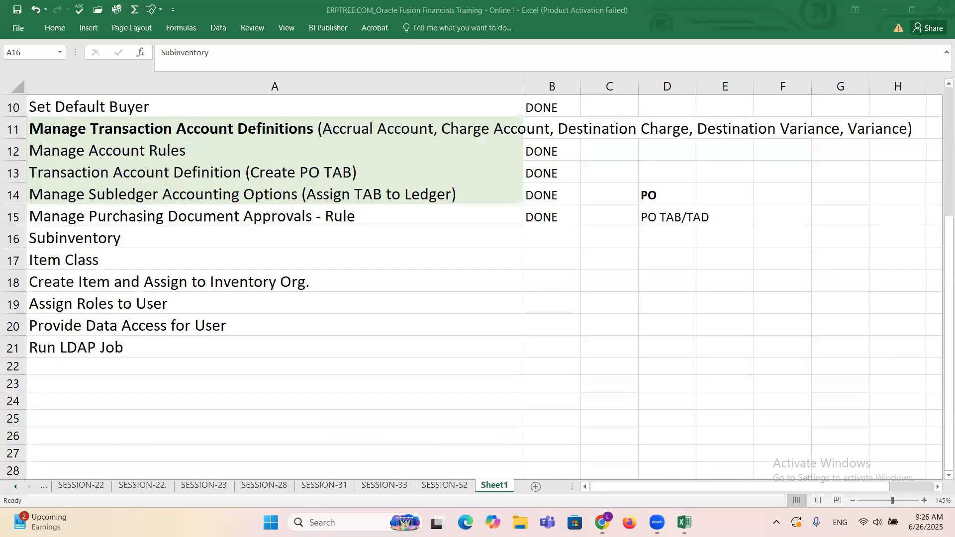
key(Right)
text(DONE)
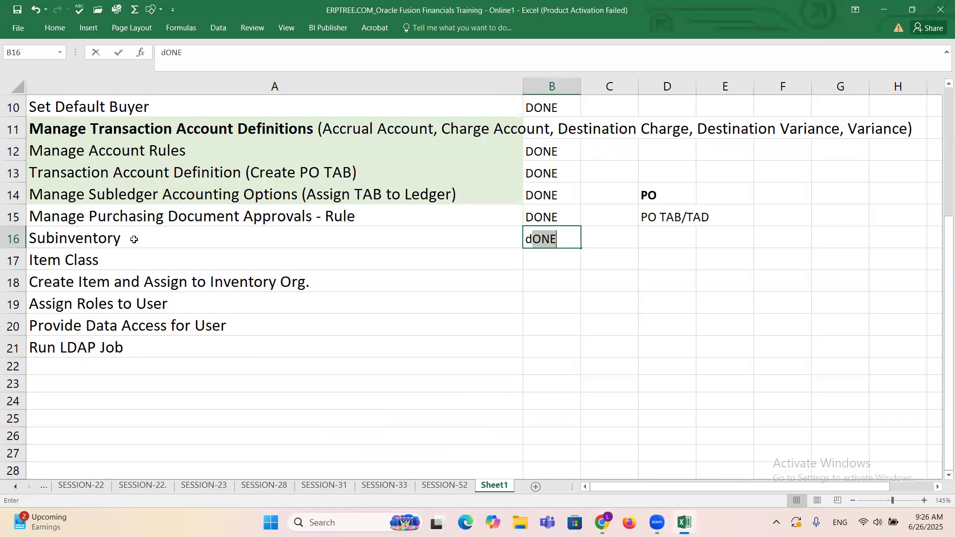
key(Tab)
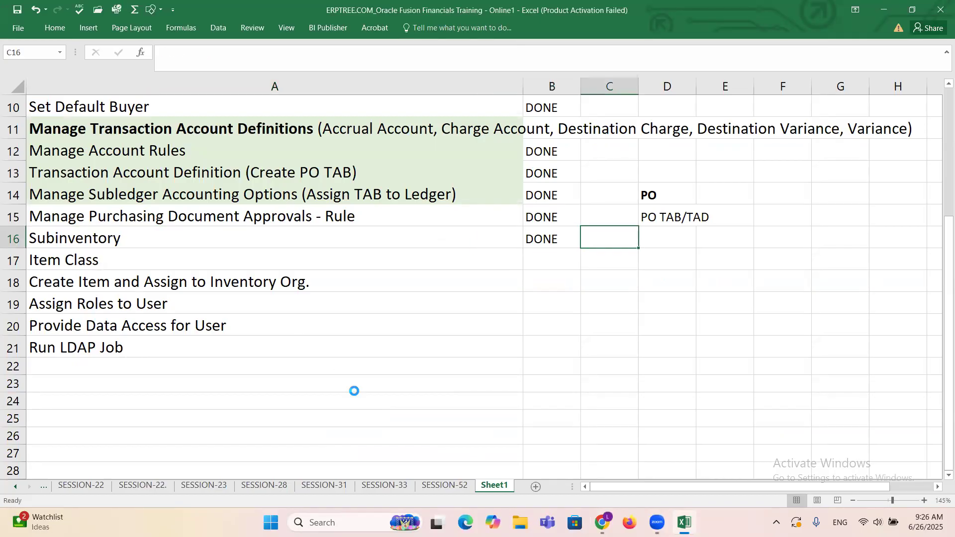
Step: Review the configuration checklist, focusing on the remaining tasks from Item Class to Run LDAP Job
click(105, 261)
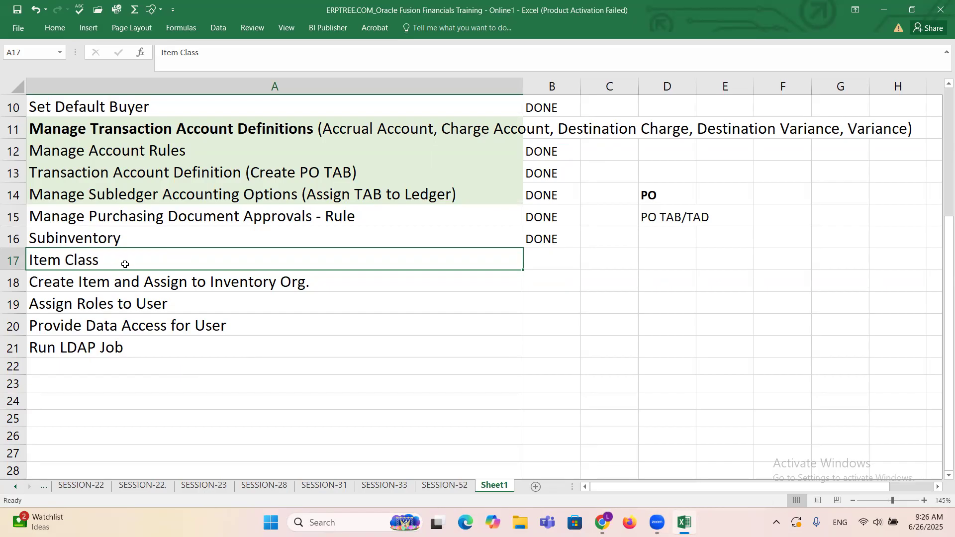
drag(118, 261, 137, 343)
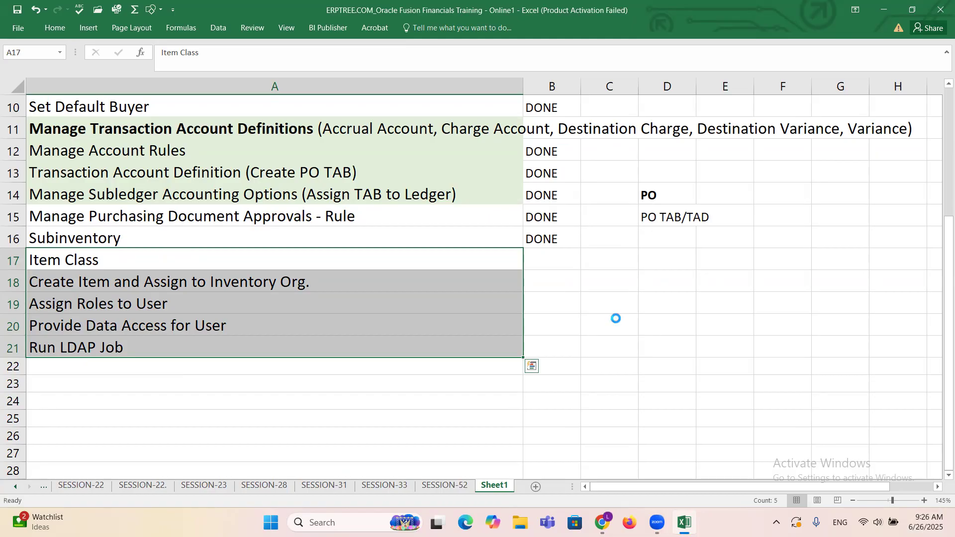
click(276, 262)
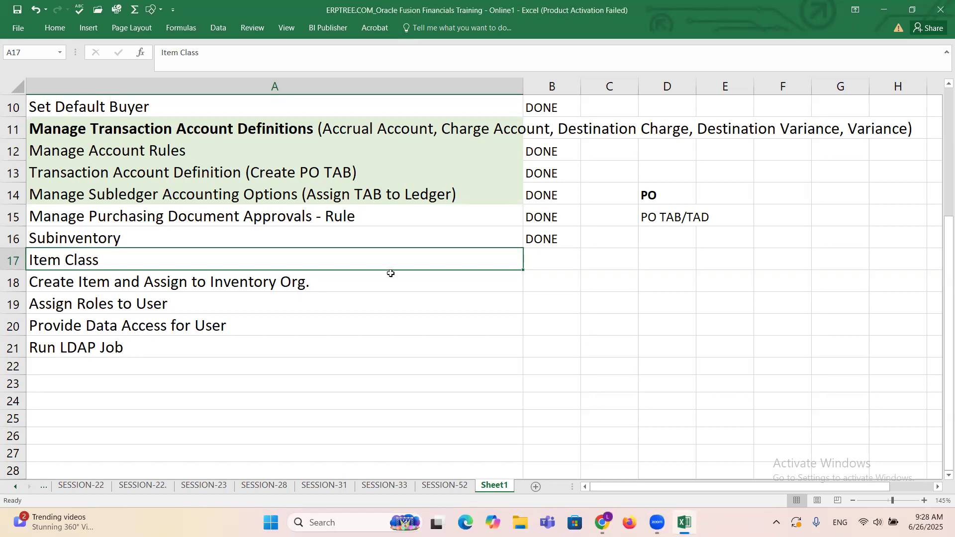
scroll(384, 272, up, 3)
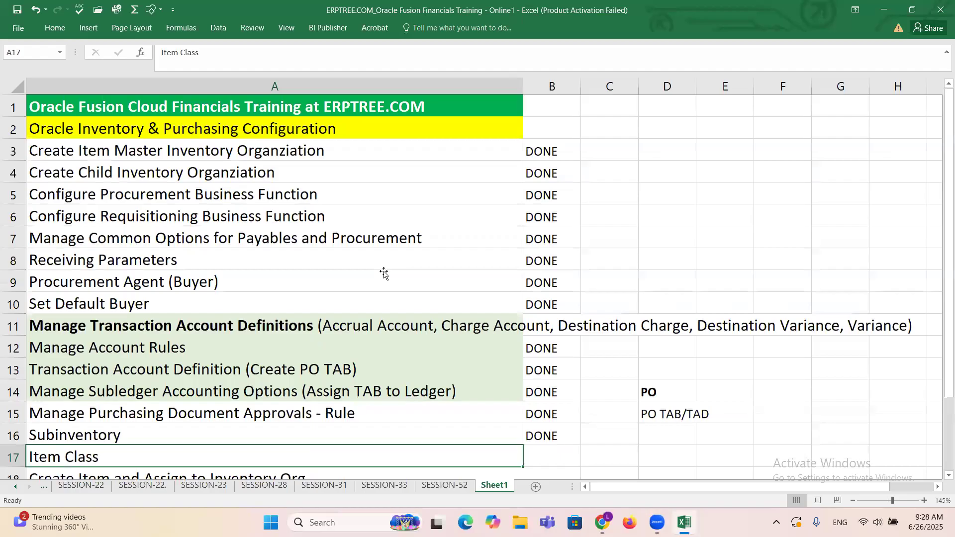
scroll(504, 199, down, 2)
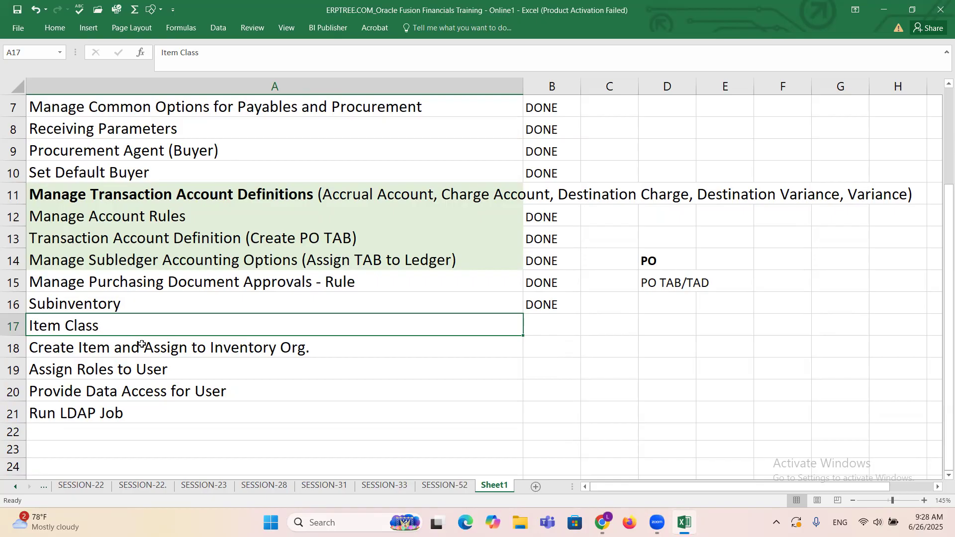
click(142, 344)
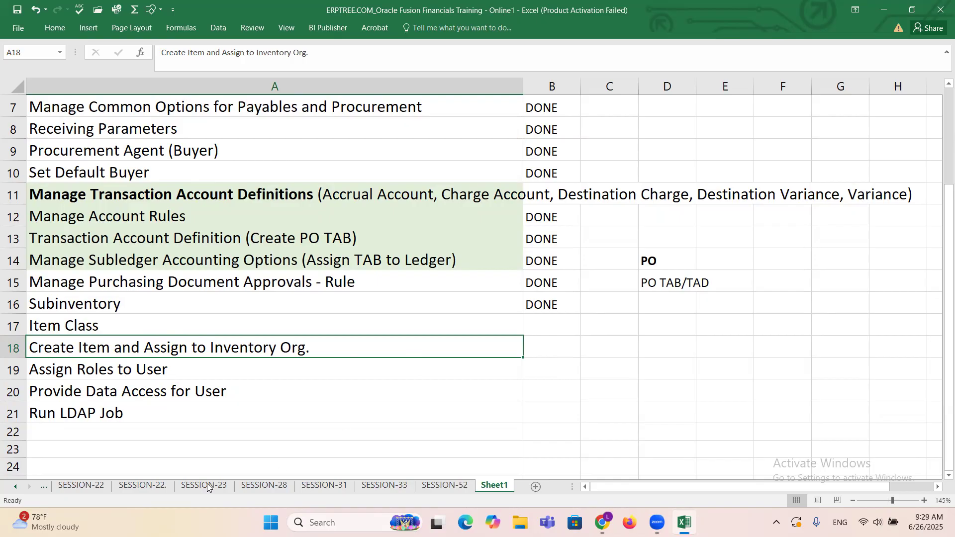
click(150, 371)
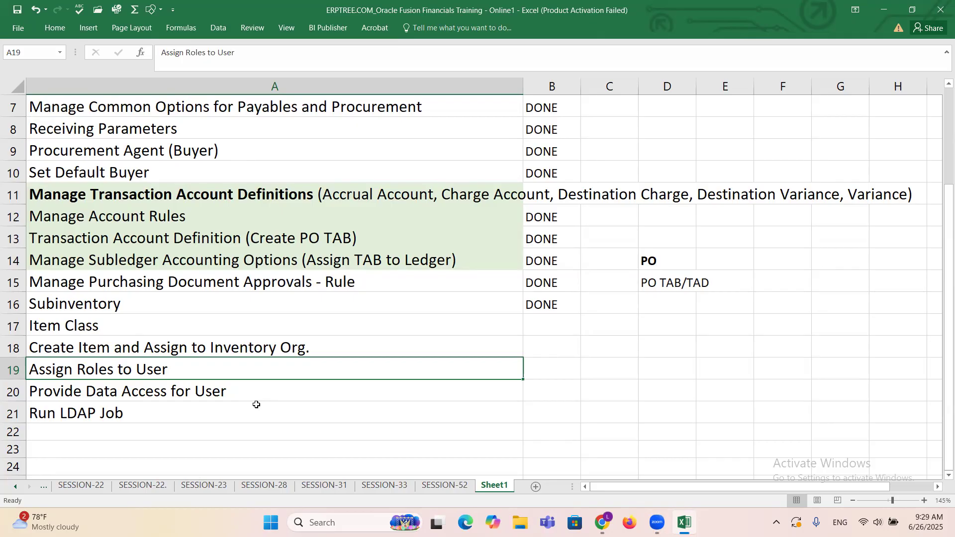
key(Down)
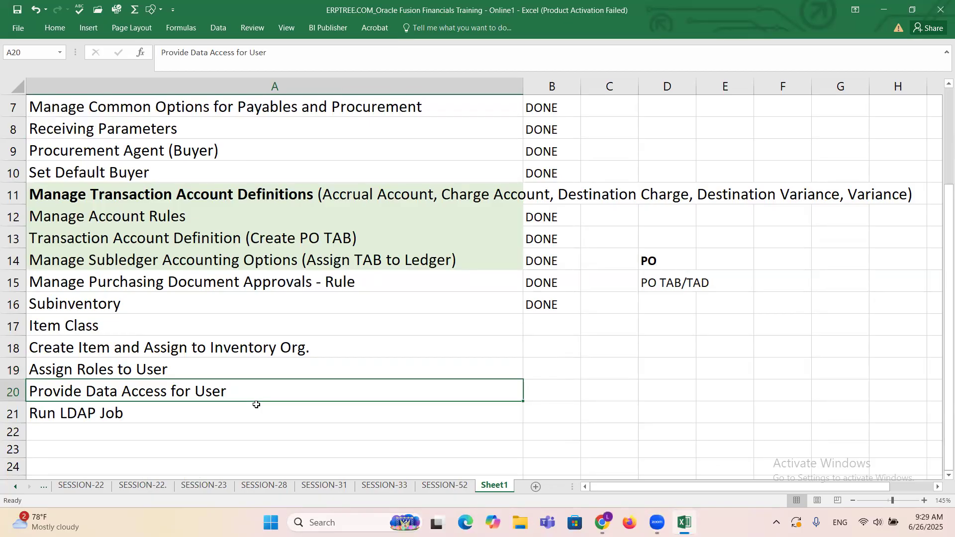
click(92, 416)
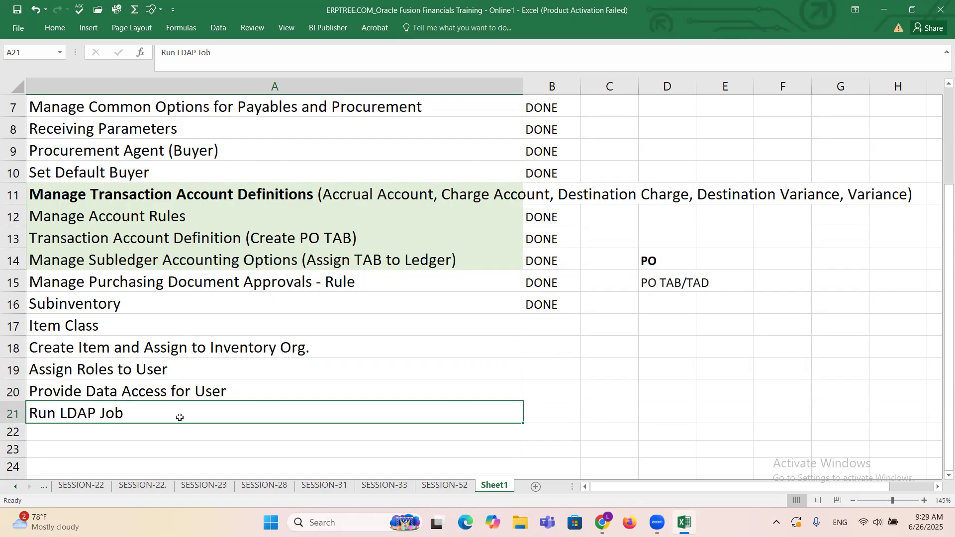
click(127, 432)
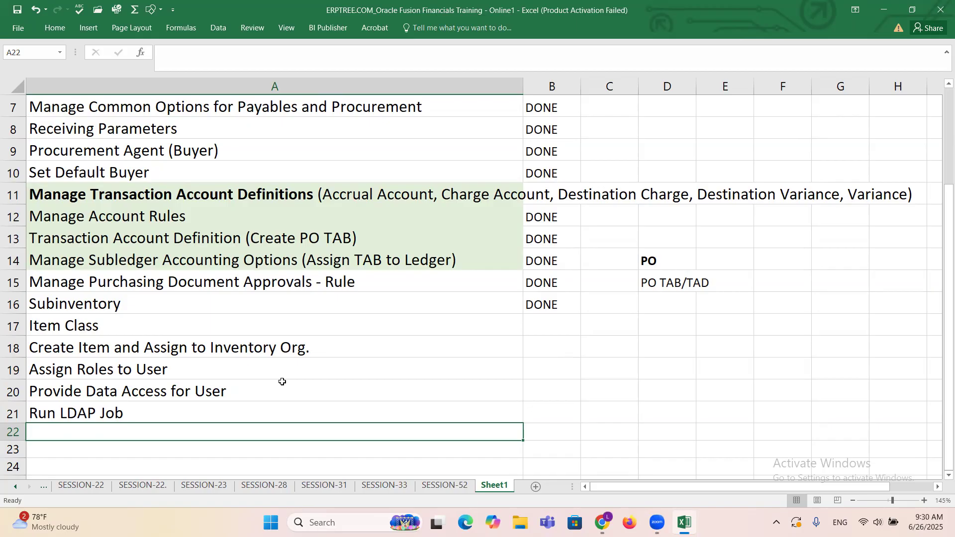
scroll(282, 381, down, 2)
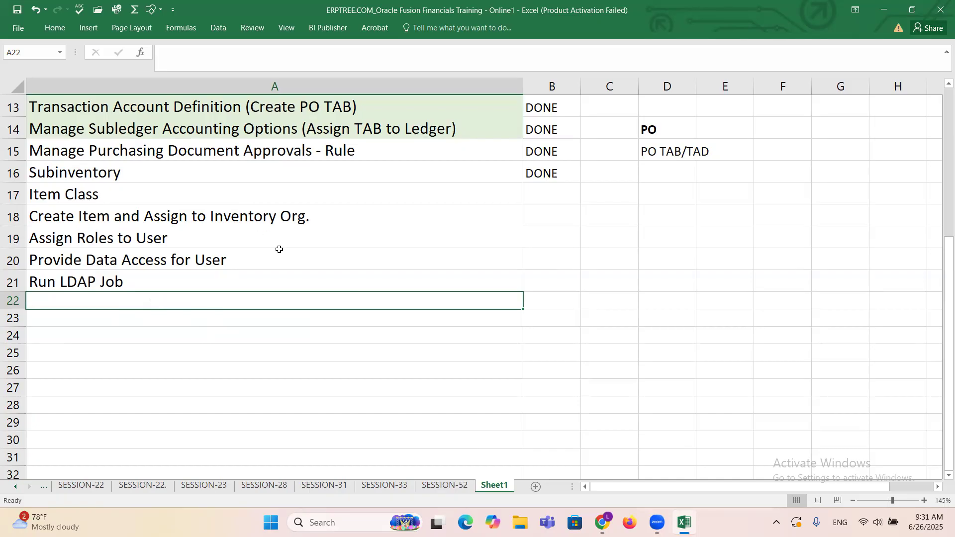
drag(115, 197, 125, 283)
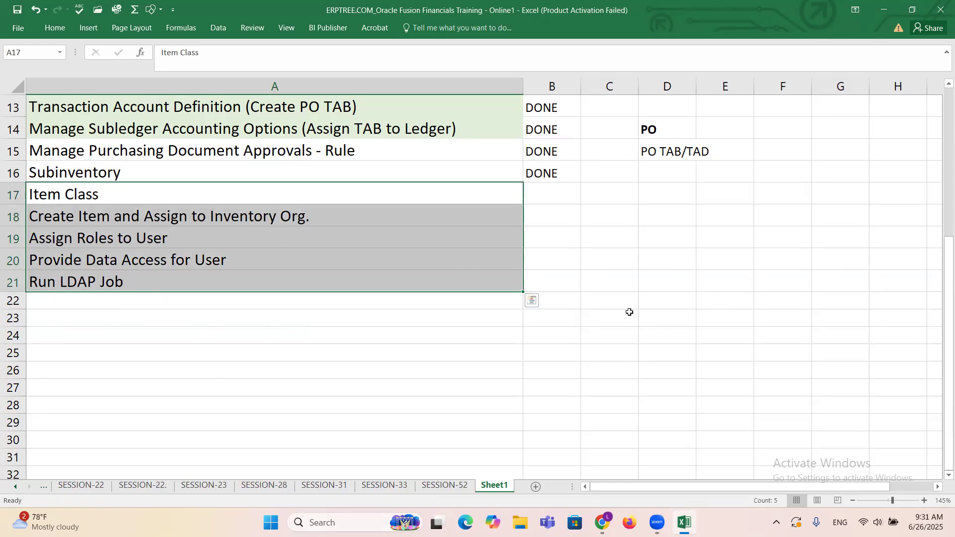
click(452, 62)
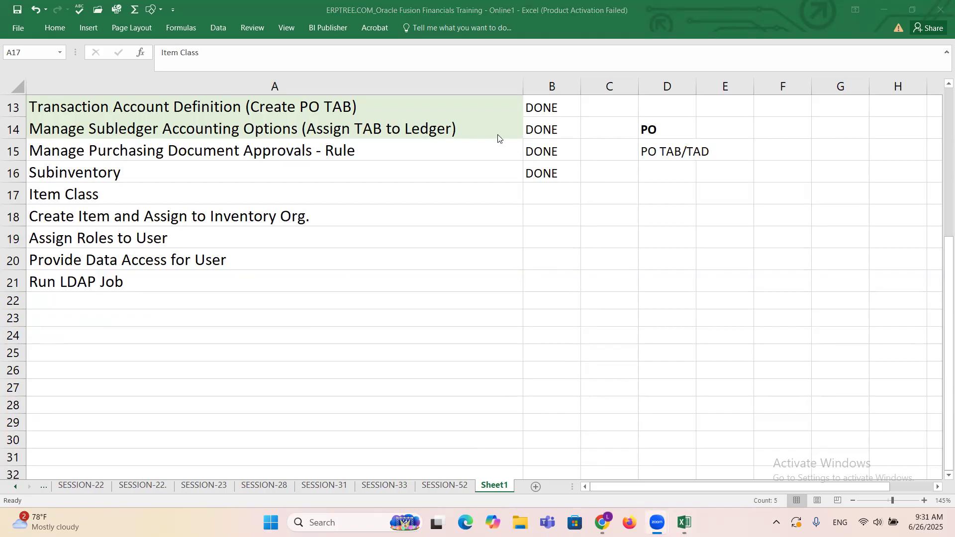
click(447, 289)
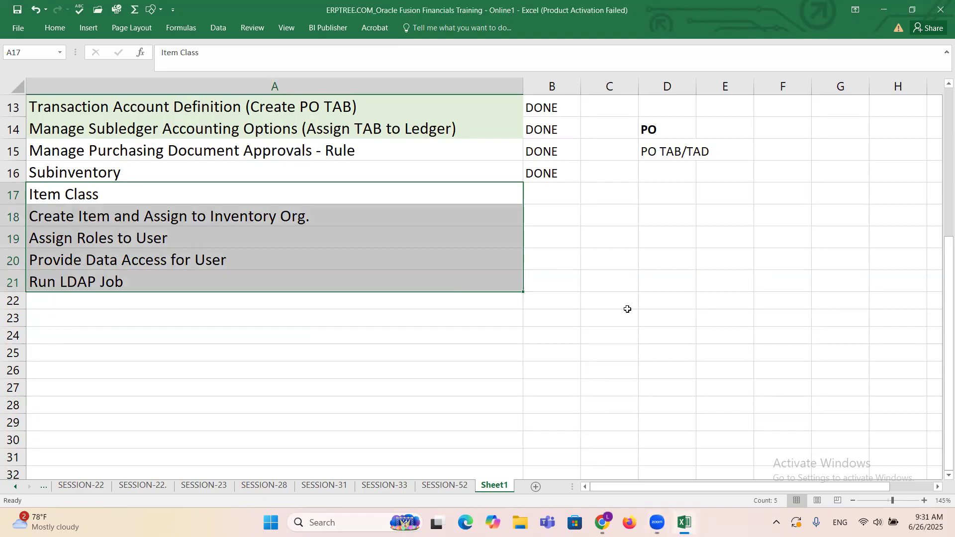
scroll(627, 309, up, 4)
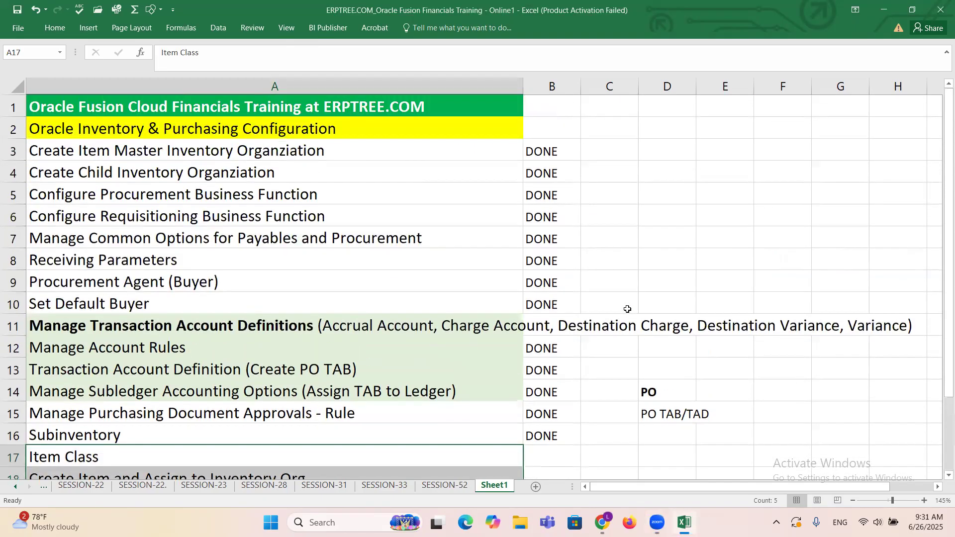
click(334, 7)
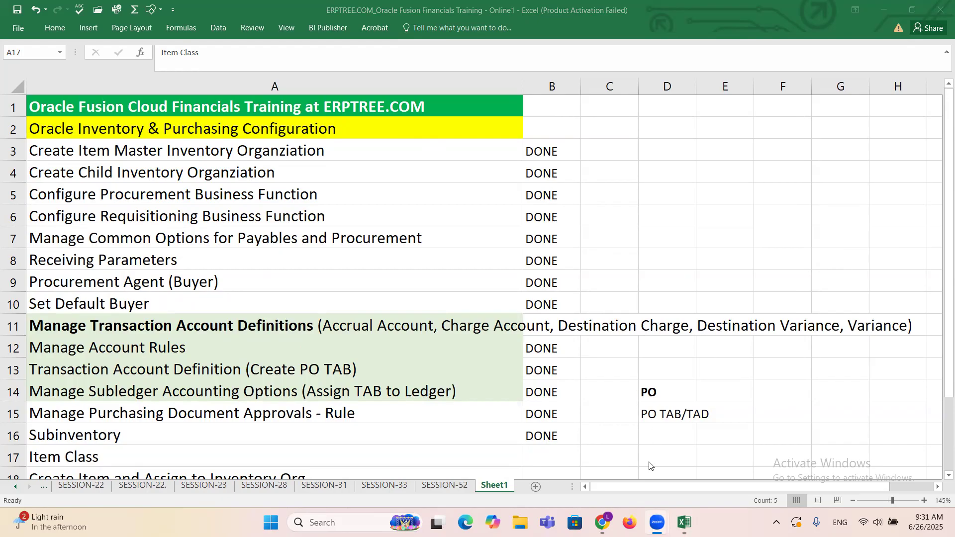
Step: Switch back to the browser and open the Payables Invoices work area
click(602, 522)
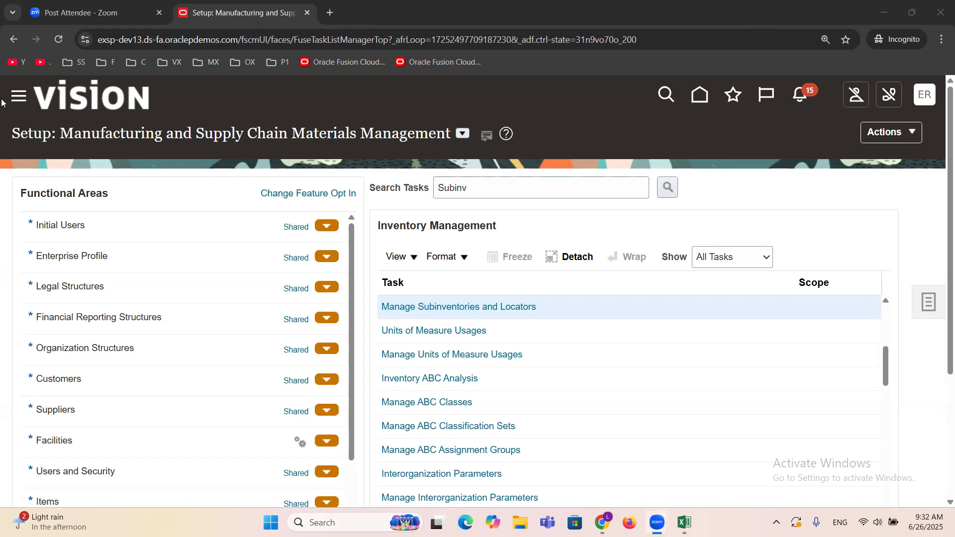
click(17, 97)
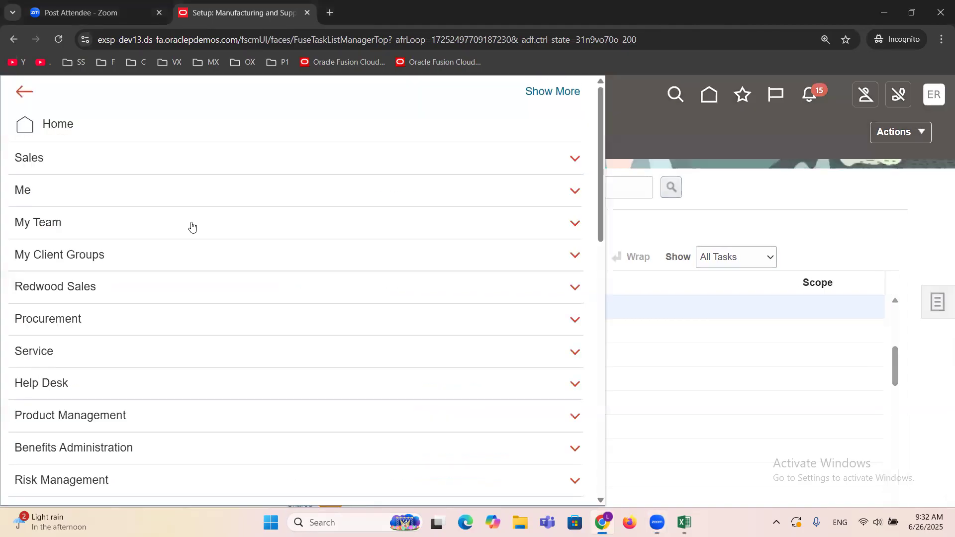
scroll(191, 226, down, 5)
scroll(192, 227, down, 2)
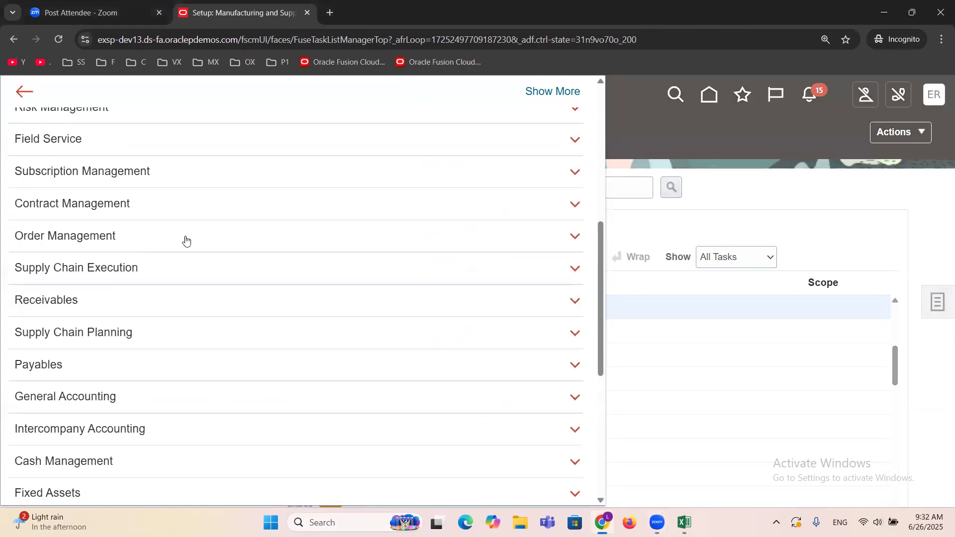
click(55, 374)
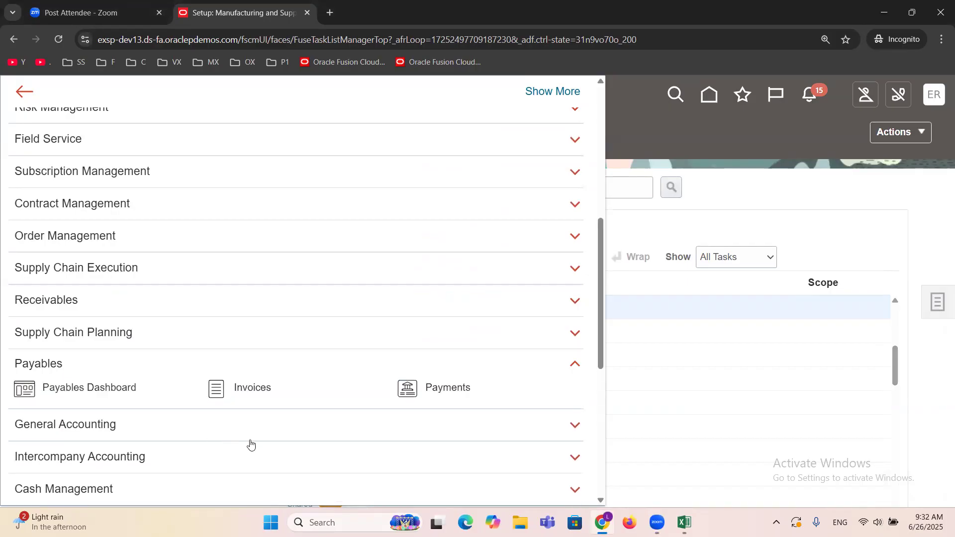
click(251, 392)
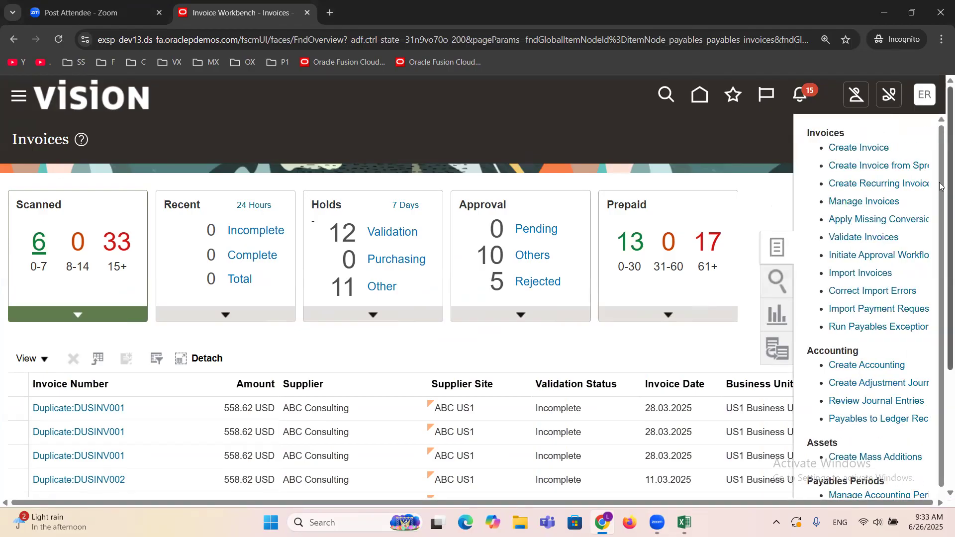
drag(940, 204, 939, 224)
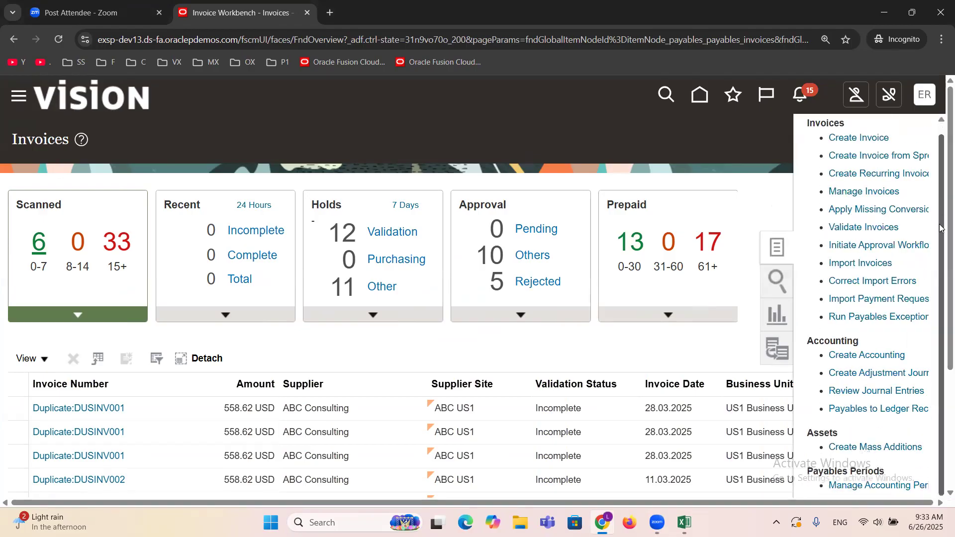
click(852, 354)
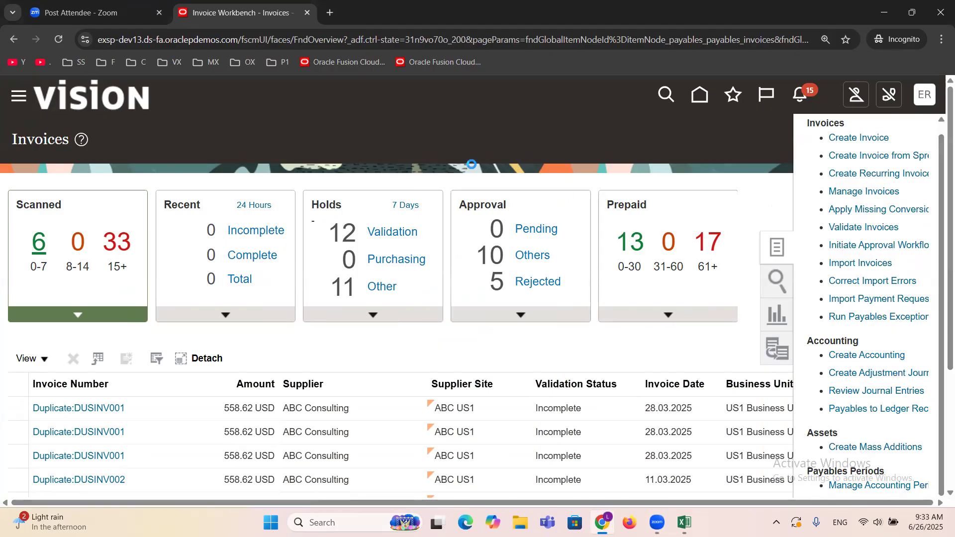
click(339, 388)
scroll(305, 313, down, 1)
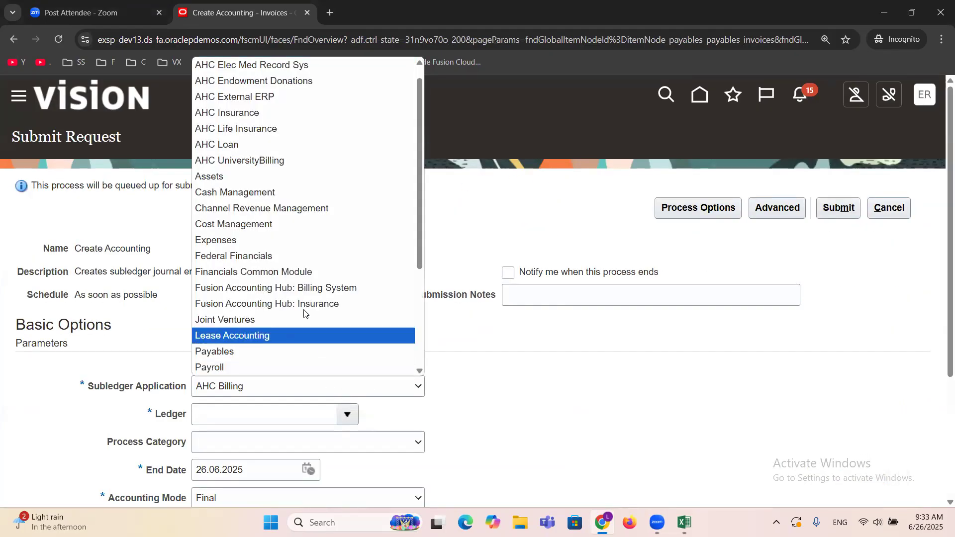
click(259, 352)
click(345, 417)
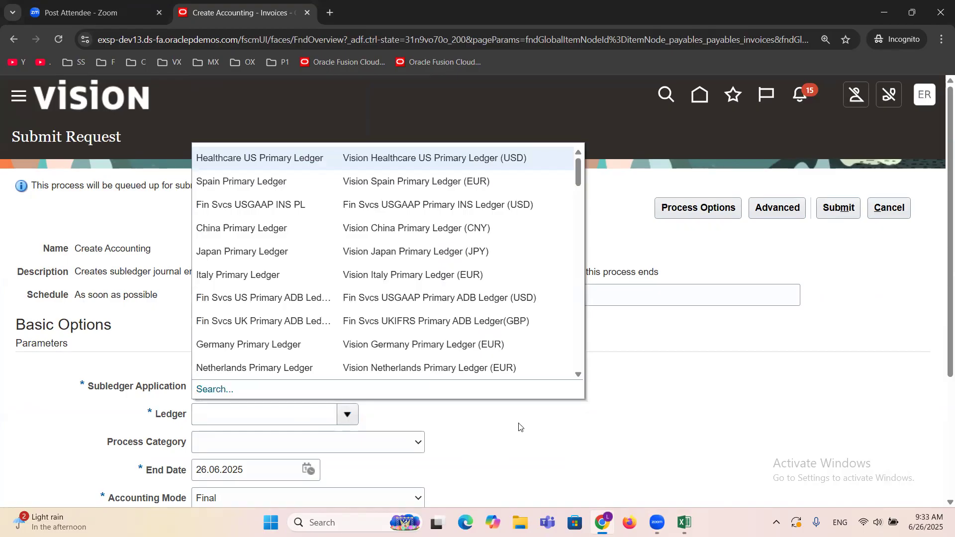
click(533, 452)
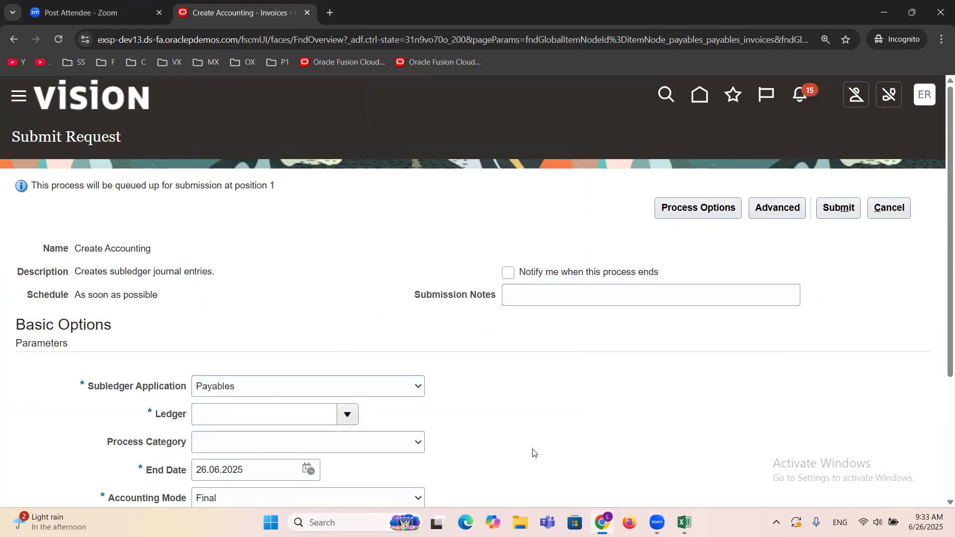
click(889, 208)
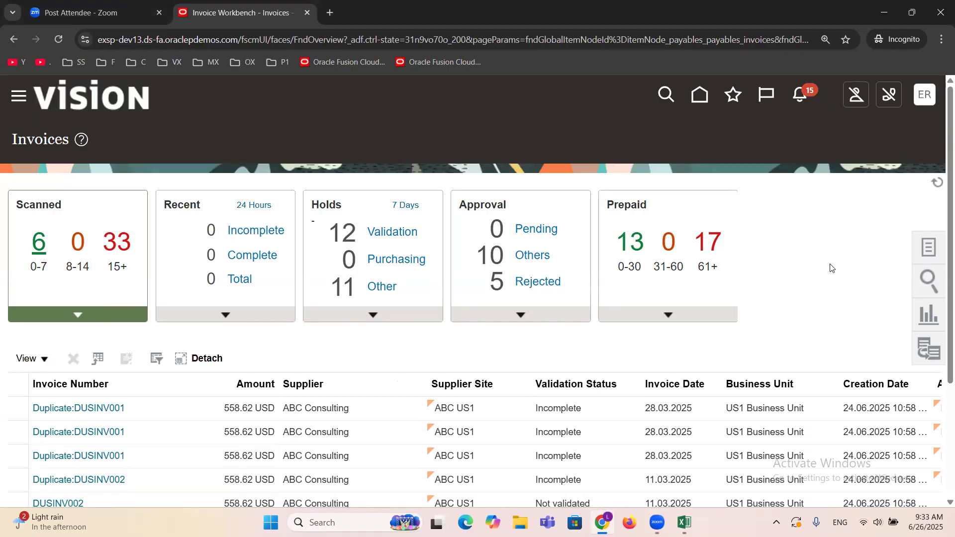
Step: Show the list of recent invoices from the last 24 hours
click(238, 319)
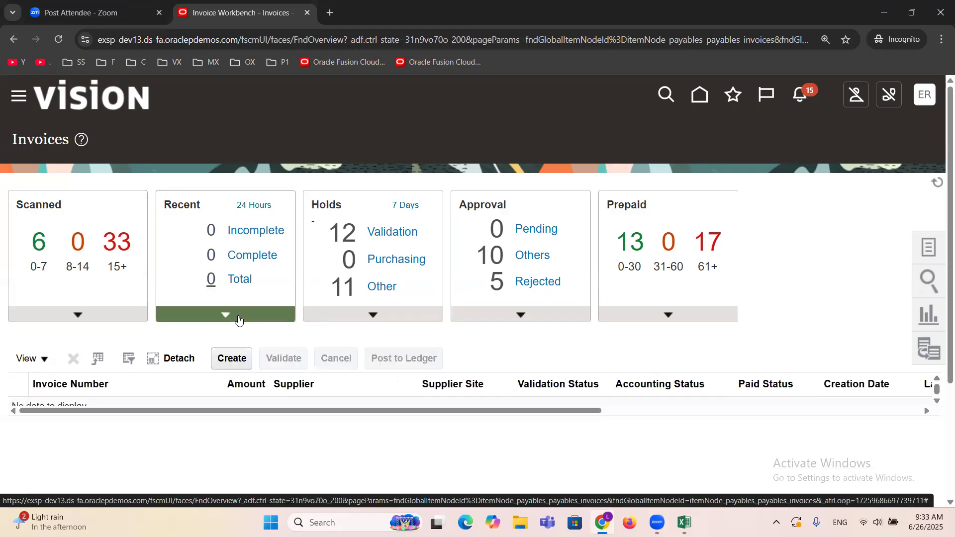